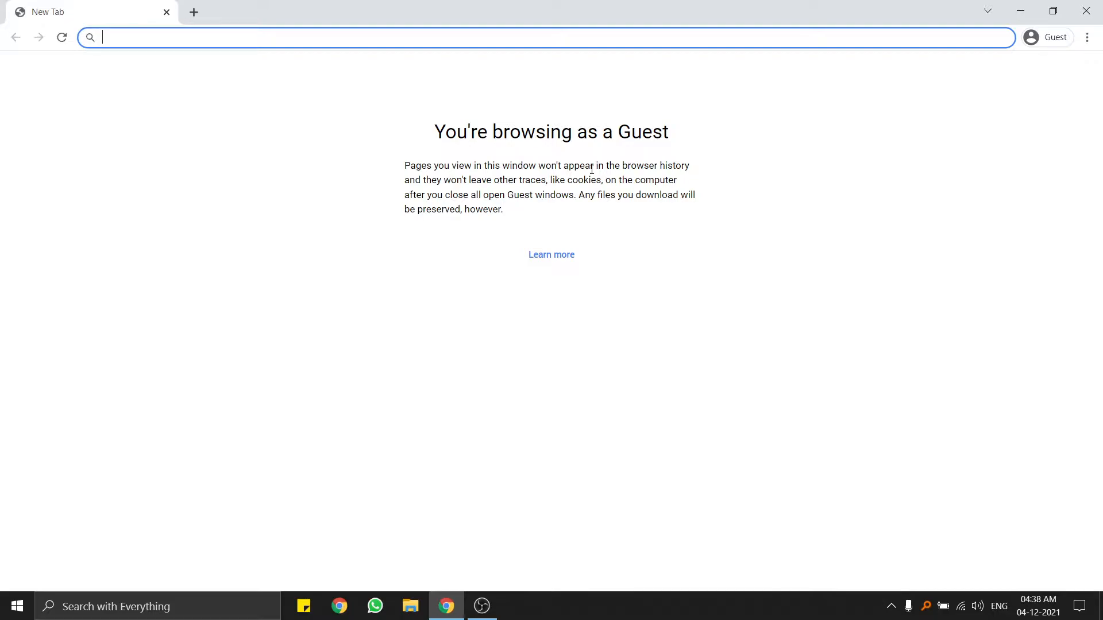
Search Google for 'aseemit academy' and block the location request on the results page.
{"action": "type", "text": "aseemi"}
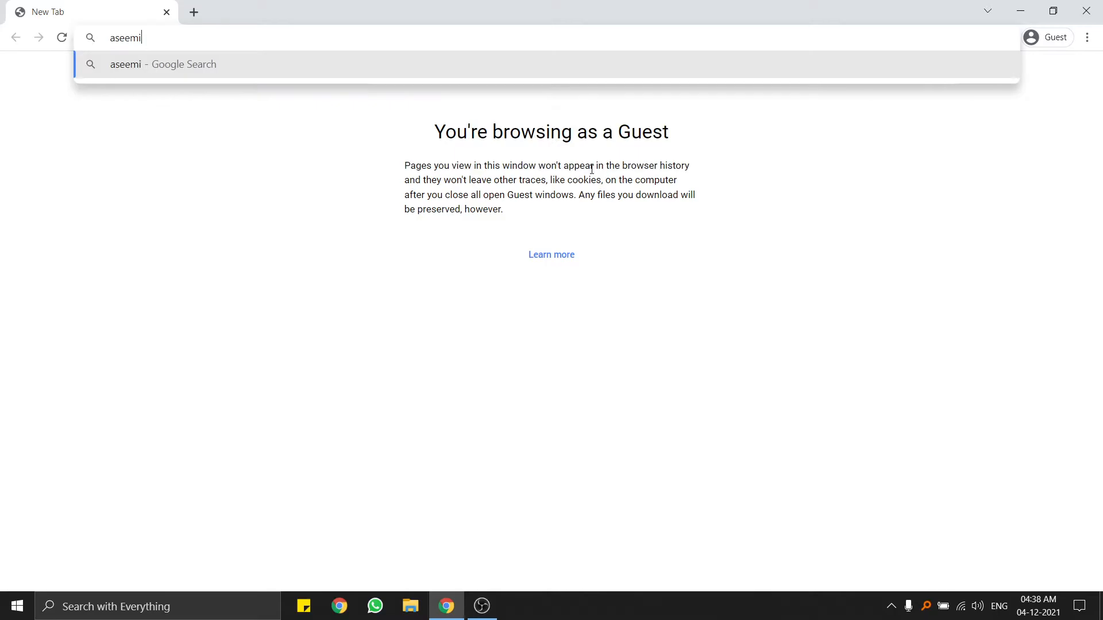
{"action": "type", "text": "t academy"}
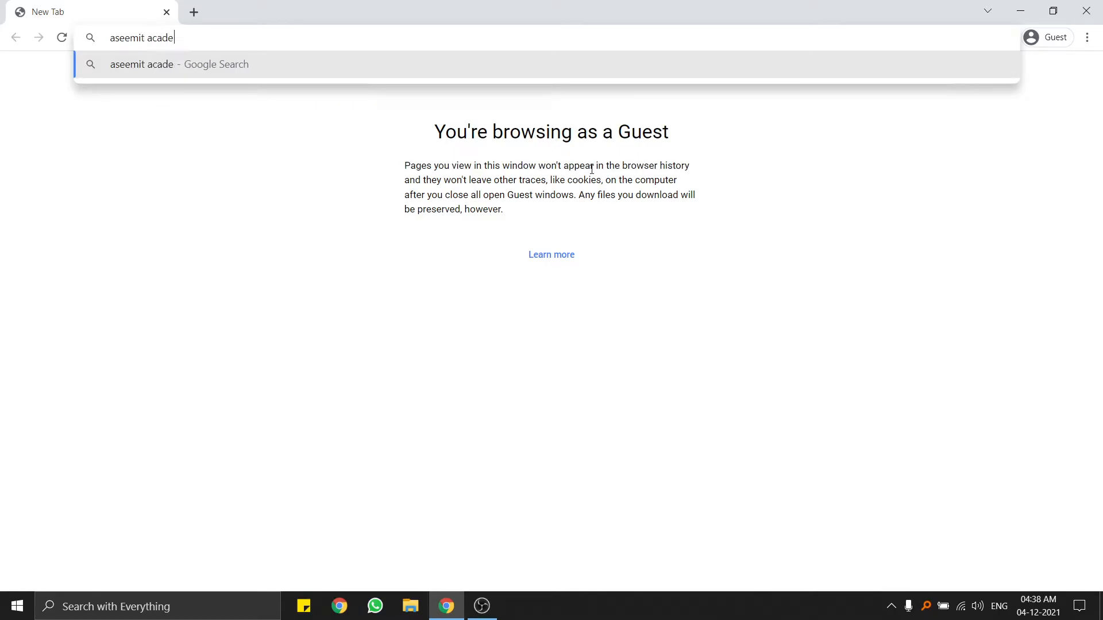
{"action": "key", "text": "Return"}
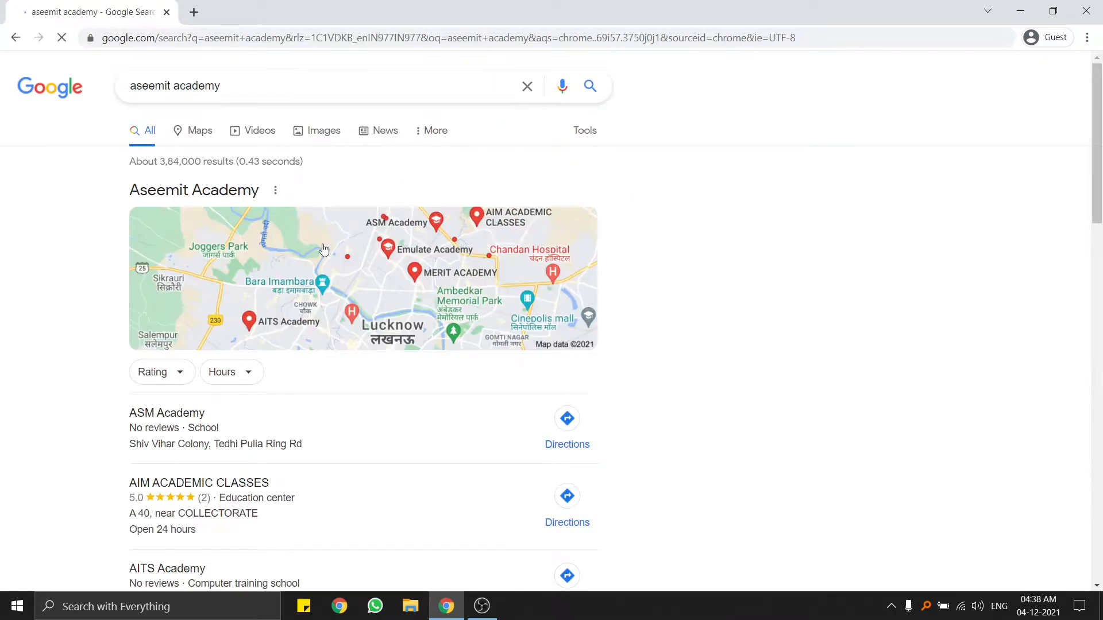
{"action": "scroll", "coordinate": [256, 256], "scroll_direction": "down", "scroll_amount": 7}
{"action": "scroll", "coordinate": [195, 265], "scroll_direction": "down", "scroll_amount": 3}
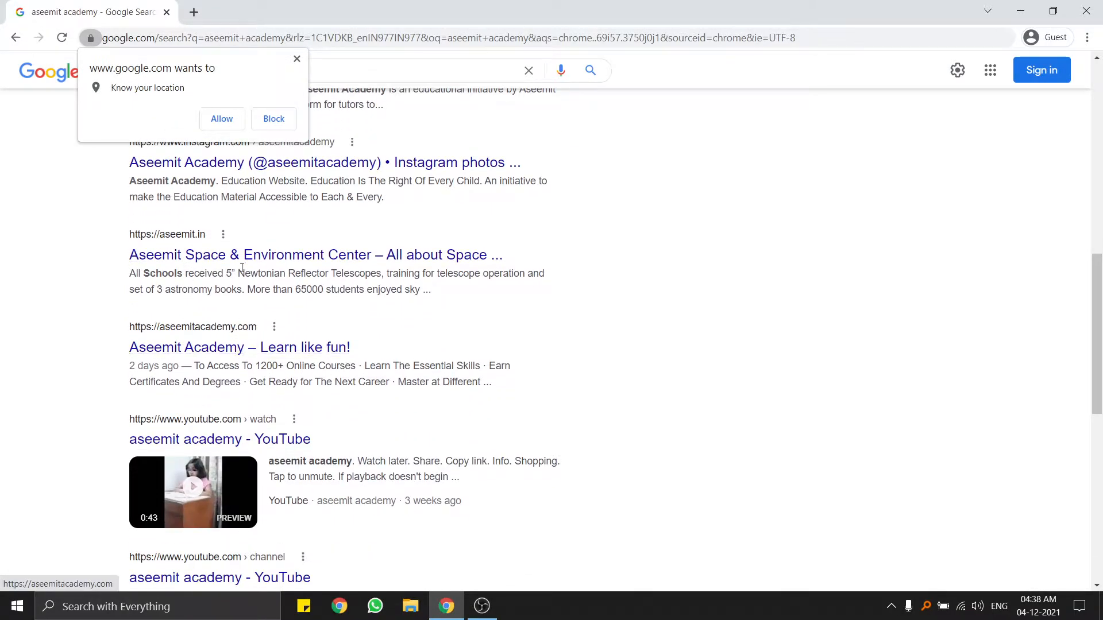
{"action": "left_click", "coordinate": [273, 118]}
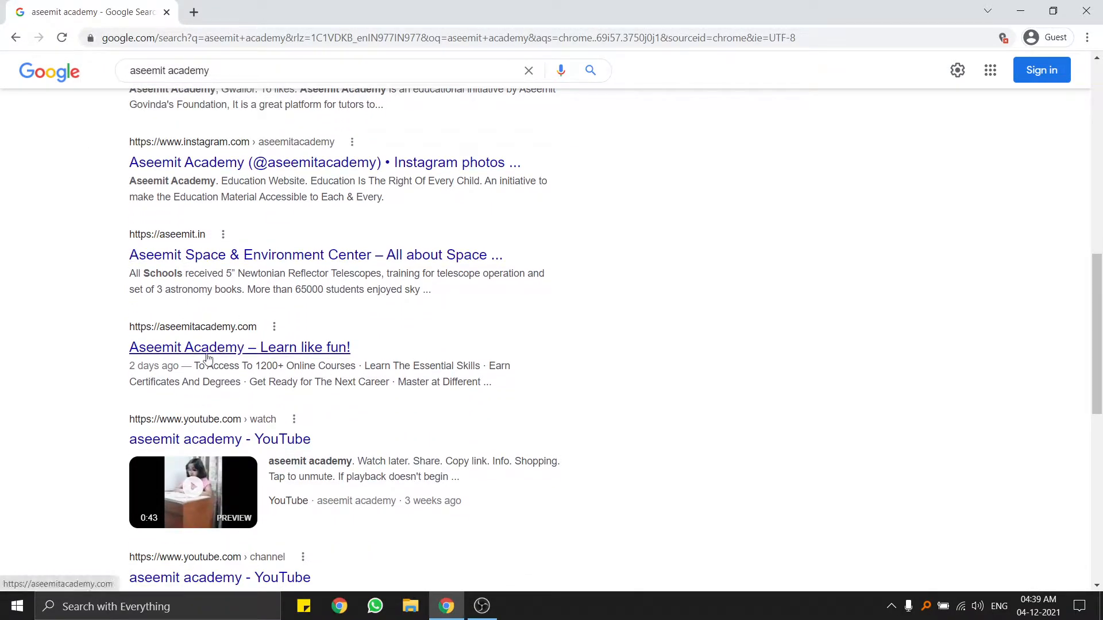
Open the Aseemit Academy site, go to Become an Instructor, and open the sign-up form.
{"action": "left_click", "coordinate": [247, 356]}
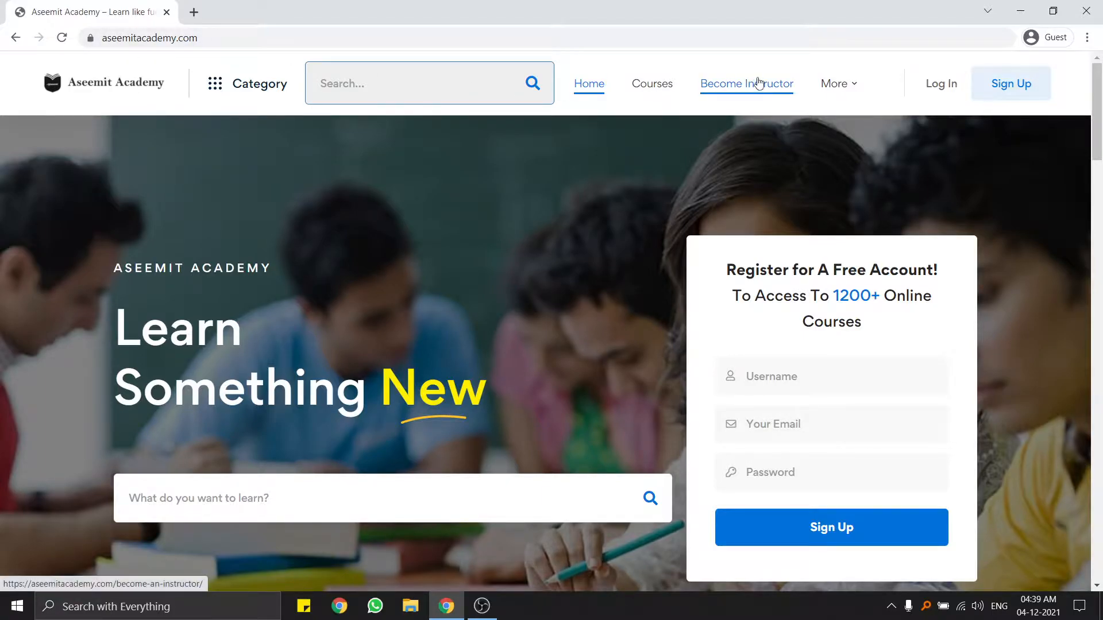
{"action": "mouse_move", "coordinate": [846, 86]}
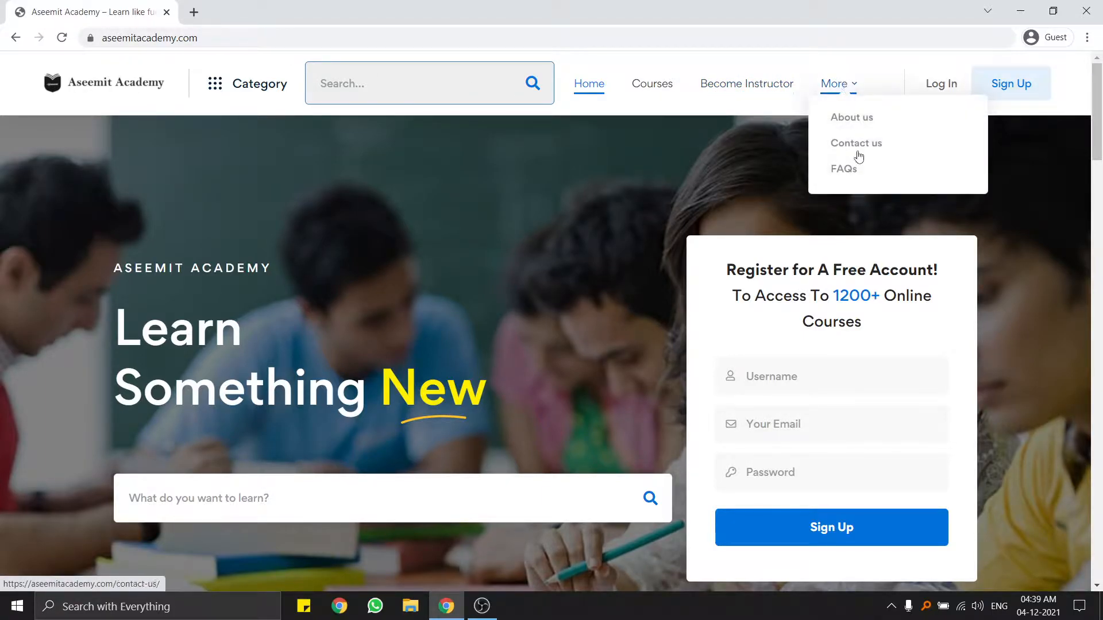
{"action": "left_click", "coordinate": [746, 92]}
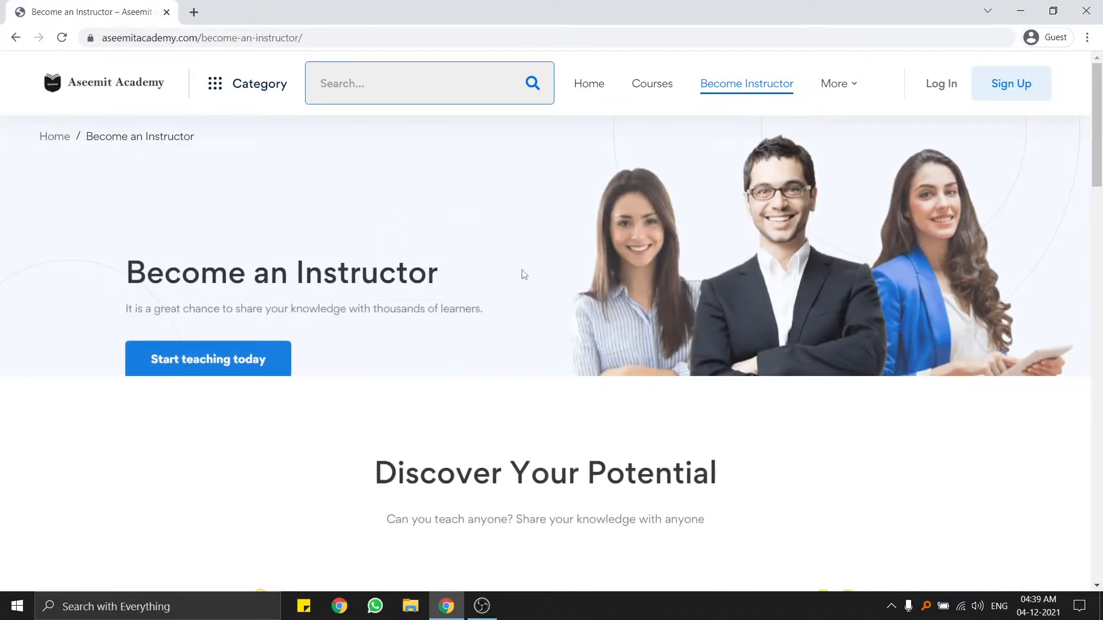
{"action": "scroll", "coordinate": [573, 396], "scroll_direction": "down", "scroll_amount": 15}
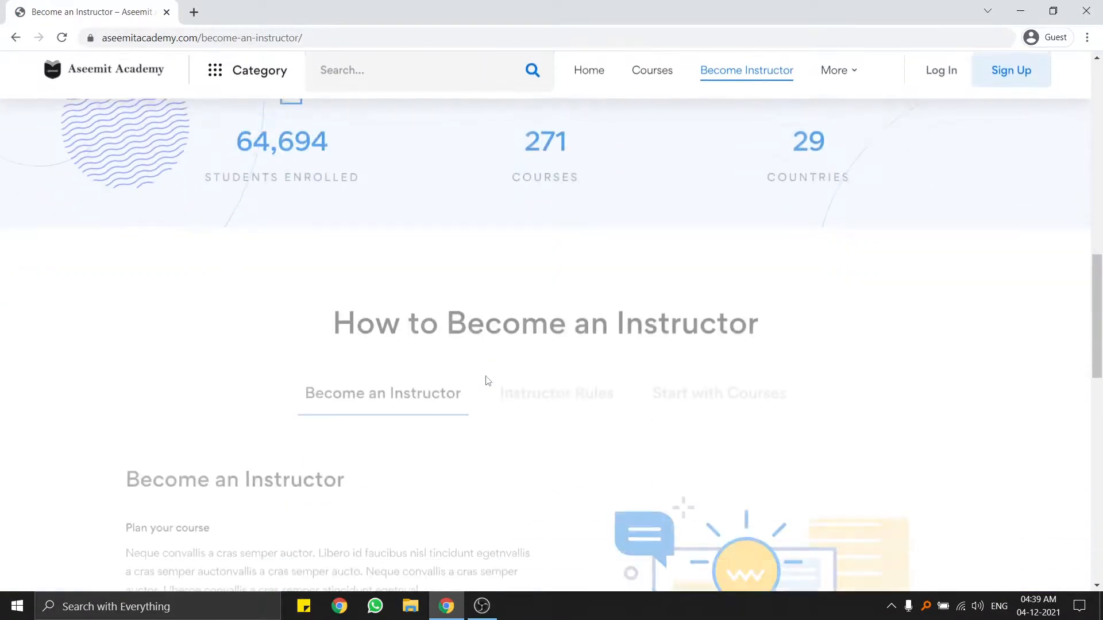
{"action": "scroll", "coordinate": [369, 234], "scroll_direction": "down", "scroll_amount": 10}
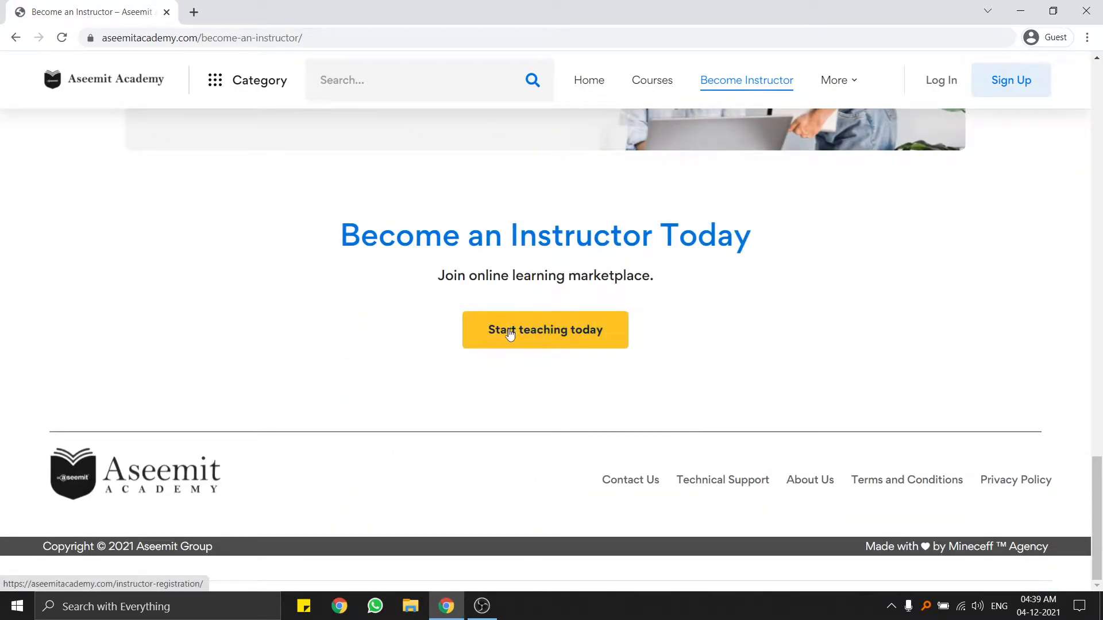
{"action": "left_click", "coordinate": [560, 335]}
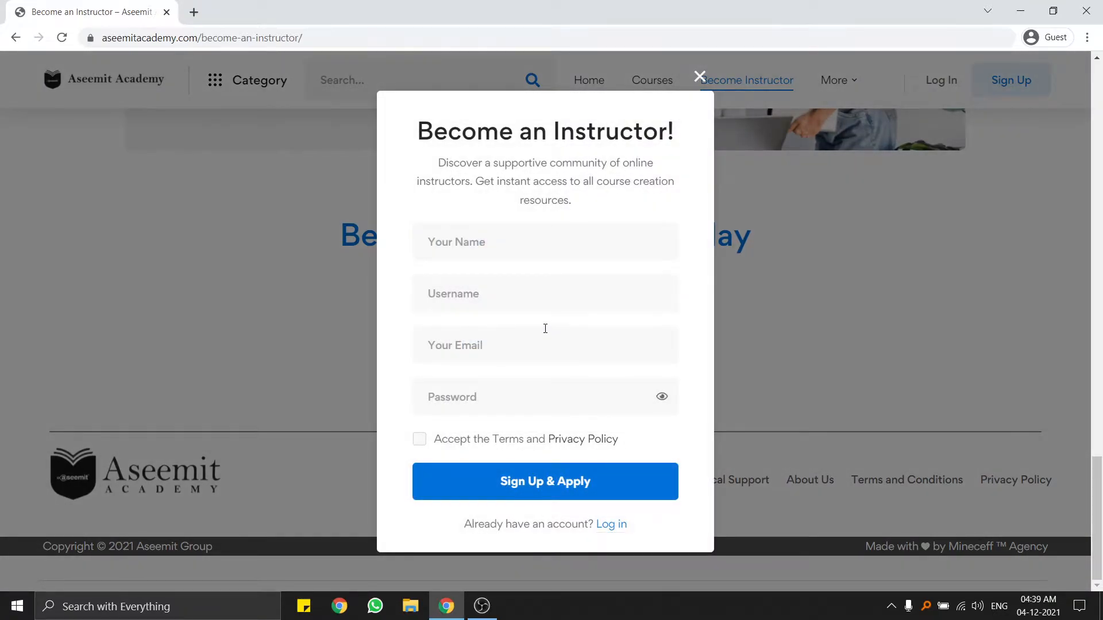
Enter the applicant's full name and a username in the sign-up form.
{"action": "left_click", "coordinate": [499, 229]}
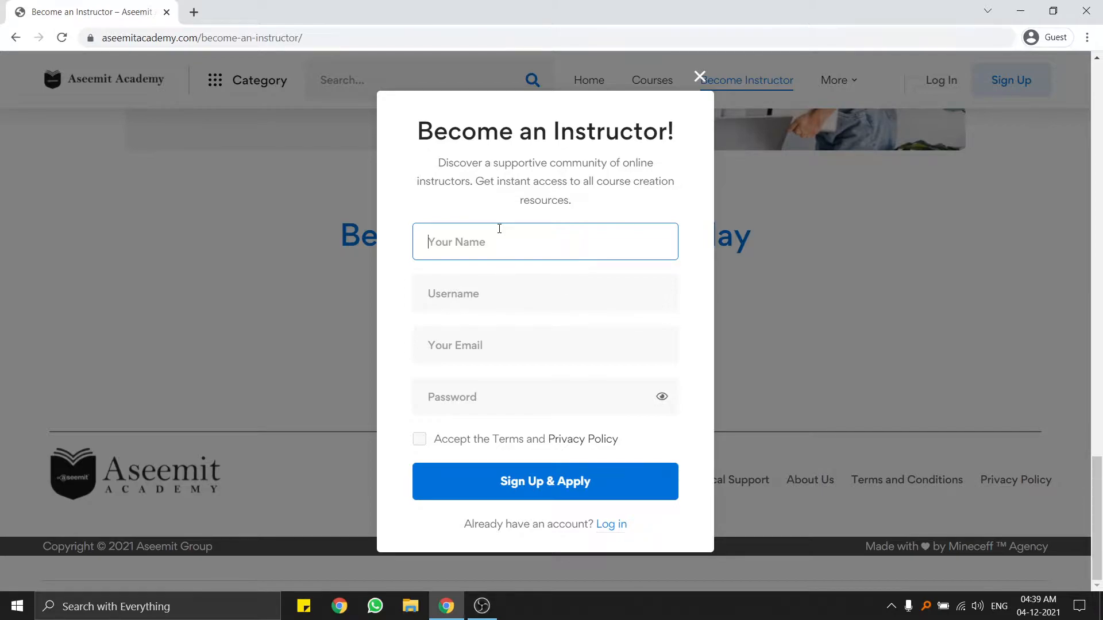
{"action": "type", "text": "Demo"}
{"action": "key", "text": "BackSpace"}
{"action": "key", "text": "BackSpace"}
{"action": "key", "text": "BackSpace"}
{"action": "type", "text": "Name Here"}
{"action": "left_click", "coordinate": [495, 290]}
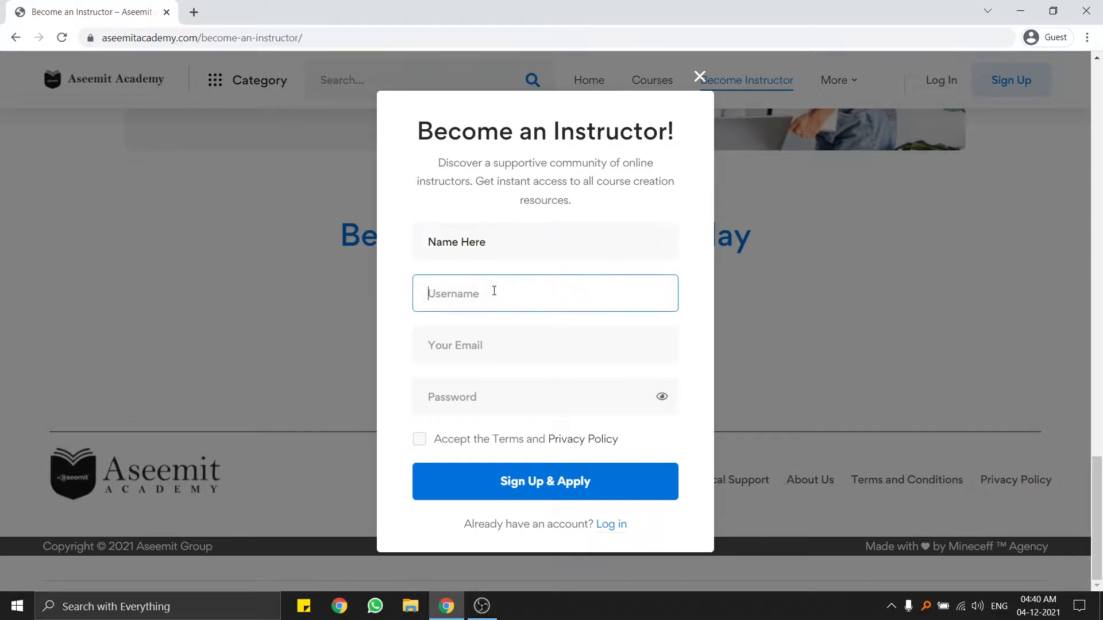
{"action": "type", "text": "demo"}
Fill in the email address and password, accept the terms, and submit the application.
{"action": "left_click", "coordinate": [488, 333]}
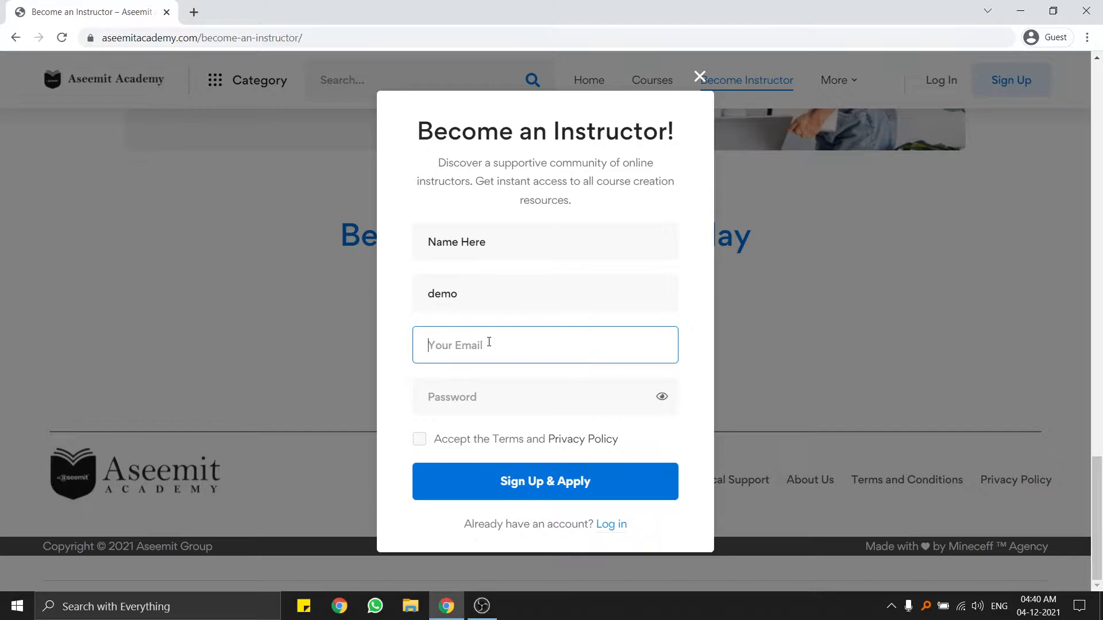
{"action": "left_click", "coordinate": [498, 401]}
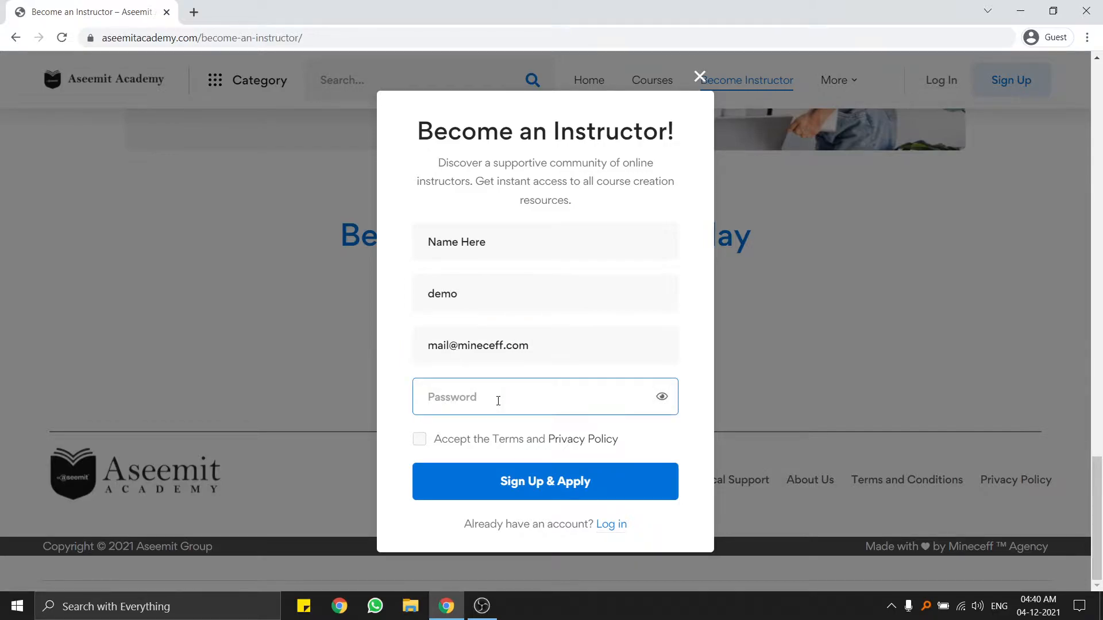
{"action": "type", "text": "•••••••••••••••"}
{"action": "left_click", "coordinate": [421, 440]}
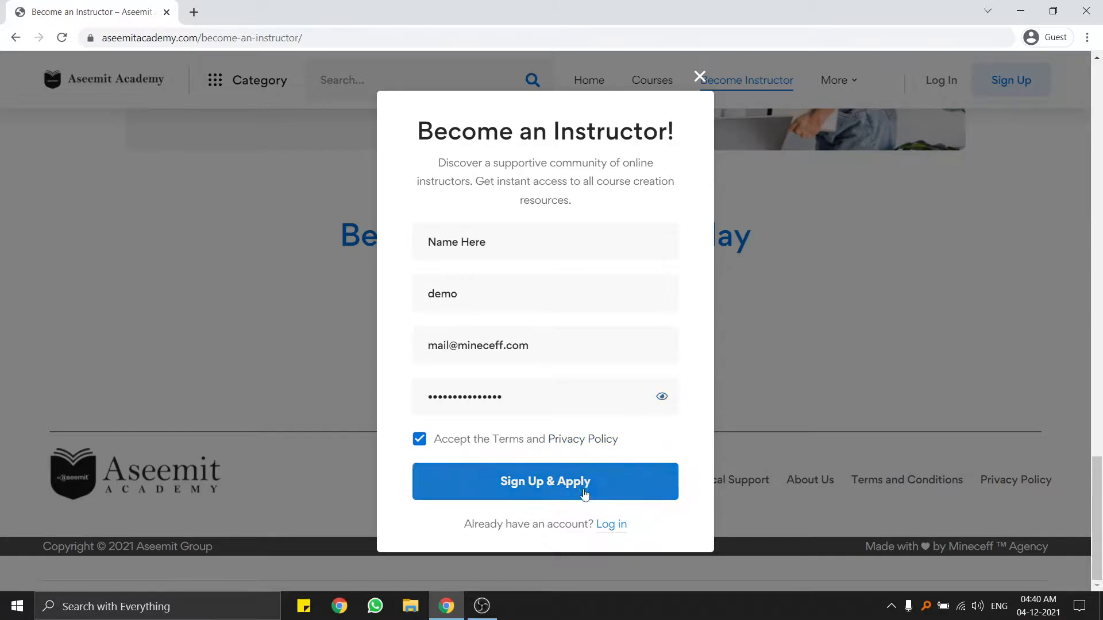
{"action": "left_click", "coordinate": [532, 485]}
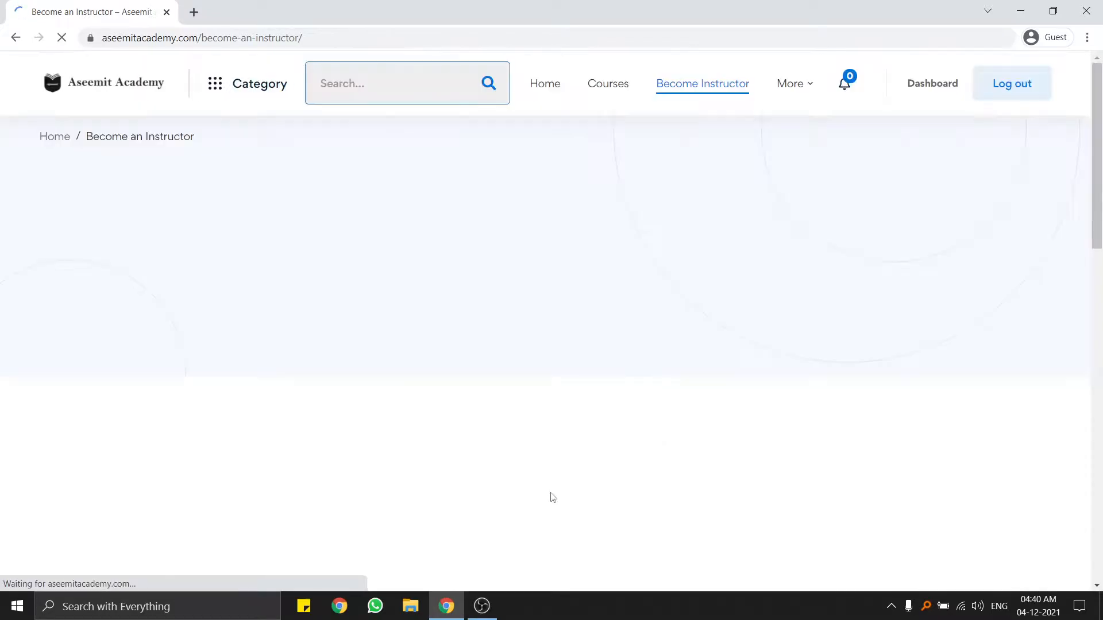
Go back to the home page and enable push notifications.
{"action": "scroll", "coordinate": [591, 394], "scroll_direction": "up", "scroll_amount": 9}
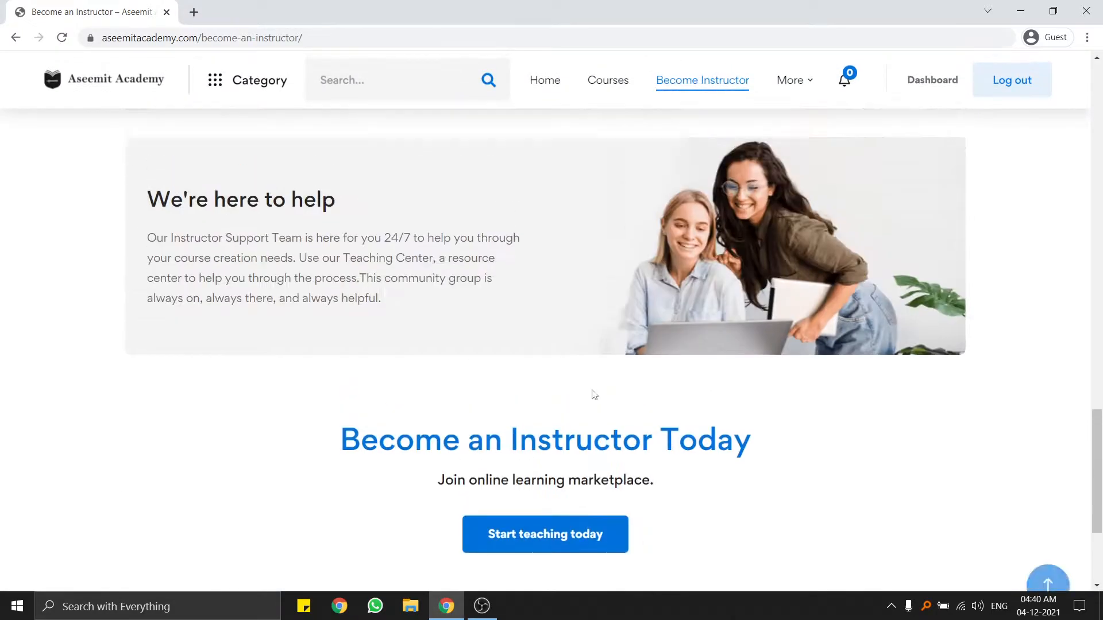
{"action": "scroll", "coordinate": [671, 317], "scroll_direction": "down", "scroll_amount": 5}
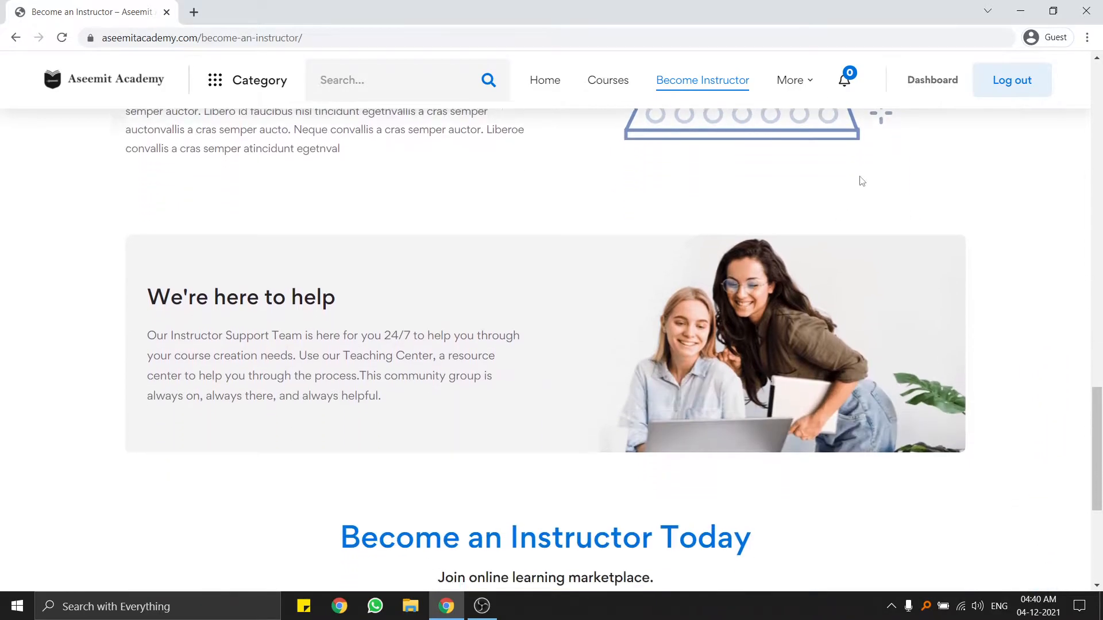
{"action": "scroll", "coordinate": [116, 195], "scroll_direction": "up", "scroll_amount": 10}
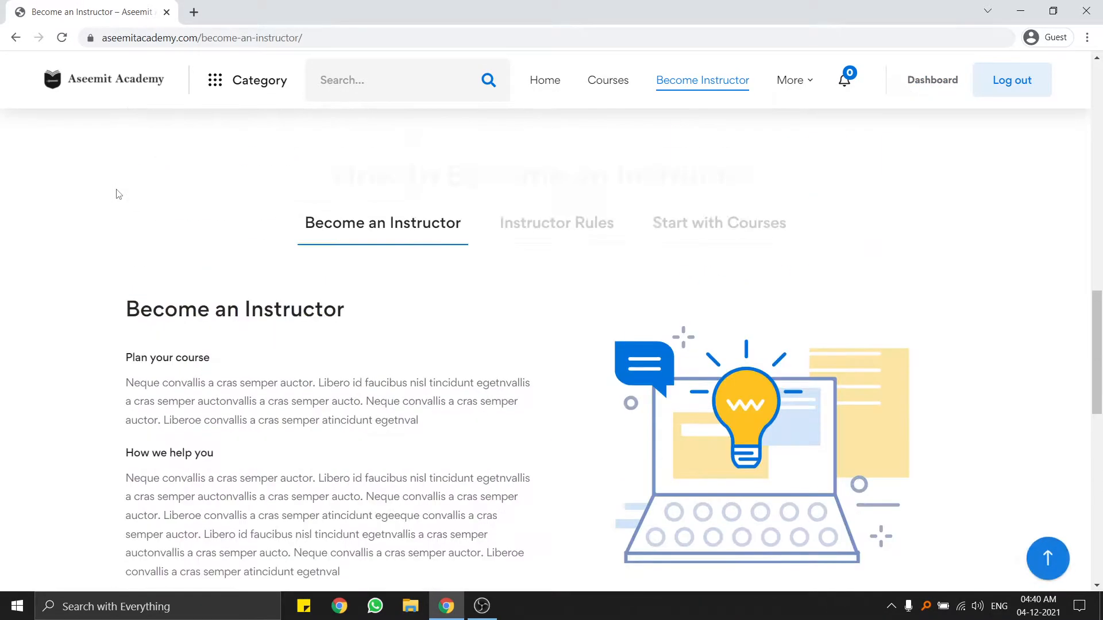
{"action": "scroll", "coordinate": [116, 203], "scroll_direction": "up", "scroll_amount": 10}
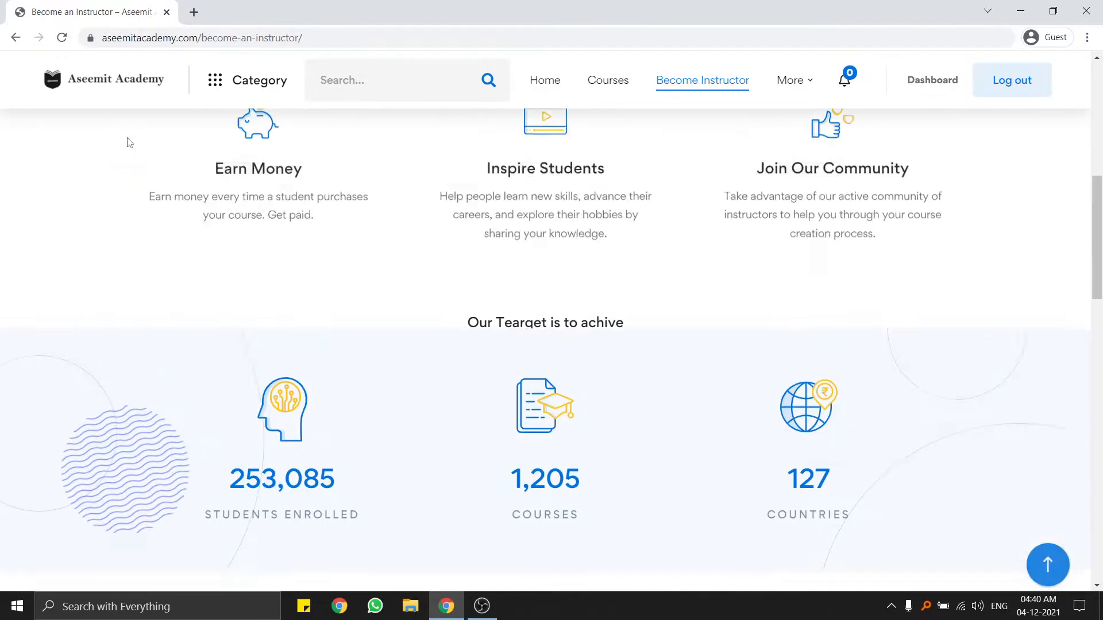
{"action": "left_click", "coordinate": [145, 173]}
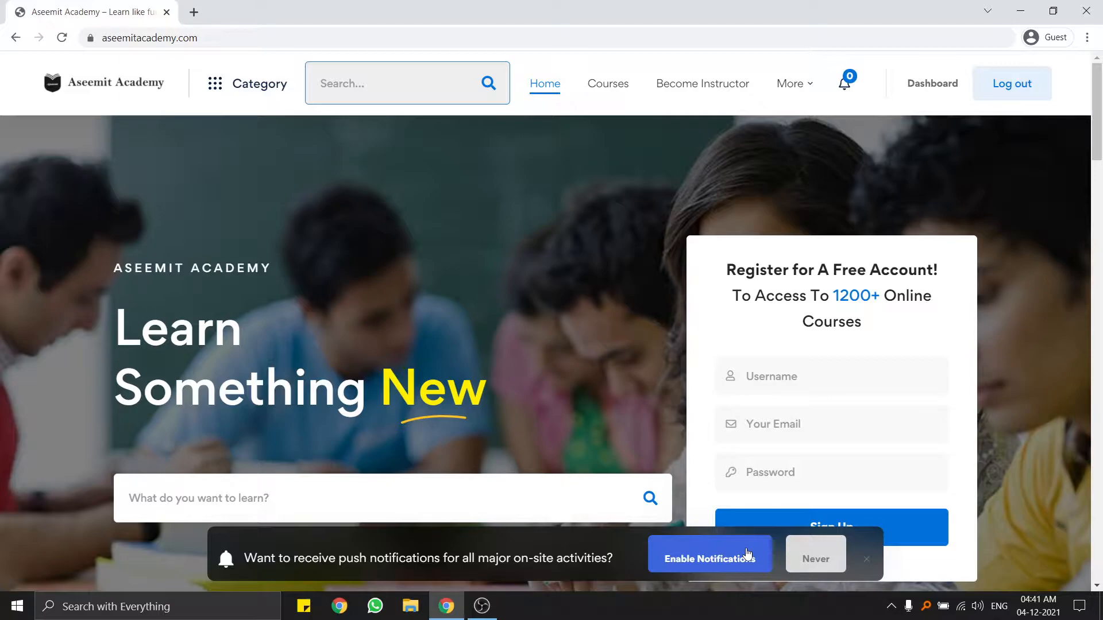
{"action": "left_click", "coordinate": [719, 562]}
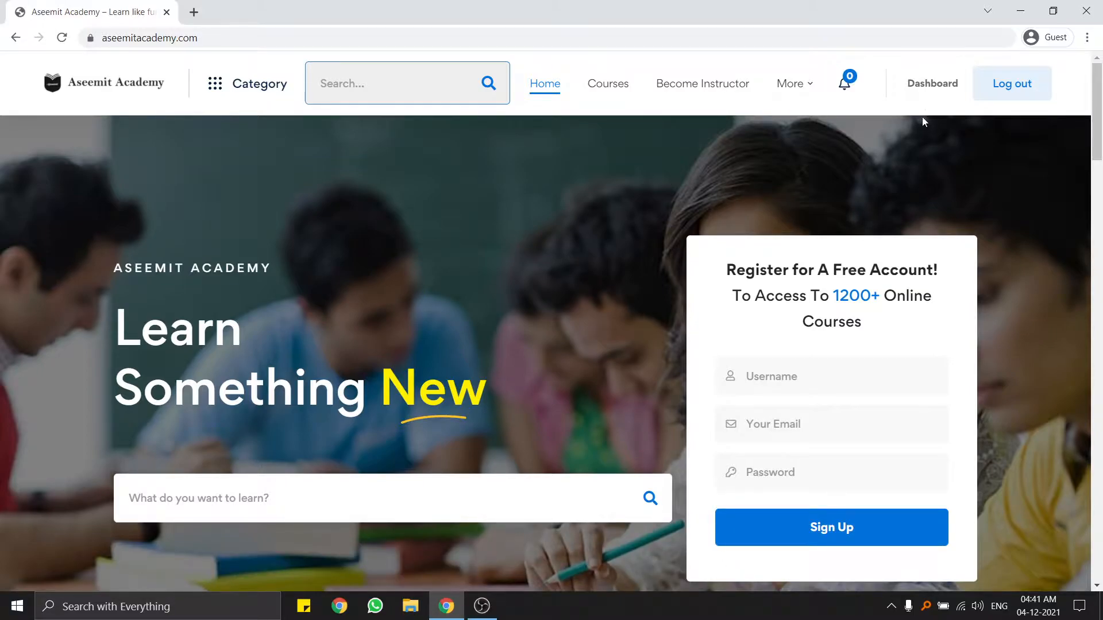
In the dashboard, check Enrolled Courses, then apply to become an instructor and close the processing message.
{"action": "left_click", "coordinate": [929, 86]}
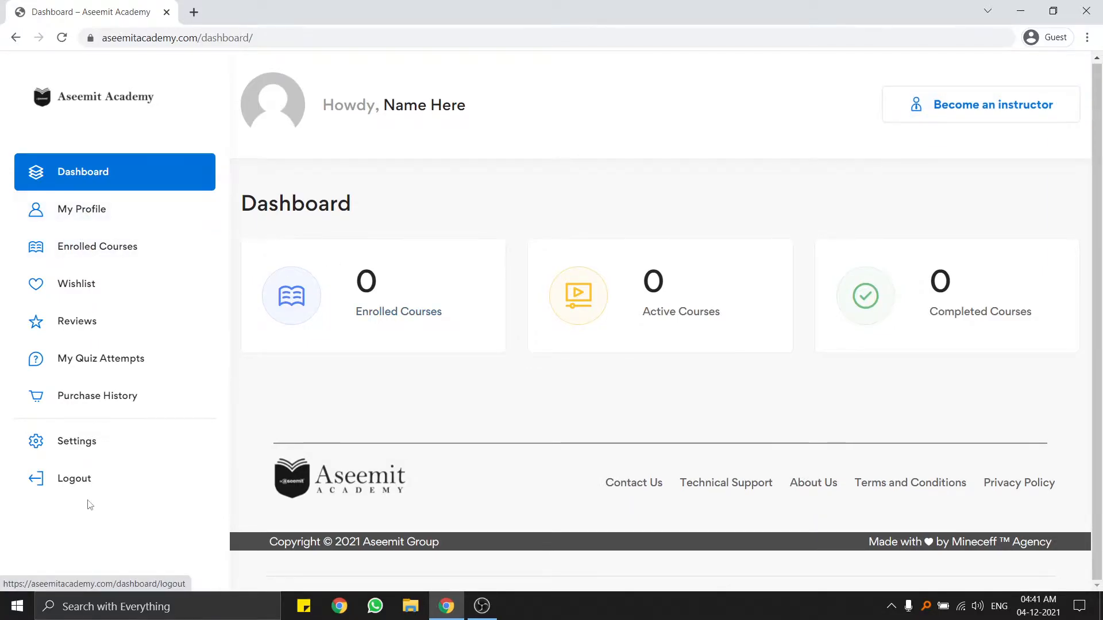
{"action": "left_click", "coordinate": [97, 257]}
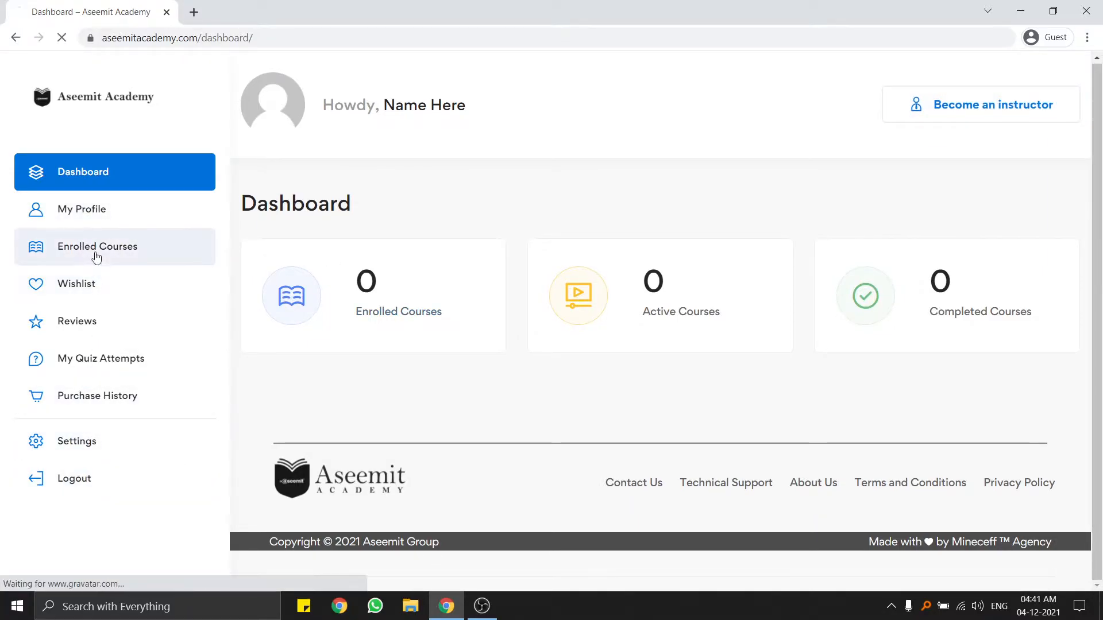
{"action": "left_click", "coordinate": [77, 183]}
{"action": "left_click_drag", "start_coordinate": [384, 106], "coordinate": [471, 106]}
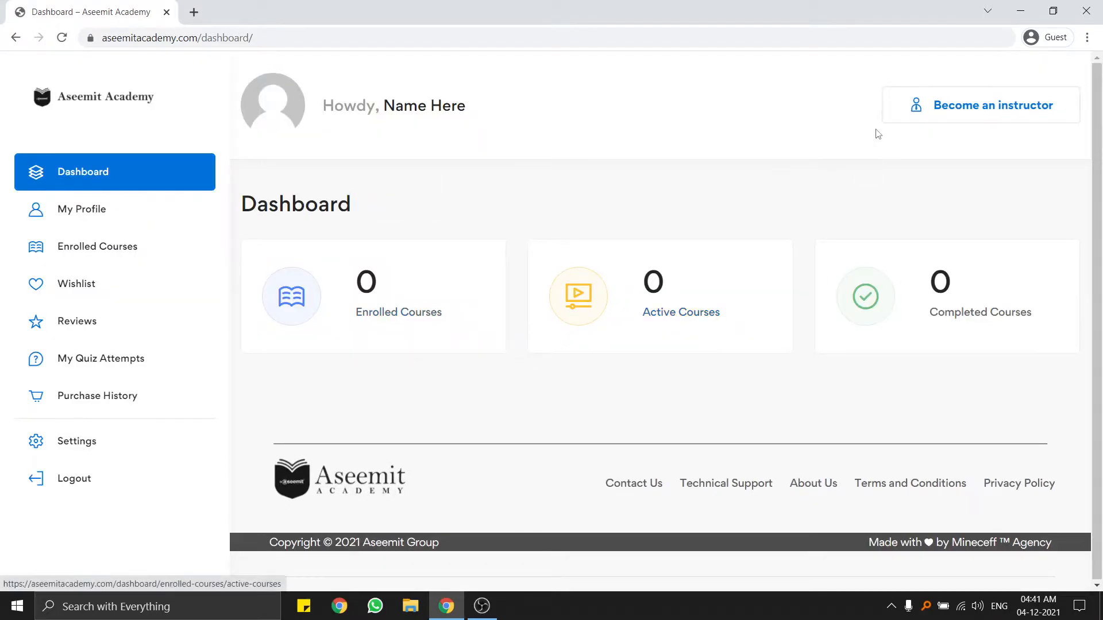
{"action": "left_click", "coordinate": [968, 110]}
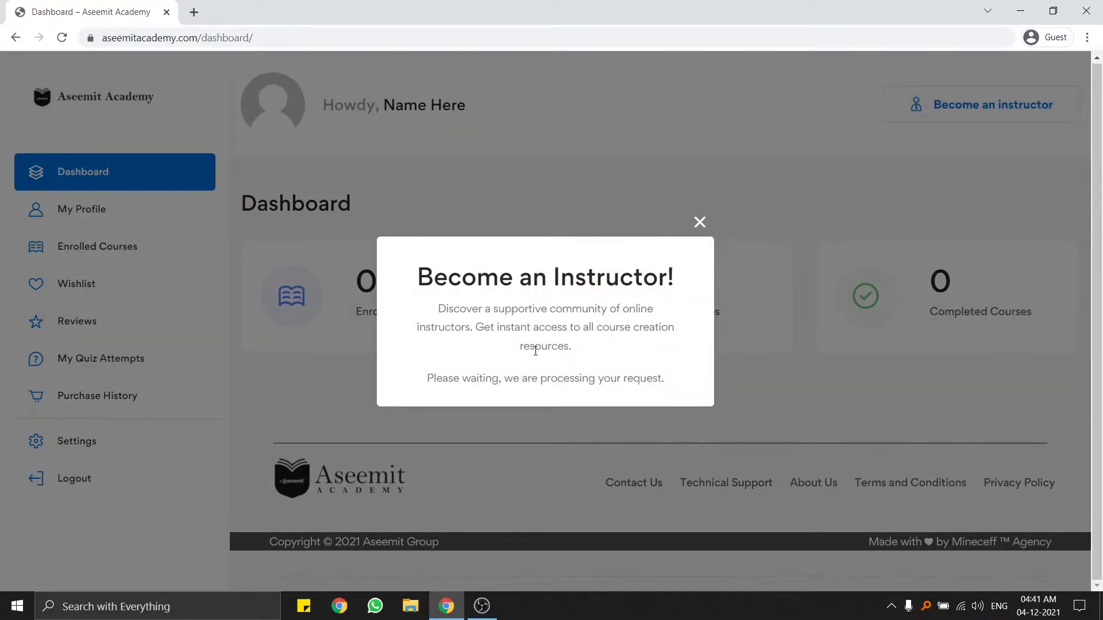
{"action": "left_click", "coordinate": [700, 222]}
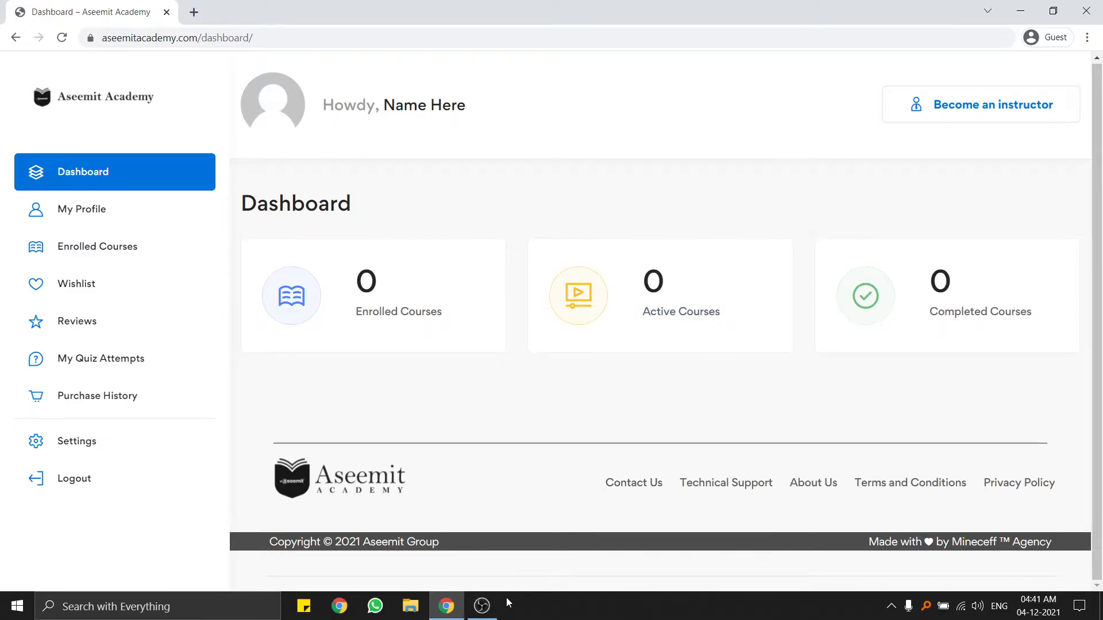
Move the OBS Studio window aside and switch back to the Aseemit Academy dashboard.
{"action": "left_click", "coordinate": [493, 607]}
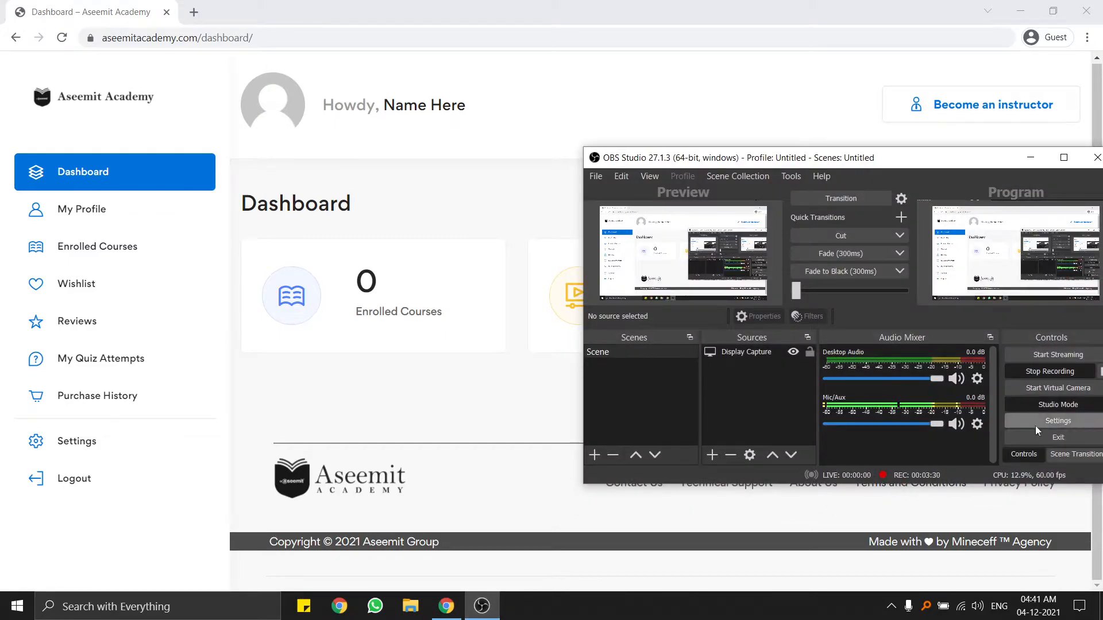
{"action": "left_click_drag", "start_coordinate": [981, 174], "coordinate": [870, 150]}
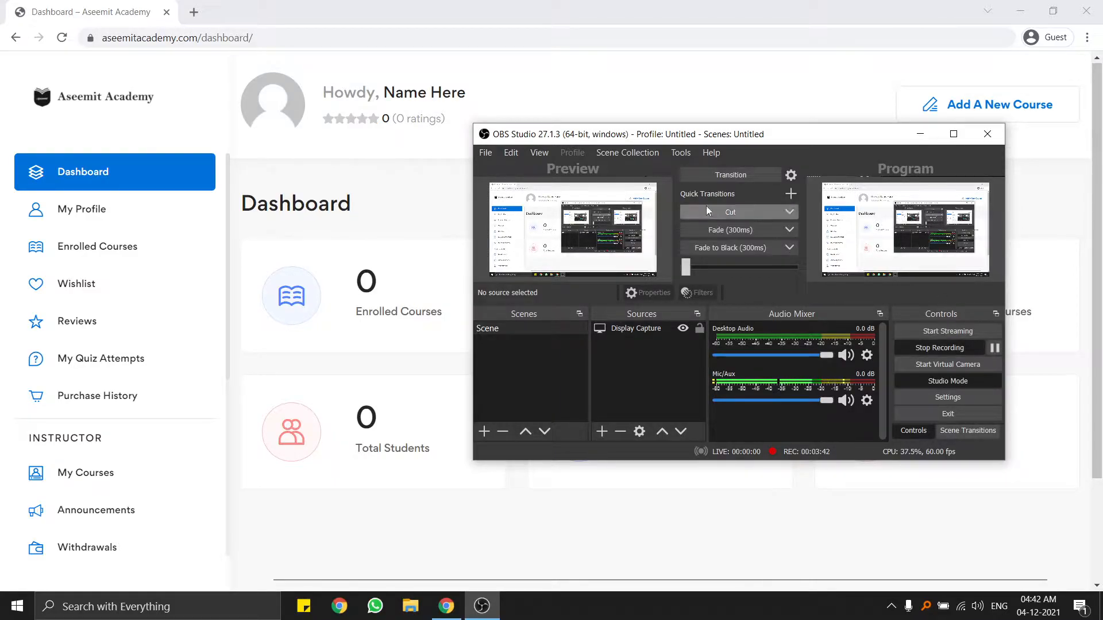
{"action": "left_click", "coordinate": [376, 69]}
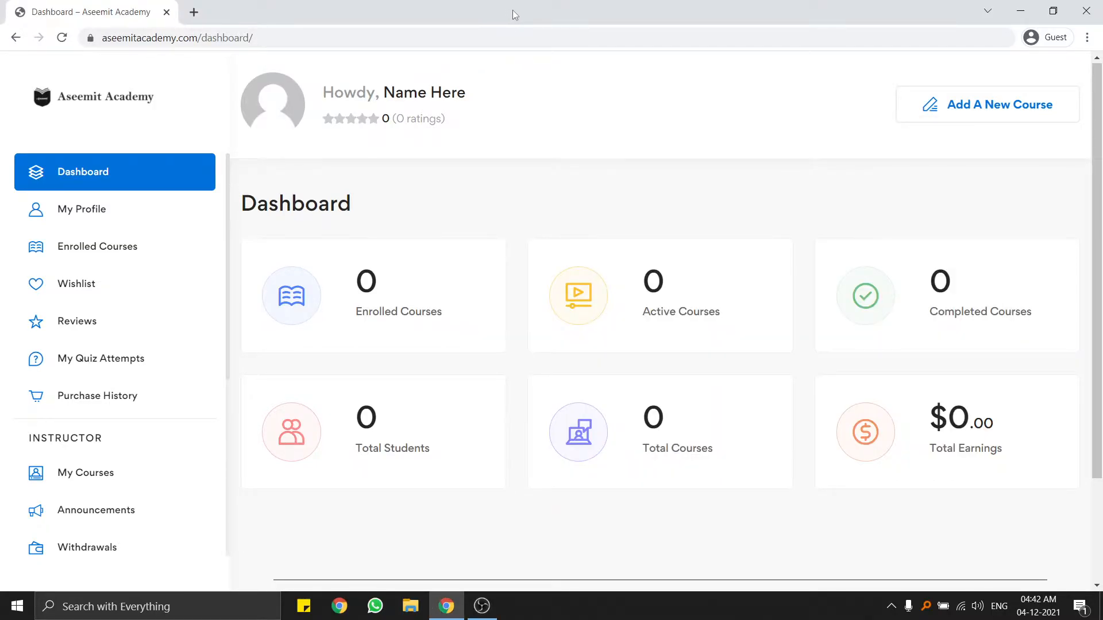
{"action": "left_click", "coordinate": [66, 38]}
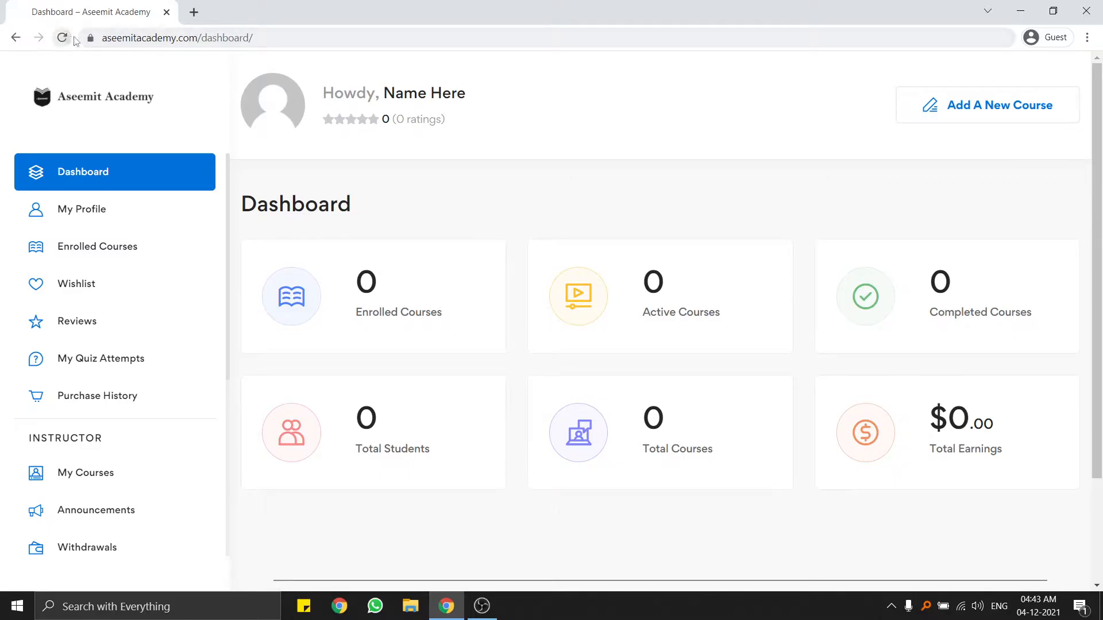
{"action": "scroll", "coordinate": [897, 115], "scroll_direction": "down", "scroll_amount": 3}
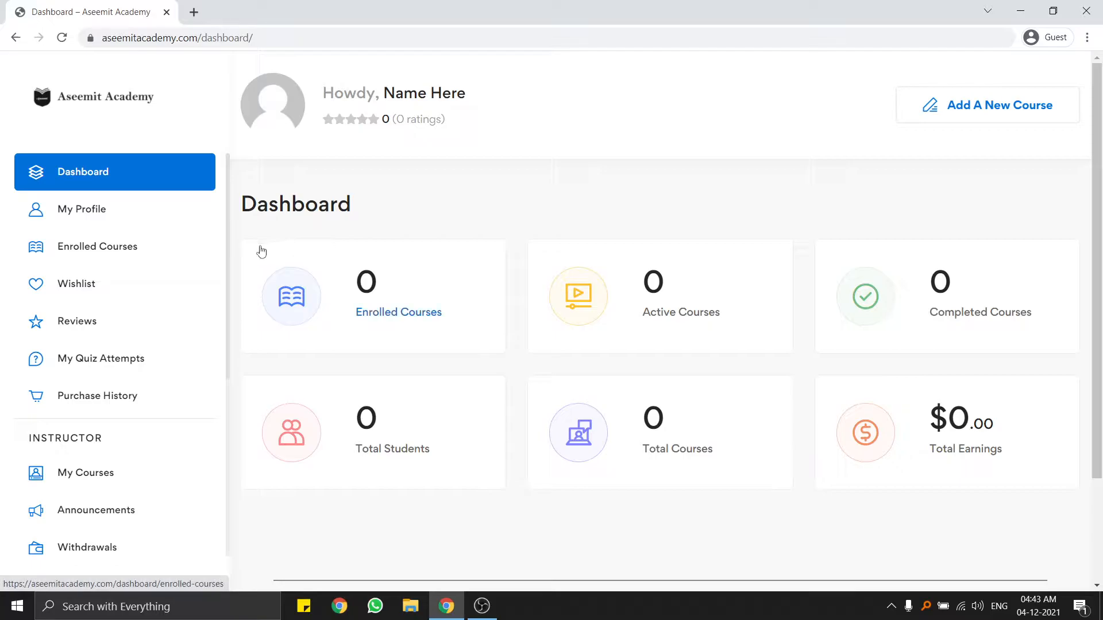
{"action": "mouse_move", "coordinate": [263, 239]}
{"action": "left_mouse_down"}
{"action": "mouse_move", "coordinate": [518, 362]}
{"action": "mouse_move", "coordinate": [234, 275]}
{"action": "mouse_move", "coordinate": [227, 269]}
{"action": "mouse_move", "coordinate": [249, 236]}
{"action": "left_mouse_up"}
{"action": "left_click", "coordinate": [244, 237]}
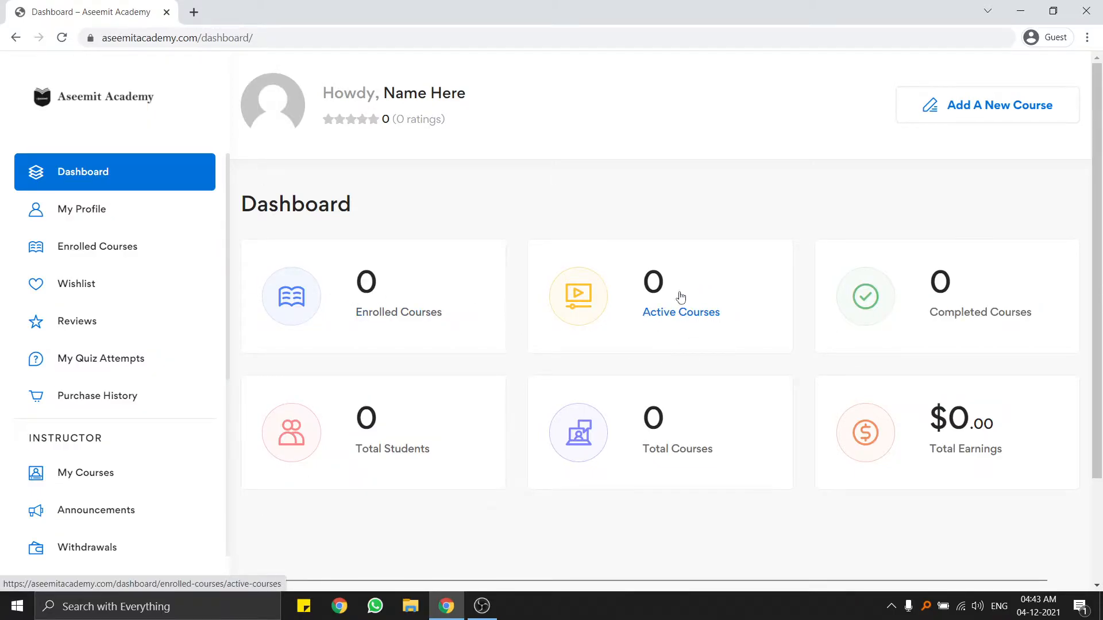
{"action": "scroll", "coordinate": [948, 321], "scroll_direction": "down", "scroll_amount": 3}
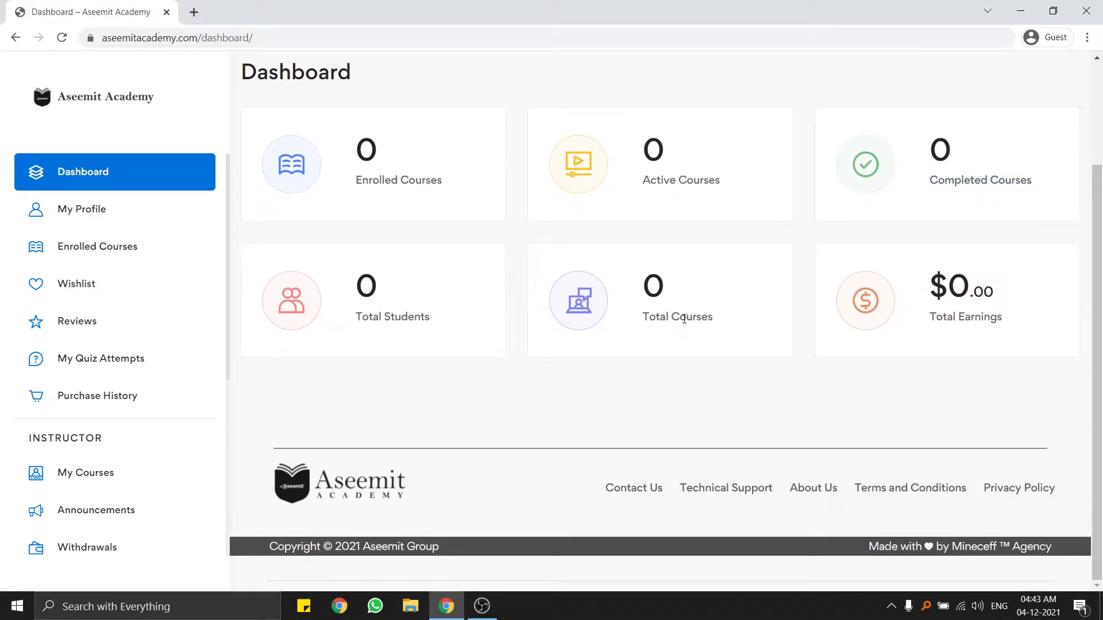
{"action": "left_click_drag", "start_coordinate": [923, 260], "coordinate": [1017, 325]}
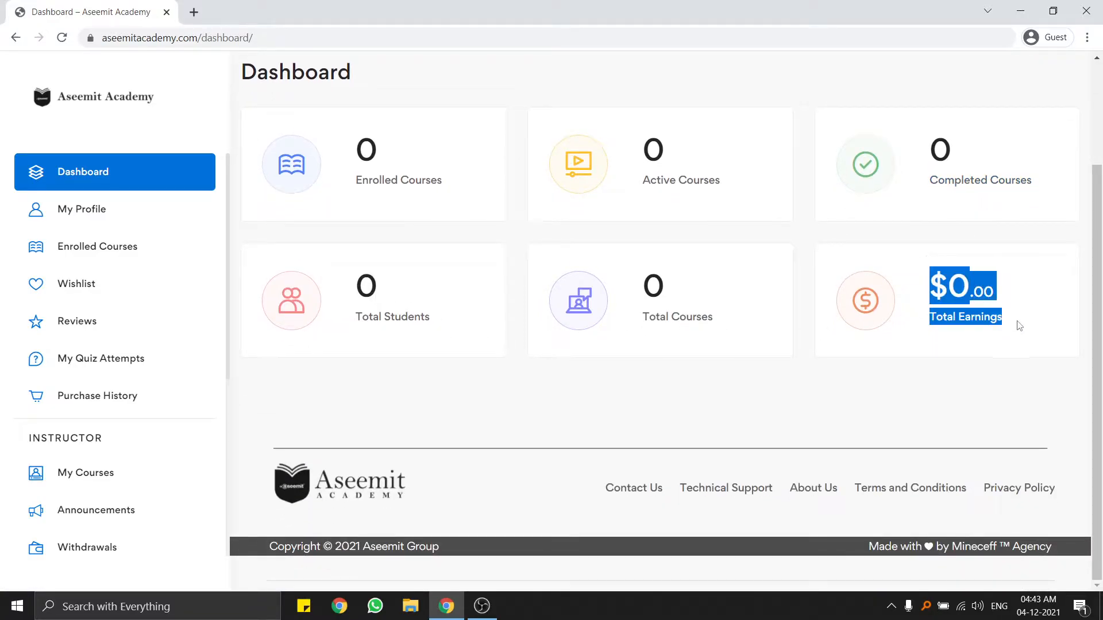
{"action": "left_click", "coordinate": [1028, 334]}
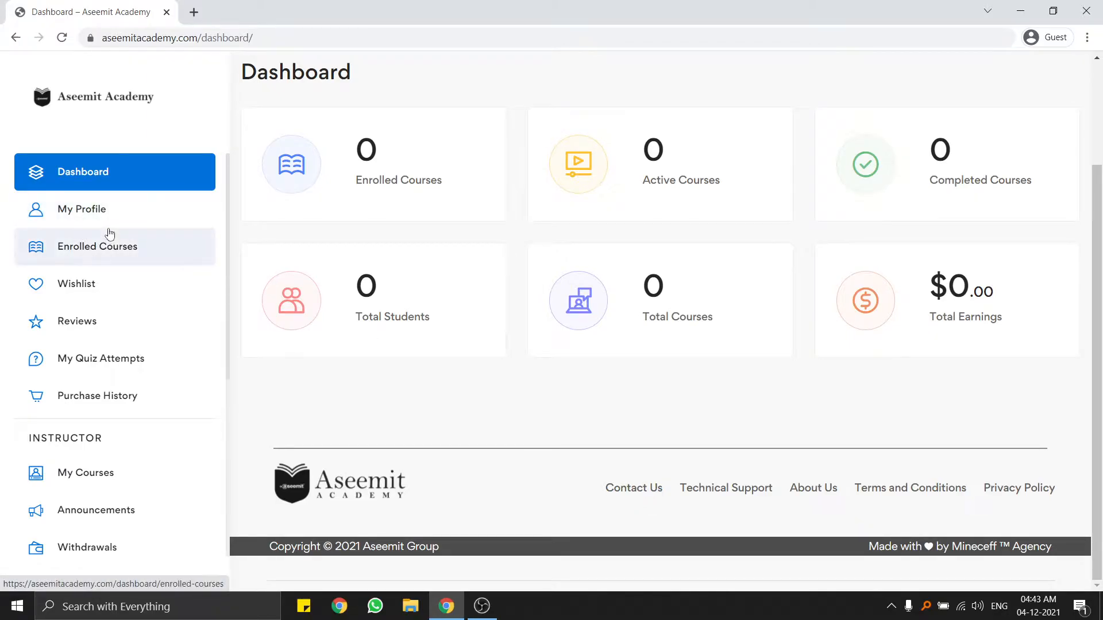
{"action": "scroll", "coordinate": [87, 247], "scroll_direction": "down", "scroll_amount": 5}
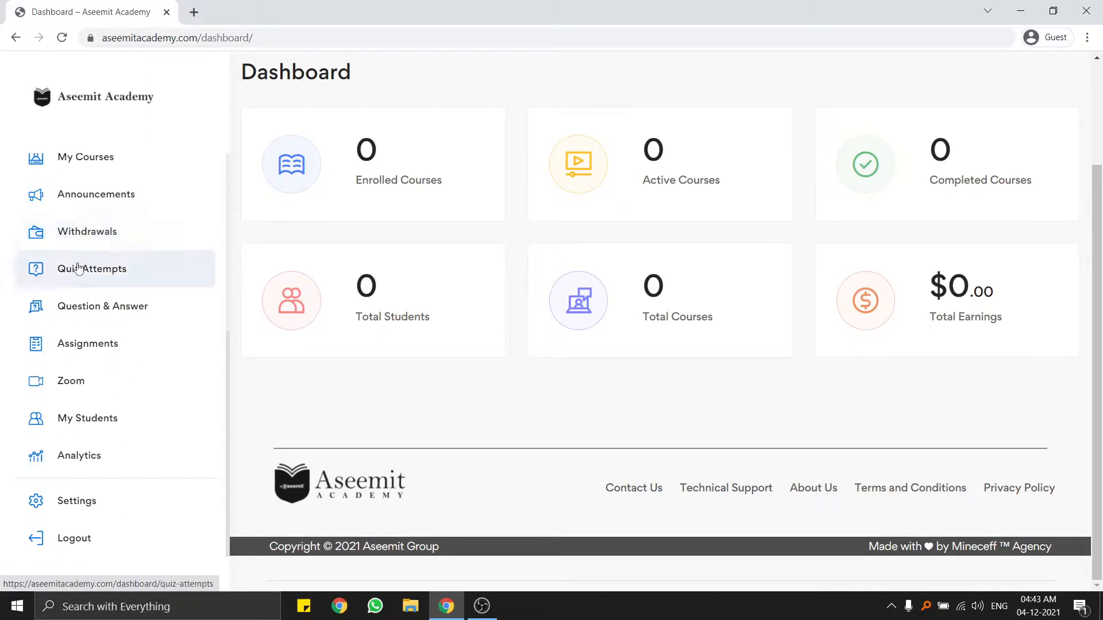
{"action": "scroll", "coordinate": [79, 270], "scroll_direction": "up", "scroll_amount": 5}
Review the My Profile details, then go to Enrolled Courses.
{"action": "left_click", "coordinate": [74, 211]}
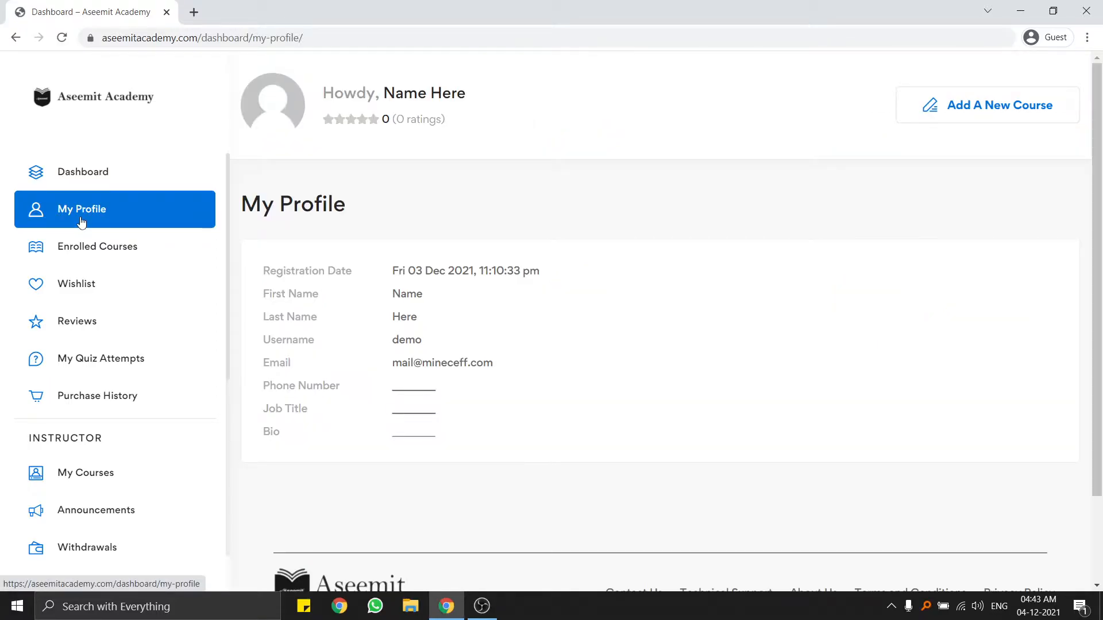
{"action": "scroll", "coordinate": [425, 367], "scroll_direction": "down", "scroll_amount": 3}
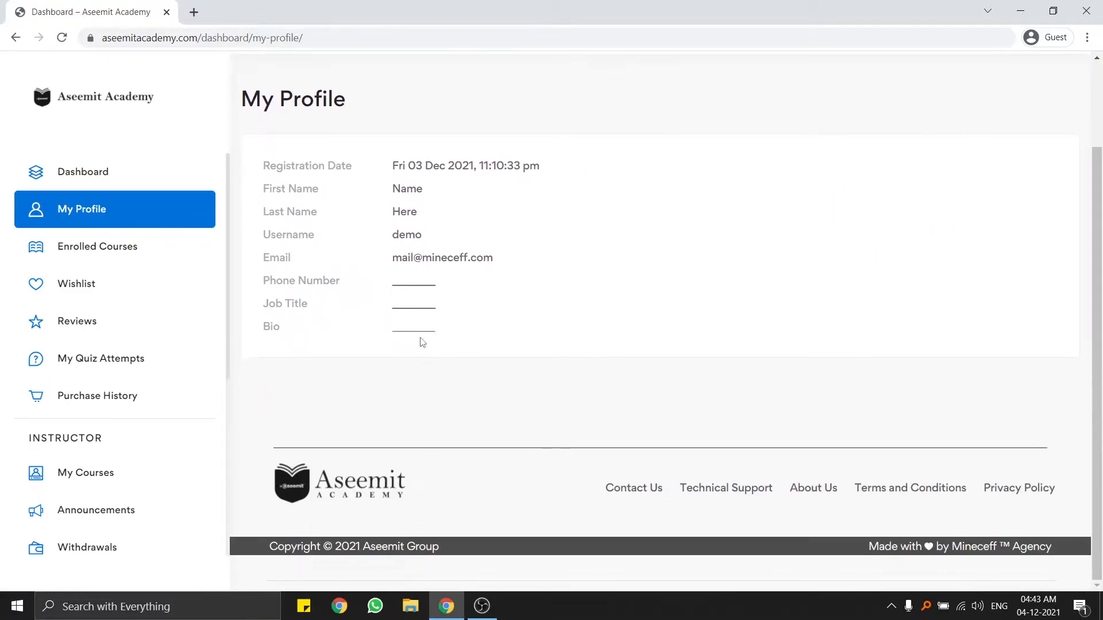
{"action": "scroll", "coordinate": [448, 333], "scroll_direction": "up", "scroll_amount": 3}
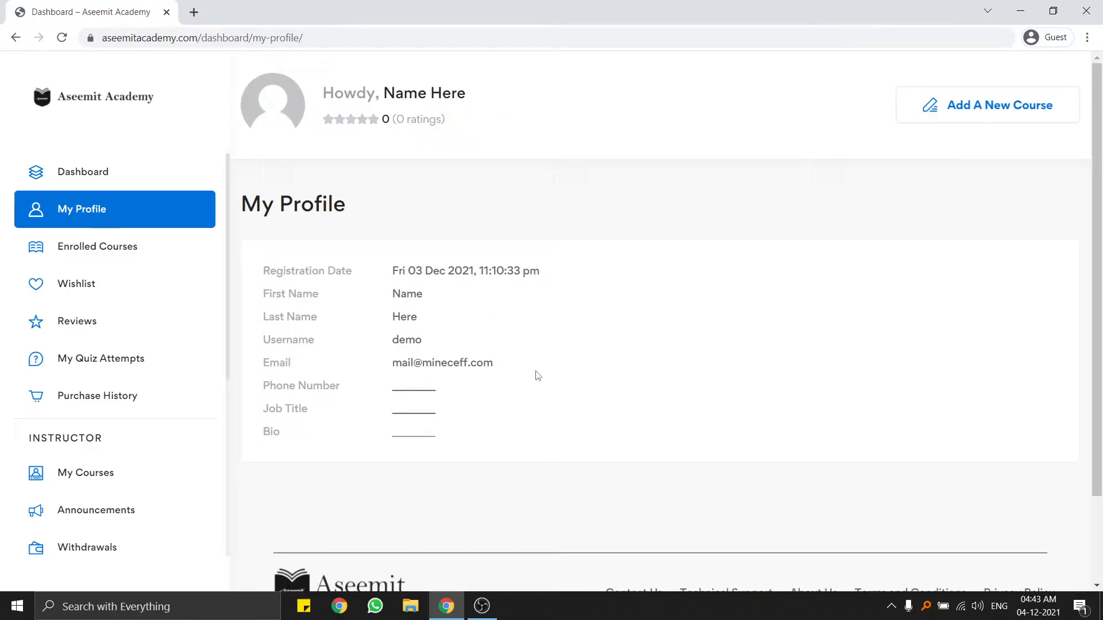
{"action": "scroll", "coordinate": [535, 376], "scroll_direction": "down", "scroll_amount": 3}
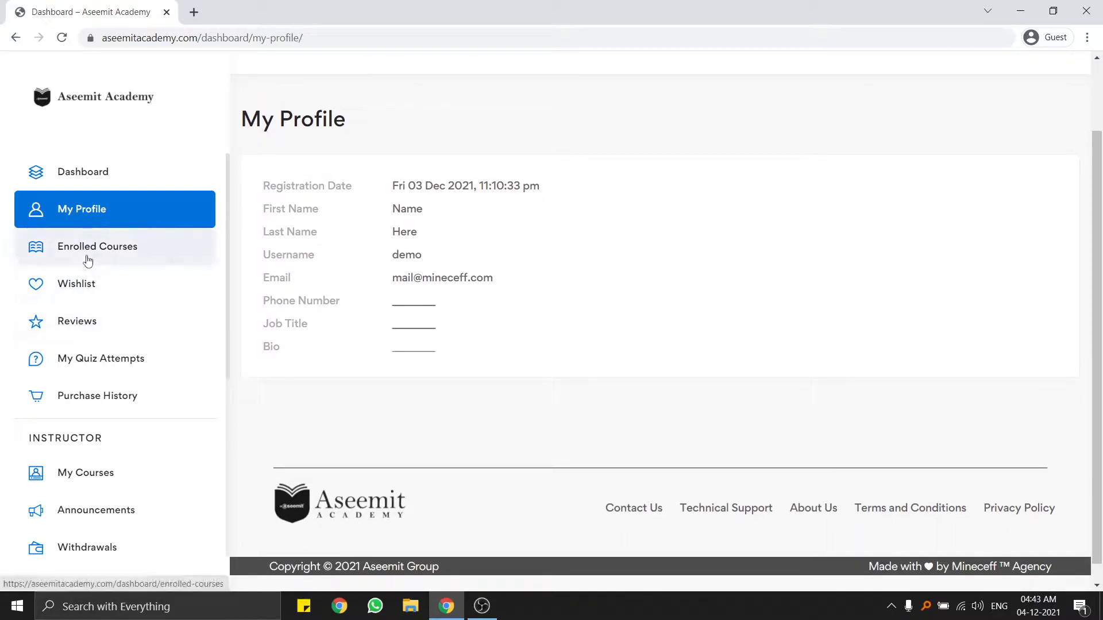
{"action": "left_click", "coordinate": [89, 259]}
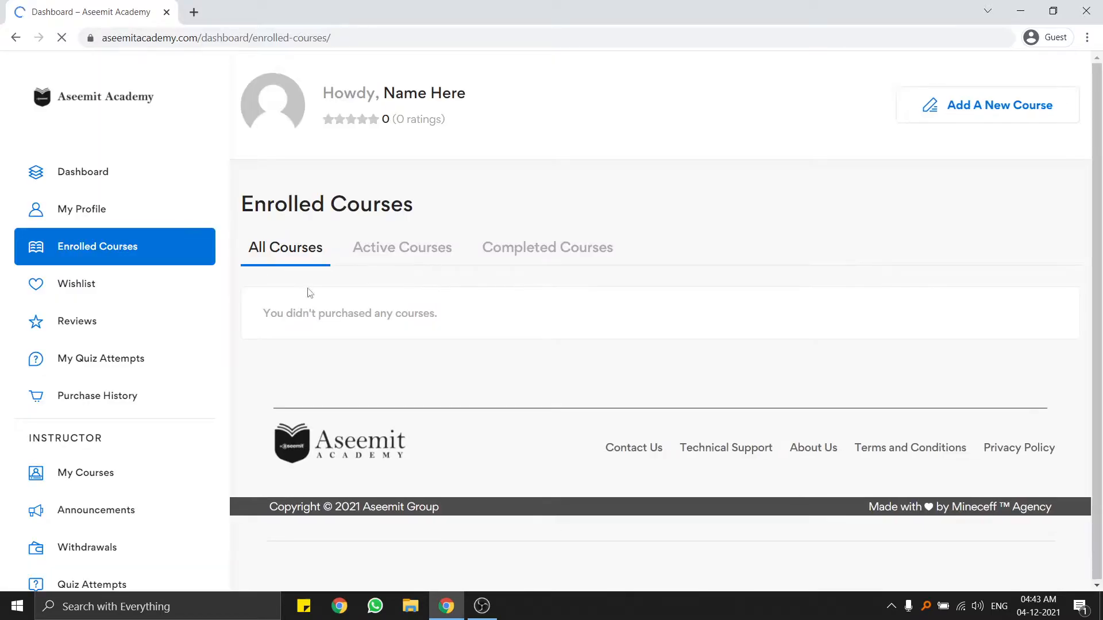
Check the empty Enrolled Courses, Wishlist and Reviews pages.
{"action": "left_click_drag", "start_coordinate": [272, 312], "coordinate": [477, 320]}
{"action": "left_click", "coordinate": [477, 320]}
{"action": "left_click", "coordinate": [73, 276]}
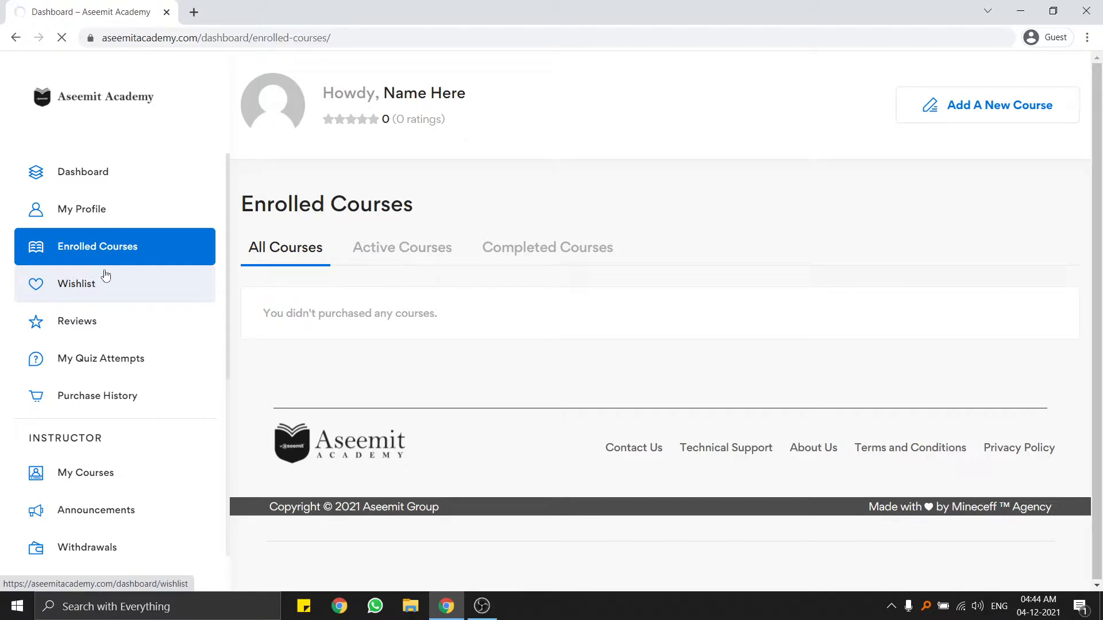
{"action": "left_click", "coordinate": [94, 329]}
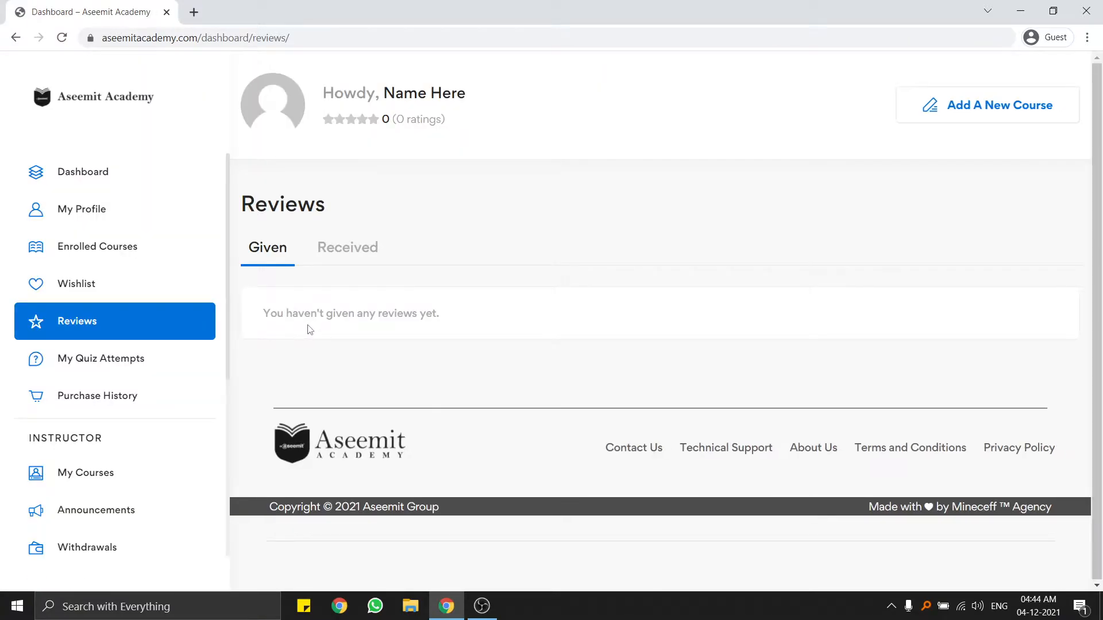
{"action": "left_click_drag", "start_coordinate": [270, 314], "coordinate": [396, 315]}
{"action": "left_click", "coordinate": [448, 317]}
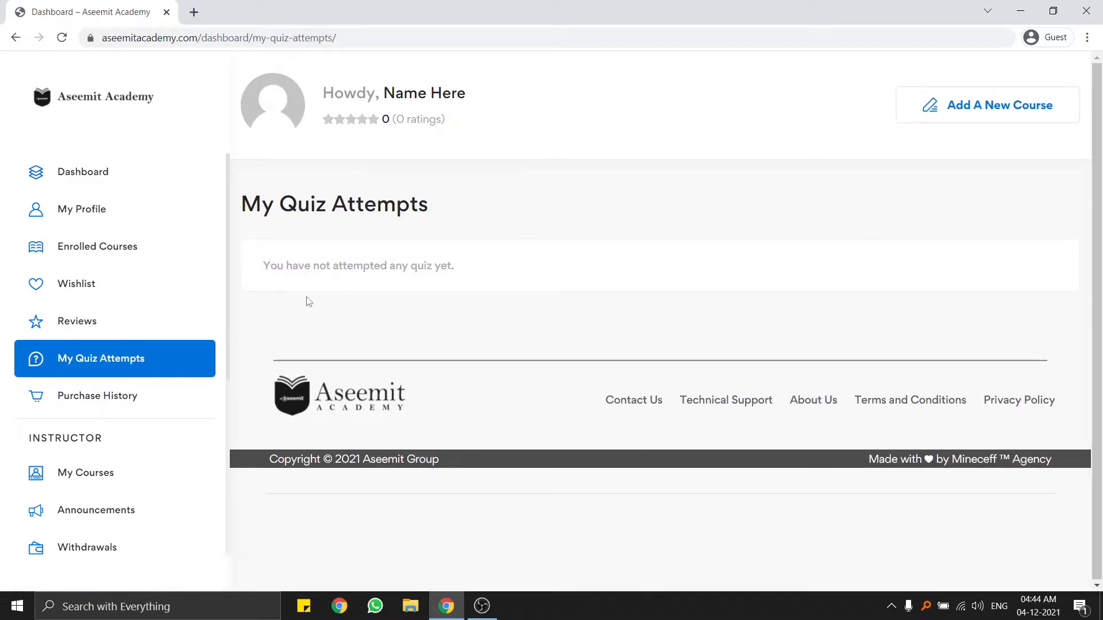
Check Purchase History, then open the instructor's empty My Courses list.
{"action": "left_click", "coordinate": [92, 397]}
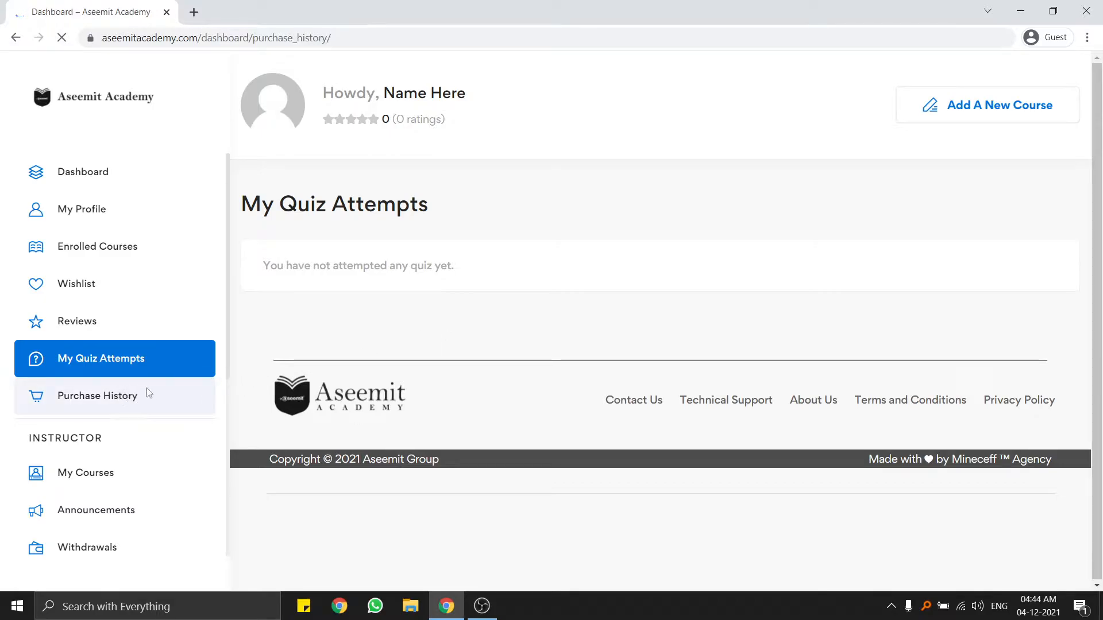
{"action": "scroll", "coordinate": [118, 323], "scroll_direction": "down", "scroll_amount": 3}
{"action": "scroll", "coordinate": [103, 321], "scroll_direction": "down", "scroll_amount": 2}
{"action": "scroll", "coordinate": [95, 302], "scroll_direction": "up", "scroll_amount": 2}
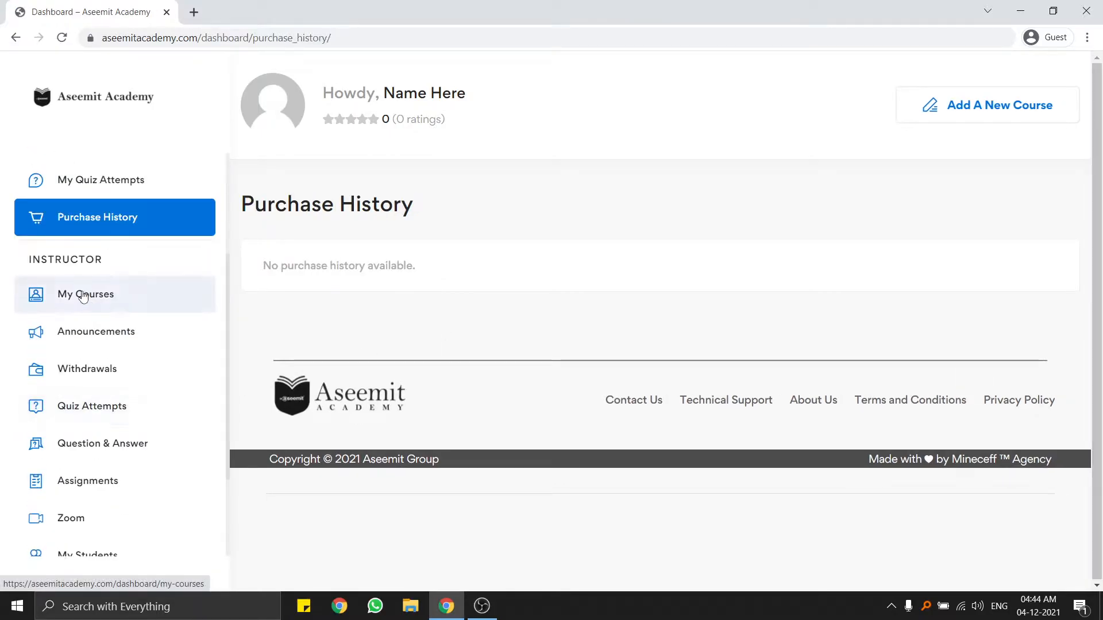
{"action": "scroll", "coordinate": [77, 266], "scroll_direction": "down", "scroll_amount": 2}
{"action": "left_click", "coordinate": [73, 206]}
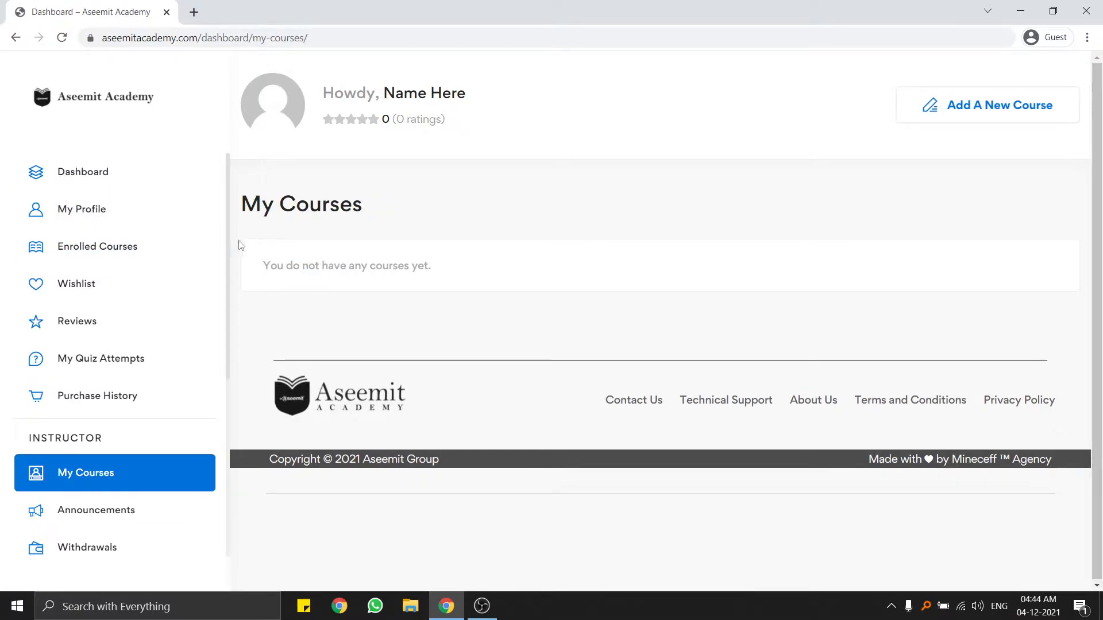
{"action": "scroll", "coordinate": [143, 281], "scroll_direction": "down", "scroll_amount": 5}
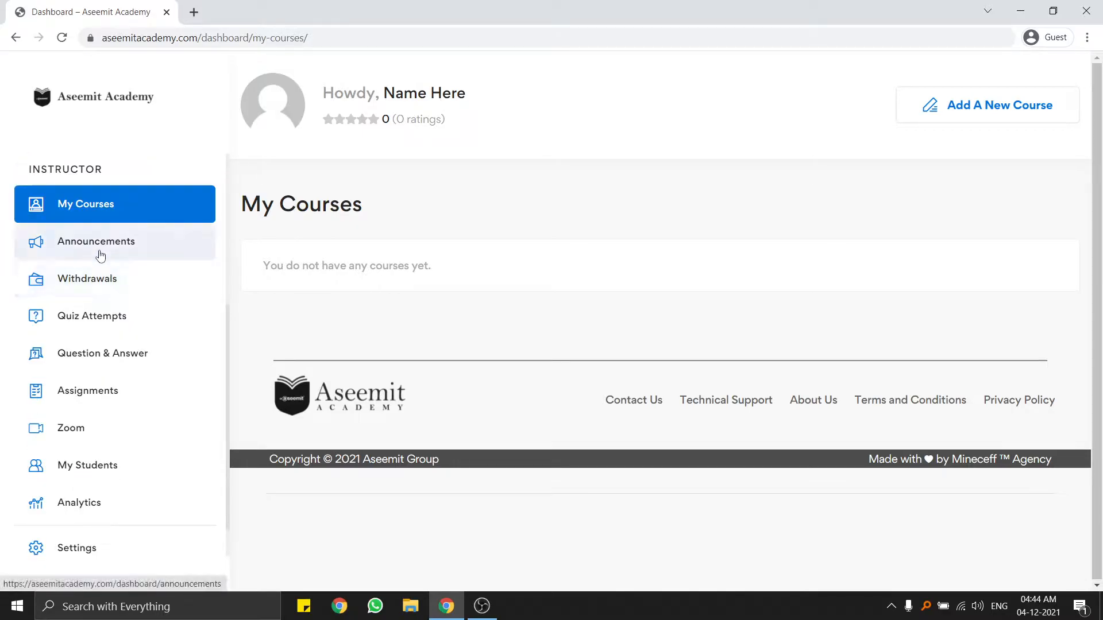
{"action": "scroll", "coordinate": [127, 322], "scroll_direction": "down", "scroll_amount": 1}
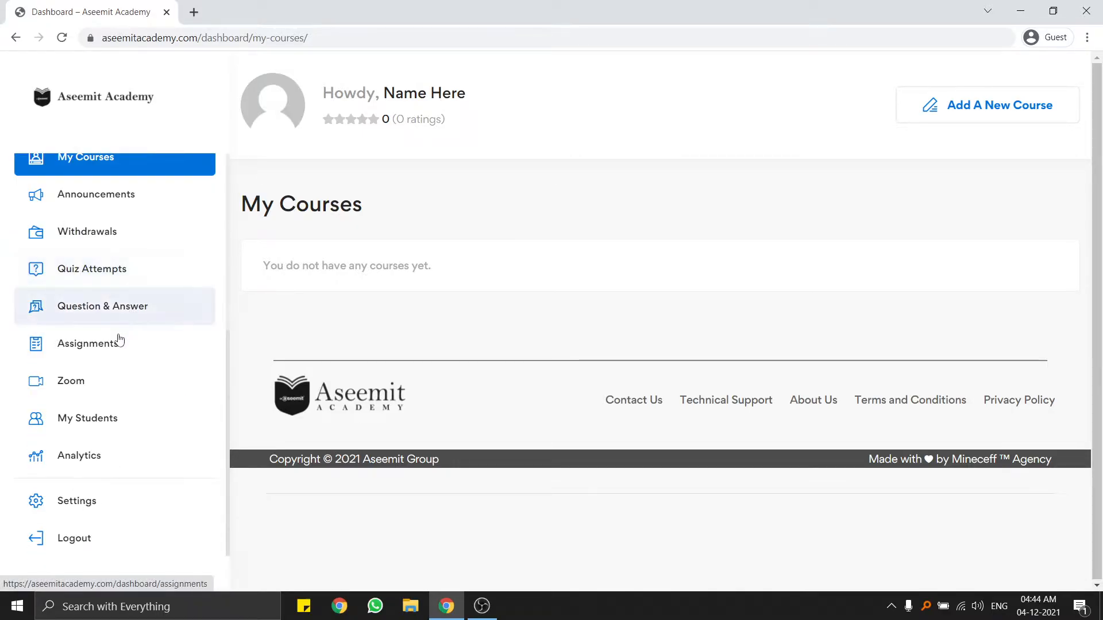
{"action": "scroll", "coordinate": [144, 278], "scroll_direction": "up", "scroll_amount": 5}
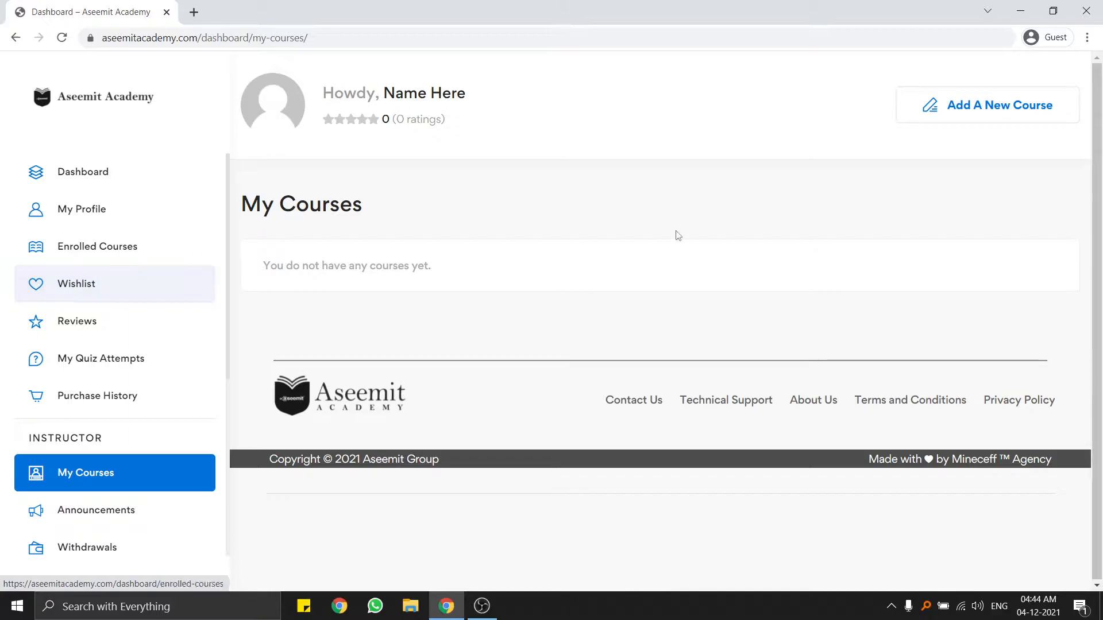
Start a new course and browse File Explorer to the Desktop's graphic design course folder.
{"action": "left_click", "coordinate": [976, 117]}
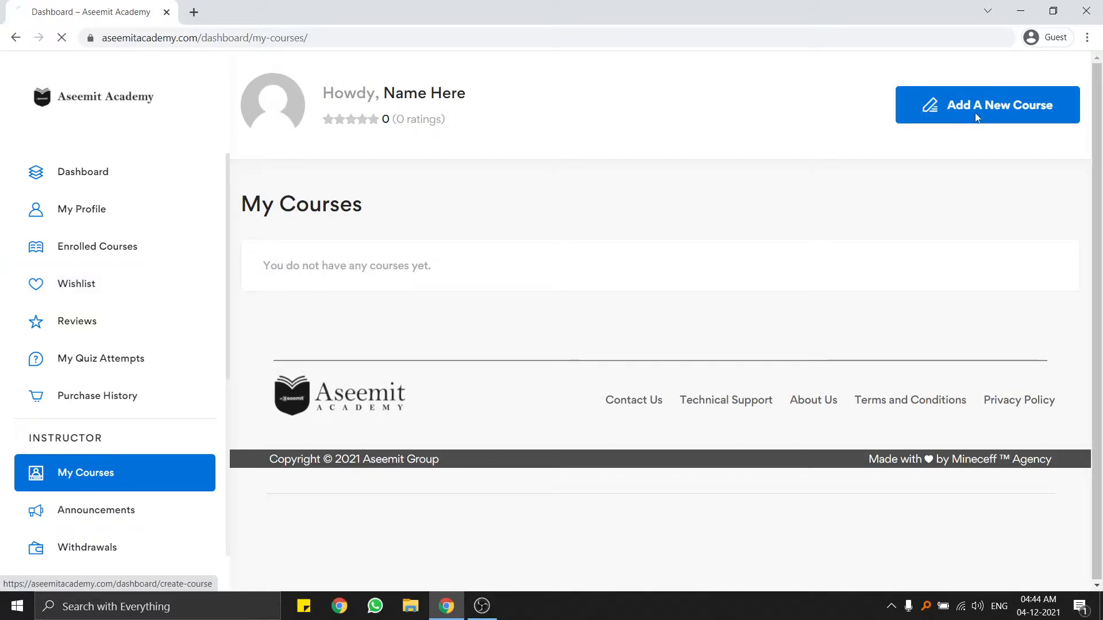
{"action": "left_click", "coordinate": [413, 615]}
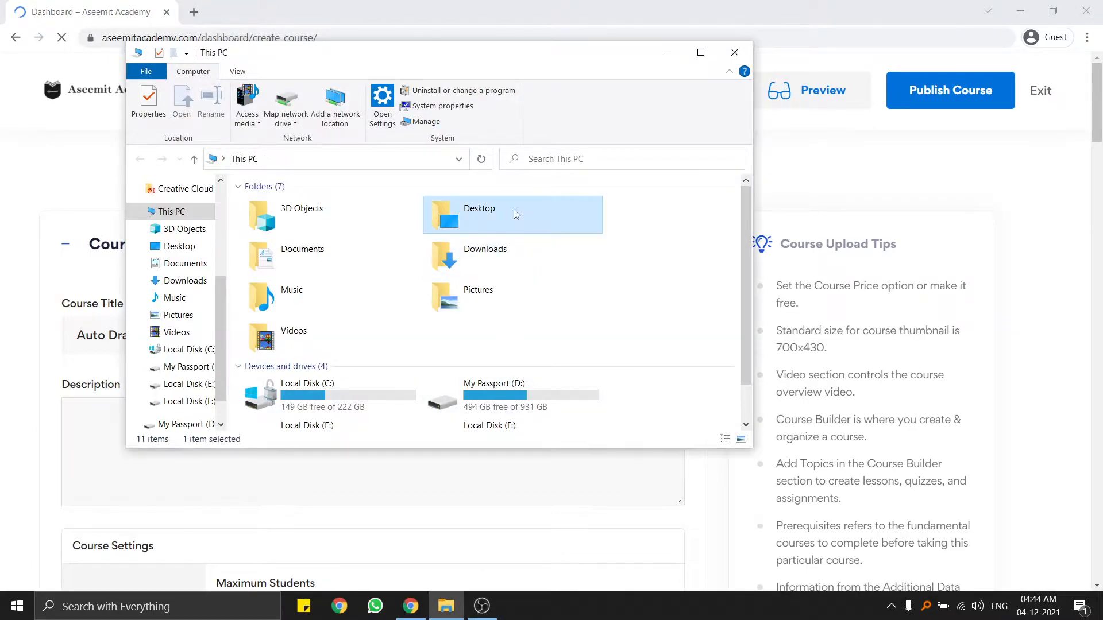
{"action": "double_click", "coordinate": [513, 218]}
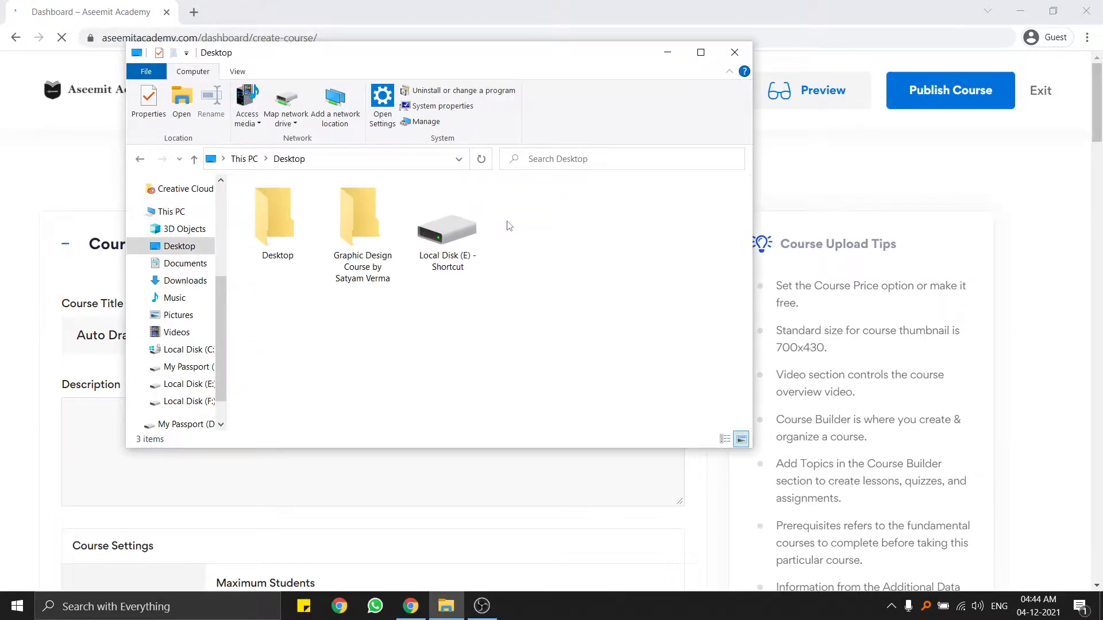
{"action": "double_click", "coordinate": [358, 220]}
Open the New Text Document holding the course description, then return to the course form.
{"action": "left_click_drag", "start_coordinate": [454, 64], "coordinate": [579, 78]}
{"action": "left_click", "coordinate": [401, 238]}
{"action": "double_click", "coordinate": [421, 251]}
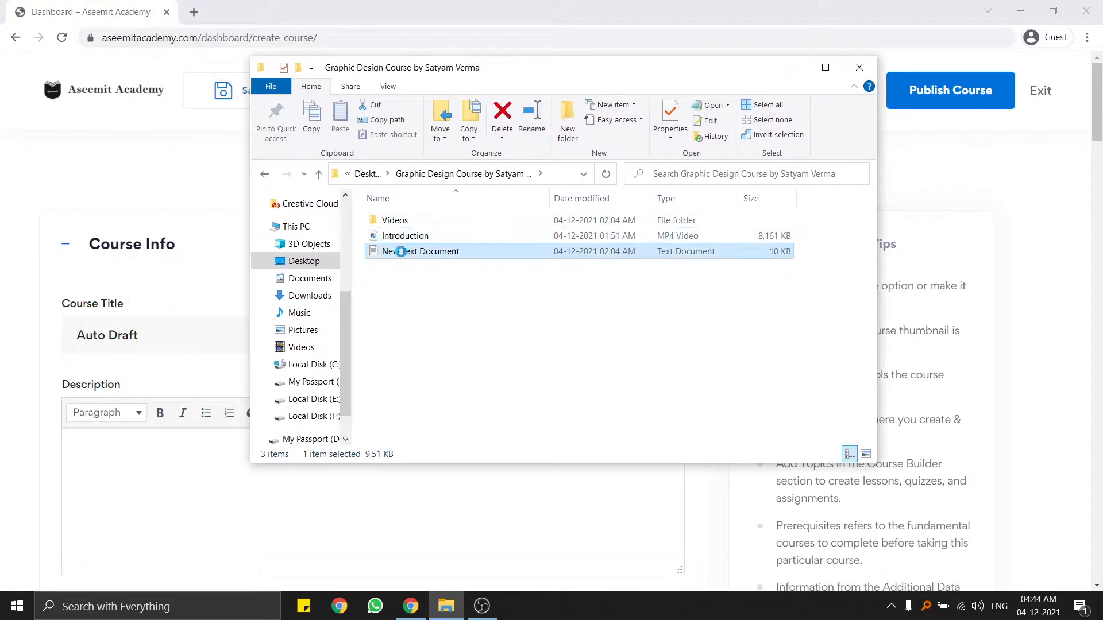
{"action": "scroll", "coordinate": [383, 235], "scroll_direction": "down", "scroll_amount": 5}
{"action": "scroll", "coordinate": [384, 236], "scroll_direction": "down", "scroll_amount": 3}
{"action": "left_click_drag", "start_coordinate": [891, 236], "coordinate": [826, 78]}
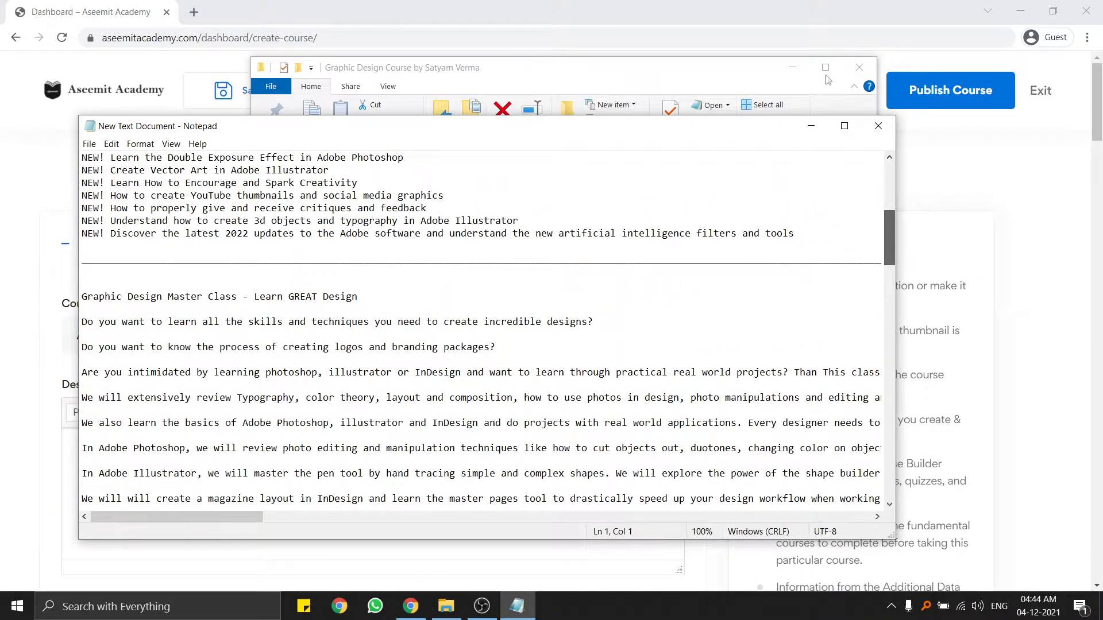
{"action": "left_click", "coordinate": [535, 7]}
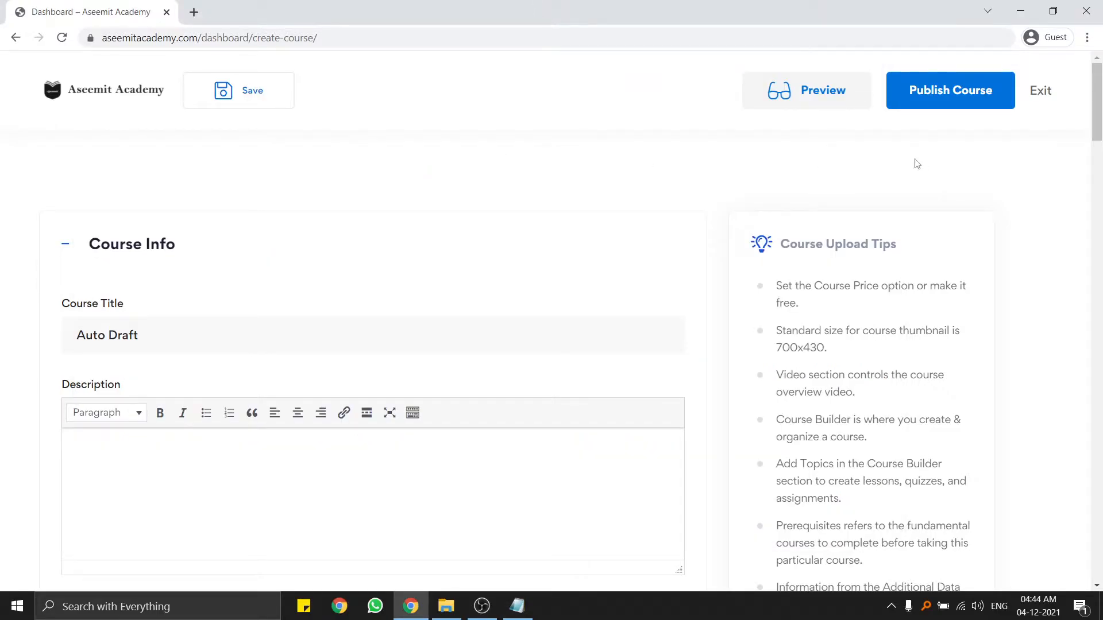
Replace the Auto Draft title with 'Graphic Design Masterclass - Learn GREAT Design' copied from the notes.
{"action": "scroll", "coordinate": [196, 308], "scroll_direction": "down", "scroll_amount": 1}
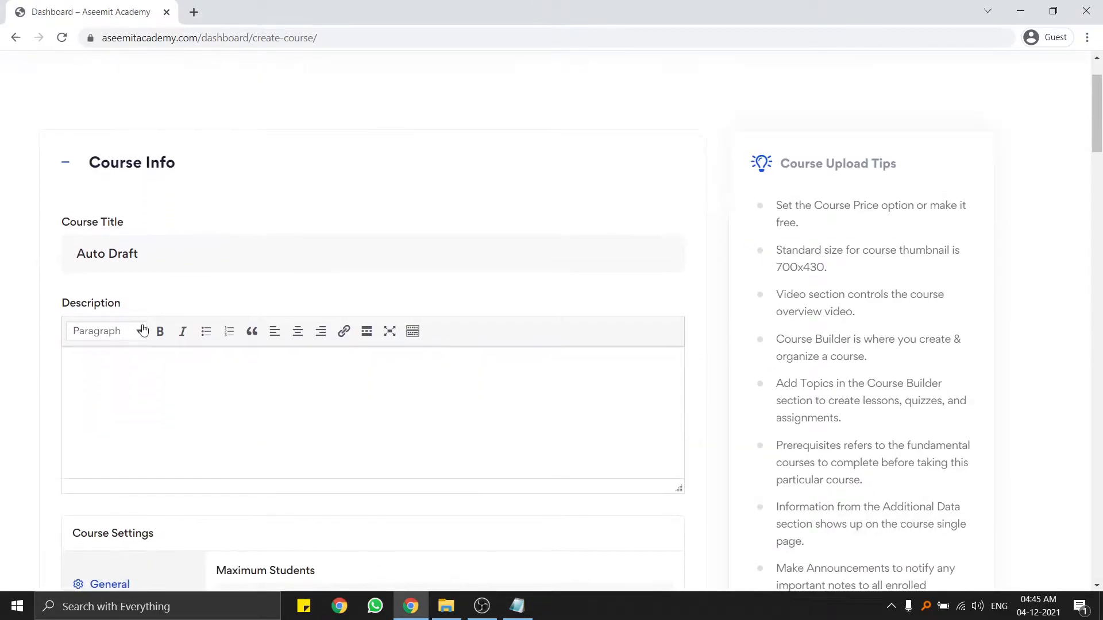
{"action": "triple_click", "coordinate": [154, 261]}
{"action": "left_click_drag", "start_coordinate": [508, 603], "coordinate": [419, 615]}
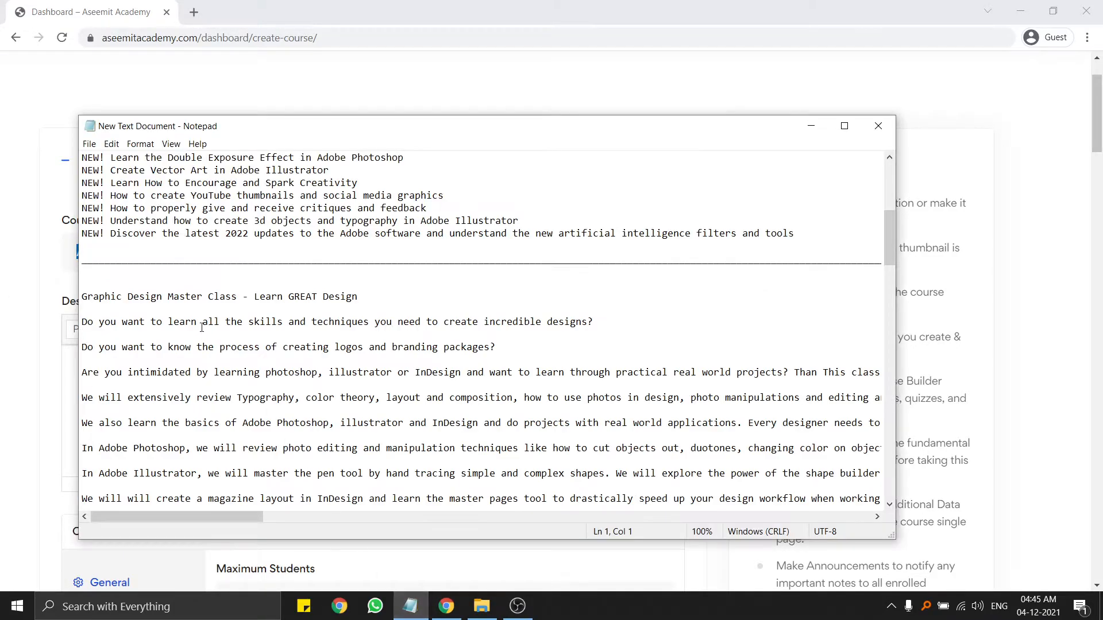
{"action": "scroll", "coordinate": [194, 284], "scroll_direction": "up", "scroll_amount": 8}
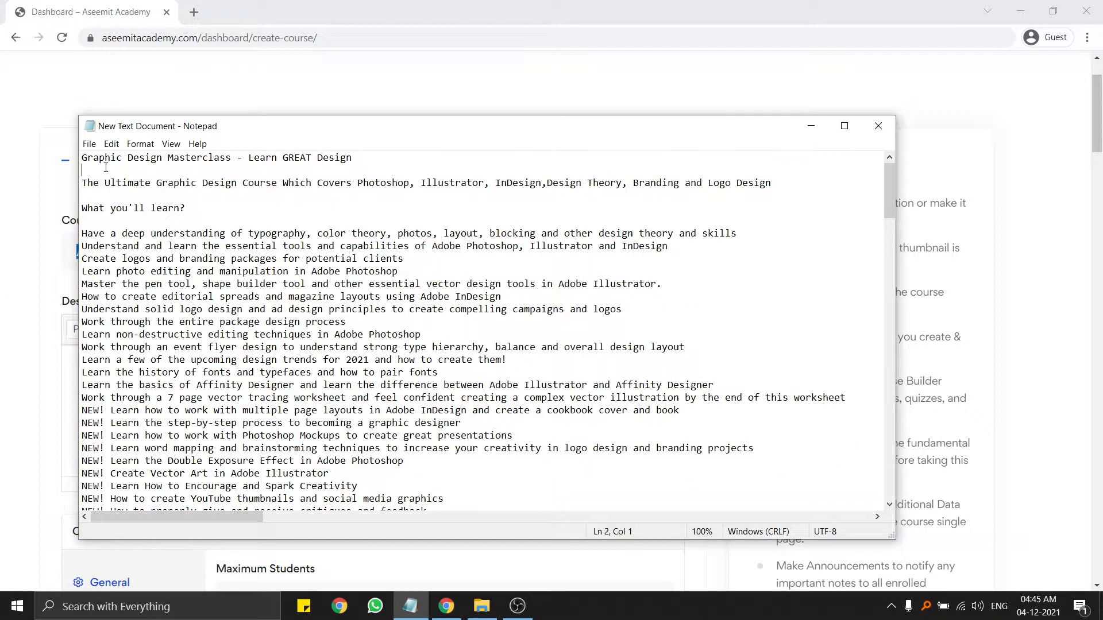
{"action": "left_click_drag", "start_coordinate": [110, 167], "coordinate": [79, 159]}
{"action": "key", "text": "ctrl+c"}
{"action": "key", "text": "alt+Tab"}
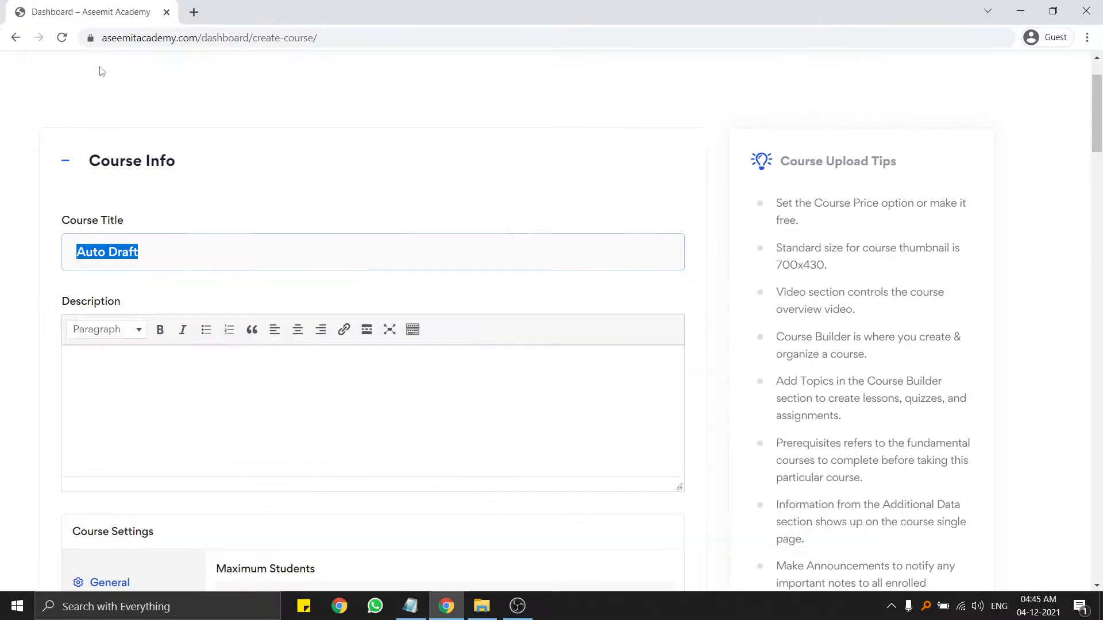
{"action": "key", "text": "ctrl+v"}
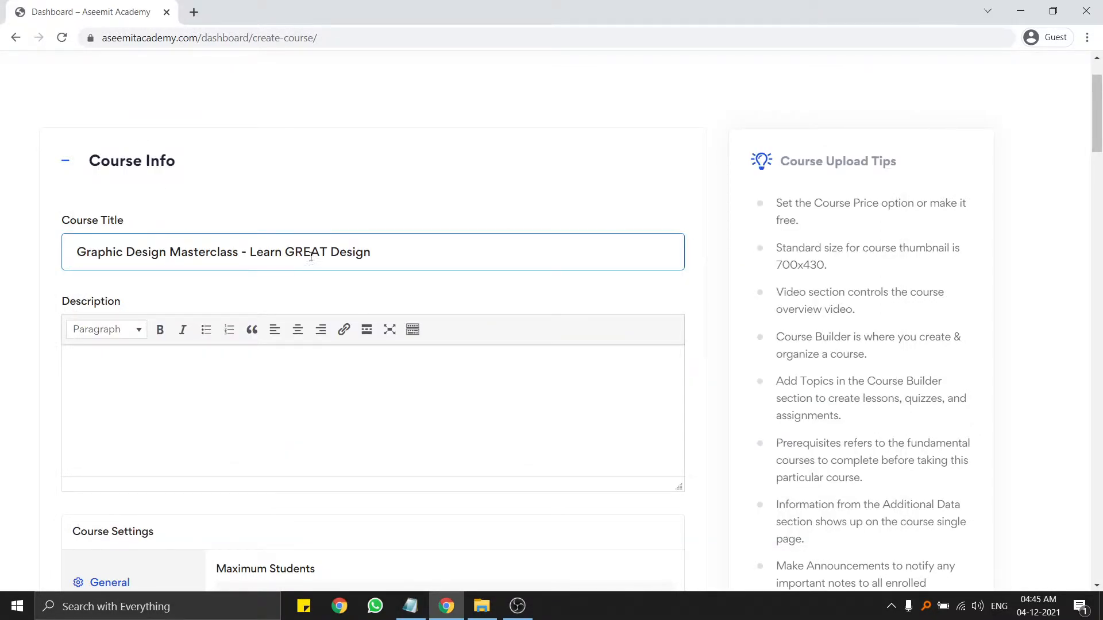
Paste the course overview text from the notes into the Description editor.
{"action": "scroll", "coordinate": [356, 255], "scroll_direction": "down", "scroll_amount": 3}
{"action": "left_click", "coordinate": [187, 296]}
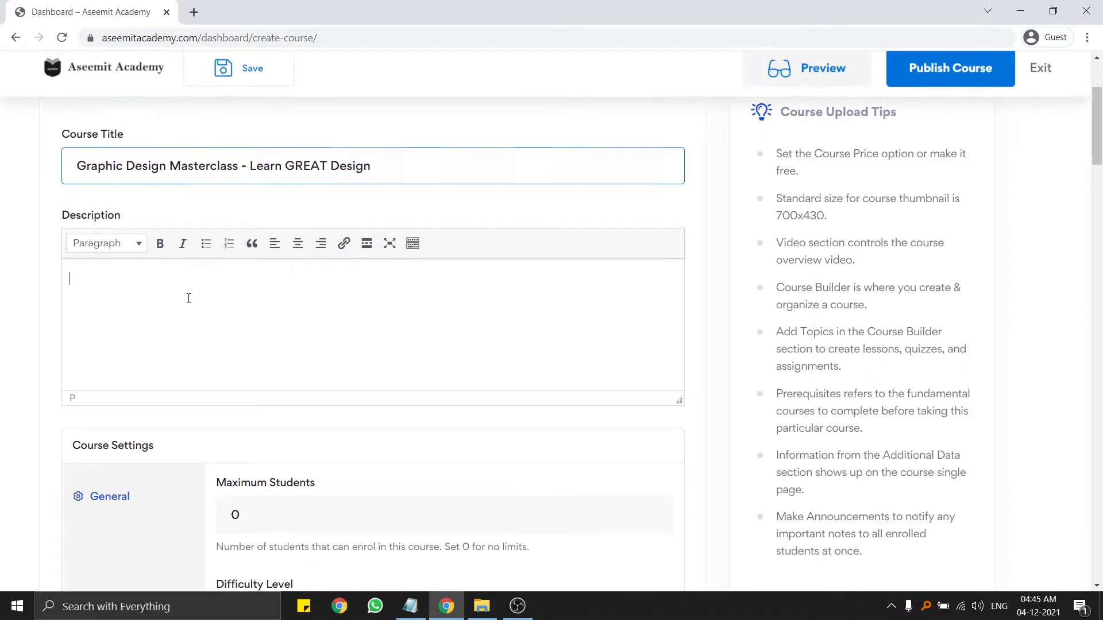
{"action": "scroll", "coordinate": [335, 454], "scroll_direction": "down", "scroll_amount": 1}
{"action": "left_click", "coordinate": [482, 606]}
{"action": "left_click", "coordinate": [442, 613]}
{"action": "left_click_drag", "start_coordinate": [414, 610], "coordinate": [447, 610]}
{"action": "left_click", "coordinate": [446, 610]}
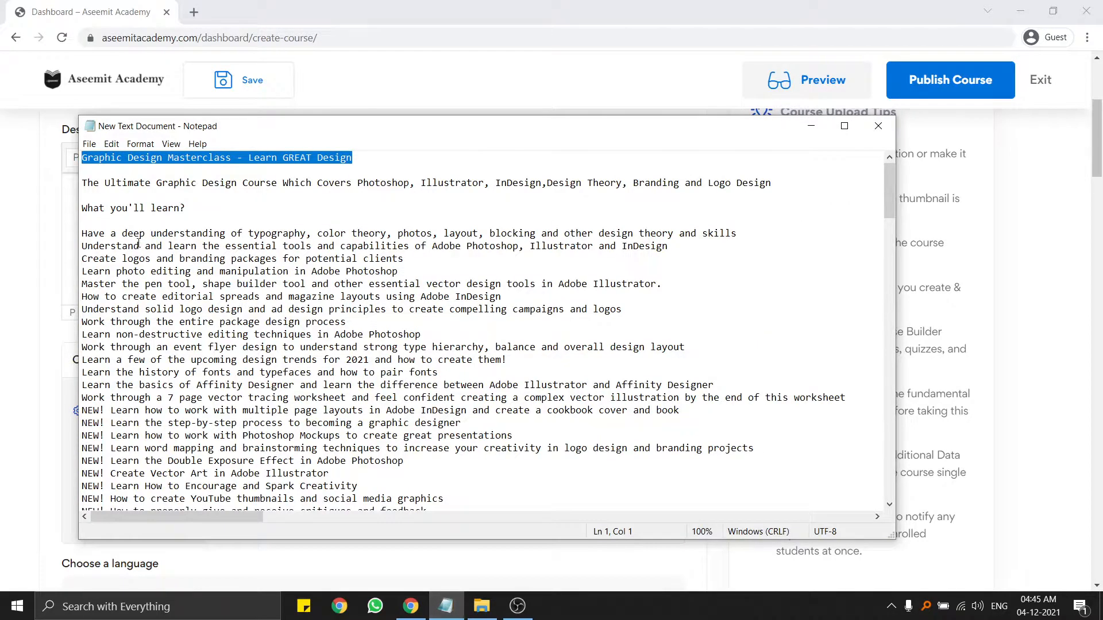
{"action": "left_click_drag", "start_coordinate": [83, 183], "coordinate": [798, 462]}
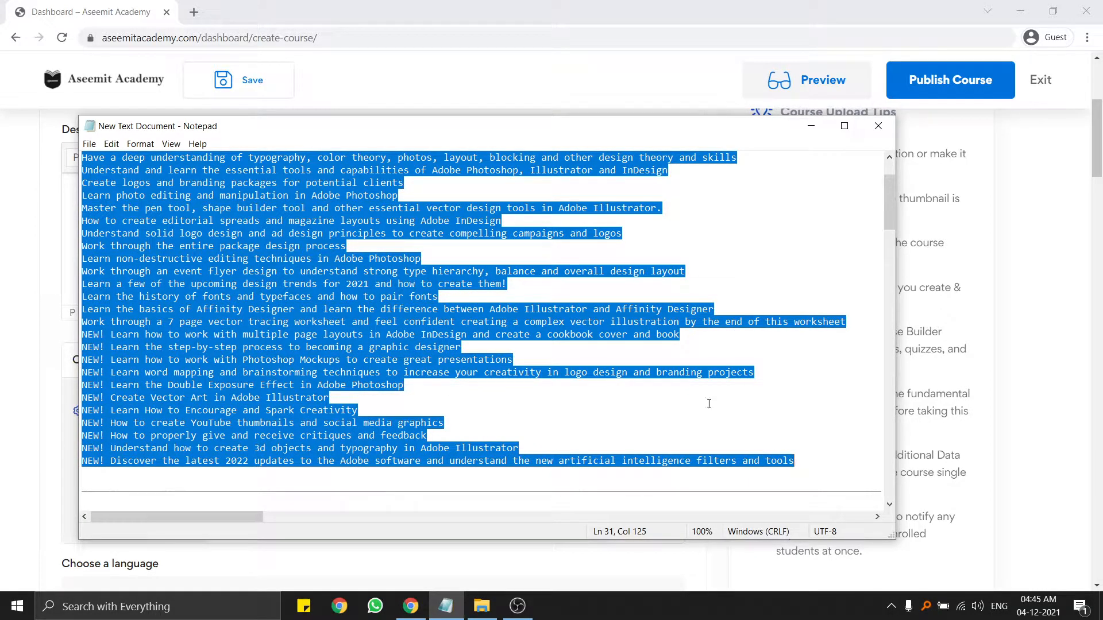
{"action": "left_click", "coordinate": [122, 19]}
{"action": "key", "text": "ctrl+v"}
{"action": "scroll", "coordinate": [172, 230], "scroll_direction": "up", "scroll_amount": 15}
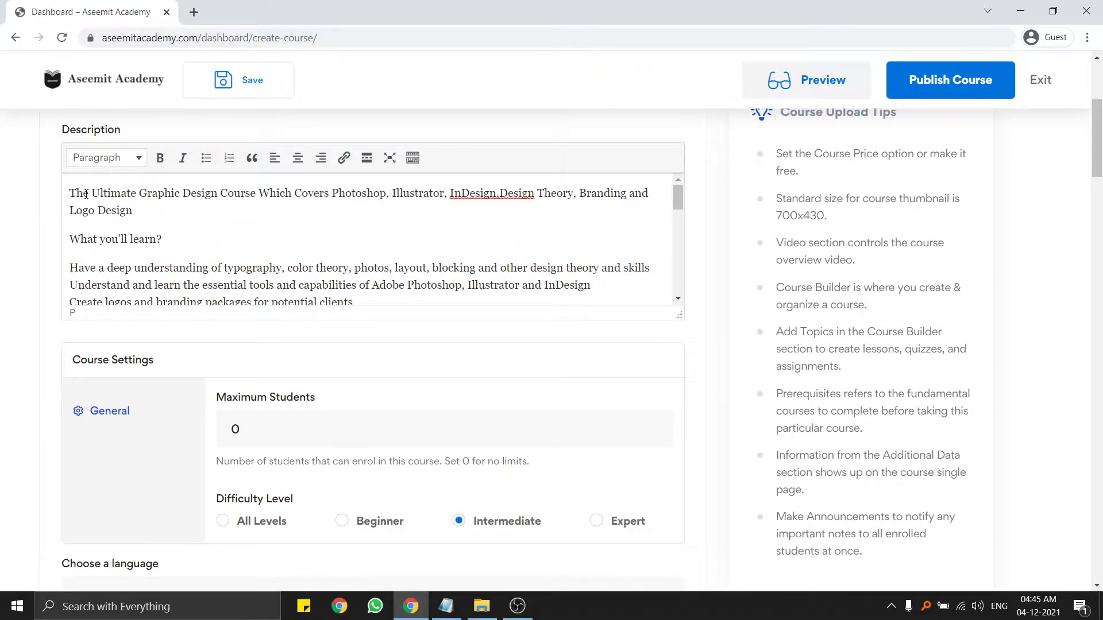
Make the phrase 'Ultimate Graphic Design Course' bold and red.
{"action": "left_click_drag", "start_coordinate": [94, 195], "coordinate": [254, 196]}
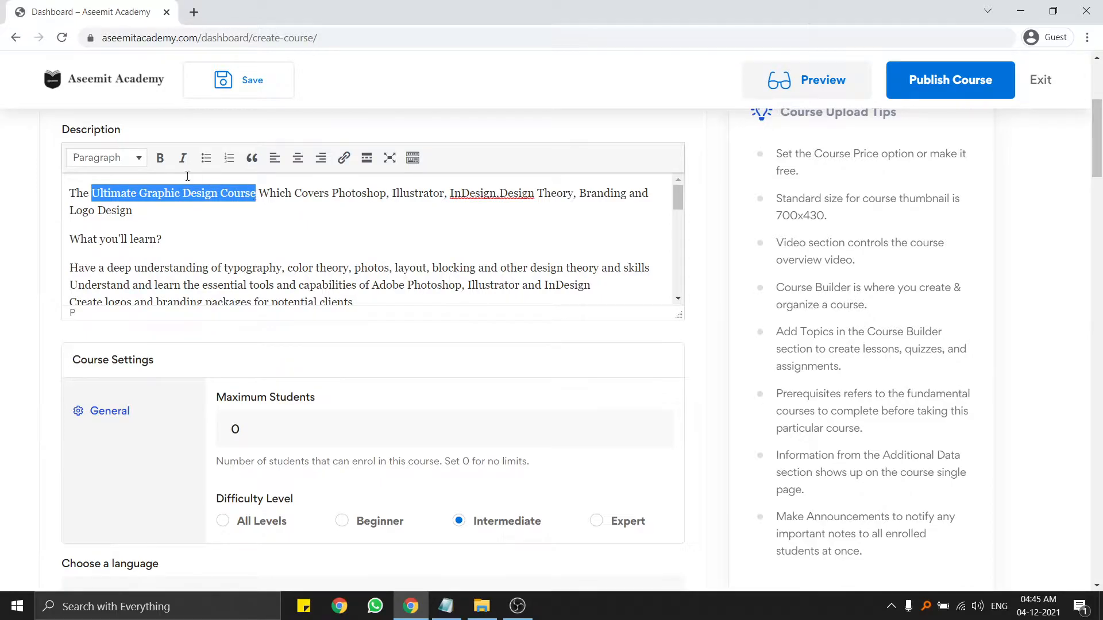
{"action": "left_click", "coordinate": [159, 158]}
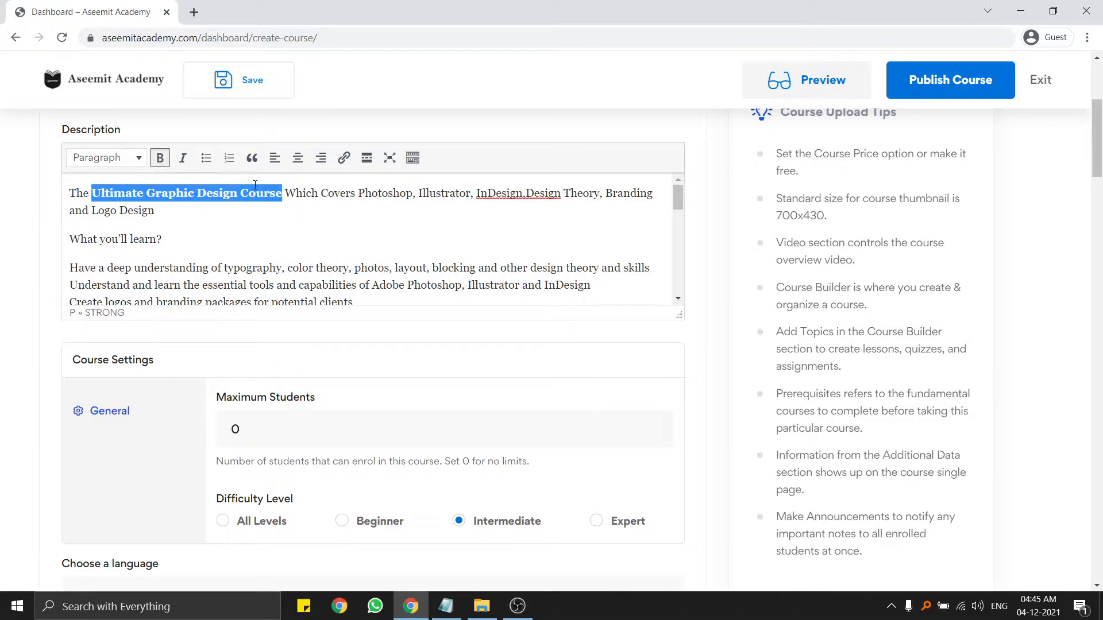
{"action": "left_click", "coordinate": [413, 159]}
{"action": "left_click", "coordinate": [413, 158]}
{"action": "left_click", "coordinate": [412, 164]}
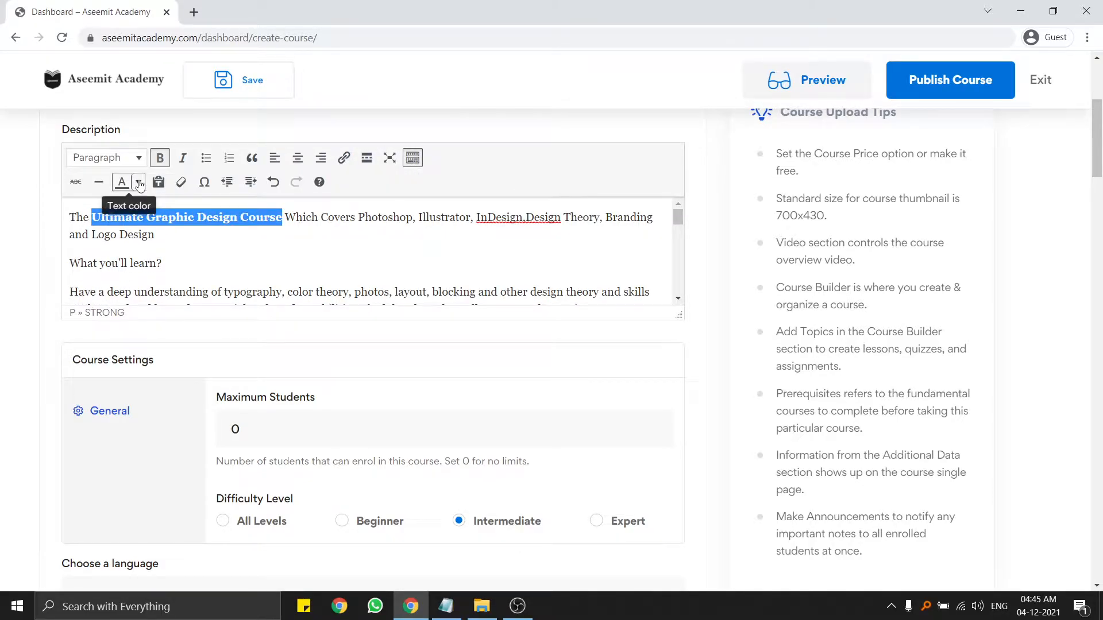
{"action": "left_click", "coordinate": [139, 183]}
{"action": "left_click", "coordinate": [81, 230]}
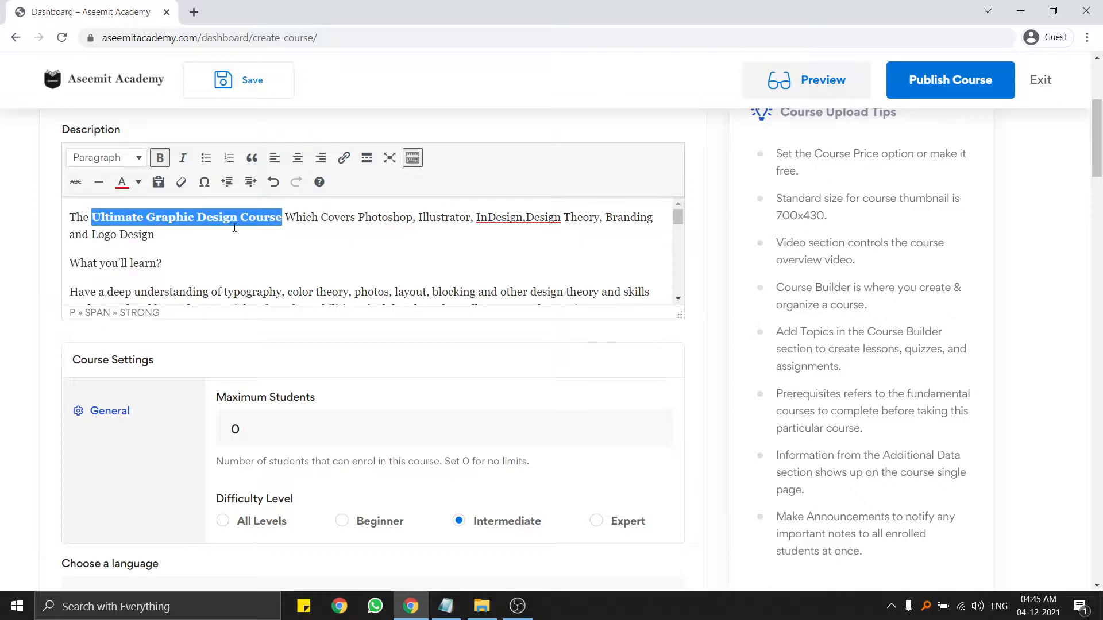
{"action": "left_click", "coordinate": [302, 218]}
Make the Photoshop-to-Logo Design program list blue and bold.
{"action": "double_click", "coordinate": [491, 217]}
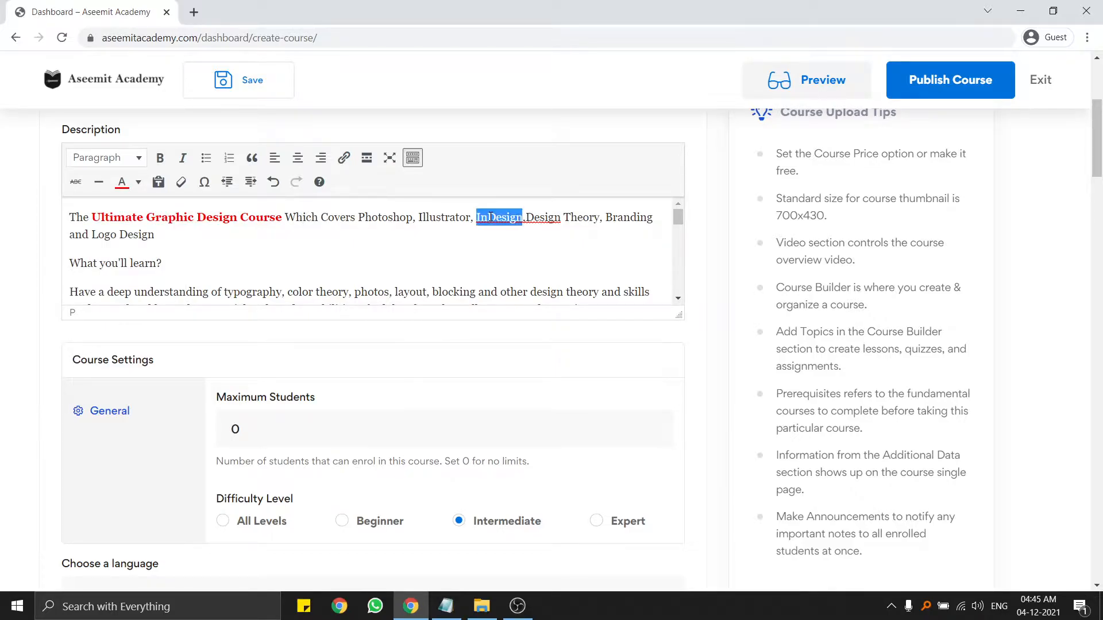
{"action": "left_click", "coordinate": [478, 217]}
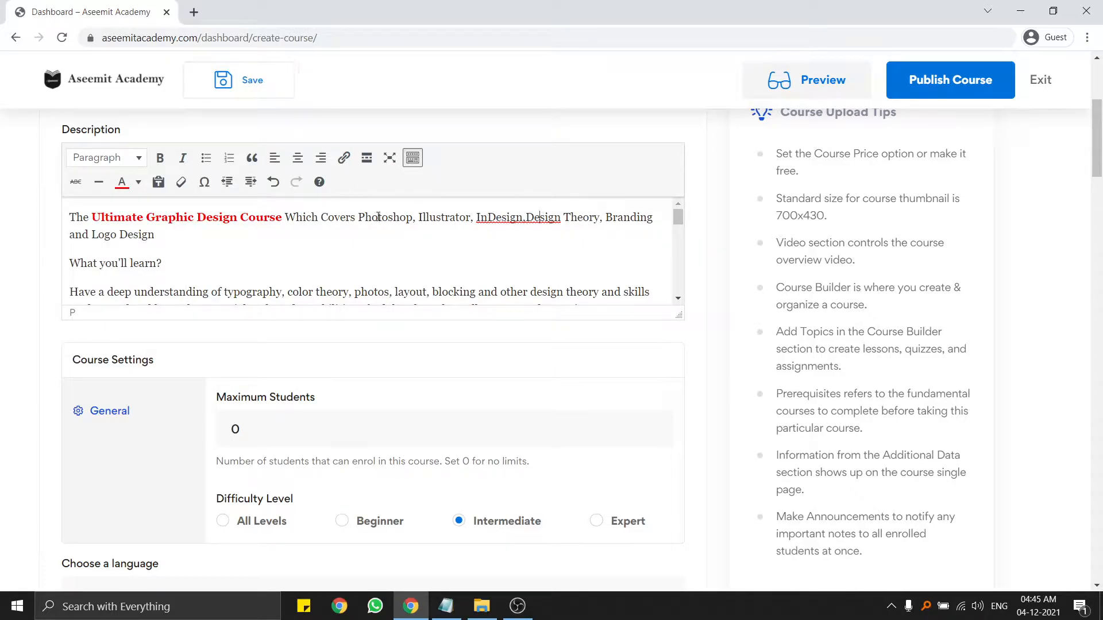
{"action": "left_click_drag", "start_coordinate": [358, 218], "coordinate": [294, 240]}
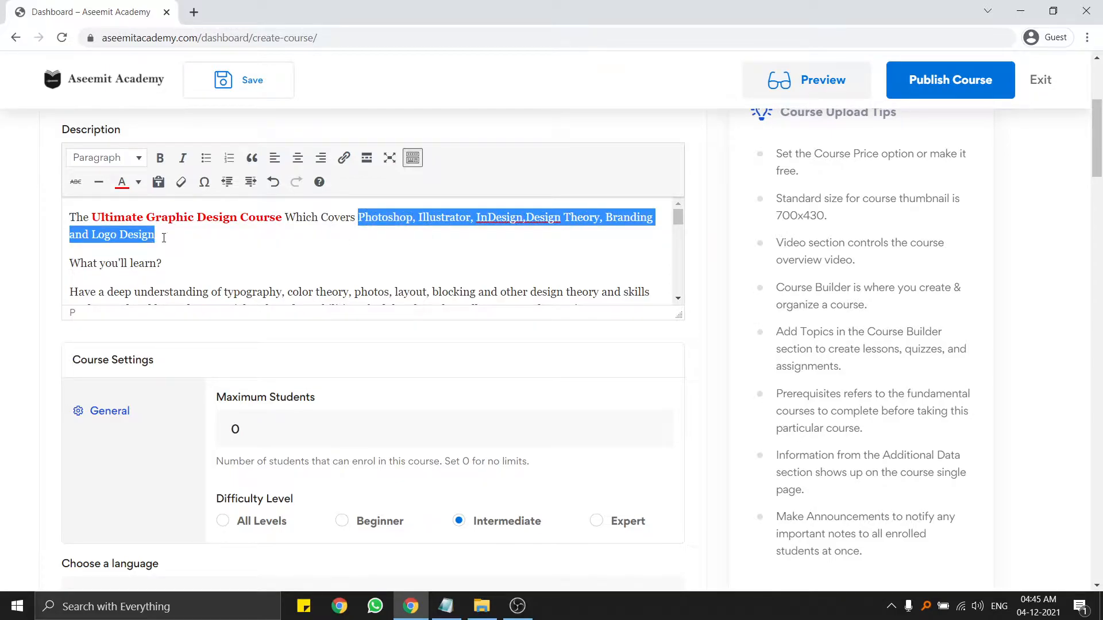
{"action": "left_click", "coordinate": [138, 182]}
{"action": "left_click", "coordinate": [151, 218]}
{"action": "left_click", "coordinate": [207, 236]}
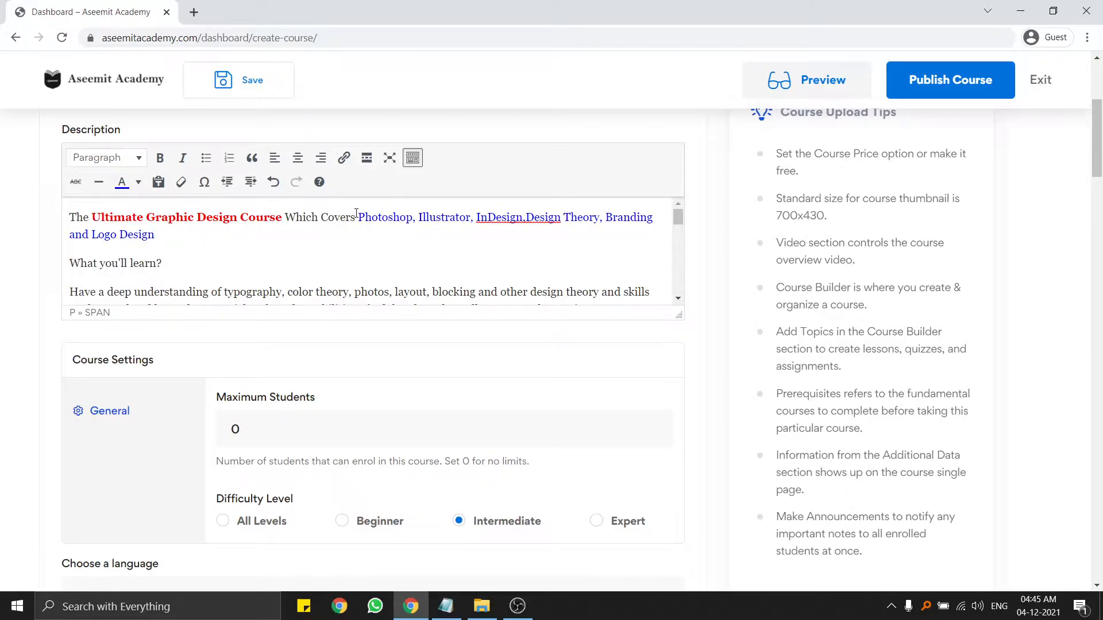
{"action": "left_click_drag", "start_coordinate": [358, 218], "coordinate": [333, 237]}
{"action": "left_click", "coordinate": [160, 158]}
{"action": "left_click", "coordinate": [254, 242]}
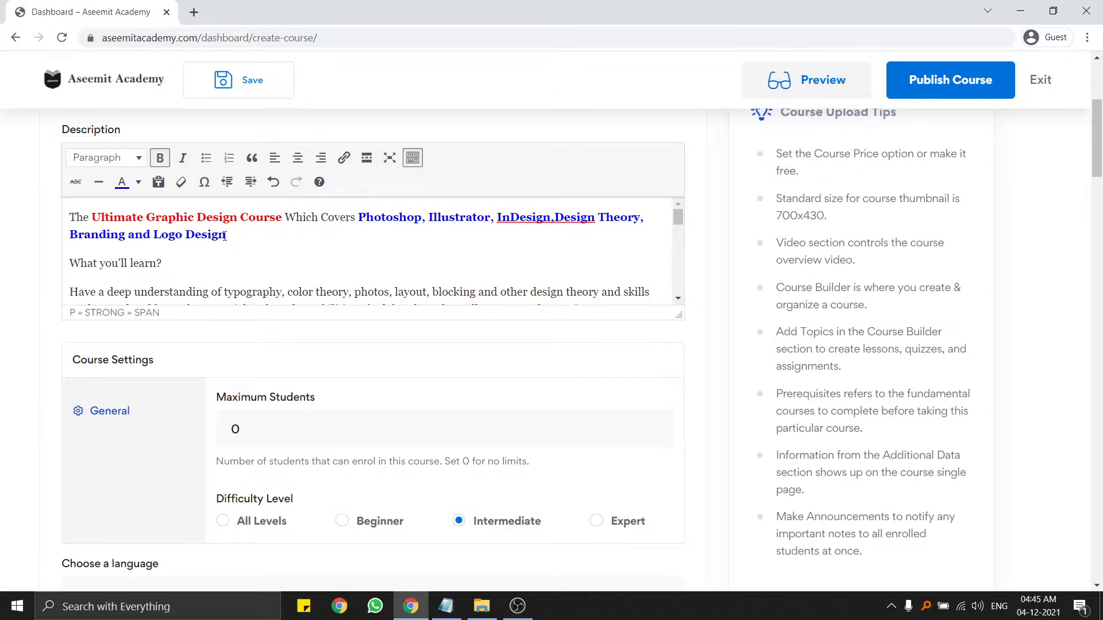
{"action": "left_click_drag", "start_coordinate": [166, 263], "coordinate": [69, 264]}
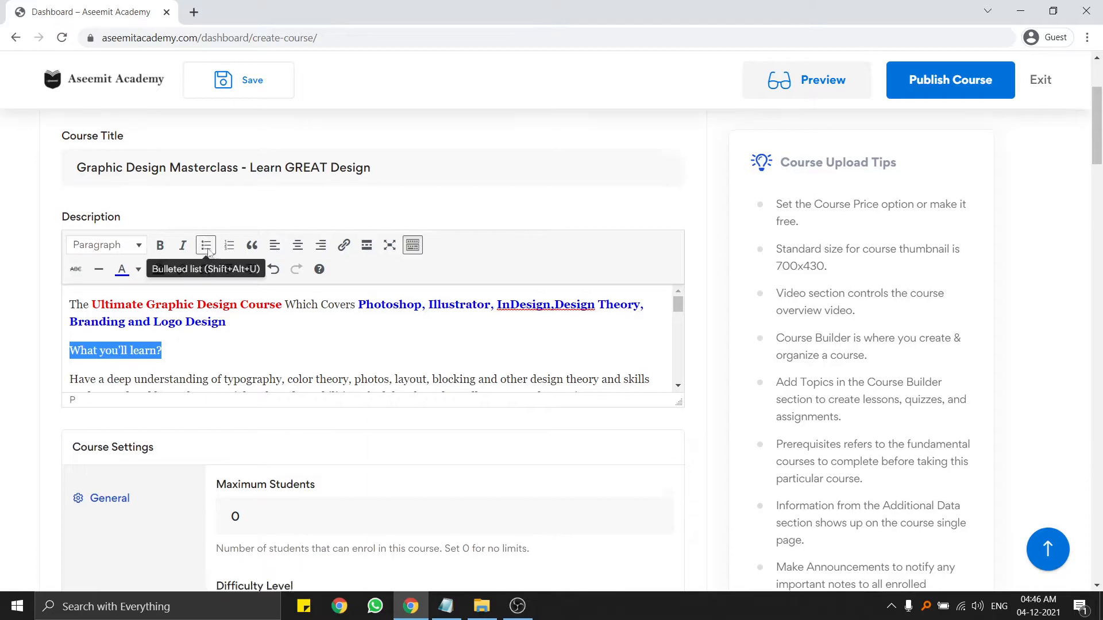
Make the 'What you'll learn?' heading bold and red.
{"action": "scroll", "coordinate": [205, 246], "scroll_direction": "down", "scroll_amount": 1}
{"action": "left_click", "coordinate": [167, 174]}
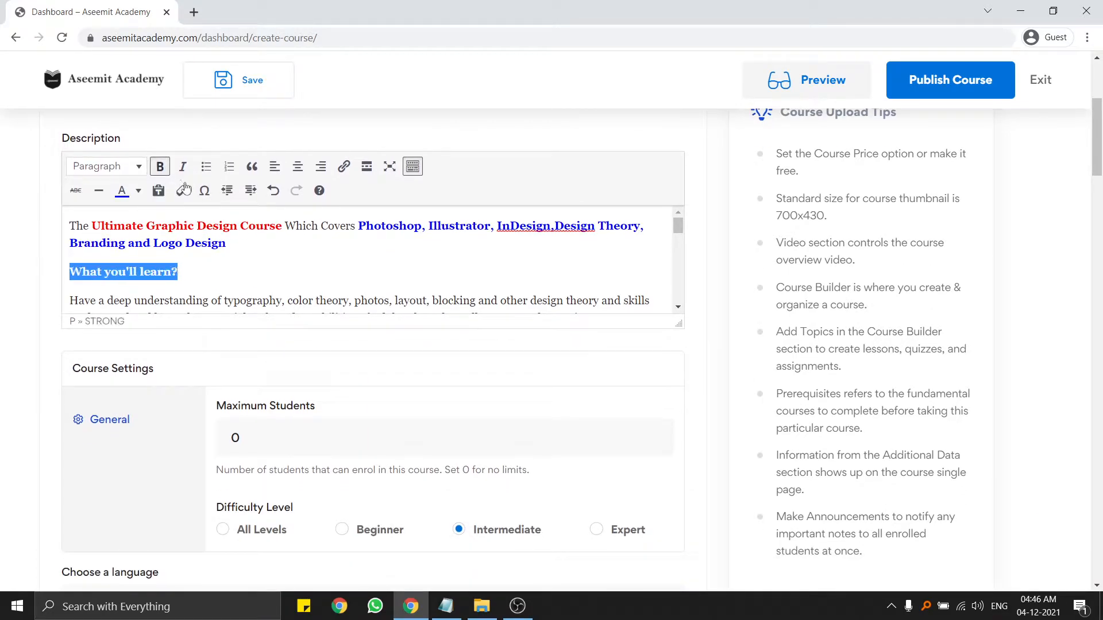
{"action": "left_click", "coordinate": [138, 190]}
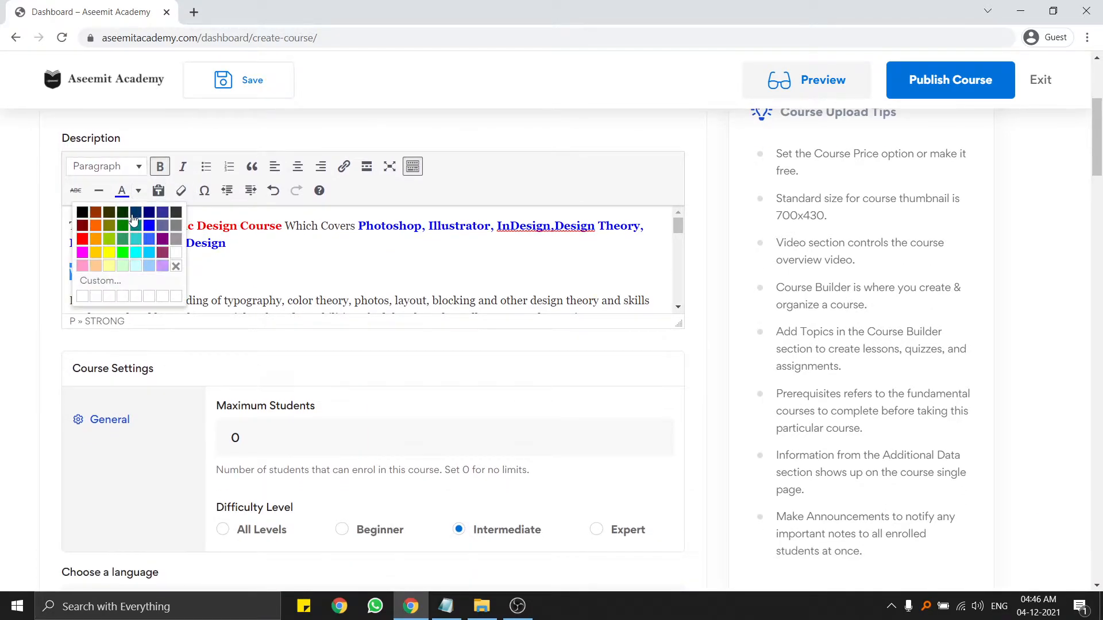
{"action": "left_click", "coordinate": [82, 239]}
{"action": "left_click", "coordinate": [239, 274]}
Turn the learning-point lines under the heading into a bulleted list.
{"action": "scroll", "coordinate": [244, 274], "scroll_direction": "down", "scroll_amount": 1}
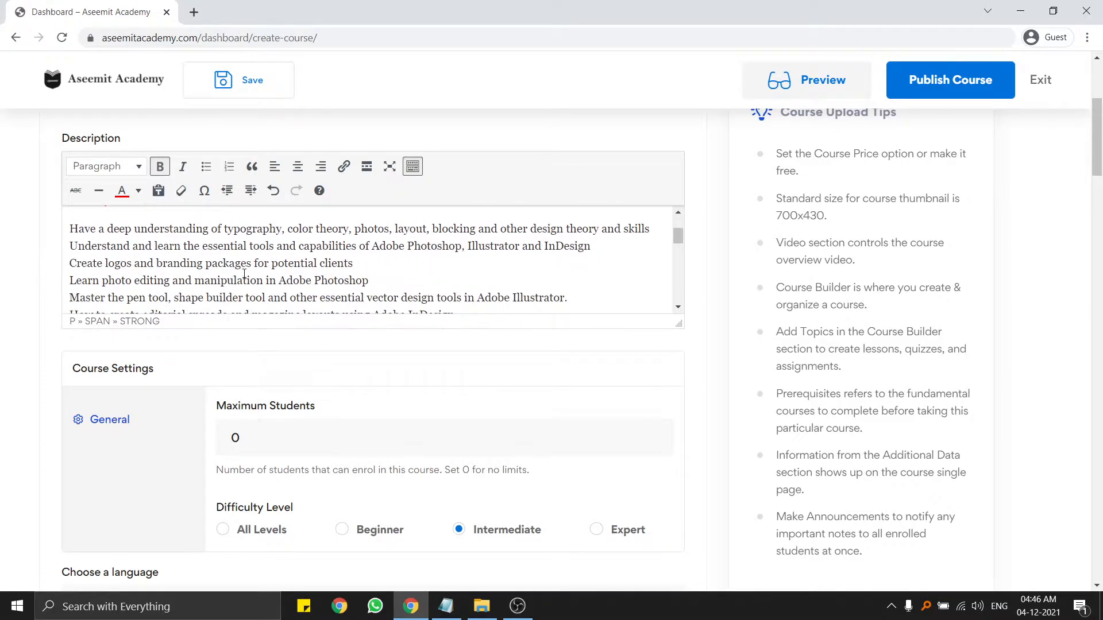
{"action": "scroll", "coordinate": [223, 275], "scroll_direction": "up", "scroll_amount": 1}
{"action": "scroll", "coordinate": [104, 268], "scroll_direction": "down", "scroll_amount": 1}
{"action": "left_click_drag", "start_coordinate": [71, 229], "coordinate": [210, 300]}
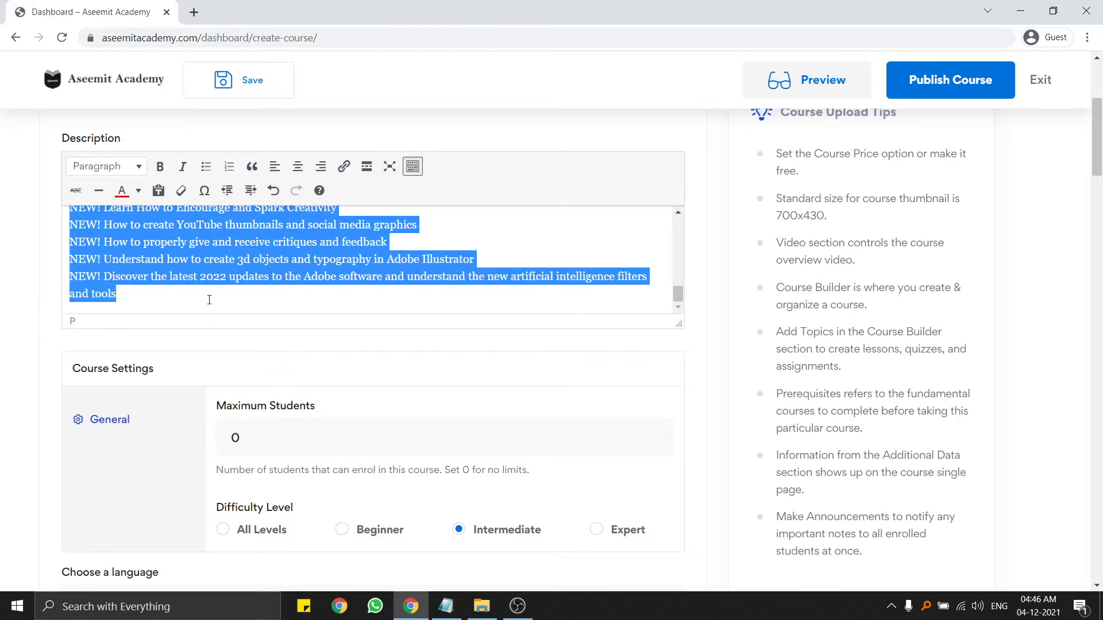
{"action": "left_click", "coordinate": [206, 166]}
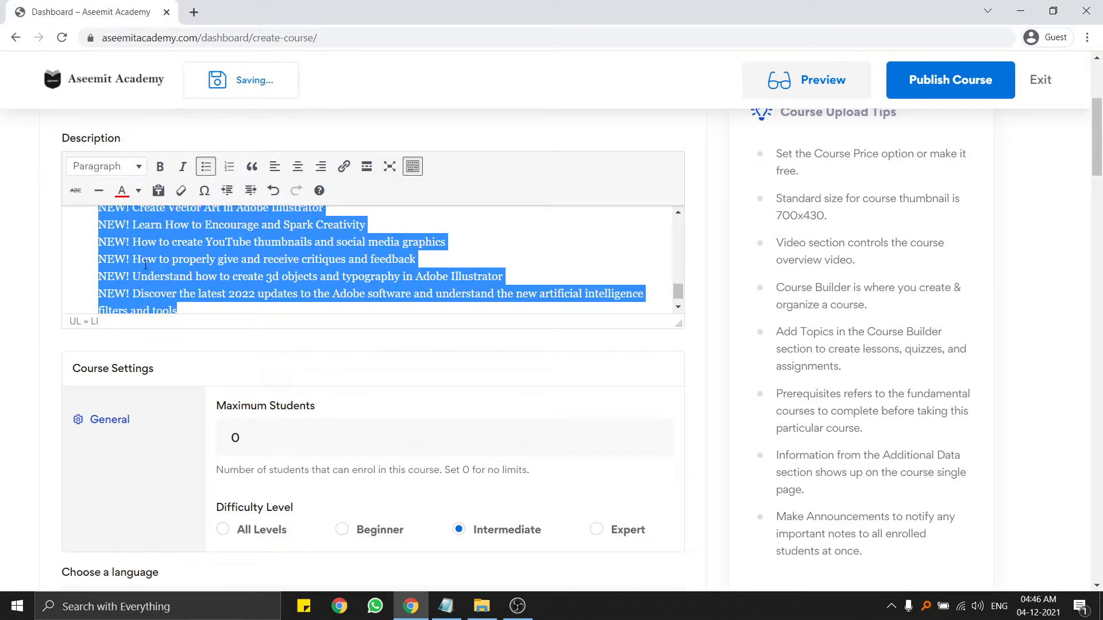
{"action": "scroll", "coordinate": [136, 274], "scroll_direction": "up", "scroll_amount": 3}
{"action": "scroll", "coordinate": [124, 281], "scroll_direction": "down", "scroll_amount": 2}
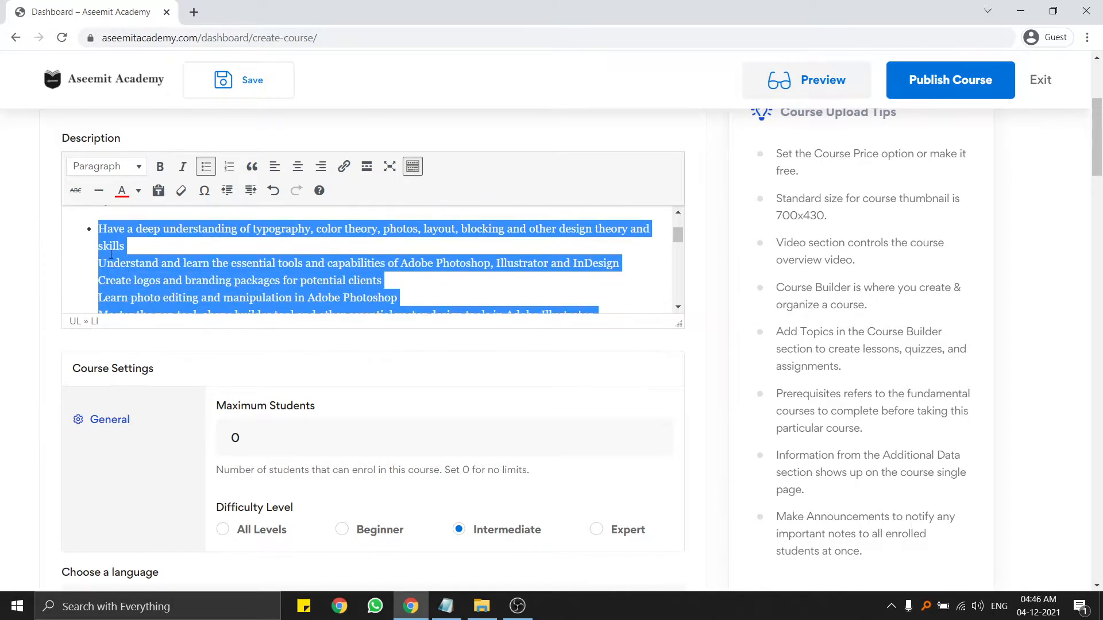
{"action": "left_click", "coordinate": [95, 261]}
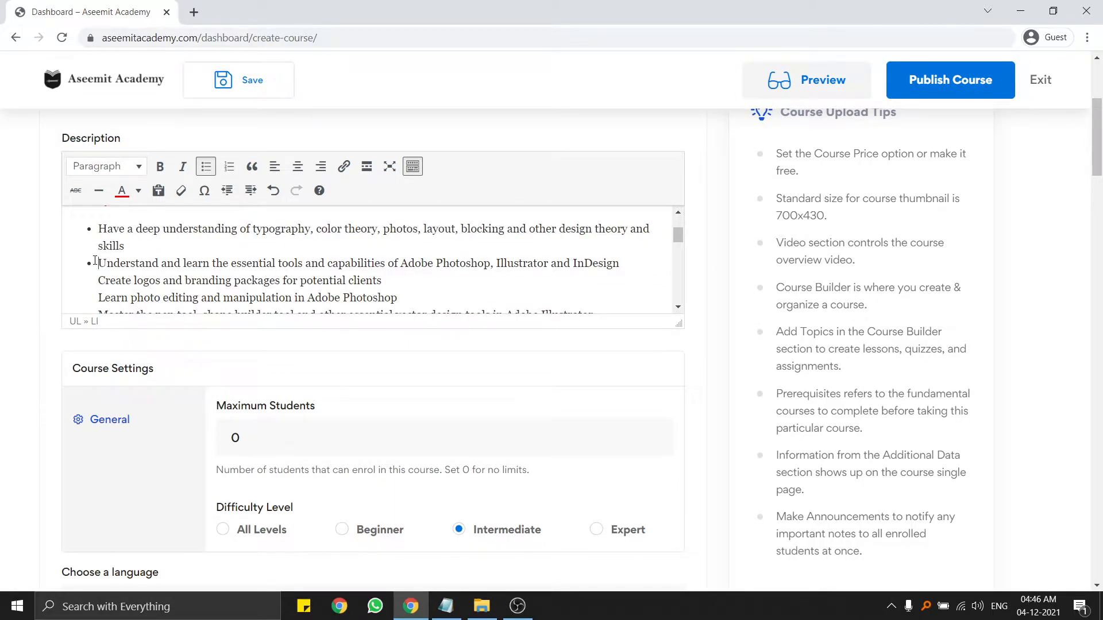
Enlarge the description editor so the list shows down to the YouTube thumbnails NEW! item.
{"action": "scroll", "coordinate": [99, 298], "scroll_direction": "down", "scroll_amount": 3}
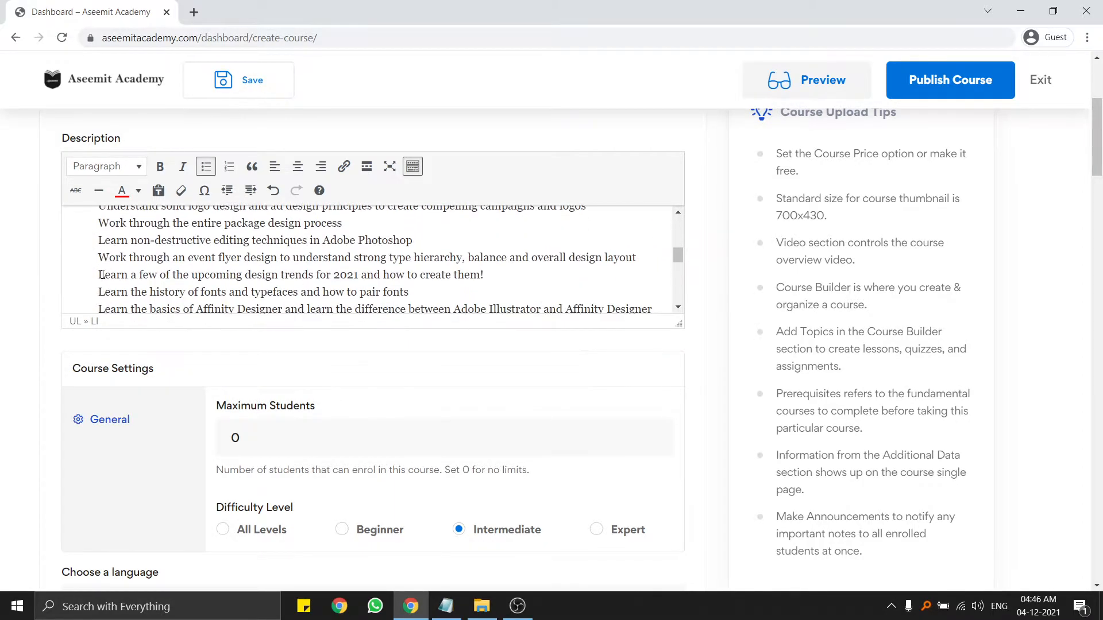
{"action": "scroll", "coordinate": [101, 260], "scroll_direction": "up", "scroll_amount": 2}
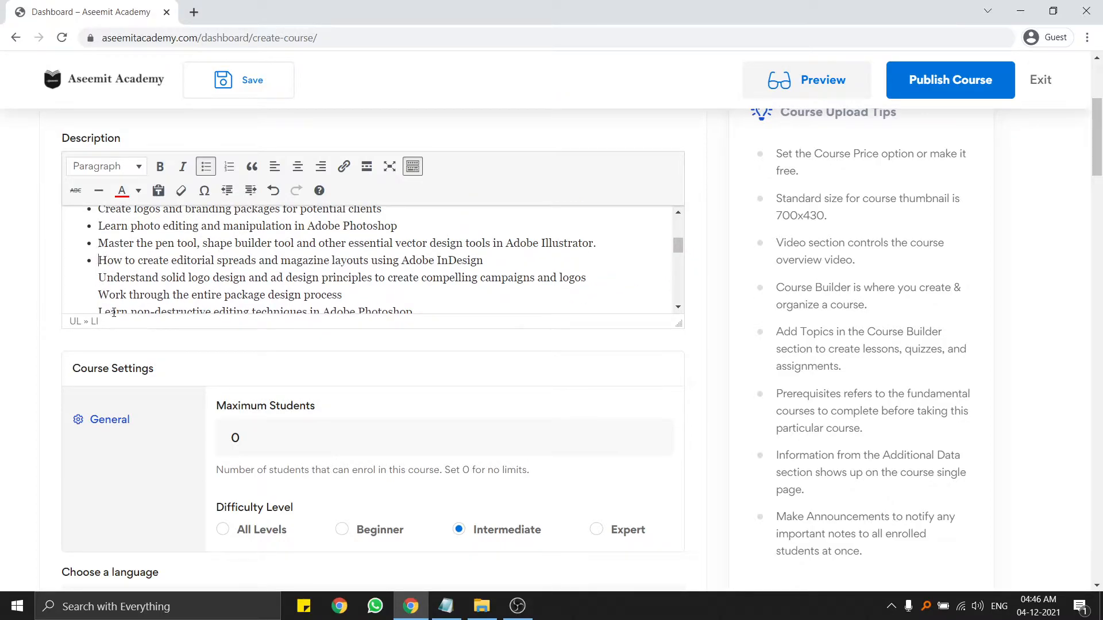
{"action": "left_click_drag", "start_coordinate": [678, 325], "coordinate": [680, 551]}
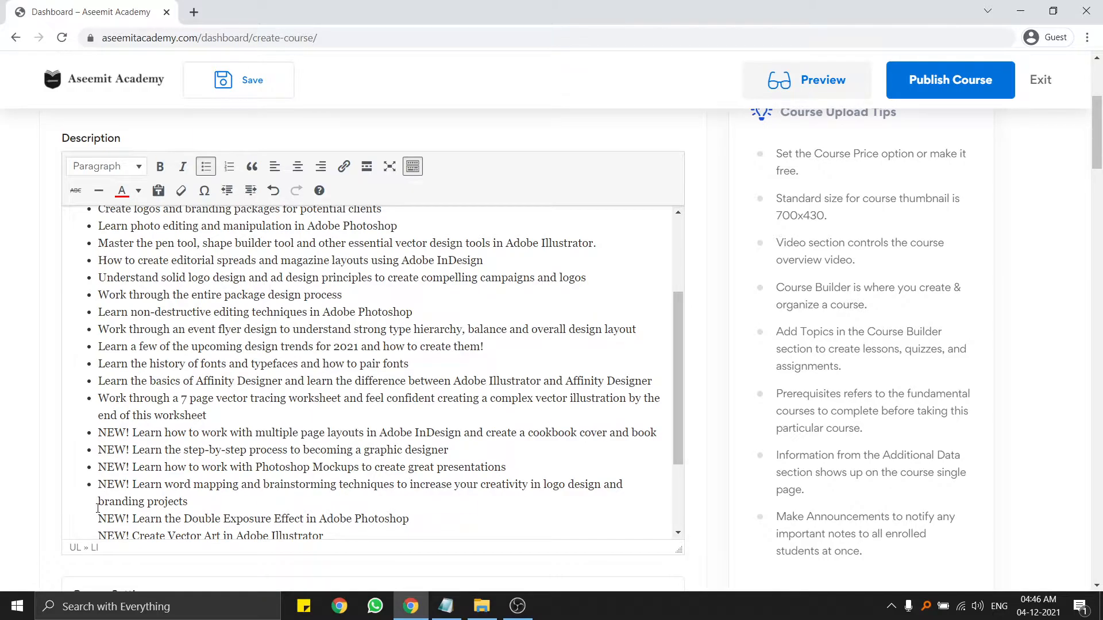
{"action": "scroll", "coordinate": [125, 457], "scroll_direction": "down", "scroll_amount": 1}
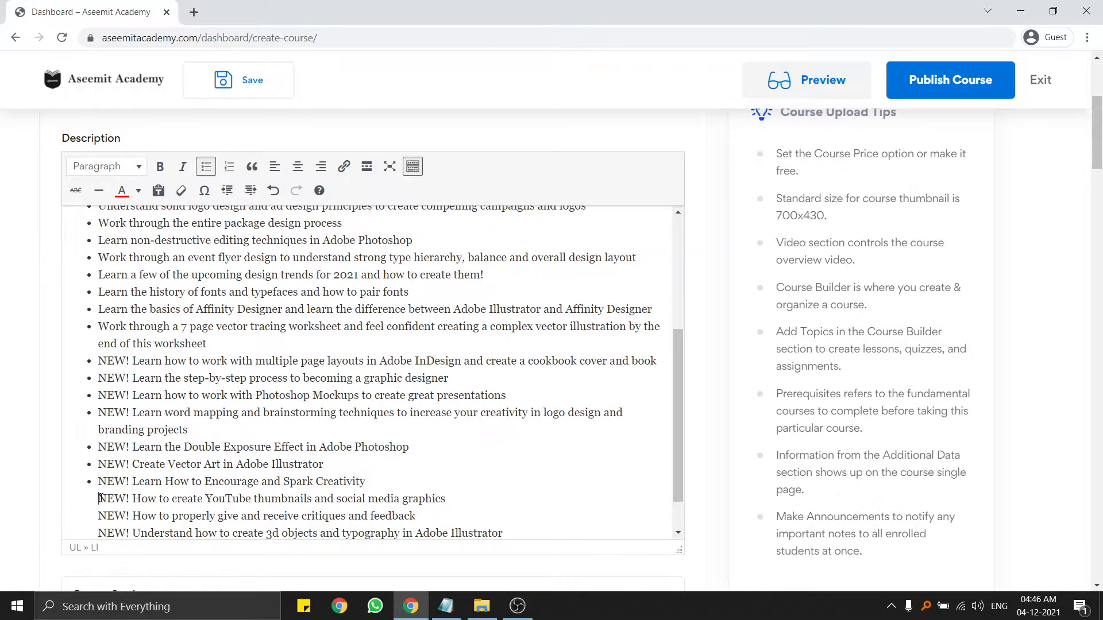
{"action": "scroll", "coordinate": [104, 497], "scroll_direction": "down", "scroll_amount": 1}
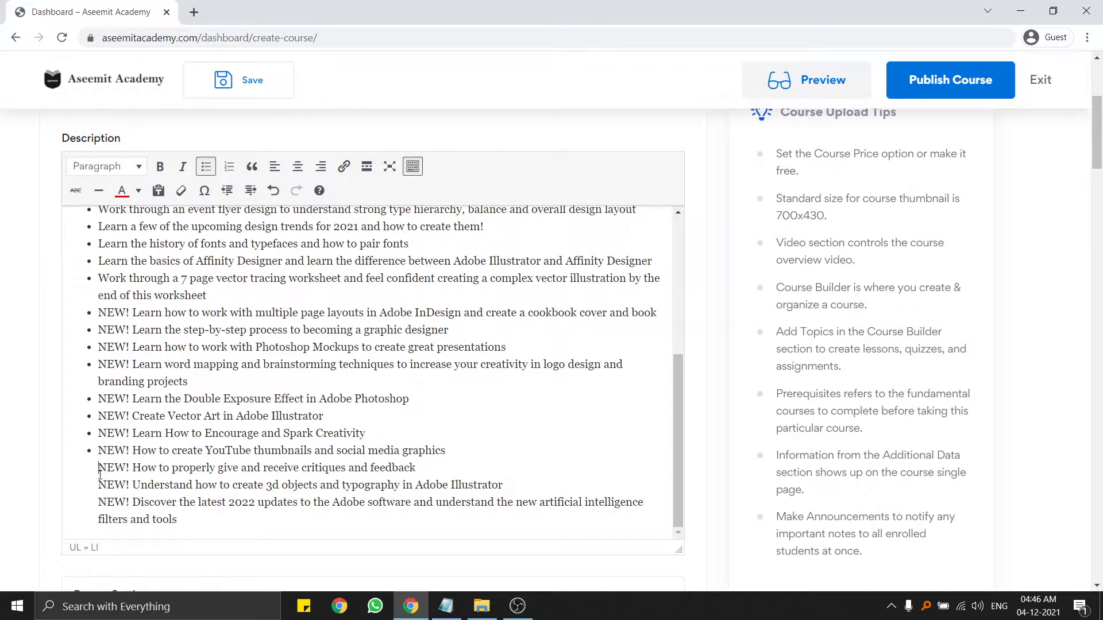
Split the 2022 updates and 3d objects lines into their own bullets.
{"action": "left_click", "coordinate": [100, 499]}
{"action": "key", "text": "Return"}
{"action": "left_click", "coordinate": [99, 485]}
{"action": "key", "text": "Return"}
Colour the NEW! labels on the InDesign and Double Exposure bullets red.
{"action": "left_click_drag", "start_coordinate": [101, 312], "coordinate": [130, 364]}
{"action": "left_click", "coordinate": [122, 191]}
{"action": "left_click", "coordinate": [117, 198]}
{"action": "left_click", "coordinate": [122, 190]}
{"action": "left_click", "coordinate": [121, 191]}
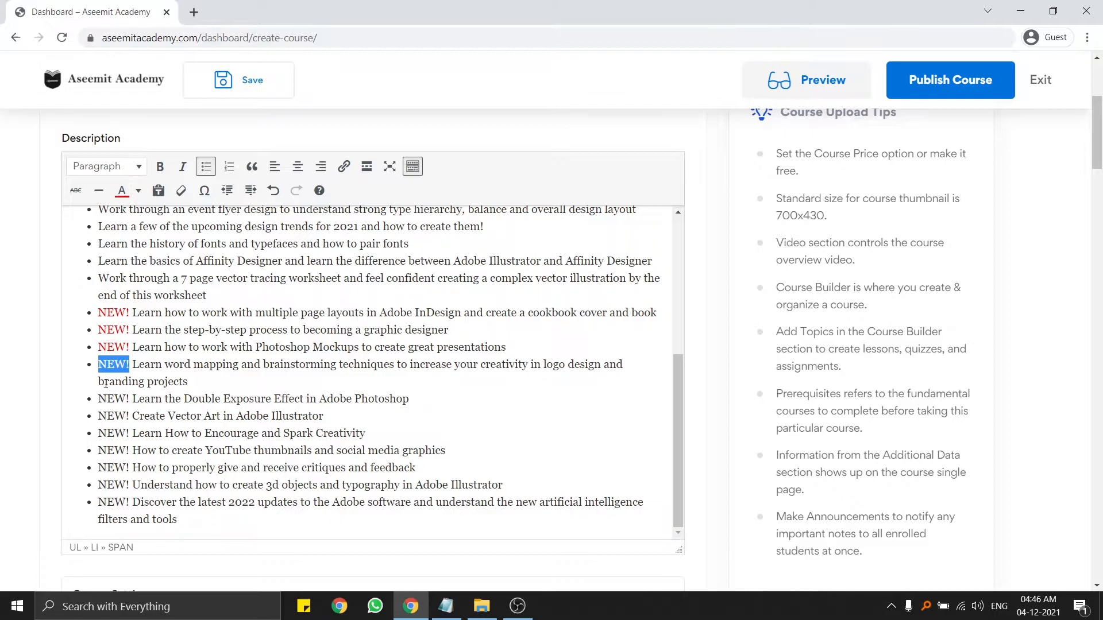
{"action": "left_click_drag", "start_coordinate": [99, 400], "coordinate": [102, 503]}
{"action": "left_click", "coordinate": [122, 191]}
Colour the remaining NEW! labels red, from Create Vector Art through the final bullet.
{"action": "left_click", "coordinate": [122, 191]}
{"action": "left_click", "coordinate": [122, 190]}
{"action": "left_click", "coordinate": [121, 190]}
{"action": "left_click", "coordinate": [122, 194]}
{"action": "left_click", "coordinate": [122, 190]}
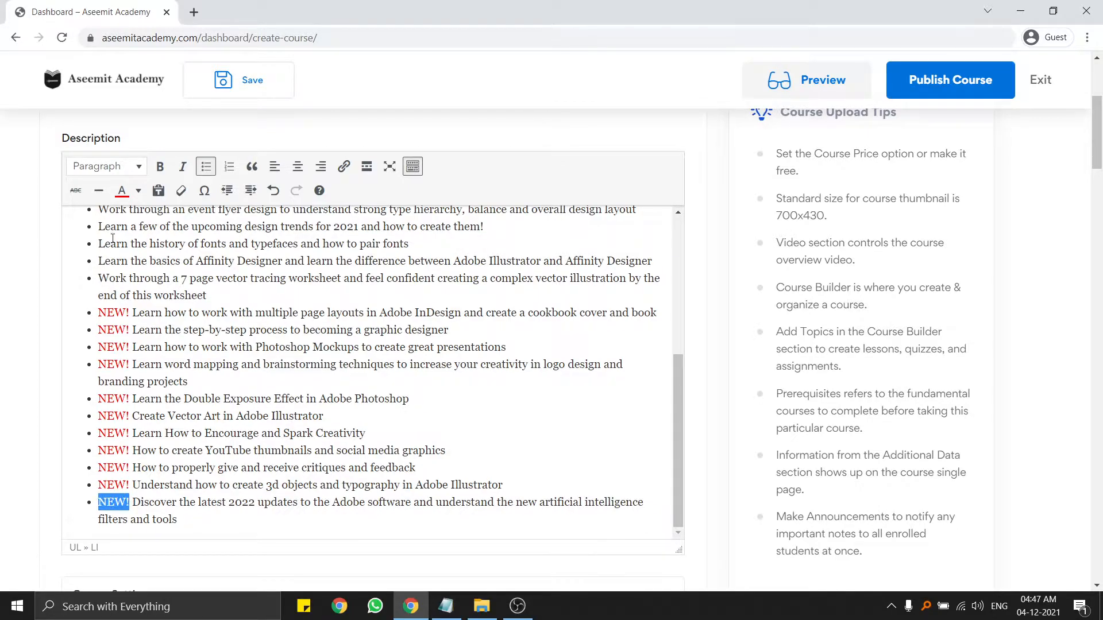
{"action": "left_click", "coordinate": [122, 190]}
Return from the recording software to the course page in the browser.
{"action": "scroll", "coordinate": [176, 442], "scroll_direction": "up", "scroll_amount": 5}
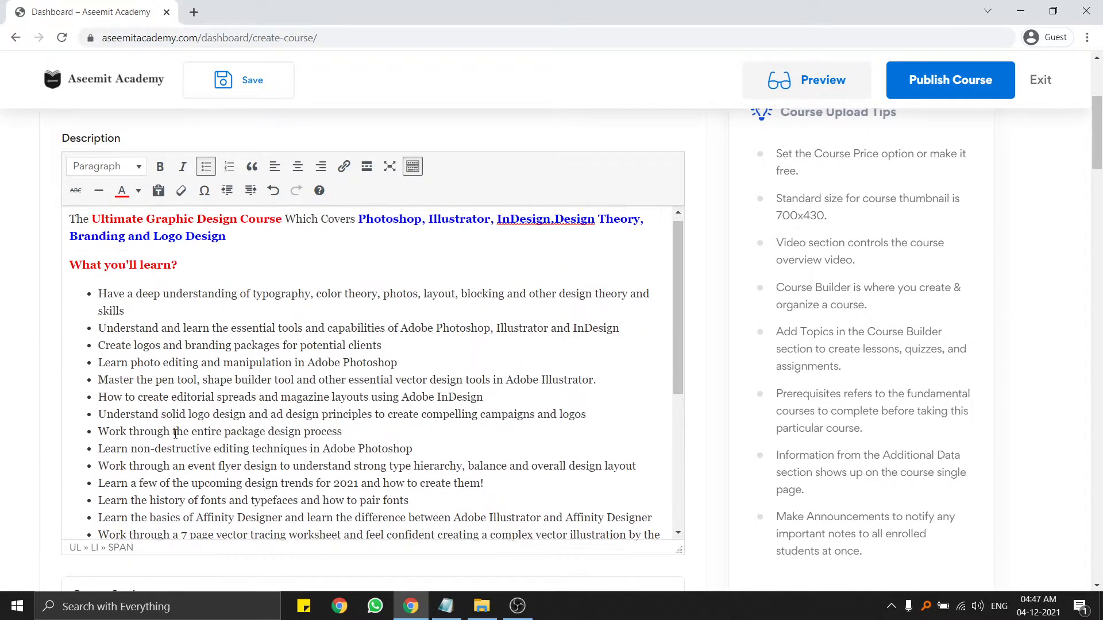
{"action": "scroll", "coordinate": [195, 421], "scroll_direction": "down", "scroll_amount": 5}
{"action": "scroll", "coordinate": [208, 390], "scroll_direction": "up", "scroll_amount": 4}
{"action": "scroll", "coordinate": [211, 386], "scroll_direction": "down", "scroll_amount": 10}
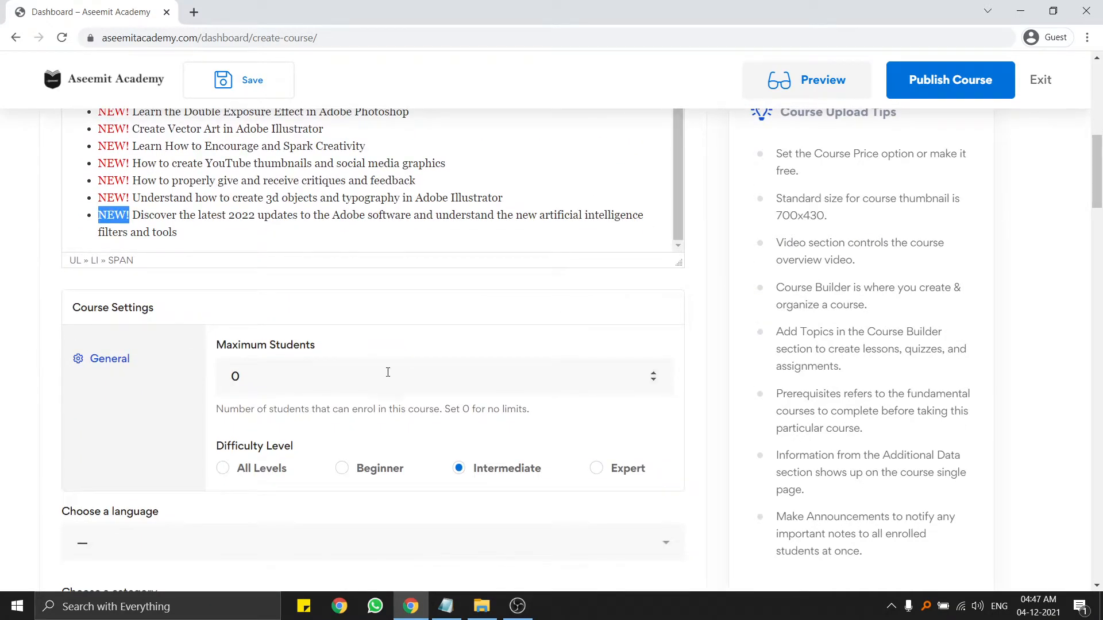
{"action": "left_click", "coordinate": [518, 606]}
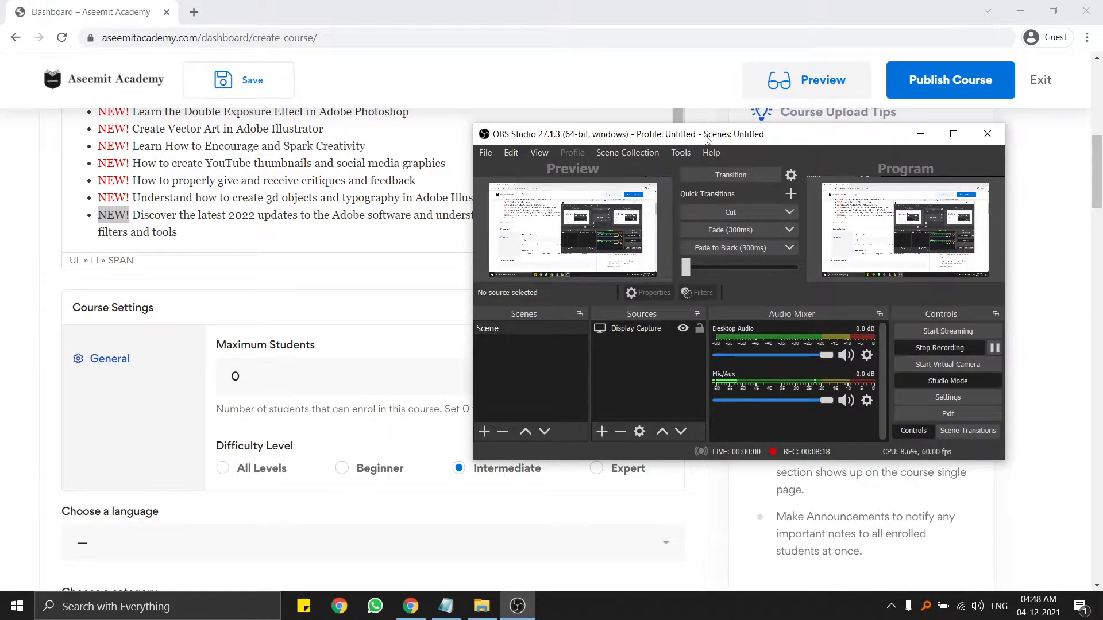
{"action": "left_click", "coordinate": [593, 4]}
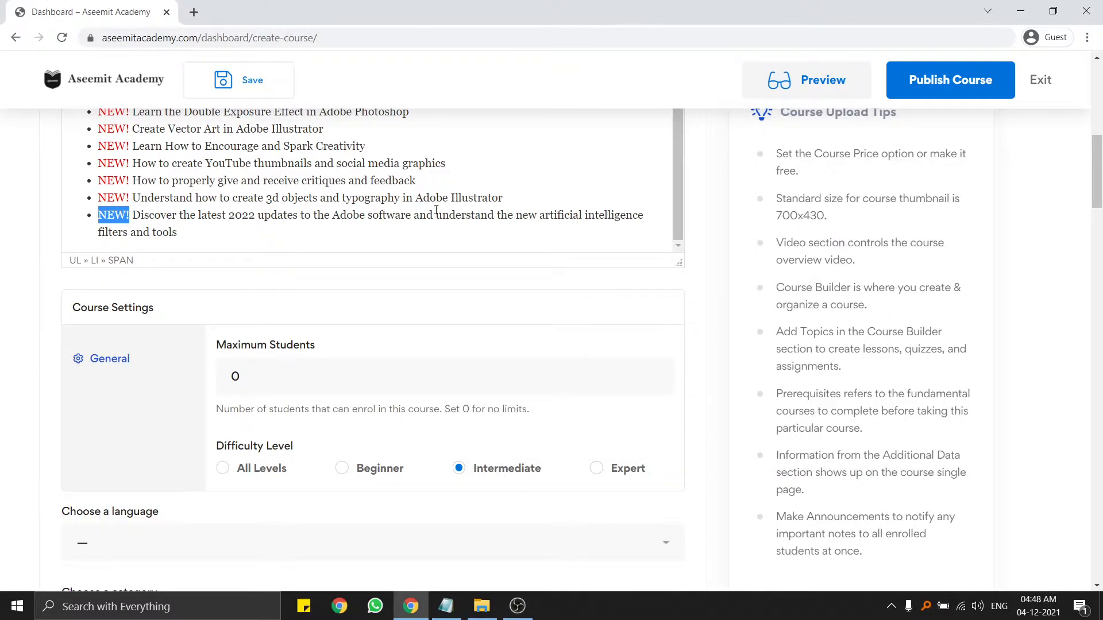
Deselect at the end of the last bullet and save the course draft.
{"action": "scroll", "coordinate": [142, 147], "scroll_direction": "up", "scroll_amount": 4}
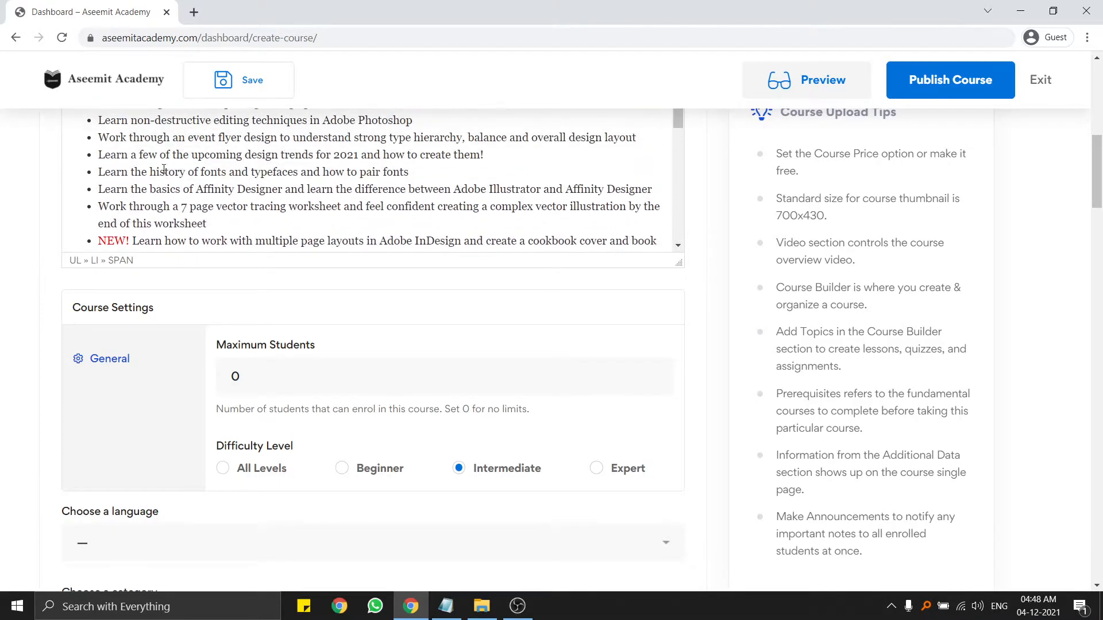
{"action": "scroll", "coordinate": [53, 265], "scroll_direction": "up", "scroll_amount": 4}
{"action": "scroll", "coordinate": [53, 265], "scroll_direction": "up", "scroll_amount": 1}
{"action": "scroll", "coordinate": [203, 278], "scroll_direction": "down", "scroll_amount": 10}
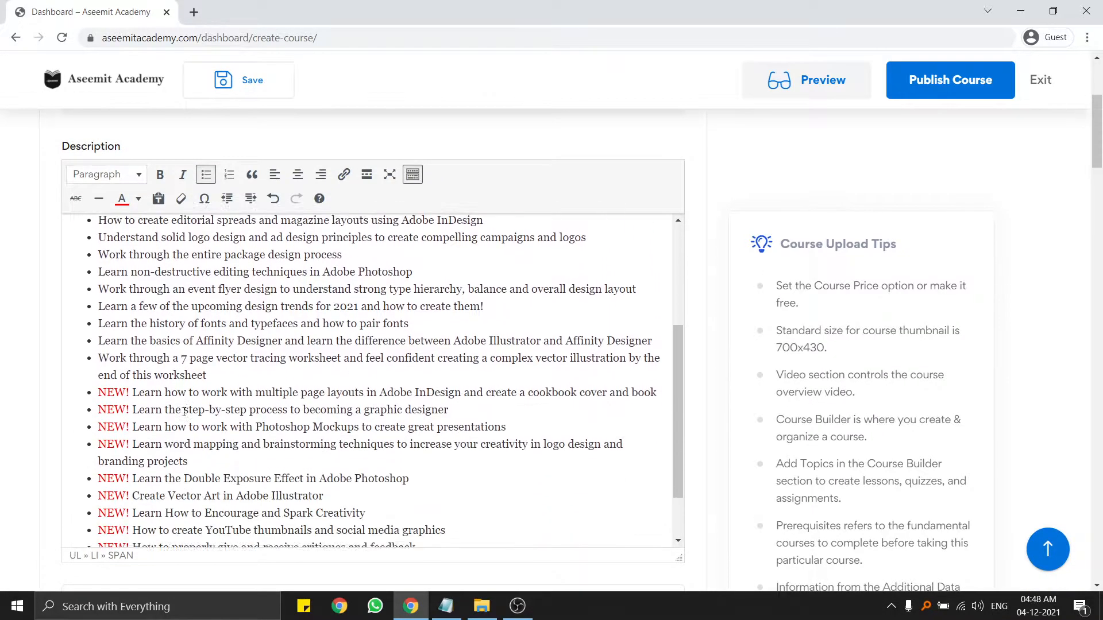
{"action": "scroll", "coordinate": [29, 302], "scroll_direction": "up", "scroll_amount": 4}
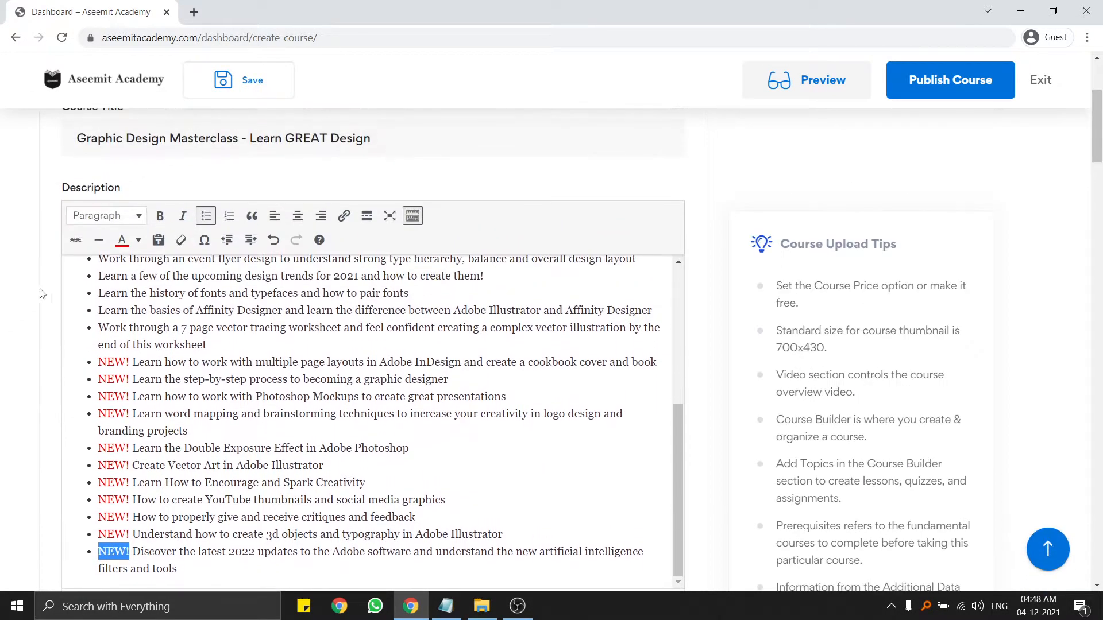
{"action": "scroll", "coordinate": [155, 429], "scroll_direction": "down", "scroll_amount": 1}
{"action": "left_click", "coordinate": [218, 512]}
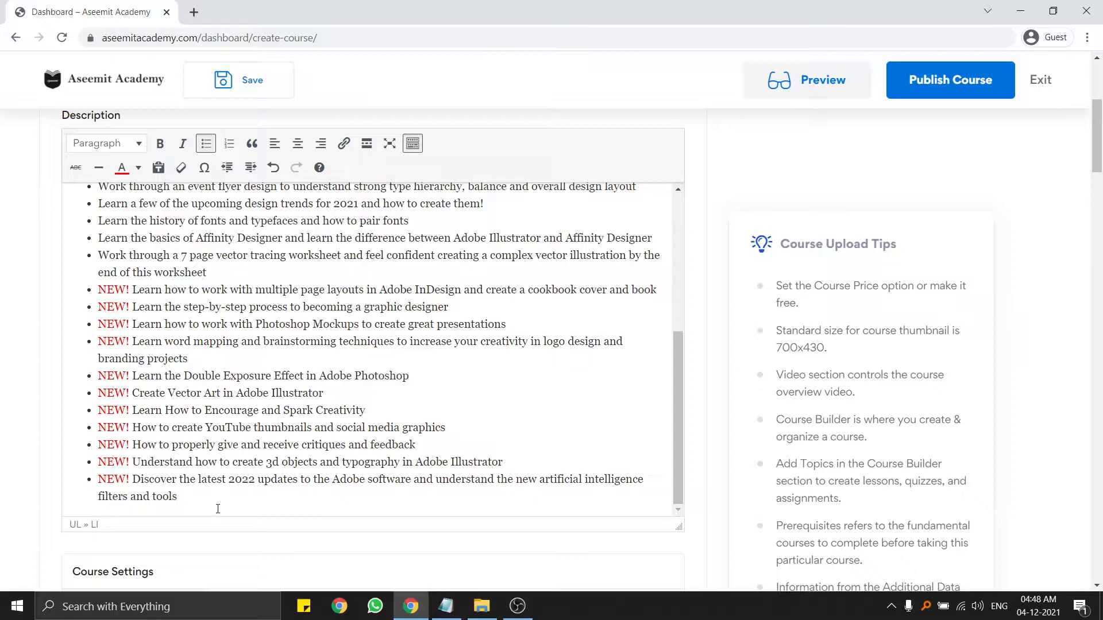
{"action": "scroll", "coordinate": [25, 485], "scroll_direction": "down", "scroll_amount": 4}
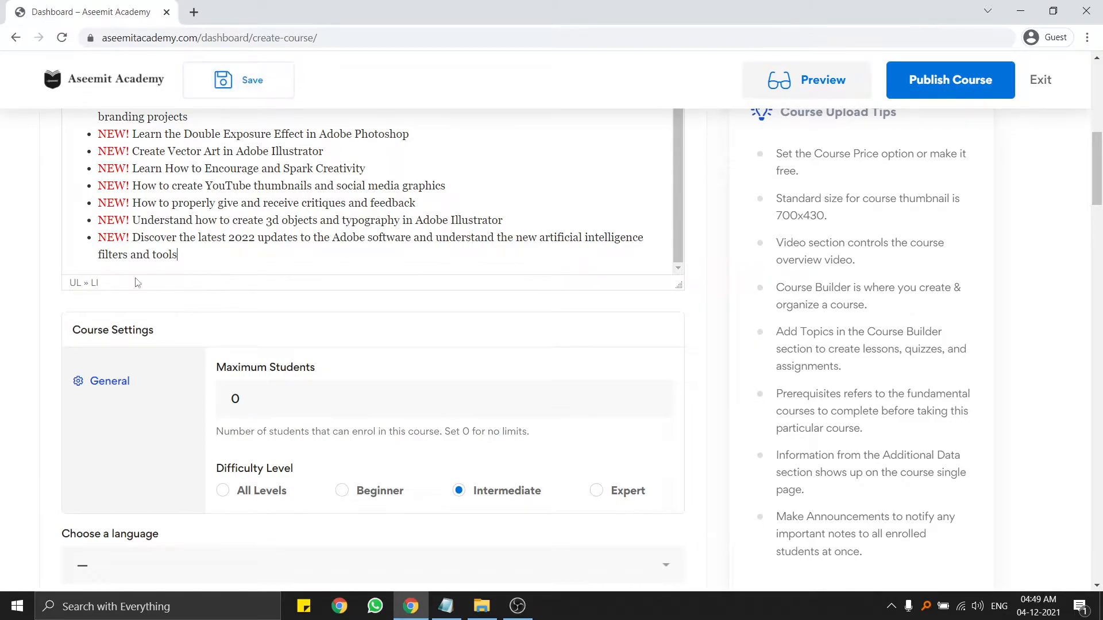
{"action": "left_click", "coordinate": [257, 97]}
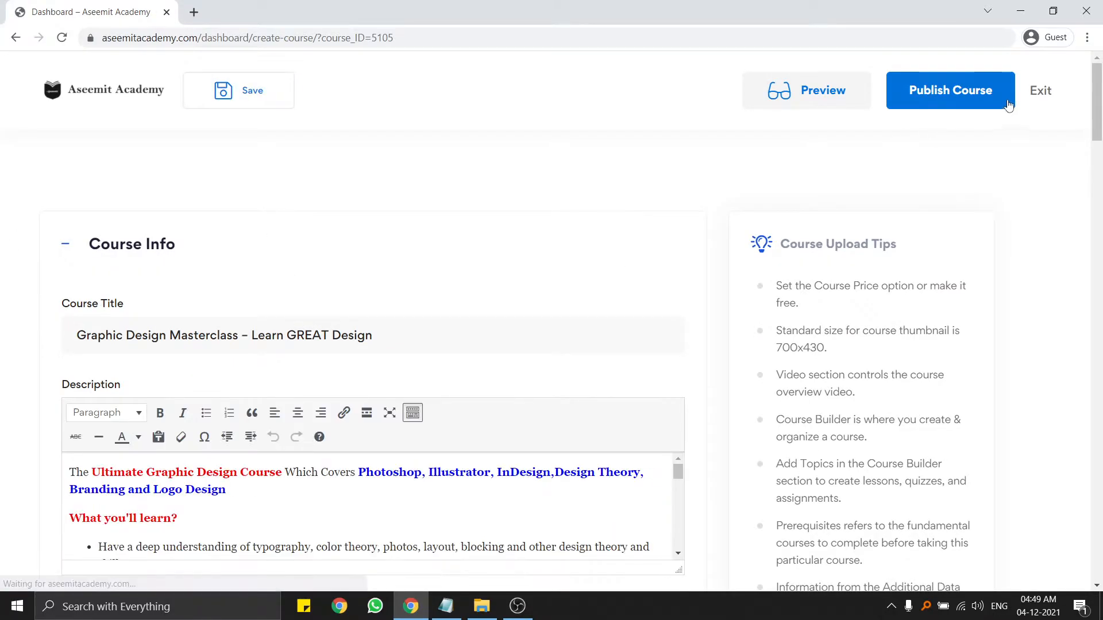
Set Maximum Students to 100 in Course Settings.
{"action": "scroll", "coordinate": [172, 278], "scroll_direction": "down", "scroll_amount": 7}
{"action": "scroll", "coordinate": [191, 143], "scroll_direction": "down", "scroll_amount": 1}
{"action": "scroll", "coordinate": [476, 155], "scroll_direction": "down", "scroll_amount": 3}
{"action": "scroll", "coordinate": [192, 250], "scroll_direction": "down", "scroll_amount": 2}
{"action": "left_click", "coordinate": [265, 217]}
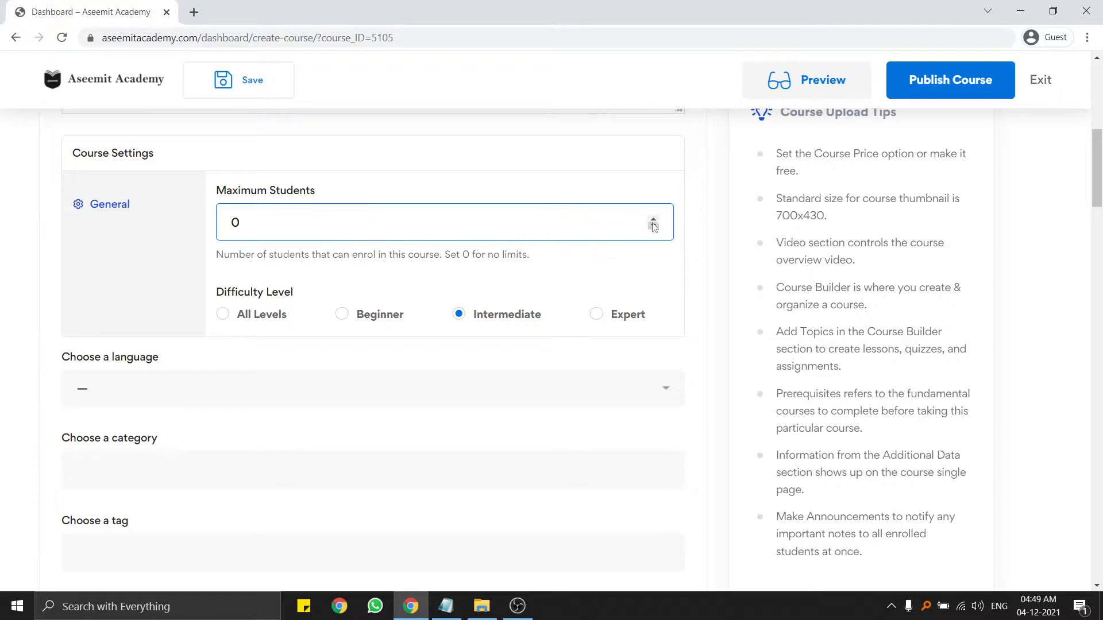
{"action": "left_click", "coordinate": [653, 219]}
{"action": "left_click", "coordinate": [653, 219]}
{"action": "key", "text": "ctrl+a"}
{"action": "type", "text": "100"}
{"action": "left_click", "coordinate": [147, 284]}
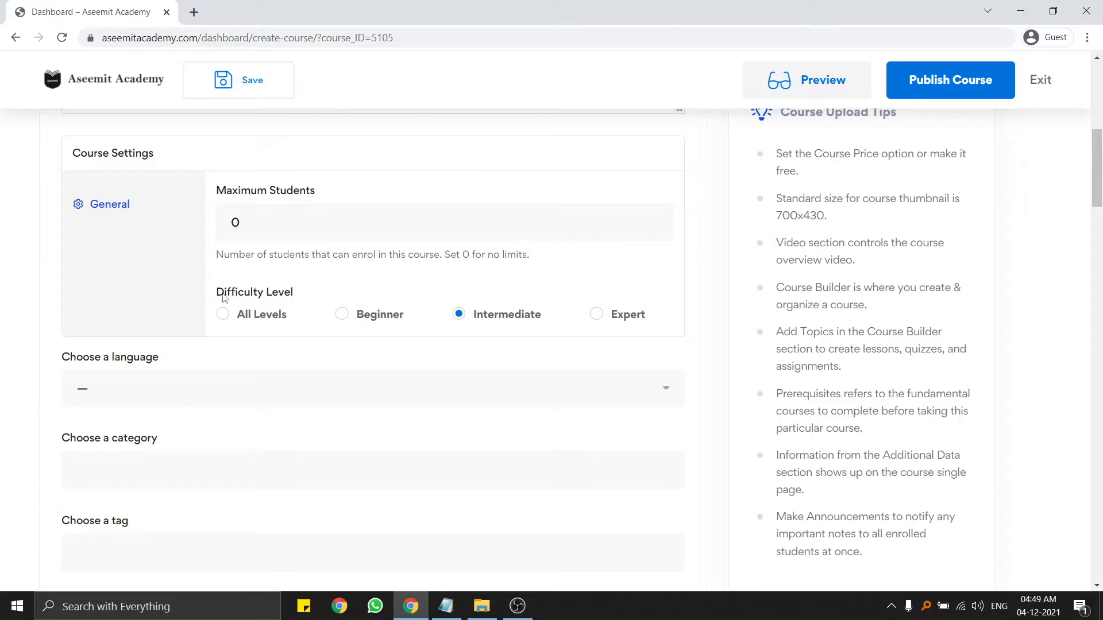
Set the Difficulty Level to Expert.
{"action": "left_click_drag", "start_coordinate": [218, 296], "coordinate": [320, 298]}
{"action": "left_click", "coordinate": [322, 298]}
{"action": "left_click", "coordinate": [226, 322]}
{"action": "left_click", "coordinate": [378, 320]}
{"action": "left_click", "coordinate": [480, 319]}
{"action": "left_click", "coordinate": [616, 317]}
{"action": "scroll", "coordinate": [560, 363], "scroll_direction": "up", "scroll_amount": 5}
{"action": "scroll", "coordinate": [563, 361], "scroll_direction": "down", "scroll_amount": 5}
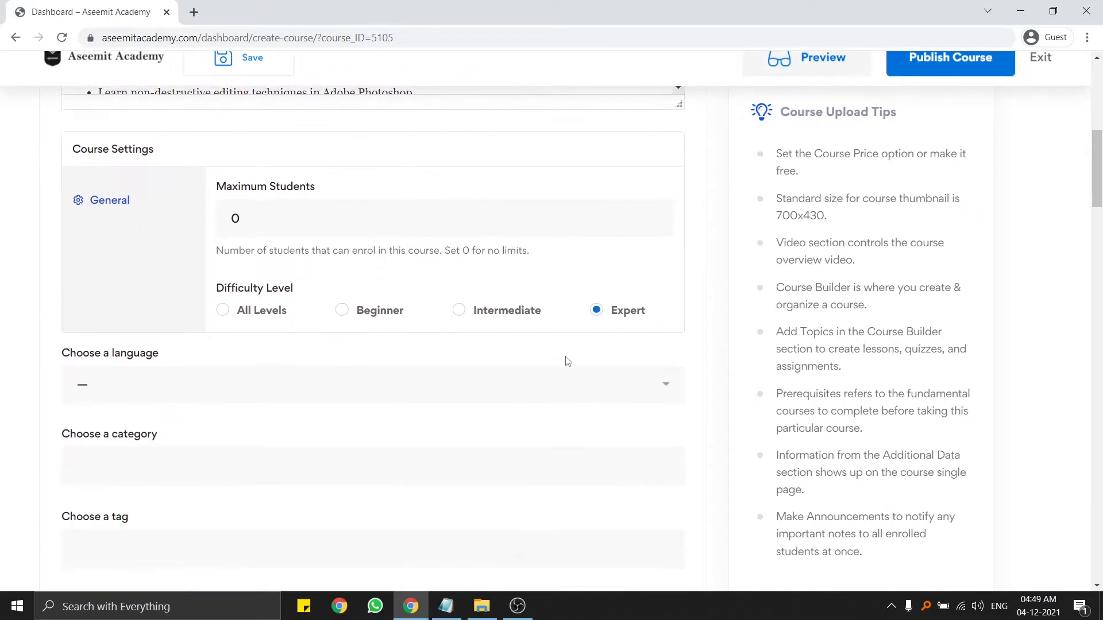
{"action": "scroll", "coordinate": [497, 323], "scroll_direction": "down", "scroll_amount": 1}
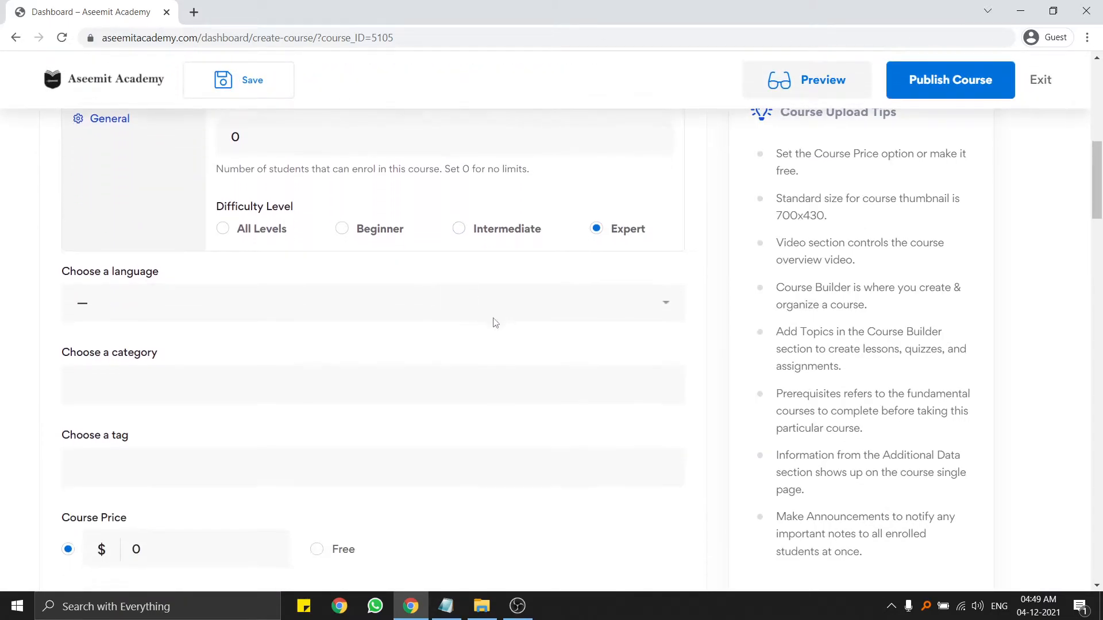
Choose English as the course language.
{"action": "left_click", "coordinate": [189, 303]}
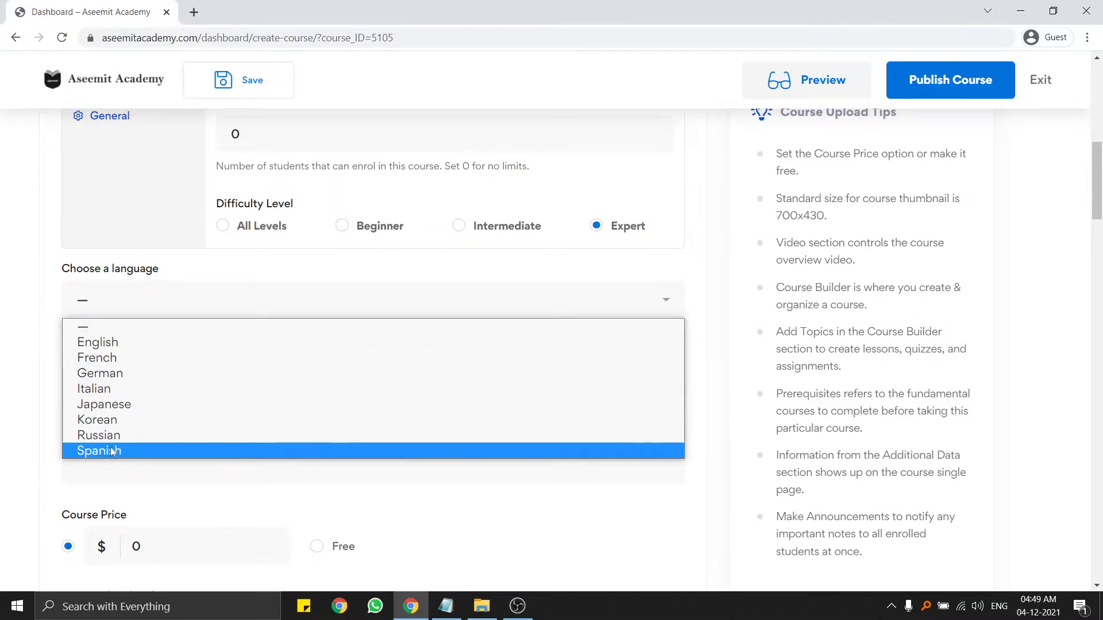
{"action": "left_click", "coordinate": [119, 344]}
{"action": "scroll", "coordinate": [178, 321], "scroll_direction": "down", "scroll_amount": 1}
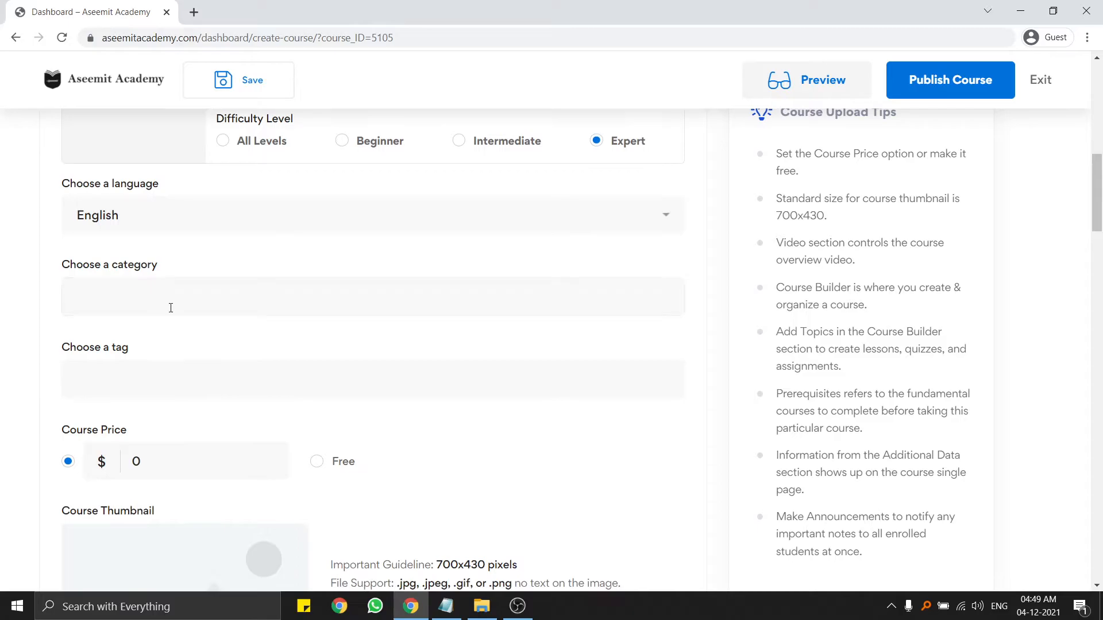
Categorise the course under Art and Design.
{"action": "left_click", "coordinate": [171, 308]}
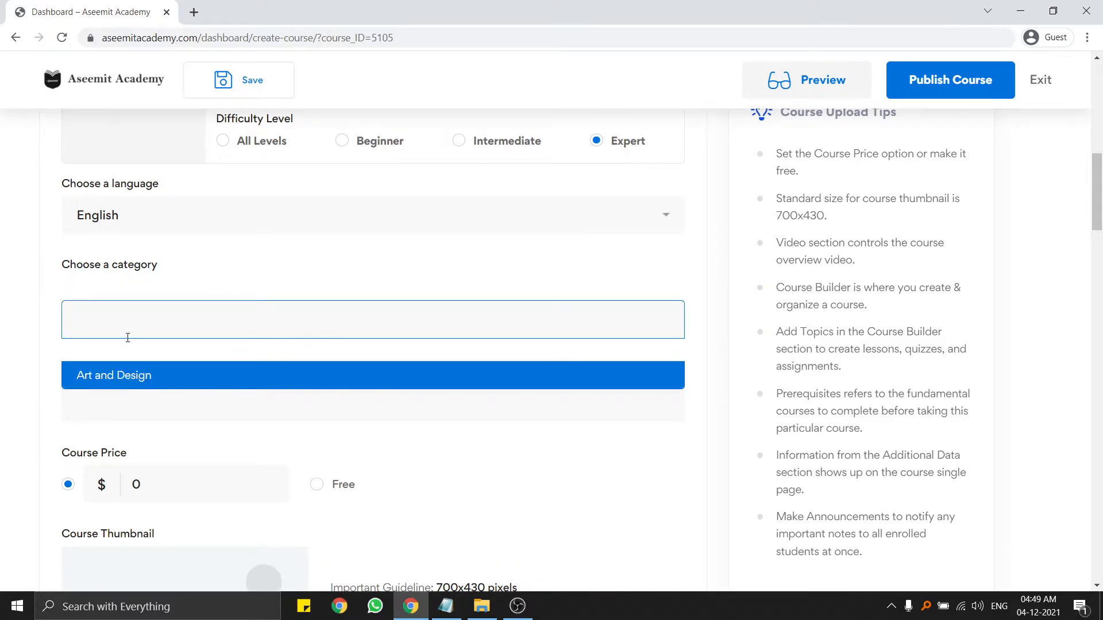
{"action": "left_click", "coordinate": [117, 379]}
{"action": "left_click", "coordinate": [184, 309]}
{"action": "left_click", "coordinate": [117, 377]}
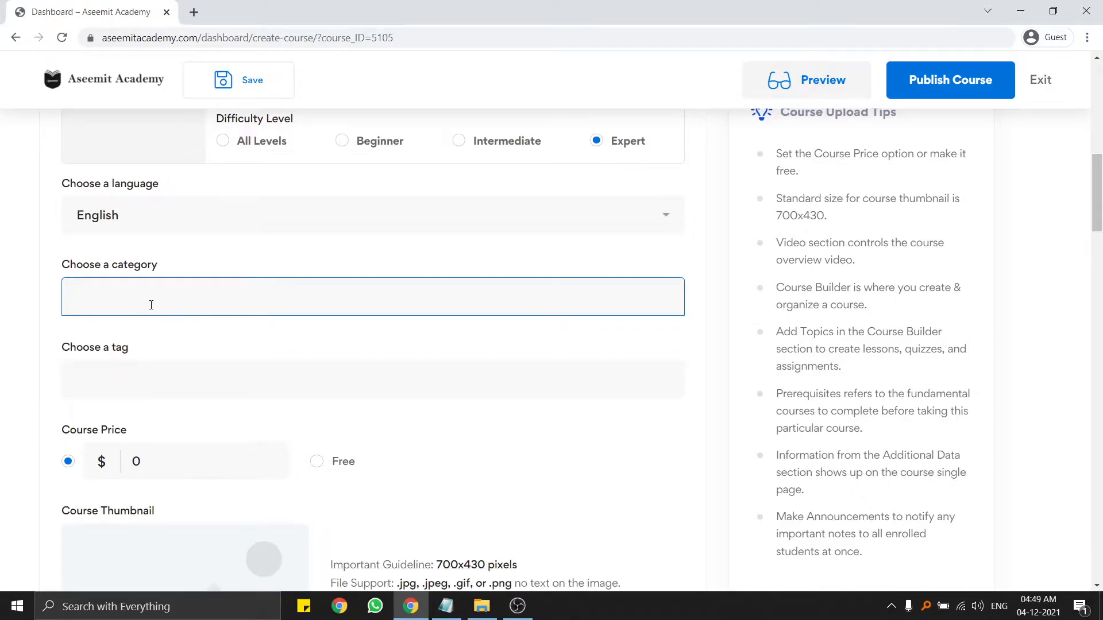
{"action": "left_click", "coordinate": [131, 313]}
{"action": "left_click", "coordinate": [110, 382]}
Add advertising and Adobe as course tags.
{"action": "left_click", "coordinate": [121, 374]}
{"action": "scroll", "coordinate": [124, 460], "scroll_direction": "down", "scroll_amount": 2}
{"action": "scroll", "coordinate": [11, 463], "scroll_direction": "down", "scroll_amount": 3}
{"action": "scroll", "coordinate": [151, 376], "scroll_direction": "up", "scroll_amount": 2}
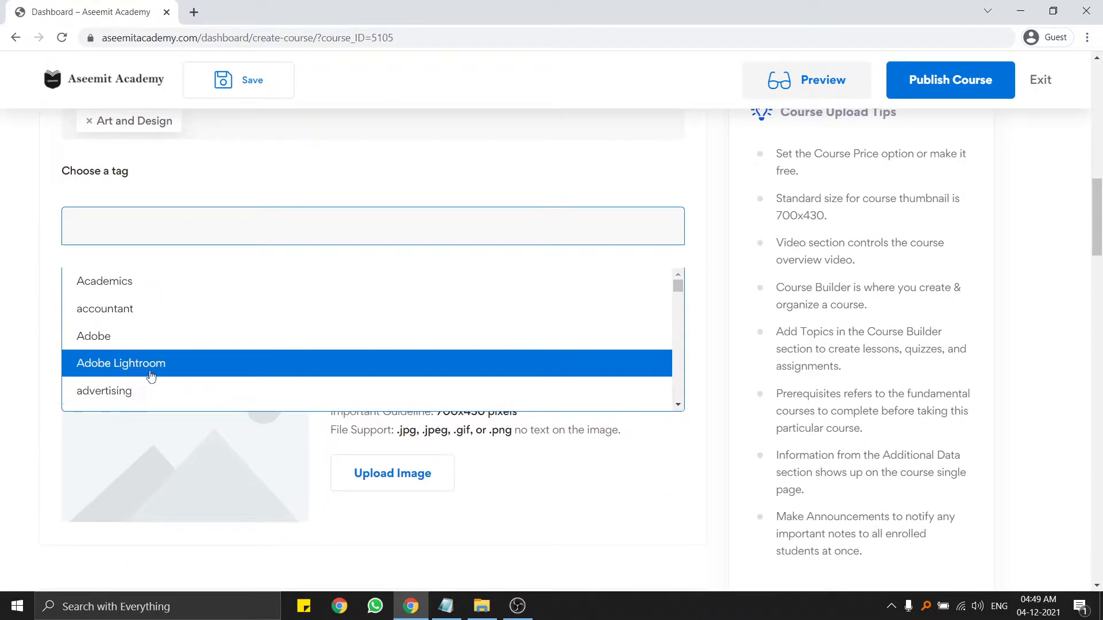
{"action": "left_click", "coordinate": [130, 391]}
{"action": "left_click", "coordinate": [175, 230]}
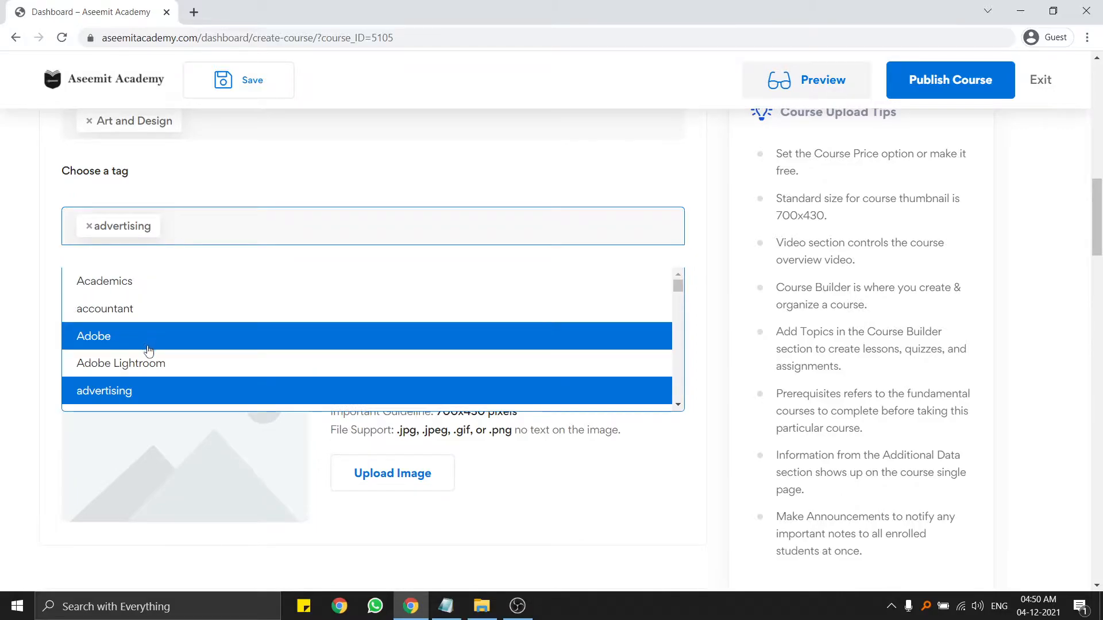
{"action": "scroll", "coordinate": [152, 348], "scroll_direction": "down", "scroll_amount": 3}
{"action": "scroll", "coordinate": [156, 339], "scroll_direction": "up", "scroll_amount": 2}
{"action": "scroll", "coordinate": [155, 338], "scroll_direction": "up", "scroll_amount": 2}
{"action": "left_click", "coordinate": [112, 328]}
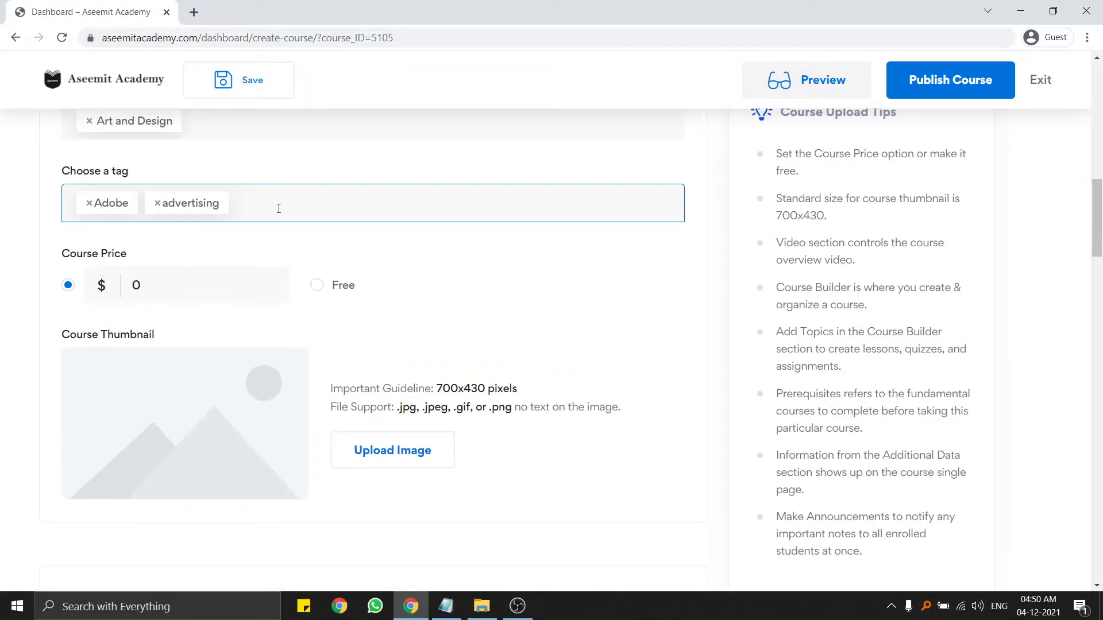
Find Graphic in the tag list and add it as a third course tag.
{"action": "left_click", "coordinate": [278, 208]}
{"action": "scroll", "coordinate": [219, 356], "scroll_direction": "down", "scroll_amount": 3}
{"action": "scroll", "coordinate": [229, 339], "scroll_direction": "down", "scroll_amount": 8}
{"action": "scroll", "coordinate": [264, 336], "scroll_direction": "down", "scroll_amount": 8}
{"action": "scroll", "coordinate": [285, 339], "scroll_direction": "down", "scroll_amount": 10}
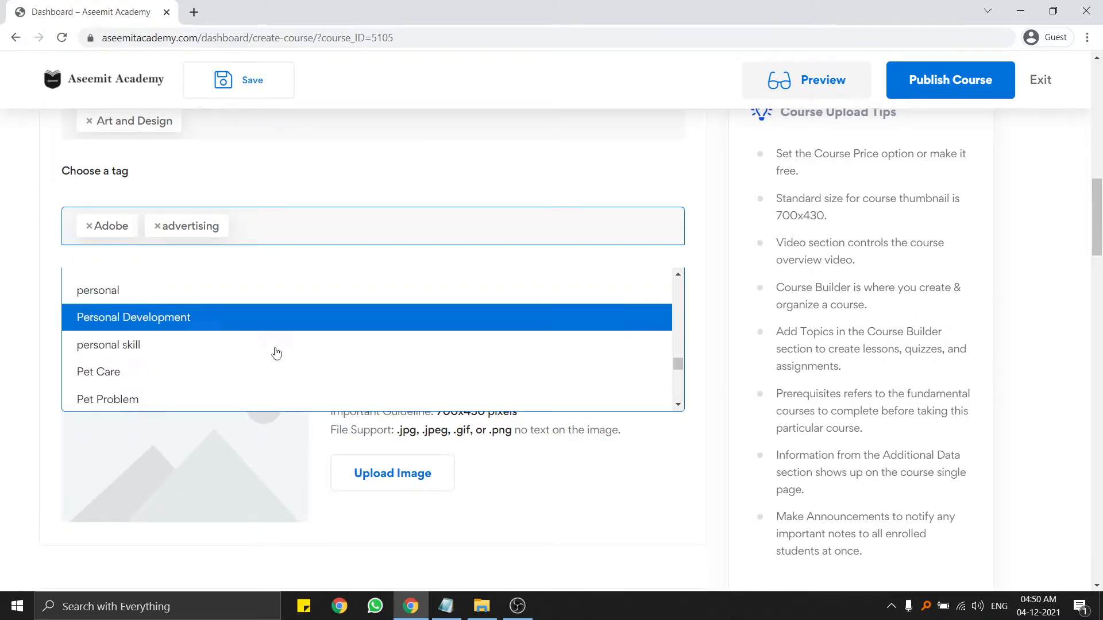
{"action": "scroll", "coordinate": [291, 356], "scroll_direction": "down", "scroll_amount": 12}
{"action": "scroll", "coordinate": [190, 367], "scroll_direction": "up", "scroll_amount": 12}
{"action": "left_click", "coordinate": [277, 241]}
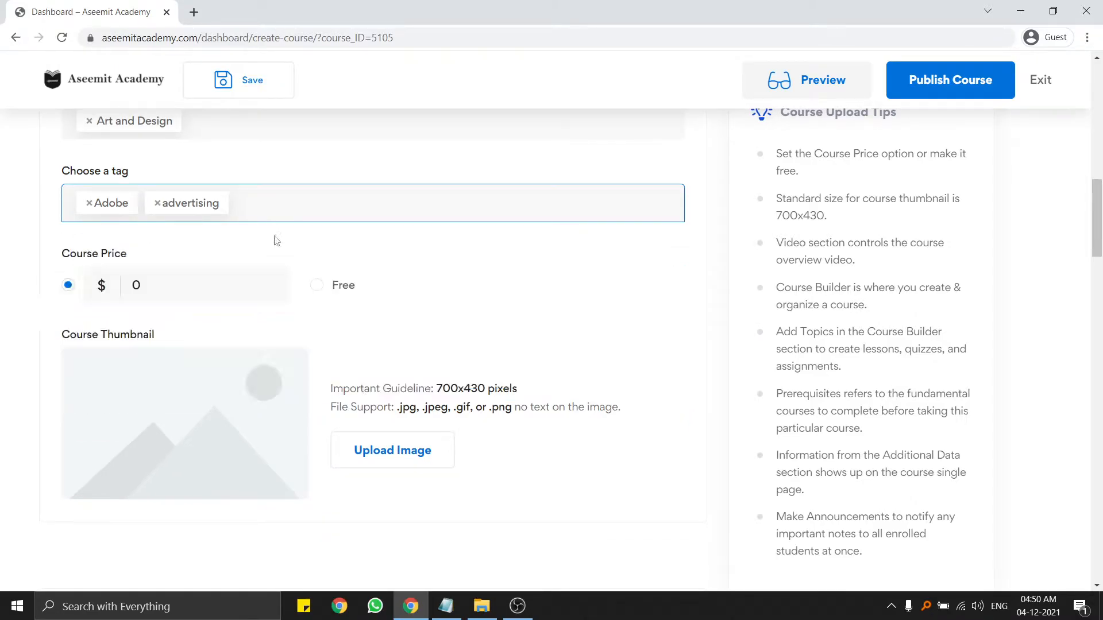
{"action": "left_click", "coordinate": [264, 208]}
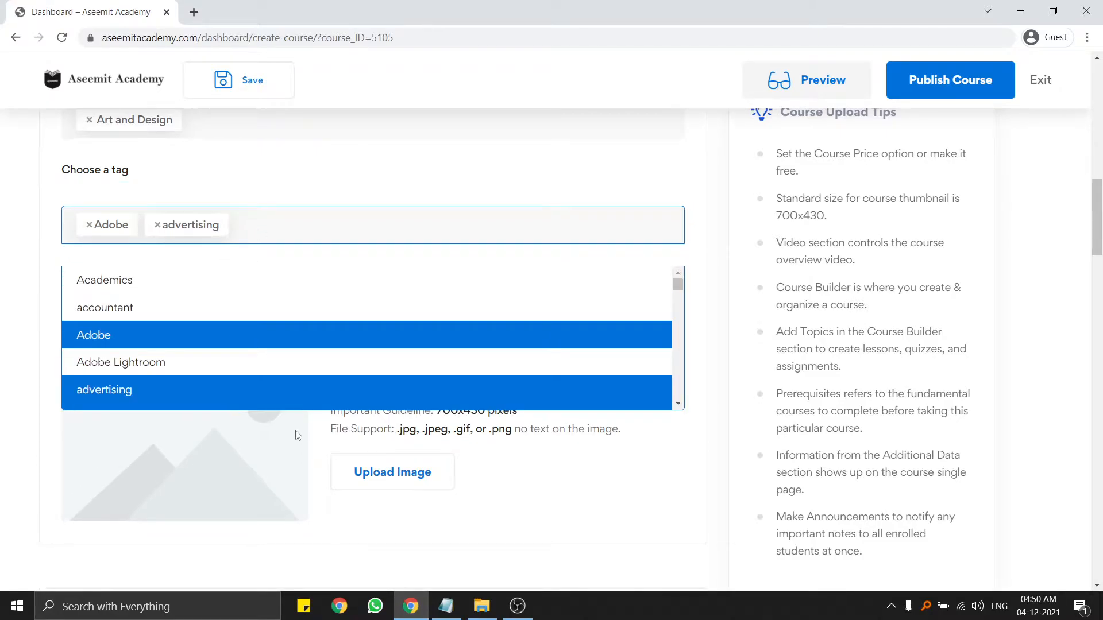
{"action": "scroll", "coordinate": [3, 350], "scroll_direction": "down", "scroll_amount": 3}
{"action": "scroll", "coordinate": [2, 347], "scroll_direction": "up", "scroll_amount": 4}
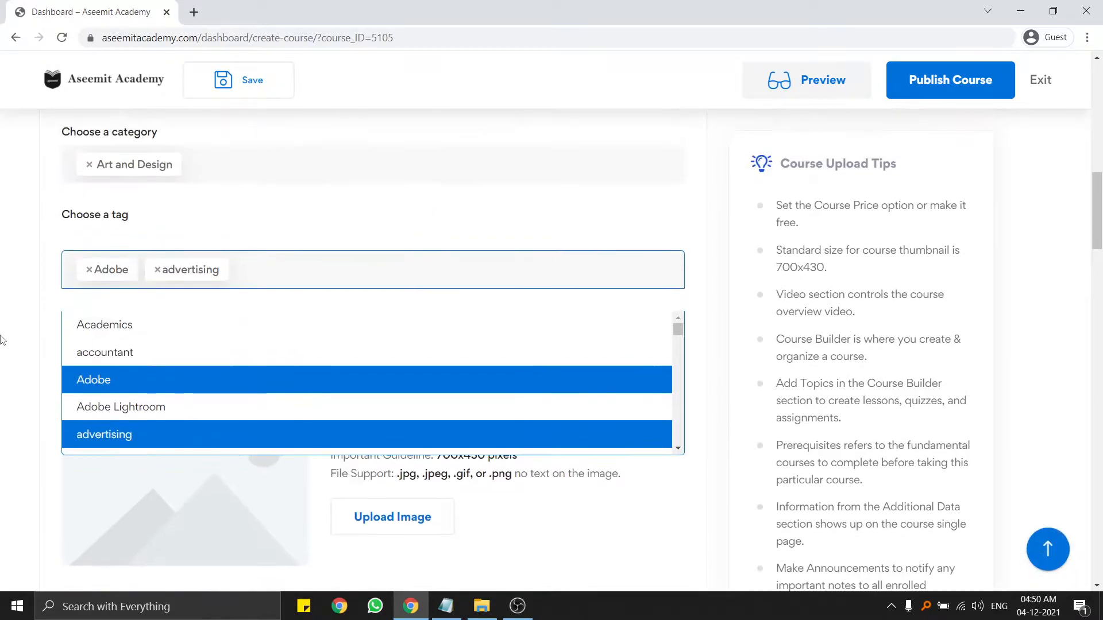
{"action": "scroll", "coordinate": [176, 391], "scroll_direction": "down", "scroll_amount": 6}
{"action": "scroll", "coordinate": [196, 409], "scroll_direction": "down", "scroll_amount": 5}
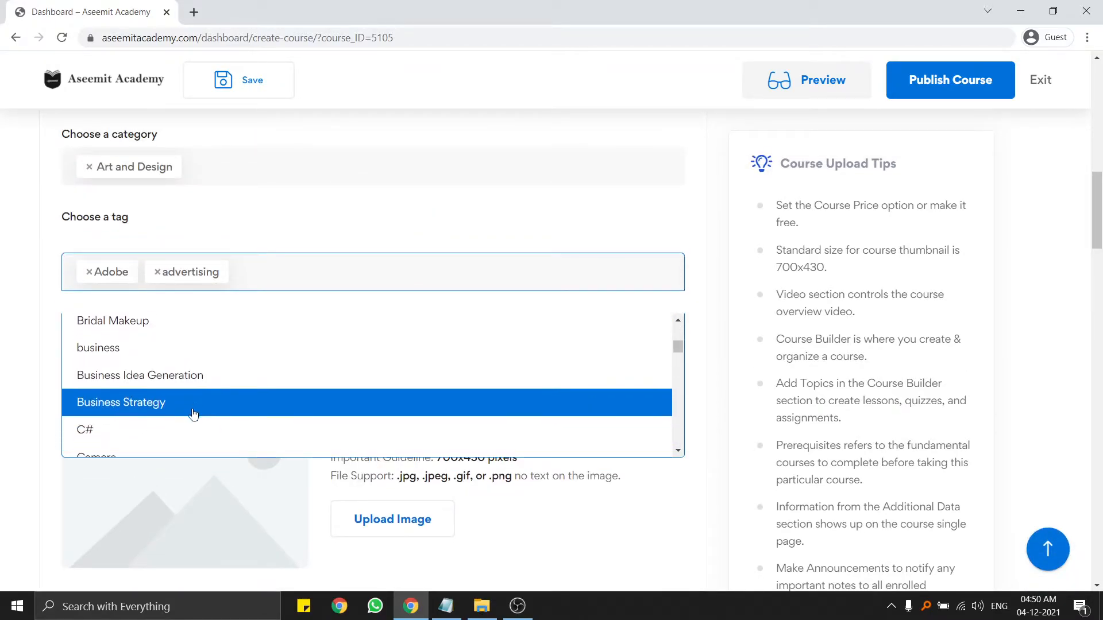
{"action": "scroll", "coordinate": [136, 389], "scroll_direction": "up", "scroll_amount": 10}
{"action": "scroll", "coordinate": [137, 388], "scroll_direction": "up", "scroll_amount": 3}
{"action": "scroll", "coordinate": [145, 389], "scroll_direction": "down", "scroll_amount": 4}
{"action": "scroll", "coordinate": [144, 394], "scroll_direction": "down", "scroll_amount": 4}
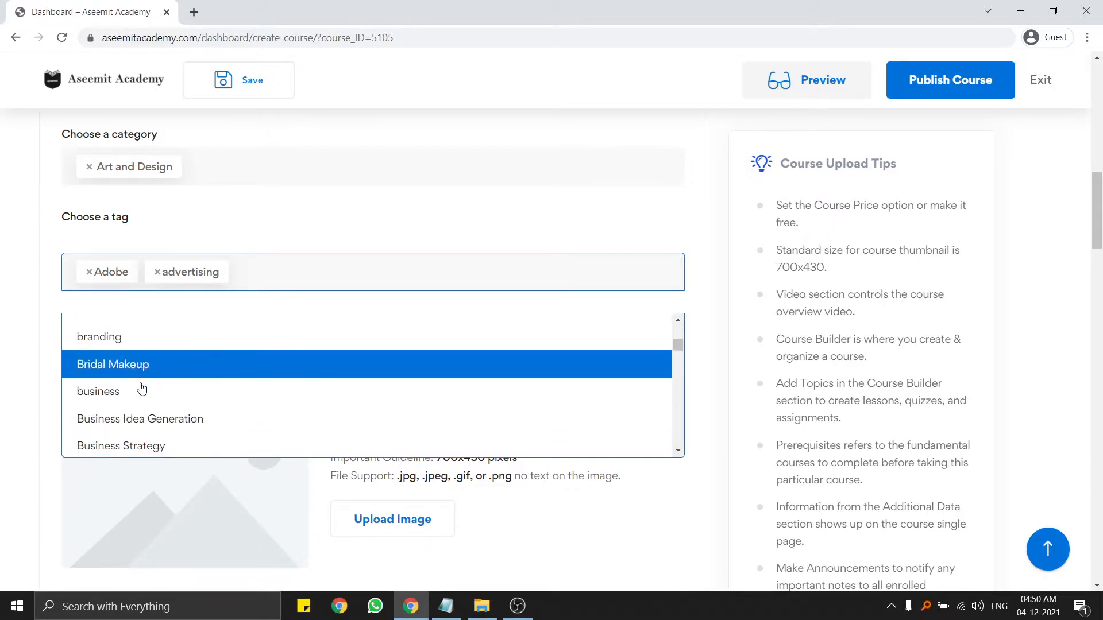
{"action": "scroll", "coordinate": [138, 391], "scroll_direction": "down", "scroll_amount": 9}
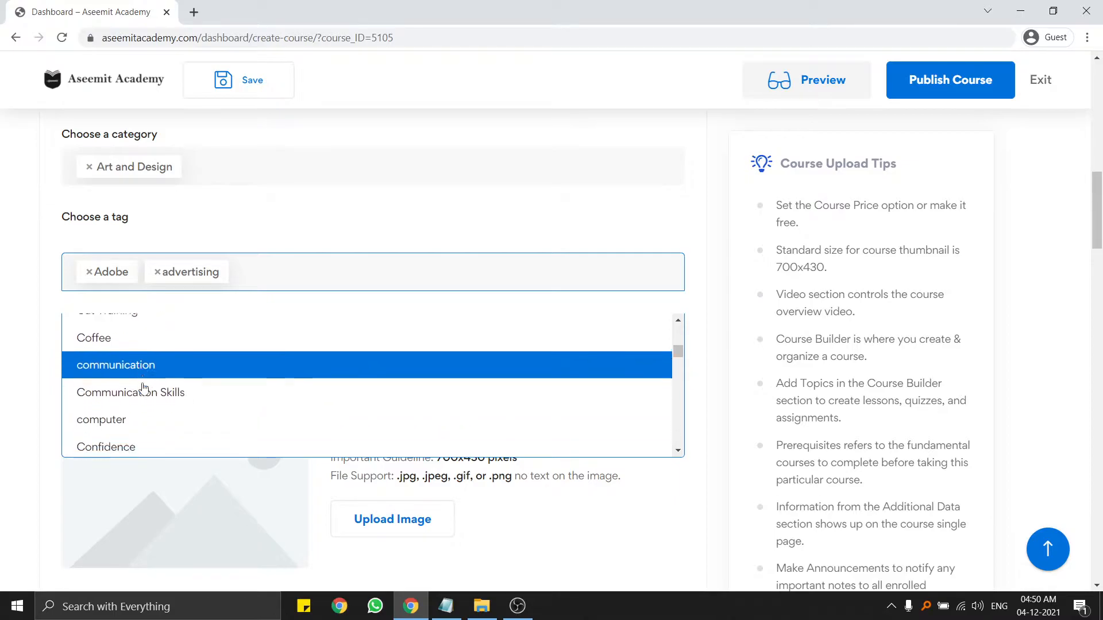
{"action": "scroll", "coordinate": [149, 384], "scroll_direction": "down", "scroll_amount": 3}
{"action": "scroll", "coordinate": [149, 386], "scroll_direction": "up", "scroll_amount": 5}
{"action": "scroll", "coordinate": [121, 406], "scroll_direction": "down", "scroll_amount": 3}
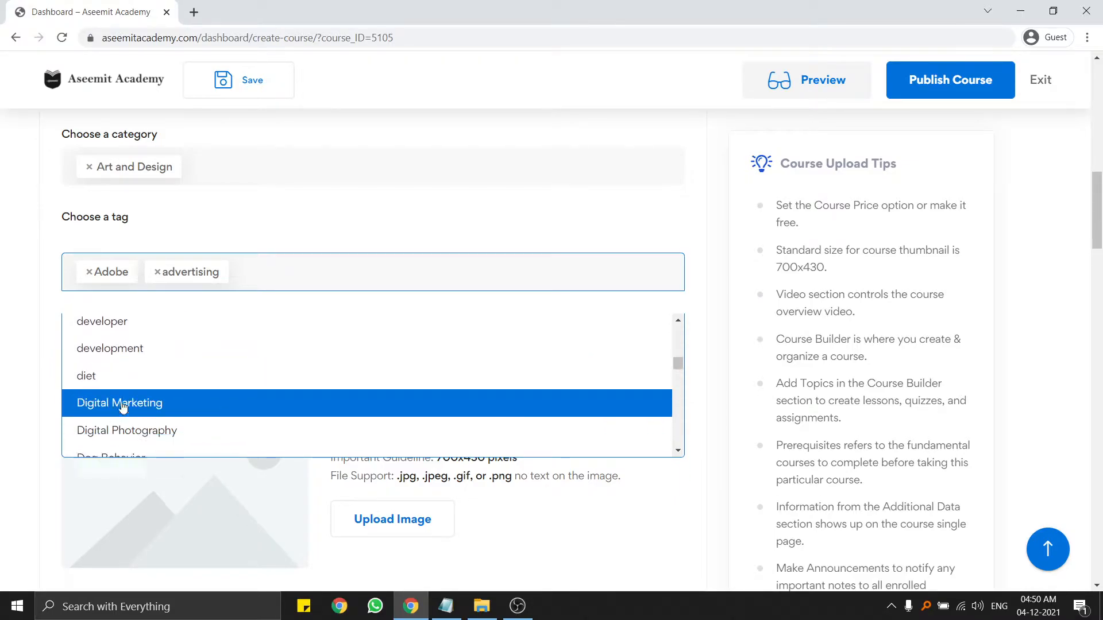
{"action": "scroll", "coordinate": [150, 413], "scroll_direction": "down", "scroll_amount": 4}
{"action": "scroll", "coordinate": [148, 402], "scroll_direction": "down", "scroll_amount": 6}
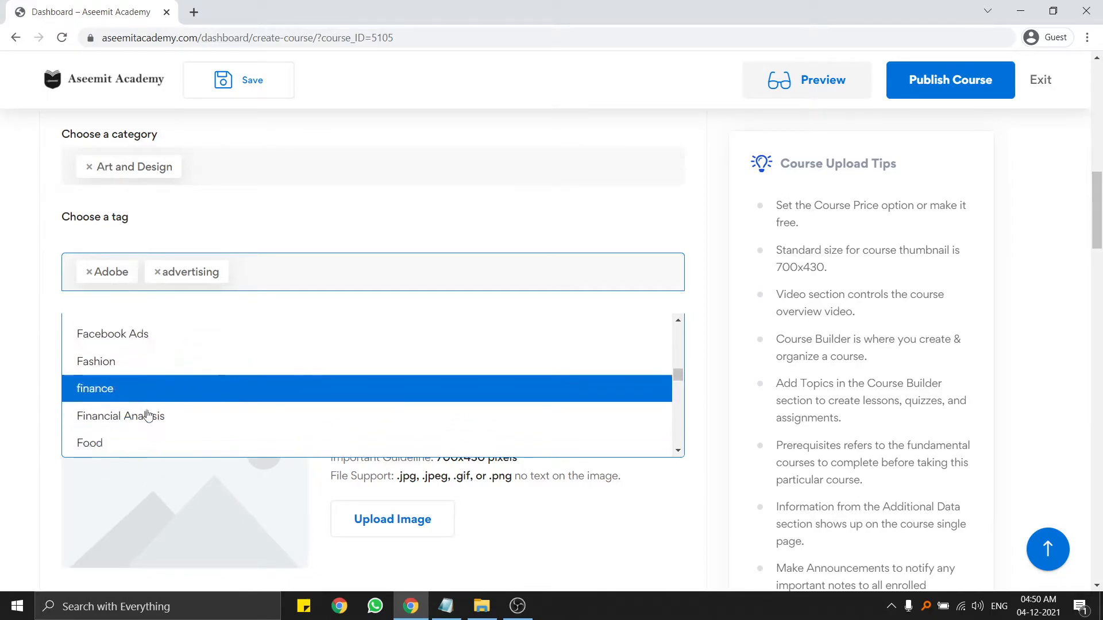
{"action": "scroll", "coordinate": [124, 398], "scroll_direction": "up", "scroll_amount": 1}
{"action": "scroll", "coordinate": [123, 398], "scroll_direction": "up", "scroll_amount": 1}
{"action": "scroll", "coordinate": [128, 387], "scroll_direction": "down", "scroll_amount": 5}
{"action": "scroll", "coordinate": [133, 389], "scroll_direction": "up", "scroll_amount": 1}
{"action": "scroll", "coordinate": [138, 399], "scroll_direction": "up", "scroll_amount": 2}
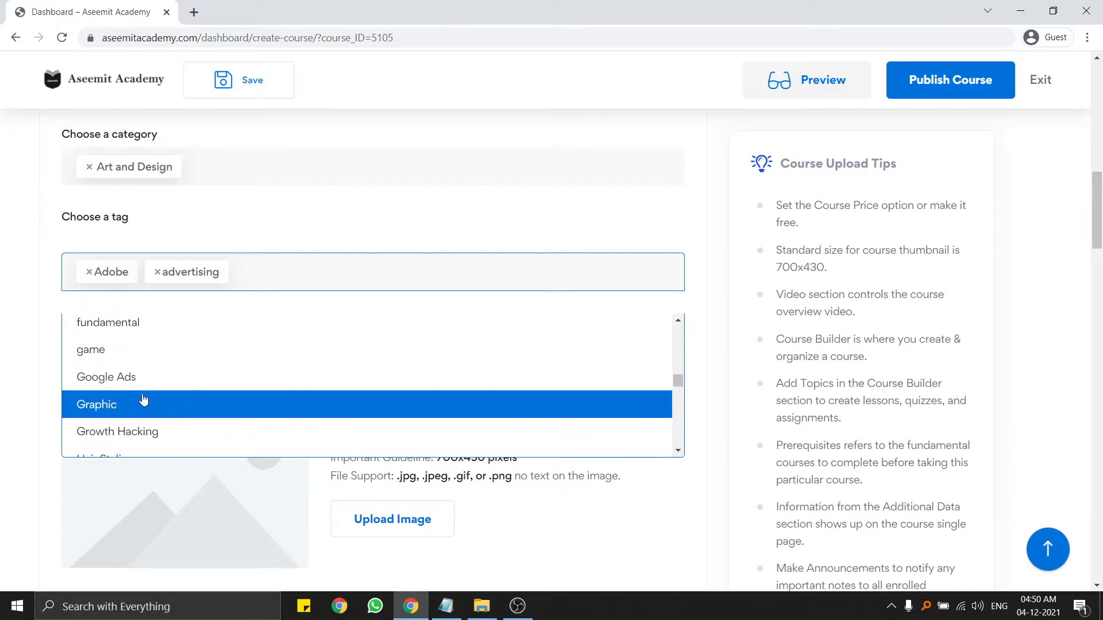
{"action": "left_click", "coordinate": [144, 405]}
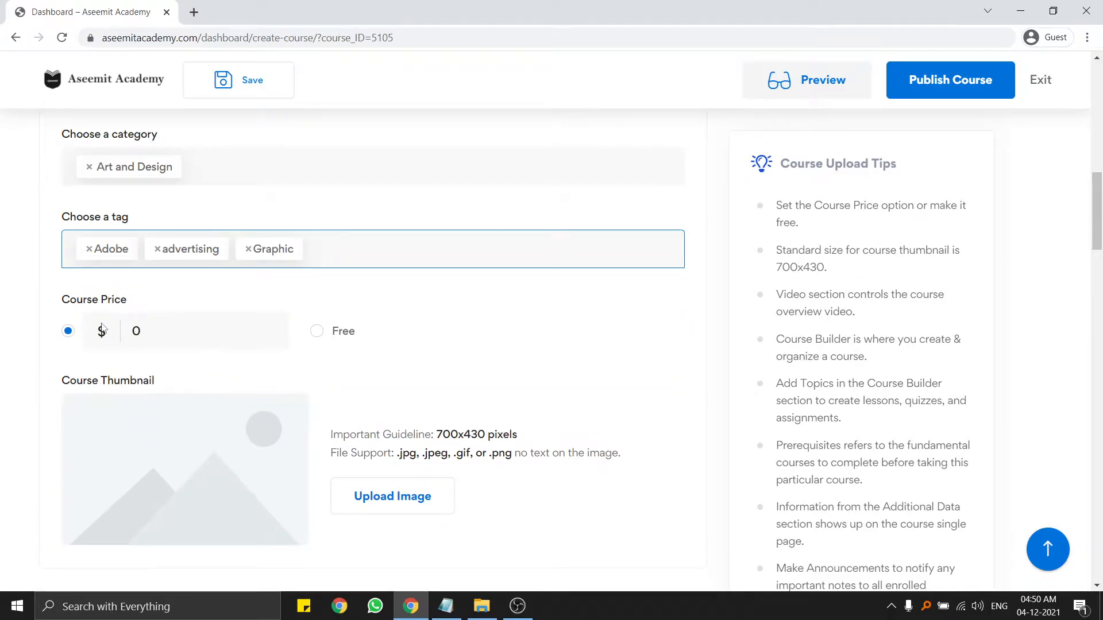
Replace the course price 0 with 10000 and keep the paid option selected instead of Free.
{"action": "left_click", "coordinate": [183, 332]}
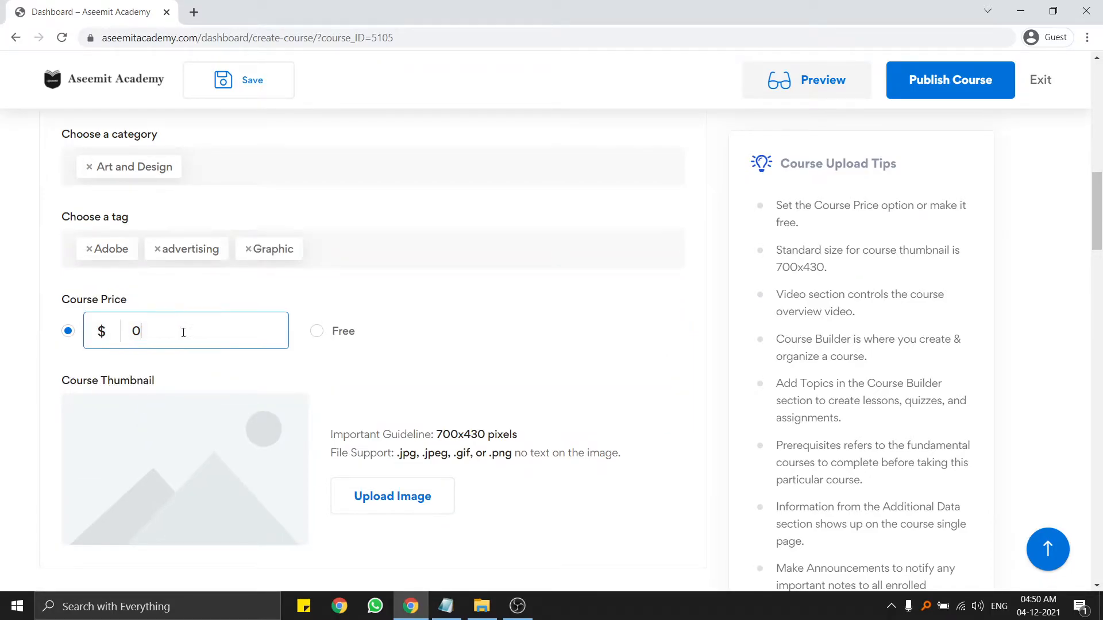
{"action": "double_click", "coordinate": [102, 336]}
{"action": "left_click", "coordinate": [124, 332]}
{"action": "double_click", "coordinate": [124, 332]}
{"action": "type", "text": "10000"}
{"action": "left_click", "coordinate": [317, 332]}
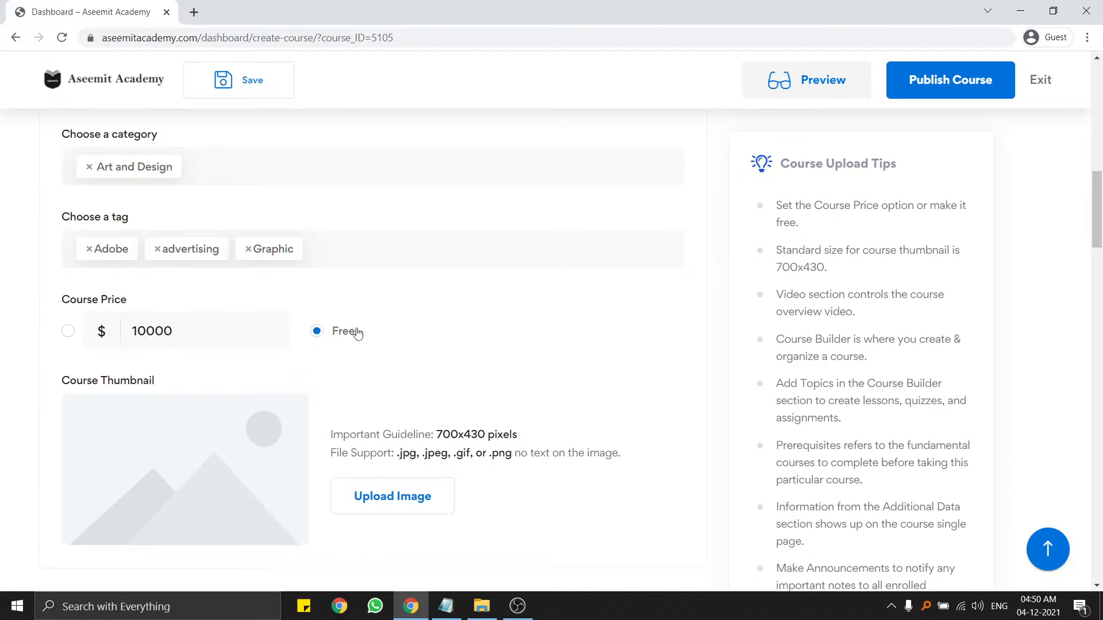
{"action": "left_click", "coordinate": [69, 332]}
{"action": "scroll", "coordinate": [173, 342], "scroll_direction": "down", "scroll_amount": 3}
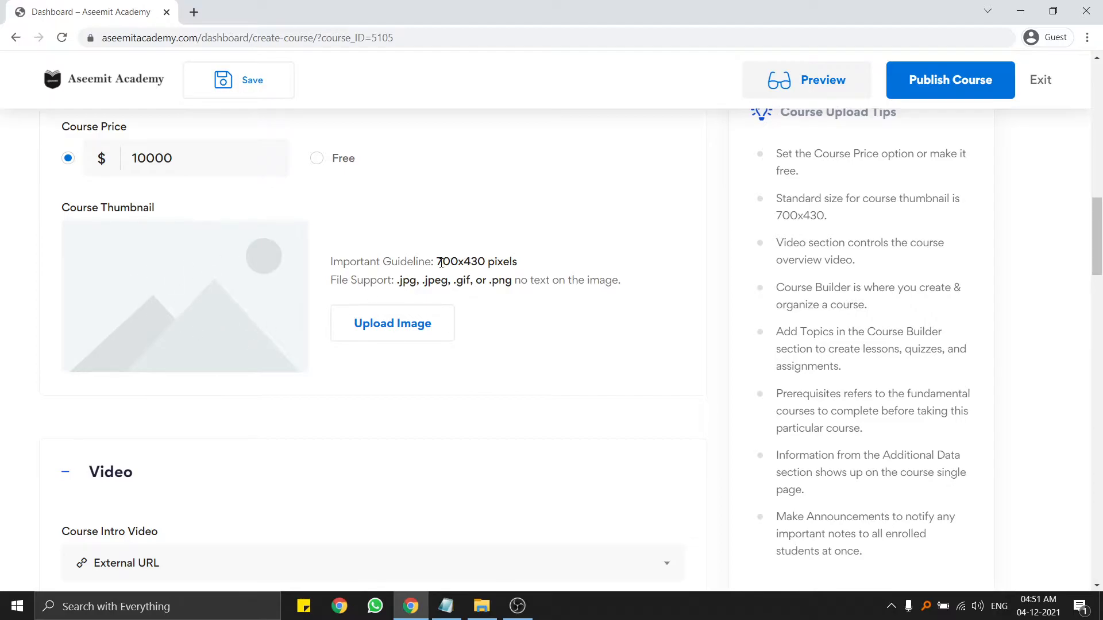
{"action": "mouse_move", "coordinate": [436, 263]}
{"action": "left_mouse_down"}
{"action": "mouse_move", "coordinate": [486, 262]}
{"action": "mouse_move", "coordinate": [439, 262]}
{"action": "left_mouse_up"}
{"action": "left_click", "coordinate": [482, 262]}
Upload the kjkjhk image from the Downloads folder as the course thumbnail.
{"action": "left_click", "coordinate": [435, 295]}
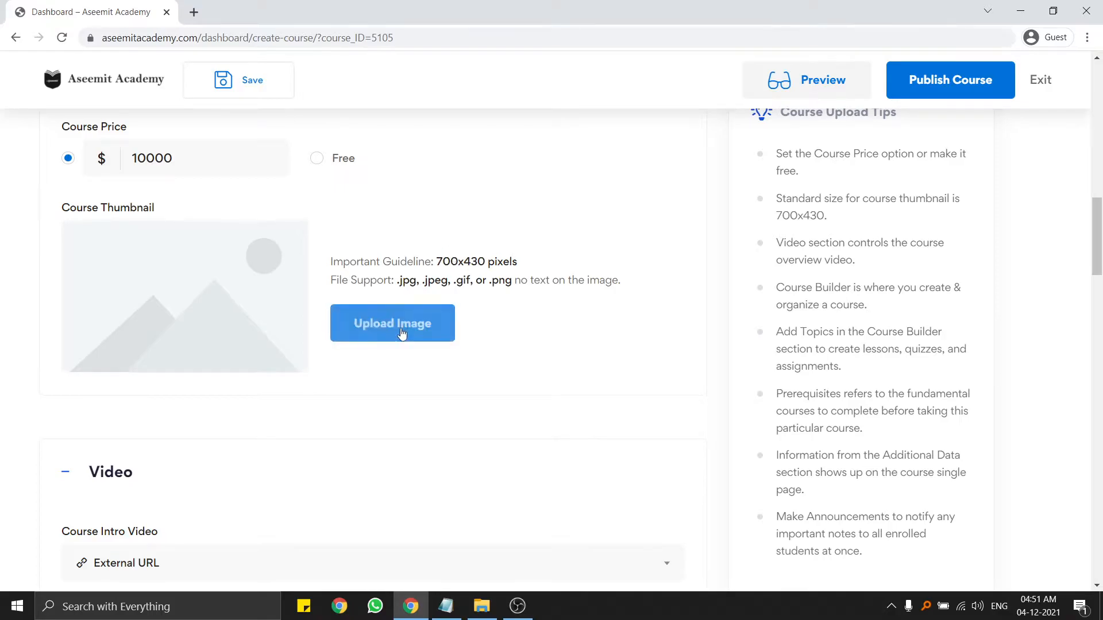
{"action": "left_click", "coordinate": [401, 334]}
{"action": "left_click", "coordinate": [554, 338]}
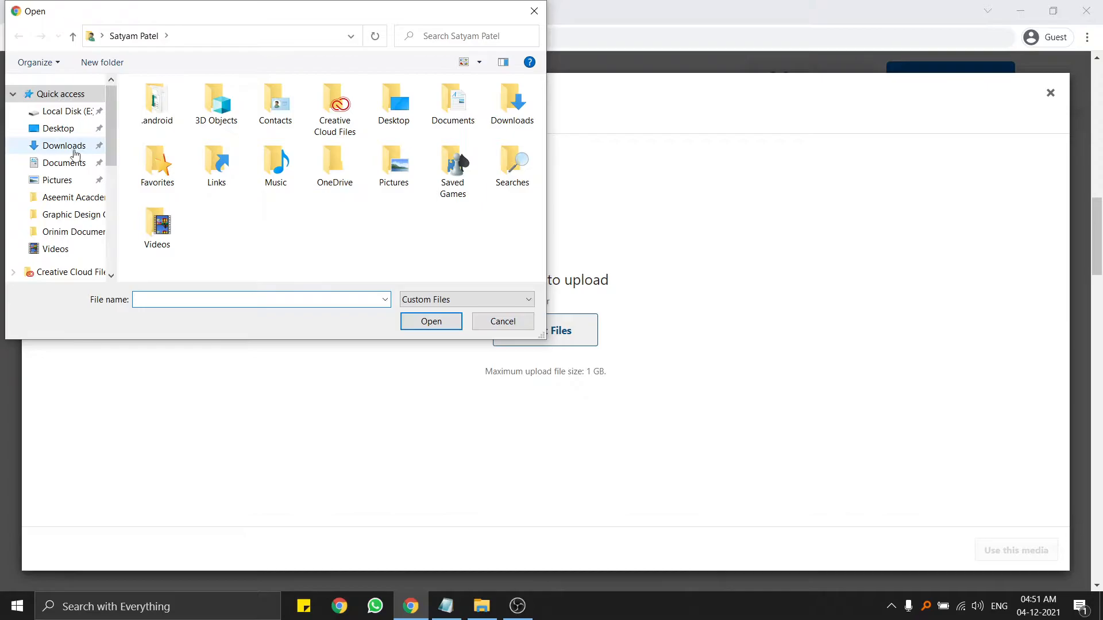
{"action": "left_click", "coordinate": [60, 147]}
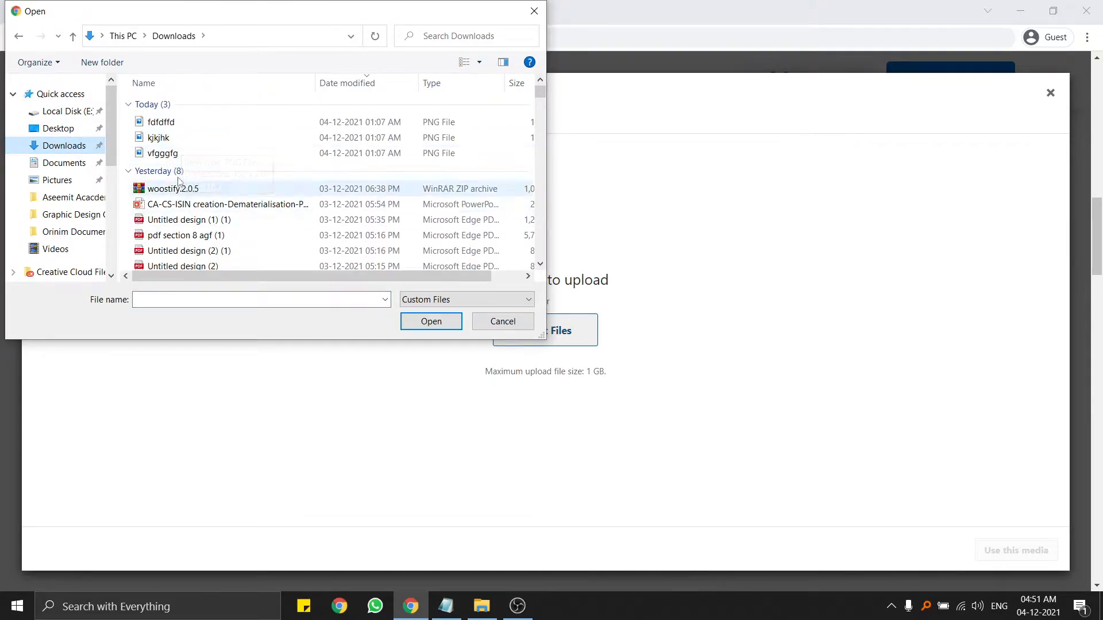
{"action": "left_click", "coordinate": [212, 154]}
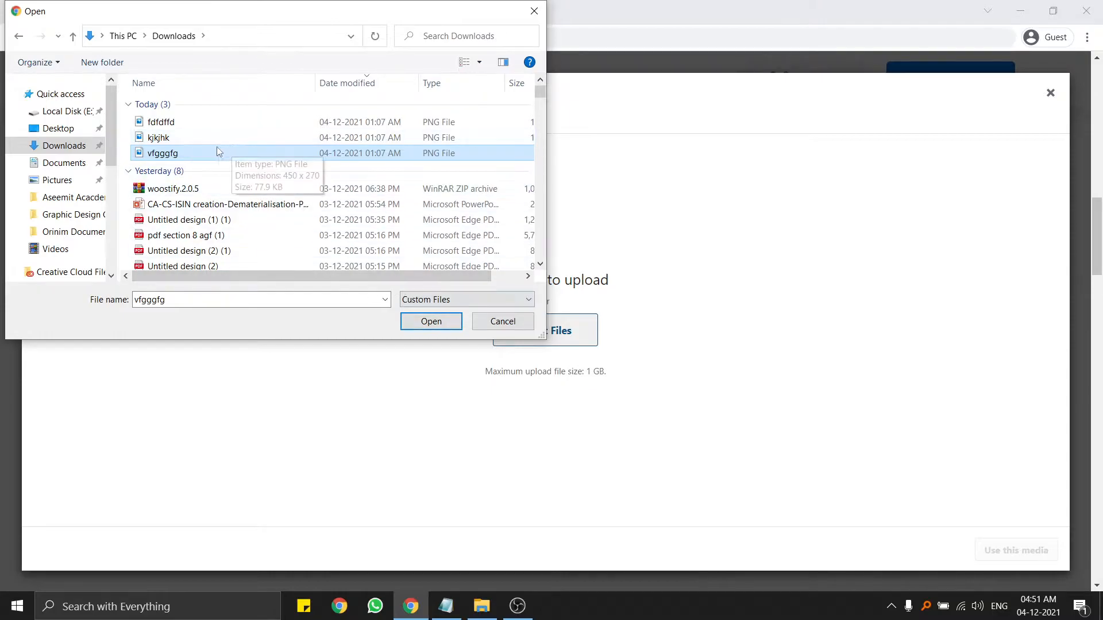
{"action": "left_click", "coordinate": [484, 68]}
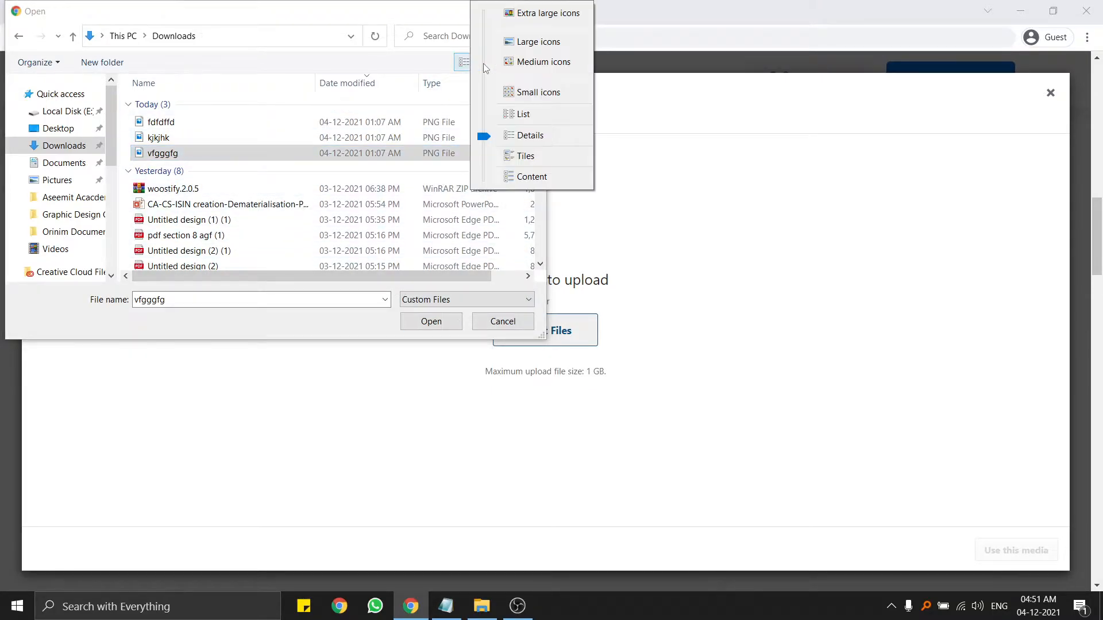
{"action": "left_click", "coordinate": [533, 61]}
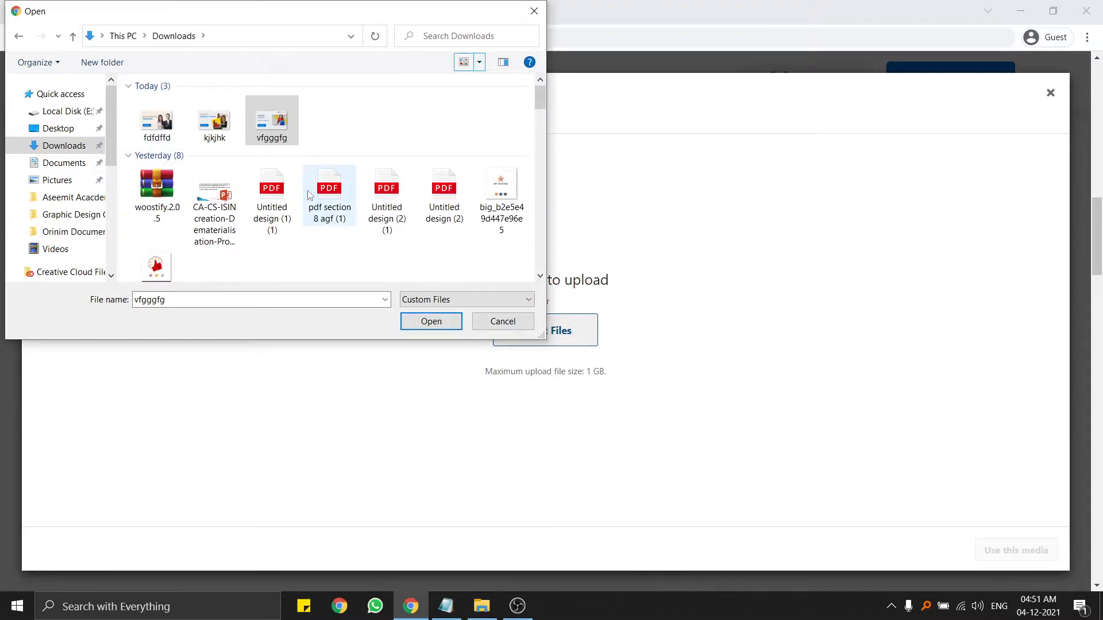
{"action": "left_click", "coordinate": [217, 124]}
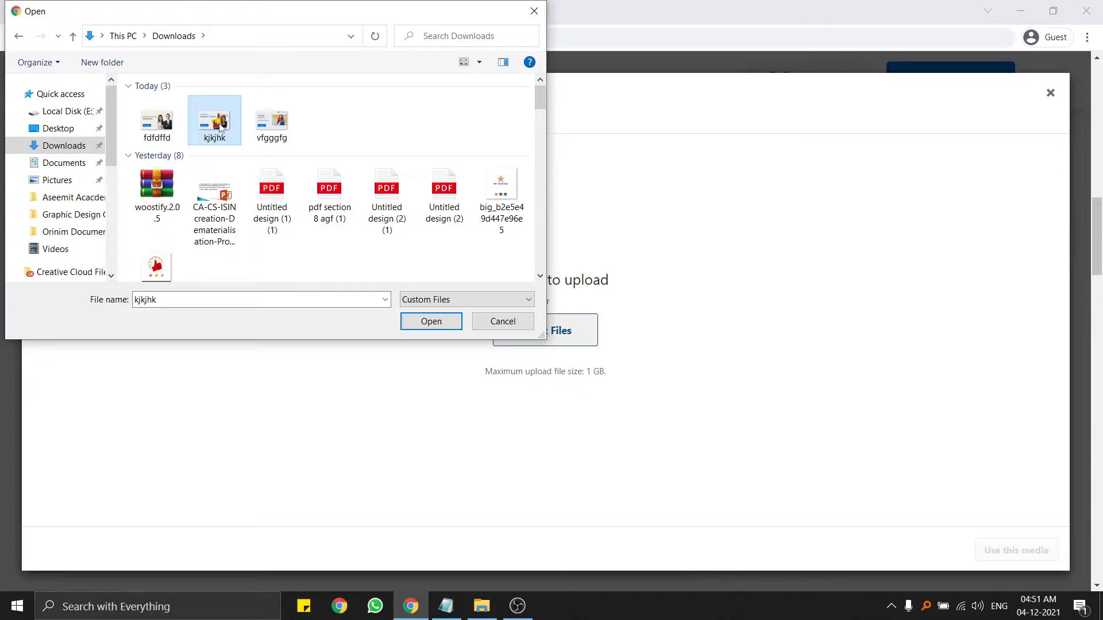
{"action": "left_click", "coordinate": [419, 323]}
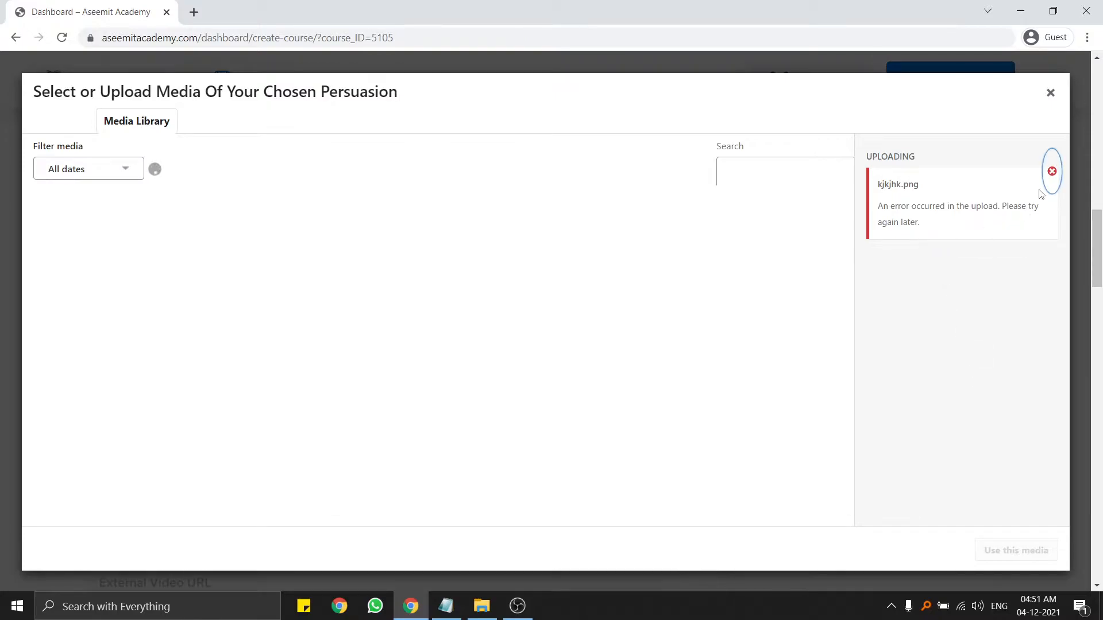
Dismiss the upload error and apply kjkjhk-1.png from the media library as the thumbnail.
{"action": "left_click", "coordinate": [1052, 171]}
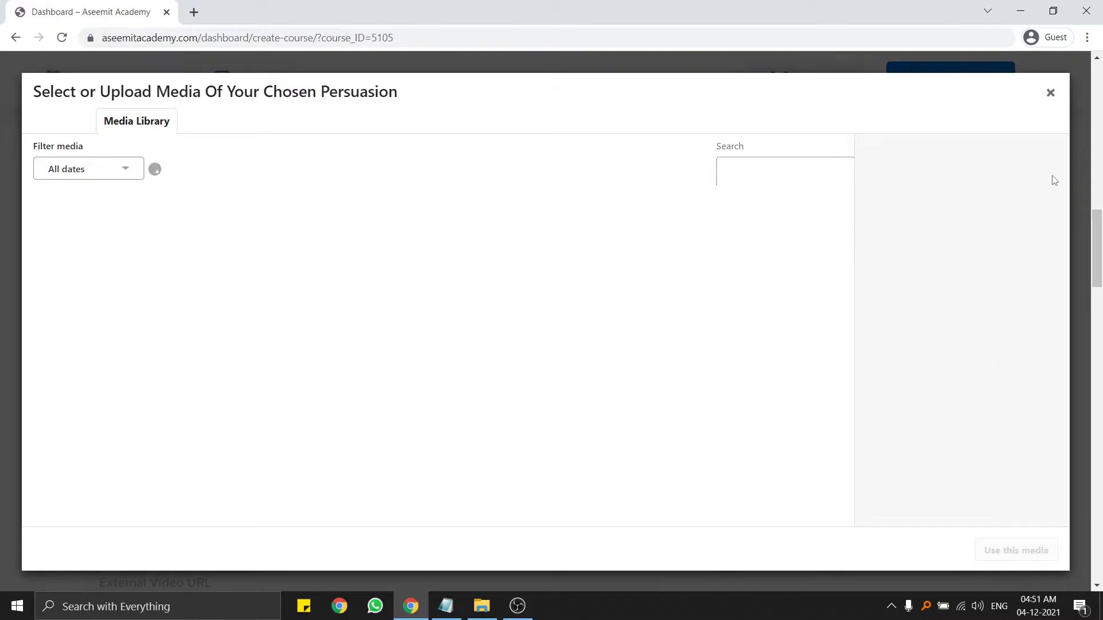
{"action": "left_click", "coordinate": [1052, 101]}
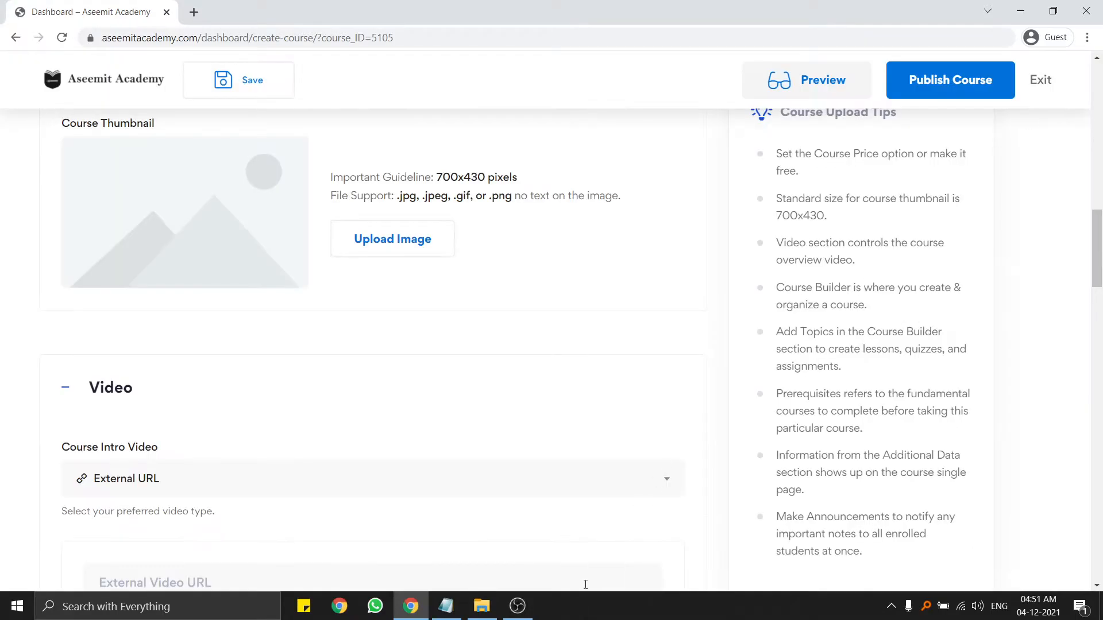
{"action": "mouse_move", "coordinate": [534, 613]}
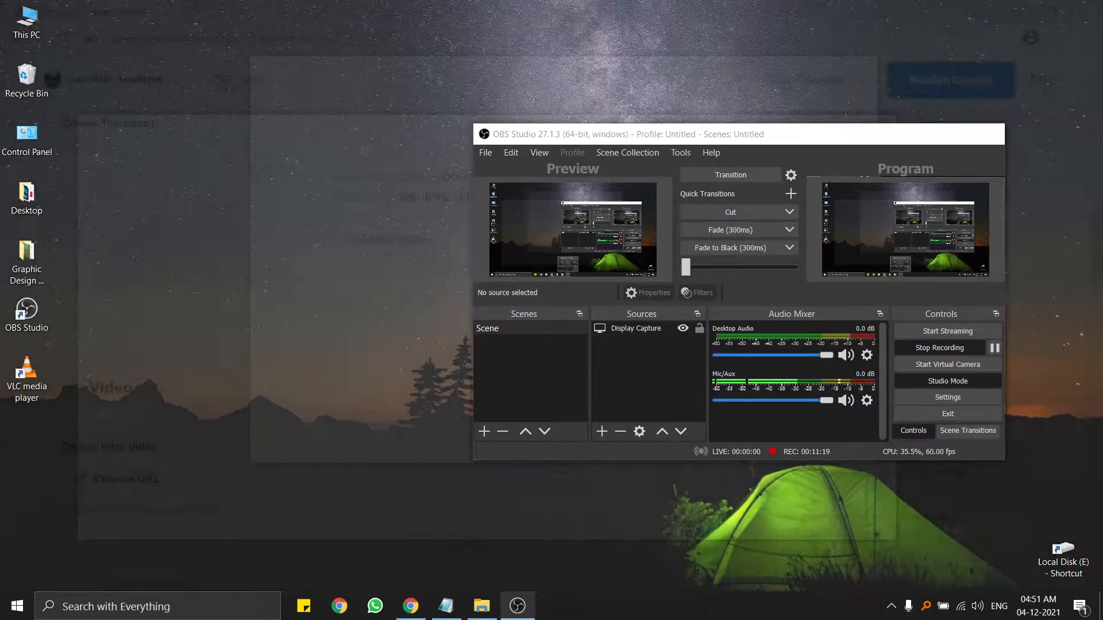
{"action": "left_click", "coordinate": [543, 574]}
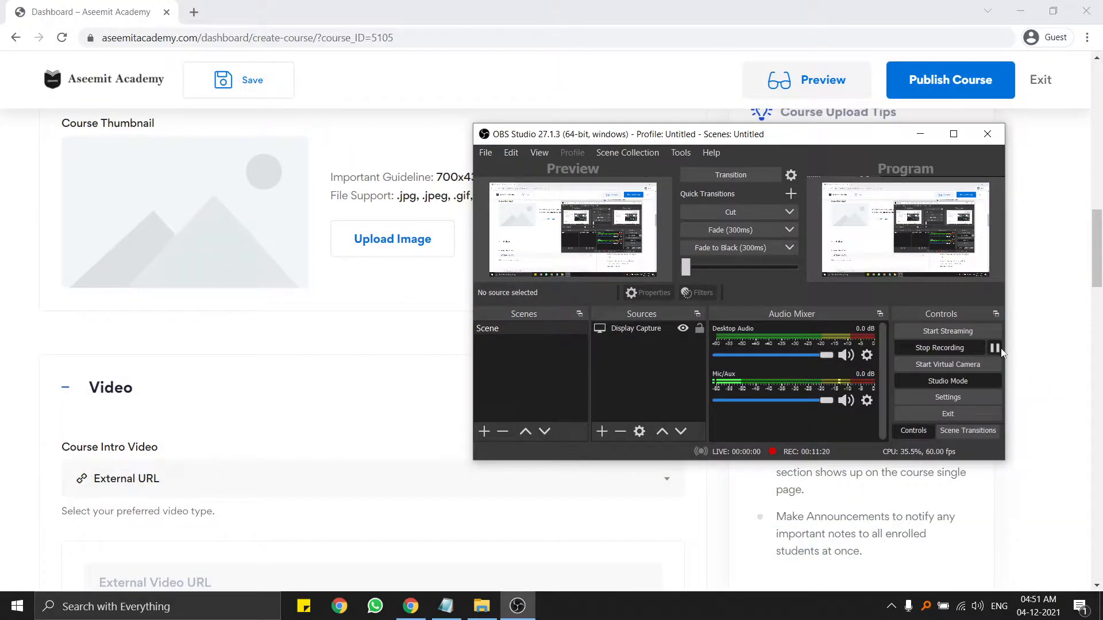
{"action": "left_click", "coordinate": [1000, 348]}
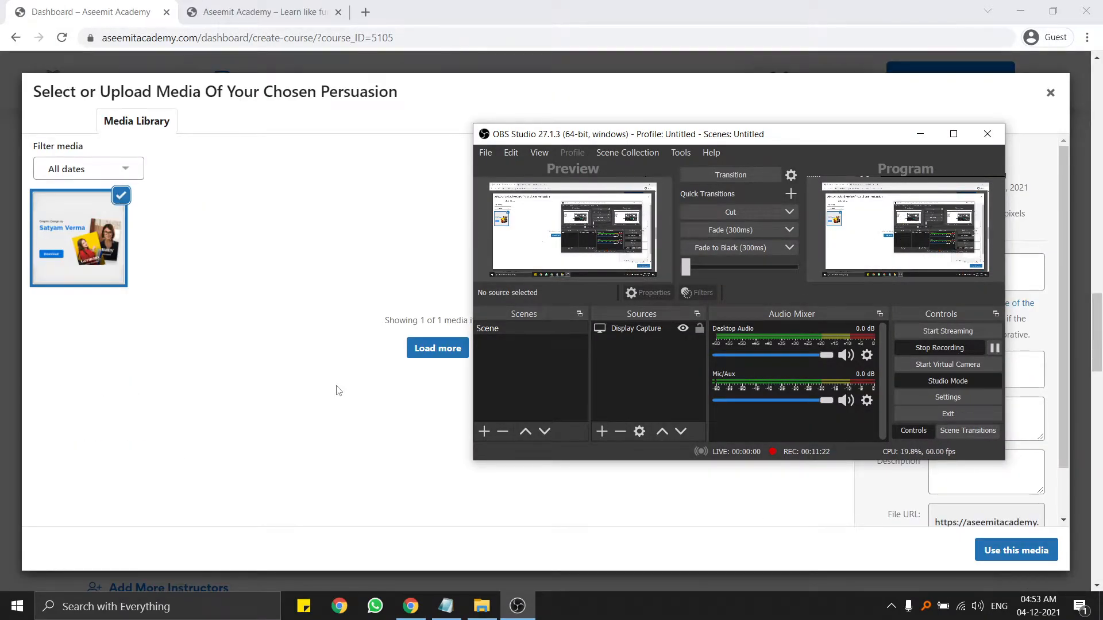
{"action": "left_click", "coordinate": [308, 359]}
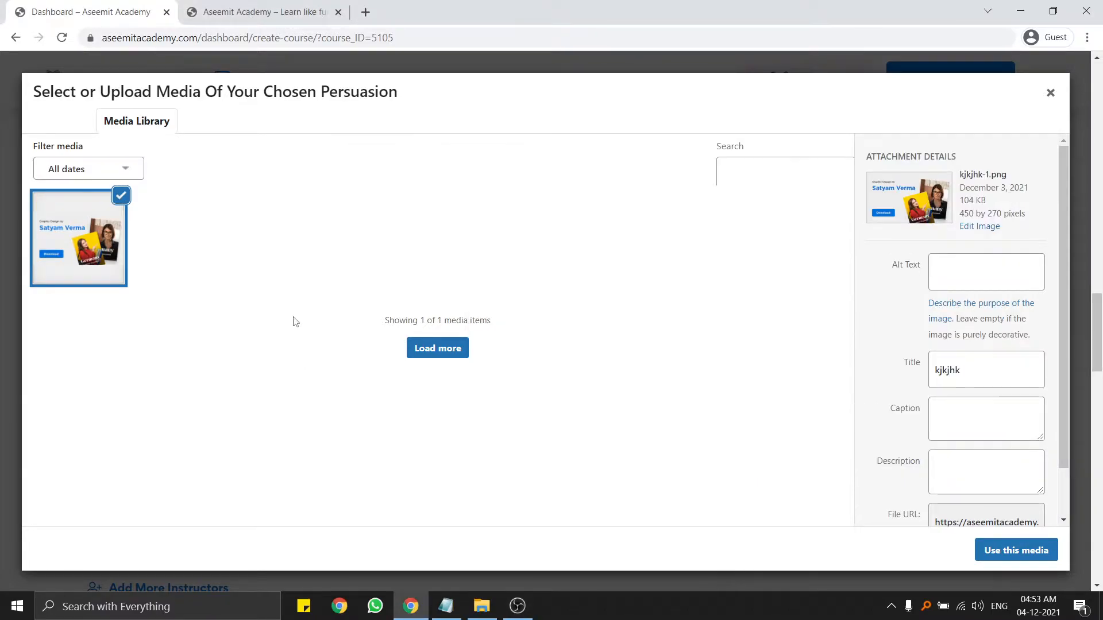
{"action": "left_click", "coordinate": [1016, 551]}
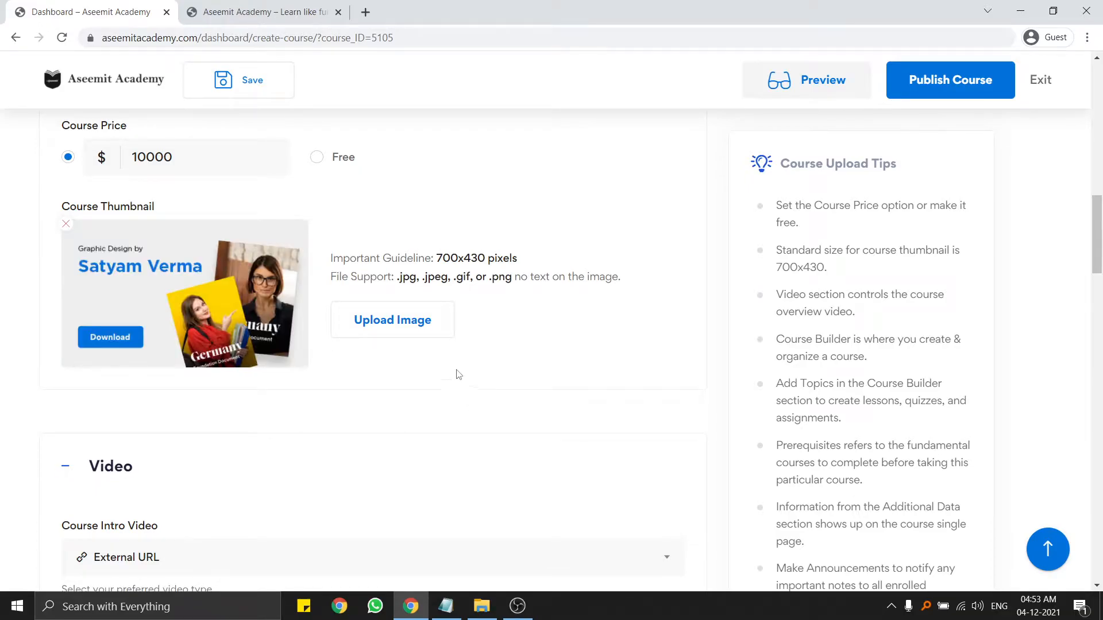
Scroll down to the Video section and set the intro video source to Youtube.
{"action": "scroll", "coordinate": [139, 278], "scroll_direction": "down", "scroll_amount": 3}
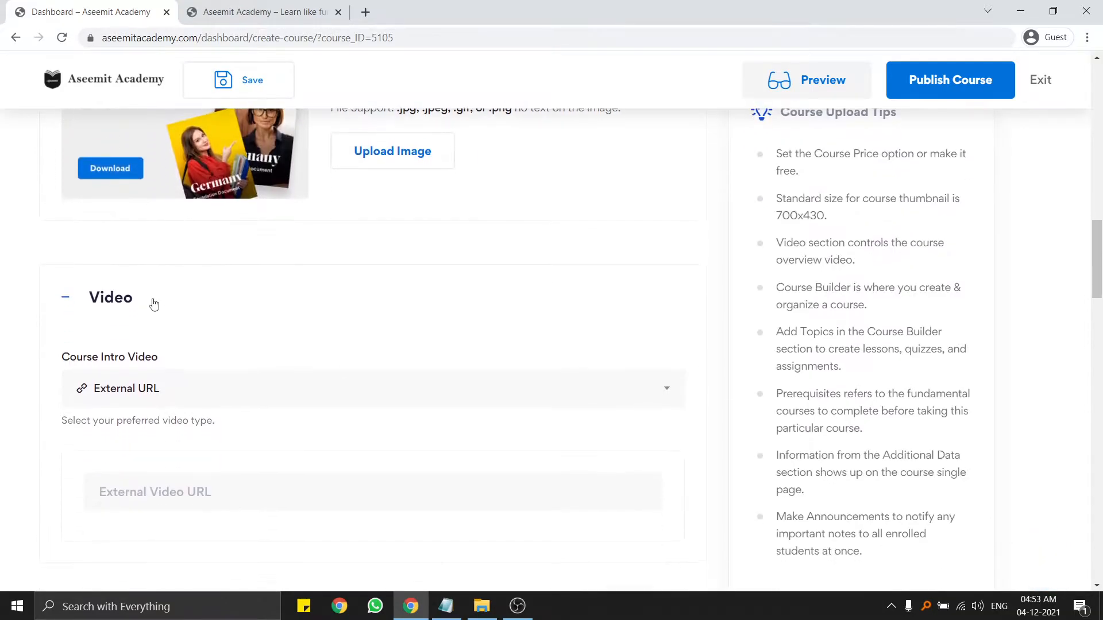
{"action": "scroll", "coordinate": [146, 293], "scroll_direction": "down", "scroll_amount": 1}
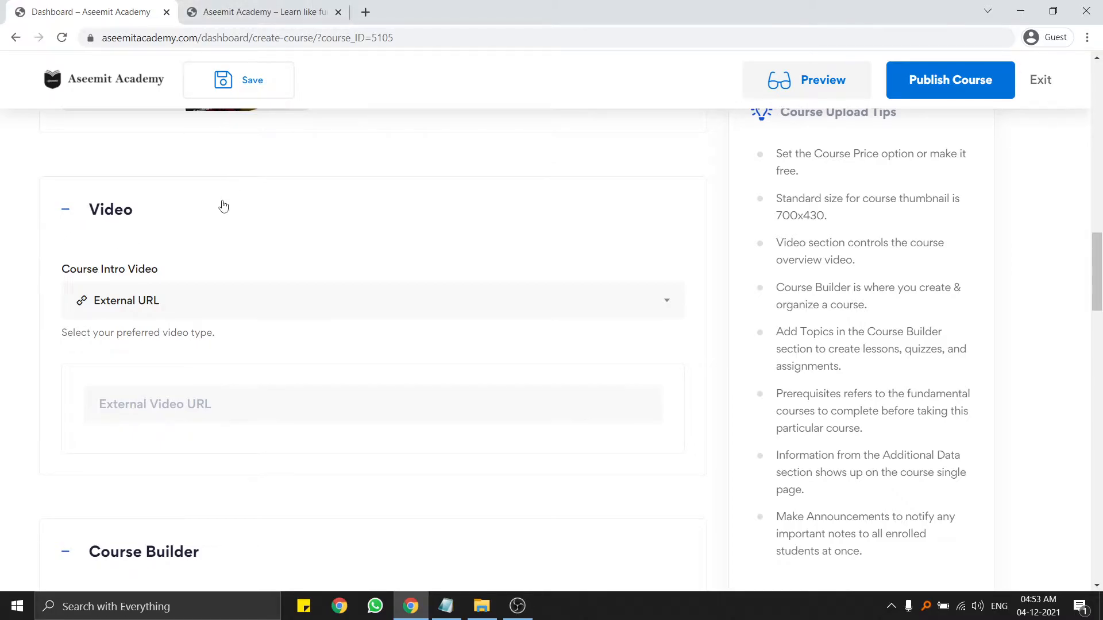
{"action": "scroll", "coordinate": [184, 259], "scroll_direction": "down", "scroll_amount": 1}
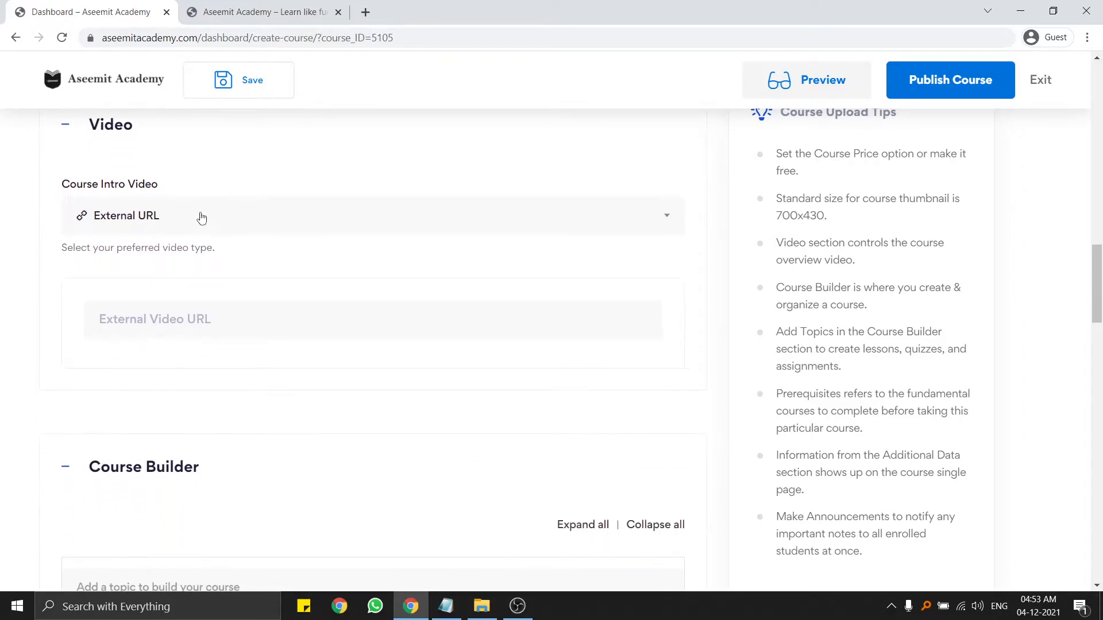
{"action": "left_click", "coordinate": [201, 217]}
{"action": "left_click", "coordinate": [200, 217]}
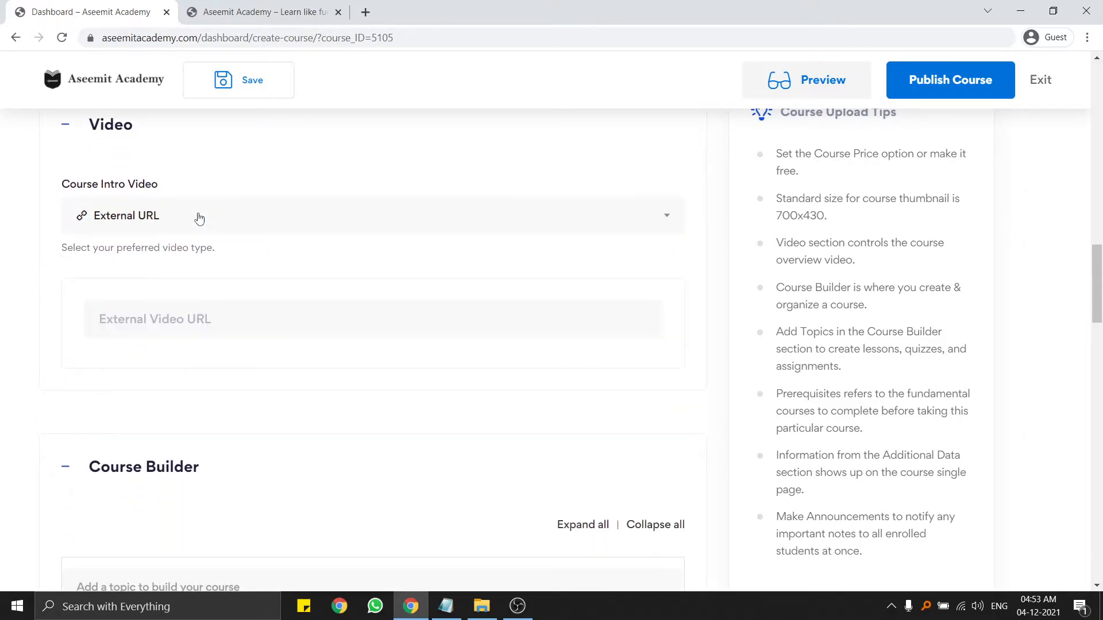
{"action": "left_click", "coordinate": [163, 227]}
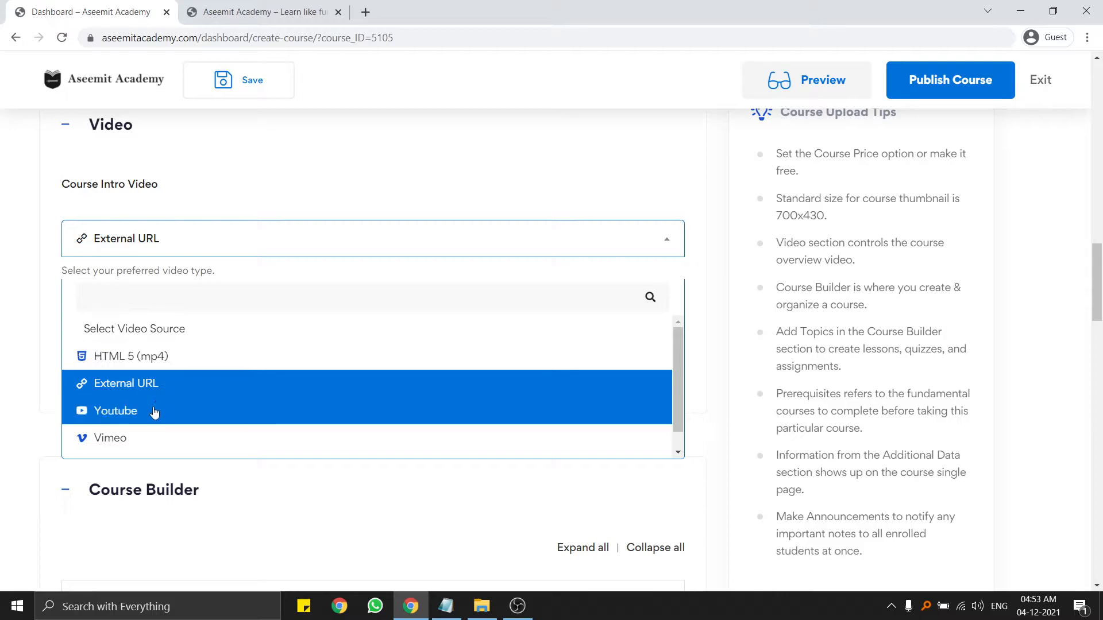
{"action": "left_click", "coordinate": [150, 411]}
Switch the intro video source from Youtube to HTML 5 (mp4).
{"action": "left_click", "coordinate": [132, 316]}
{"action": "left_click", "coordinate": [154, 229]}
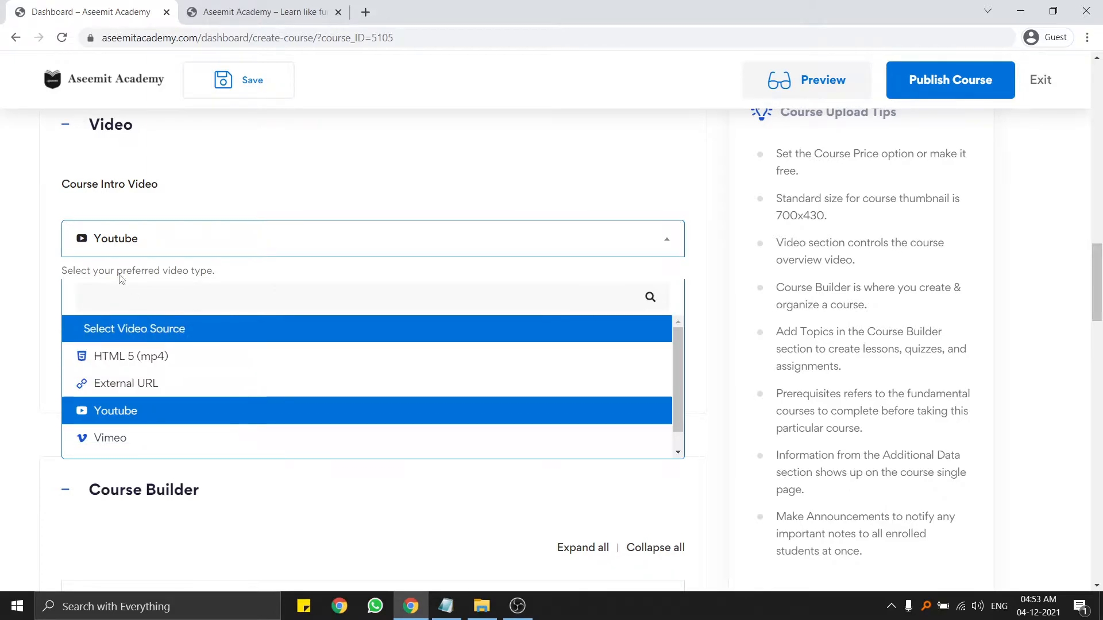
{"action": "left_click", "coordinate": [118, 247]}
{"action": "left_click", "coordinate": [139, 226]}
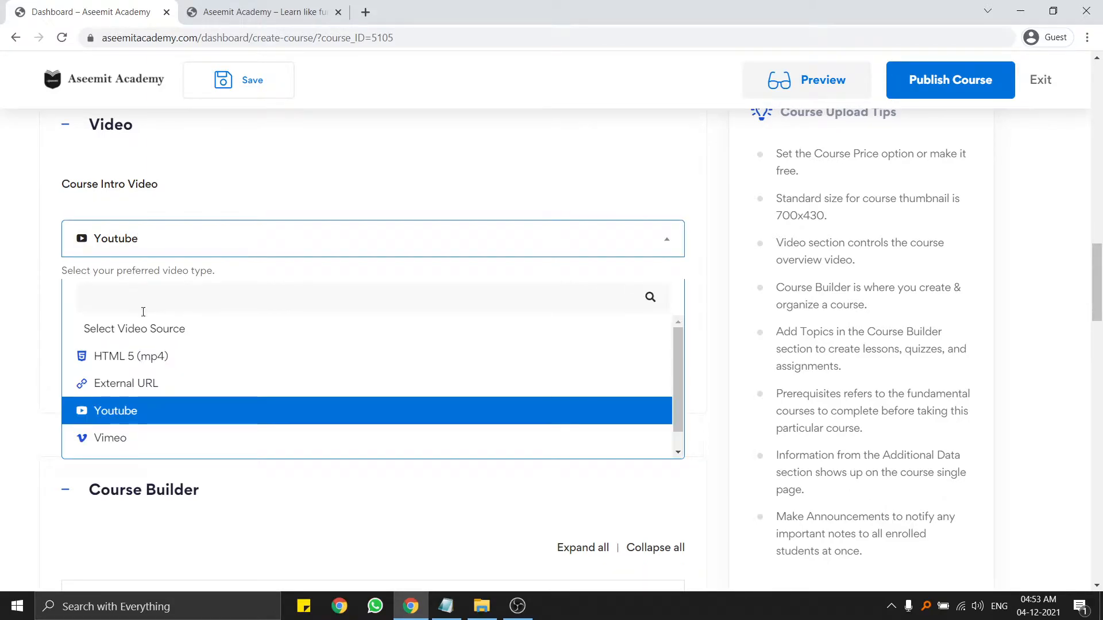
{"action": "left_click", "coordinate": [142, 366]}
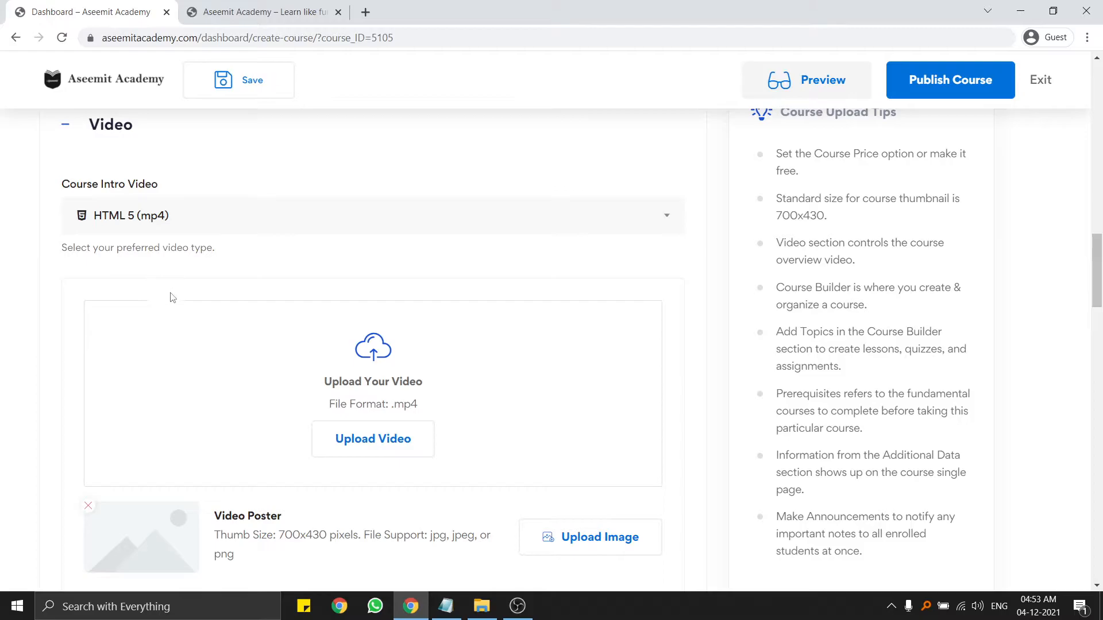
{"action": "scroll", "coordinate": [298, 302], "scroll_direction": "down", "scroll_amount": 1}
Drag Introduction.mp4 into the media library, preview it, and use it as the intro video.
{"action": "left_click", "coordinate": [362, 353]}
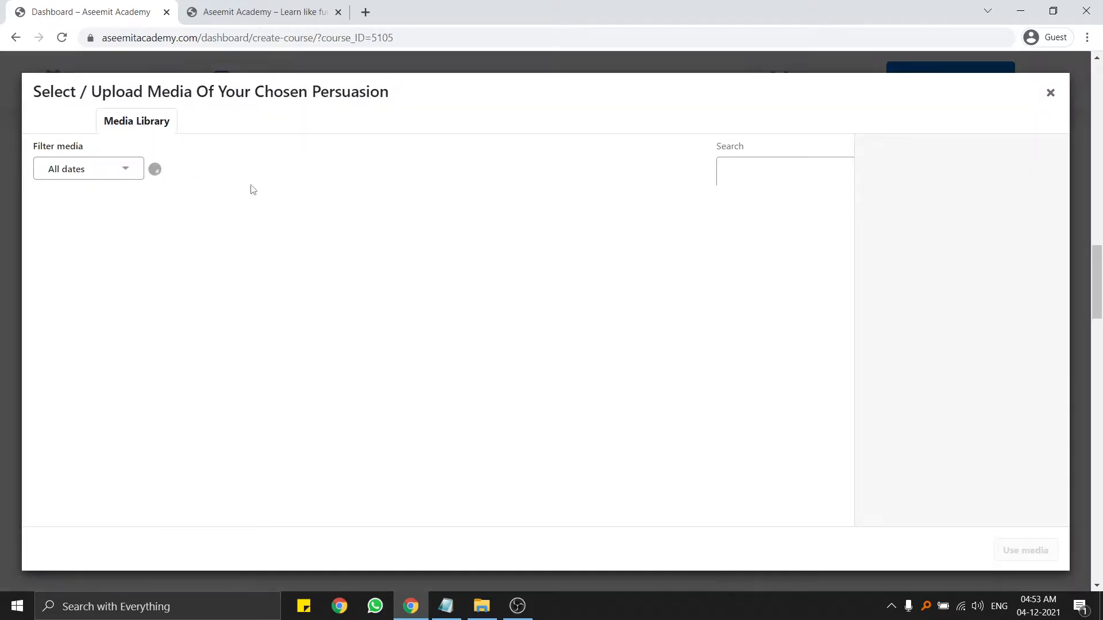
{"action": "left_click", "coordinate": [481, 606]}
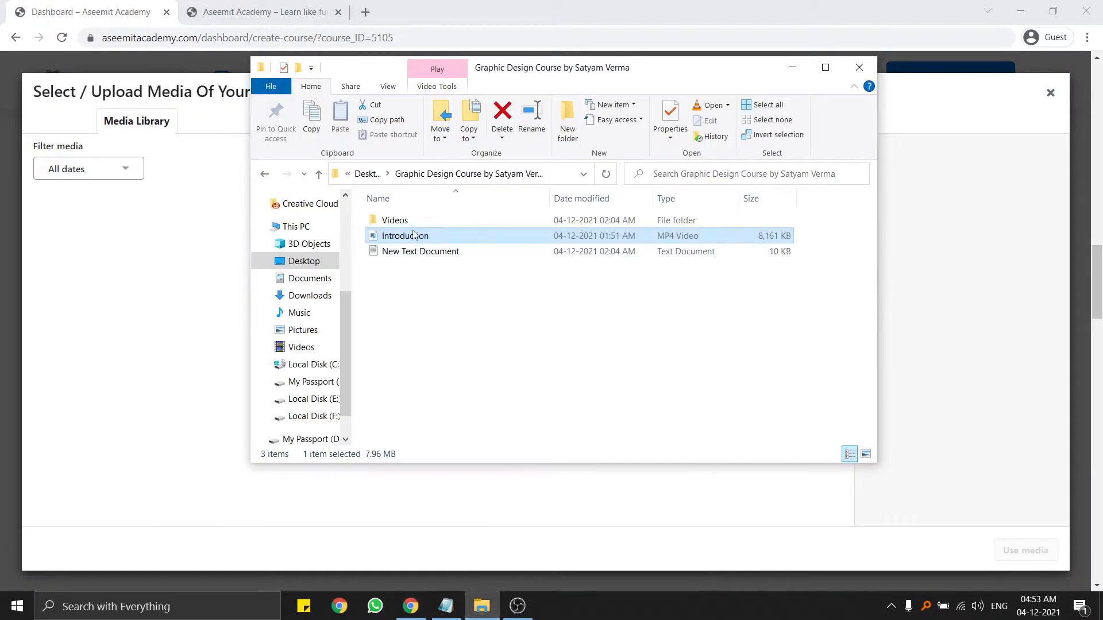
{"action": "left_click_drag", "start_coordinate": [414, 236], "coordinate": [192, 282]}
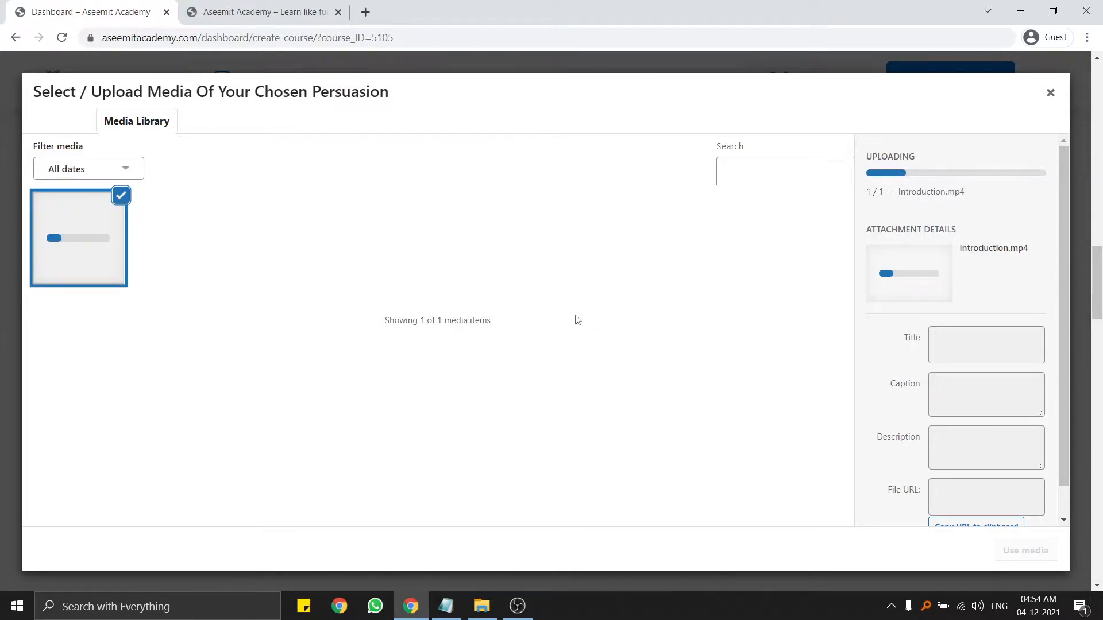
{"action": "scroll", "coordinate": [956, 352], "scroll_direction": "down", "scroll_amount": 1}
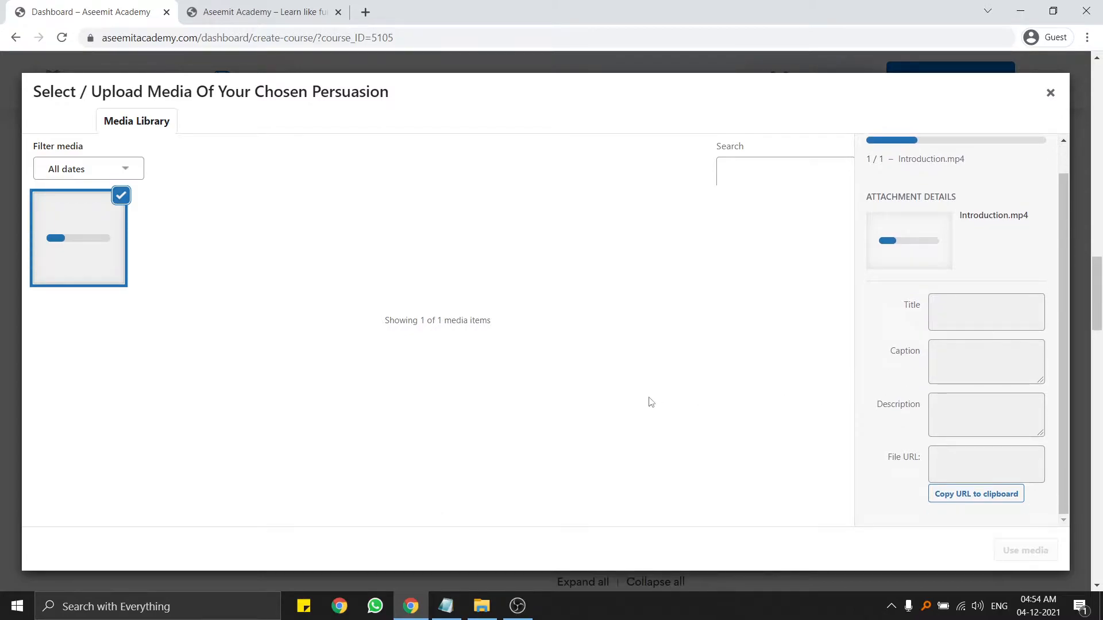
{"action": "scroll", "coordinate": [651, 402], "scroll_direction": "up", "scroll_amount": 5}
{"action": "scroll", "coordinate": [783, 340], "scroll_direction": "up", "scroll_amount": 10}
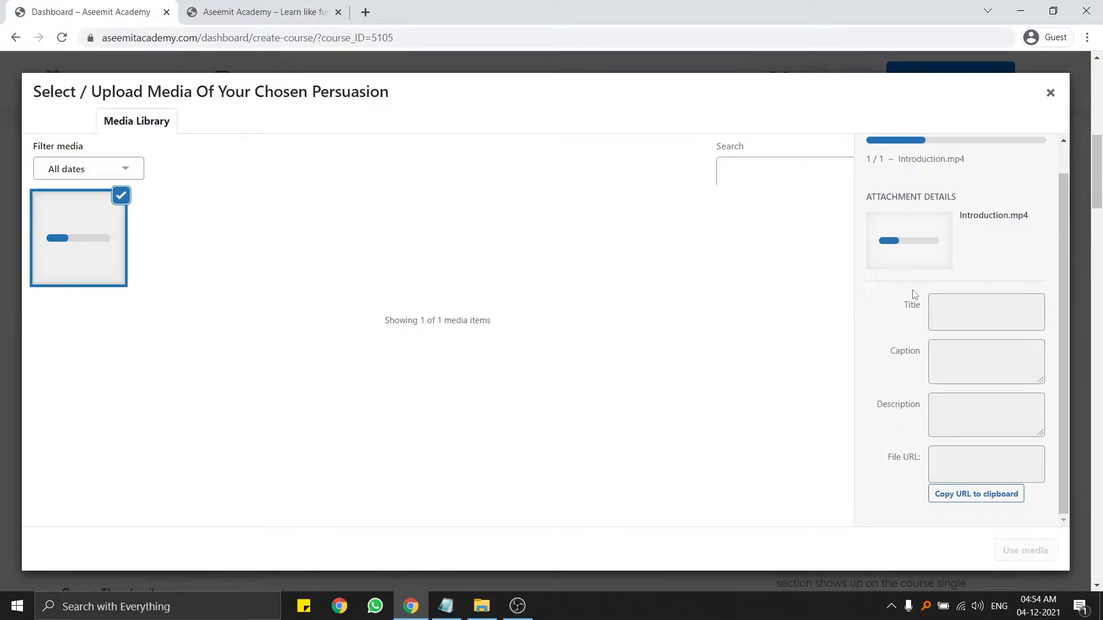
{"action": "scroll", "coordinate": [1060, 230], "scroll_direction": "up", "scroll_amount": 1}
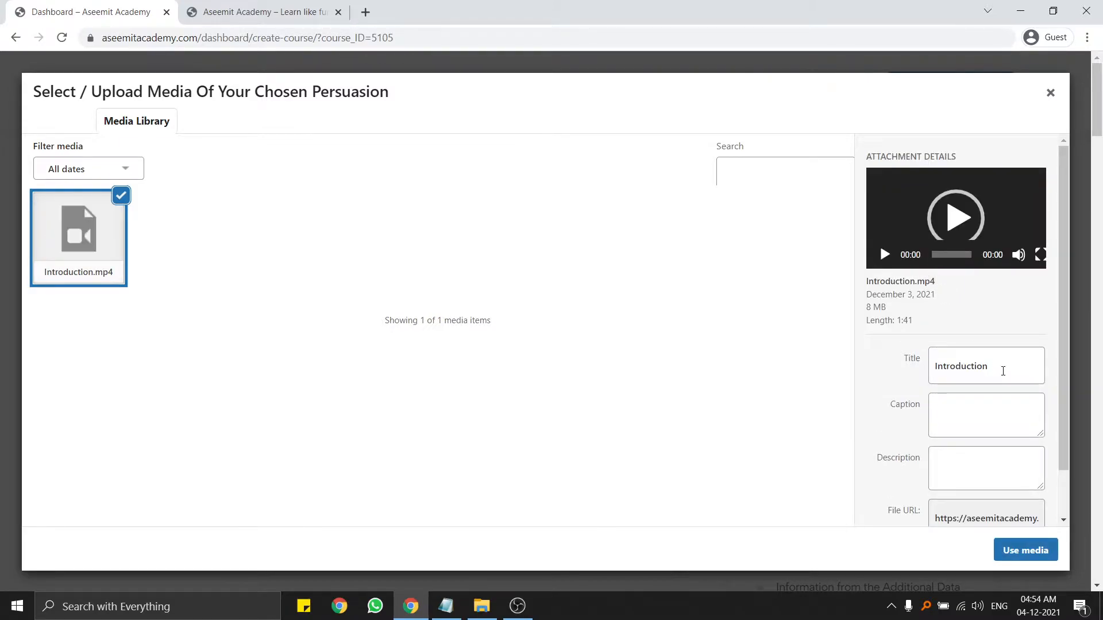
{"action": "left_click", "coordinate": [963, 221]}
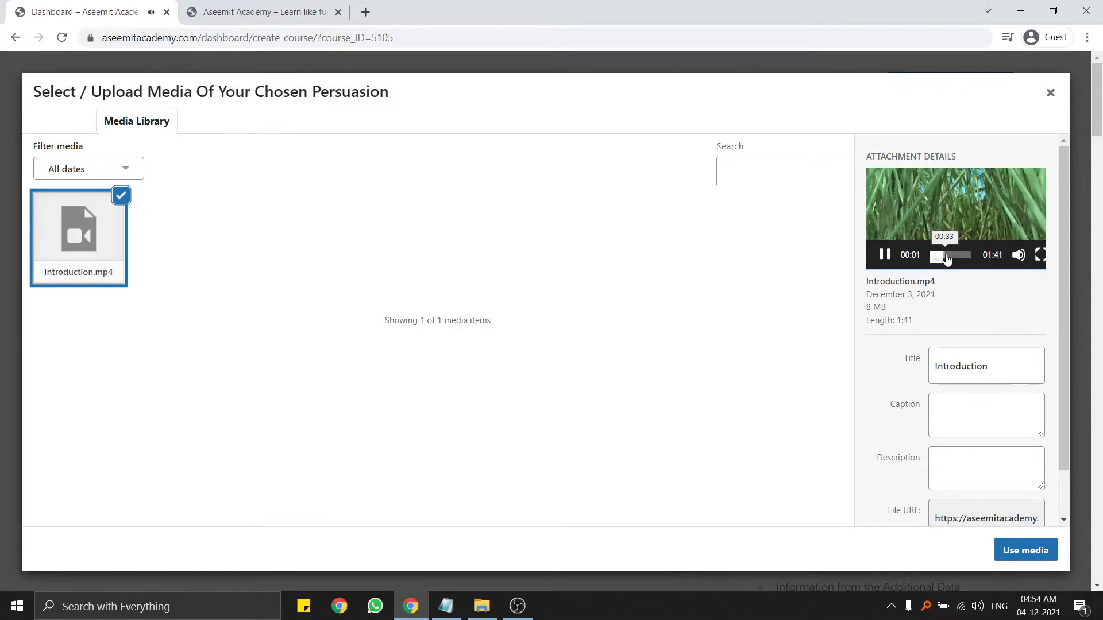
{"action": "left_click", "coordinate": [953, 256]}
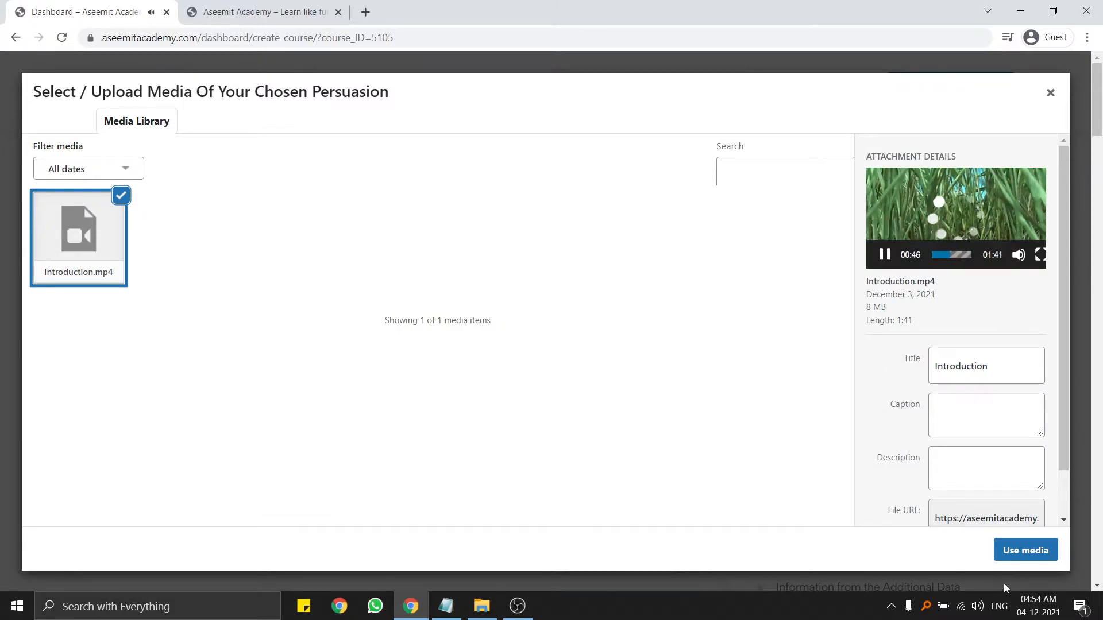
{"action": "left_click", "coordinate": [1038, 555]}
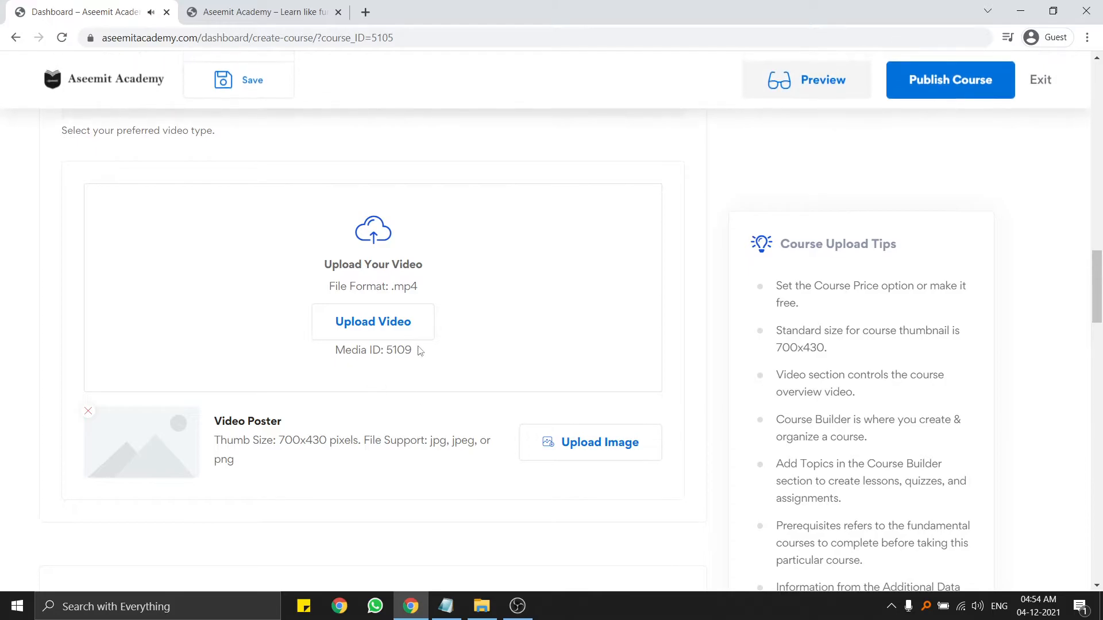
Pick kjkjhk-1.png from the media library as the Video Poster image.
{"action": "scroll", "coordinate": [280, 447], "scroll_direction": "down", "scroll_amount": 2}
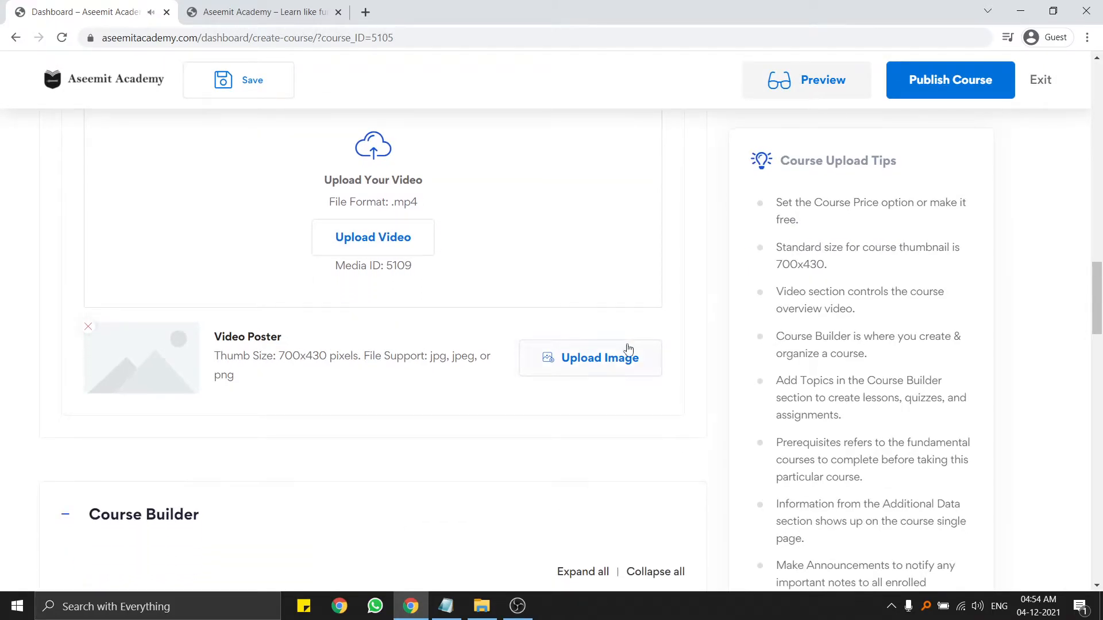
{"action": "scroll", "coordinate": [320, 364], "scroll_direction": "down", "scroll_amount": 4}
{"action": "scroll", "coordinate": [357, 373], "scroll_direction": "up", "scroll_amount": 8}
{"action": "scroll", "coordinate": [356, 374], "scroll_direction": "up", "scroll_amount": 2}
{"action": "scroll", "coordinate": [182, 360], "scroll_direction": "down", "scroll_amount": 5}
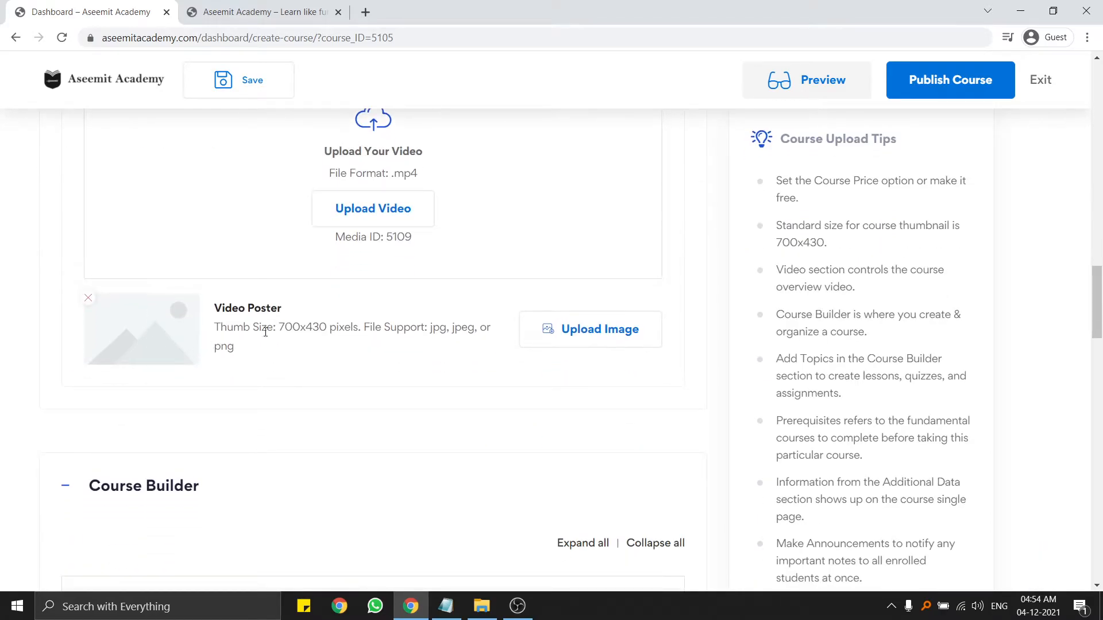
{"action": "left_click", "coordinate": [571, 338]}
{"action": "left_click", "coordinate": [176, 280]}
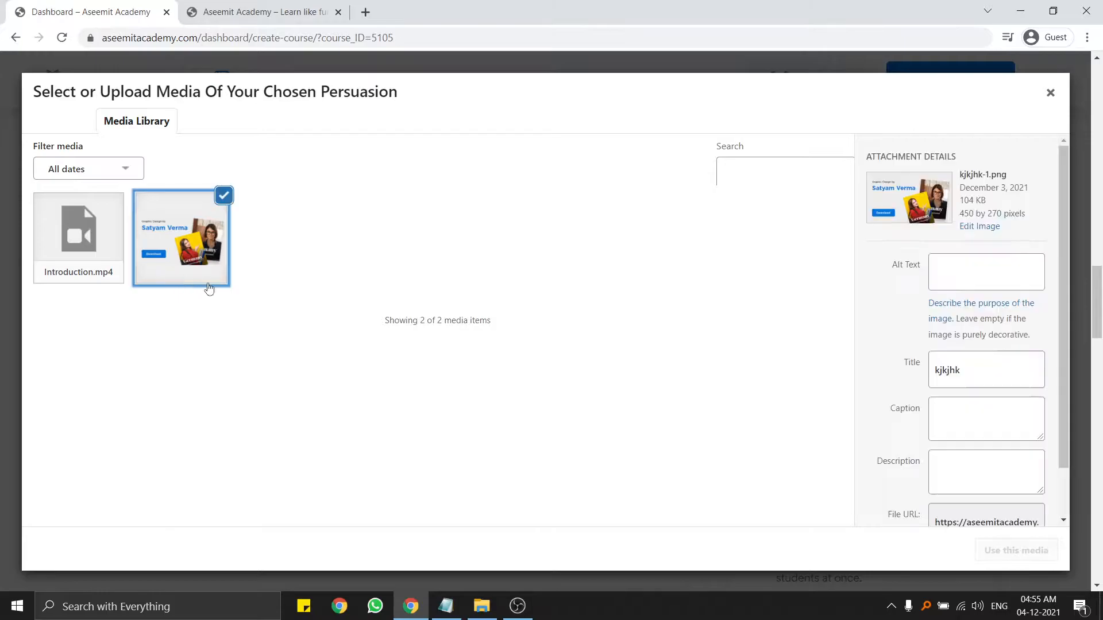
{"action": "left_click", "coordinate": [1014, 549]}
{"action": "scroll", "coordinate": [443, 398], "scroll_direction": "up", "scroll_amount": 7}
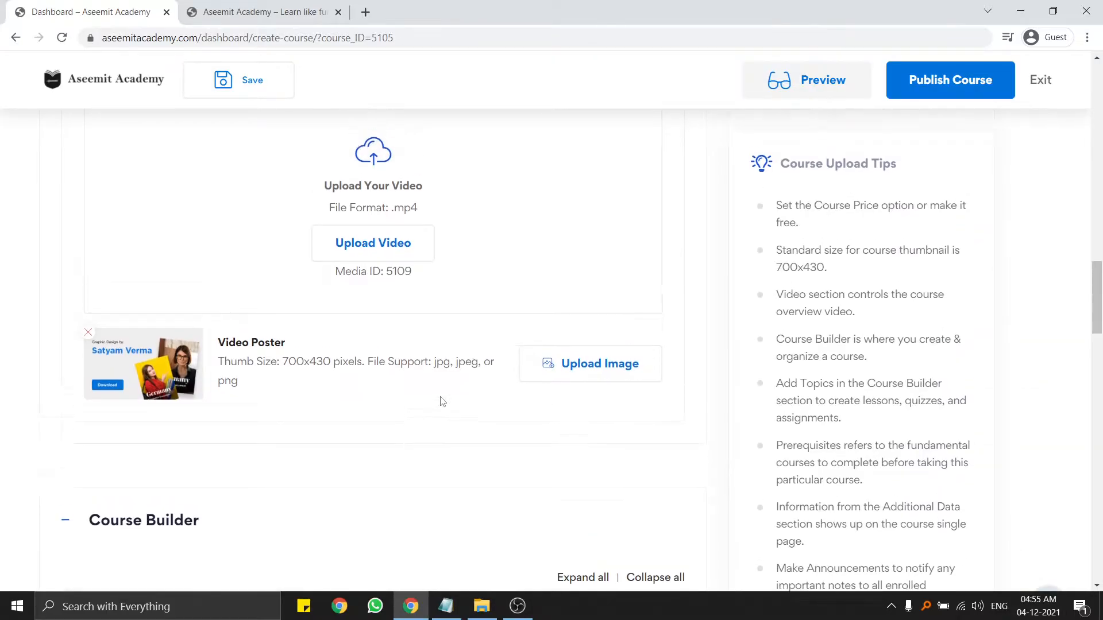
{"action": "scroll", "coordinate": [440, 389], "scroll_direction": "down", "scroll_amount": 4}
{"action": "scroll", "coordinate": [440, 389], "scroll_direction": "down", "scroll_amount": 8}
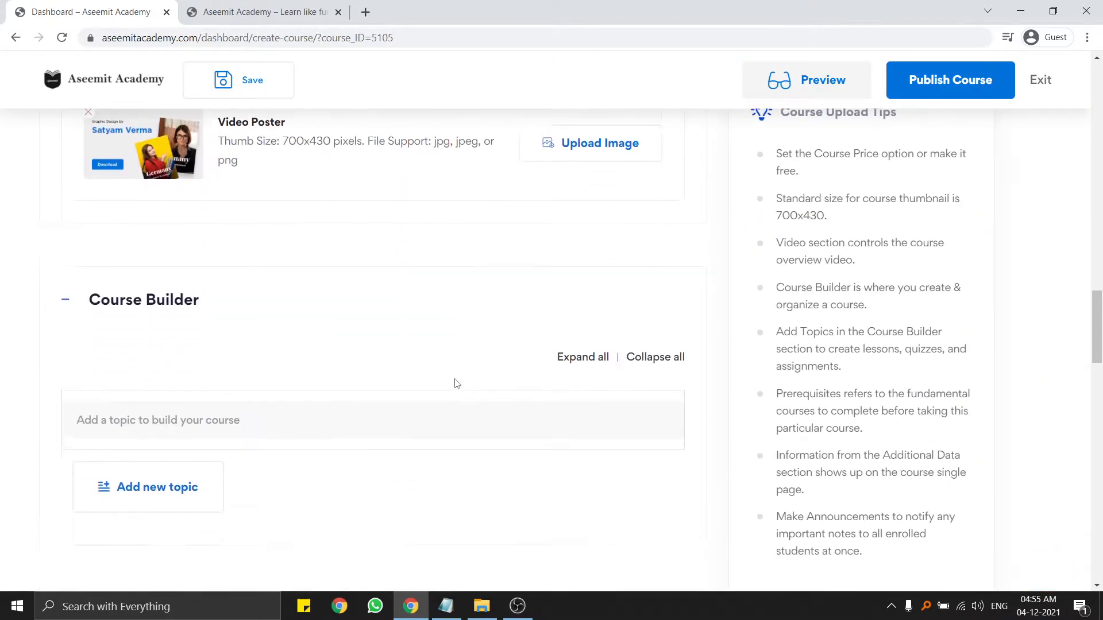
{"action": "scroll", "coordinate": [284, 347], "scroll_direction": "down", "scroll_amount": 1}
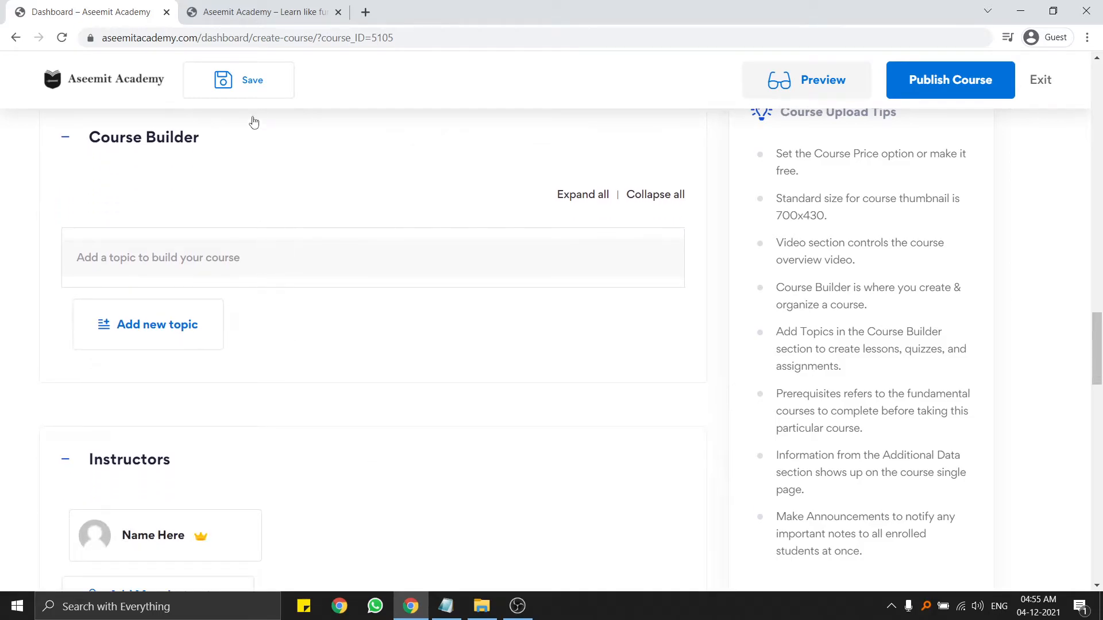
Save the draft with its price, thumbnail, intro video and poster, then scroll down to Course Builder.
{"action": "left_click", "coordinate": [245, 85]}
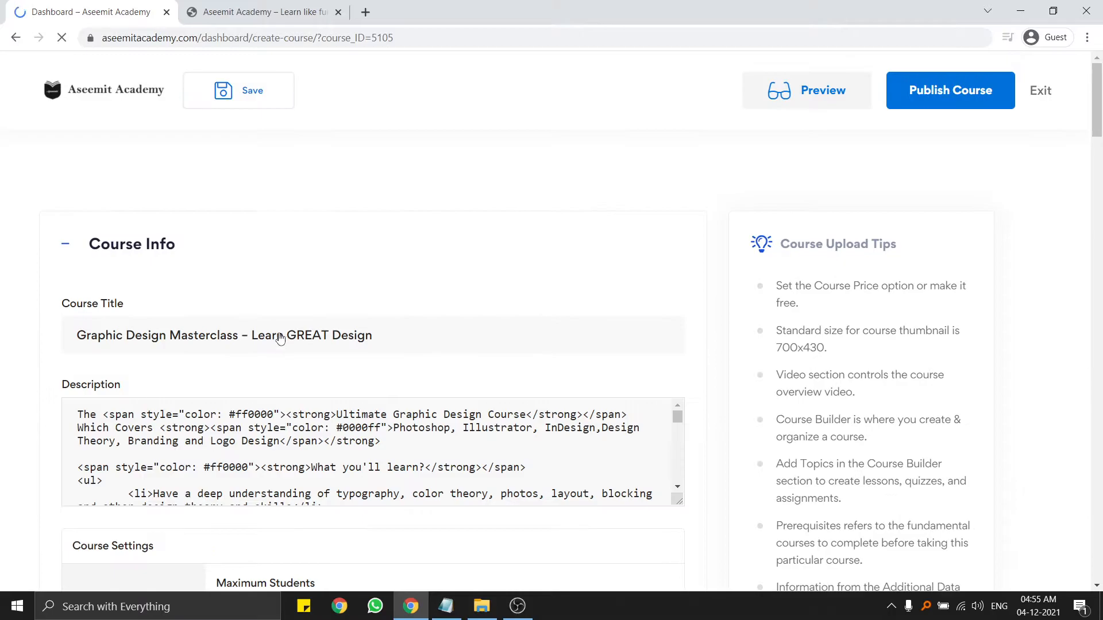
{"action": "scroll", "coordinate": [285, 325], "scroll_direction": "down", "scroll_amount": 12}
{"action": "scroll", "coordinate": [286, 322], "scroll_direction": "down", "scroll_amount": 10}
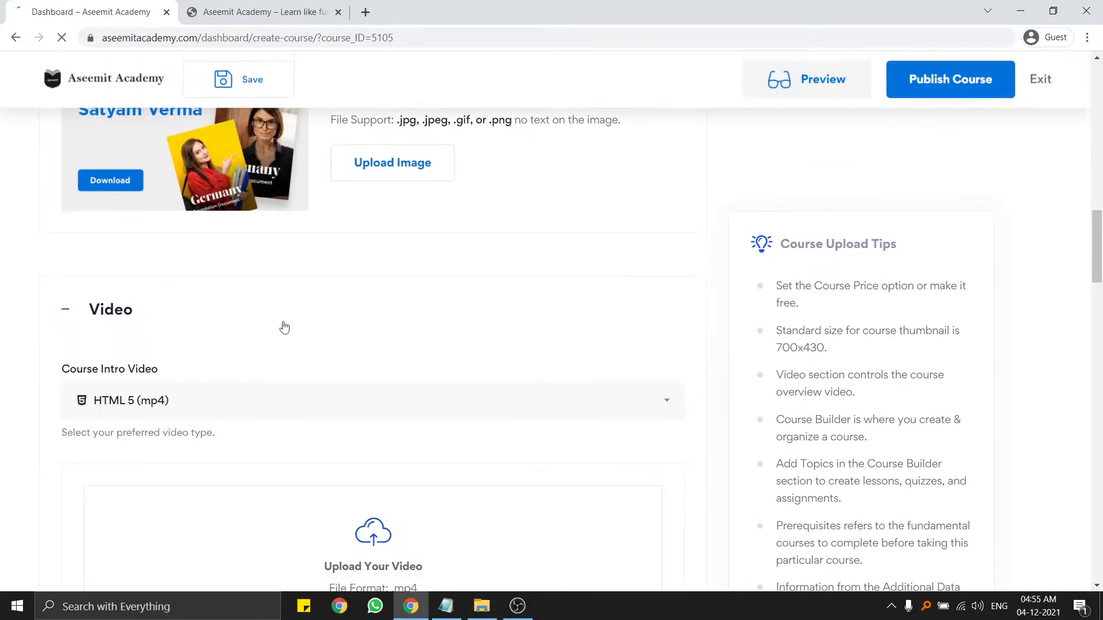
{"action": "scroll", "coordinate": [263, 326], "scroll_direction": "down", "scroll_amount": 4}
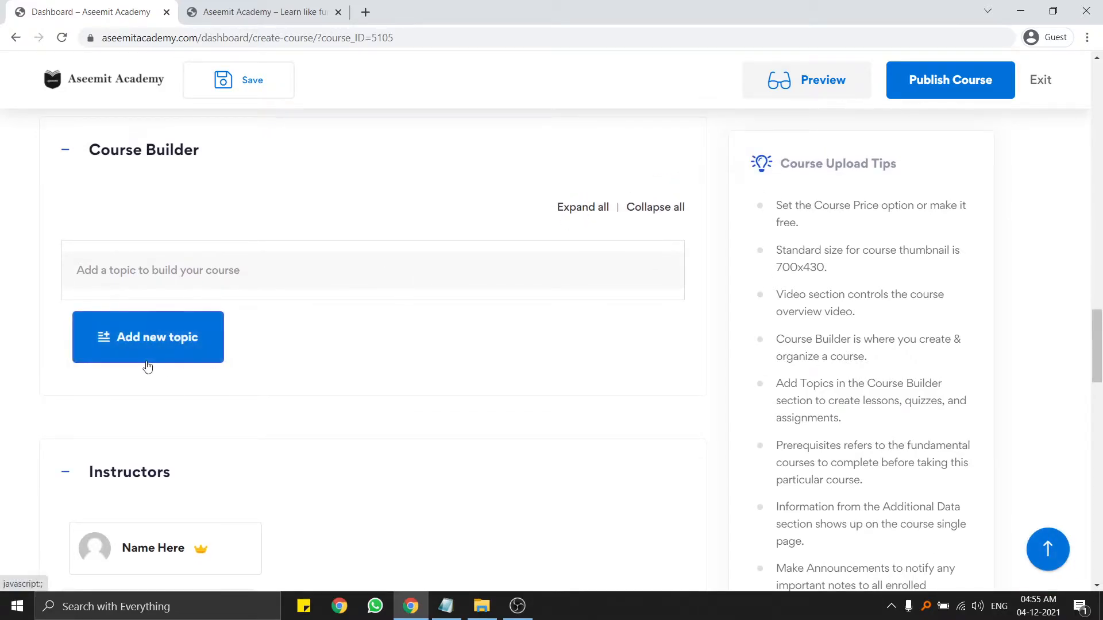
{"action": "scroll", "coordinate": [210, 319], "scroll_direction": "down", "scroll_amount": 2}
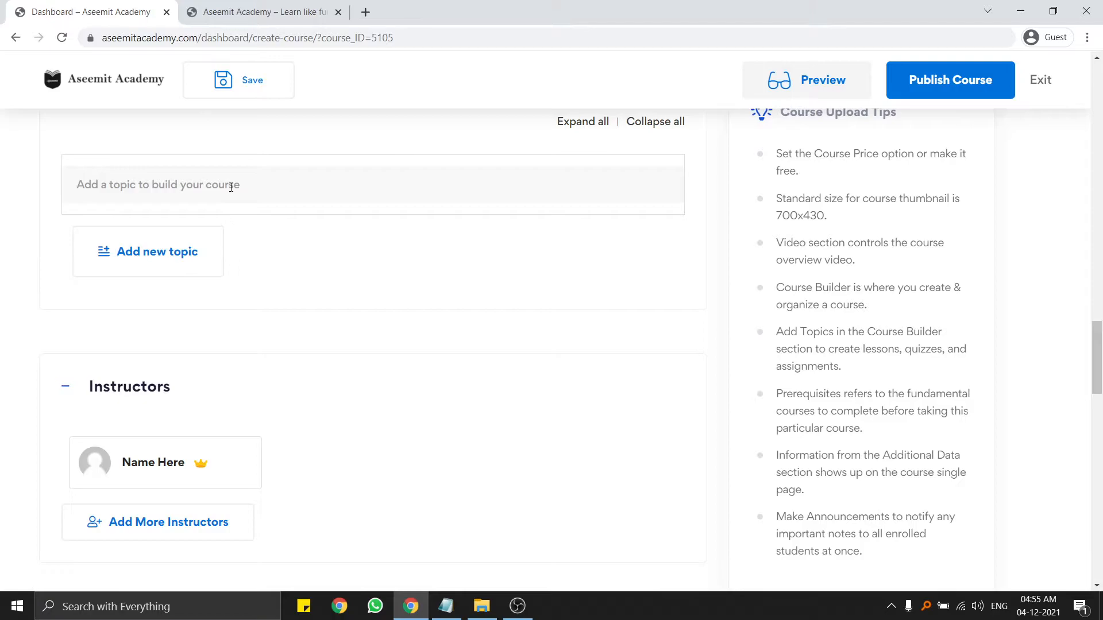
{"action": "scroll", "coordinate": [223, 206], "scroll_direction": "up", "scroll_amount": 2}
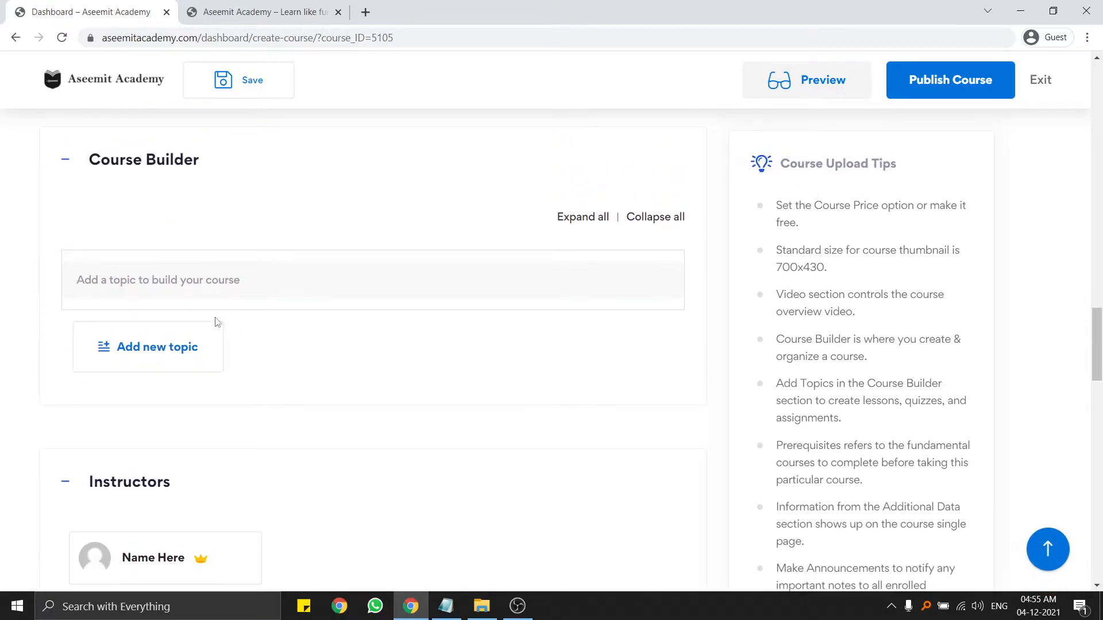
{"action": "left_click_drag", "start_coordinate": [152, 280], "coordinate": [261, 274]}
{"action": "left_click", "coordinate": [290, 274]}
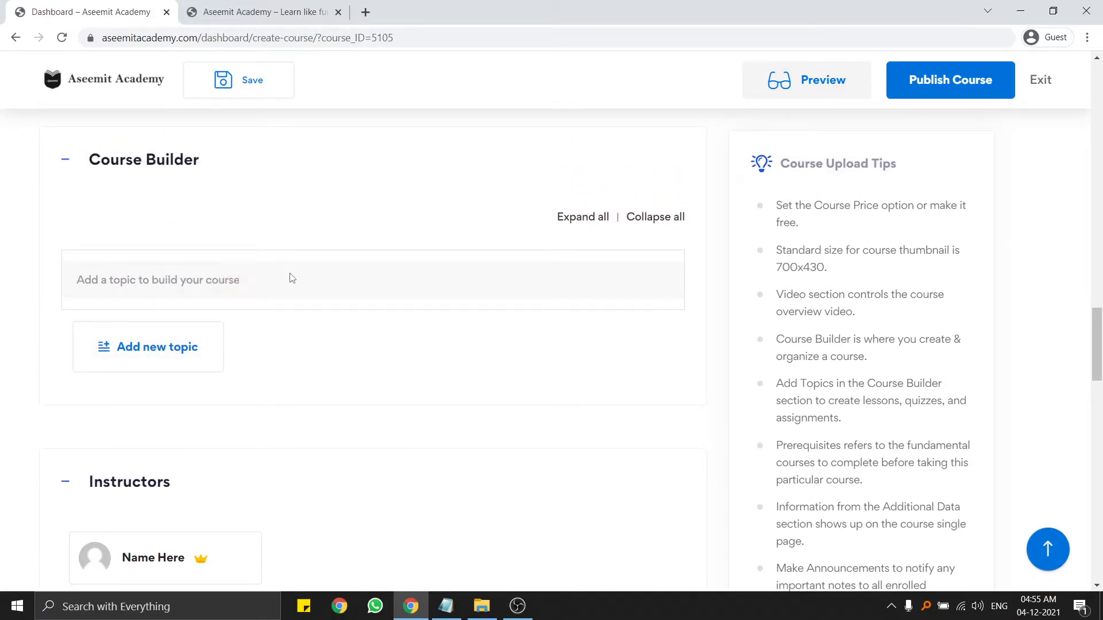
Start a new topic, then copy 'Important! The Course Guide & Downloadable .Zip File!' from the Notepad outline.
{"action": "left_click", "coordinate": [173, 352]}
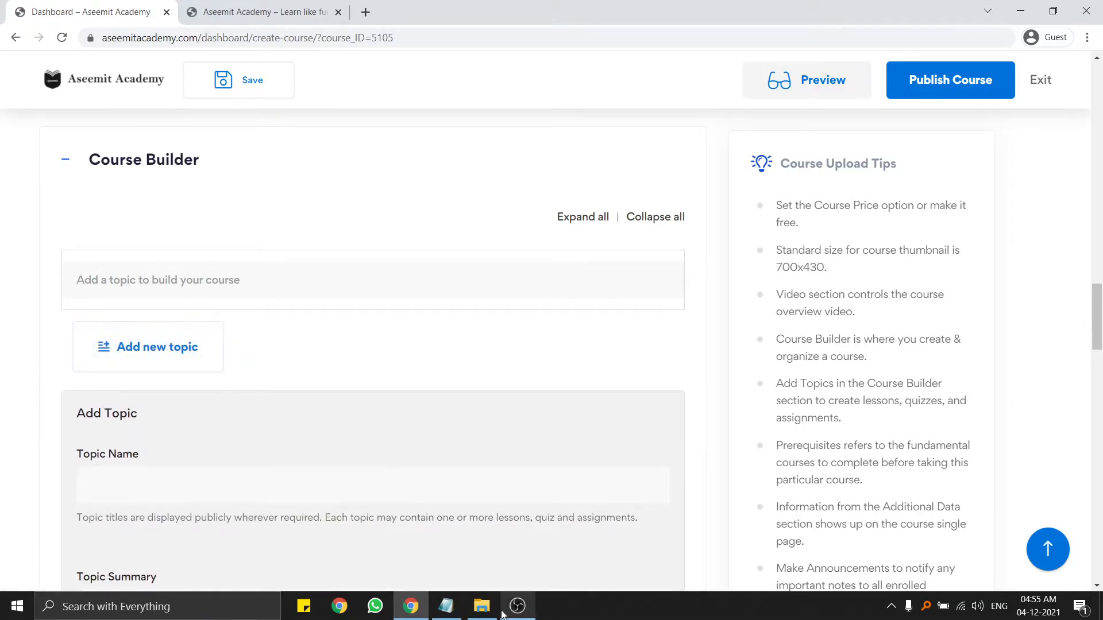
{"action": "left_click_drag", "start_coordinate": [458, 608], "coordinate": [435, 610]}
{"action": "left_click_drag", "start_coordinate": [425, 607], "coordinate": [448, 607]}
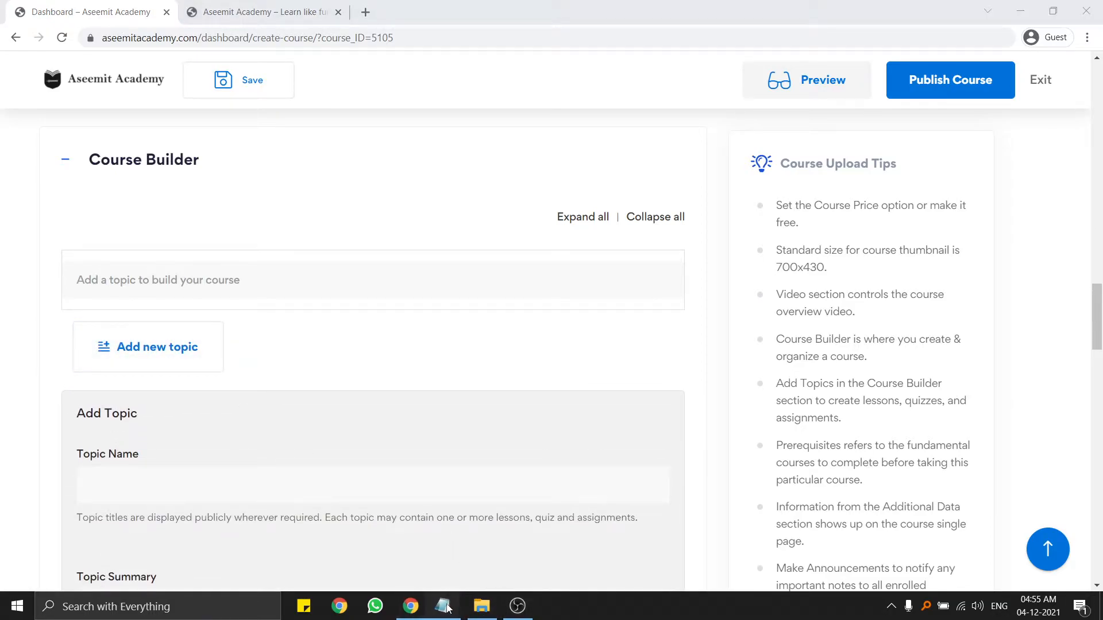
{"action": "left_click", "coordinate": [447, 607]}
{"action": "left_click", "coordinate": [288, 334]}
{"action": "scroll", "coordinate": [288, 334], "scroll_direction": "up", "scroll_amount": 2}
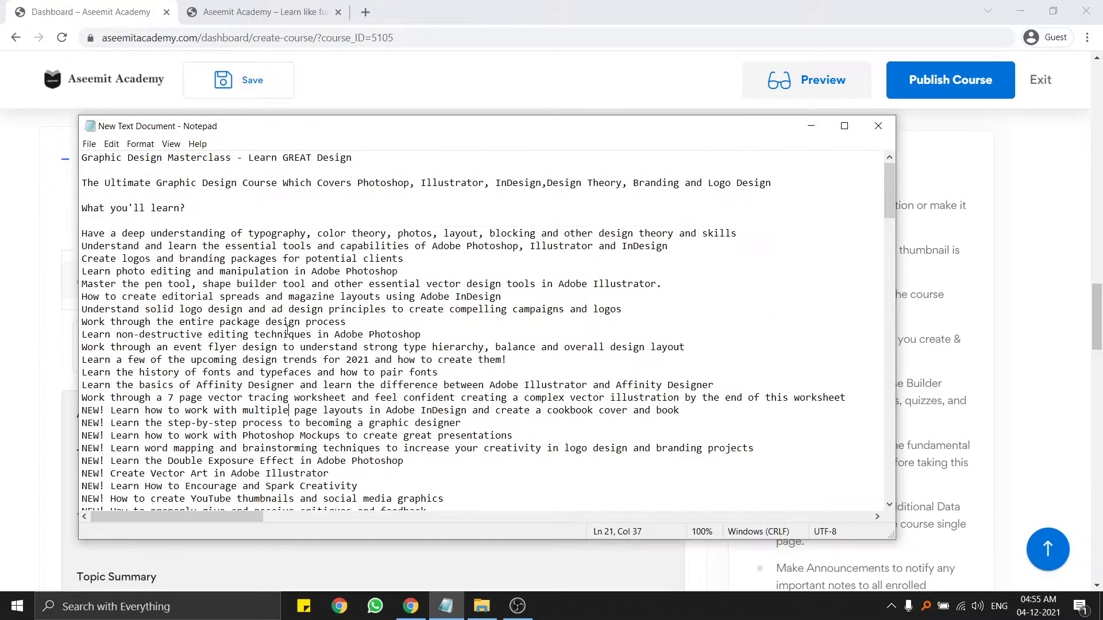
{"action": "scroll", "coordinate": [282, 332], "scroll_direction": "down", "scroll_amount": 10}
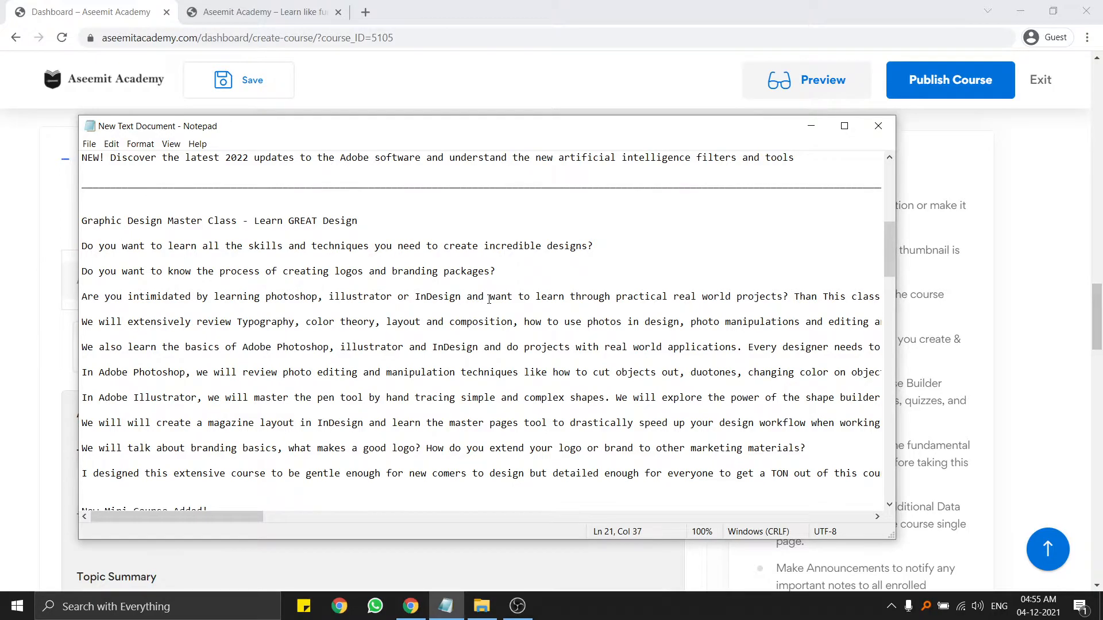
{"action": "scroll", "coordinate": [495, 294], "scroll_direction": "down", "scroll_amount": 6}
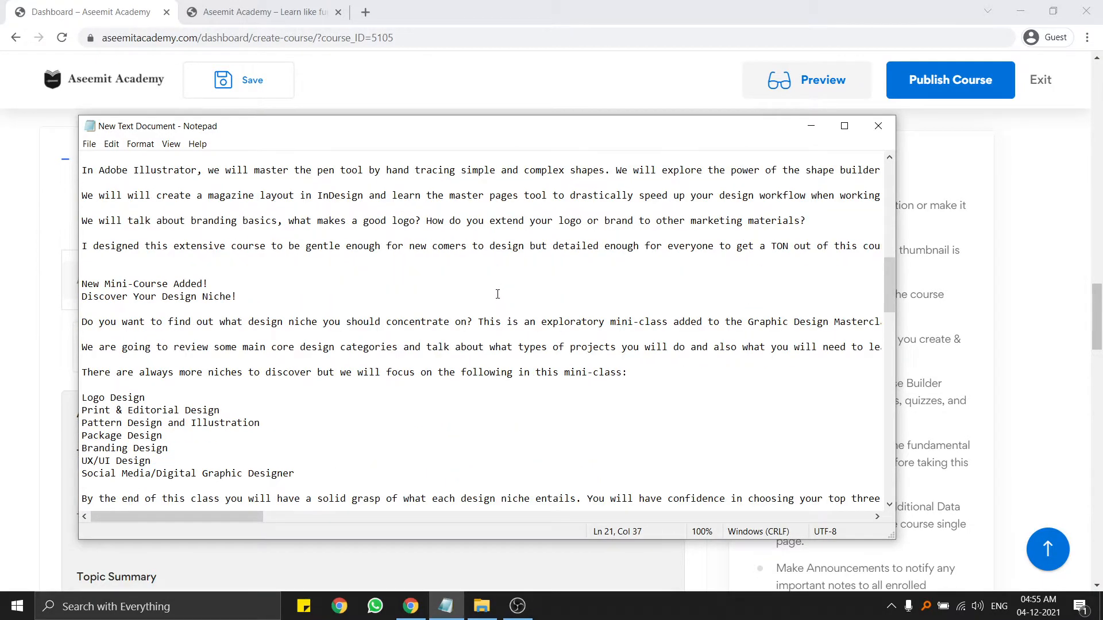
{"action": "scroll", "coordinate": [498, 295], "scroll_direction": "down", "scroll_amount": 5}
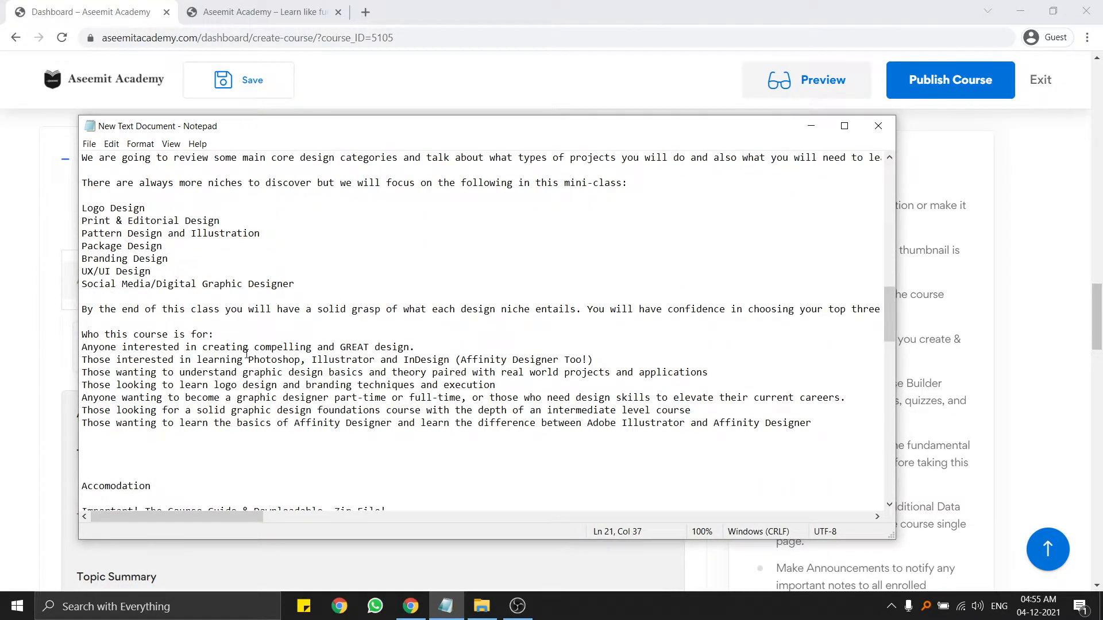
{"action": "scroll", "coordinate": [247, 355], "scroll_direction": "down", "scroll_amount": 6}
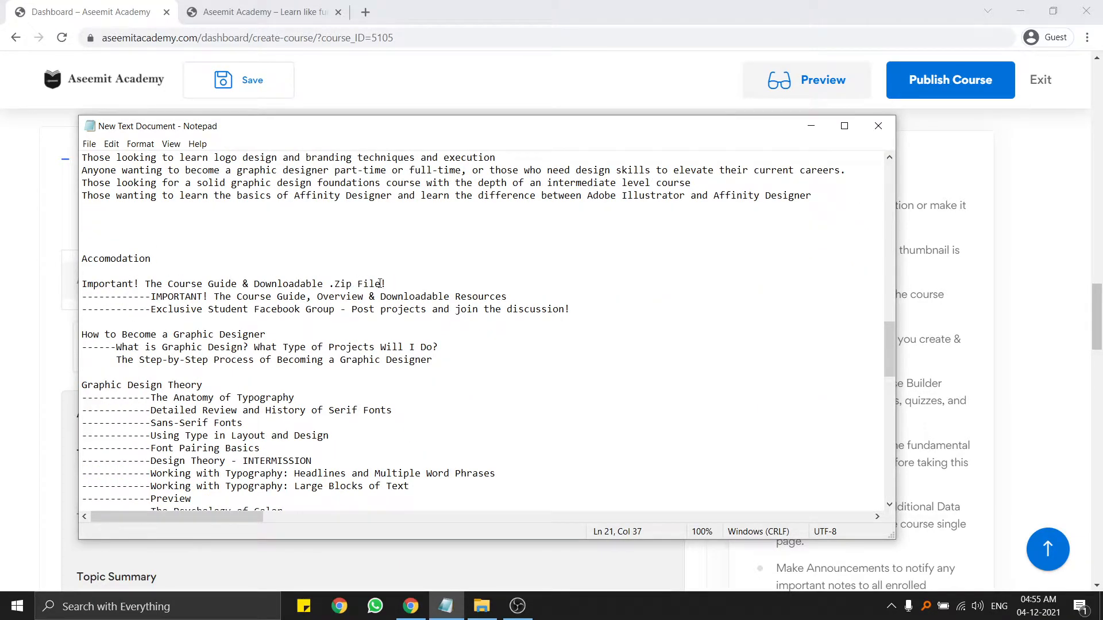
{"action": "left_click_drag", "start_coordinate": [395, 284], "coordinate": [83, 283]}
{"action": "key", "text": "ctrl+c"}
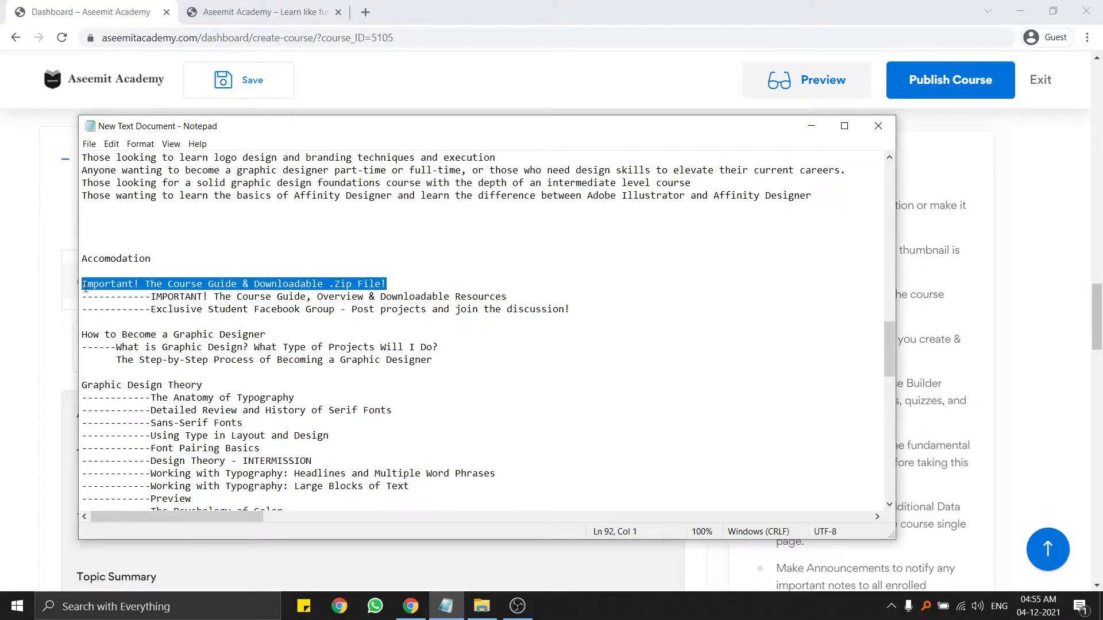
{"action": "left_click", "coordinate": [82, 79]}
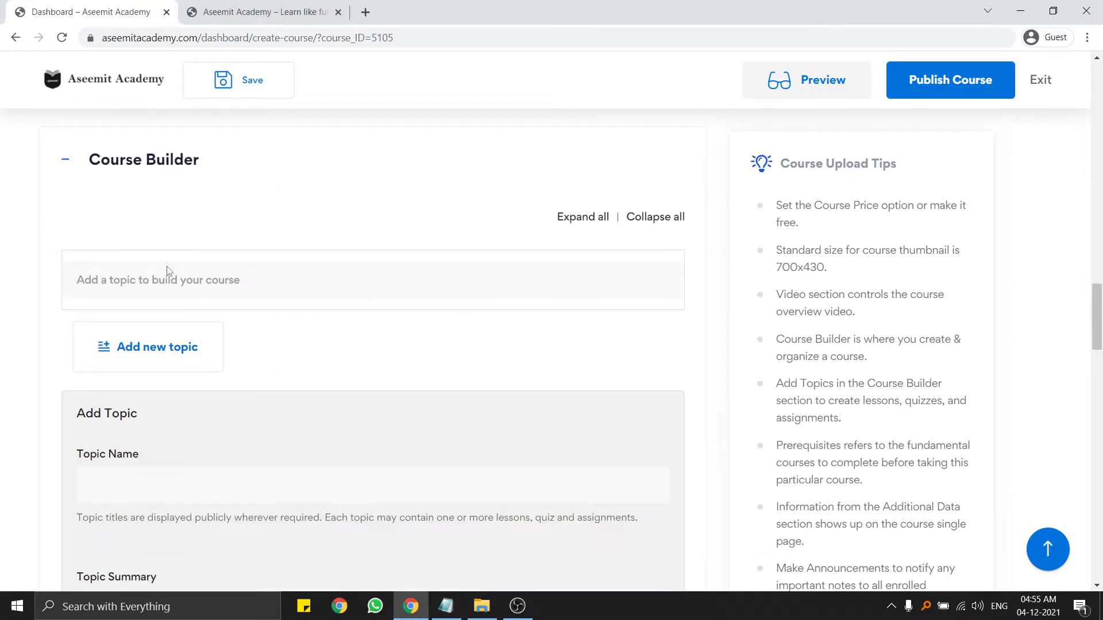
Paste 'Important! The Course Guide & Downloadable .Zip File!' as the new topic's name.
{"action": "left_click", "coordinate": [155, 347]}
{"action": "scroll", "coordinate": [172, 333], "scroll_direction": "down", "scroll_amount": 2}
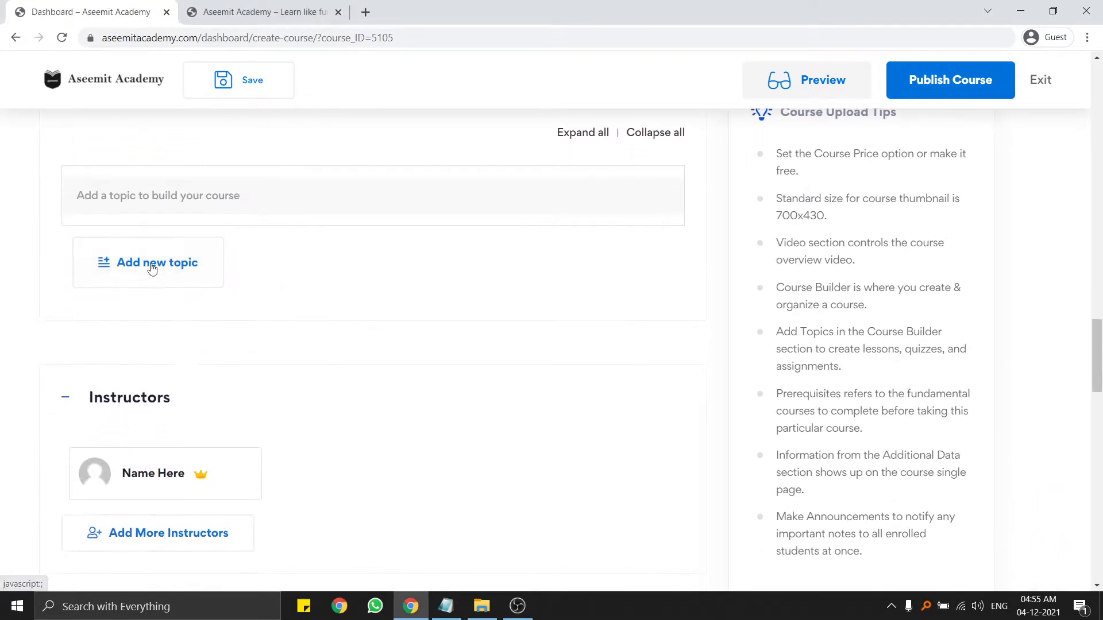
{"action": "left_click", "coordinate": [167, 268]}
{"action": "scroll", "coordinate": [201, 270], "scroll_direction": "down", "scroll_amount": 3}
{"action": "left_click", "coordinate": [165, 227]}
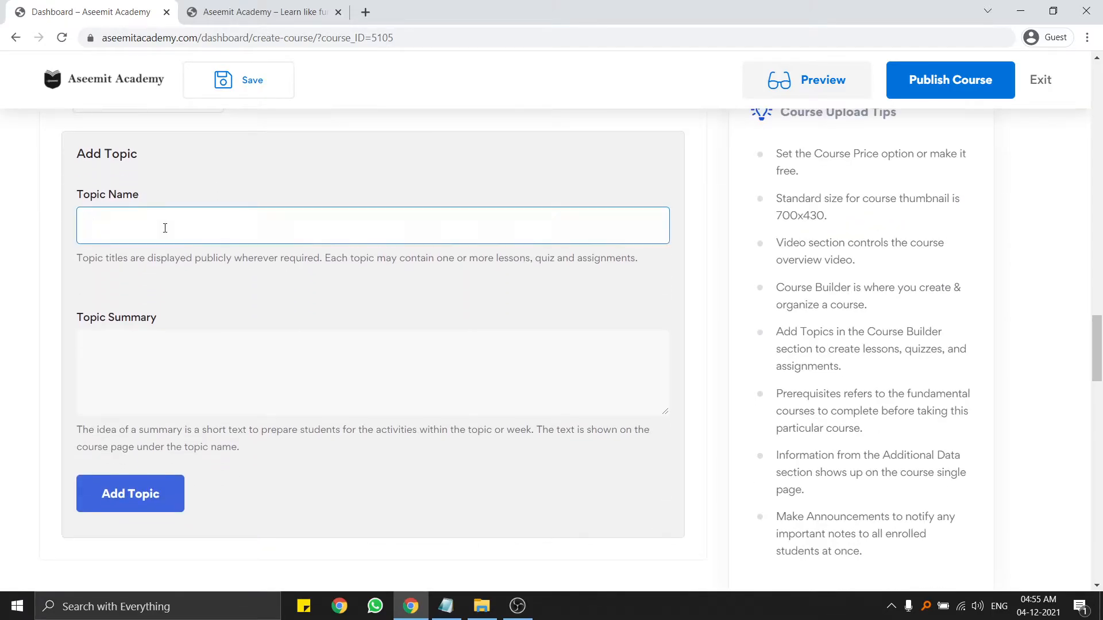
{"action": "key", "text": "ctrl+v"}
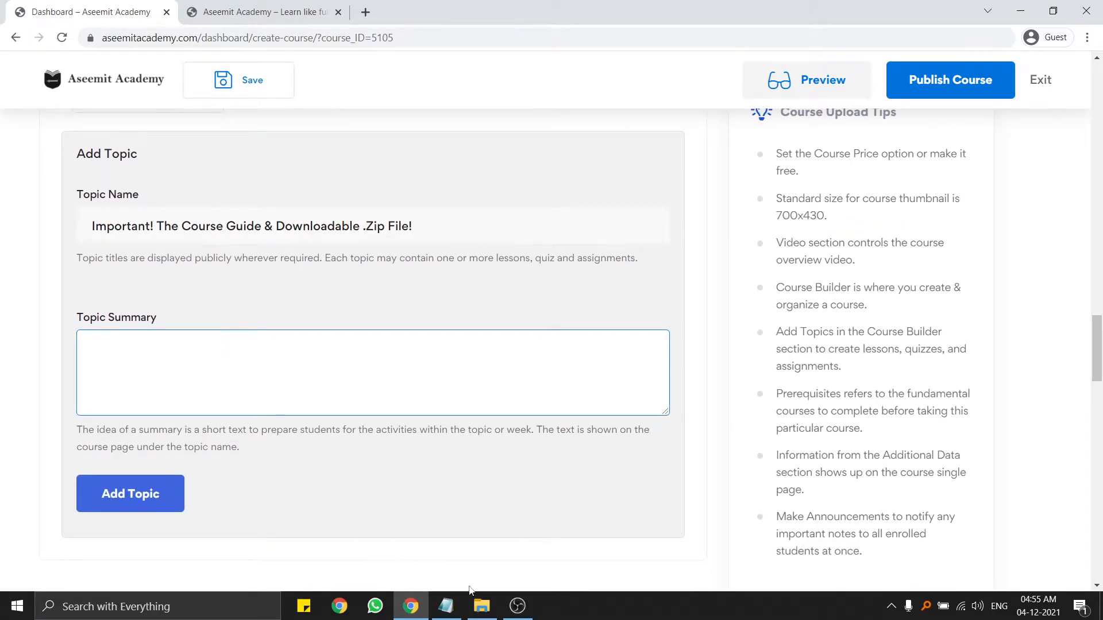
Copy the two resource lines from the Notepad outline into the Topic Summary.
{"action": "left_click", "coordinate": [481, 608]}
{"action": "mouse_move", "coordinate": [480, 615]}
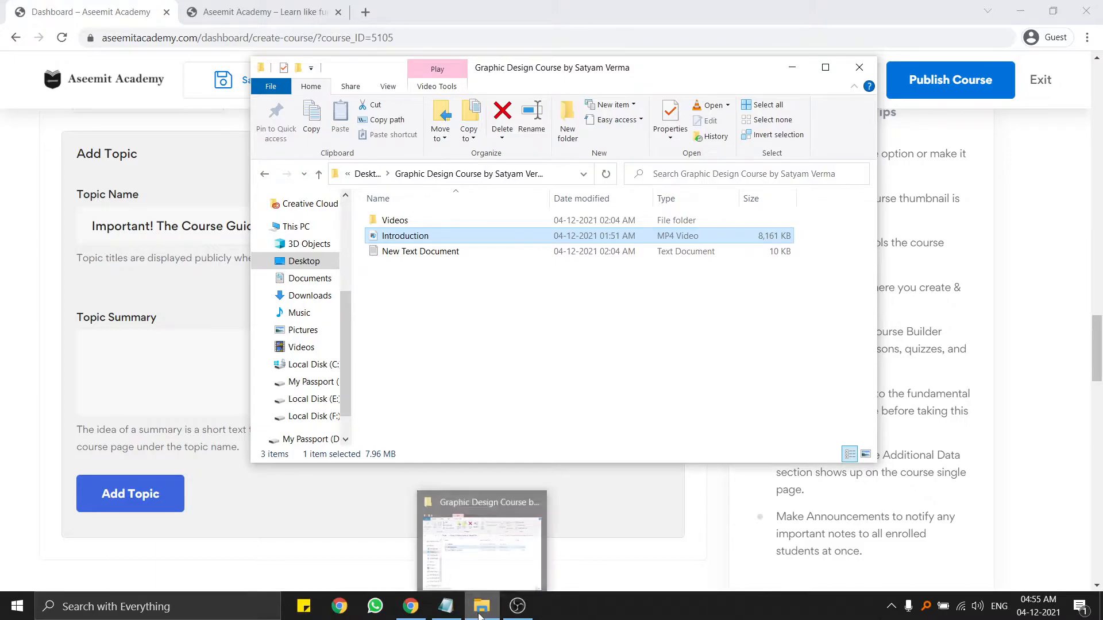
{"action": "left_click", "coordinate": [446, 606]}
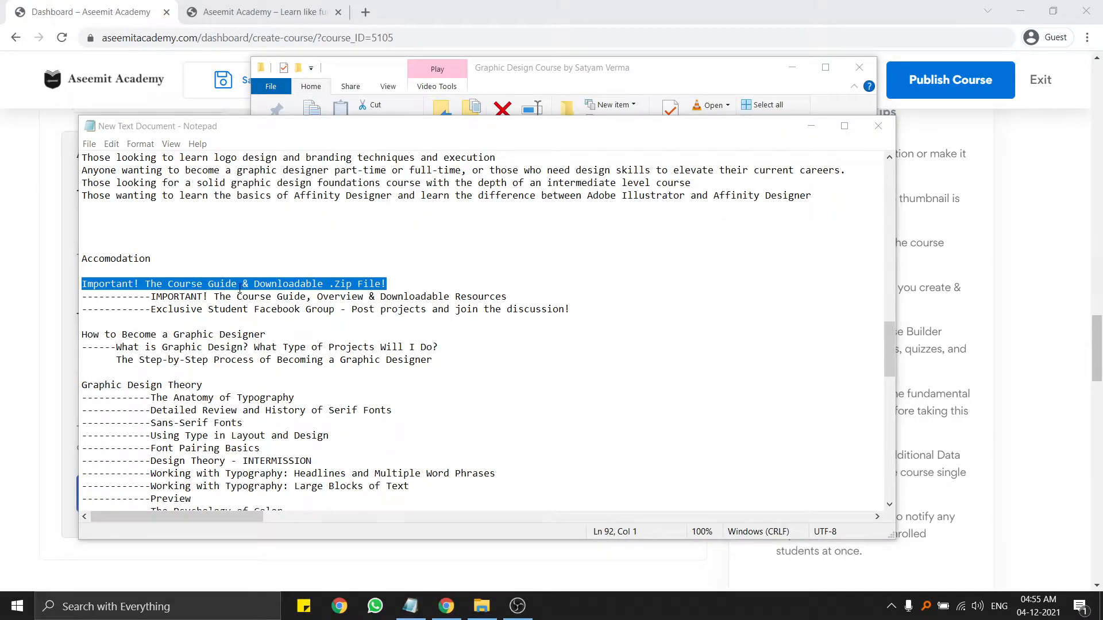
{"action": "left_click_drag", "start_coordinate": [574, 311], "coordinate": [79, 300]}
{"action": "key", "text": "ctrl+c"}
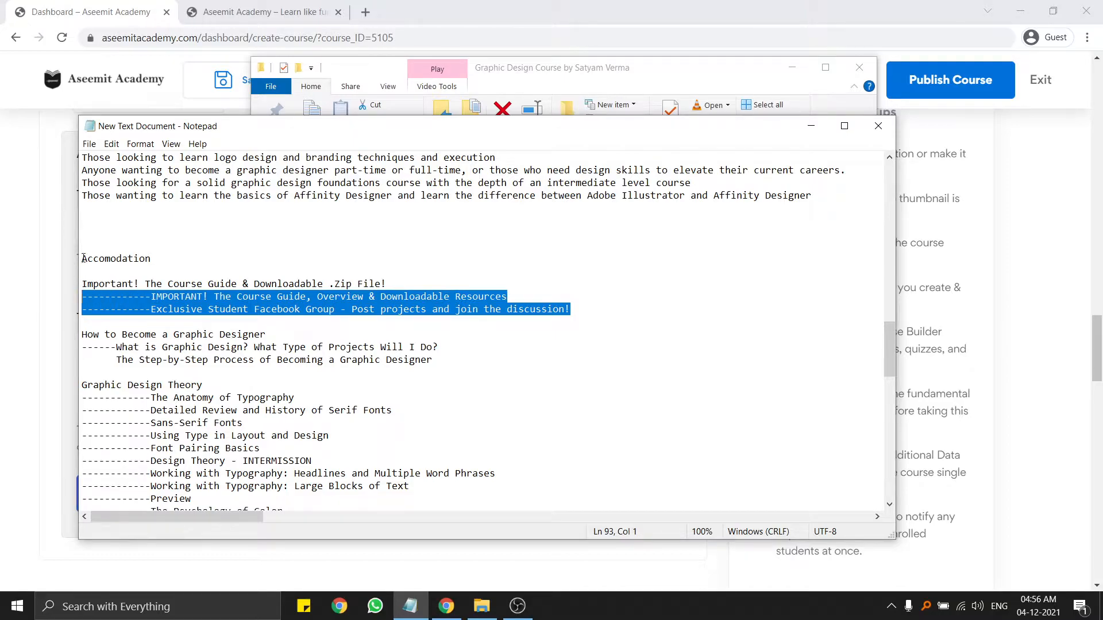
{"action": "key", "text": "alt+Tab"}
{"action": "left_click", "coordinate": [189, 339]}
{"action": "key", "text": "ctrl+v"}
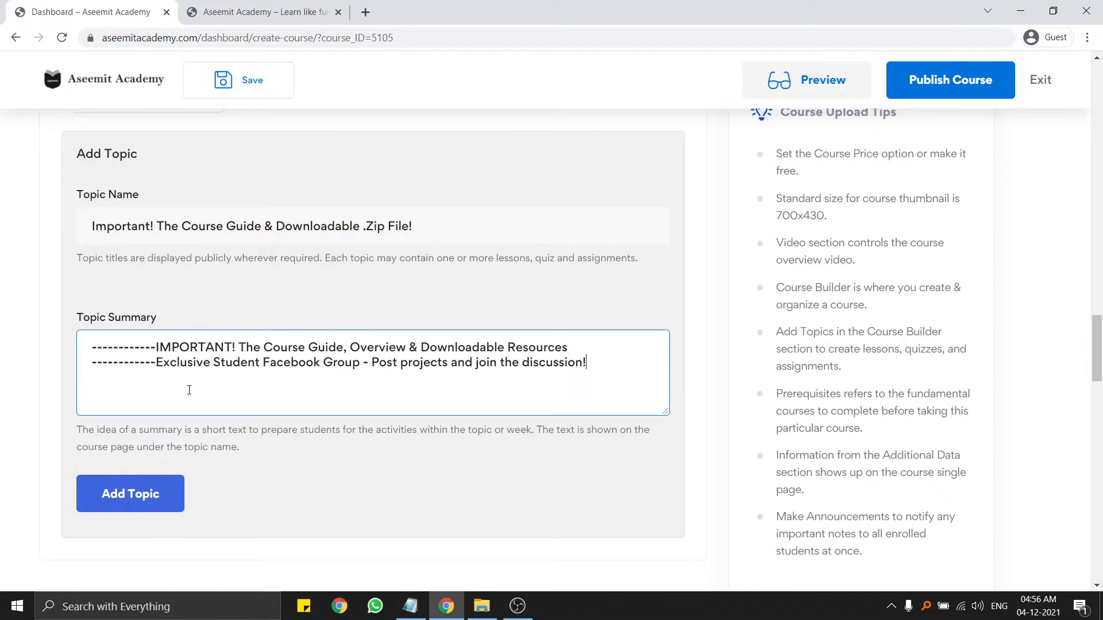
Remove the leading dashes before 'Exclusive' and 'IMPORTANT!' in the summary and add the topic.
{"action": "left_click_drag", "start_coordinate": [156, 368], "coordinate": [86, 369]}
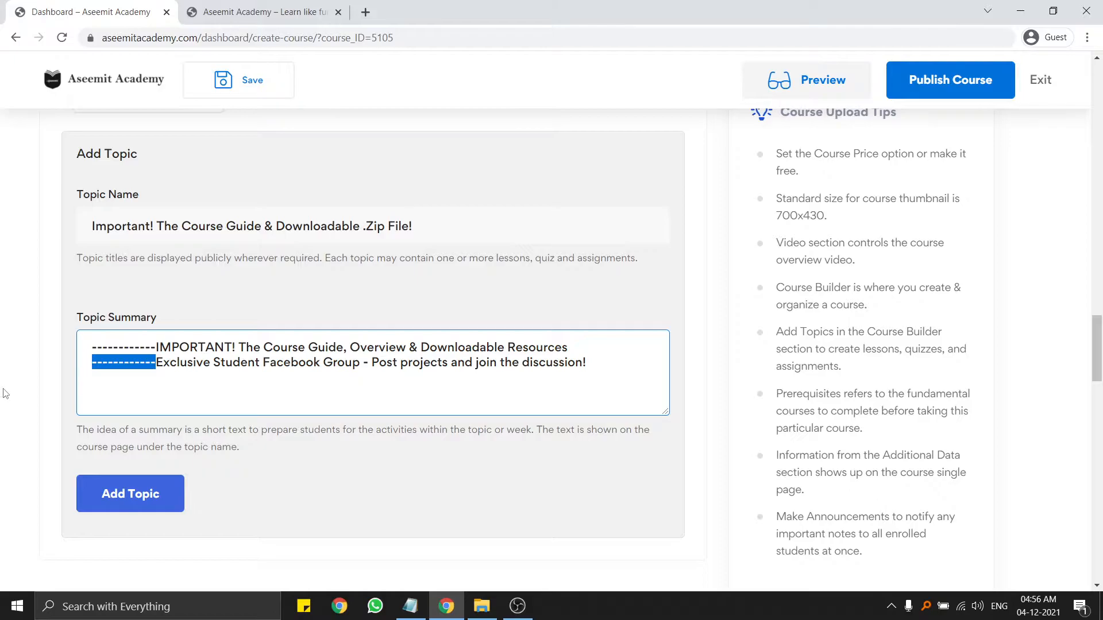
{"action": "key", "text": "BackSpace"}
{"action": "left_click_drag", "start_coordinate": [158, 350], "coordinate": [39, 354]}
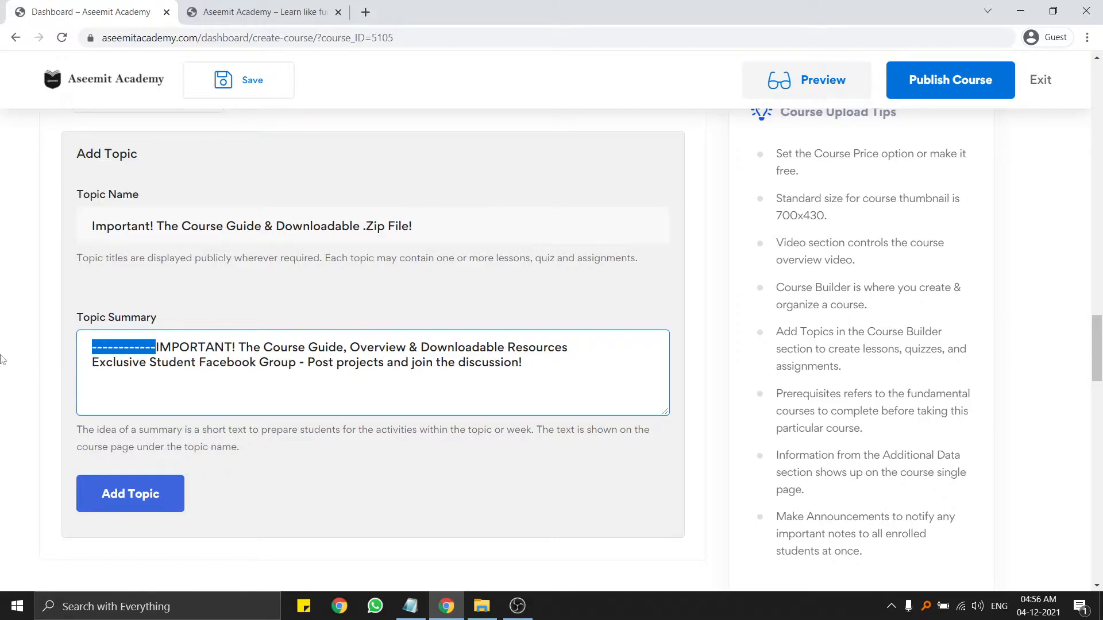
{"action": "key", "text": "shift+End"}
{"action": "left_click", "coordinate": [156, 348]}
{"action": "left_click_drag", "start_coordinate": [158, 349], "coordinate": [3, 356]}
{"action": "key", "text": "BackSpace"}
{"action": "left_click", "coordinate": [143, 497]}
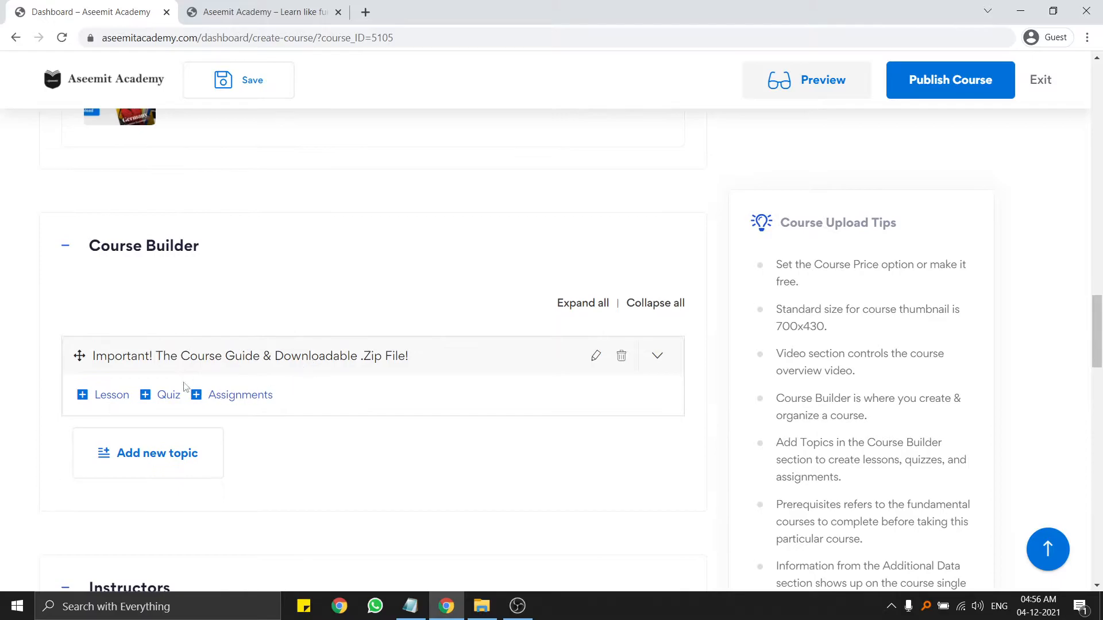
Write 'Download zip file and save it securely, It will help in future classes', fixing 'securly' to 'securely'.
{"action": "scroll", "coordinate": [364, 359], "scroll_direction": "down", "scroll_amount": 2}
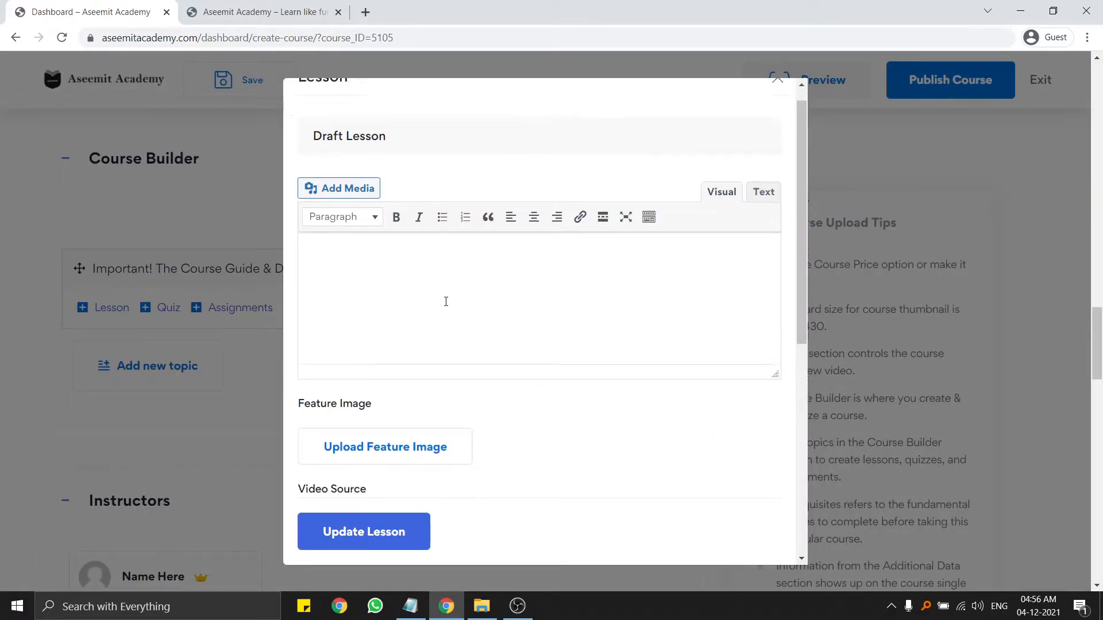
{"action": "scroll", "coordinate": [446, 301], "scroll_direction": "down", "scroll_amount": 7}
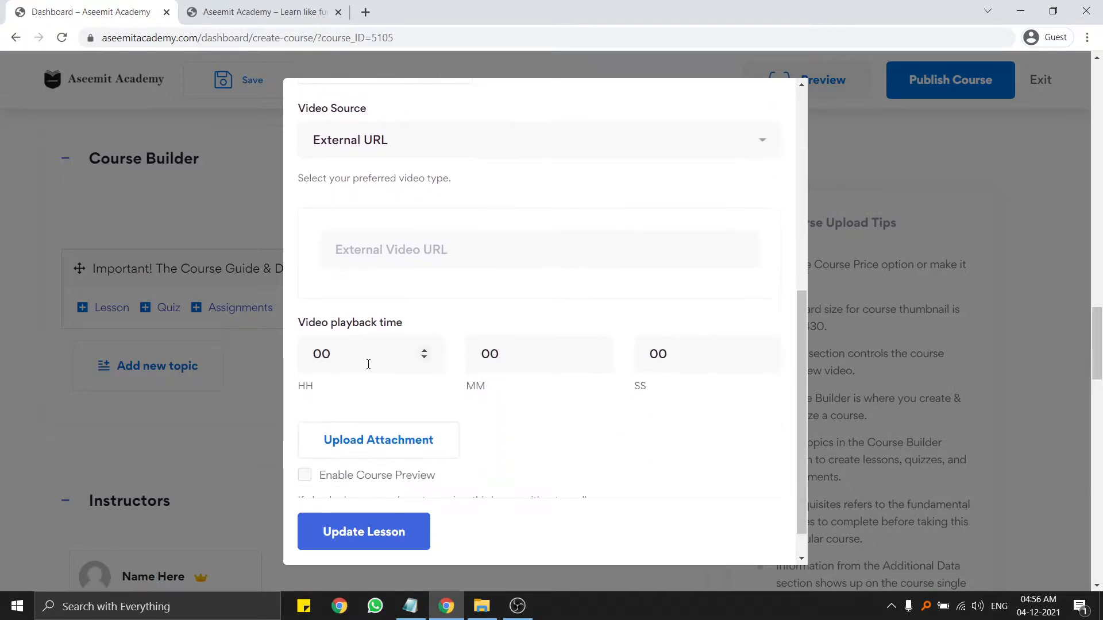
{"action": "scroll", "coordinate": [372, 372], "scroll_direction": "up", "scroll_amount": 8}
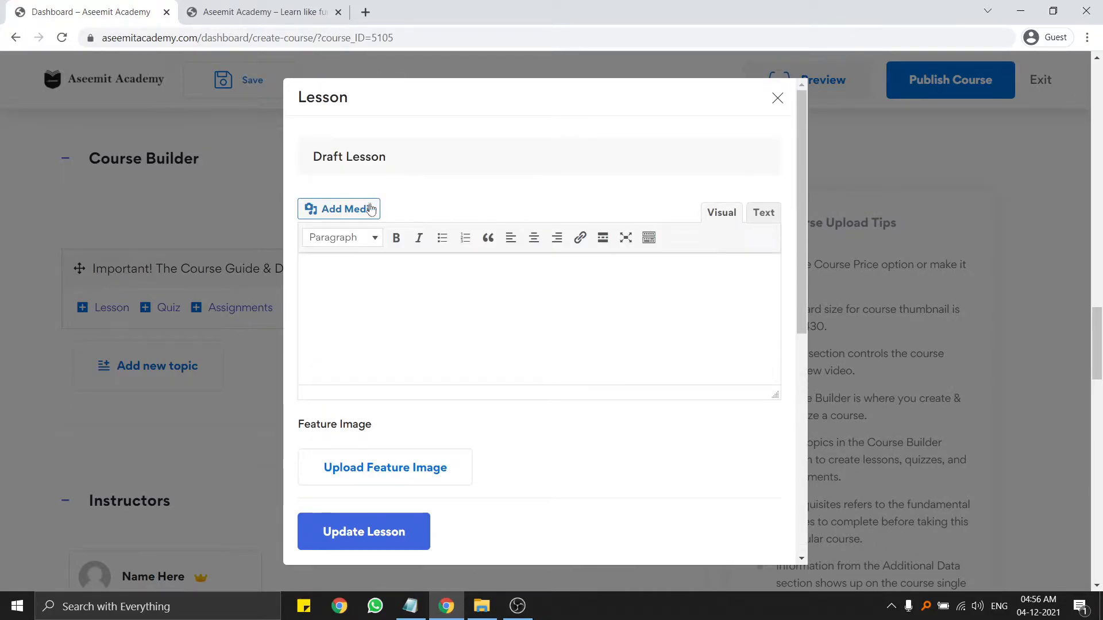
{"action": "left_click", "coordinate": [383, 329]}
{"action": "type", "text": "Download zipn file"}
{"action": "key", "text": "BackSpace"}
{"action": "key", "text": "BackSpace"}
{"action": "key", "text": "BackSpace"}
{"action": "key", "text": "BackSpace"}
{"action": "key", "text": "BackSpace"}
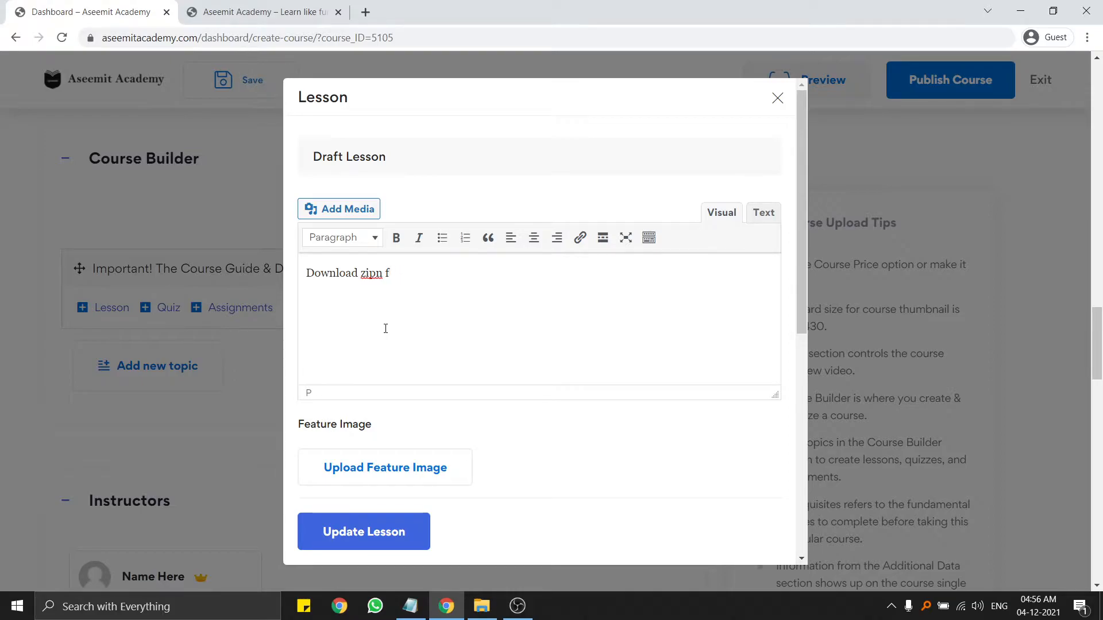
{"action": "key", "text": "BackSpace"}
{"action": "type", "text": "file and s"}
{"action": "type", "text": "secur"}
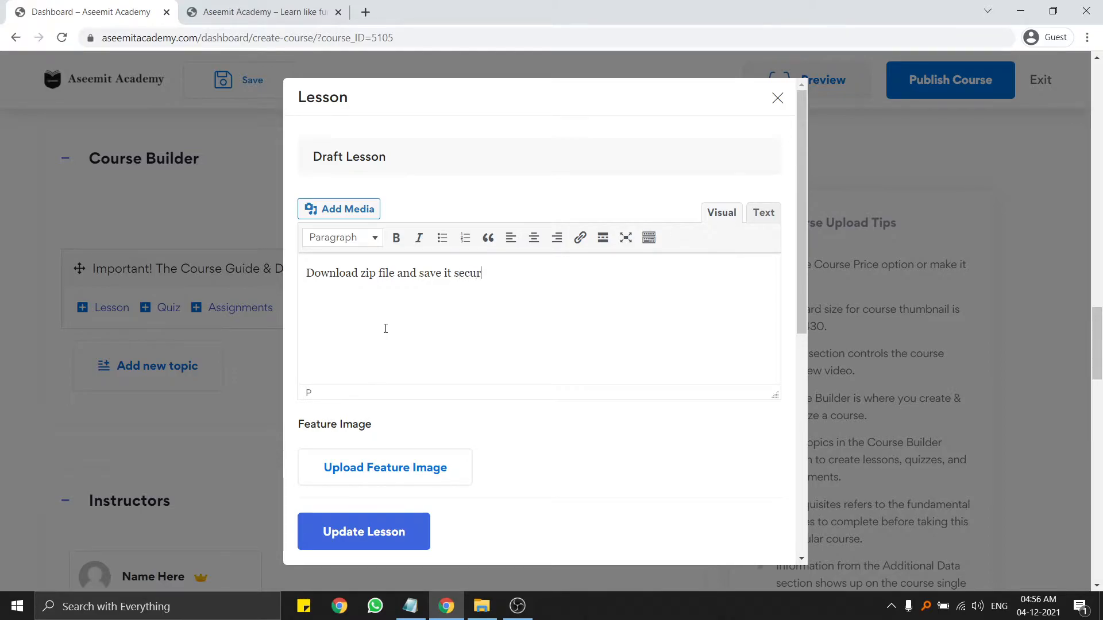
{"action": "type", "text": "ly, It will help in future classes"}
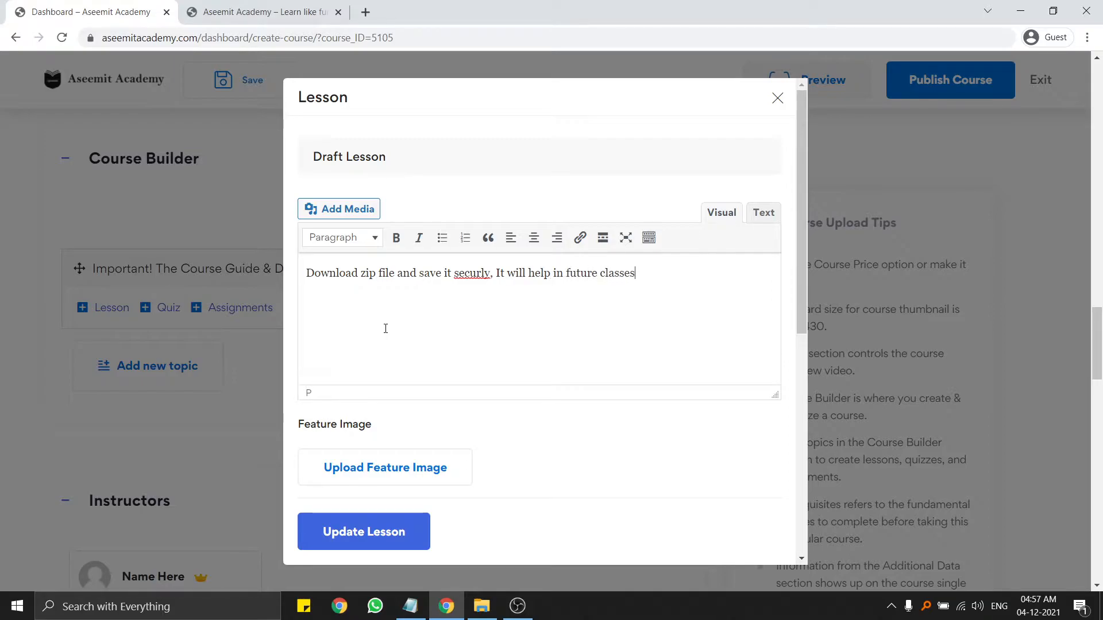
{"action": "right_click", "coordinate": [468, 276]}
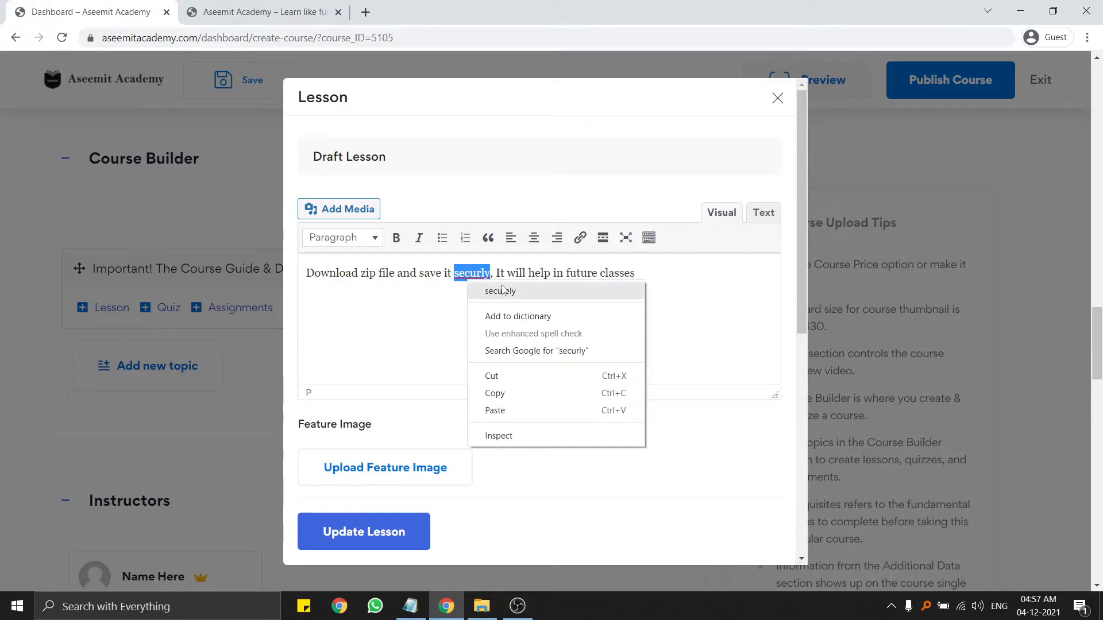
{"action": "left_click", "coordinate": [488, 296]}
{"action": "scroll", "coordinate": [443, 443], "scroll_direction": "down", "scroll_amount": 8}
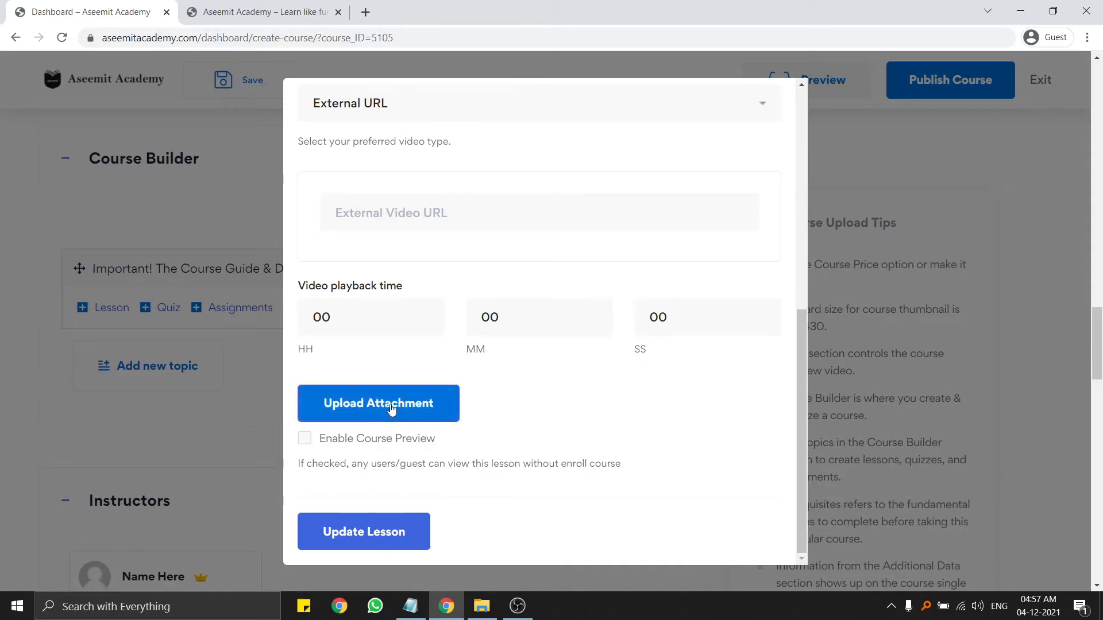
Drag New Text Document from the course materials folder in as the lesson attachment, then choose Update Lesson.
{"action": "left_click", "coordinate": [391, 406]}
{"action": "left_click", "coordinate": [481, 606]}
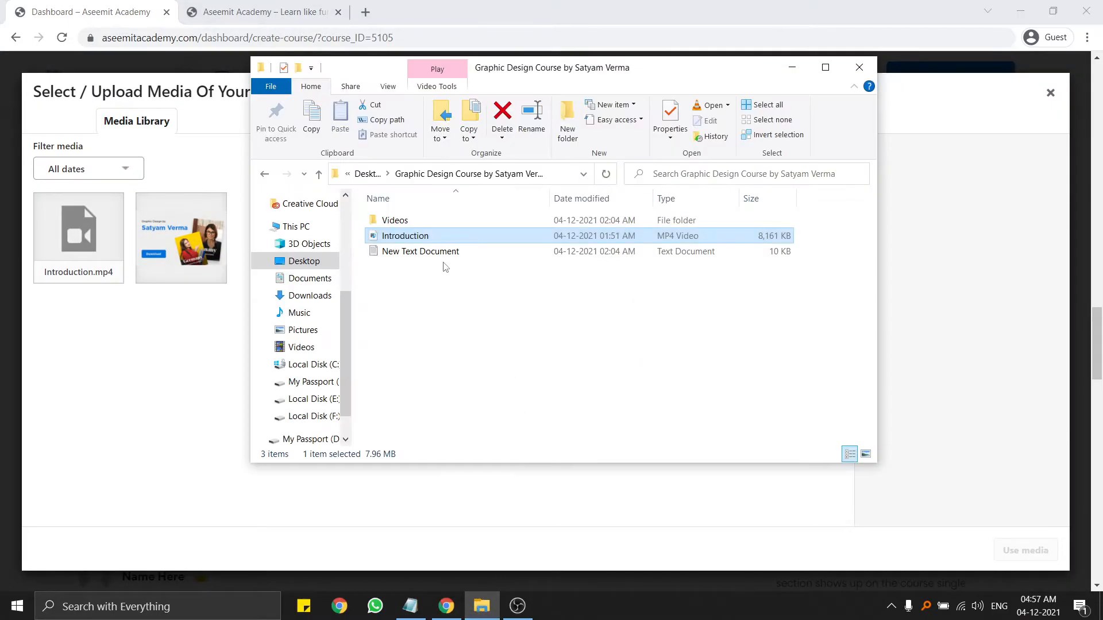
{"action": "left_click", "coordinate": [421, 253]}
{"action": "left_click_drag", "start_coordinate": [418, 254], "coordinate": [163, 363]}
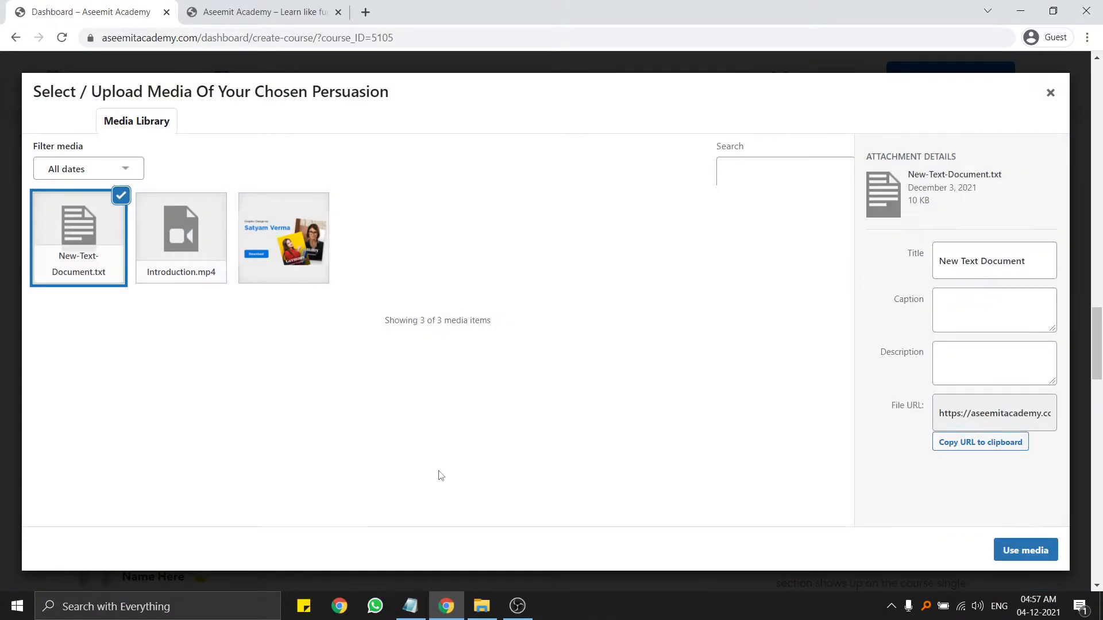
{"action": "left_click", "coordinate": [1023, 549]}
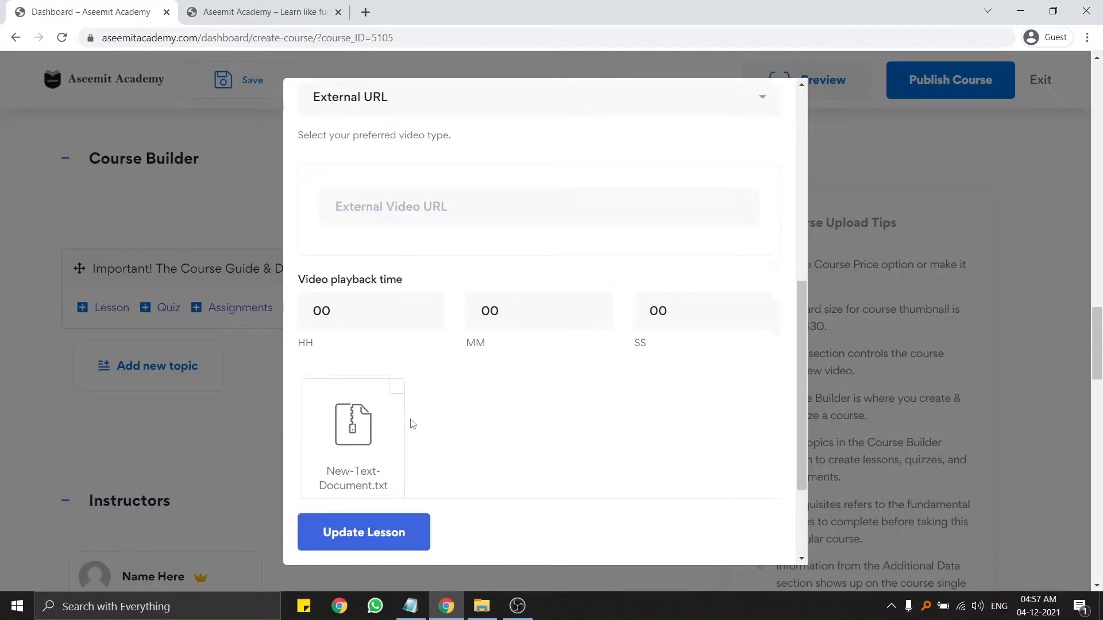
{"action": "scroll", "coordinate": [344, 356], "scroll_direction": "up", "scroll_amount": 5}
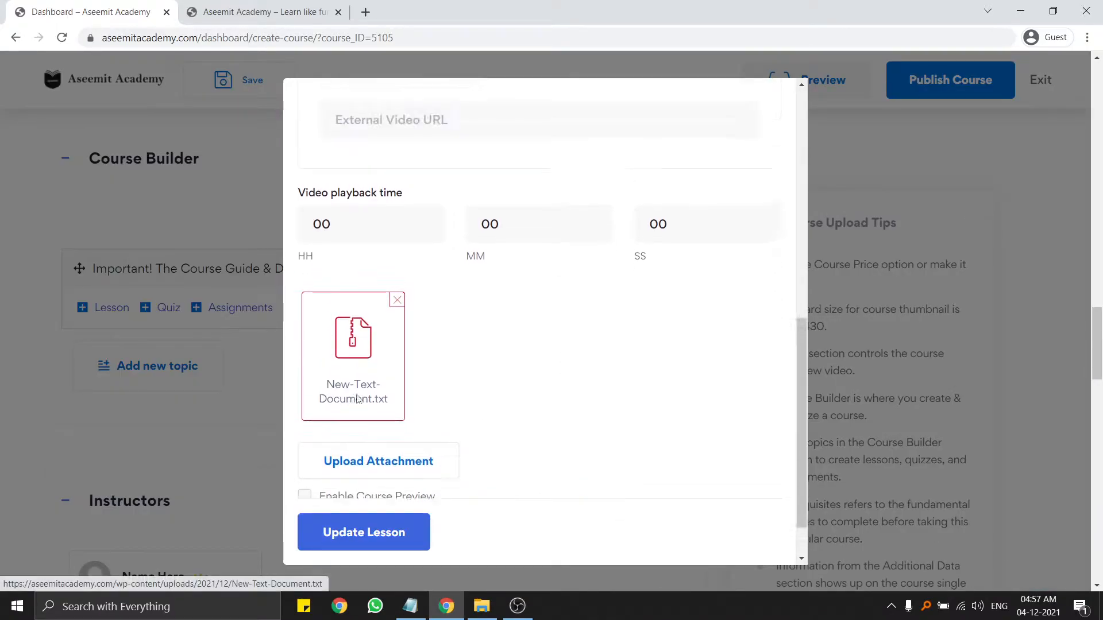
{"action": "left_click", "coordinate": [372, 529]}
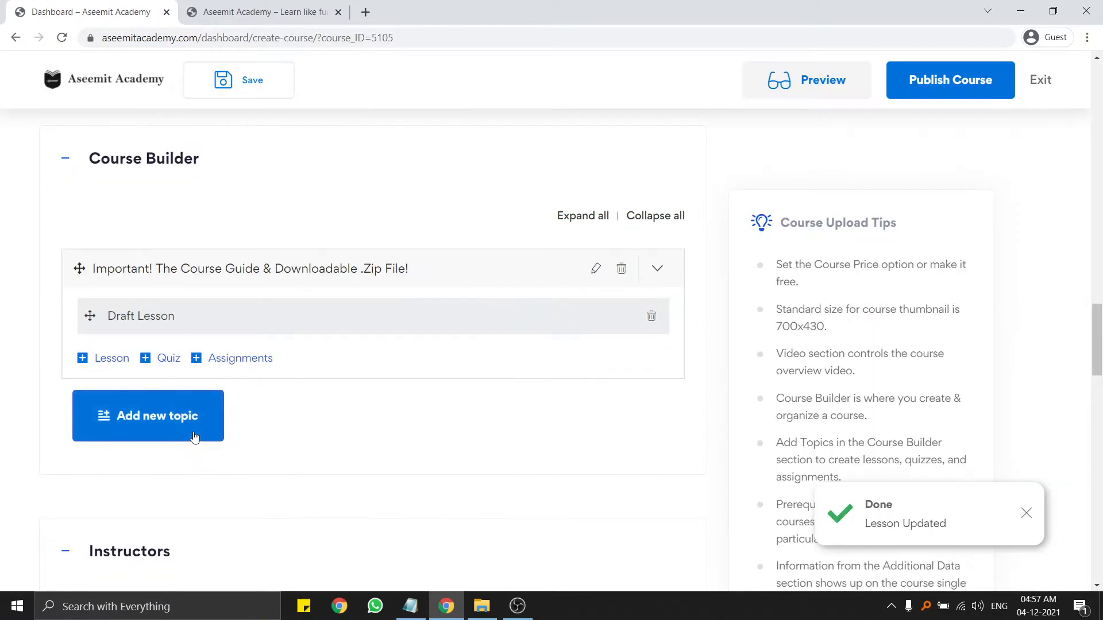
Save the draft and verify Draft Lesson is listed under the Important! topic in Course Builder.
{"action": "left_click", "coordinate": [238, 80]}
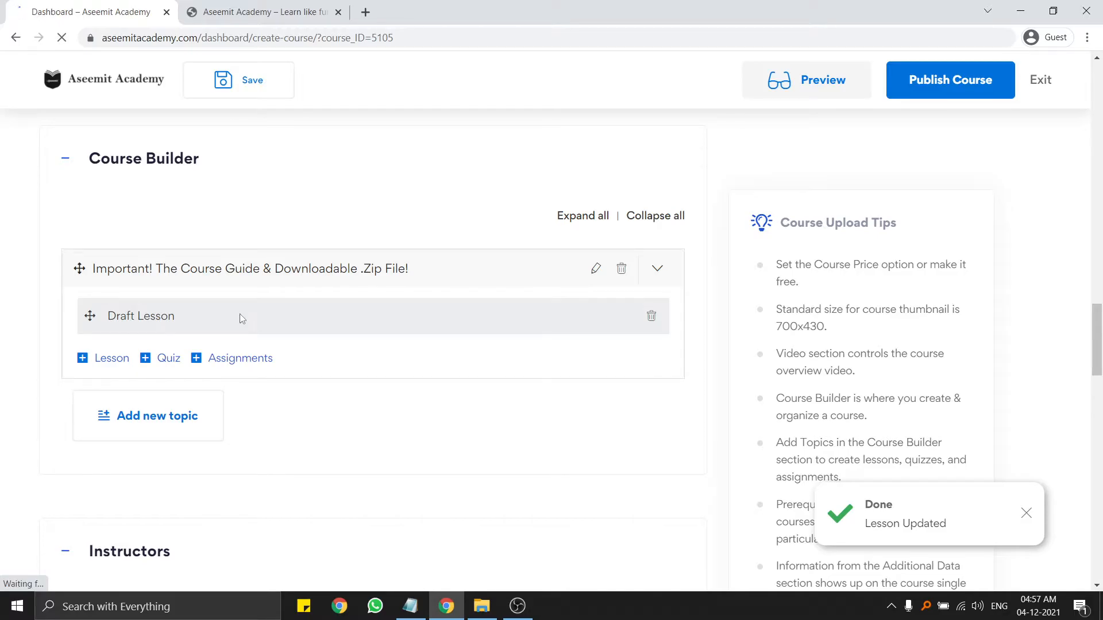
{"action": "scroll", "coordinate": [46, 339], "scroll_direction": "down", "scroll_amount": 10}
{"action": "scroll", "coordinate": [39, 350], "scroll_direction": "down", "scroll_amount": 15}
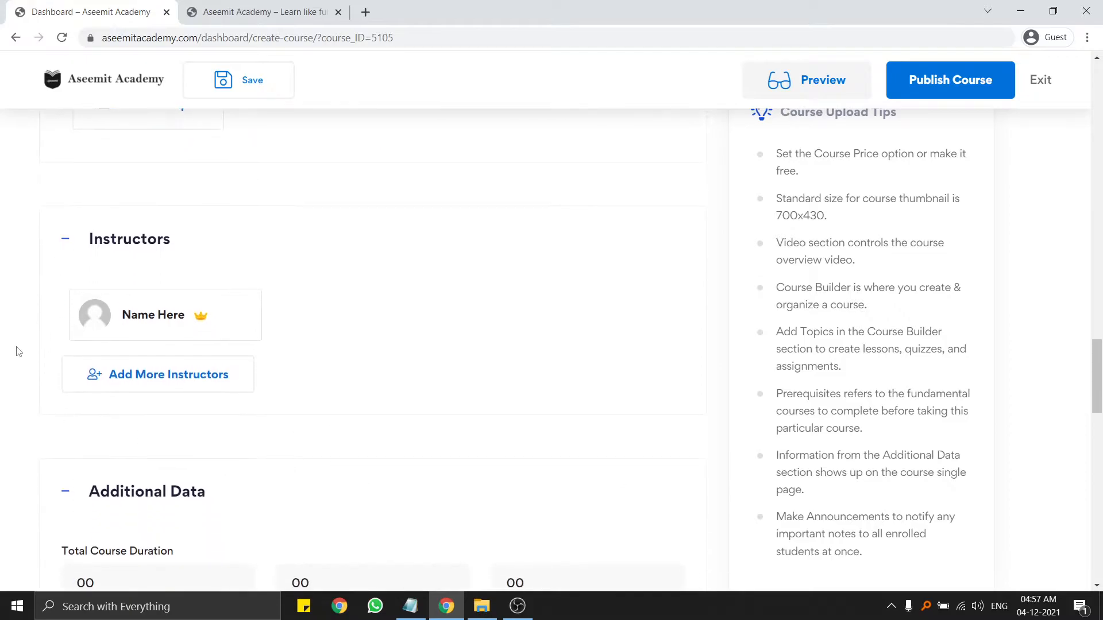
{"action": "scroll", "coordinate": [10, 352], "scroll_direction": "up", "scroll_amount": 6}
{"action": "scroll", "coordinate": [9, 351], "scroll_direction": "down", "scroll_amount": 1}
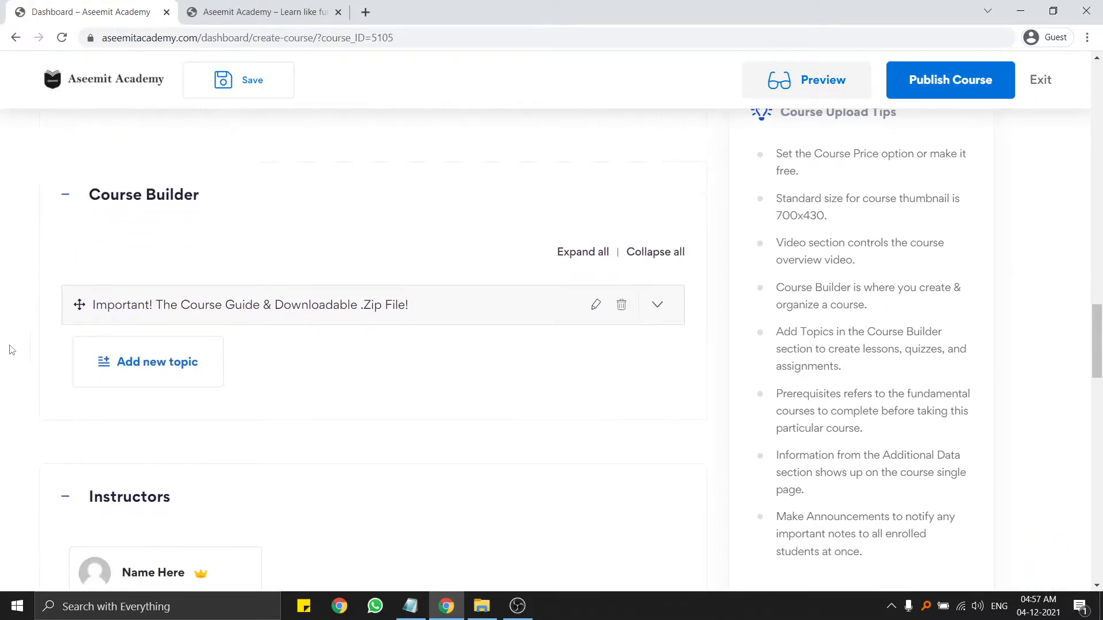
{"action": "left_click", "coordinate": [224, 301]}
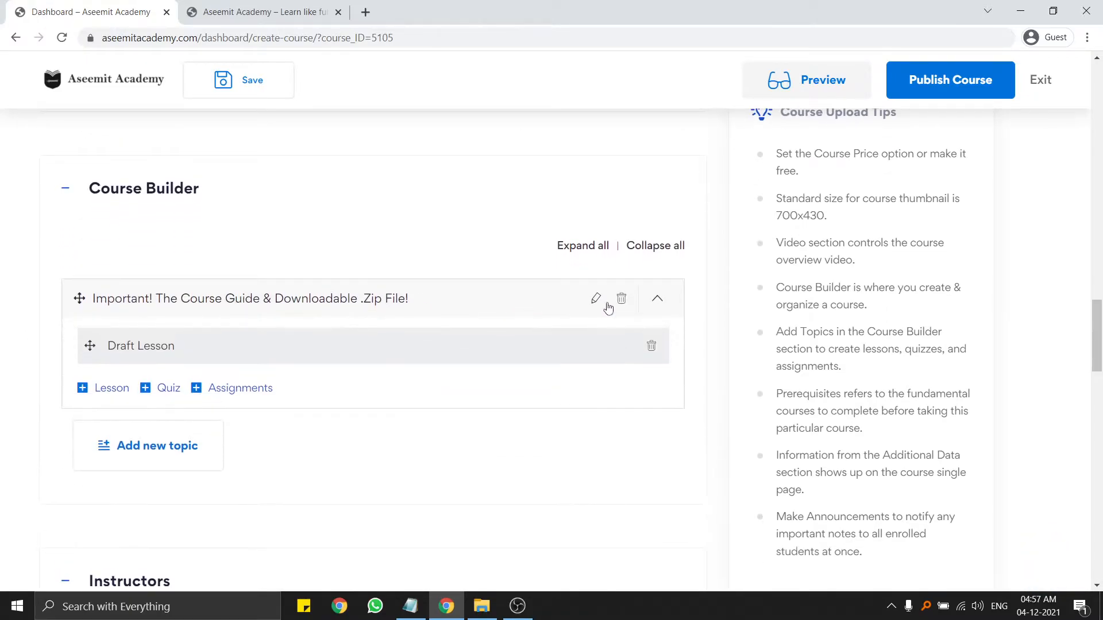
{"action": "scroll", "coordinate": [160, 295], "scroll_direction": "down", "scroll_amount": 2}
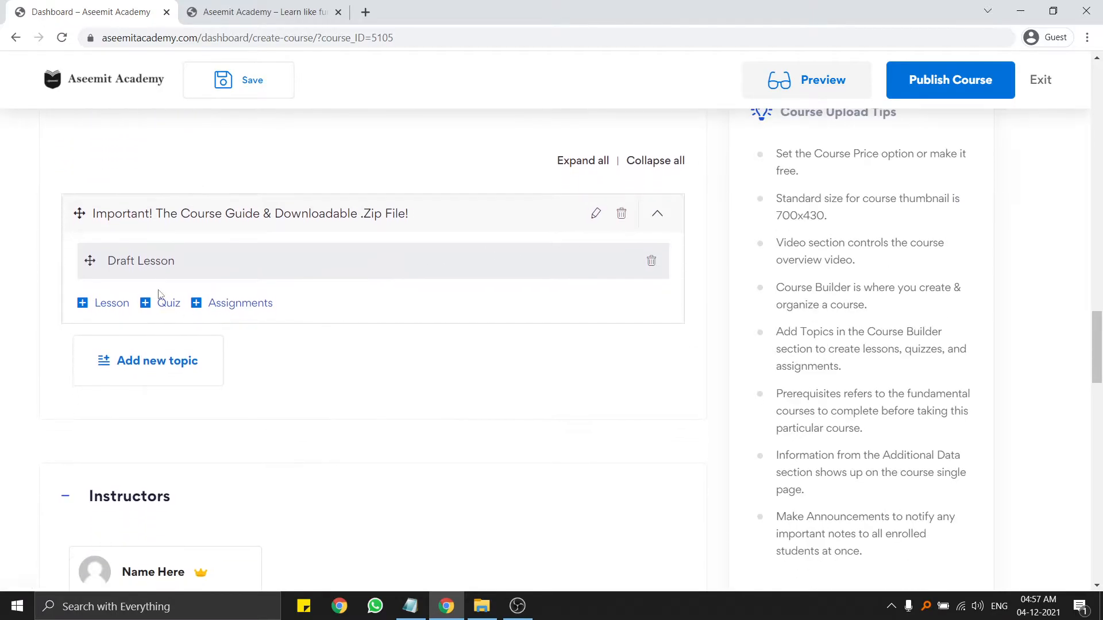
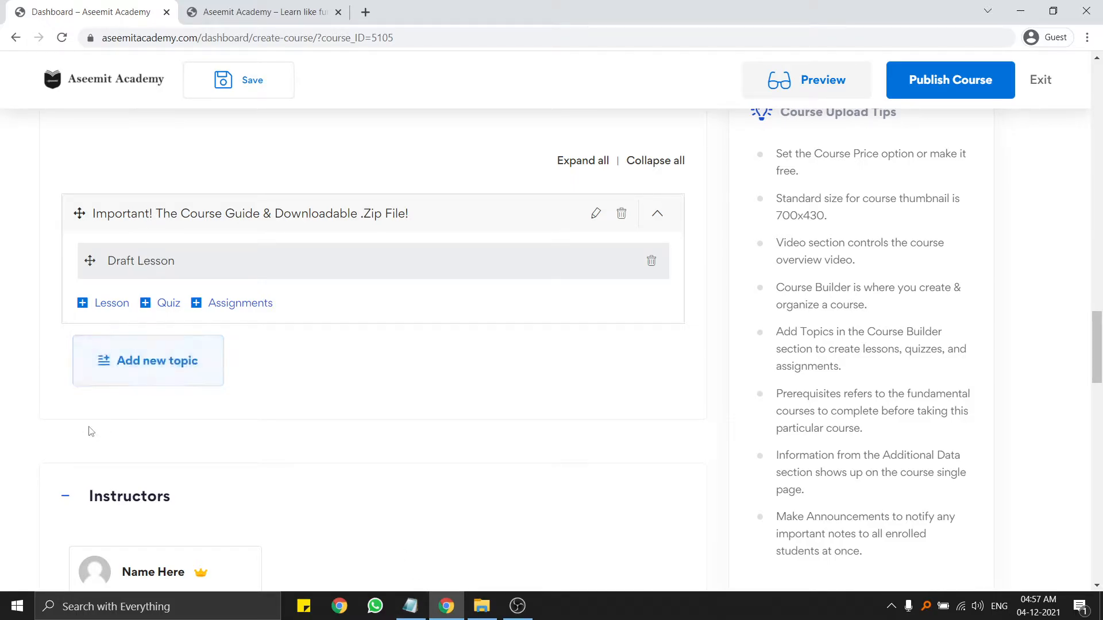
Start a new topic and copy 'How to Become a Graphic Designer' from the course notes.
{"action": "left_click", "coordinate": [138, 377]}
{"action": "scroll", "coordinate": [266, 362], "scroll_direction": "down", "scroll_amount": 5}
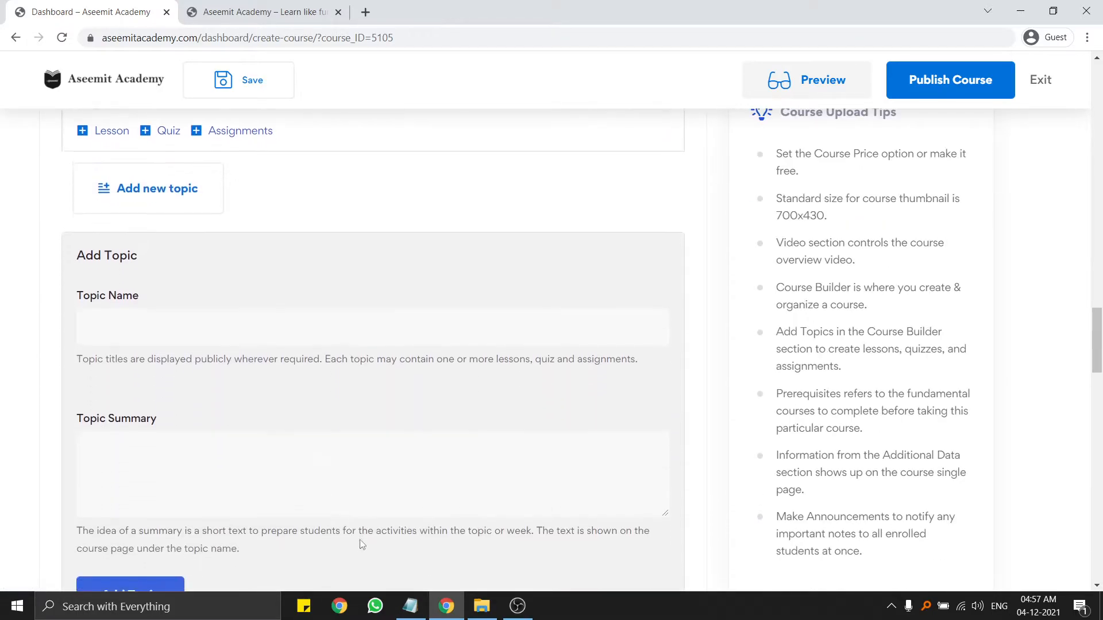
{"action": "left_click", "coordinate": [410, 607]}
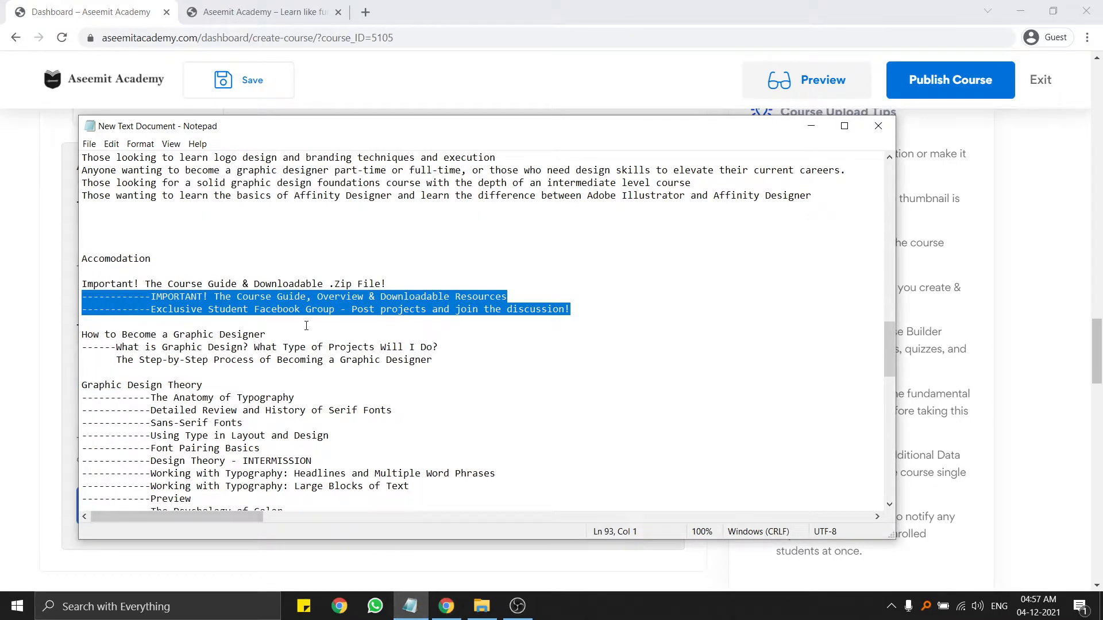
{"action": "scroll", "coordinate": [287, 299], "scroll_direction": "down", "scroll_amount": 1}
{"action": "left_click_drag", "start_coordinate": [279, 296], "coordinate": [82, 300]}
{"action": "key", "text": "ctrl+c"}
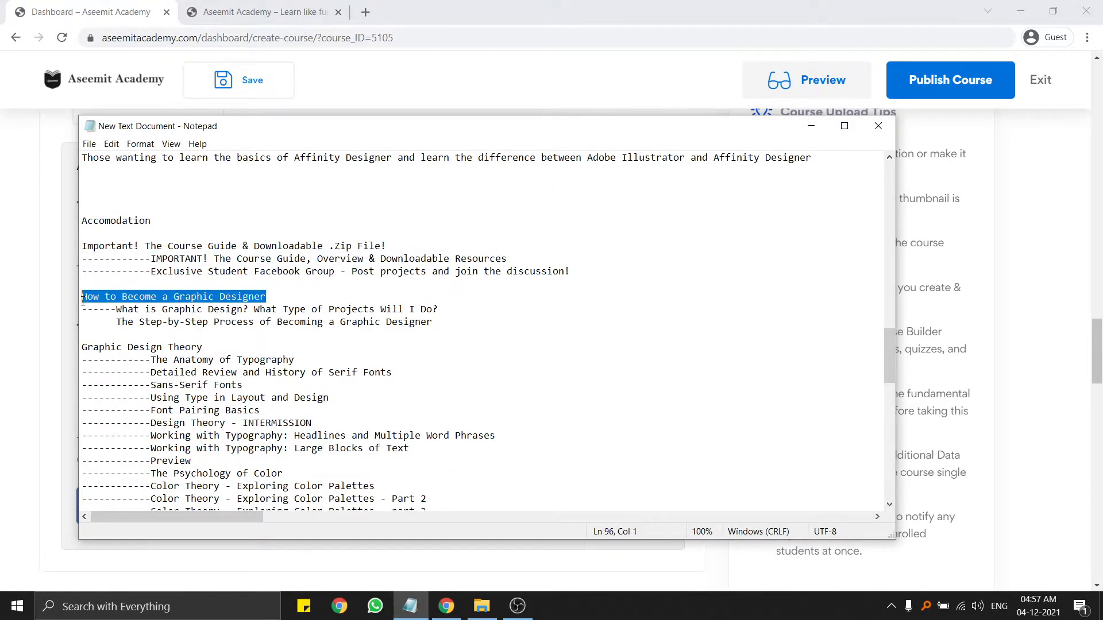
{"action": "key", "text": "alt+Tab"}
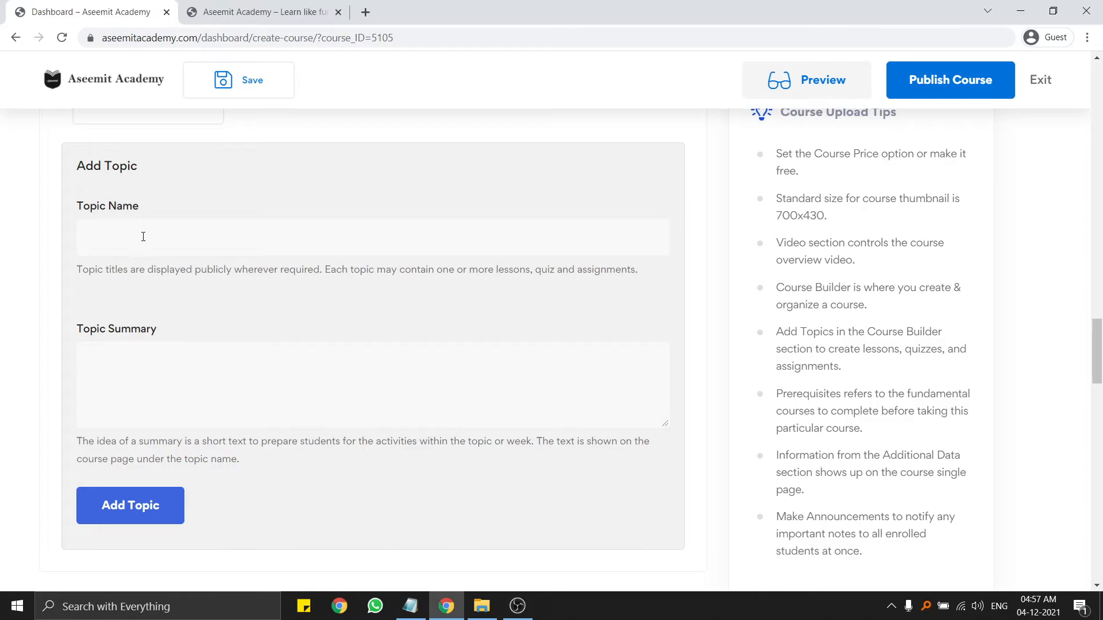
Paste 'How to Become a Graphic Designer' as the Topic Name and add the topic.
{"action": "left_click", "coordinate": [138, 248]}
{"action": "key", "text": "ctrl+v"}
{"action": "left_click", "coordinate": [186, 375]}
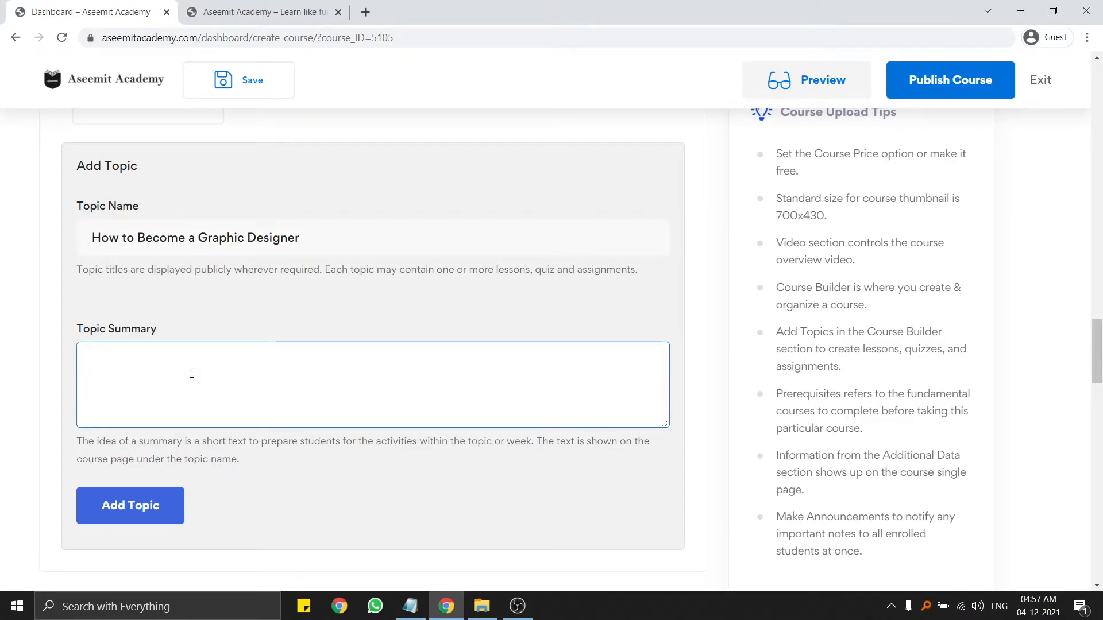
{"action": "left_click", "coordinate": [138, 525]}
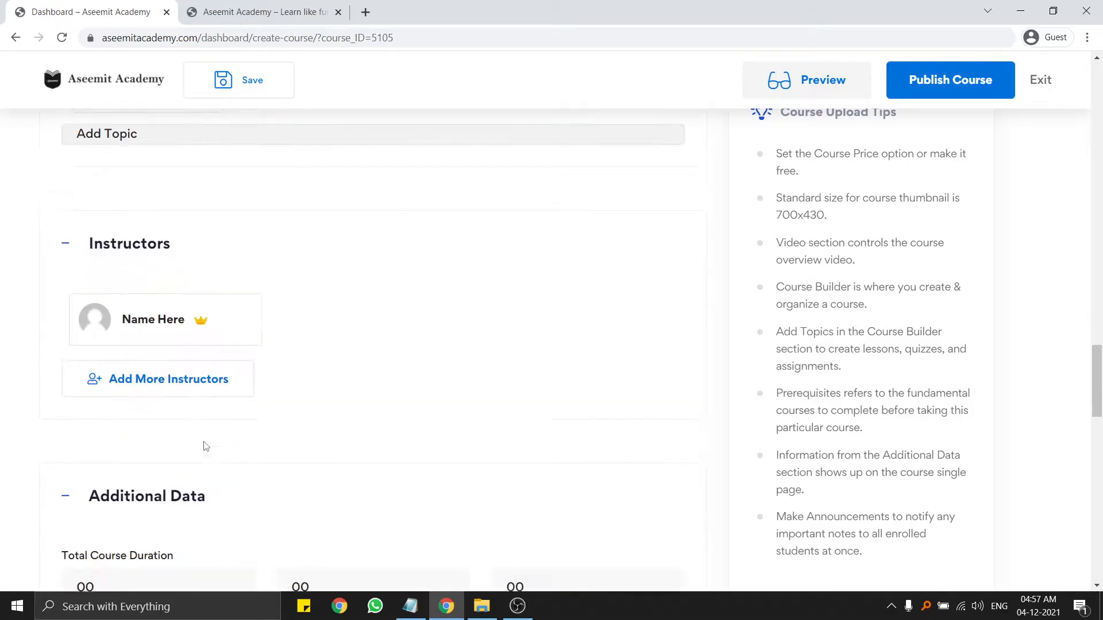
{"action": "scroll", "coordinate": [182, 319], "scroll_direction": "up", "scroll_amount": 5}
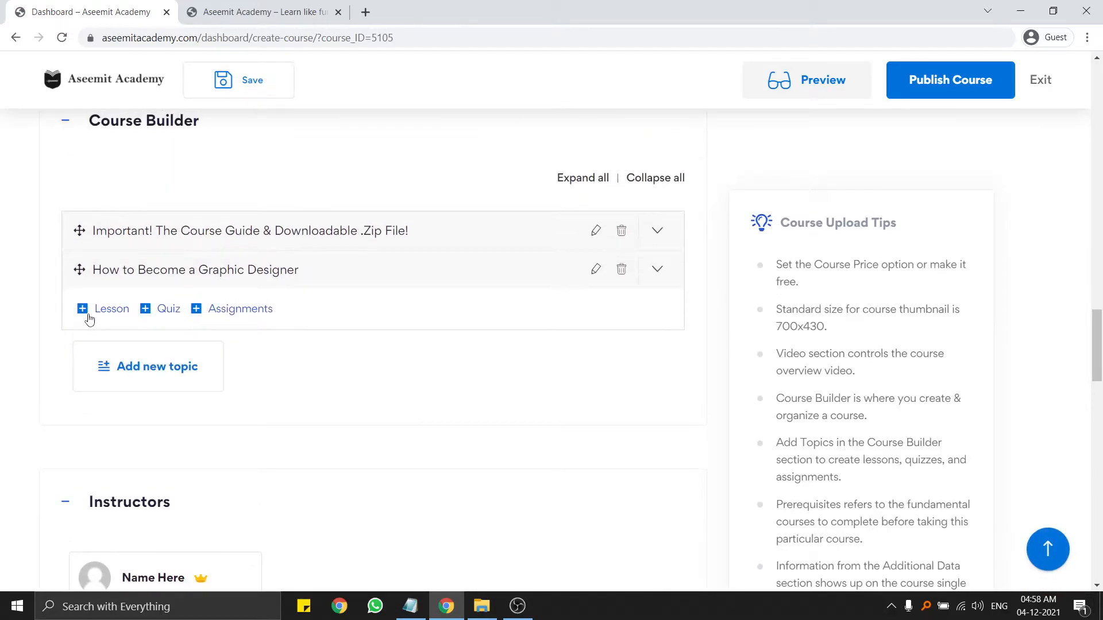
Replace the Draft Lesson title with 'What is Graphic Design? What Type of Projects Will I Do?' from the notes.
{"action": "left_click", "coordinate": [410, 606]}
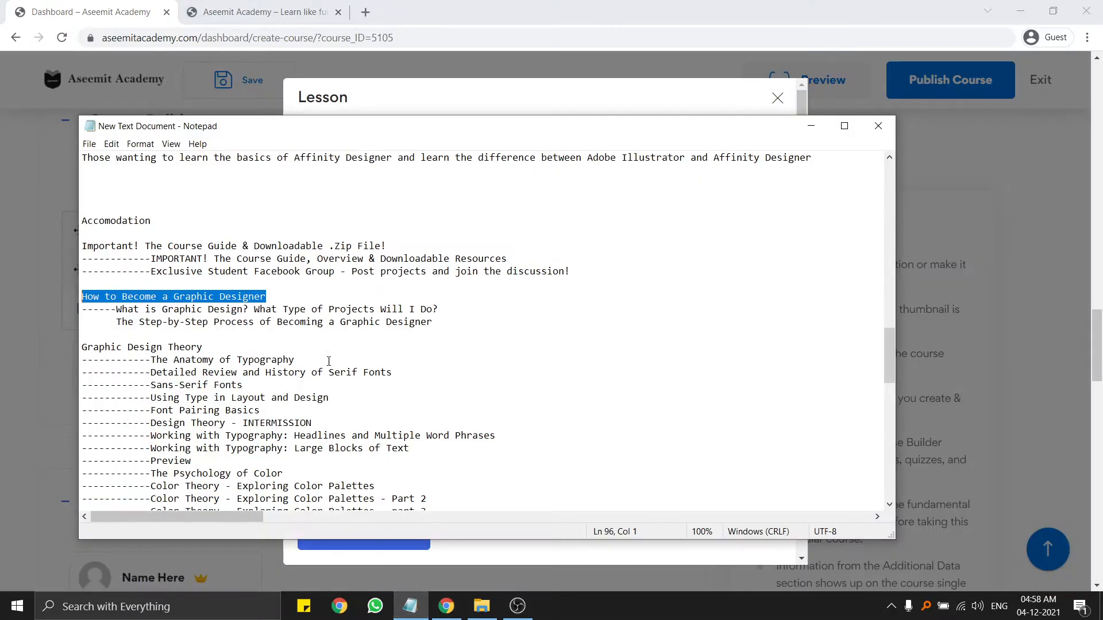
{"action": "left_click_drag", "start_coordinate": [438, 310], "coordinate": [118, 312]}
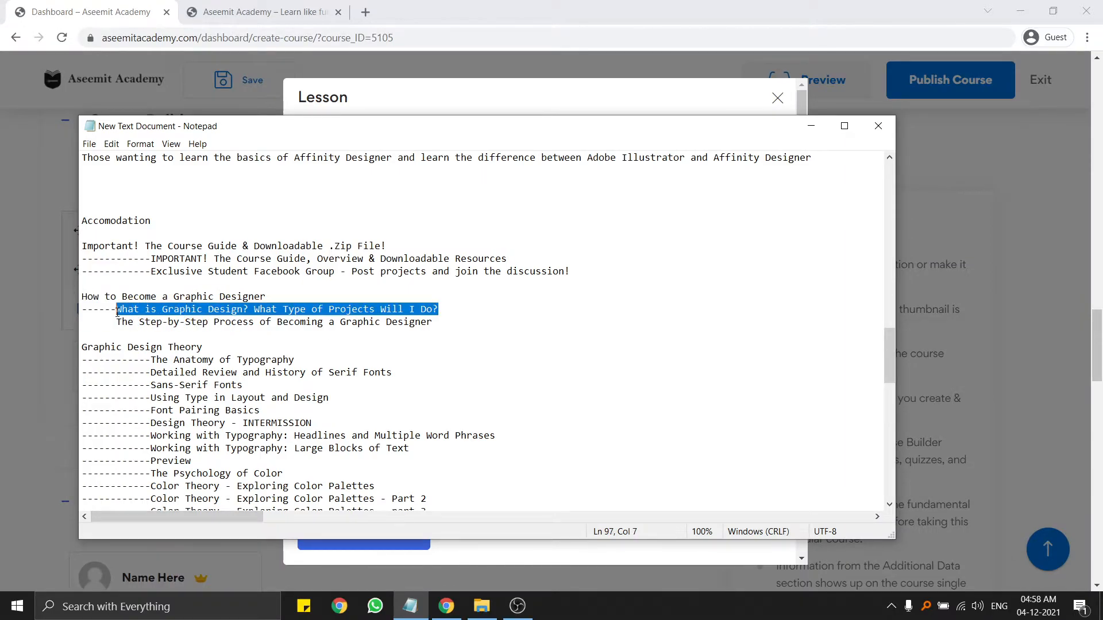
{"action": "left_click", "coordinate": [440, 102]}
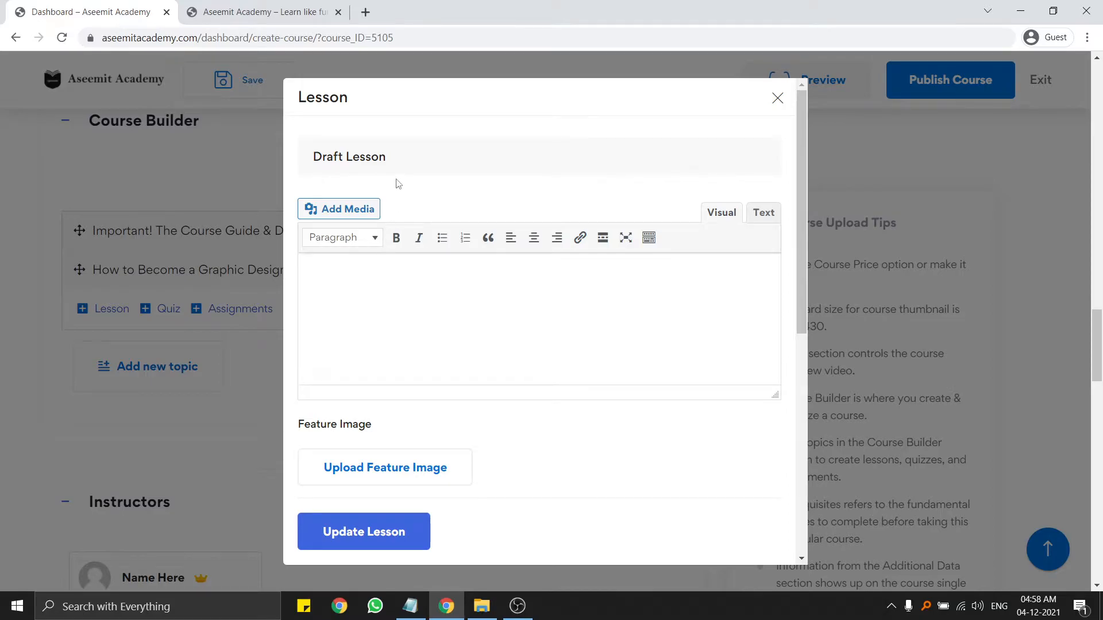
{"action": "left_click_drag", "start_coordinate": [422, 164], "coordinate": [285, 171]}
{"action": "type", "text": "What is Graphic Design? What Type of Projects Will I Do?"}
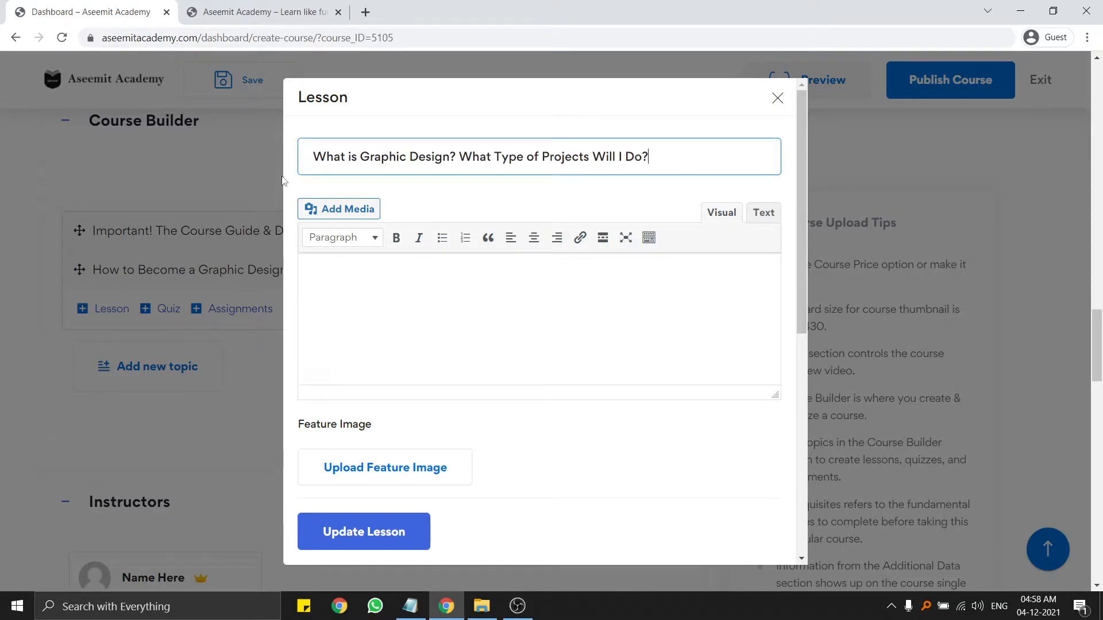
{"action": "left_click", "coordinate": [458, 308]}
{"action": "scroll", "coordinate": [454, 310], "scroll_direction": "down", "scroll_amount": 3}
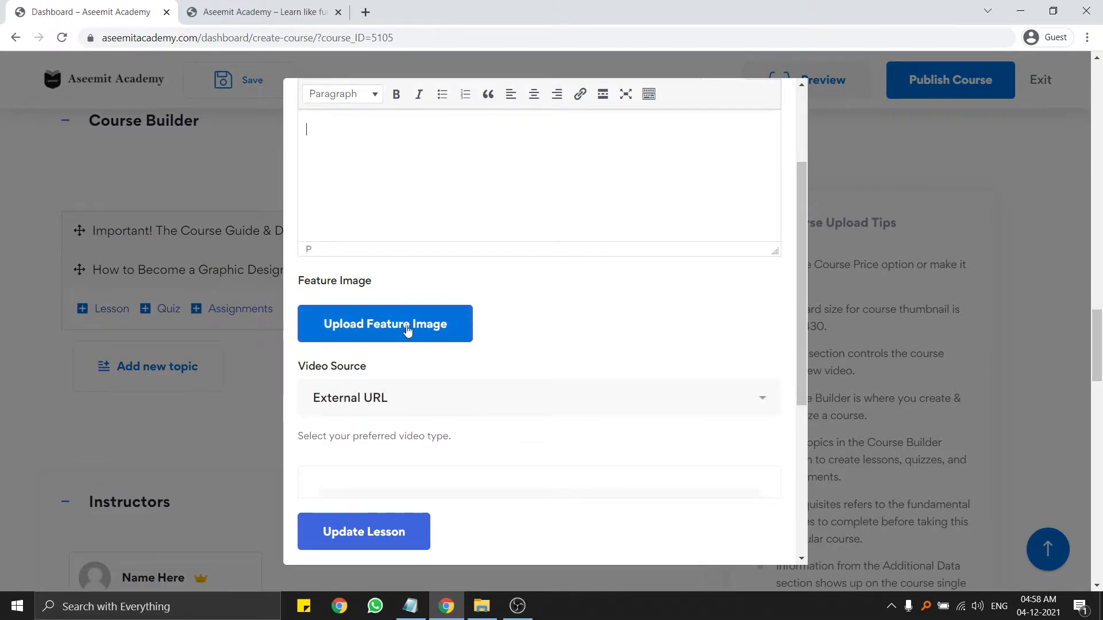
Set the lesson's video source to HTML 5 (mp4) and begin uploading the video.
{"action": "scroll", "coordinate": [403, 331], "scroll_direction": "down", "scroll_amount": 2}
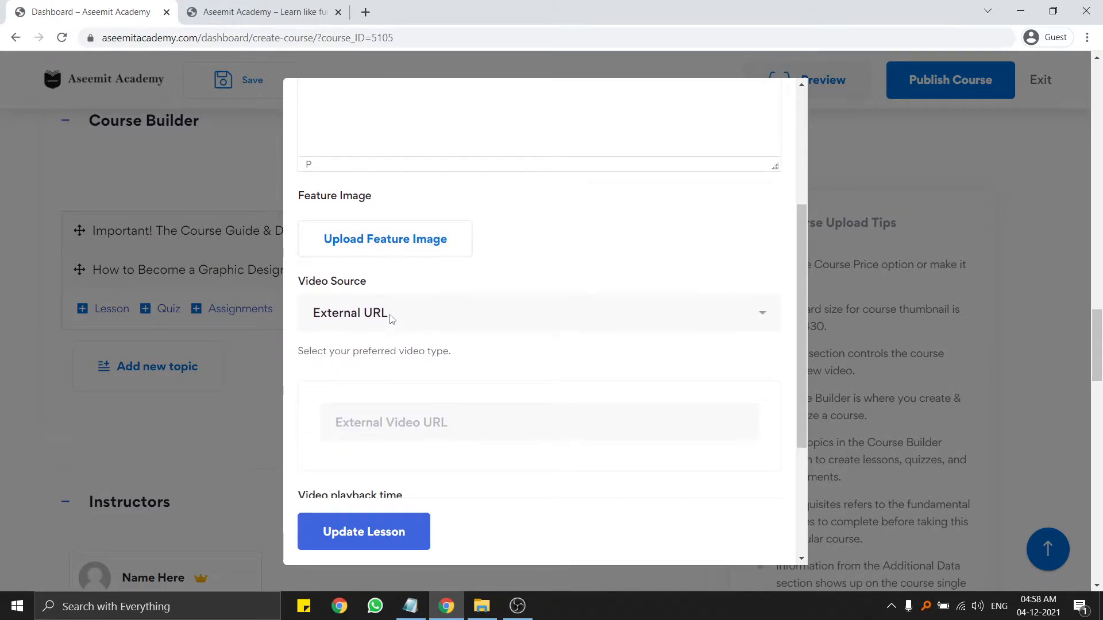
{"action": "left_click", "coordinate": [391, 316]}
{"action": "left_click", "coordinate": [349, 353]}
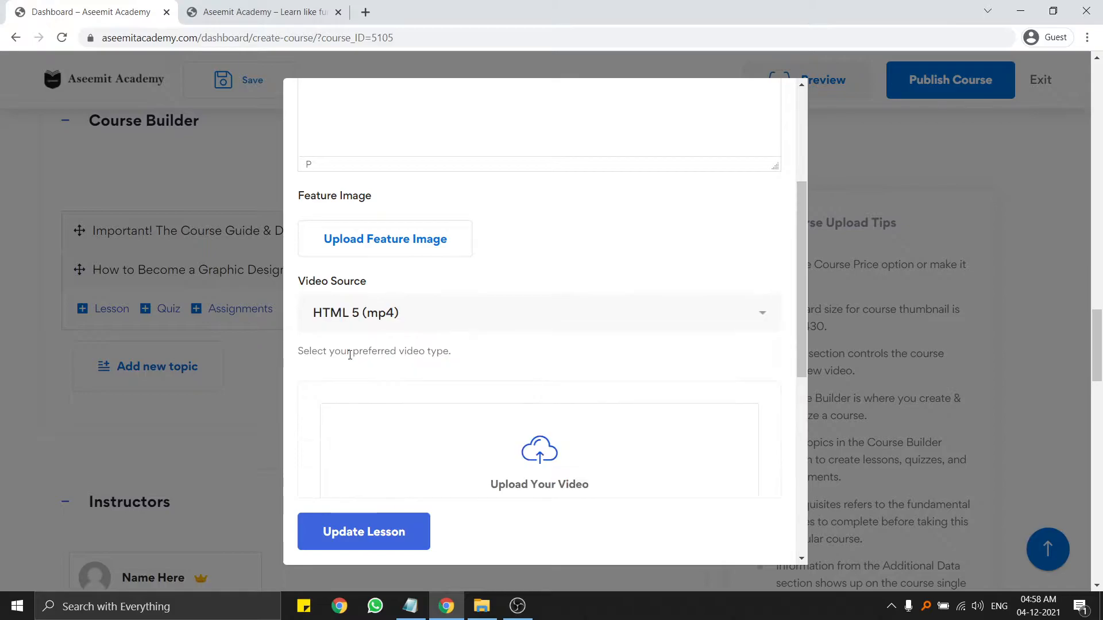
{"action": "scroll", "coordinate": [534, 459], "scroll_direction": "down", "scroll_amount": 3}
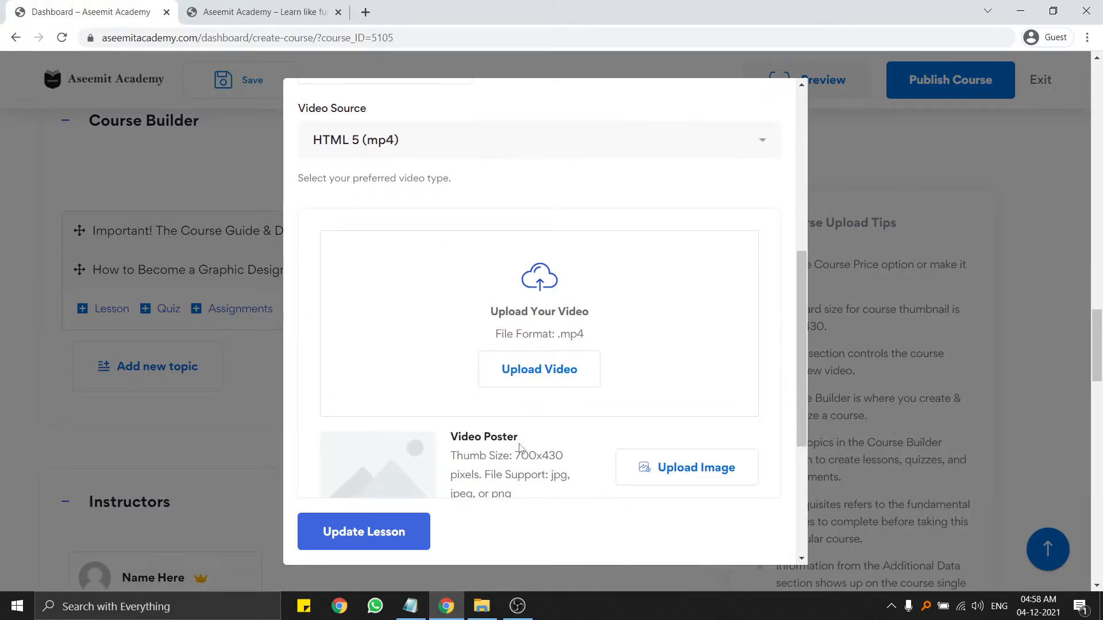
{"action": "scroll", "coordinate": [519, 447], "scroll_direction": "up", "scroll_amount": 5}
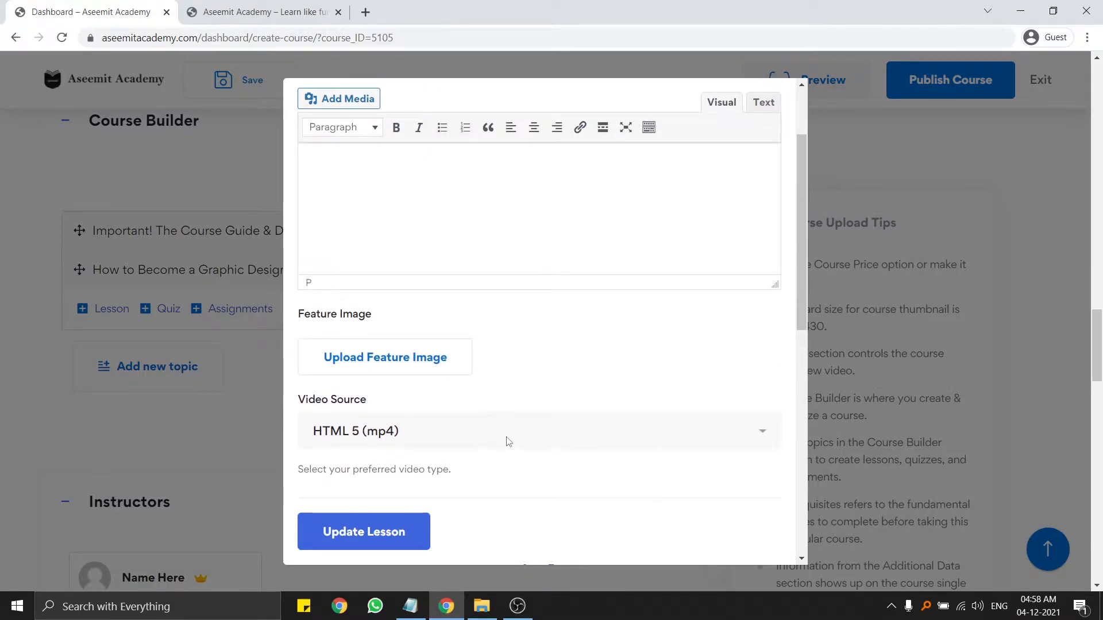
{"action": "scroll", "coordinate": [508, 442], "scroll_direction": "down", "scroll_amount": 5}
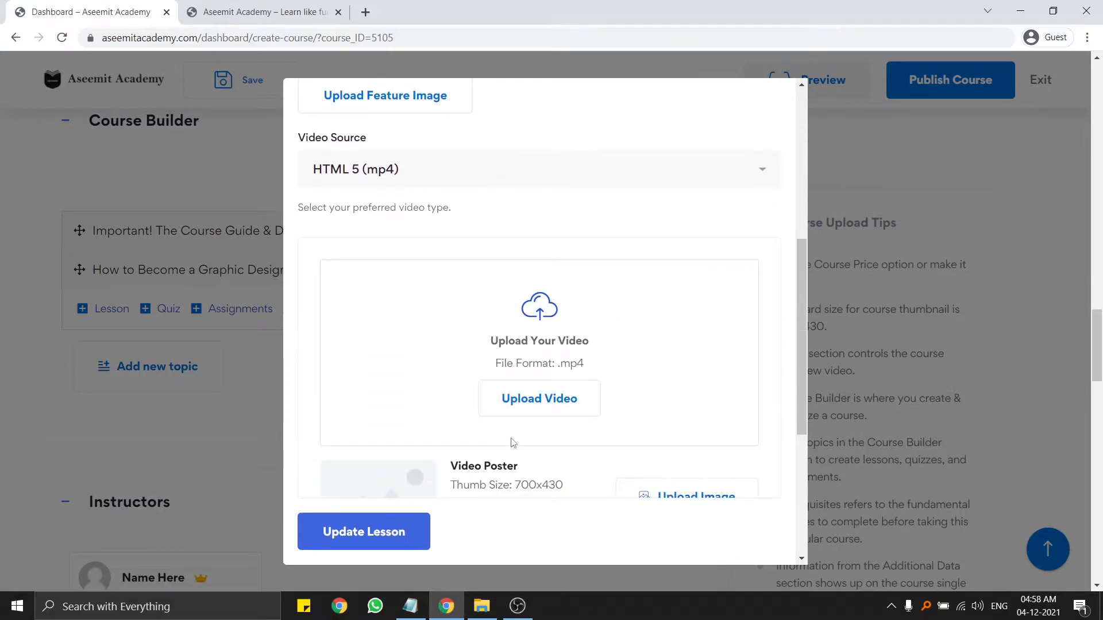
{"action": "scroll", "coordinate": [484, 352], "scroll_direction": "up", "scroll_amount": 7}
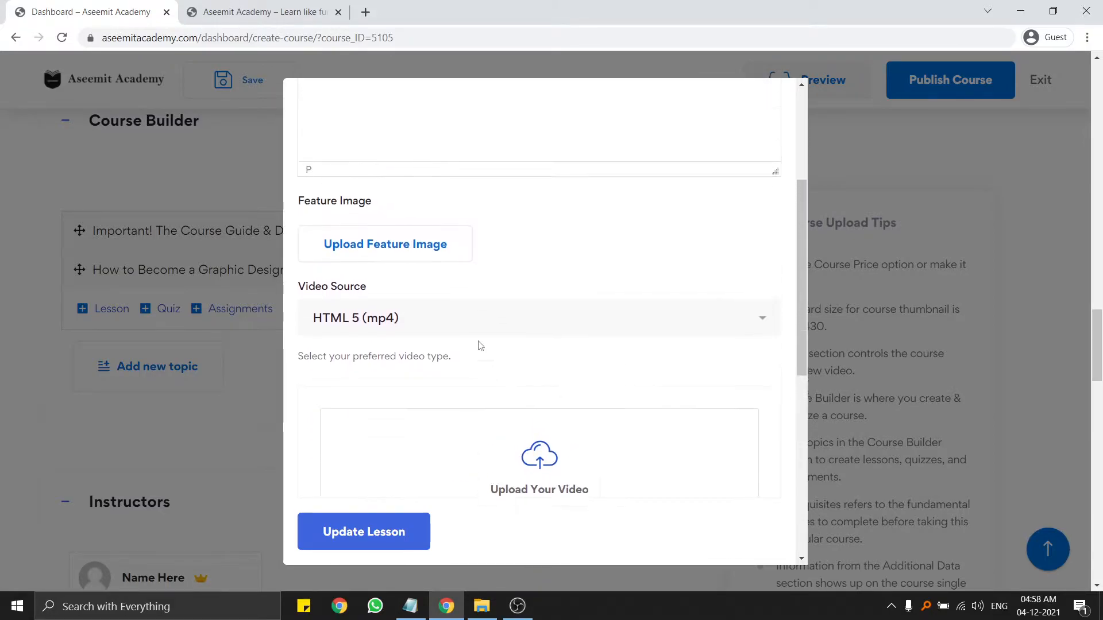
{"action": "scroll", "coordinate": [413, 313], "scroll_direction": "down", "scroll_amount": 6}
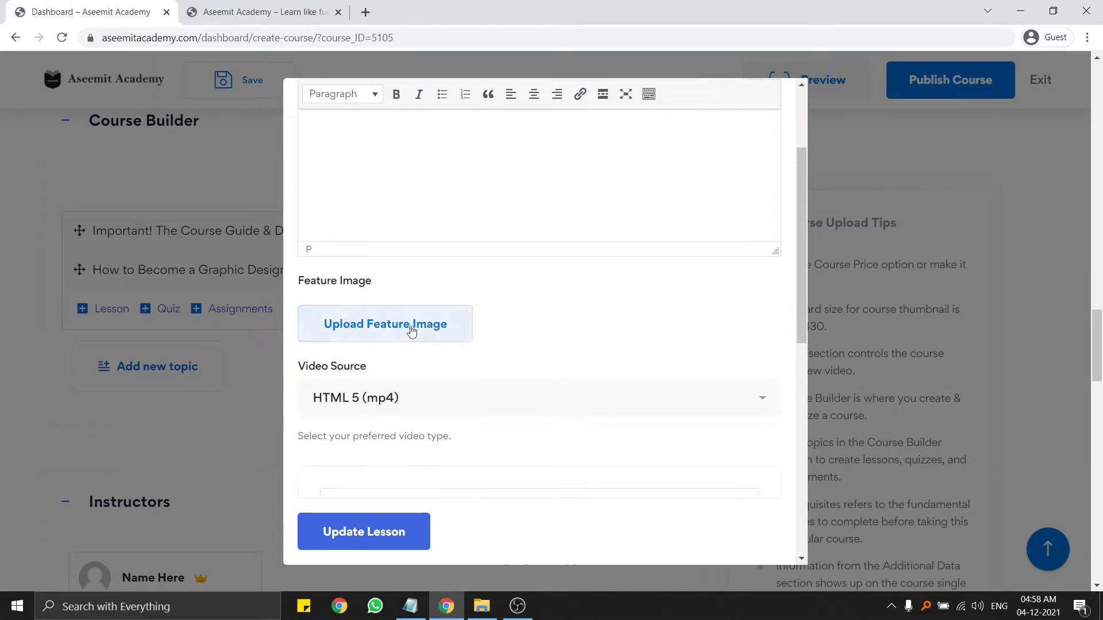
{"action": "left_click", "coordinate": [395, 236]}
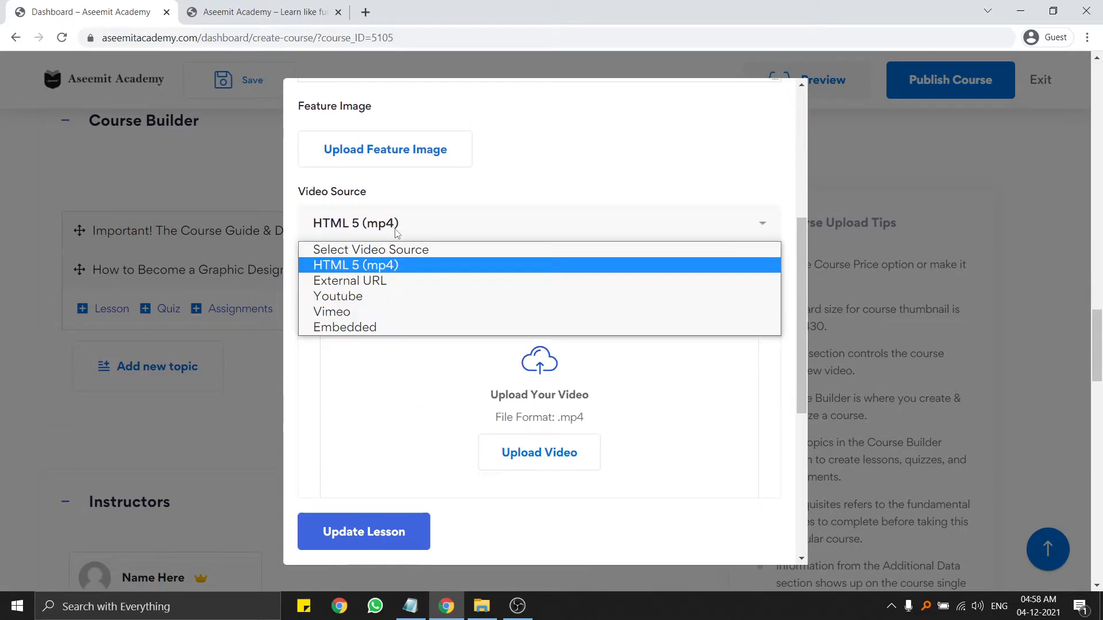
{"action": "left_click", "coordinate": [350, 261]}
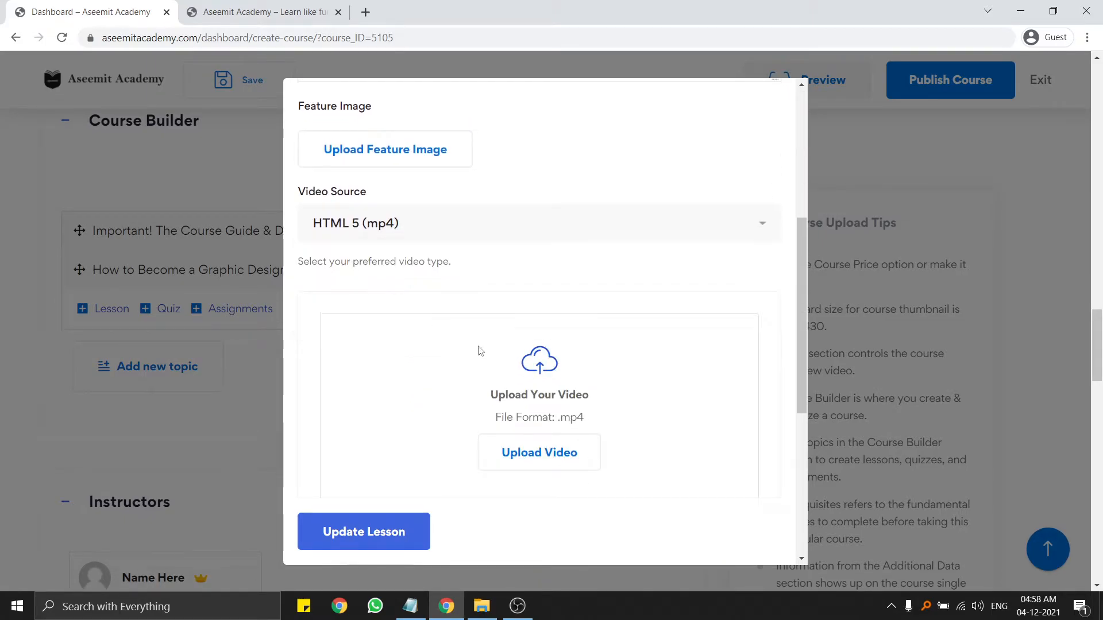
{"action": "left_click", "coordinate": [562, 459]}
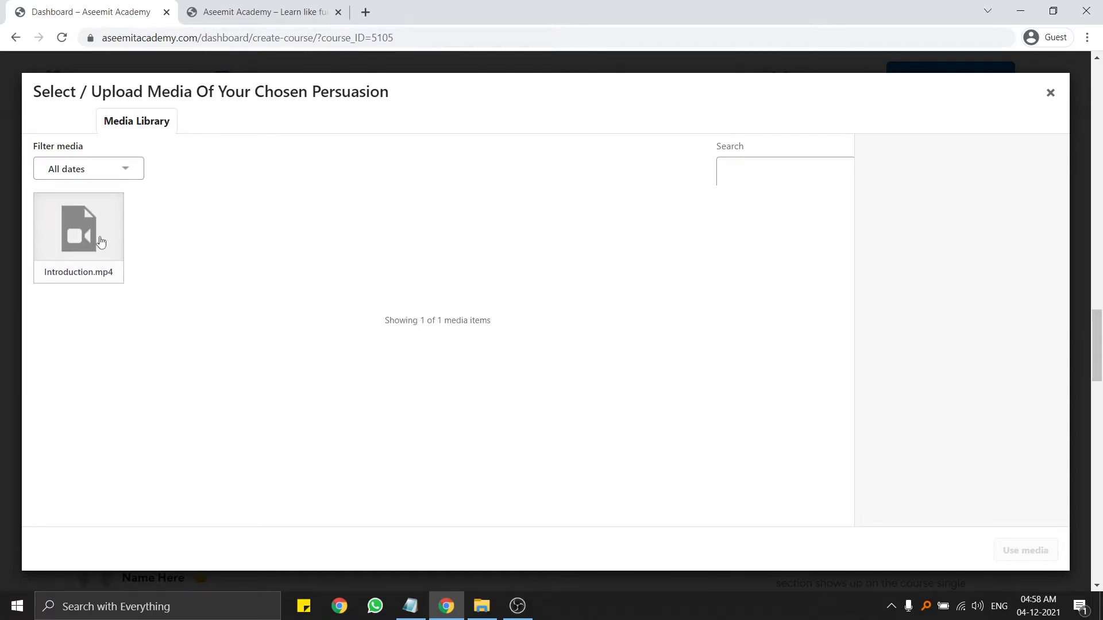
Attach Introduction.mp4 as the lesson video with a 00:01:41 playback time.
{"action": "left_click", "coordinate": [106, 238]}
{"action": "left_click", "coordinate": [1026, 550]}
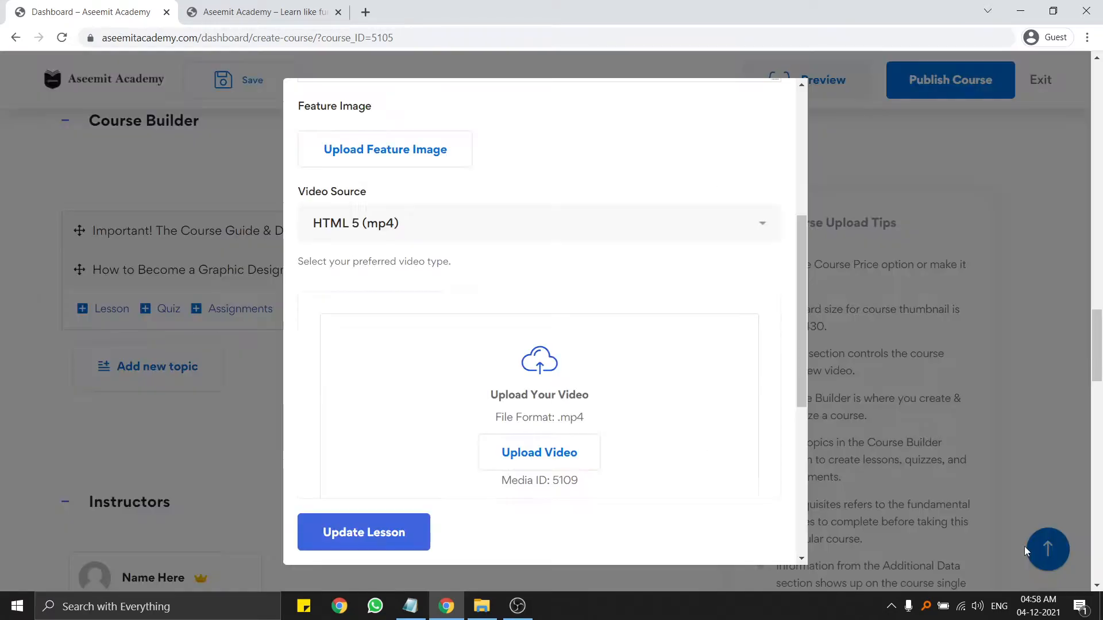
{"action": "scroll", "coordinate": [510, 502], "scroll_direction": "down", "scroll_amount": 5}
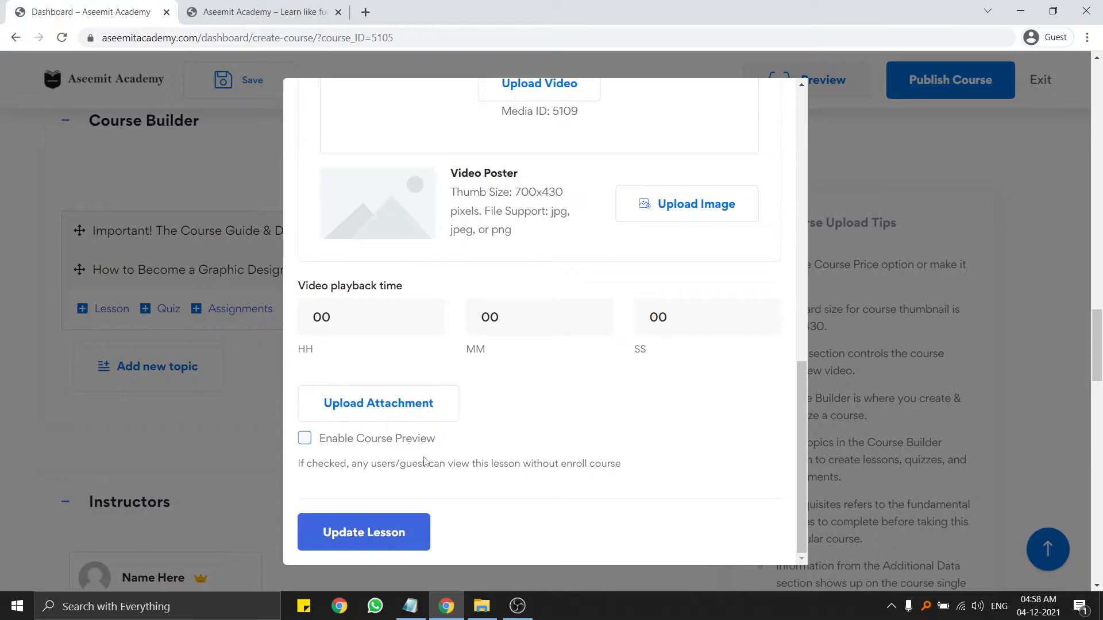
{"action": "left_click", "coordinate": [345, 314]}
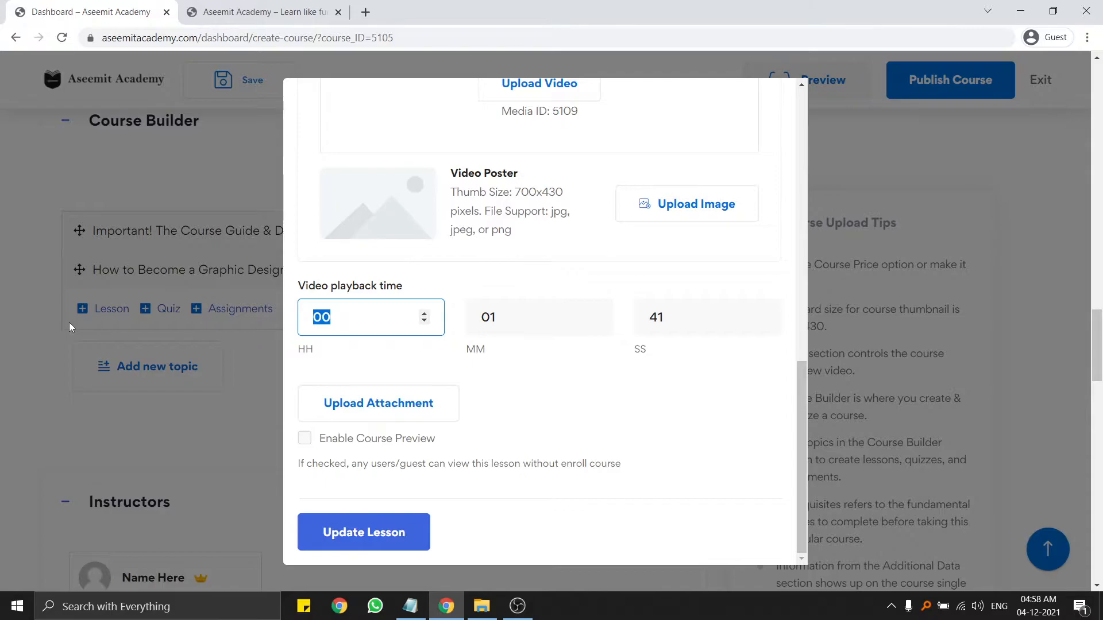
{"action": "left_click", "coordinate": [501, 384]}
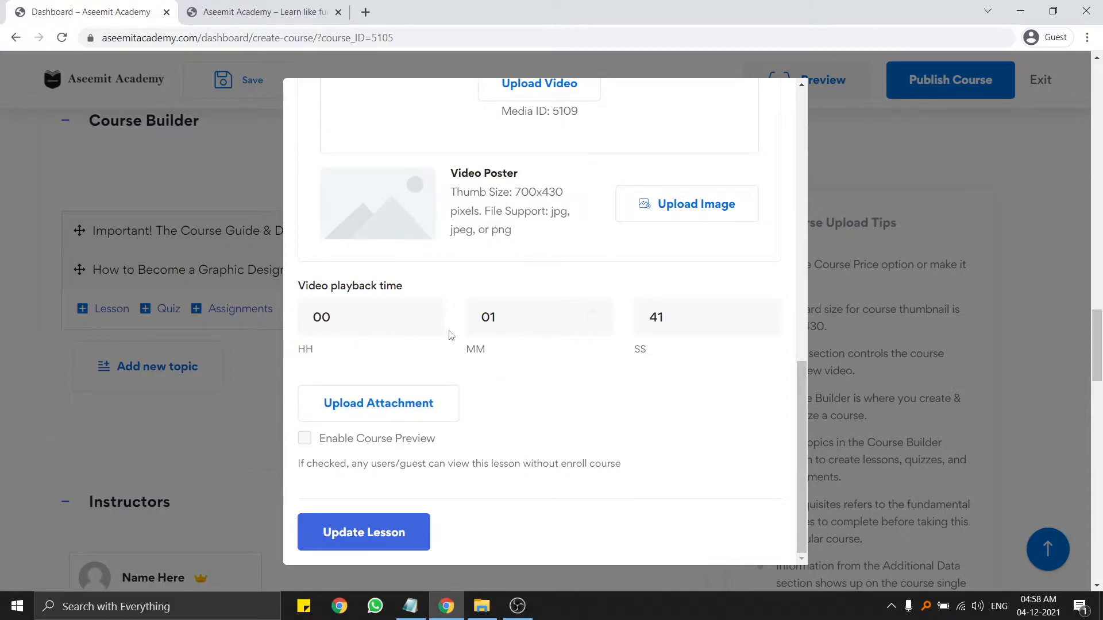
{"action": "scroll", "coordinate": [442, 314], "scroll_direction": "up", "scroll_amount": 10}
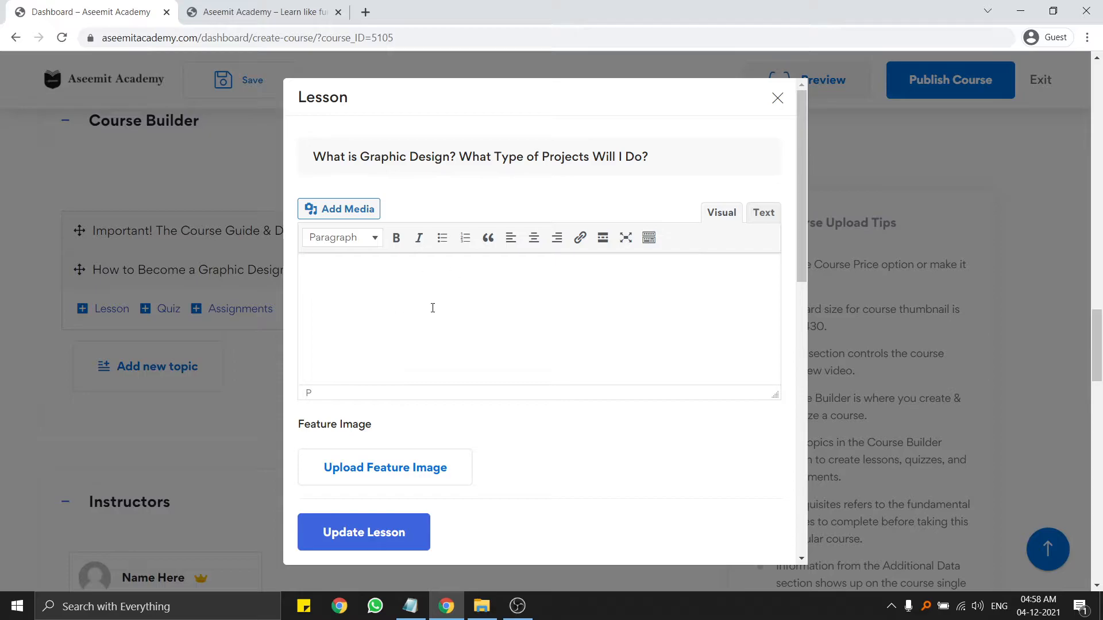
{"action": "scroll", "coordinate": [439, 304], "scroll_direction": "down", "scroll_amount": 1}
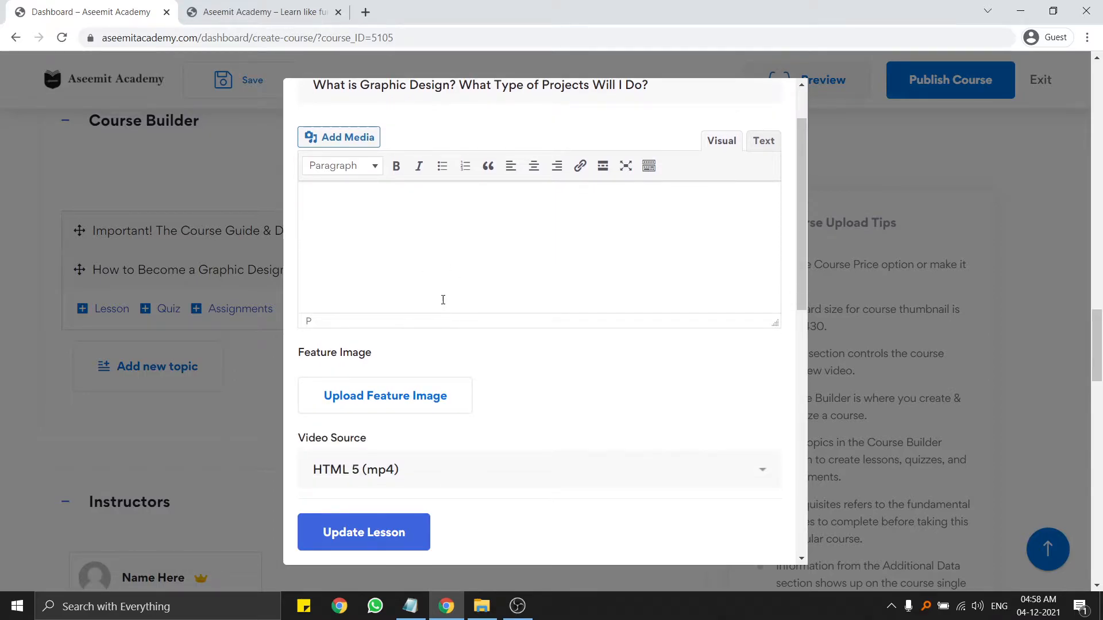
Save the lesson with Update Lesson and bring the course outline notes forward.
{"action": "left_click", "coordinate": [649, 165]}
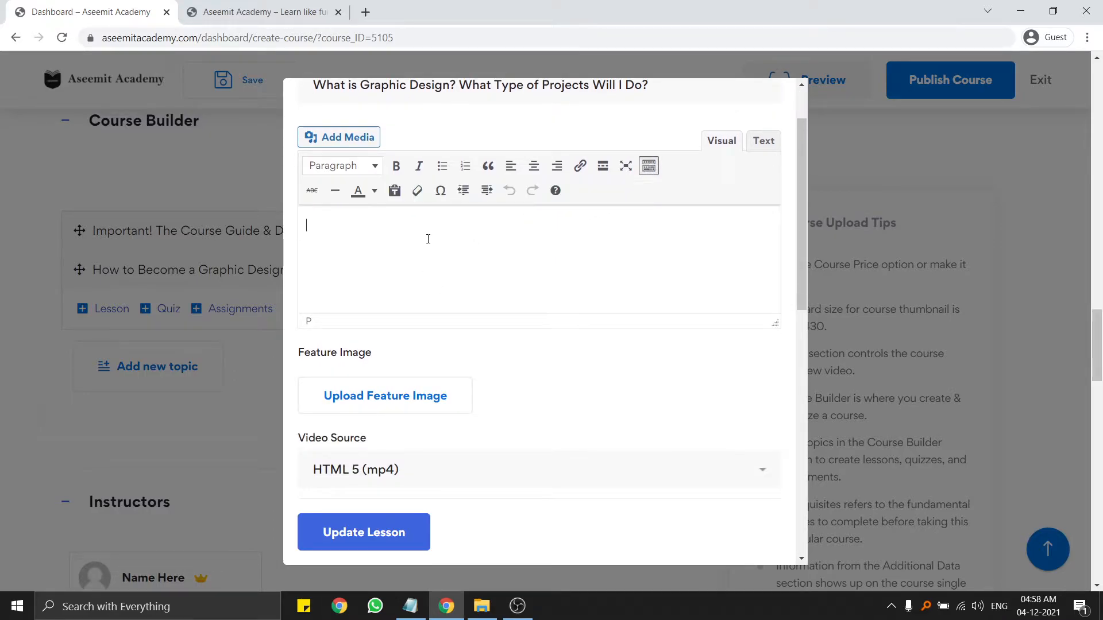
{"action": "scroll", "coordinate": [437, 270], "scroll_direction": "up", "scroll_amount": 2}
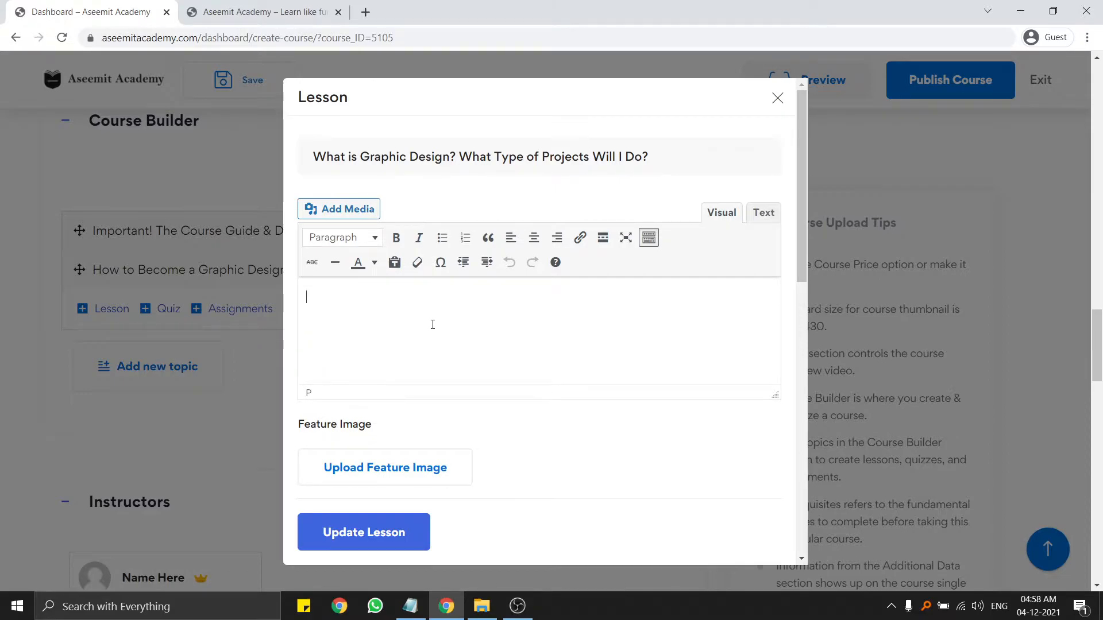
{"action": "scroll", "coordinate": [431, 323], "scroll_direction": "down", "scroll_amount": 5}
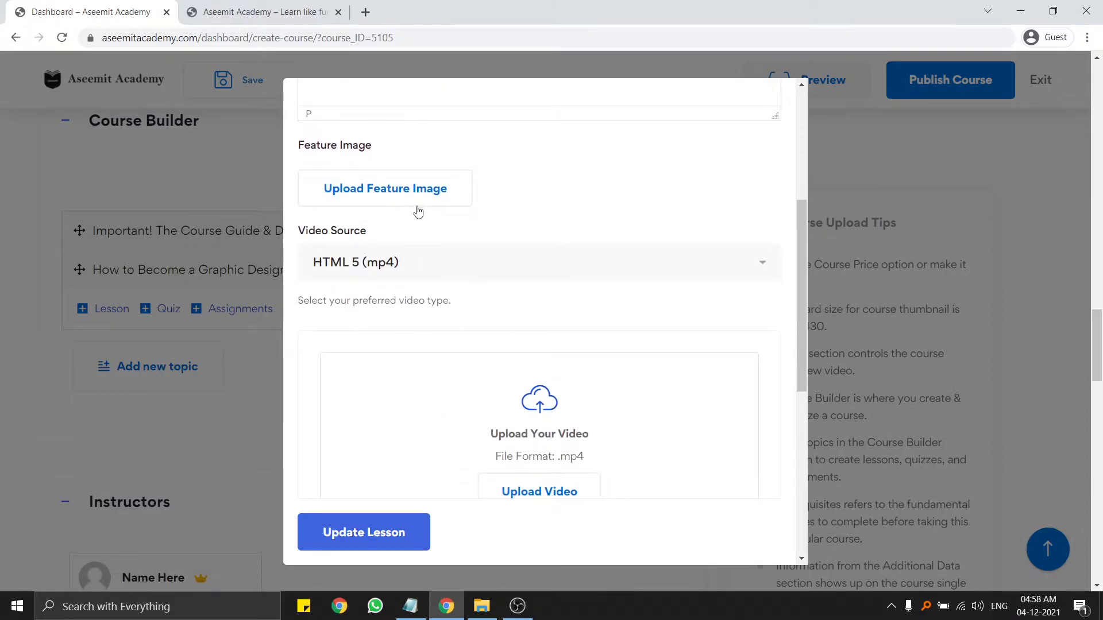
{"action": "scroll", "coordinate": [410, 276], "scroll_direction": "down", "scroll_amount": 3}
{"action": "scroll", "coordinate": [410, 276], "scroll_direction": "down", "scroll_amount": 5}
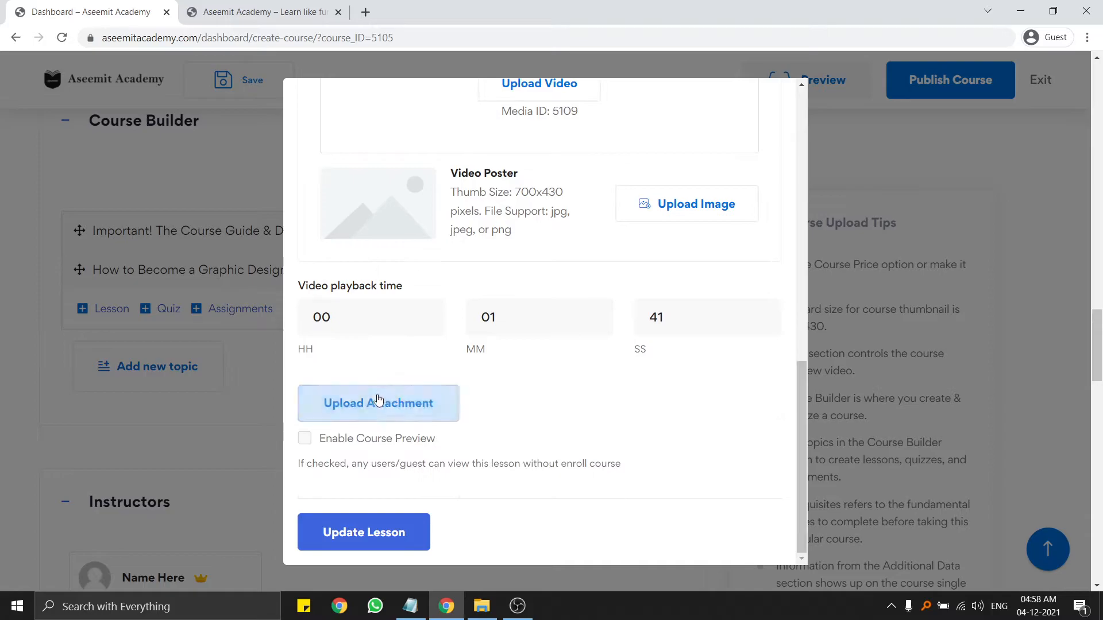
{"action": "left_click", "coordinate": [409, 528]}
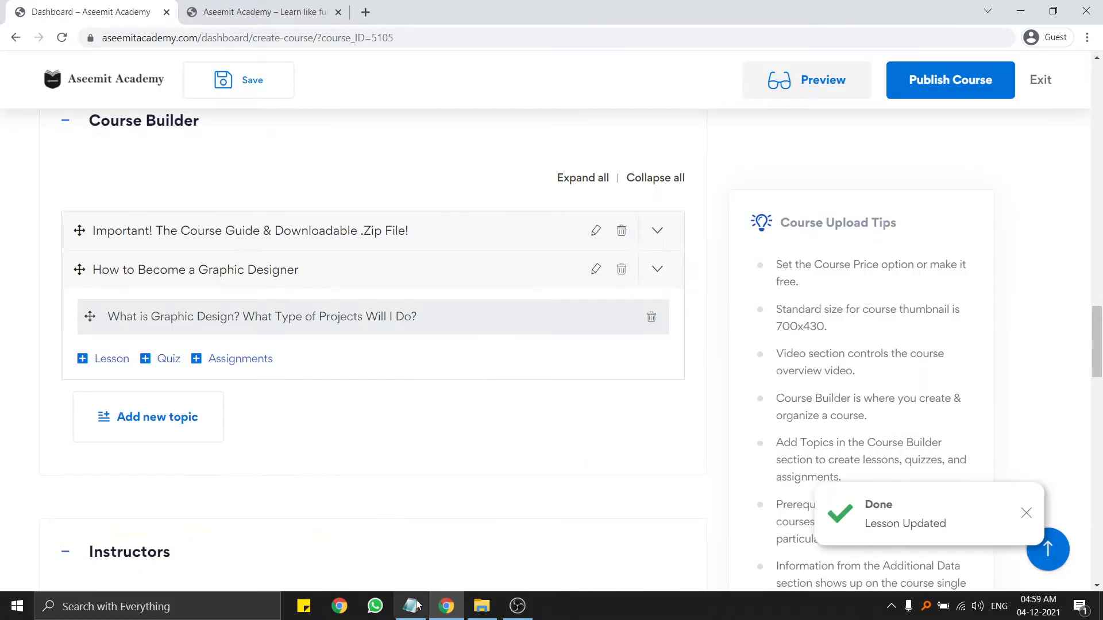
{"action": "left_click", "coordinate": [416, 605]}
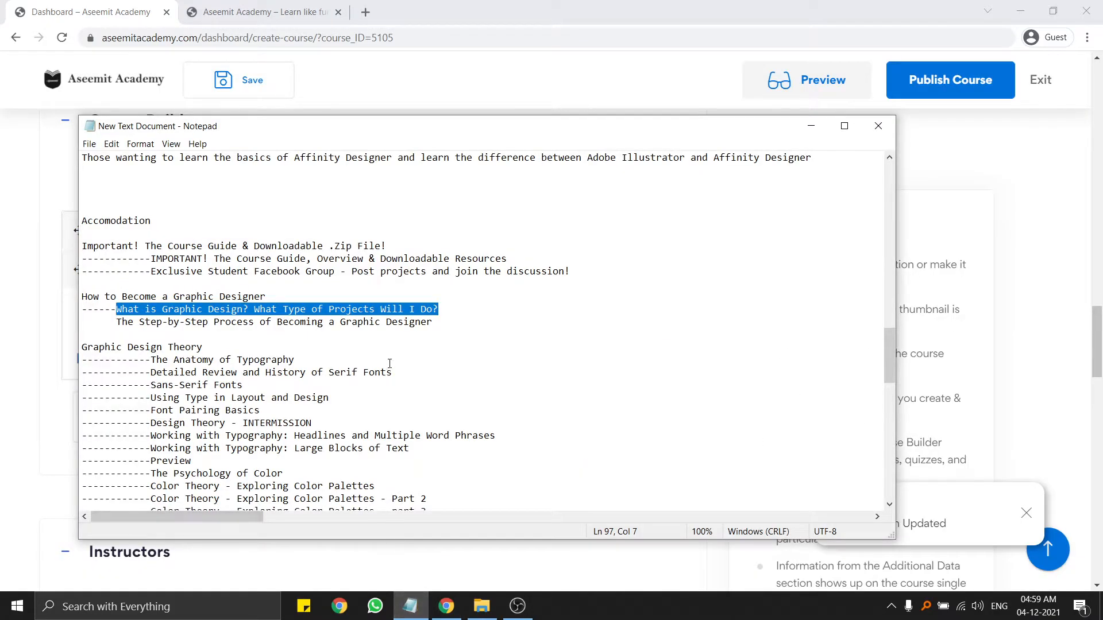
Add a lesson titled 'The Step-by-Step Process of Becoming a Graphic Designer', pasted from the notes.
{"action": "left_click_drag", "start_coordinate": [444, 325], "coordinate": [116, 324]}
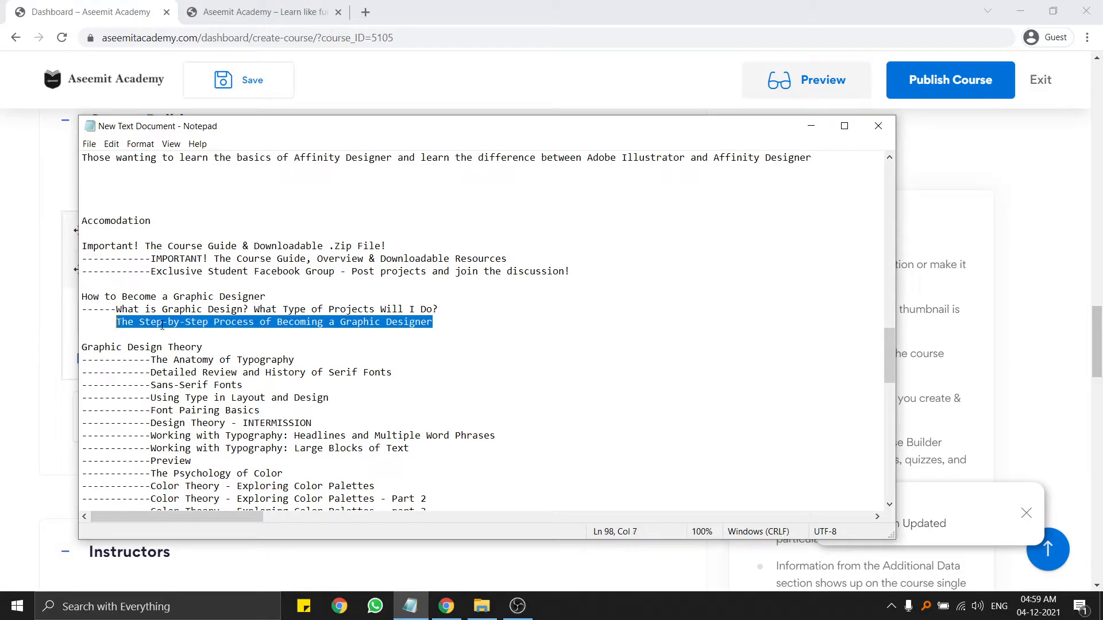
{"action": "right_click", "coordinate": [163, 328]}
{"action": "left_click", "coordinate": [209, 366]}
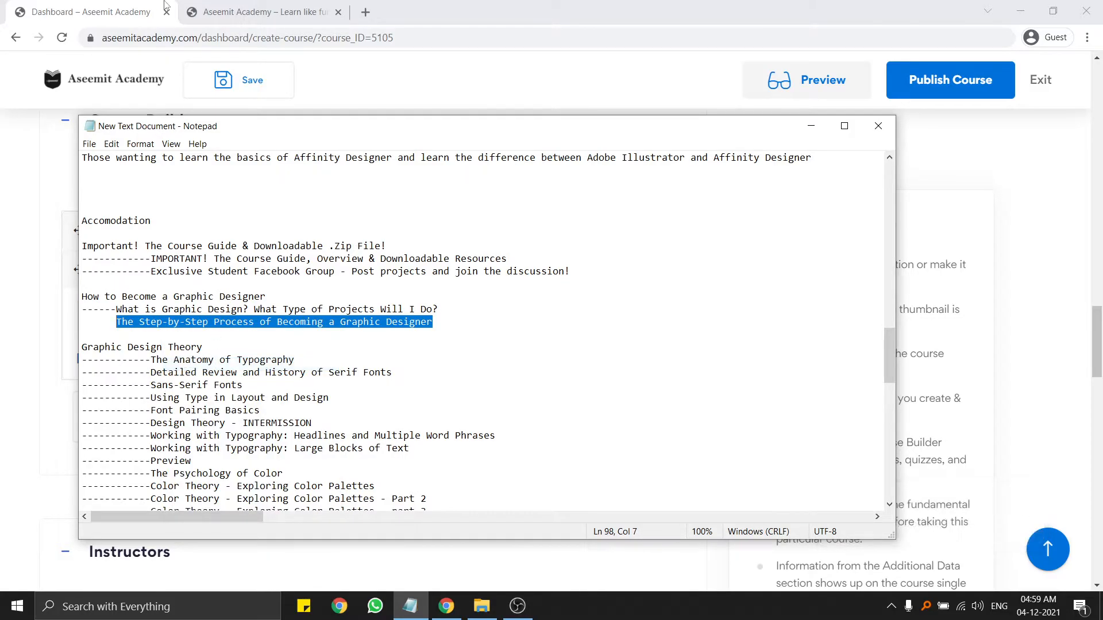
{"action": "left_click", "coordinate": [145, 14]}
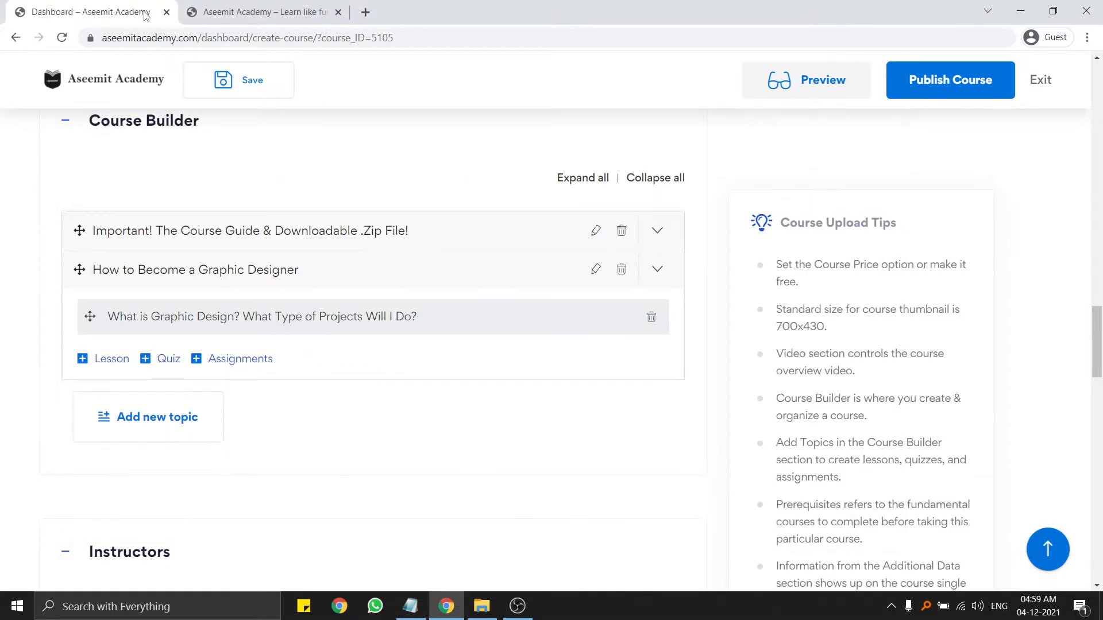
{"action": "left_click", "coordinate": [109, 363]}
{"action": "scroll", "coordinate": [304, 316], "scroll_direction": "down", "scroll_amount": 1}
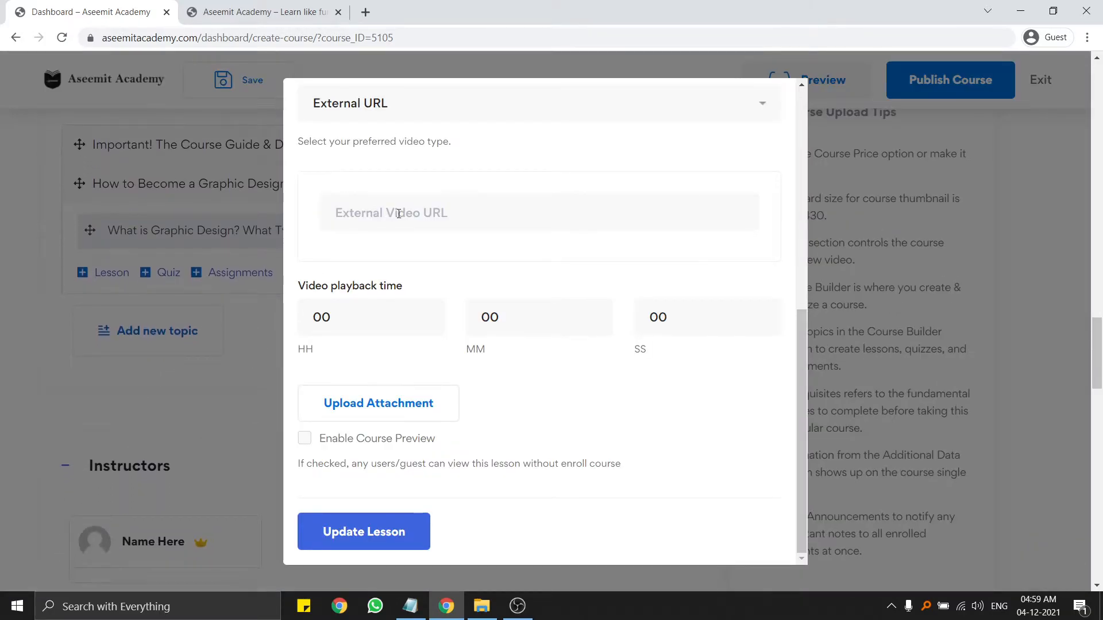
{"action": "scroll", "coordinate": [423, 215], "scroll_direction": "up", "scroll_amount": 10}
{"action": "left_click_drag", "start_coordinate": [425, 158], "coordinate": [180, 157]}
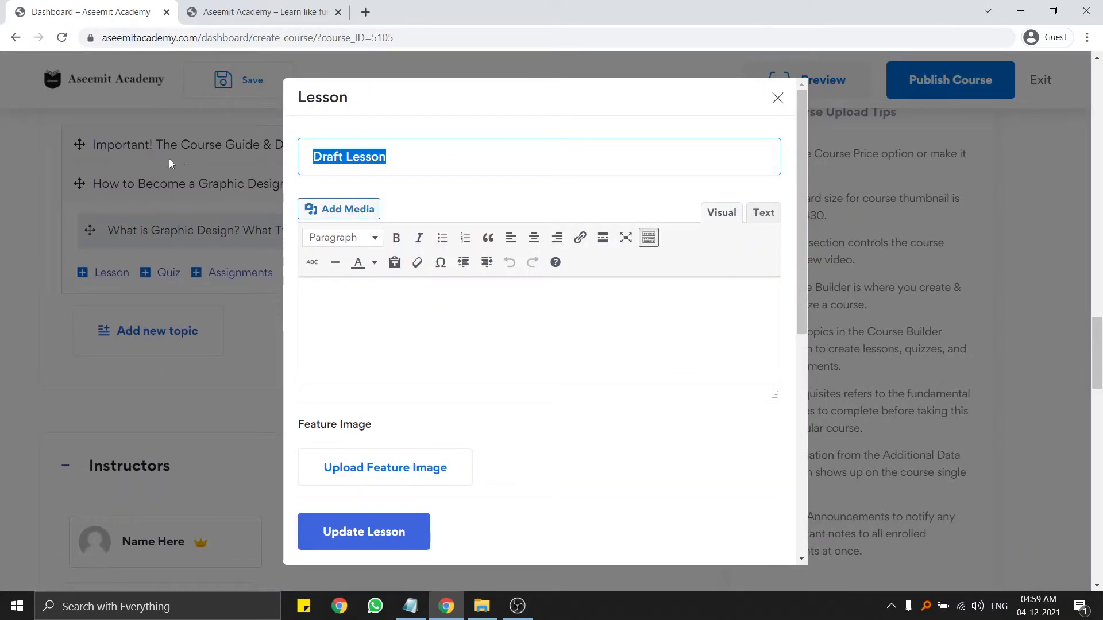
{"action": "key", "text": "ctrl+v"}
Set the lesson's video source to HTML 5 (mp4) and save it with Update Lesson.
{"action": "left_click", "coordinate": [388, 303]}
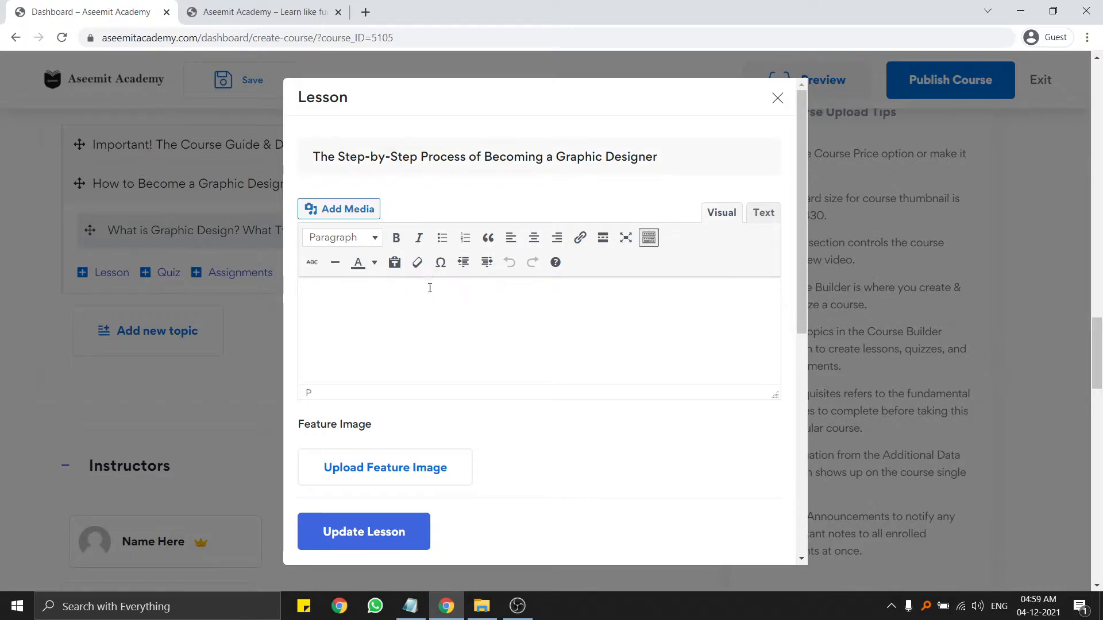
{"action": "scroll", "coordinate": [419, 443], "scroll_direction": "down", "scroll_amount": 5}
{"action": "scroll", "coordinate": [479, 403], "scroll_direction": "down", "scroll_amount": 3}
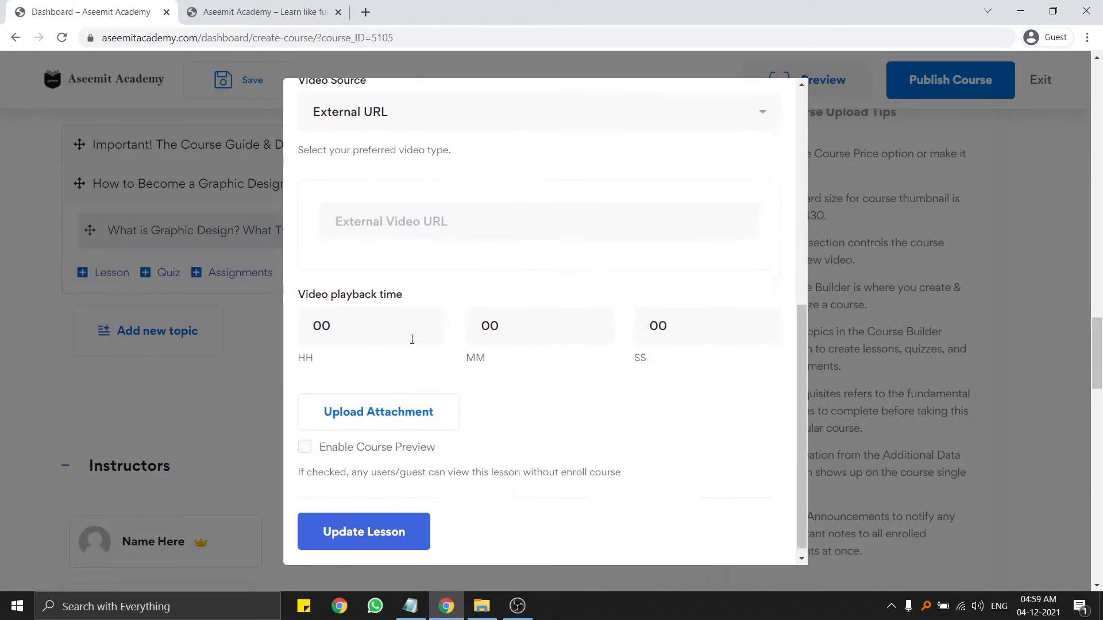
{"action": "left_click", "coordinate": [440, 215]}
{"action": "scroll", "coordinate": [431, 230], "scroll_direction": "up", "scroll_amount": 2}
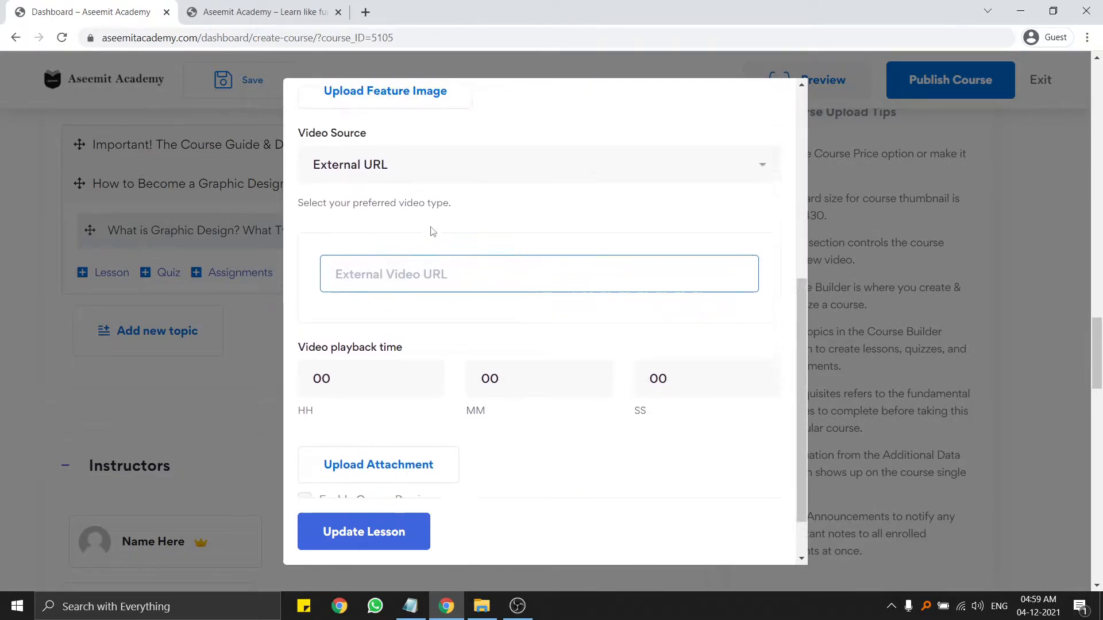
{"action": "left_click", "coordinate": [378, 200]}
{"action": "left_click", "coordinate": [343, 242]}
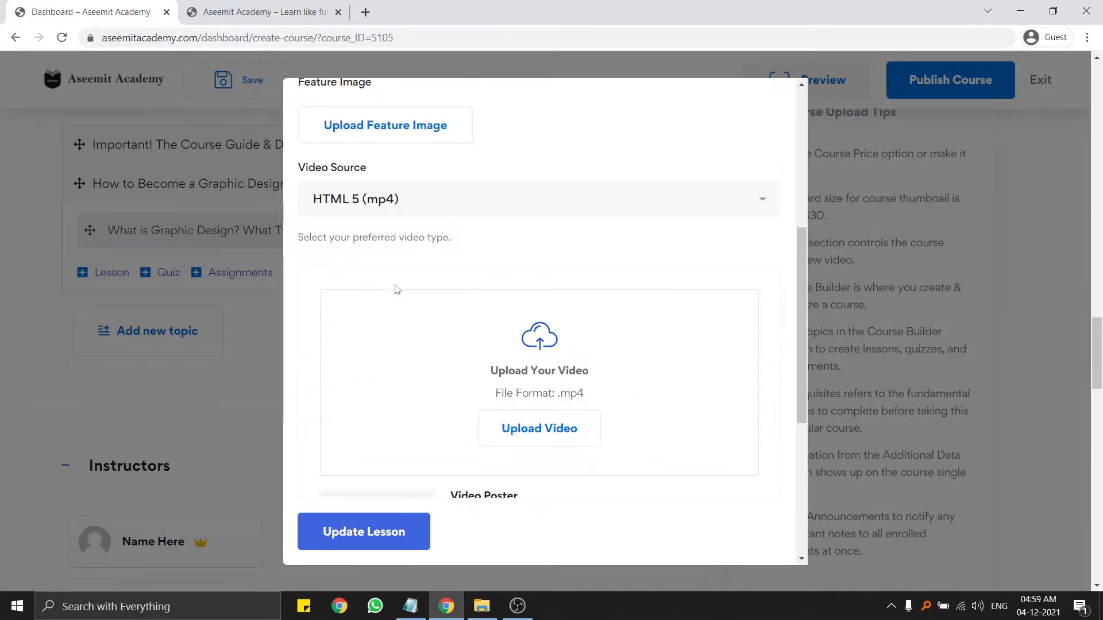
{"action": "left_click", "coordinate": [393, 549]}
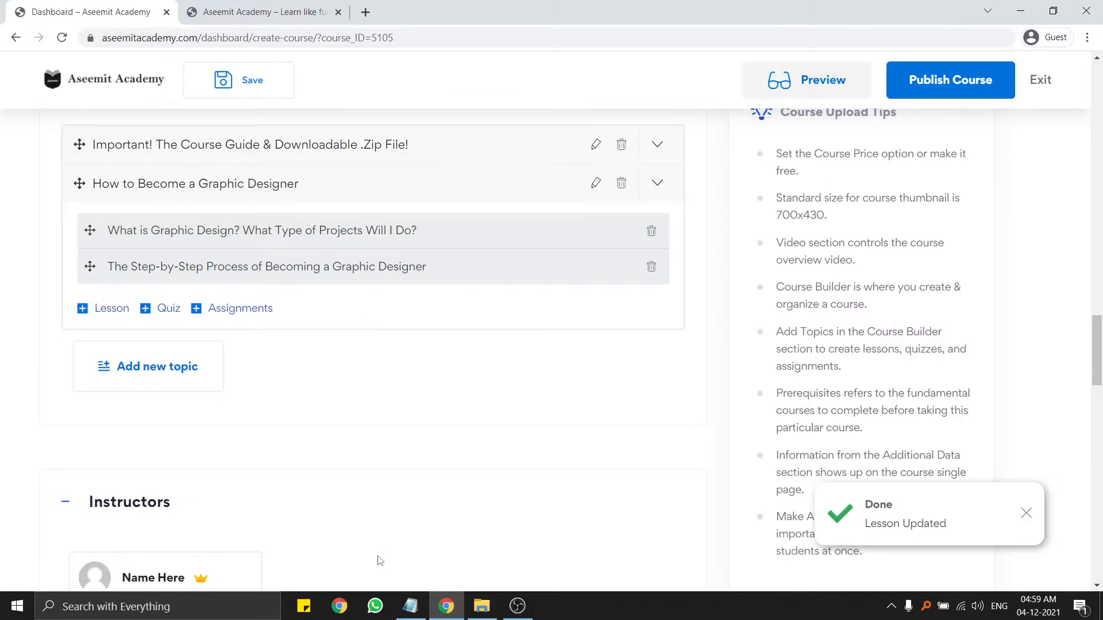
{"action": "left_click", "coordinate": [230, 184]}
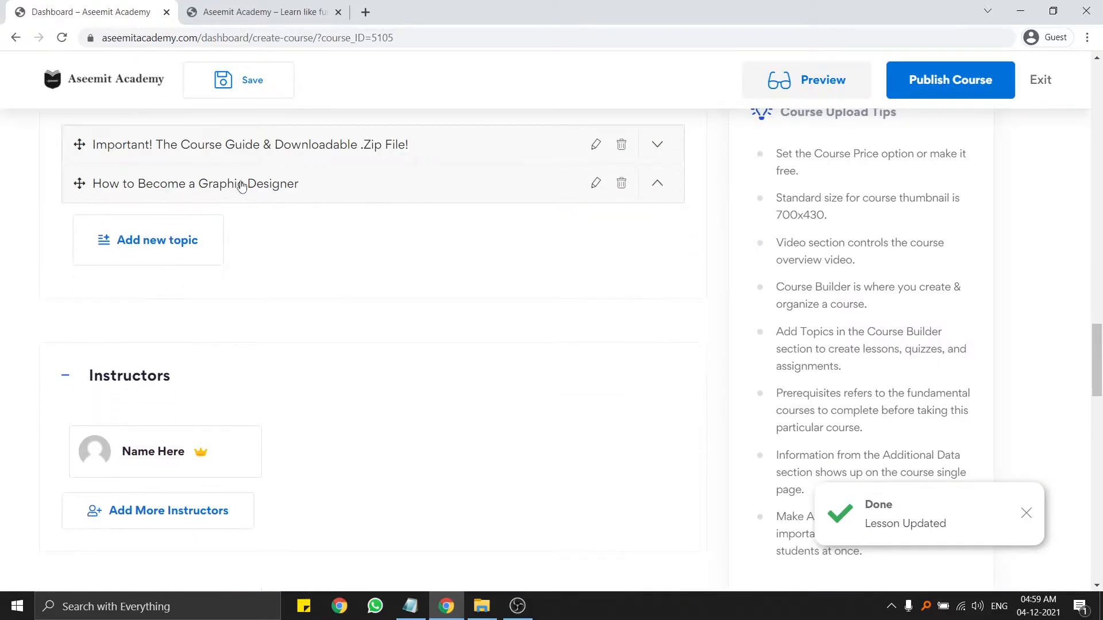
{"action": "left_click", "coordinate": [247, 188]}
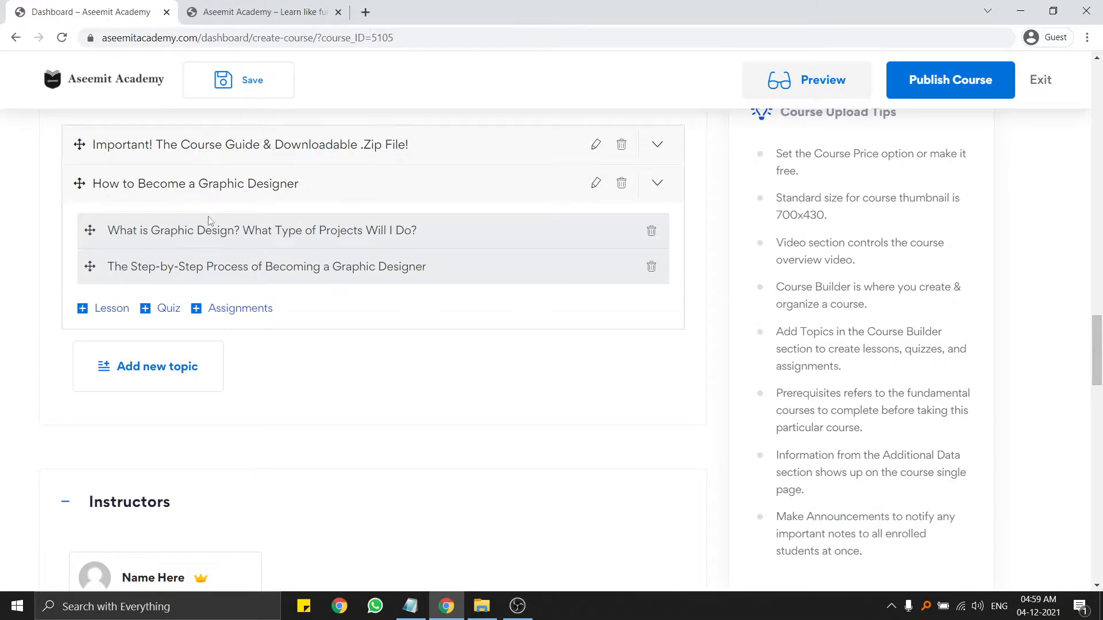
{"action": "left_click", "coordinate": [165, 311]}
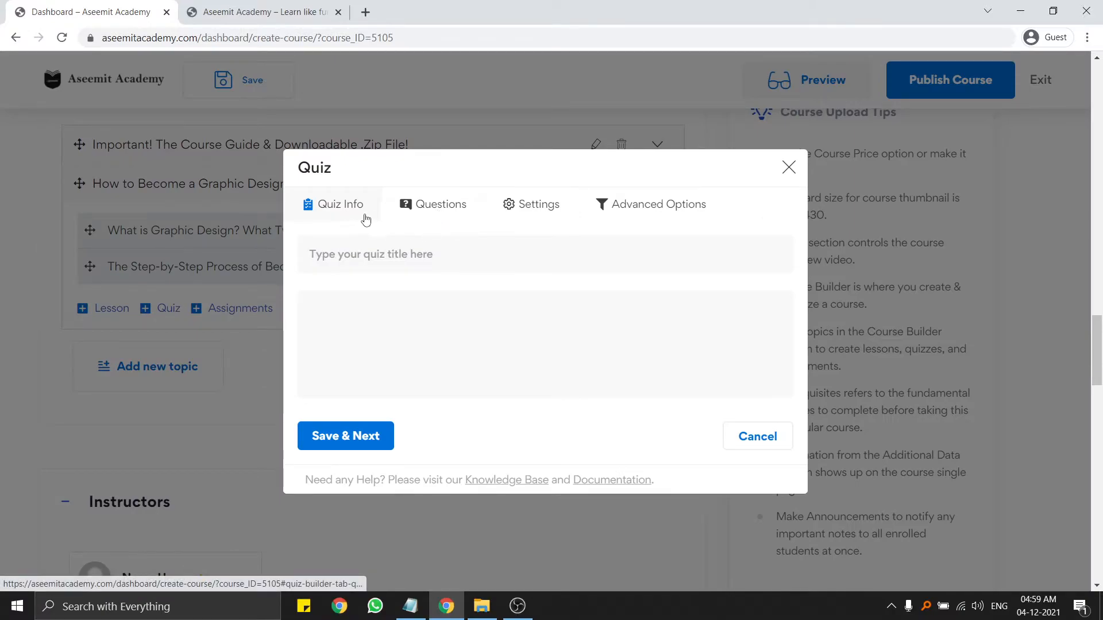
{"action": "left_click", "coordinate": [436, 257]}
{"action": "left_click", "coordinate": [475, 337]}
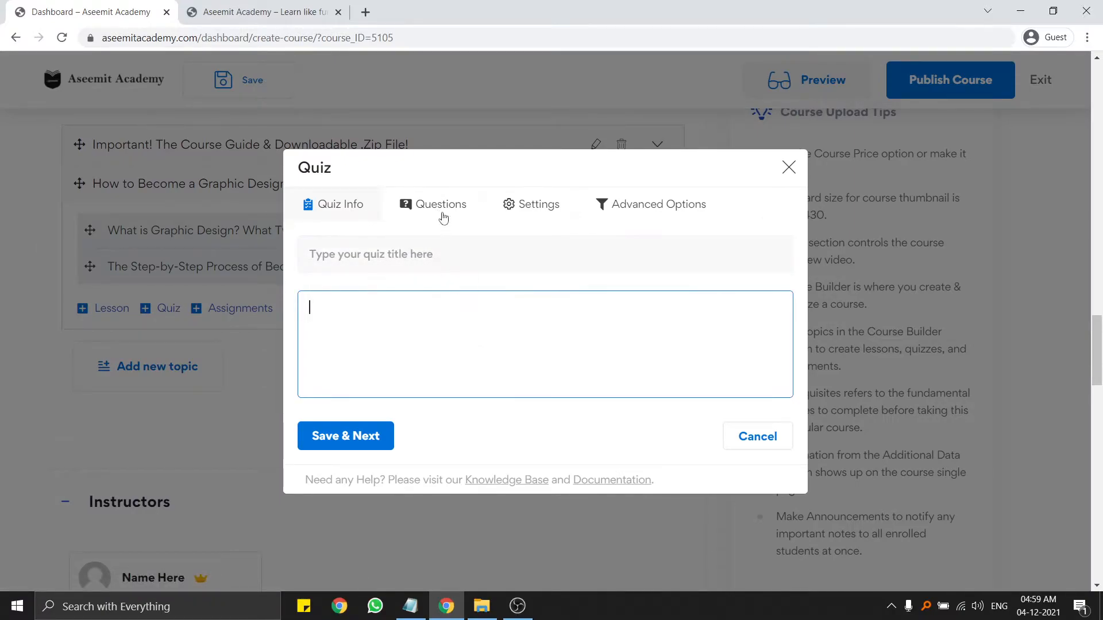
{"action": "left_click", "coordinate": [444, 198]}
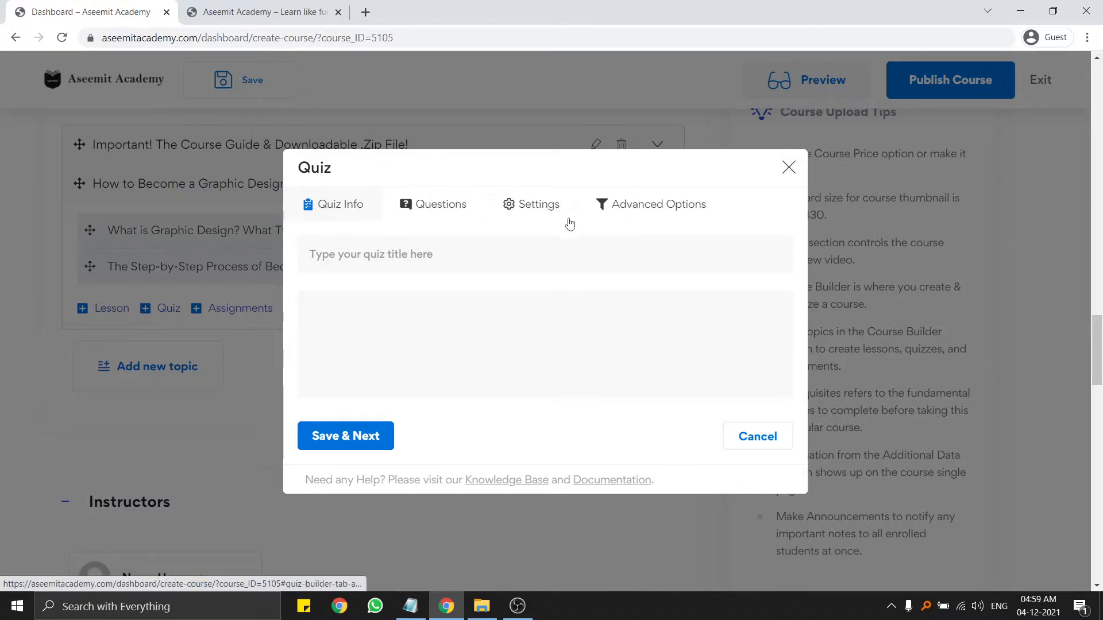
{"action": "left_click", "coordinate": [435, 252]}
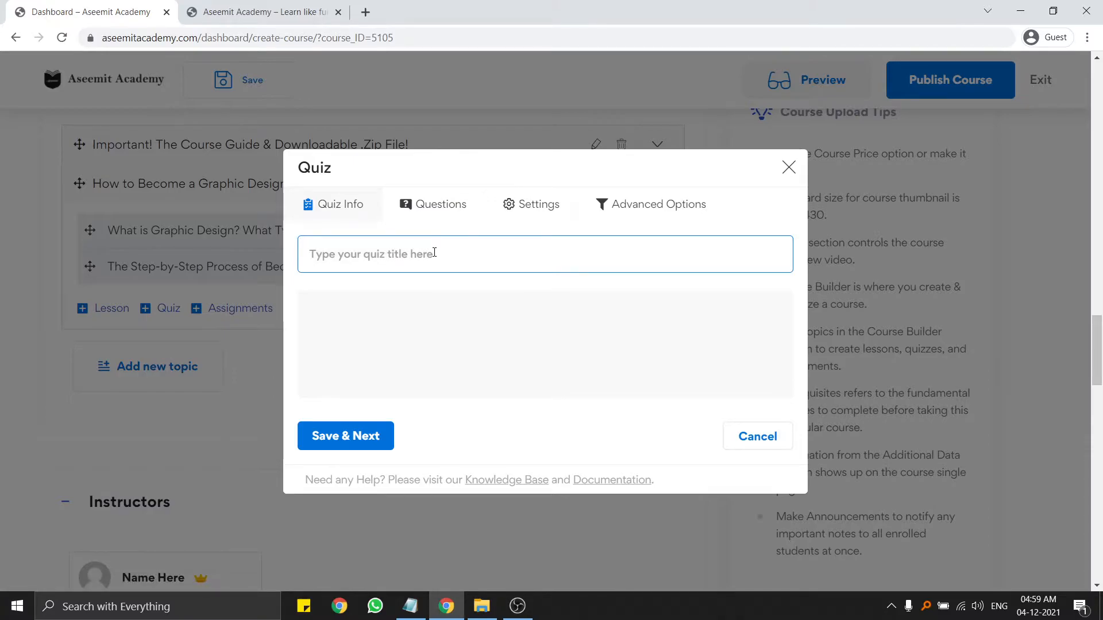
{"action": "type", "text": "Did "}
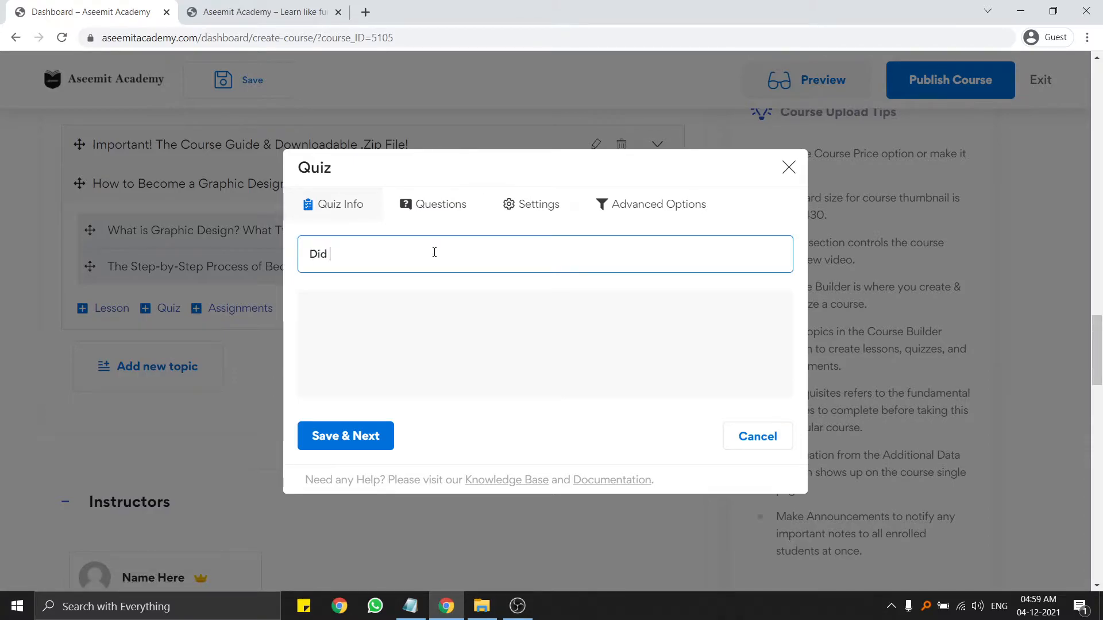
{"action": "type", "text": "you got your"}
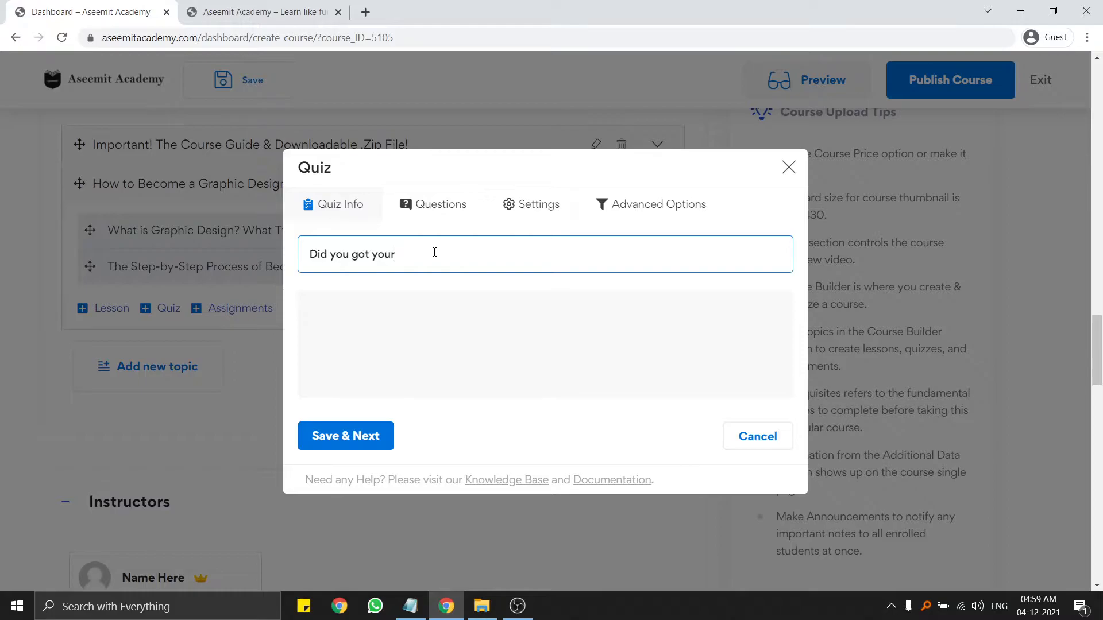
{"action": "type", "text": "erwers?"}
{"action": "right_click", "coordinate": [423, 259]}
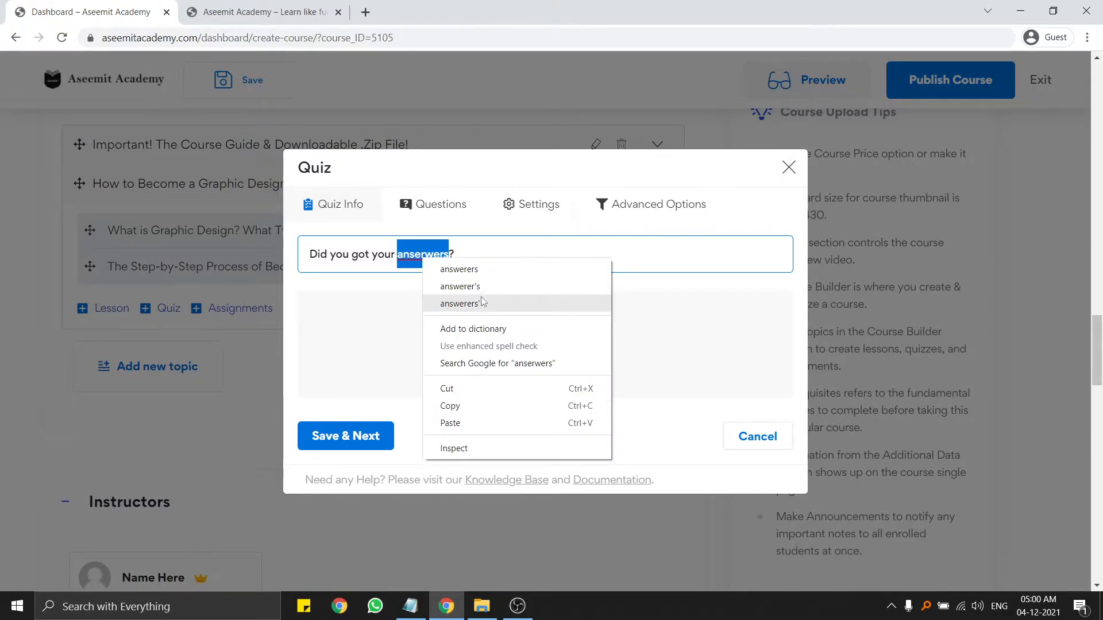
{"action": "left_click", "coordinate": [467, 270]}
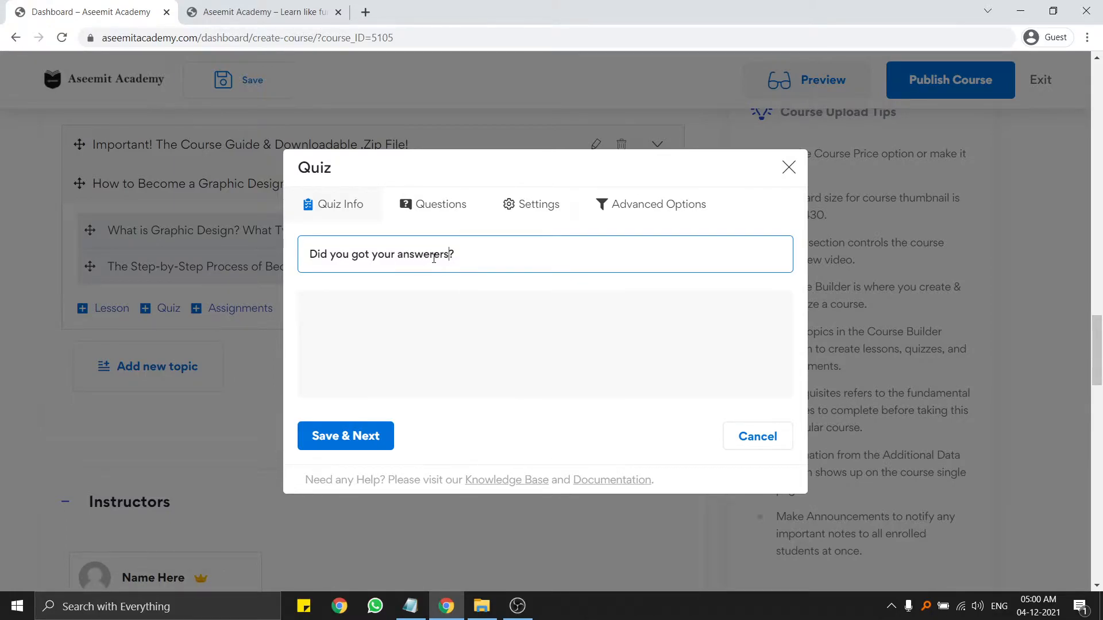
{"action": "left_click_drag", "start_coordinate": [449, 259], "coordinate": [418, 262]}
{"action": "key", "text": "BackSpace"}
{"action": "type", "text": "ers"}
{"action": "left_click_drag", "start_coordinate": [435, 258], "coordinate": [395, 257]}
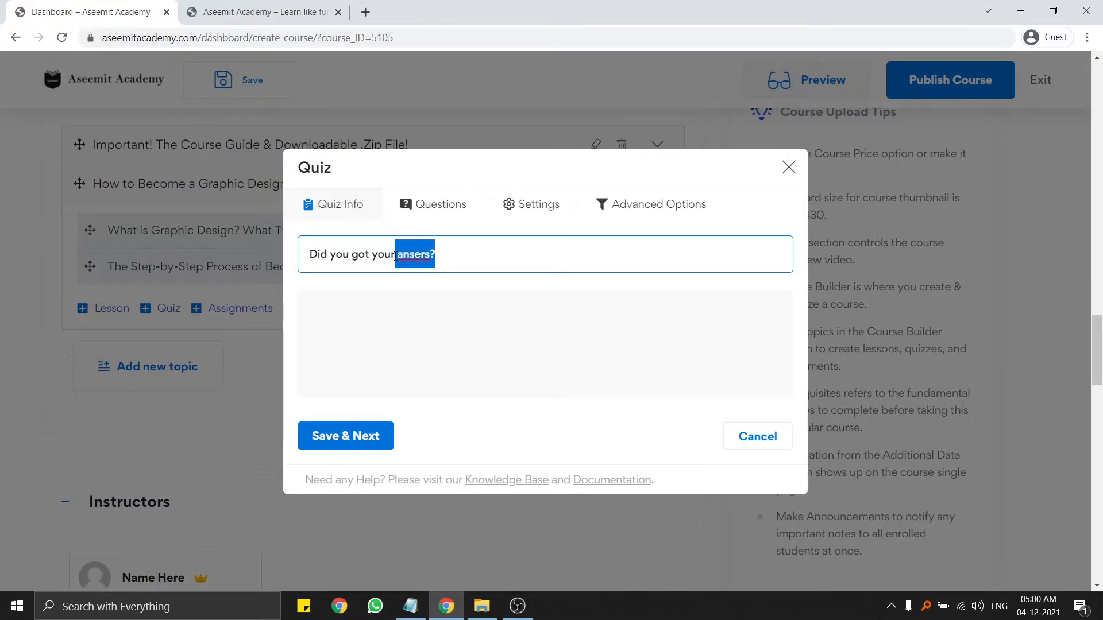
{"action": "key", "text": "BackSpace"}
{"action": "key", "text": "BackSpace"}
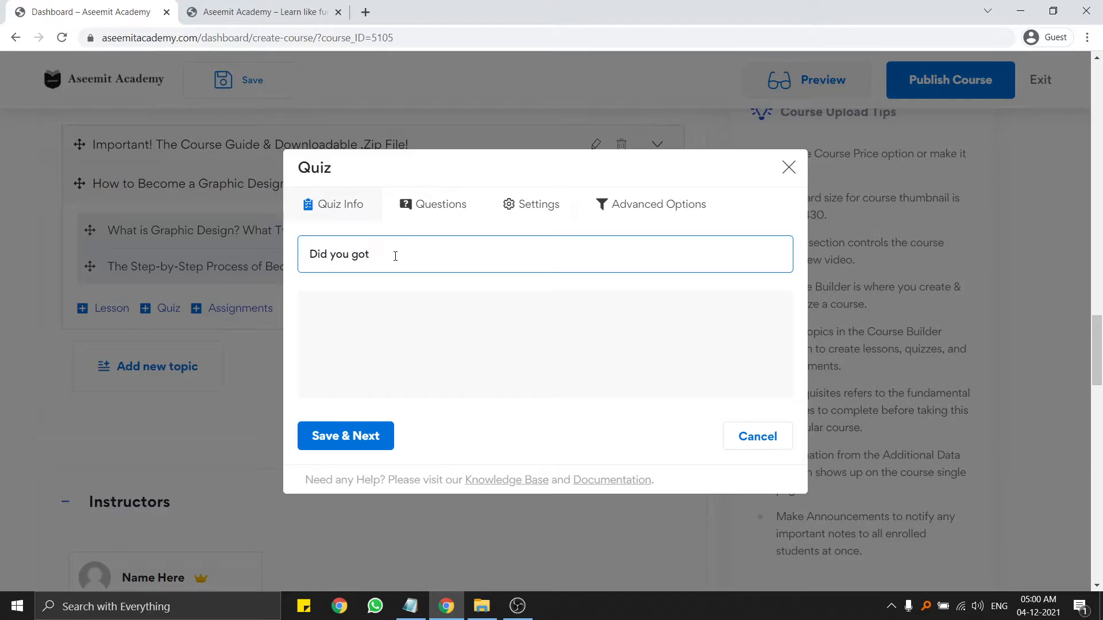
{"action": "left_click", "coordinate": [773, 443]}
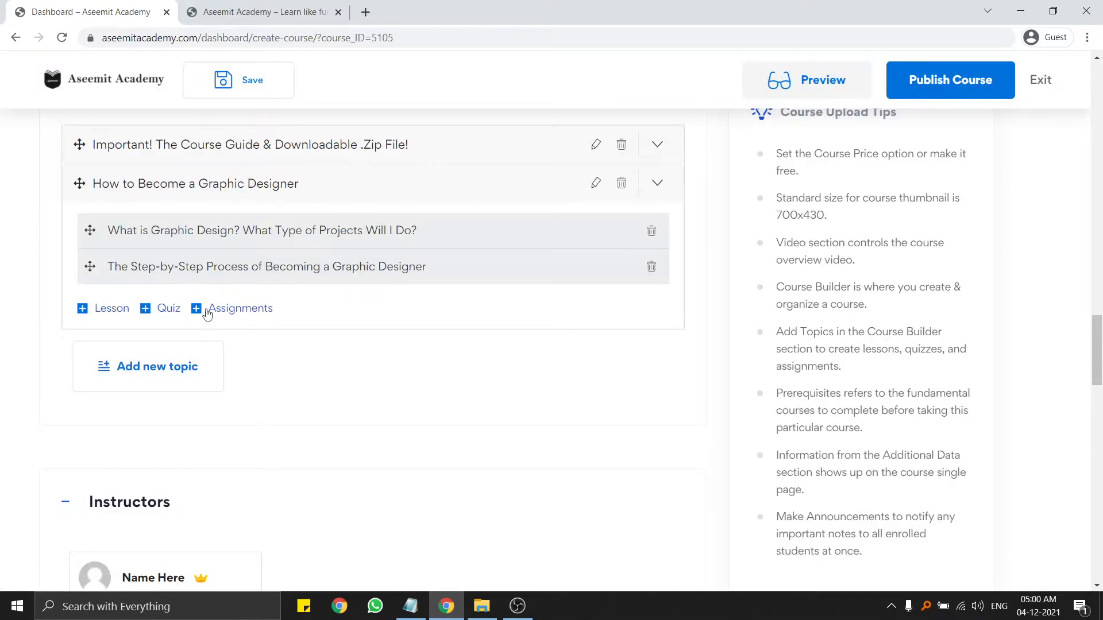
Create a quiz titled 'Did you have experience' with a short summary, then Save & Next.
{"action": "left_click", "coordinate": [158, 318]}
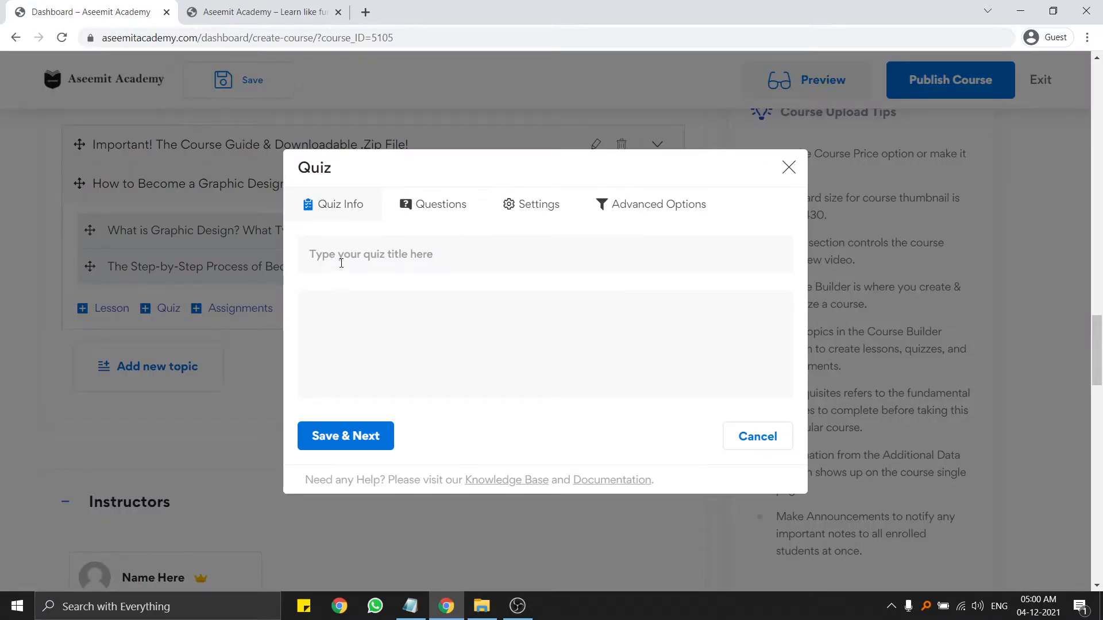
{"action": "left_click", "coordinate": [383, 253]}
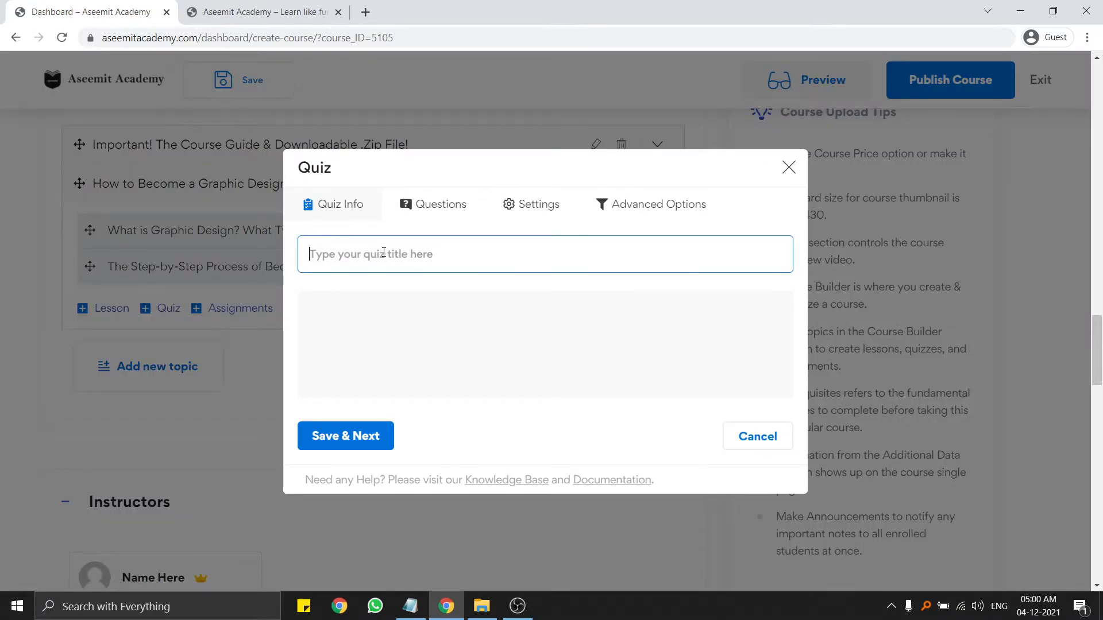
{"action": "type", "text": "Did you hav"}
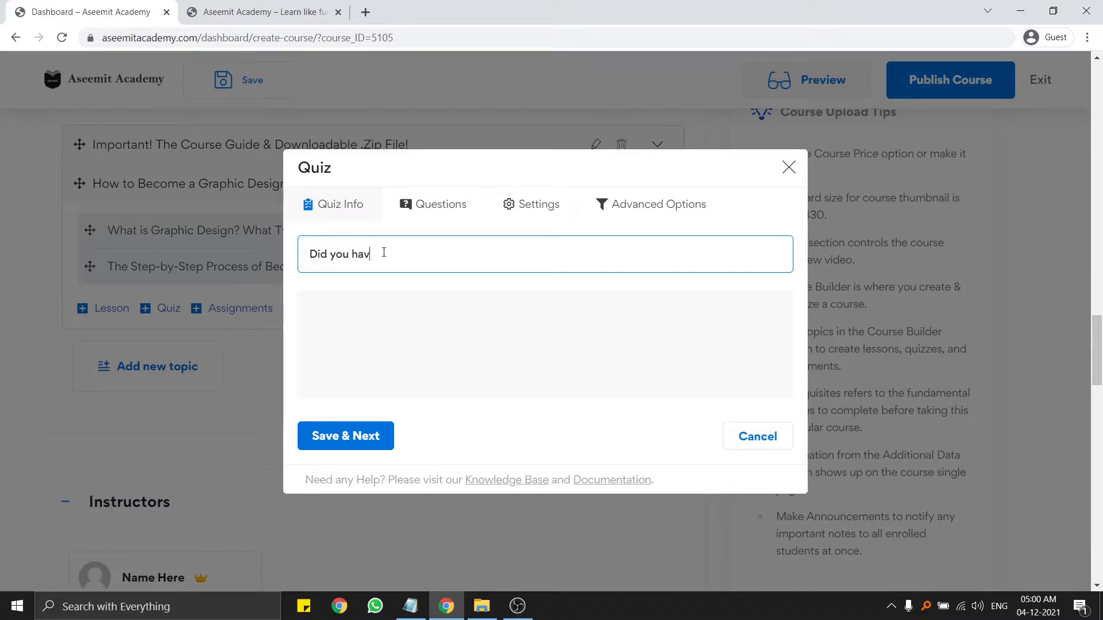
{"action": "type", "text": "e experience"}
{"action": "type", "text": "A"}
{"action": "type", "text": "nser it jdsejkds"}
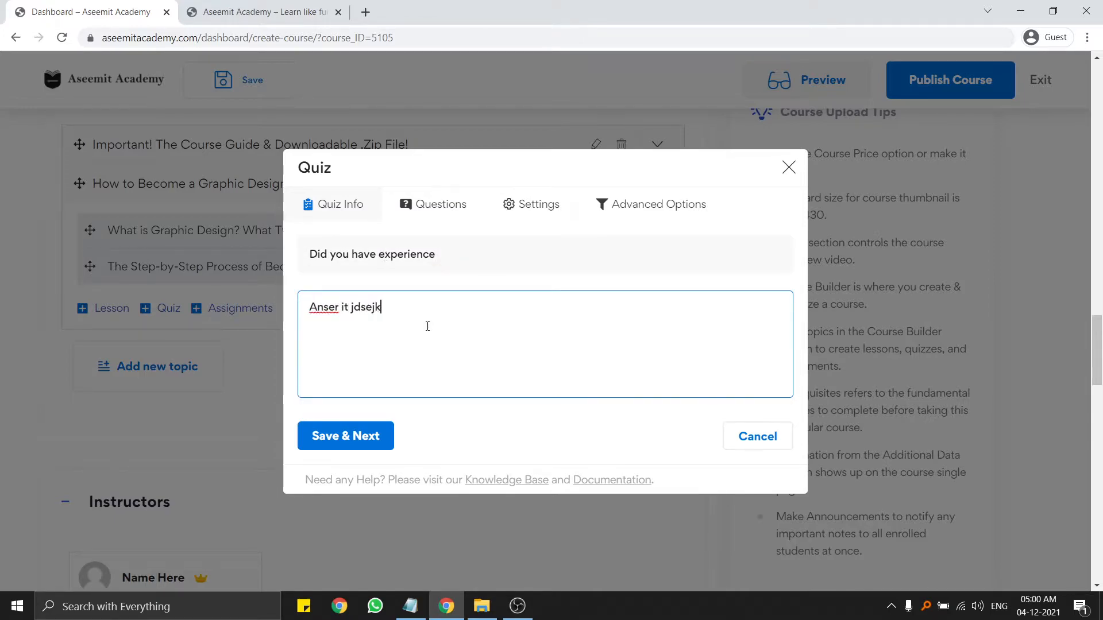
{"action": "left_click", "coordinate": [368, 441]}
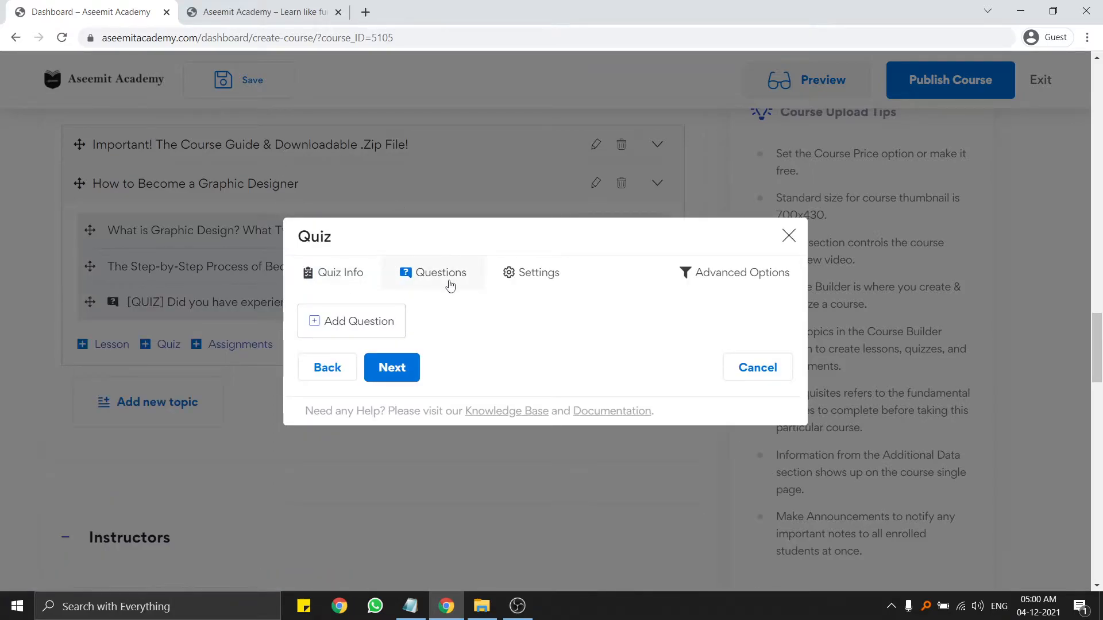
Add a True/False question named 'Question 1' with an answer required.
{"action": "left_click", "coordinate": [381, 322]}
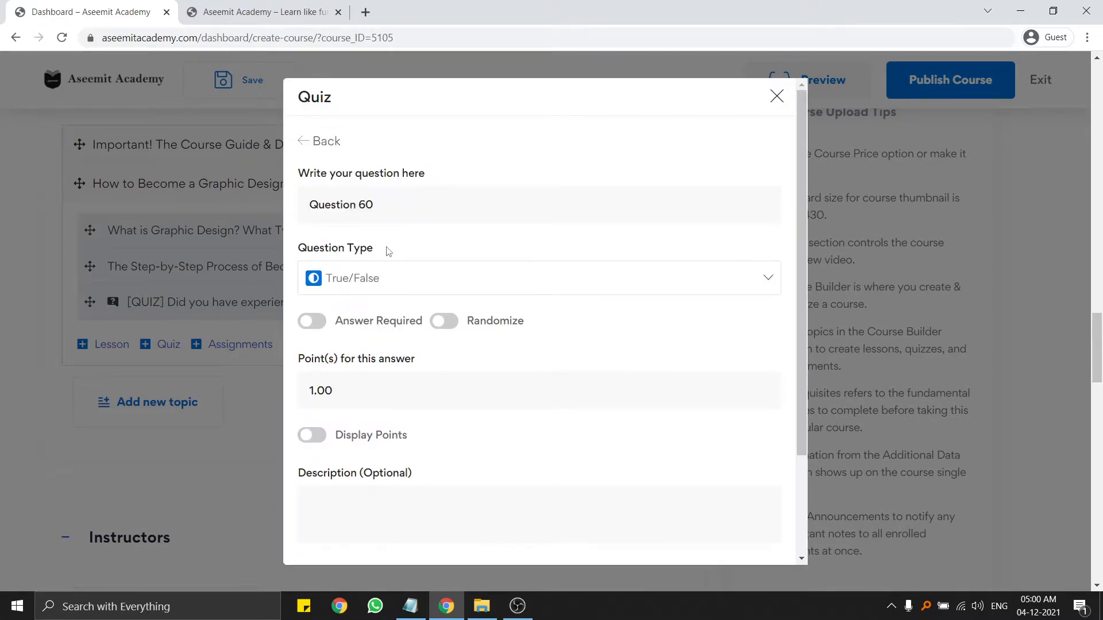
{"action": "left_click_drag", "start_coordinate": [414, 204], "coordinate": [198, 205]}
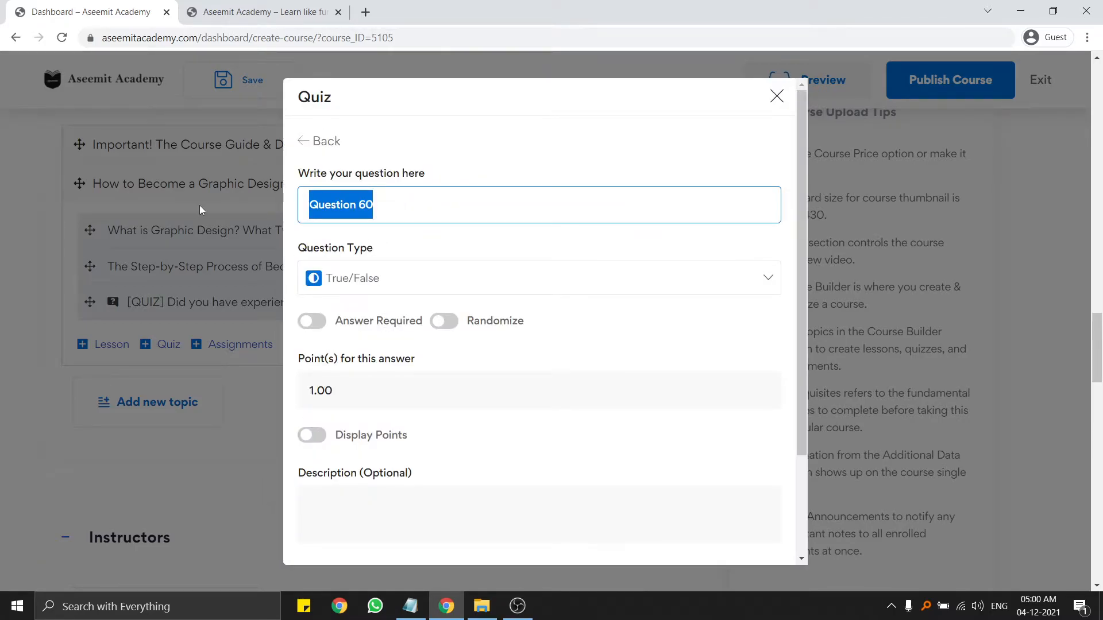
{"action": "type", "text": "Ques"}
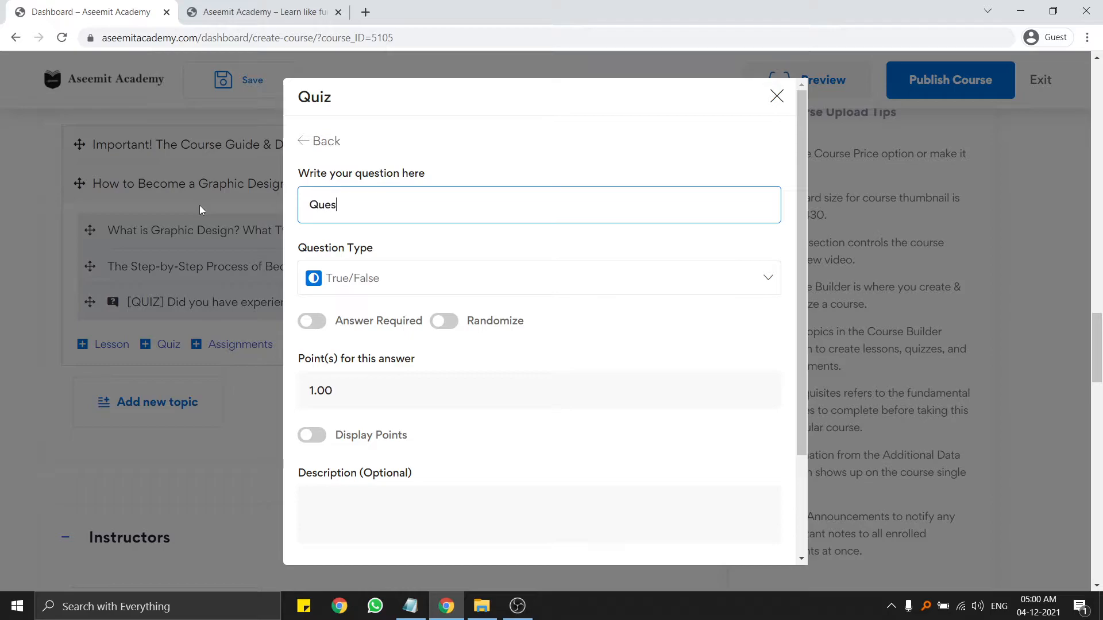
{"action": "type", "text": "tion 1"}
{"action": "left_click", "coordinate": [408, 287]}
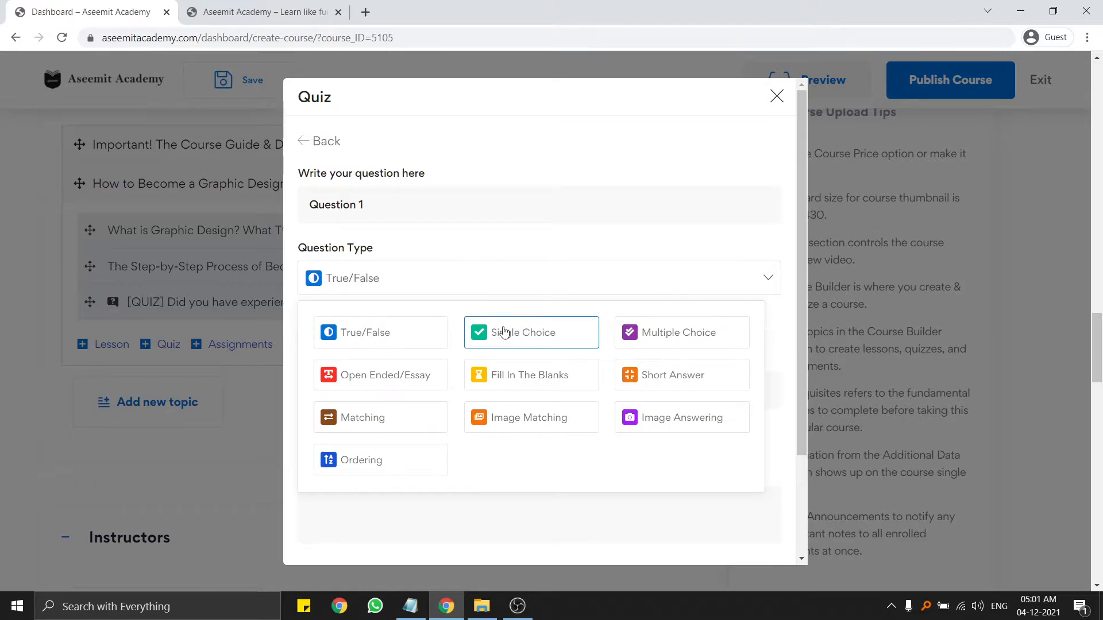
{"action": "left_click", "coordinate": [504, 332]}
{"action": "left_click", "coordinate": [413, 290]}
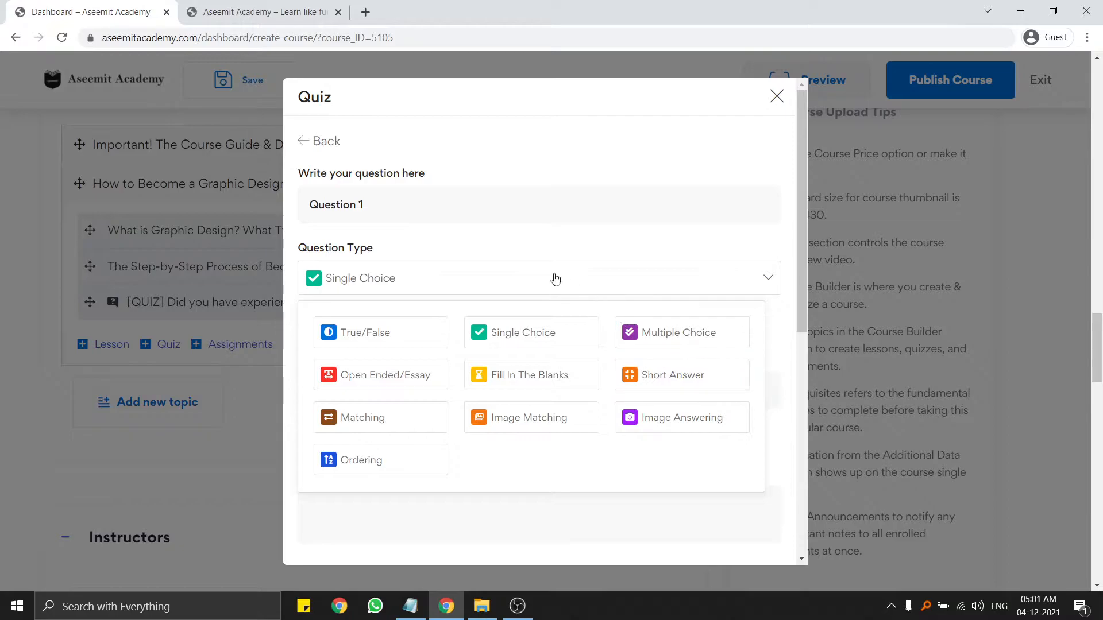
{"action": "left_click", "coordinate": [382, 330]}
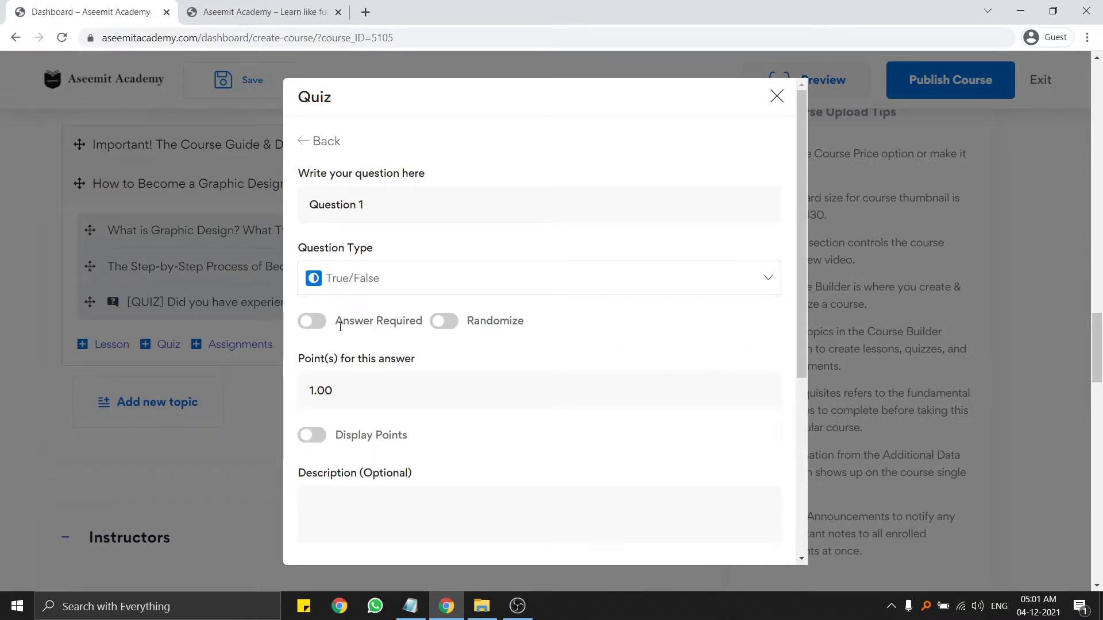
{"action": "left_click", "coordinate": [313, 324]}
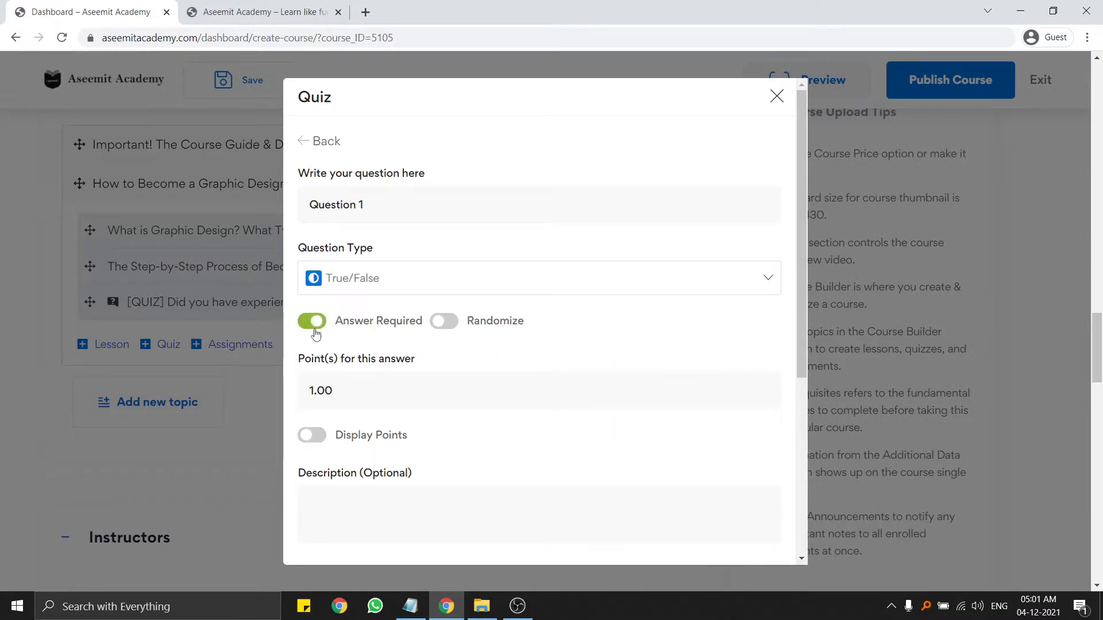
{"action": "left_click", "coordinate": [443, 325]}
{"action": "left_click", "coordinate": [442, 326]}
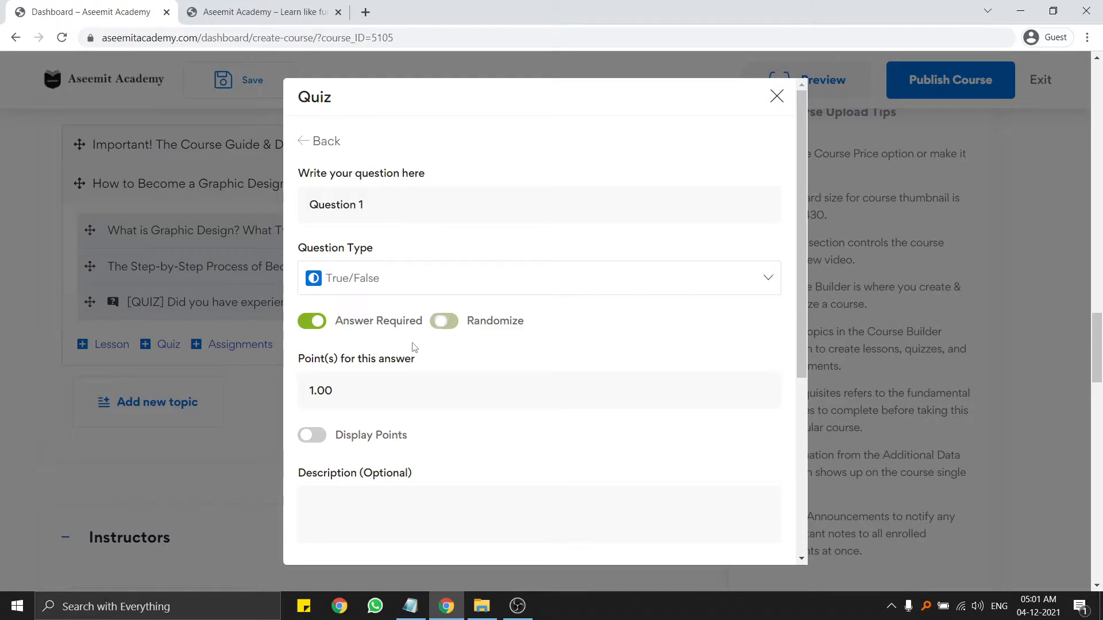
{"action": "left_click", "coordinate": [441, 328]}
{"action": "left_click", "coordinate": [441, 328]}
Give Question 1 5 points and turn on Display Points.
{"action": "scroll", "coordinate": [393, 326], "scroll_direction": "down", "scroll_amount": 1}
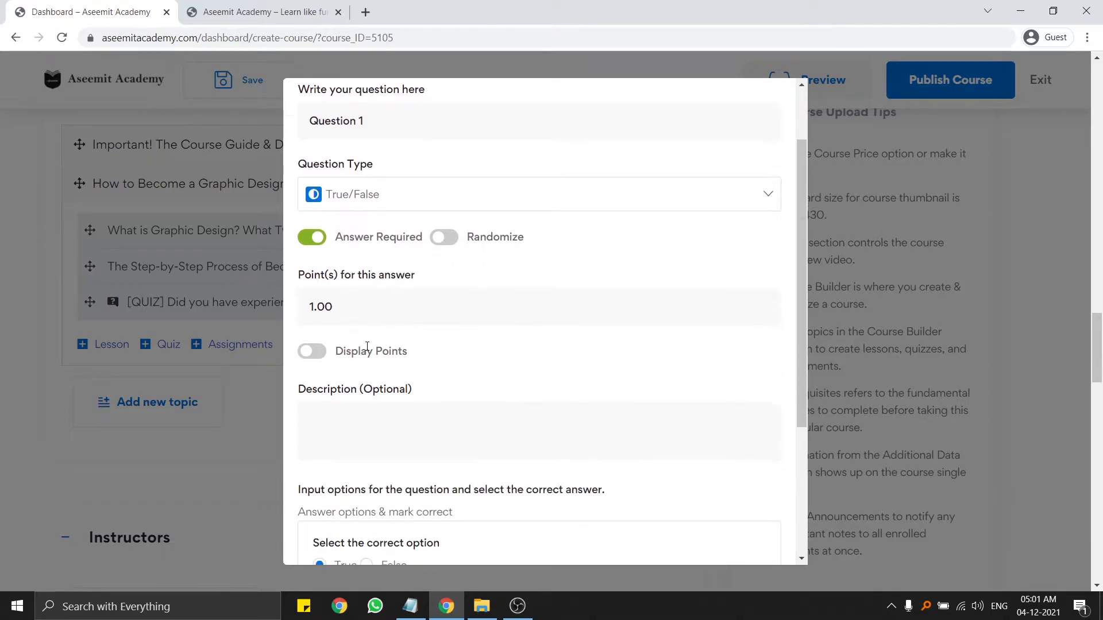
{"action": "left_click", "coordinate": [329, 307]}
{"action": "double_click", "coordinate": [319, 306]}
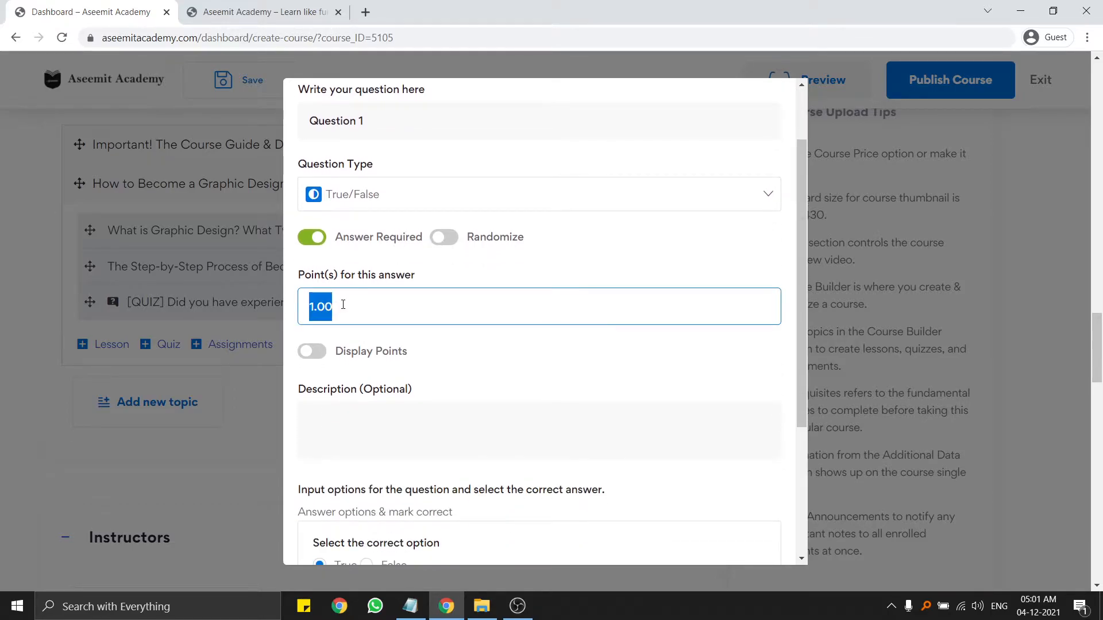
{"action": "left_click", "coordinate": [352, 301]}
{"action": "left_click_drag", "start_coordinate": [351, 301], "coordinate": [307, 308]}
{"action": "left_click", "coordinate": [345, 311]}
{"action": "type", "text": "5"}
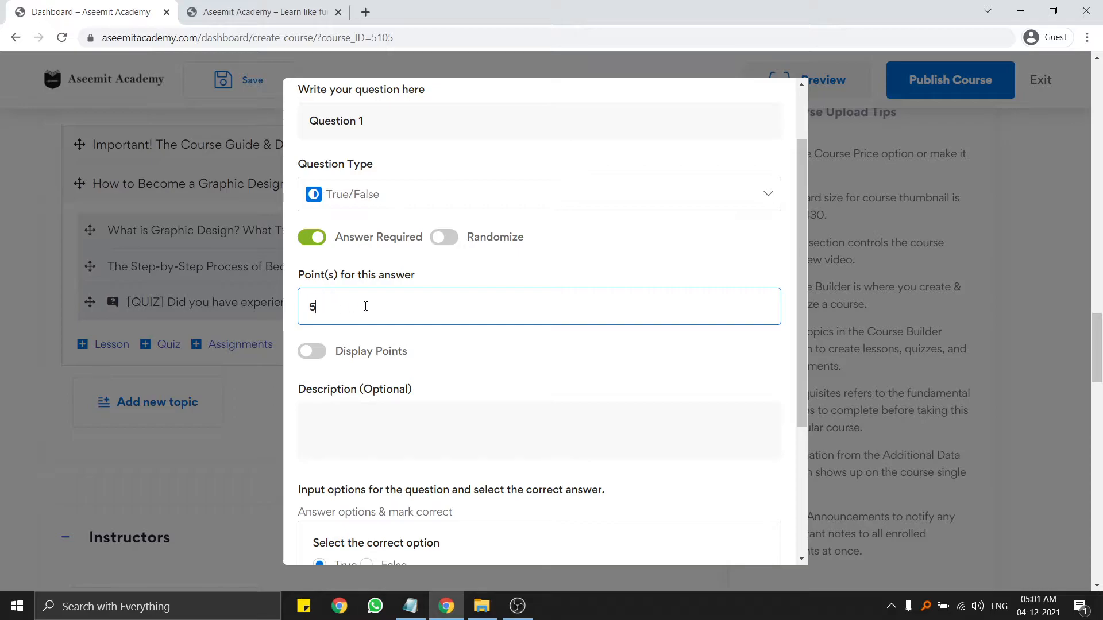
{"action": "scroll", "coordinate": [365, 306], "scroll_direction": "down", "scroll_amount": 1}
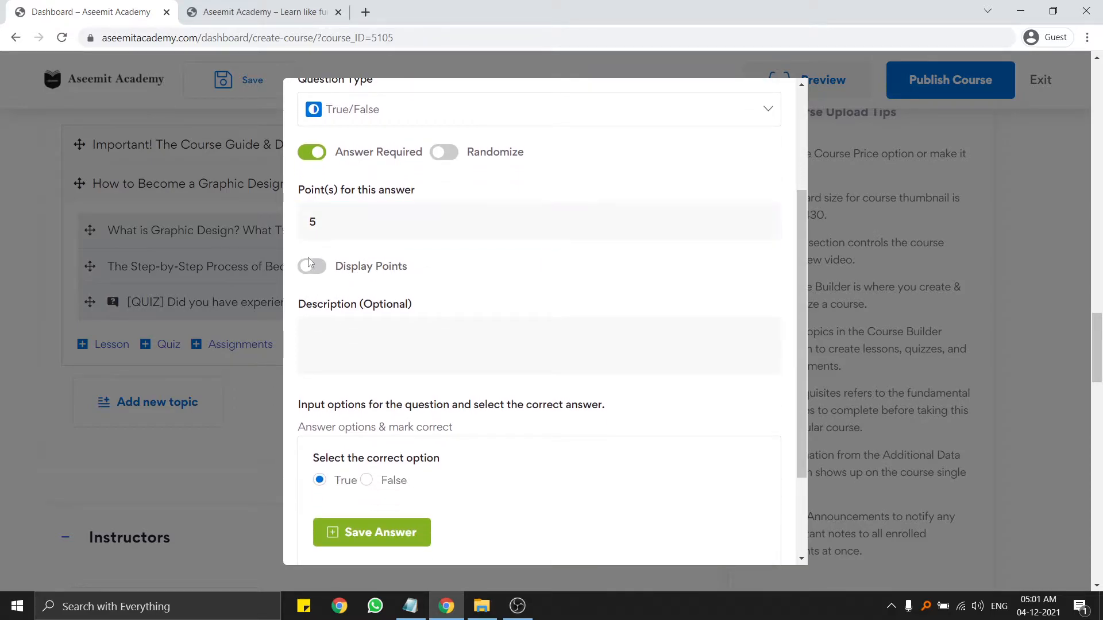
{"action": "left_click", "coordinate": [326, 267]}
{"action": "scroll", "coordinate": [395, 279], "scroll_direction": "down", "scroll_amount": 1}
{"action": "left_click", "coordinate": [487, 289]}
{"action": "scroll", "coordinate": [487, 289], "scroll_direction": "down", "scroll_amount": 1}
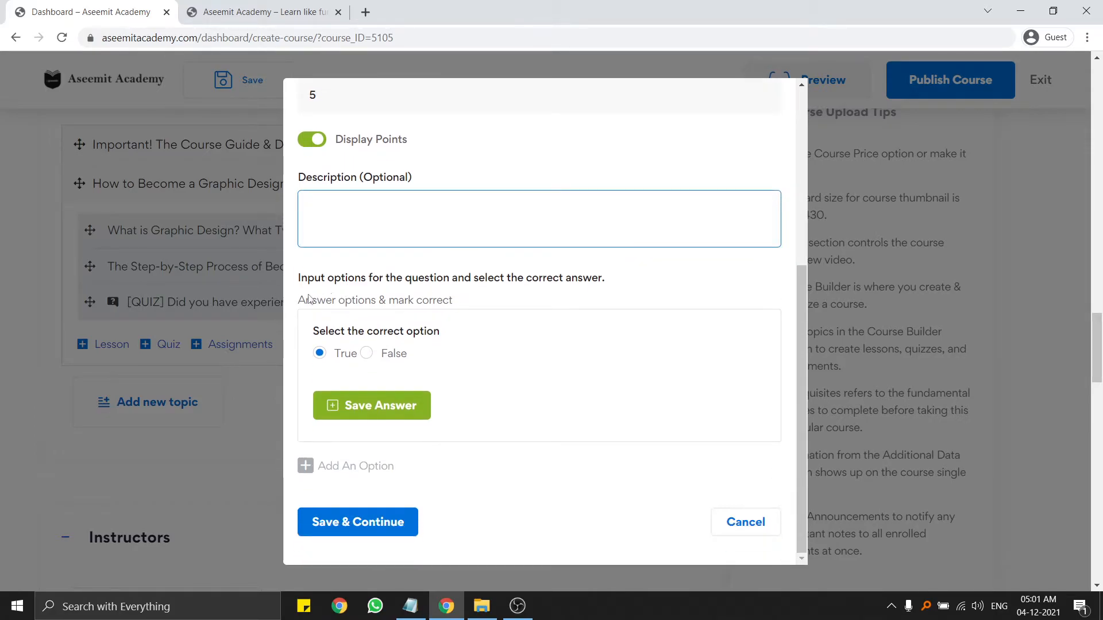
{"action": "left_click_drag", "start_coordinate": [302, 300], "coordinate": [386, 301]}
{"action": "left_click", "coordinate": [443, 303]}
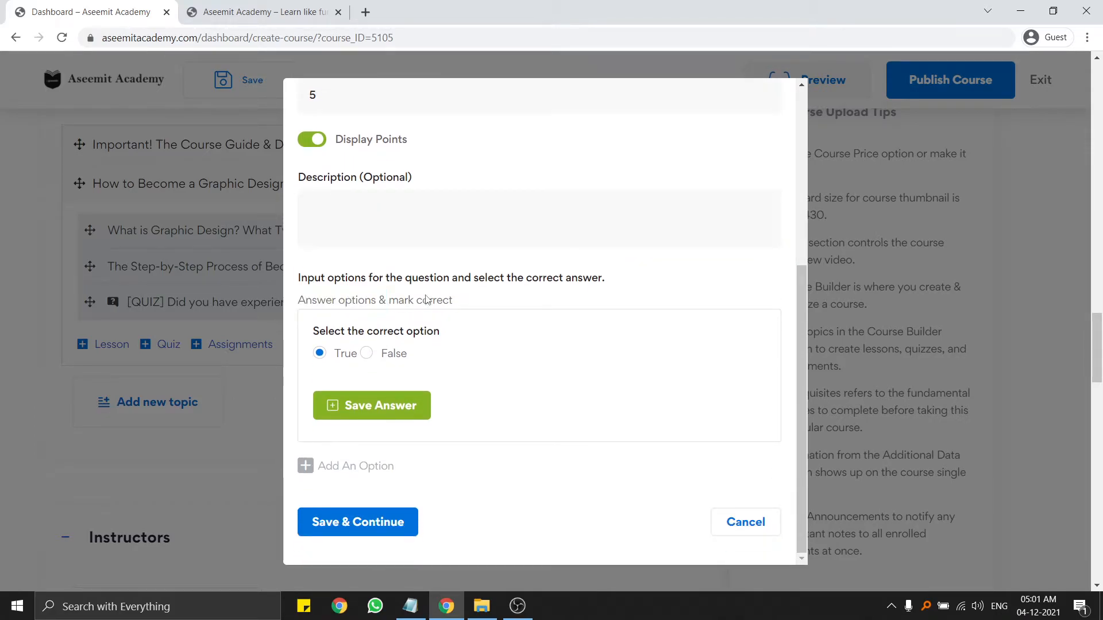
{"action": "left_click_drag", "start_coordinate": [330, 279], "coordinate": [543, 279]}
{"action": "left_click", "coordinate": [484, 310]}
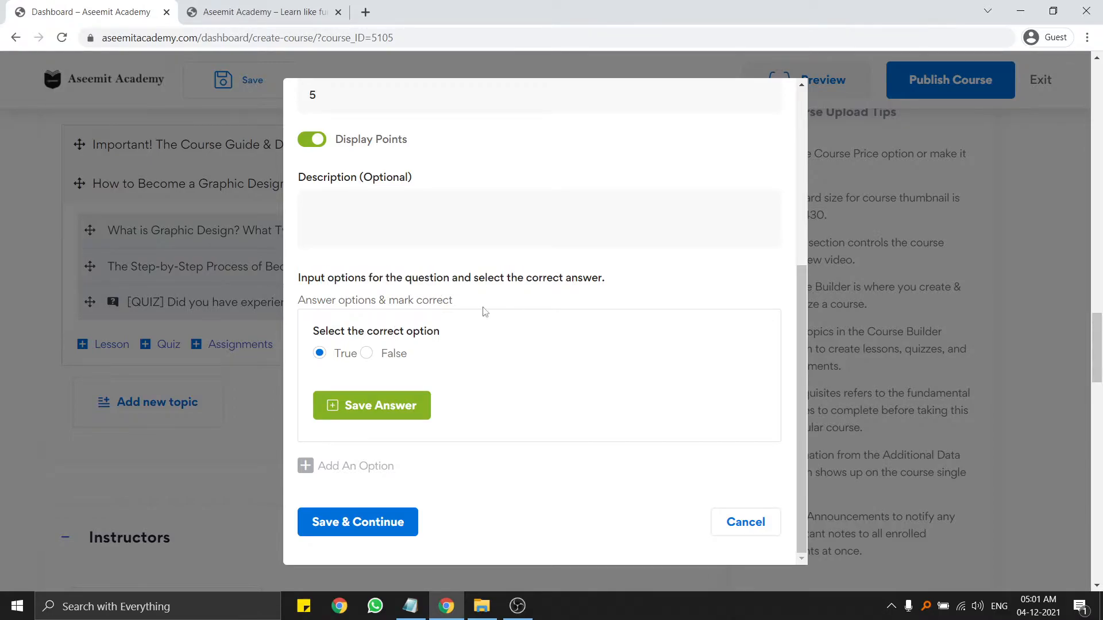
Mark True as the correct answer and save the answer options.
{"action": "left_click", "coordinate": [367, 353]}
{"action": "left_click", "coordinate": [320, 352]}
{"action": "left_click", "coordinate": [367, 353]}
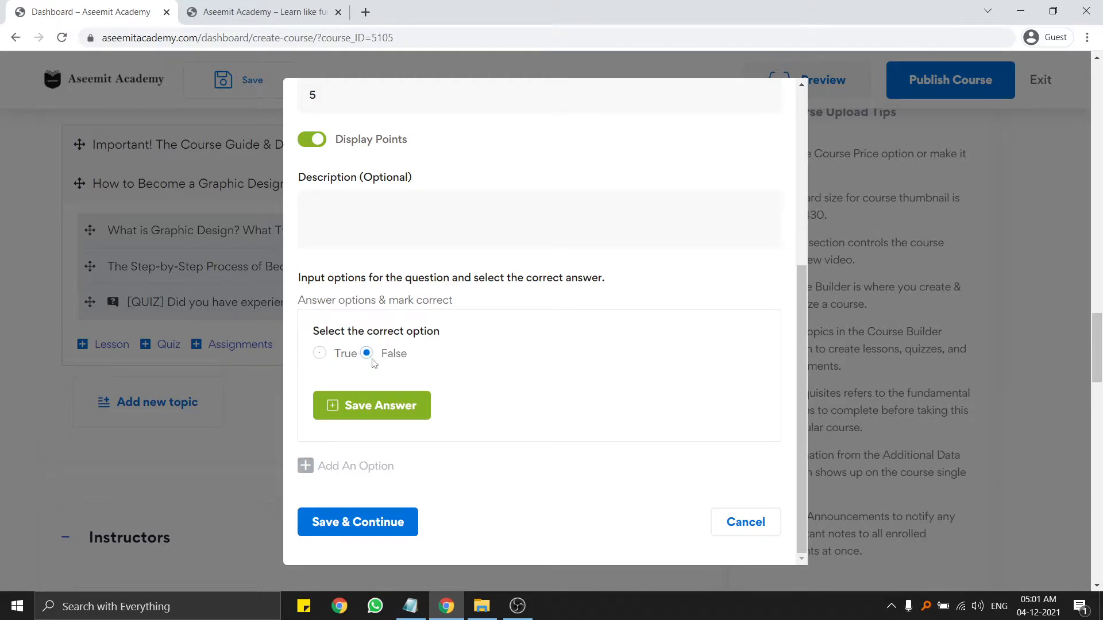
{"action": "left_click", "coordinate": [320, 353]}
{"action": "left_click", "coordinate": [333, 405]}
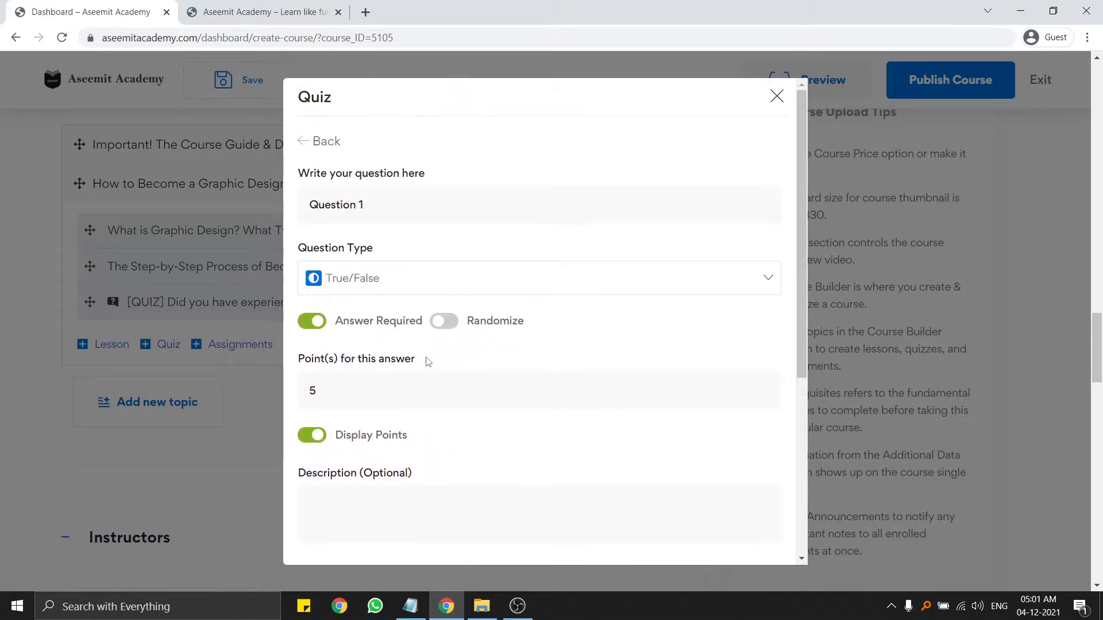
Add another question and make it a Fill In The Blanks question.
{"action": "scroll", "coordinate": [428, 345], "scroll_direction": "down", "scroll_amount": 3}
{"action": "scroll", "coordinate": [418, 333], "scroll_direction": "down", "scroll_amount": 2}
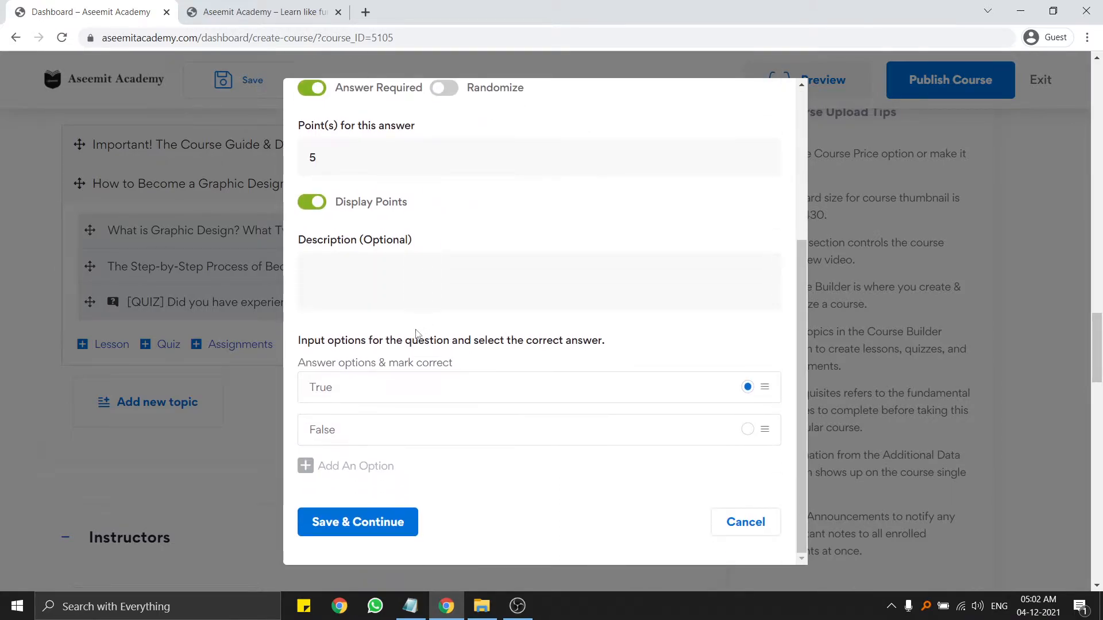
{"action": "scroll", "coordinate": [449, 424], "scroll_direction": "up", "scroll_amount": 4}
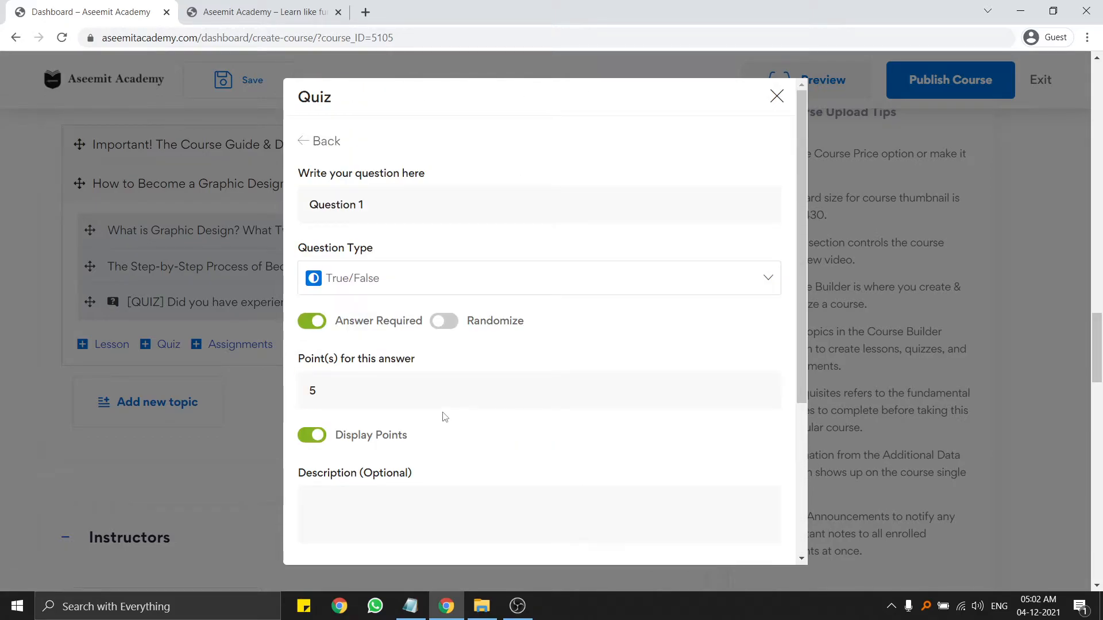
{"action": "scroll", "coordinate": [444, 416], "scroll_direction": "down", "scroll_amount": 4}
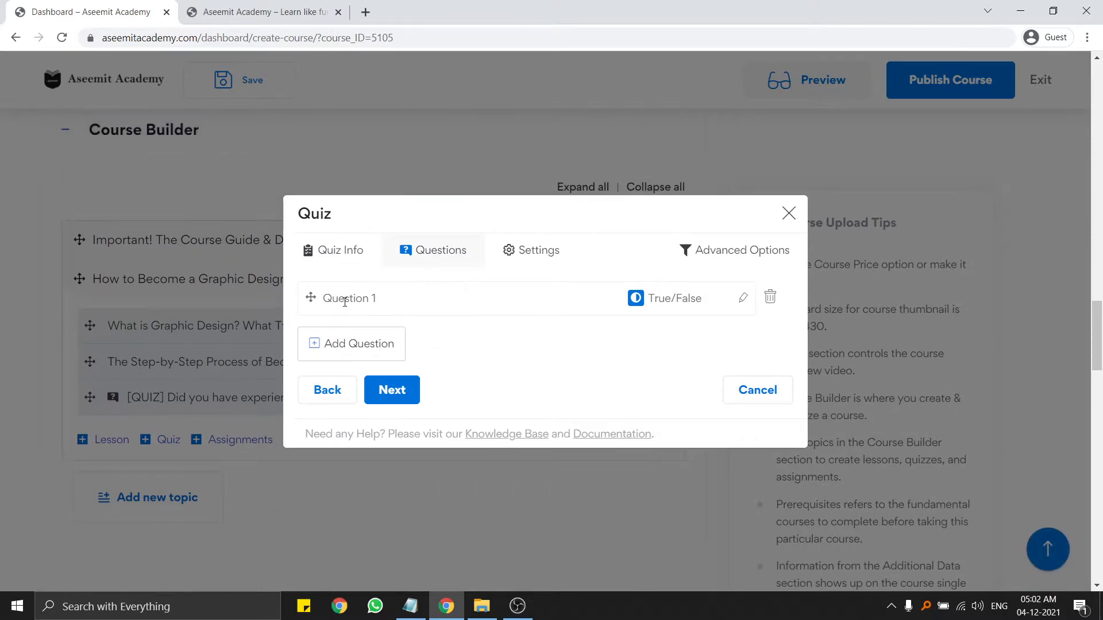
{"action": "left_click", "coordinate": [353, 345]}
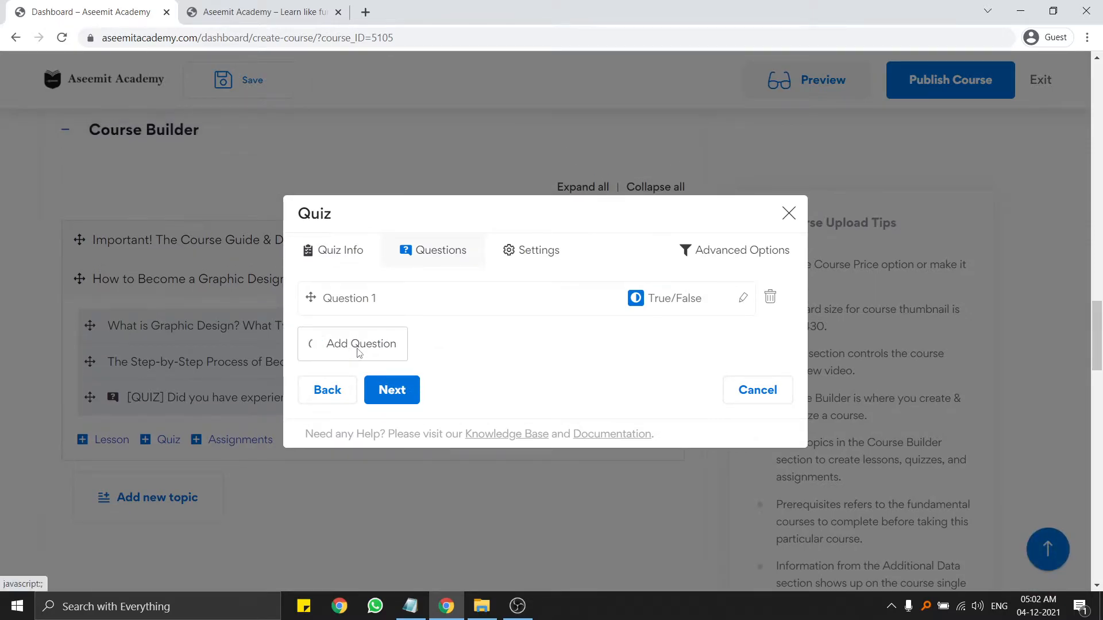
{"action": "triple_click", "coordinate": [395, 216]}
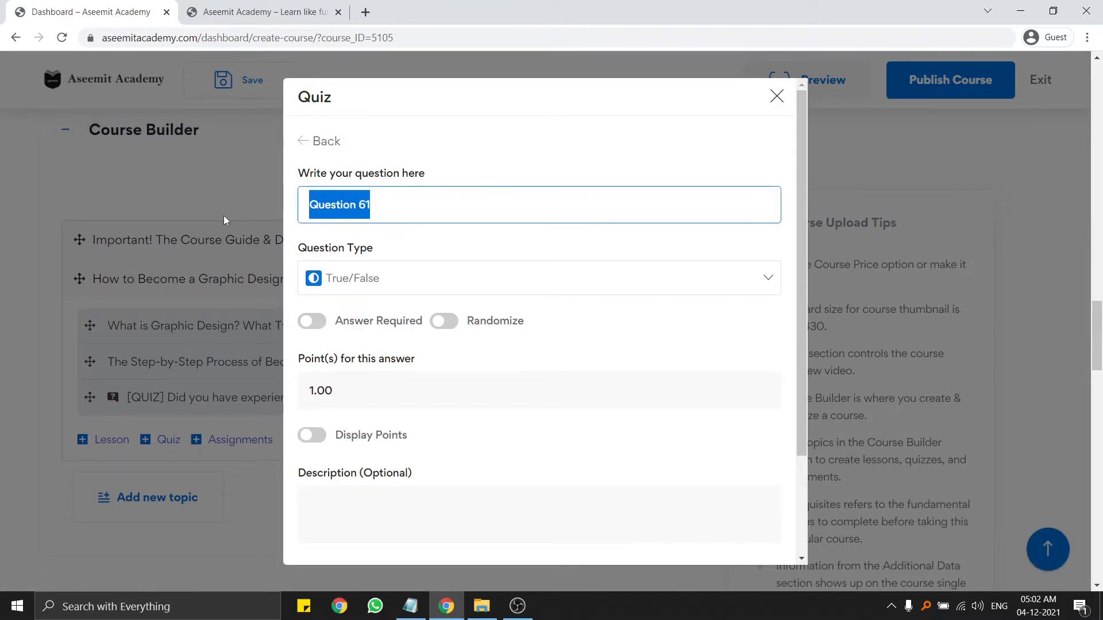
{"action": "left_click", "coordinate": [376, 276]}
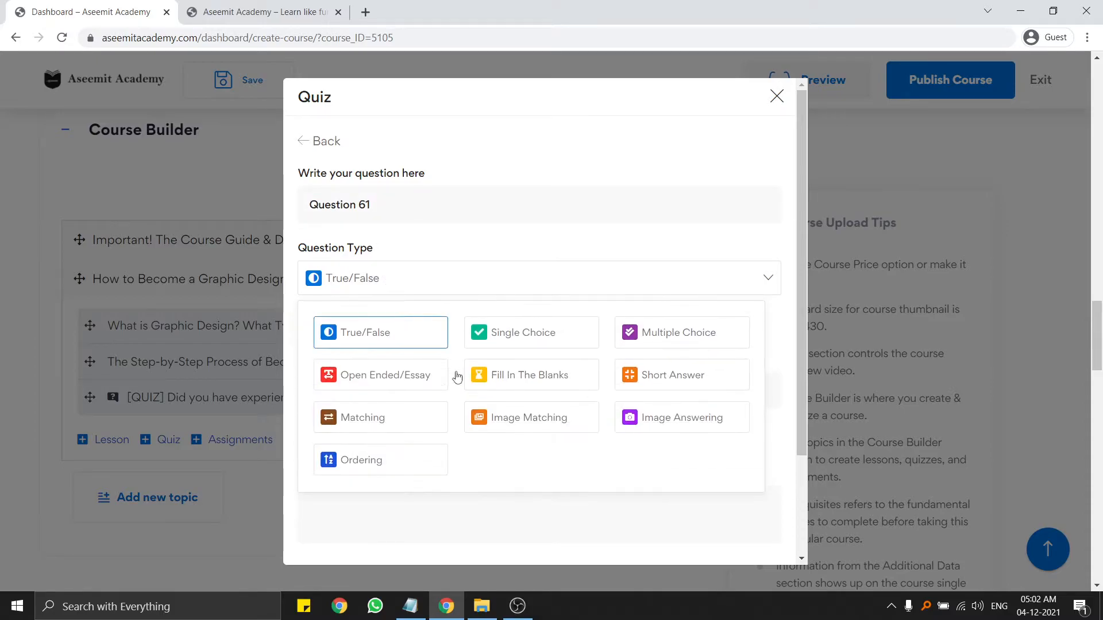
{"action": "left_click", "coordinate": [555, 384]}
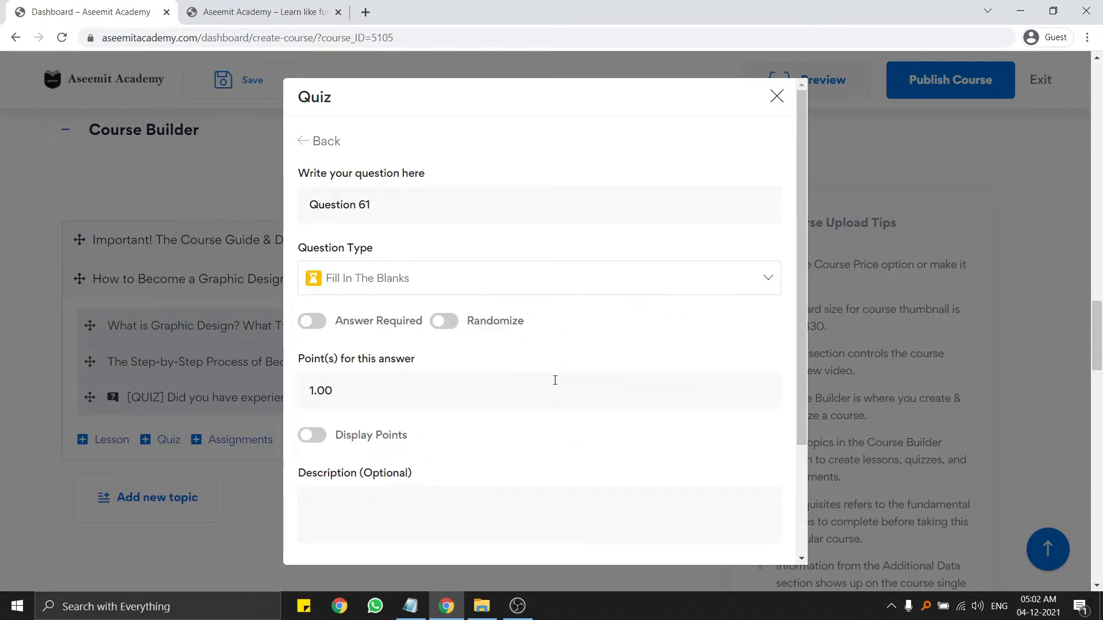
Require an answer, set 5 points, and enter placeholder question text and answers.
{"action": "left_click", "coordinate": [313, 326]}
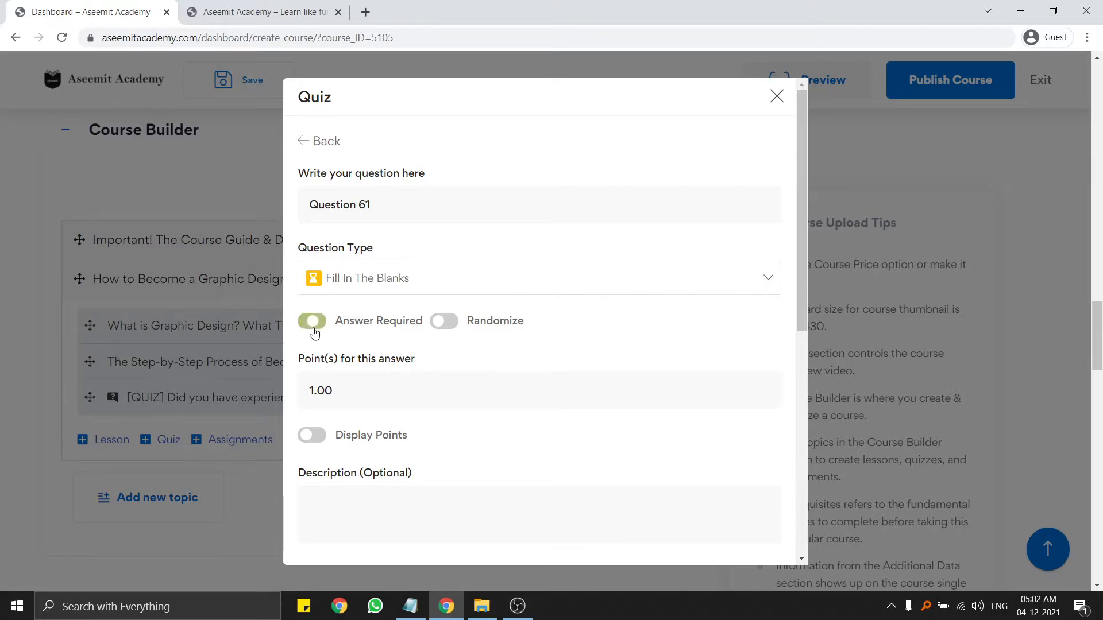
{"action": "double_click", "coordinate": [359, 384]}
{"action": "type", "text": "5"}
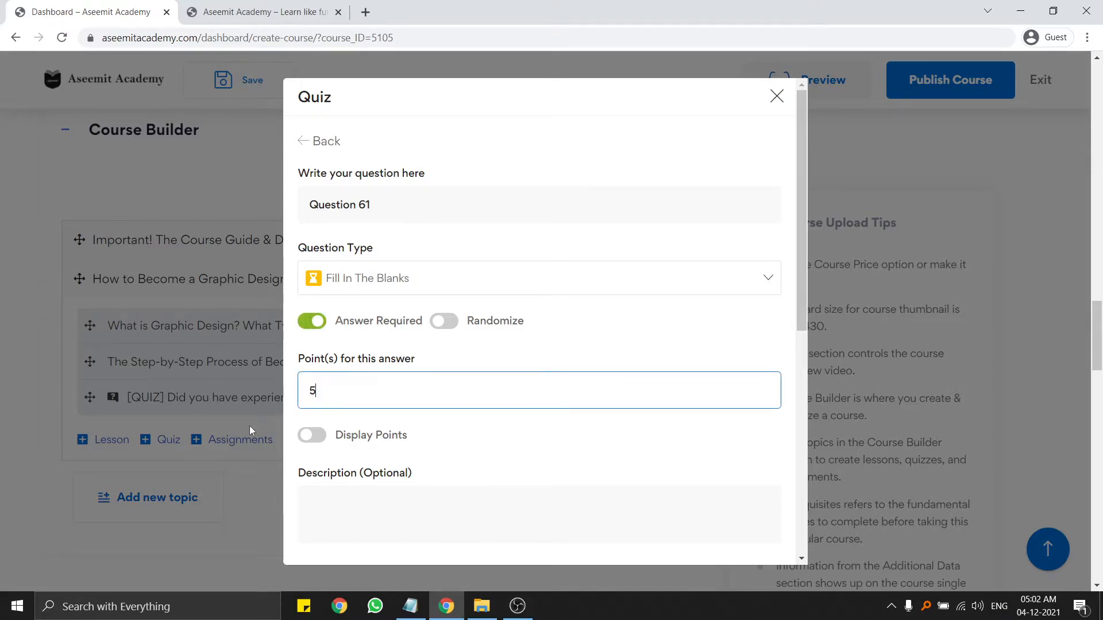
{"action": "scroll", "coordinate": [414, 368], "scroll_direction": "down", "scroll_amount": 4}
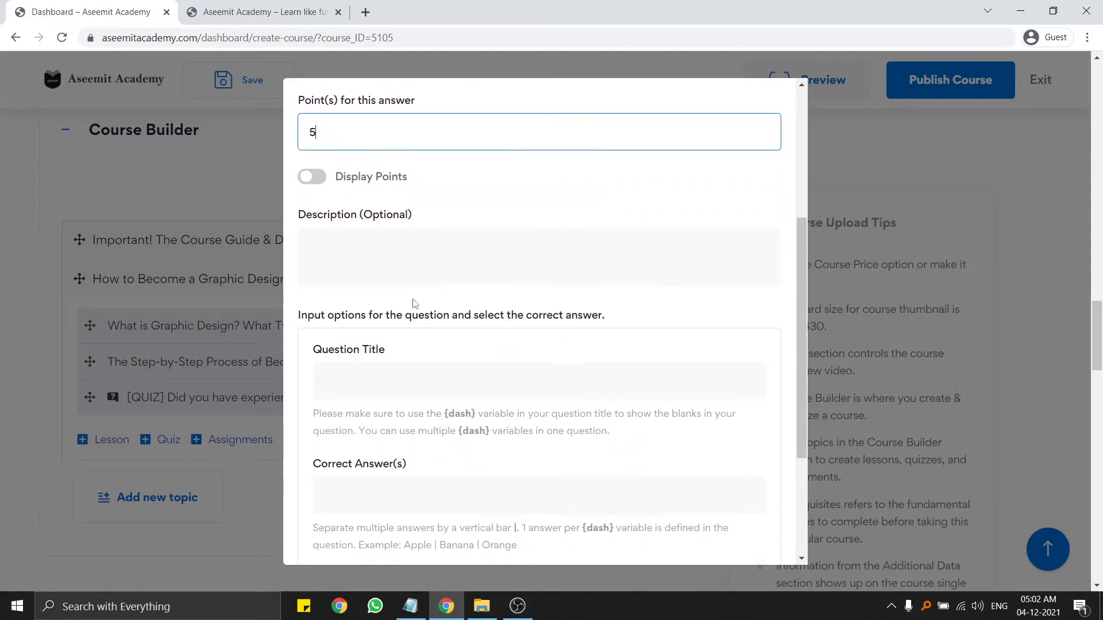
{"action": "scroll", "coordinate": [437, 322], "scroll_direction": "down", "scroll_amount": 2}
{"action": "left_click", "coordinate": [402, 286]}
{"action": "type", "text": "asdfghjkl;'"}
{"action": "left_click", "coordinate": [424, 404]}
{"action": "type", "text": "asdfghjk"}
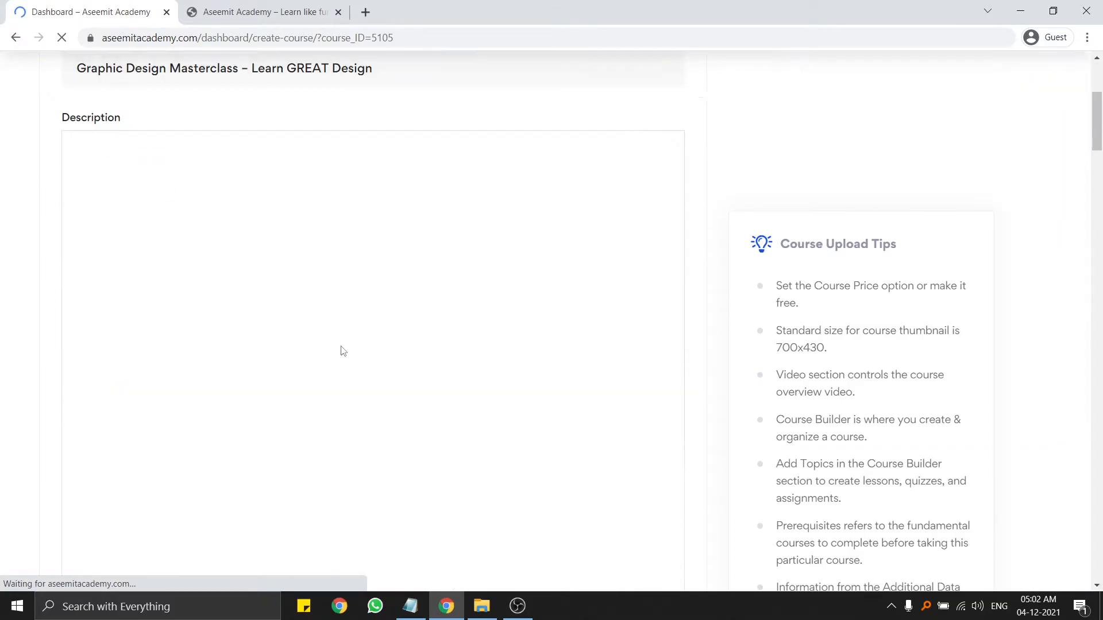
Save the course, reopen the 'Did you have experience' quiz, and continue to its questions.
{"action": "scroll", "coordinate": [362, 350], "scroll_direction": "down", "scroll_amount": 15}
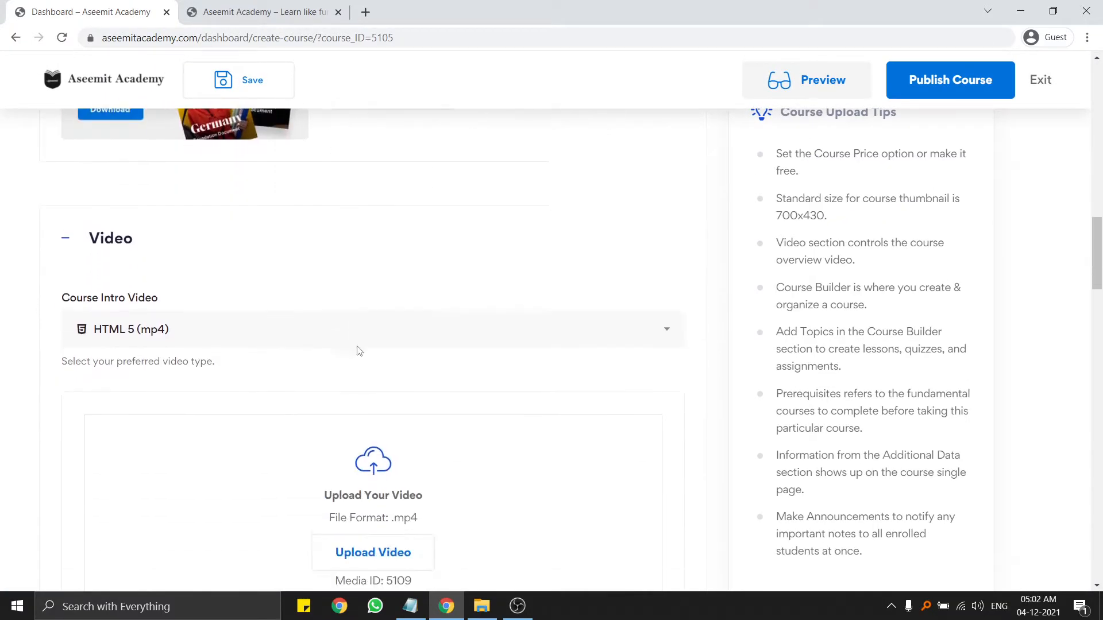
{"action": "scroll", "coordinate": [306, 352], "scroll_direction": "down", "scroll_amount": 1}
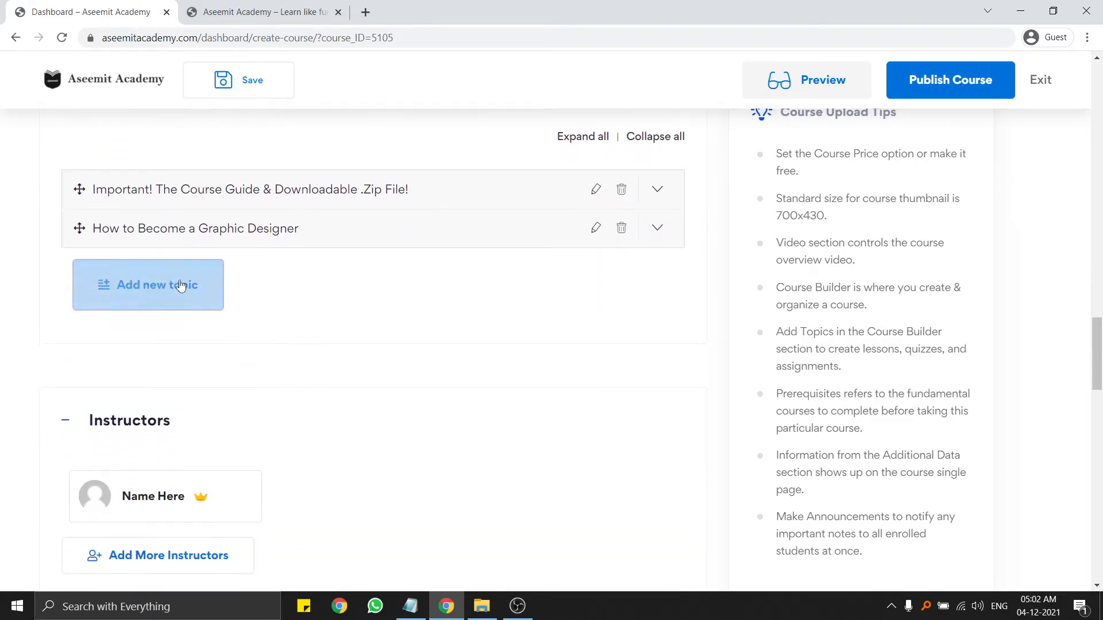
{"action": "left_click", "coordinate": [245, 89]}
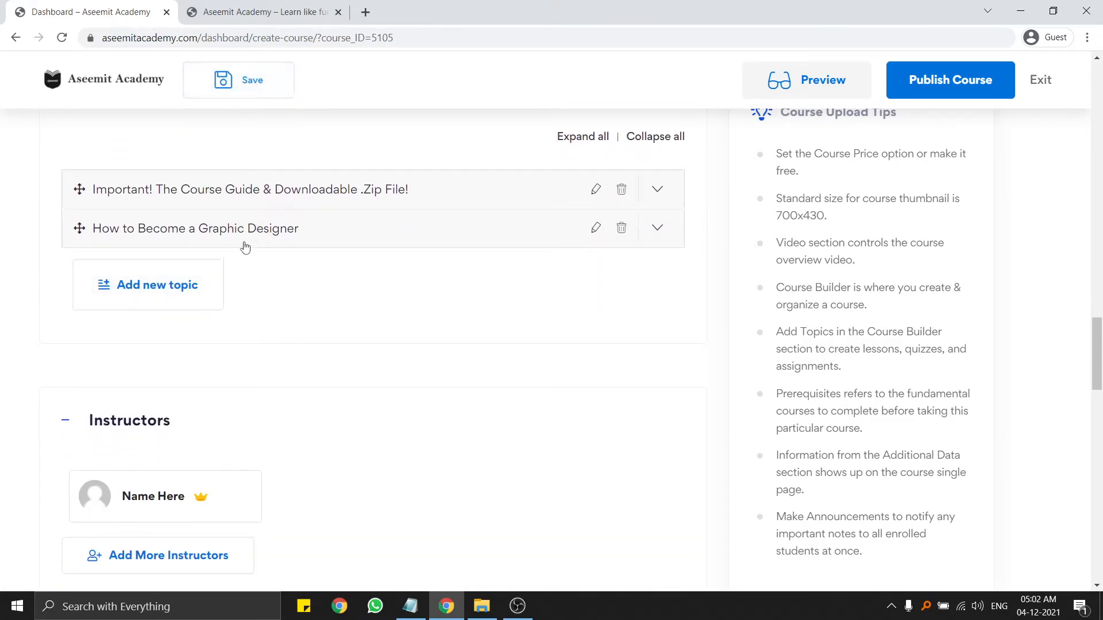
{"action": "left_click", "coordinate": [241, 244]}
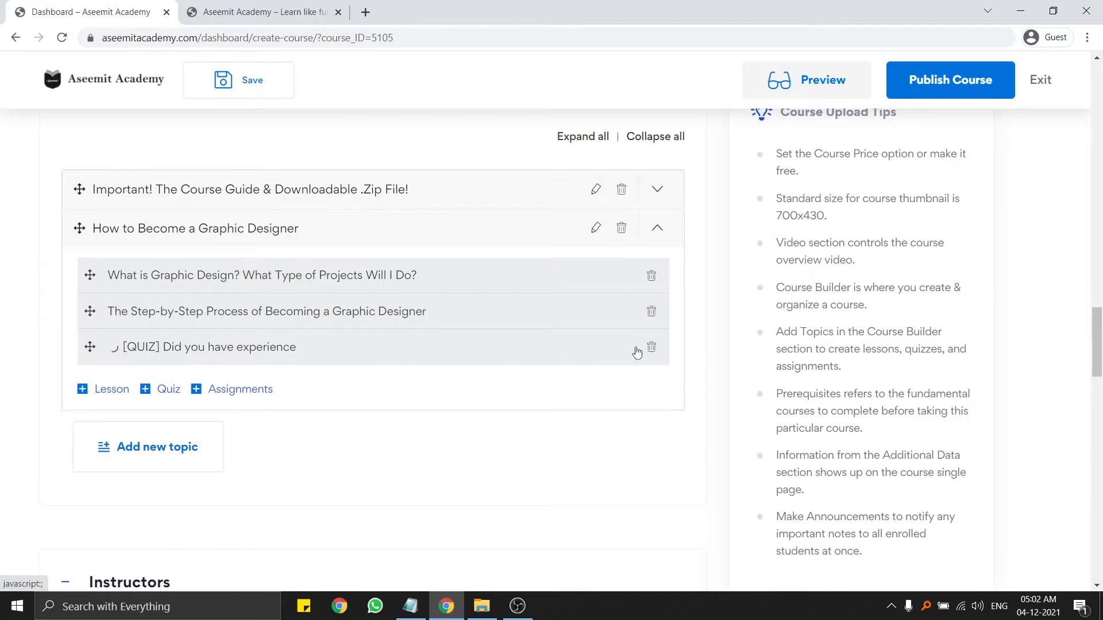
{"action": "left_click", "coordinate": [179, 359]}
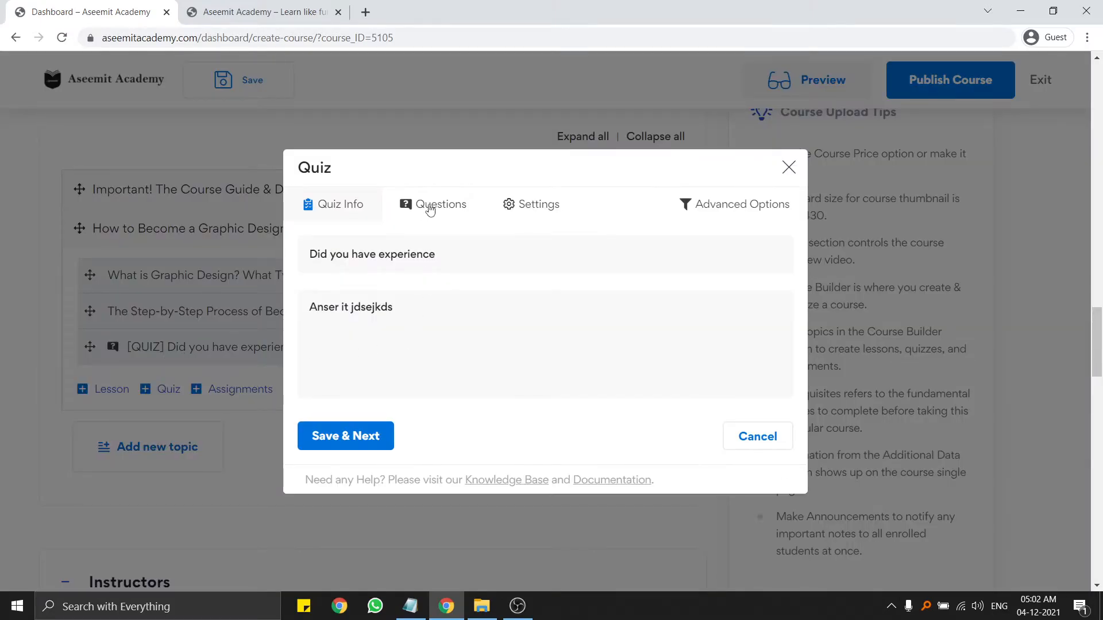
{"action": "left_click", "coordinate": [344, 447]}
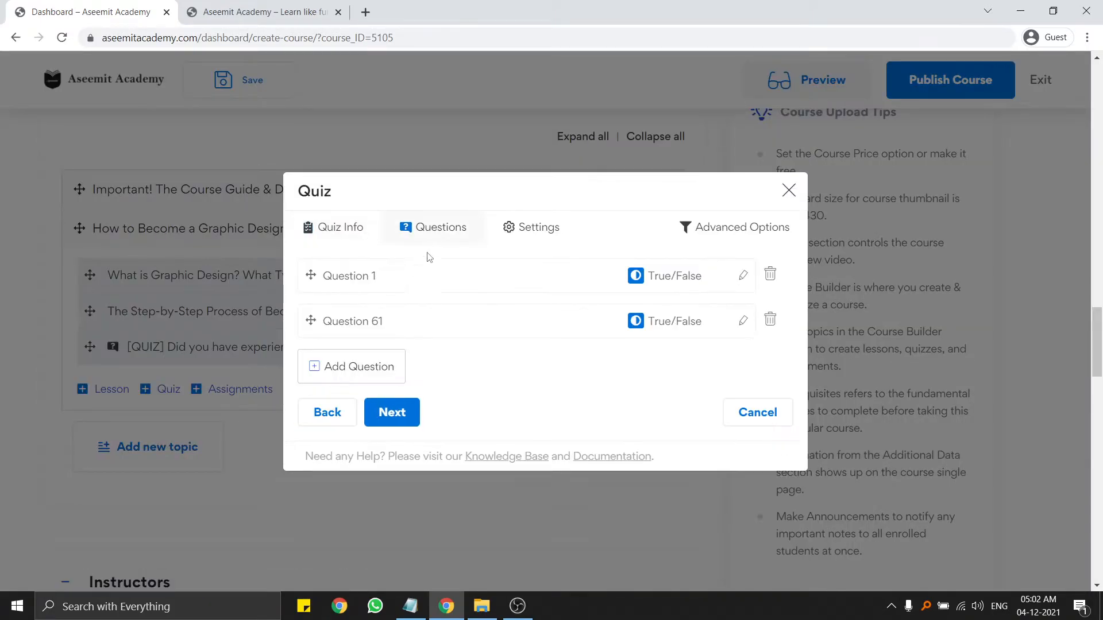
{"action": "scroll", "coordinate": [386, 344], "scroll_direction": "down", "scroll_amount": 3}
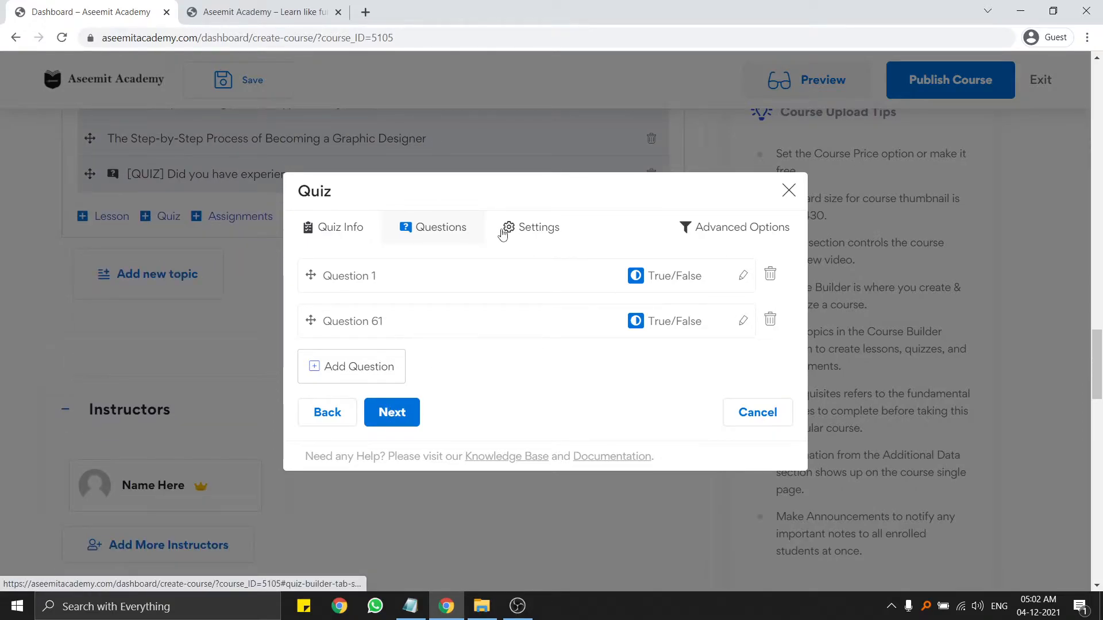
In Advanced Options, keep Random question order and leave Hide question number off.
{"action": "left_click", "coordinate": [769, 227]}
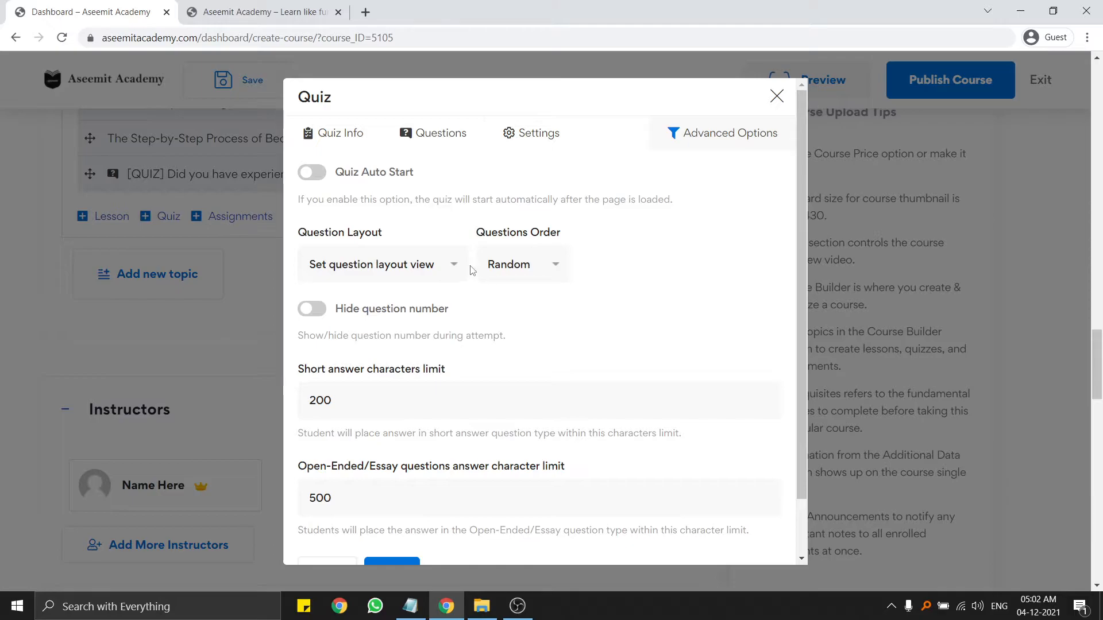
{"action": "left_click", "coordinate": [396, 280]}
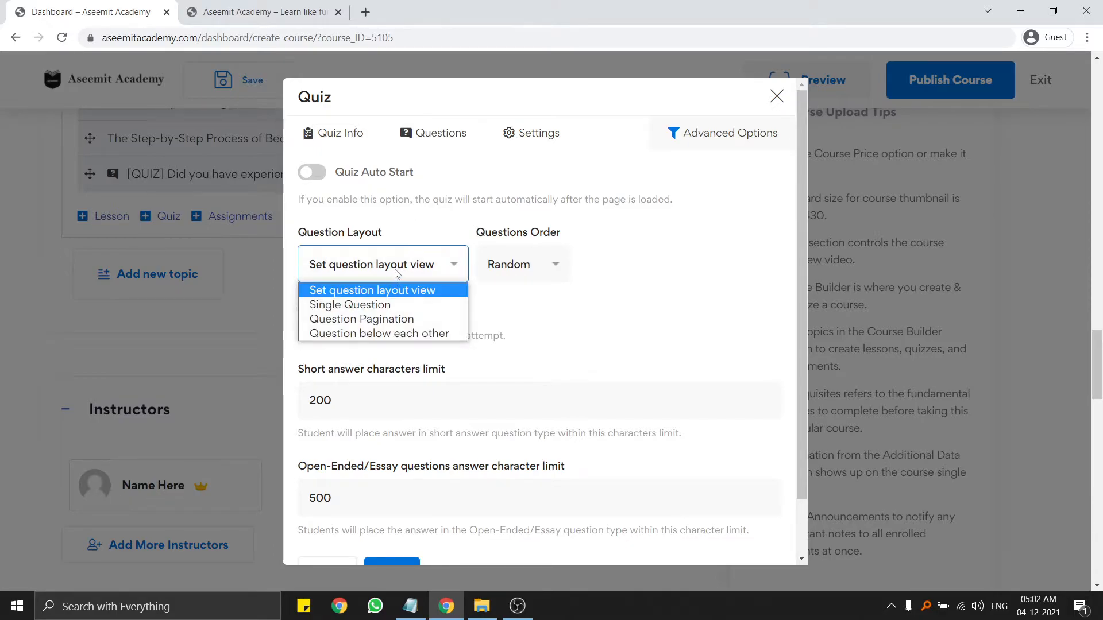
{"action": "left_click", "coordinate": [510, 272]}
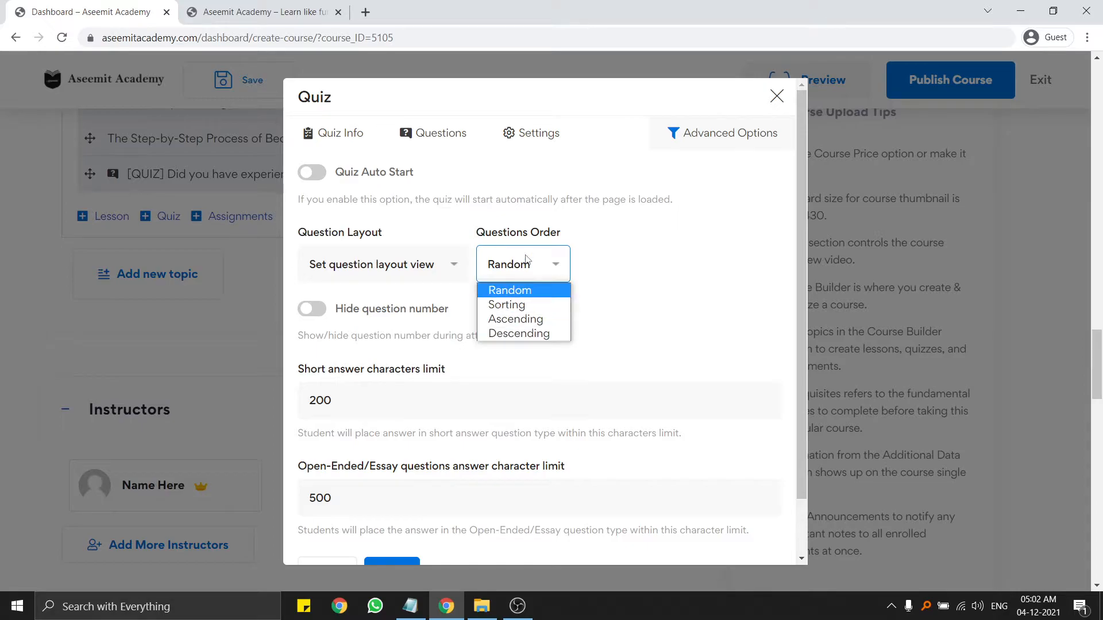
{"action": "left_click", "coordinate": [509, 290]}
{"action": "scroll", "coordinate": [419, 310], "scroll_direction": "down", "scroll_amount": 2}
{"action": "left_click", "coordinate": [313, 245]}
{"action": "left_click", "coordinate": [311, 247]}
Save the advanced options with 200-character short answer and 500-character essay limits.
{"action": "double_click", "coordinate": [412, 325]}
{"action": "left_click", "coordinate": [413, 327]}
{"action": "scroll", "coordinate": [467, 424], "scroll_direction": "up", "scroll_amount": 1}
{"action": "scroll", "coordinate": [469, 402], "scroll_direction": "down", "scroll_amount": 1}
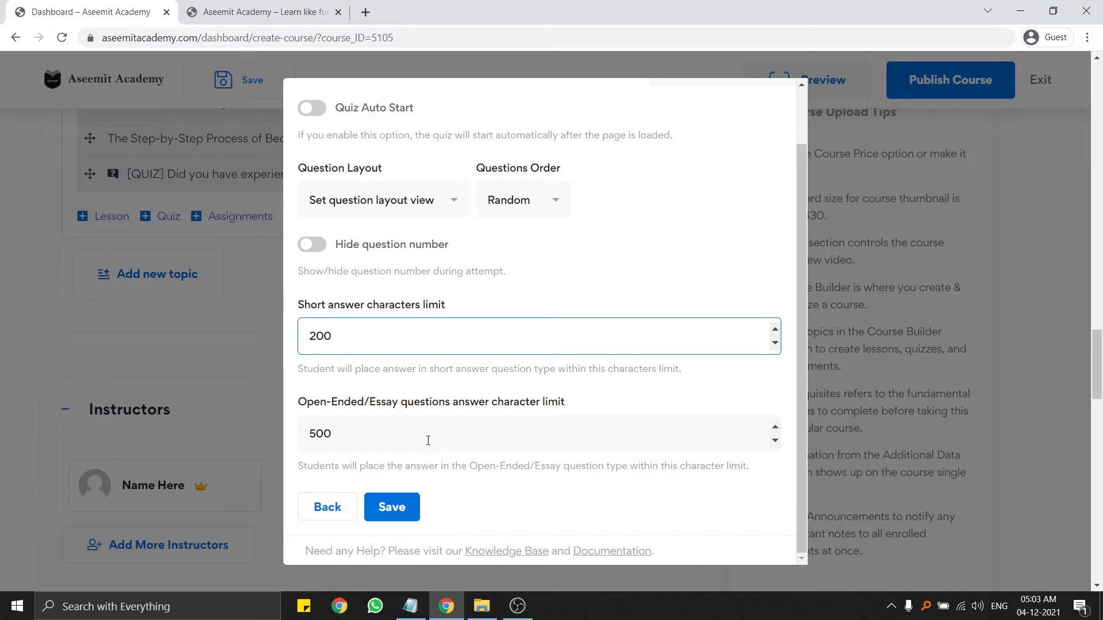
{"action": "left_click", "coordinate": [391, 506]}
{"action": "scroll", "coordinate": [453, 419], "scroll_direction": "up", "scroll_amount": 1}
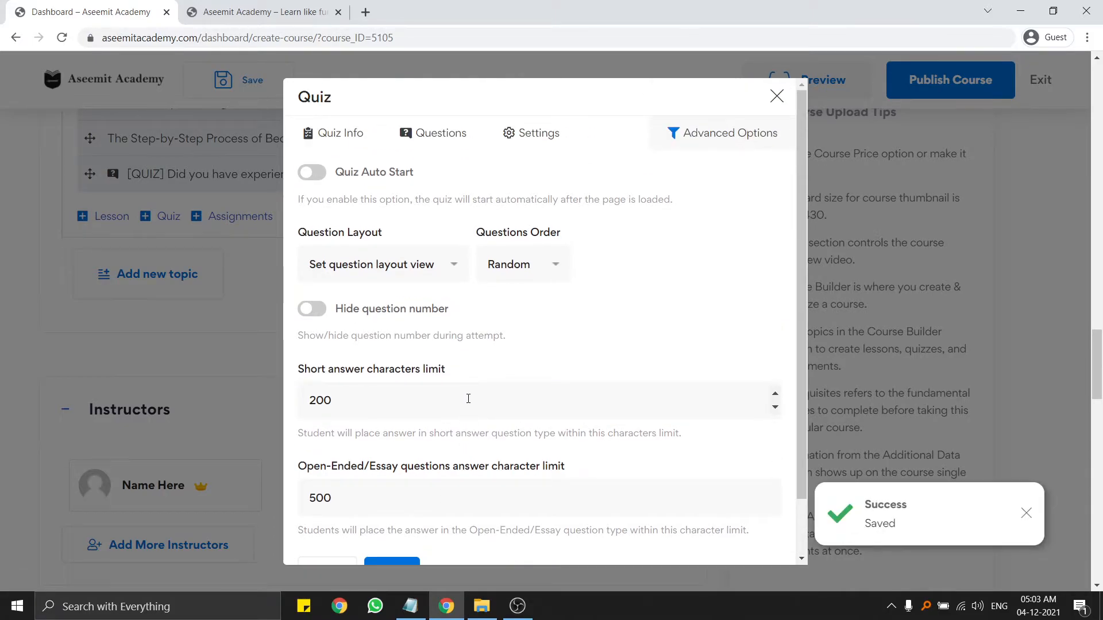
{"action": "left_click", "coordinate": [417, 135]}
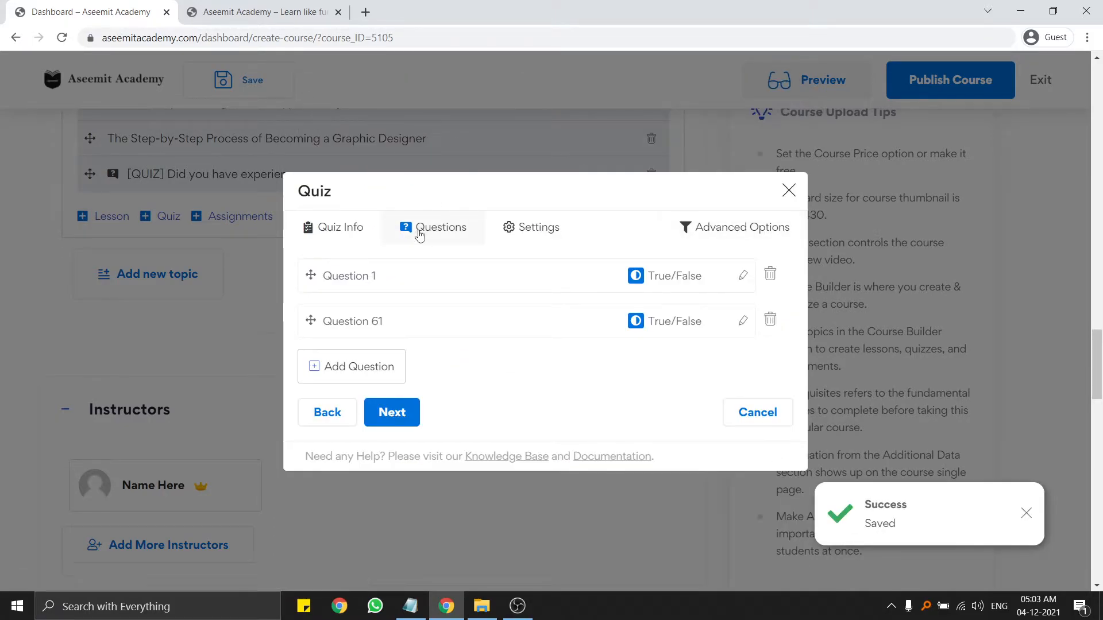
Set the quiz time limit to 30 minutes, leaving the timer visible.
{"action": "left_click", "coordinate": [529, 227]}
{"action": "left_click", "coordinate": [481, 205]}
{"action": "left_click", "coordinate": [480, 206]}
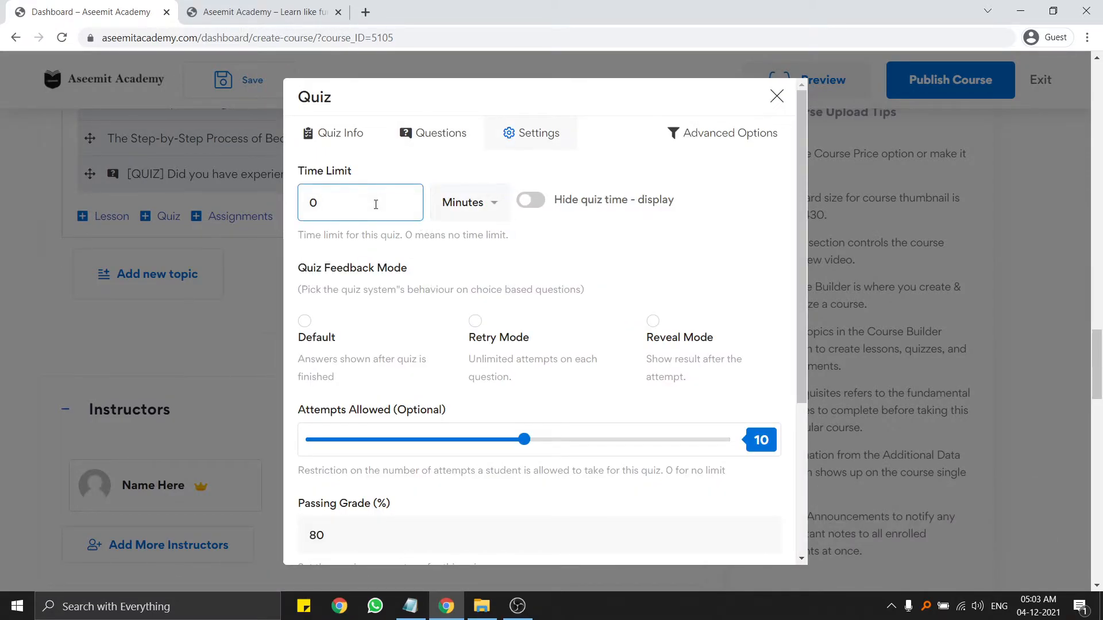
{"action": "key", "text": "ctrl+a"}
{"action": "type", "text": "30"}
{"action": "left_click", "coordinate": [470, 204]}
{"action": "left_click", "coordinate": [559, 201]}
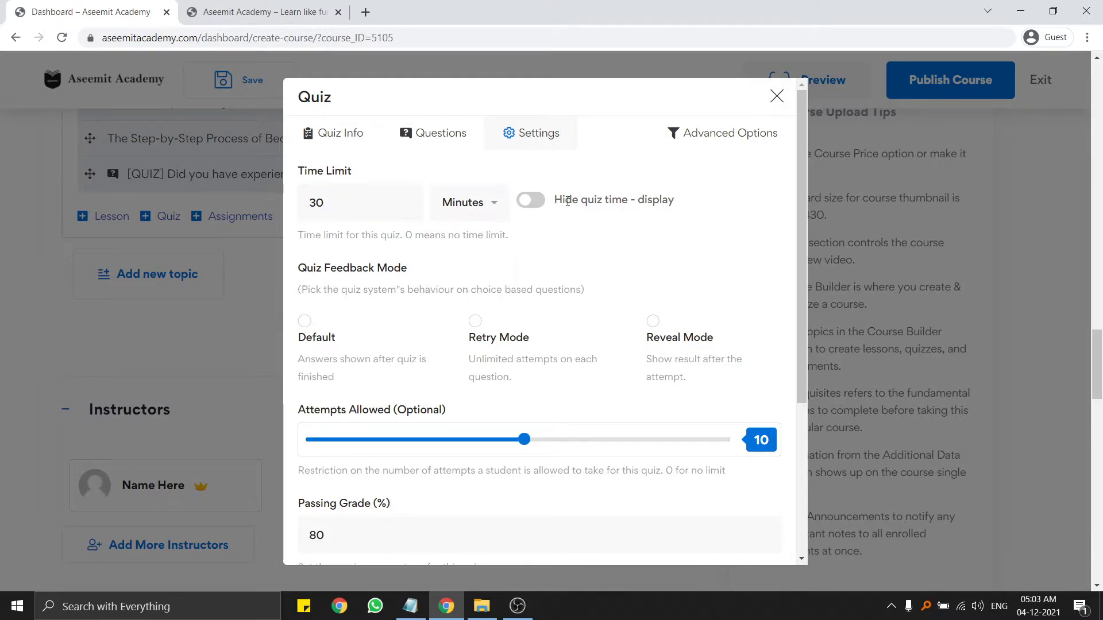
{"action": "left_click", "coordinate": [586, 202]}
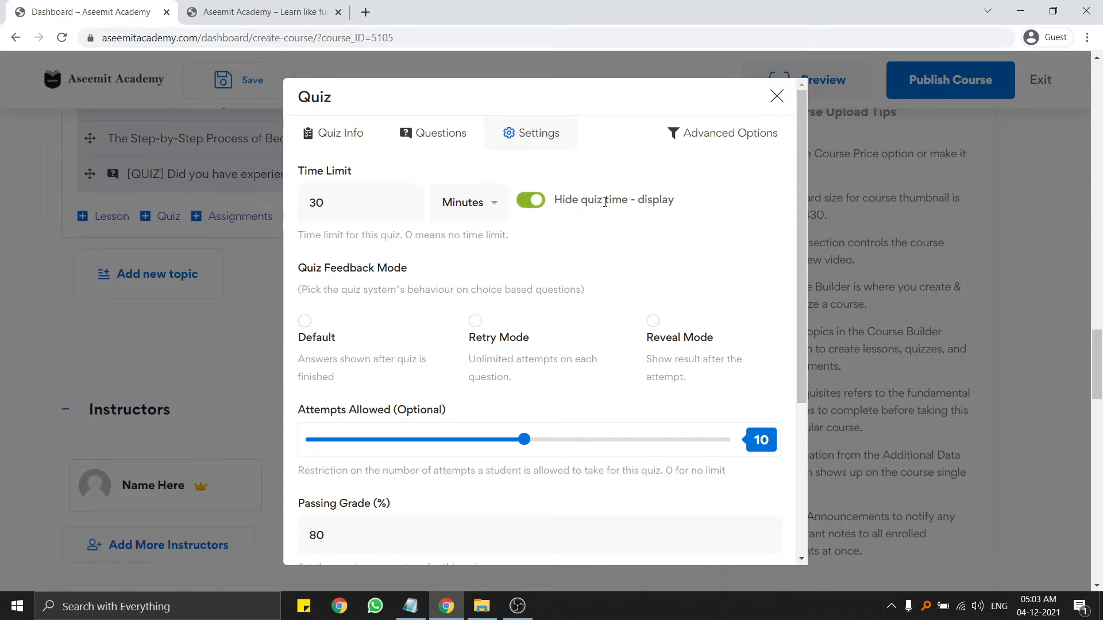
{"action": "left_click", "coordinate": [565, 201]}
Choose Reveal Mode as the quiz feedback mode.
{"action": "scroll", "coordinate": [472, 254], "scroll_direction": "down", "scroll_amount": 2}
{"action": "left_click", "coordinate": [476, 237]}
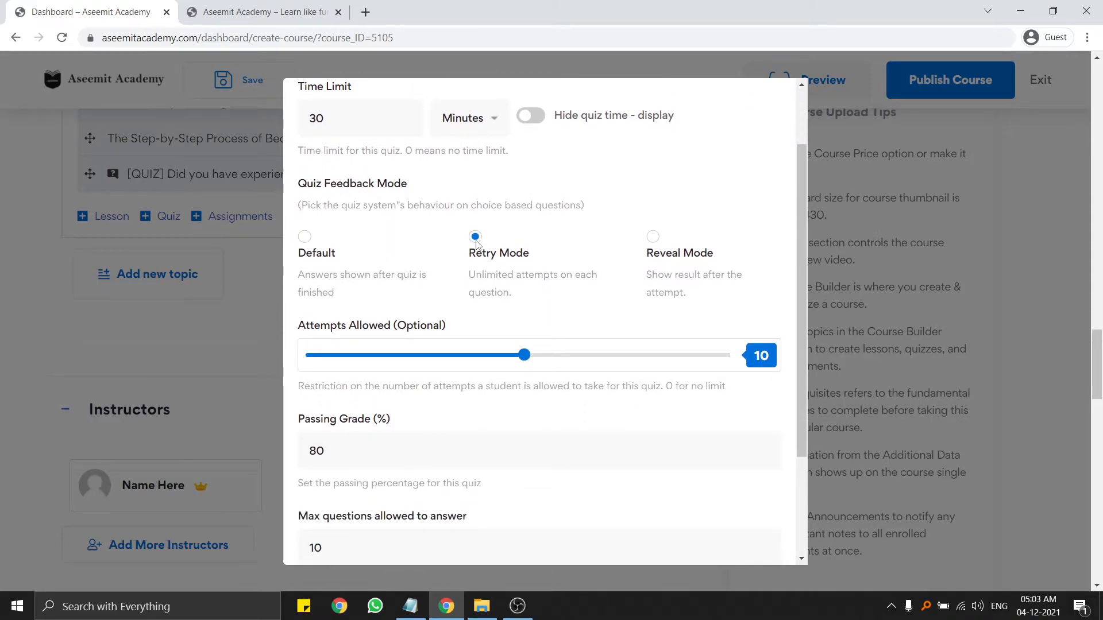
{"action": "left_click", "coordinate": [305, 238]}
{"action": "left_click", "coordinate": [475, 236]}
{"action": "left_click", "coordinate": [661, 252]}
Set Attempts Allowed to 0 for unlimited attempts.
{"action": "scroll", "coordinate": [632, 248], "scroll_direction": "down", "scroll_amount": 1}
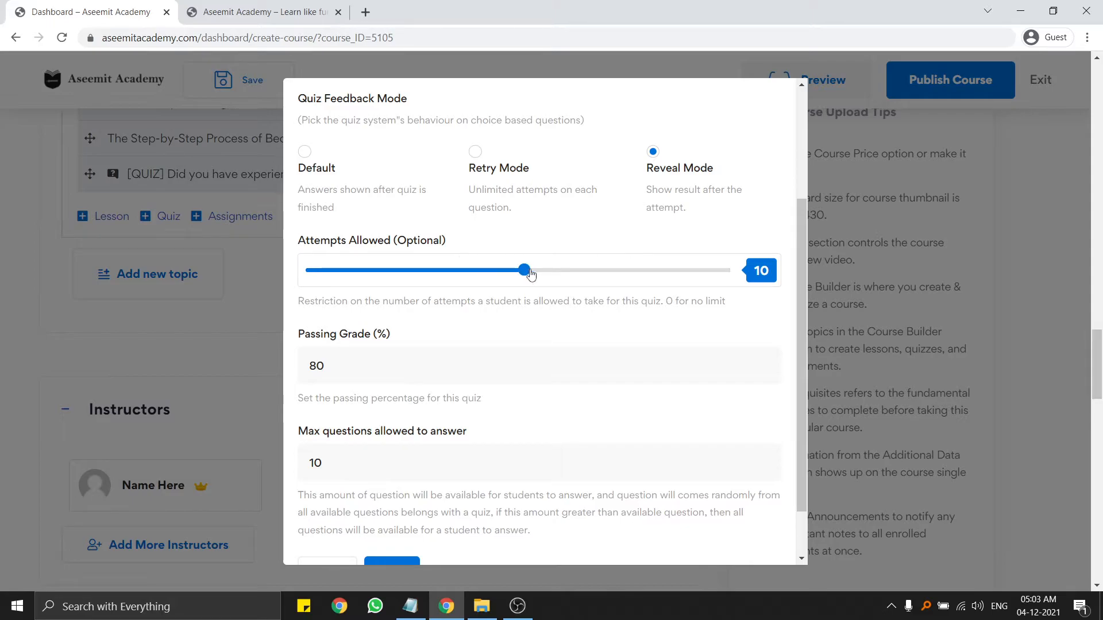
{"action": "left_click_drag", "start_coordinate": [529, 271], "coordinate": [1, 297]}
{"action": "left_click_drag", "start_coordinate": [679, 300], "coordinate": [594, 301]}
{"action": "left_click_drag", "start_coordinate": [545, 302], "coordinate": [541, 301]}
{"action": "left_click_drag", "start_coordinate": [313, 274], "coordinate": [266, 293]}
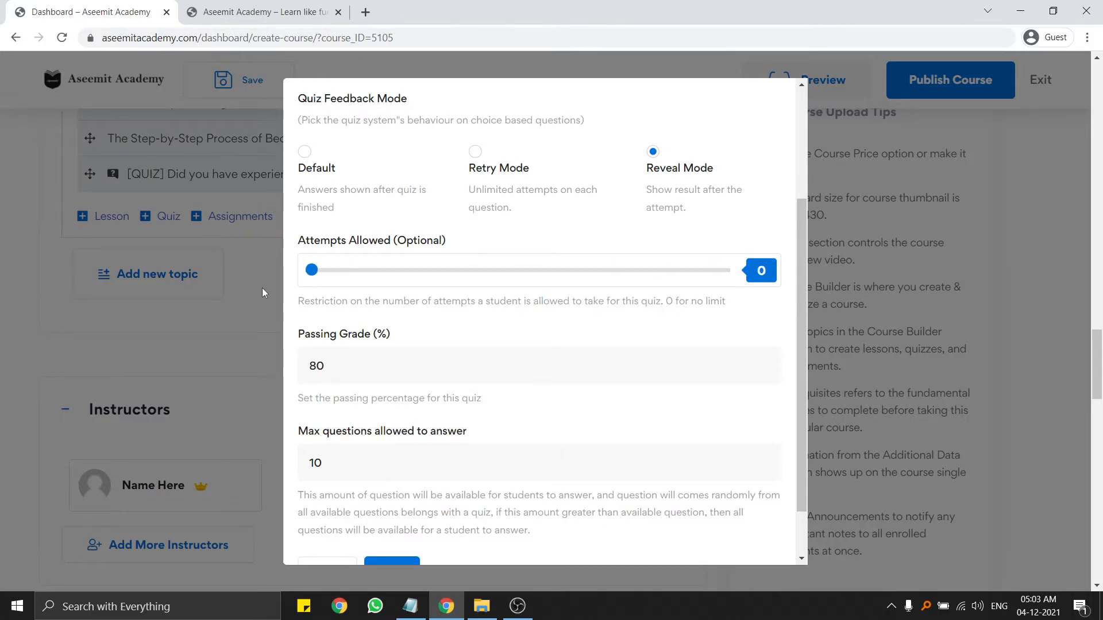
Set a 40% passing grade and 10 maximum questions, then save the quiz settings.
{"action": "scroll", "coordinate": [413, 291], "scroll_direction": "down", "scroll_amount": 1}
{"action": "key", "text": "Tab"}
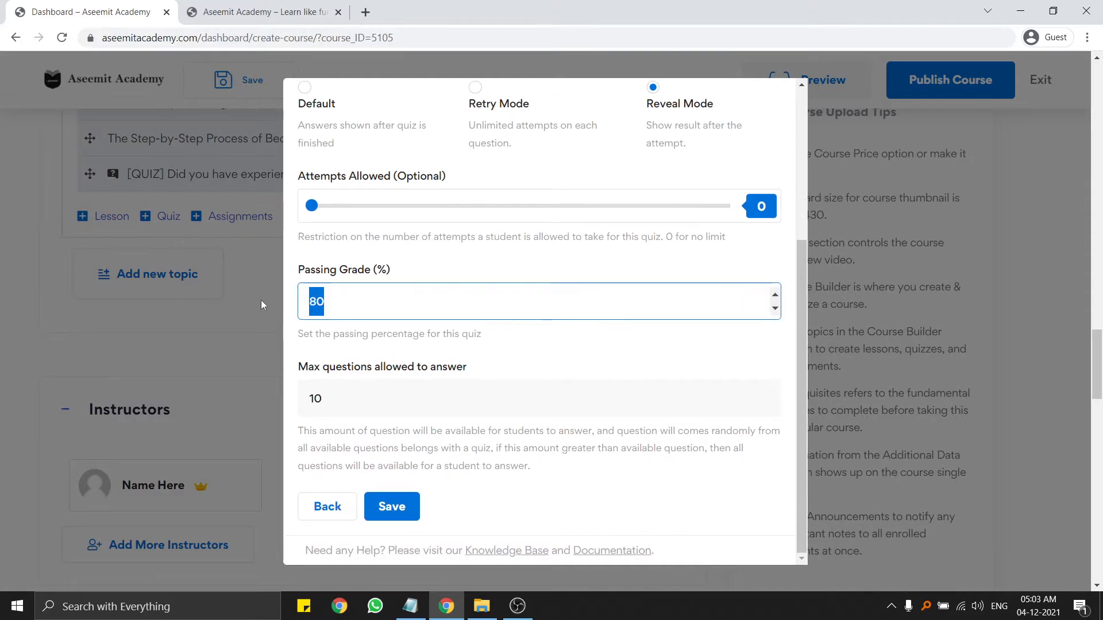
{"action": "type", "text": "40"}
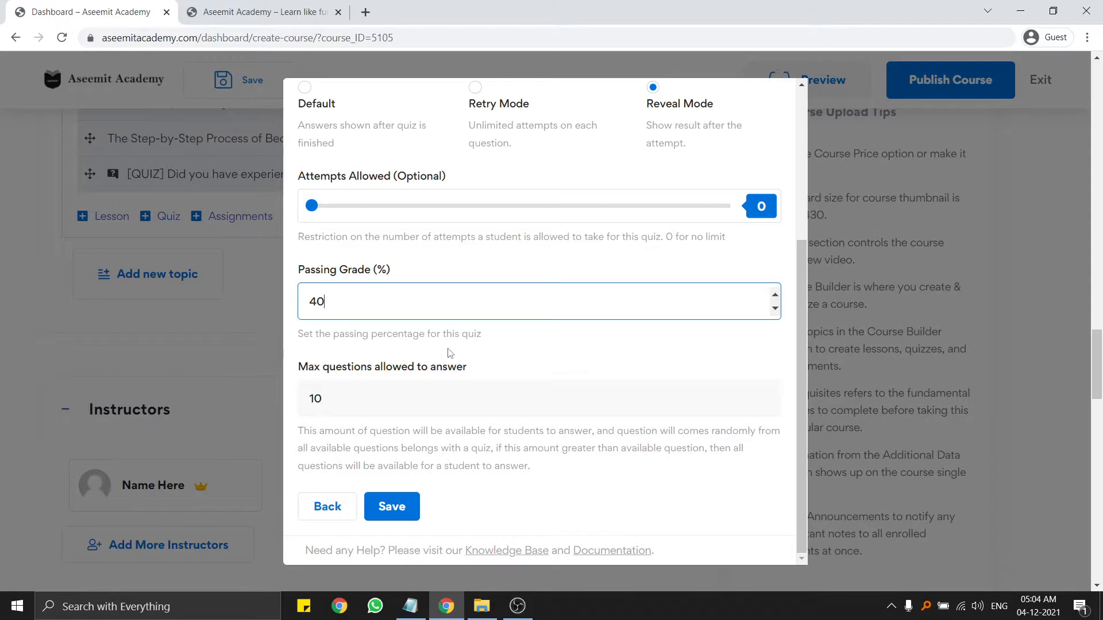
{"action": "left_click", "coordinate": [552, 358]}
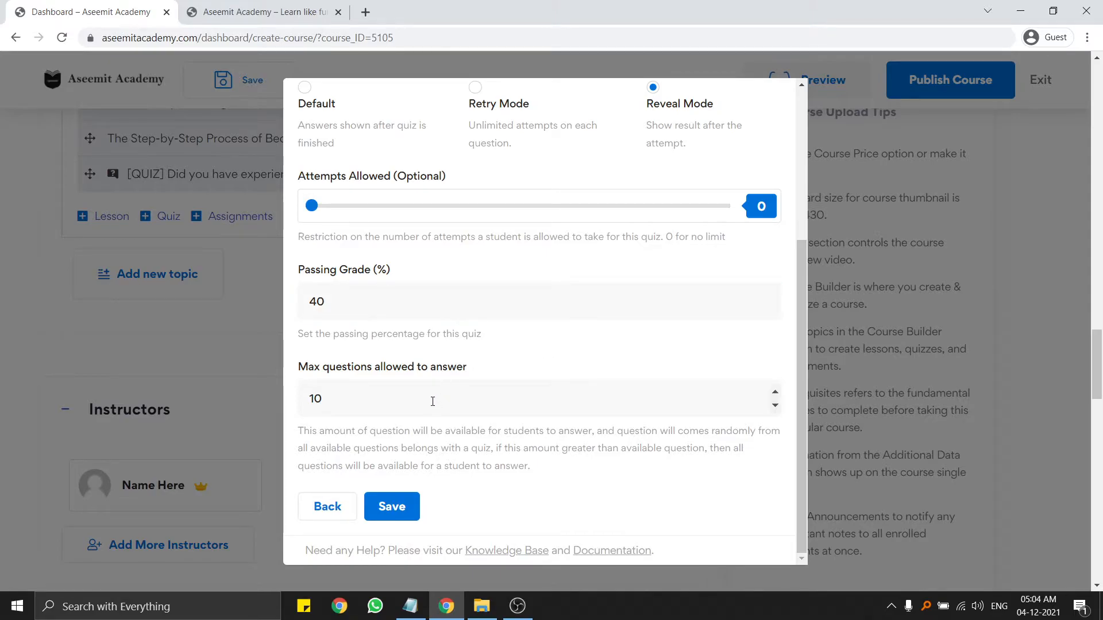
{"action": "left_click", "coordinate": [460, 387]}
{"action": "left_click_drag", "start_coordinate": [462, 395], "coordinate": [140, 402]}
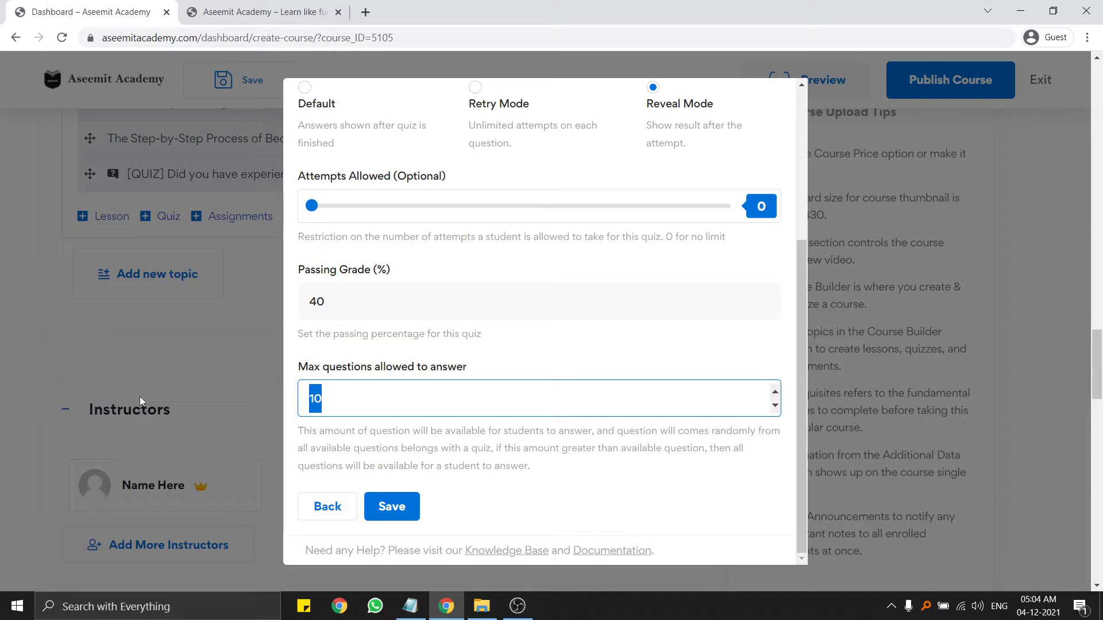
{"action": "type", "text": "0"}
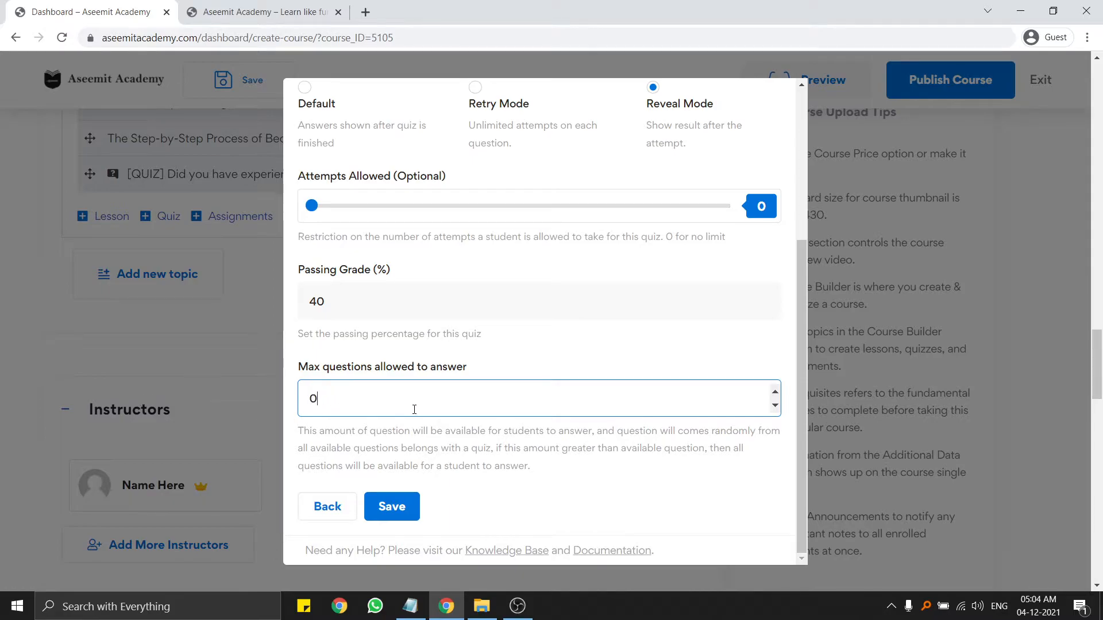
{"action": "left_click_drag", "start_coordinate": [433, 401], "coordinate": [229, 411]}
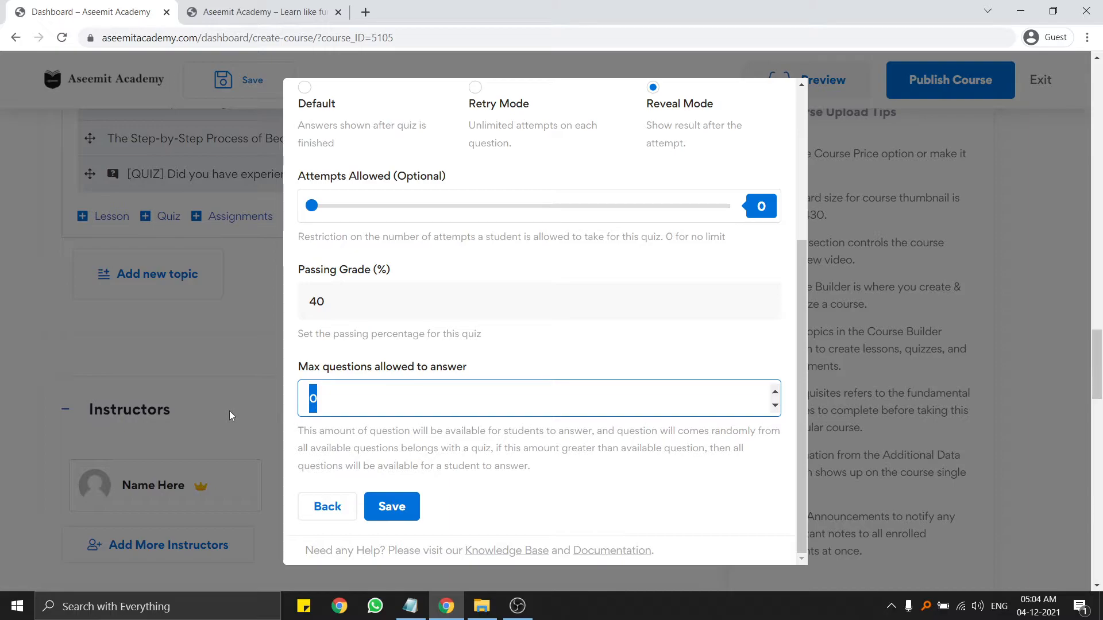
{"action": "type", "text": "10"}
{"action": "left_click", "coordinate": [391, 509]}
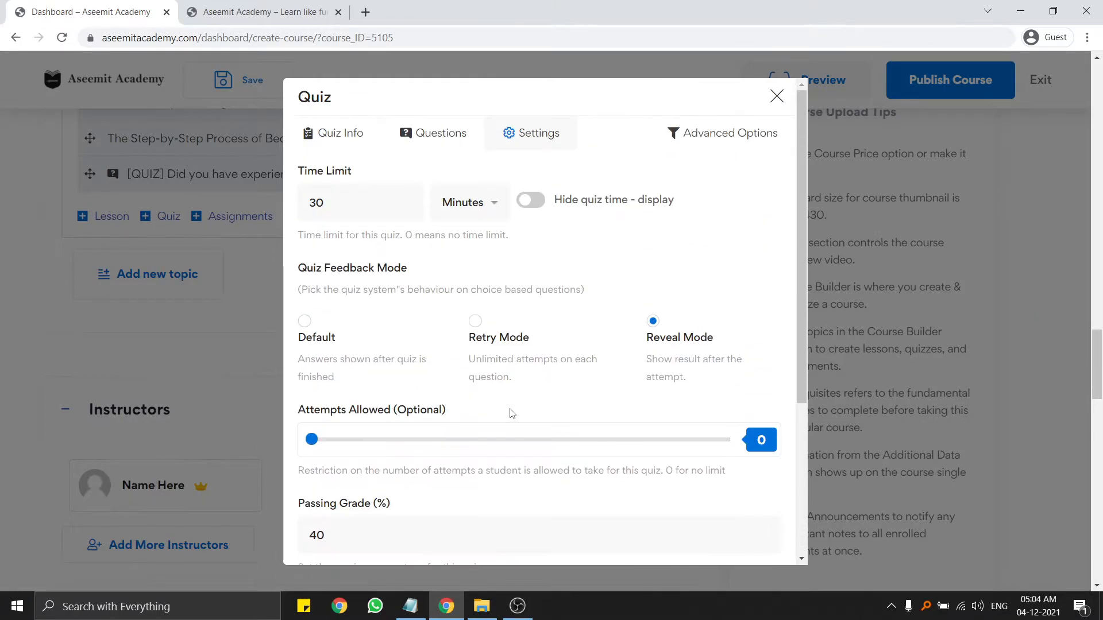
Close the quiz editor and collapse the How to Become a Graphic Designer topic.
{"action": "left_click", "coordinate": [770, 98]}
{"action": "scroll", "coordinate": [145, 222], "scroll_direction": "up", "scroll_amount": 3}
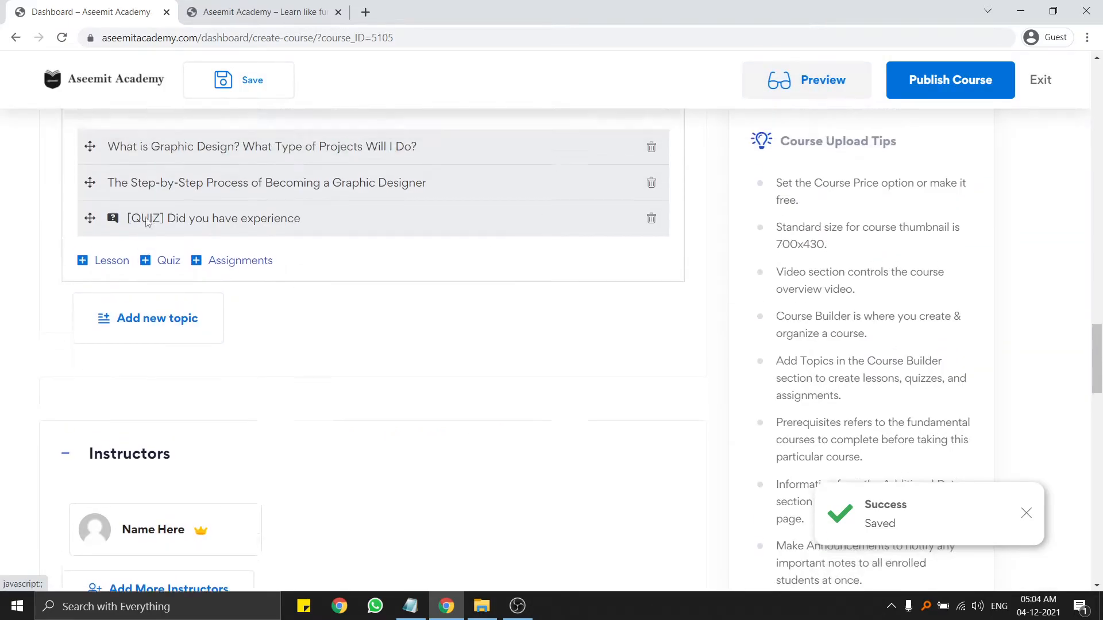
{"action": "left_click", "coordinate": [155, 240]}
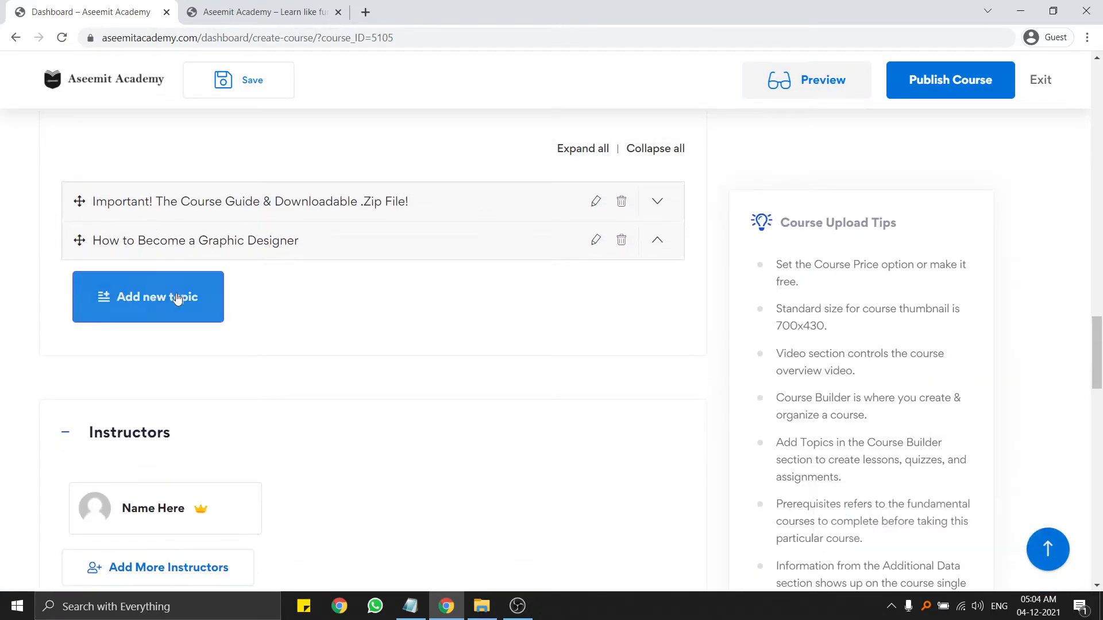
Copy the Graphic Design Theory heading from the Notepad course outline.
{"action": "left_click", "coordinate": [410, 606]}
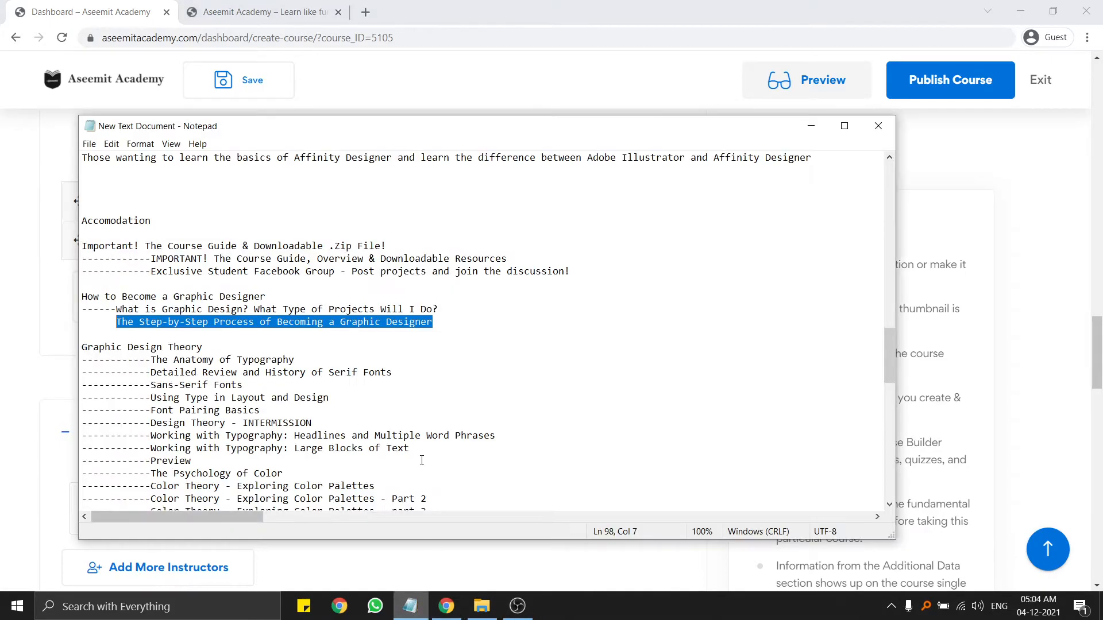
{"action": "scroll", "coordinate": [257, 363], "scroll_direction": "down", "scroll_amount": 1}
{"action": "left_click_drag", "start_coordinate": [204, 309], "coordinate": [84, 309]}
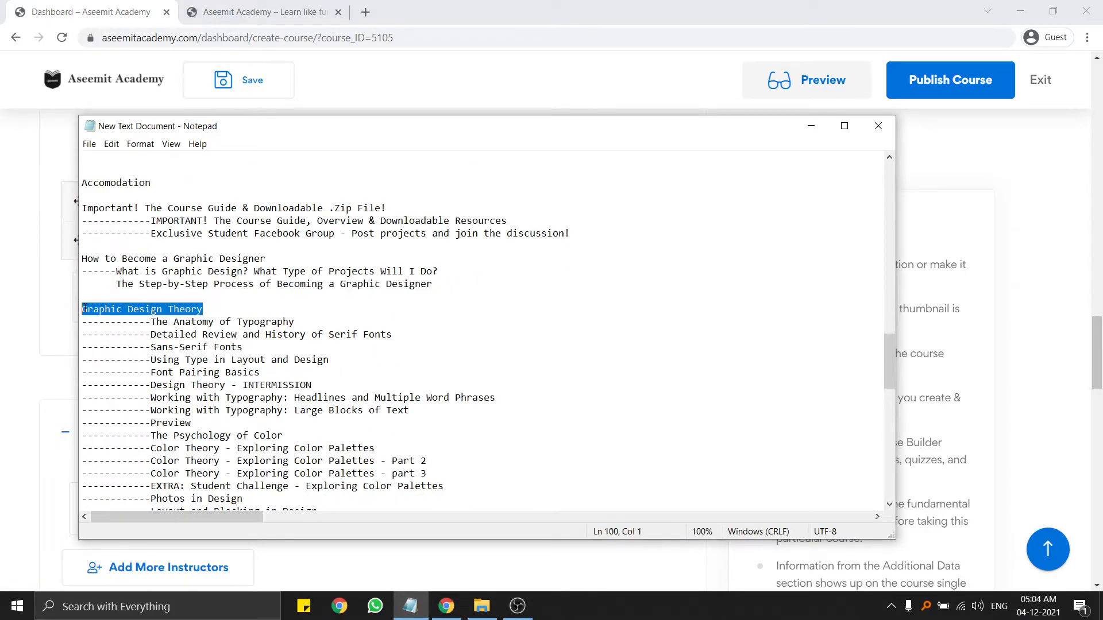
{"action": "right_click", "coordinate": [134, 308]}
{"action": "left_click", "coordinate": [172, 344]}
{"action": "key", "text": "alt+Tab"}
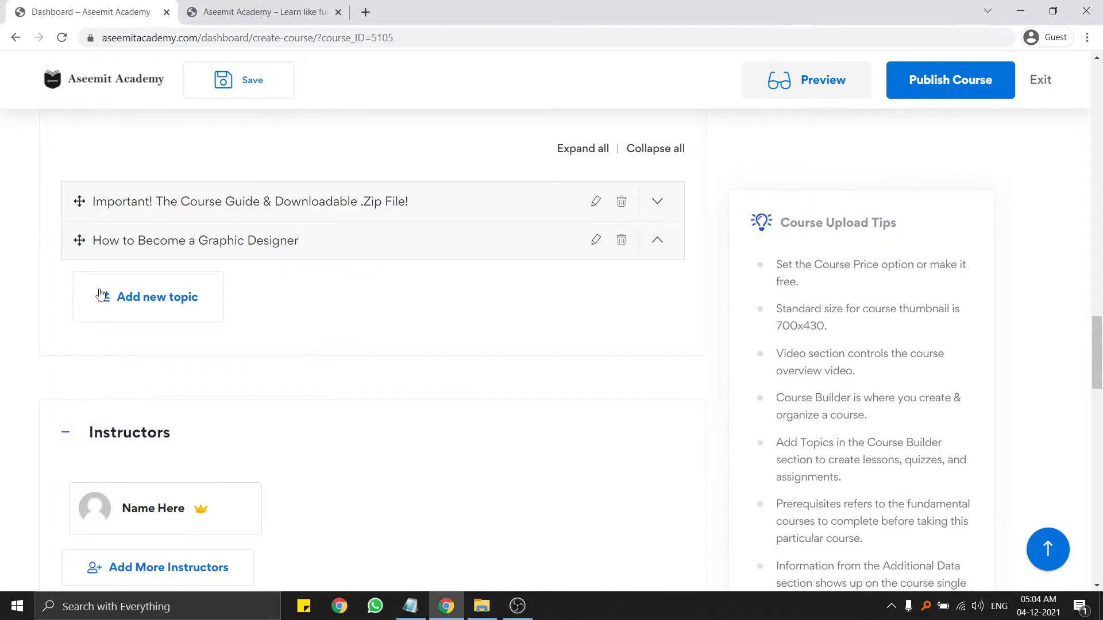
Create a topic named Graphic Design Theory with summary 'sa' and add it.
{"action": "left_click", "coordinate": [135, 294]}
{"action": "left_click", "coordinate": [172, 436]}
{"action": "key", "text": "ctrl+v"}
{"action": "scroll", "coordinate": [178, 443], "scroll_direction": "down", "scroll_amount": 6}
{"action": "scroll", "coordinate": [192, 291], "scroll_direction": "up", "scroll_amount": 3}
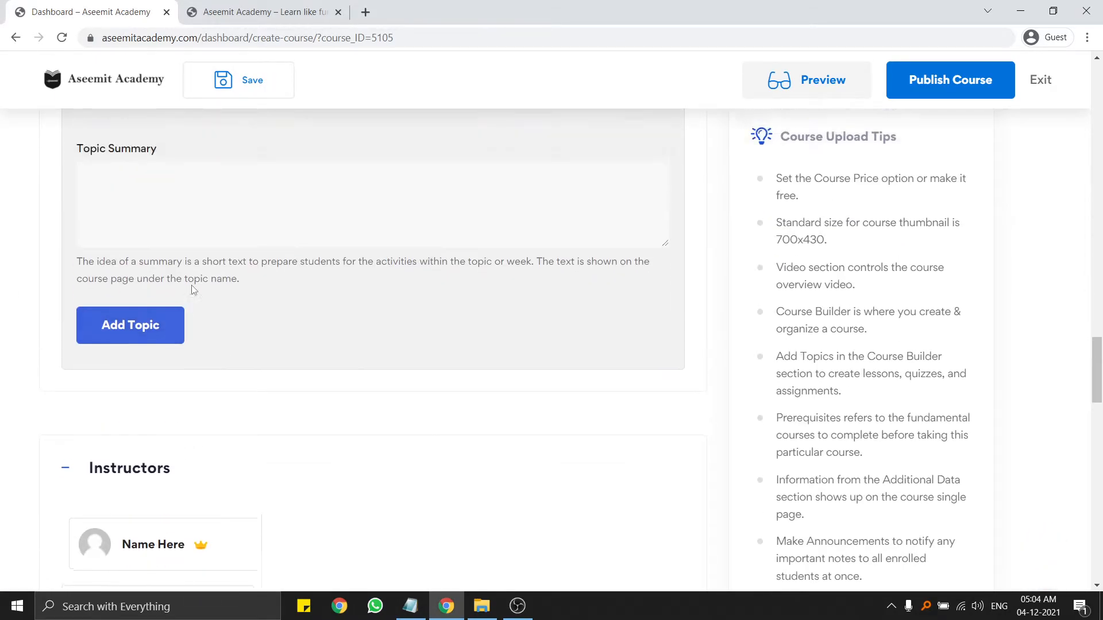
{"action": "left_click", "coordinate": [156, 357]}
{"action": "type", "text": "sa"}
{"action": "left_click_drag", "start_coordinate": [149, 330], "coordinate": [36, 357]}
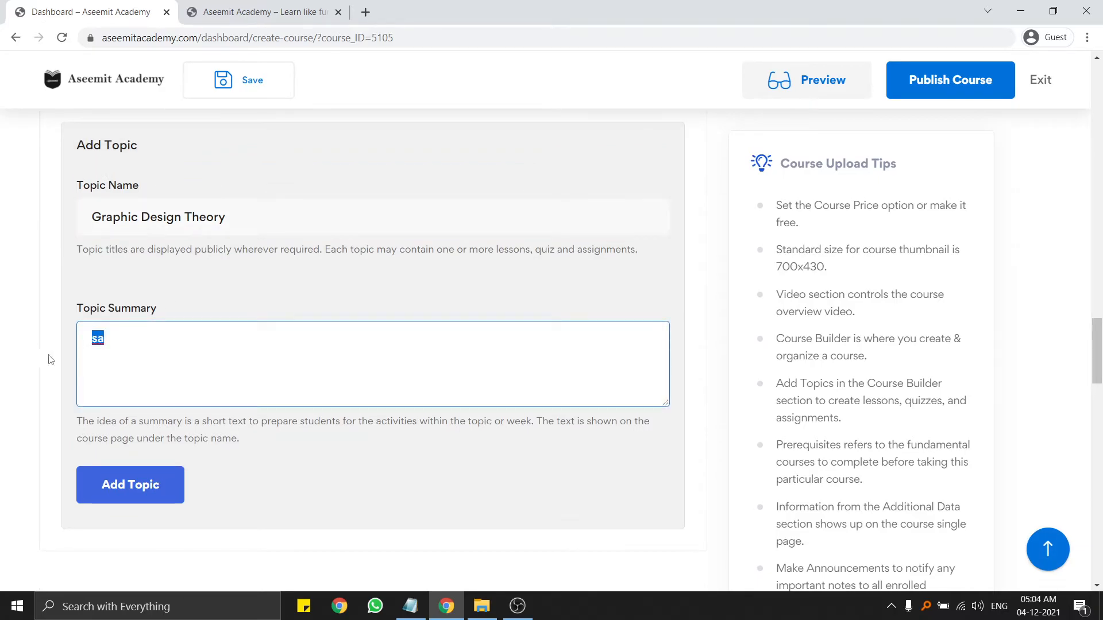
{"action": "left_click", "coordinate": [148, 485]}
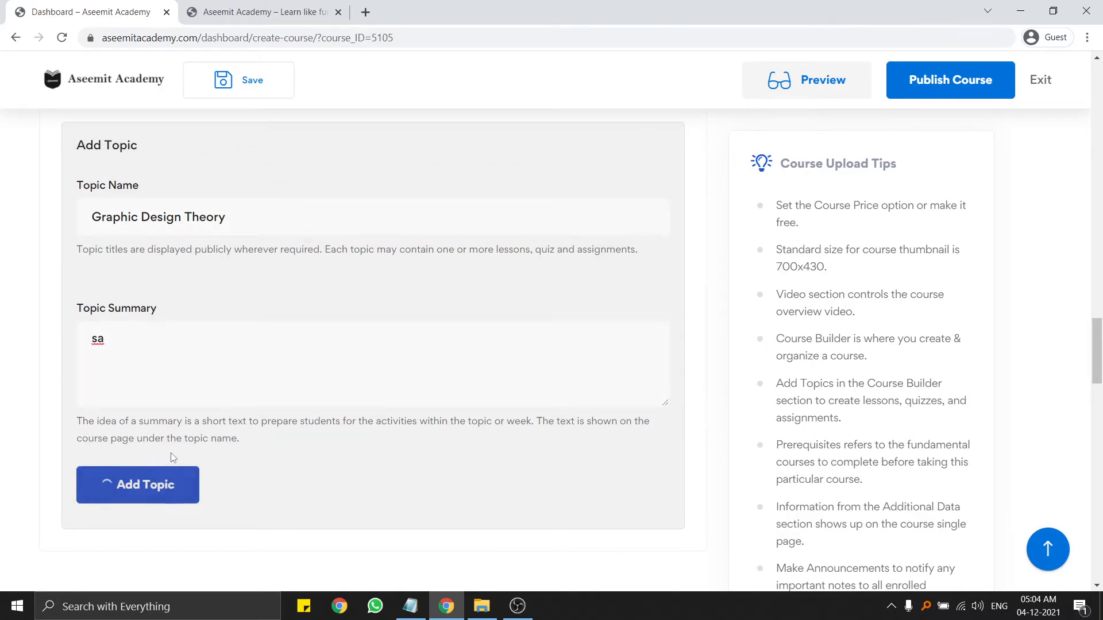
{"action": "scroll", "coordinate": [176, 448], "scroll_direction": "down", "scroll_amount": 7}
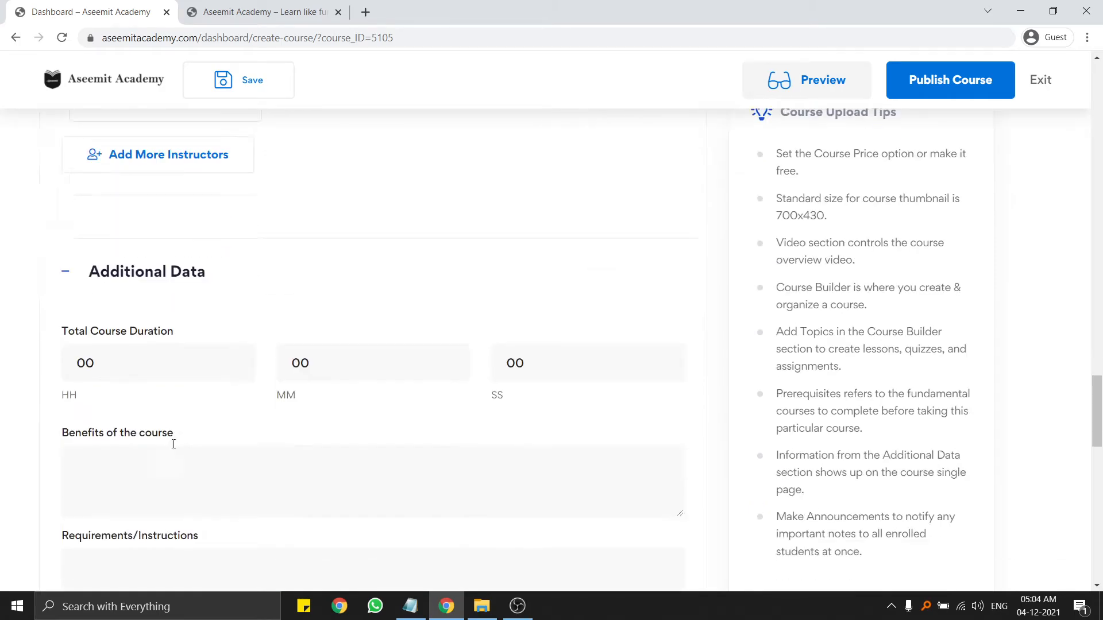
{"action": "scroll", "coordinate": [176, 439], "scroll_direction": "down", "scroll_amount": 5}
{"action": "scroll", "coordinate": [175, 442], "scroll_direction": "up", "scroll_amount": 12}
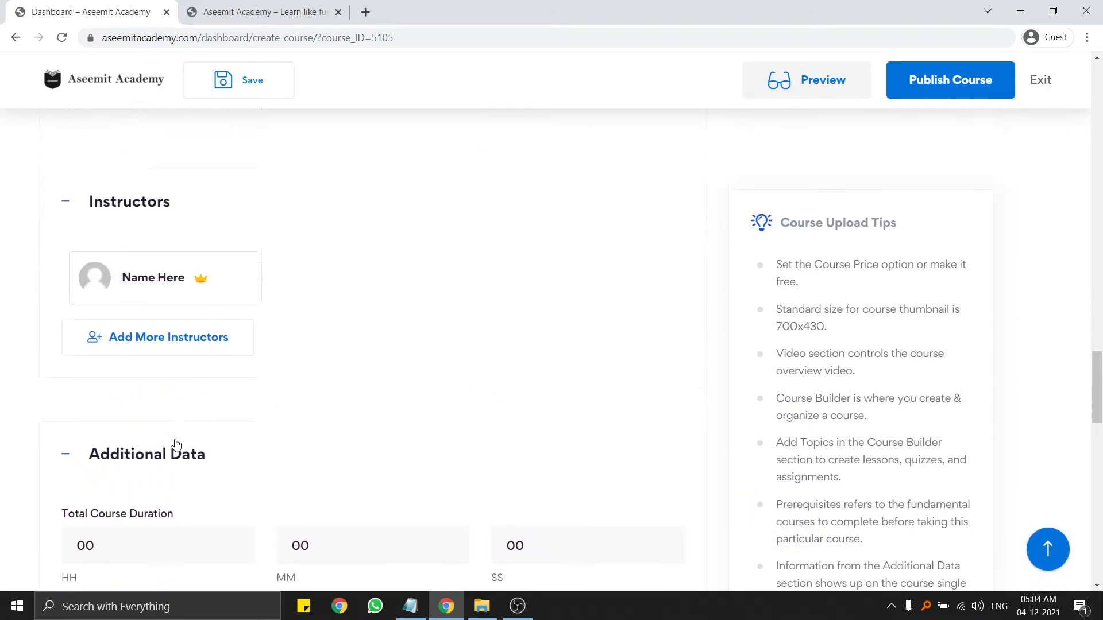
{"action": "scroll", "coordinate": [176, 445], "scroll_direction": "up", "scroll_amount": 4}
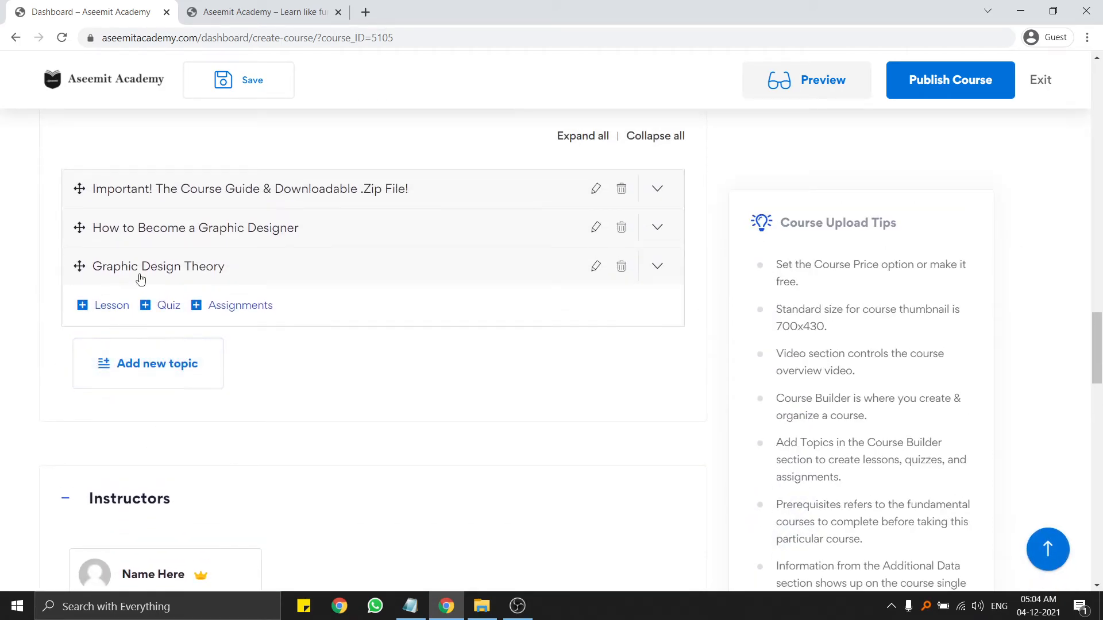
{"action": "left_click", "coordinate": [410, 606]}
{"action": "scroll", "coordinate": [277, 387], "scroll_direction": "down", "scroll_amount": 3}
{"action": "left_click_drag", "start_coordinate": [148, 209], "coordinate": [577, 462]}
{"action": "left_click", "coordinate": [528, 484]}
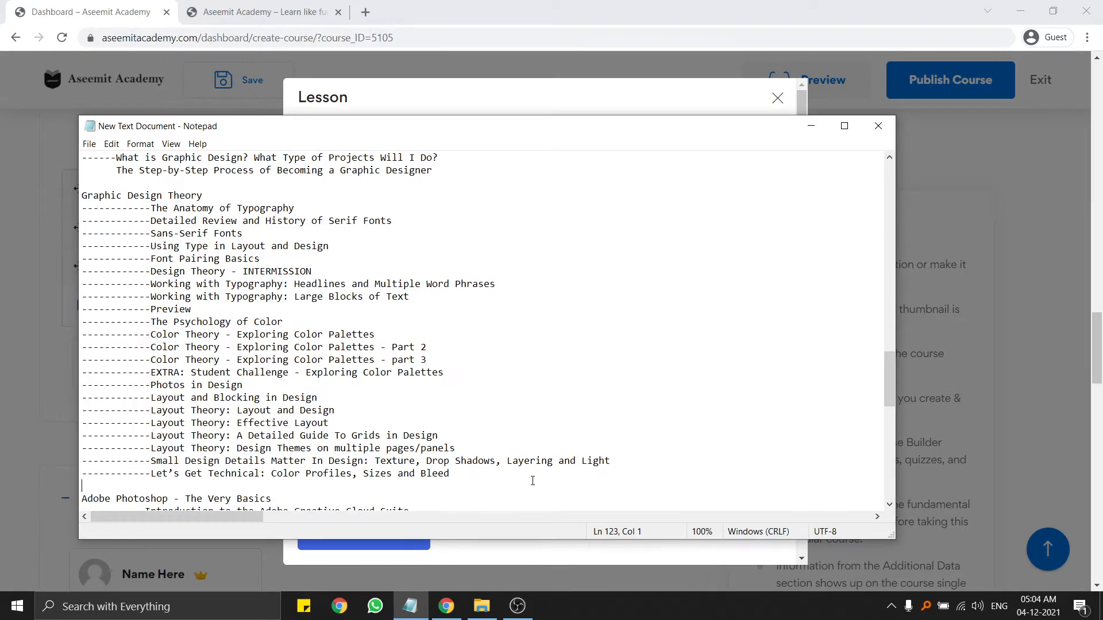
{"action": "left_click", "coordinate": [476, 102]}
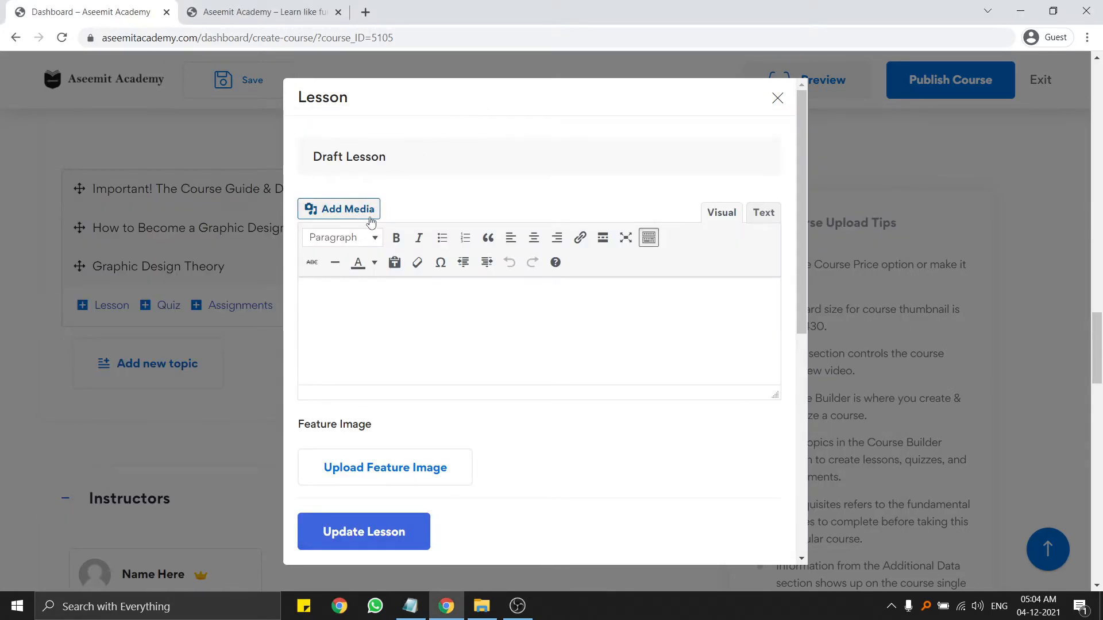
{"action": "scroll", "coordinate": [397, 322], "scroll_direction": "down", "scroll_amount": 2}
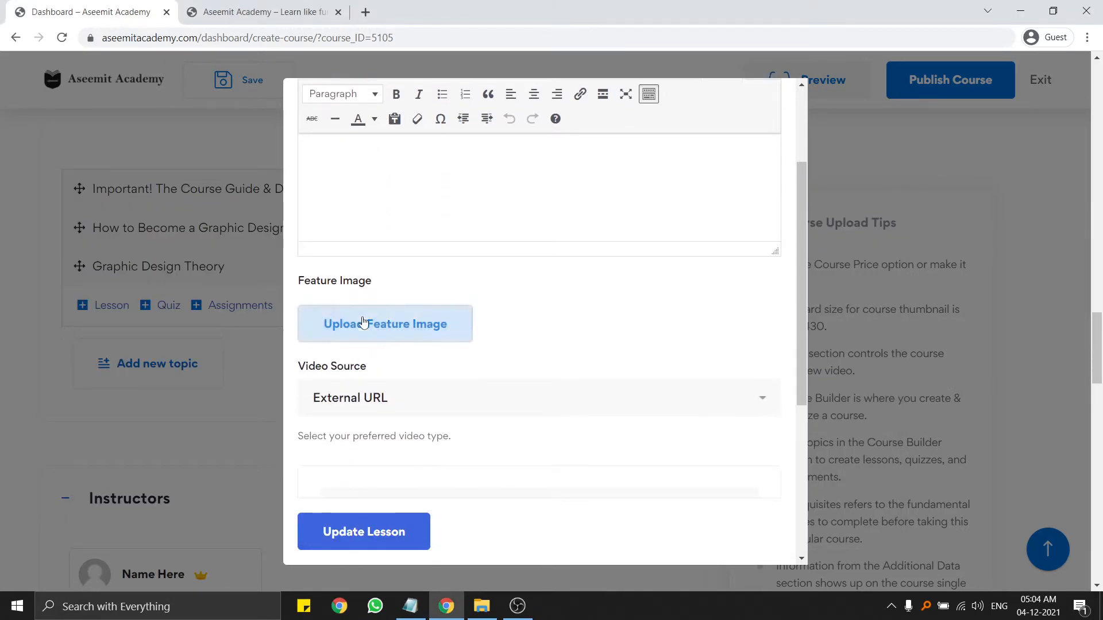
{"action": "scroll", "coordinate": [362, 323], "scroll_direction": "down", "scroll_amount": 2}
{"action": "scroll", "coordinate": [770, 98], "scroll_direction": "up", "scroll_amount": 4}
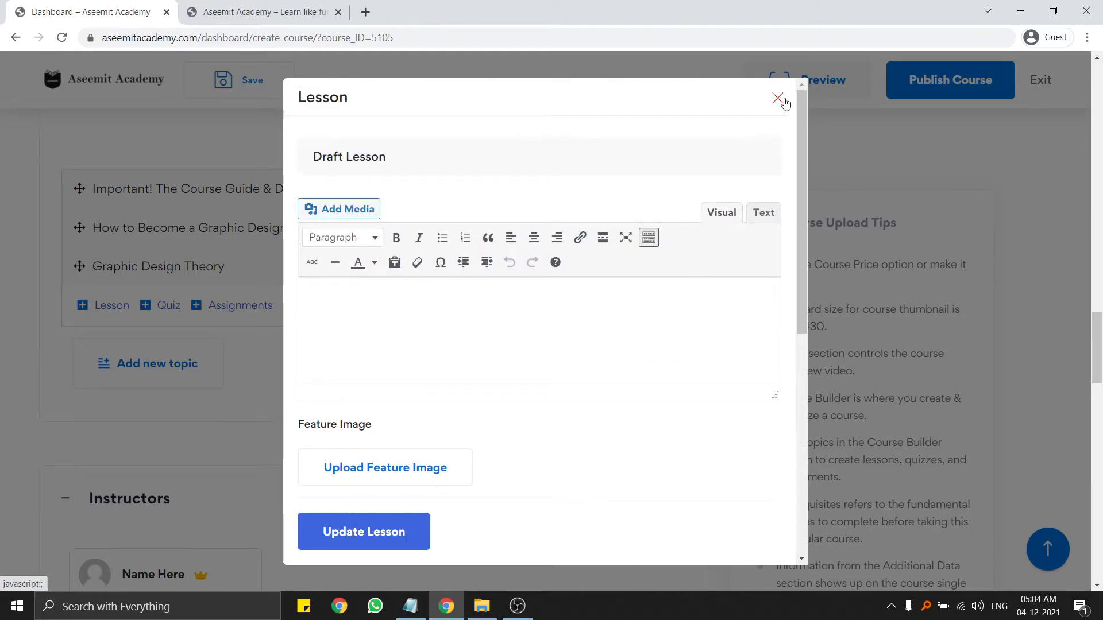
{"action": "left_click", "coordinate": [781, 102]}
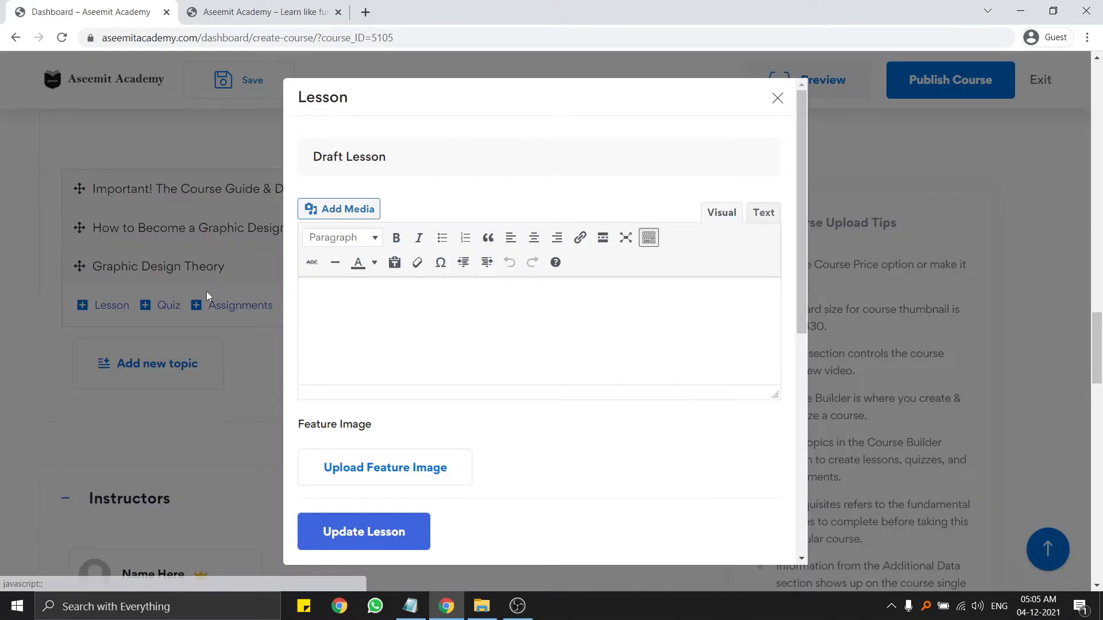
{"action": "scroll", "coordinate": [511, 253], "scroll_direction": "down", "scroll_amount": 2}
{"action": "scroll", "coordinate": [495, 251], "scroll_direction": "down", "scroll_amount": 3}
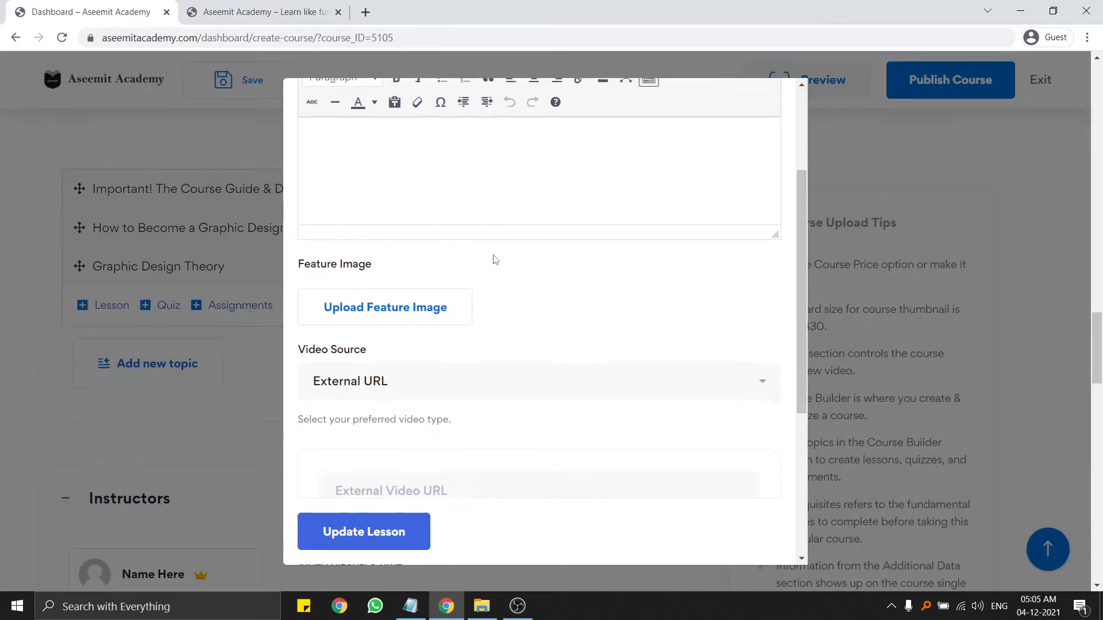
{"action": "scroll", "coordinate": [486, 245], "scroll_direction": "down", "scroll_amount": 4}
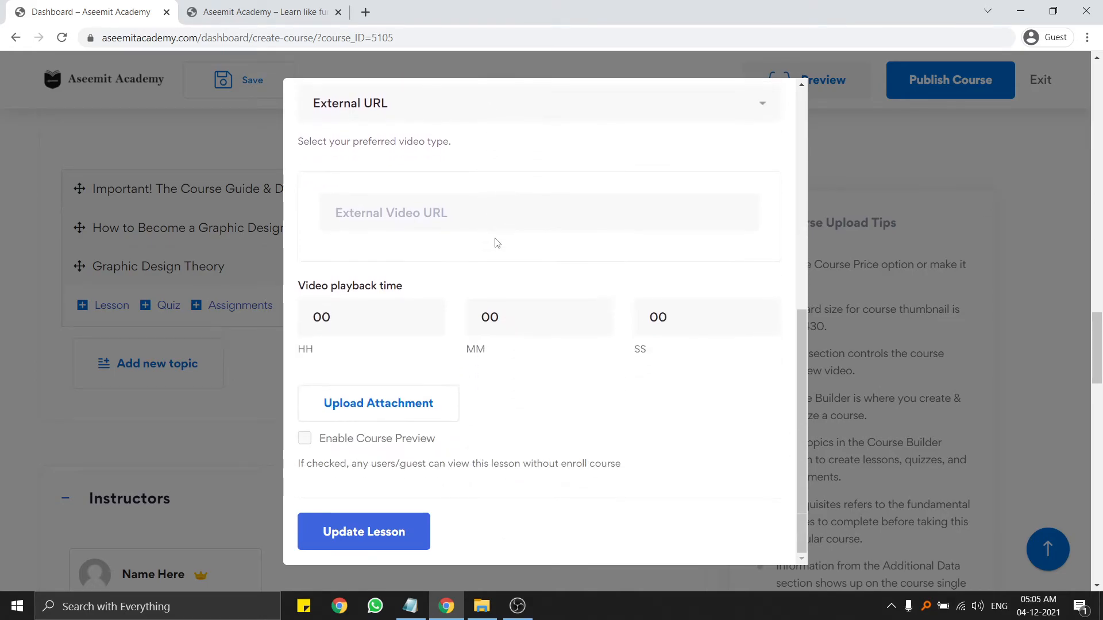
{"action": "scroll", "coordinate": [497, 243], "scroll_direction": "up", "scroll_amount": 8}
{"action": "scroll", "coordinate": [498, 246], "scroll_direction": "down", "scroll_amount": 3}
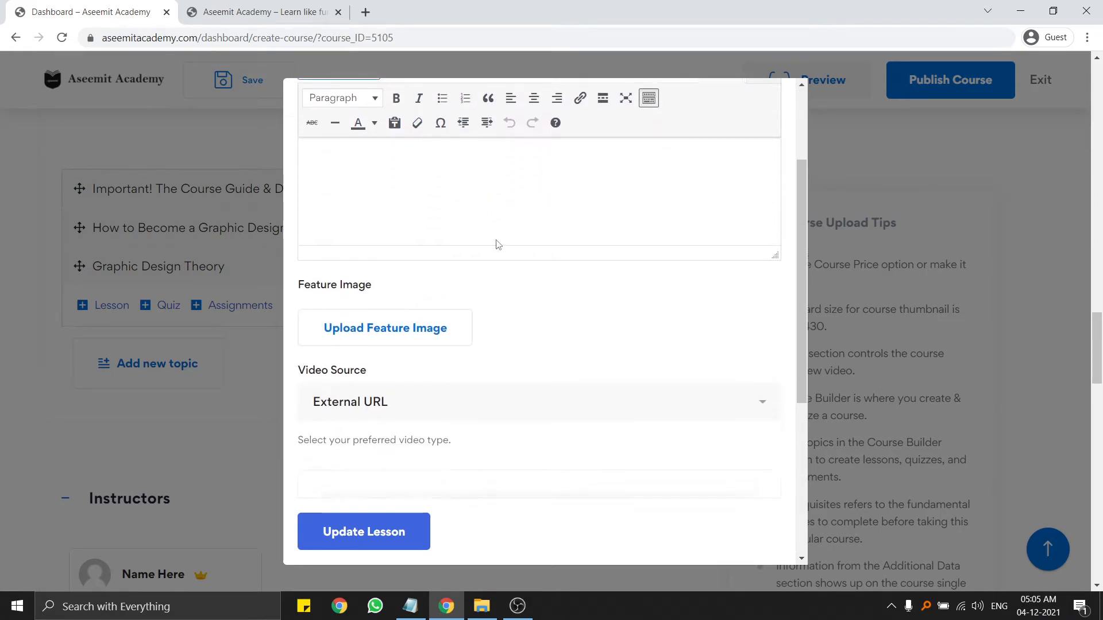
{"action": "scroll", "coordinate": [505, 241], "scroll_direction": "down", "scroll_amount": 5}
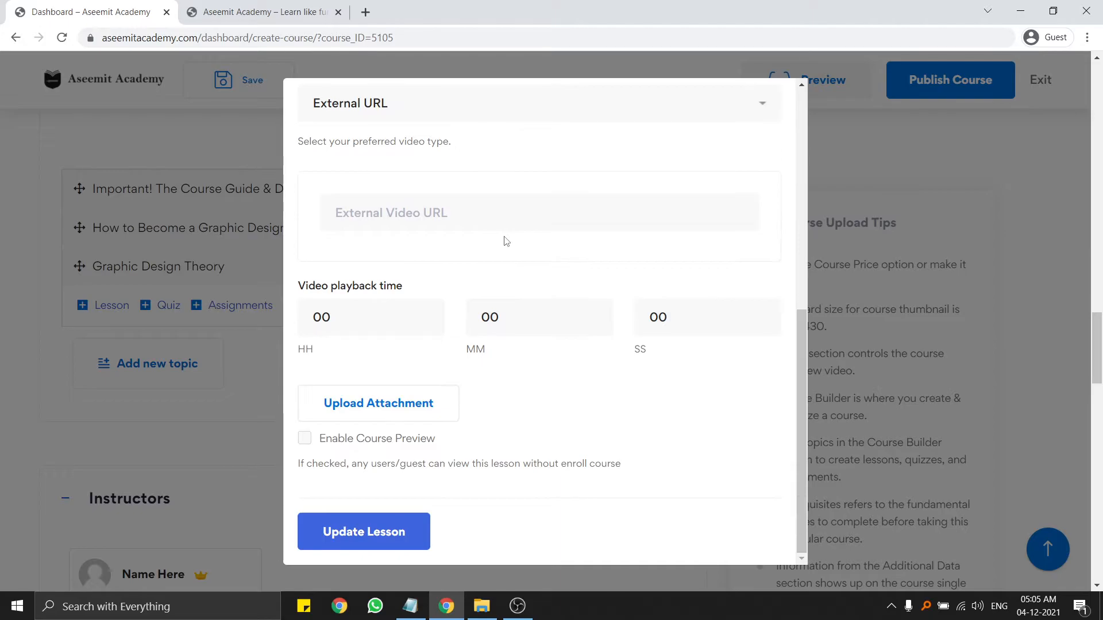
{"action": "scroll", "coordinate": [768, 107], "scroll_direction": "up", "scroll_amount": 9}
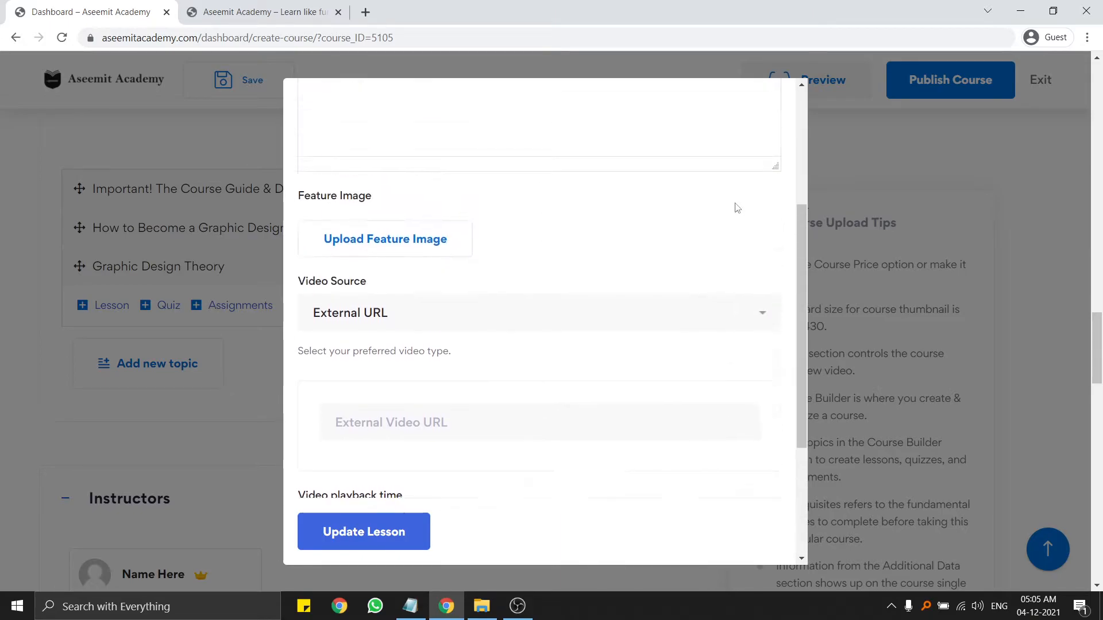
{"action": "left_click", "coordinate": [778, 103]}
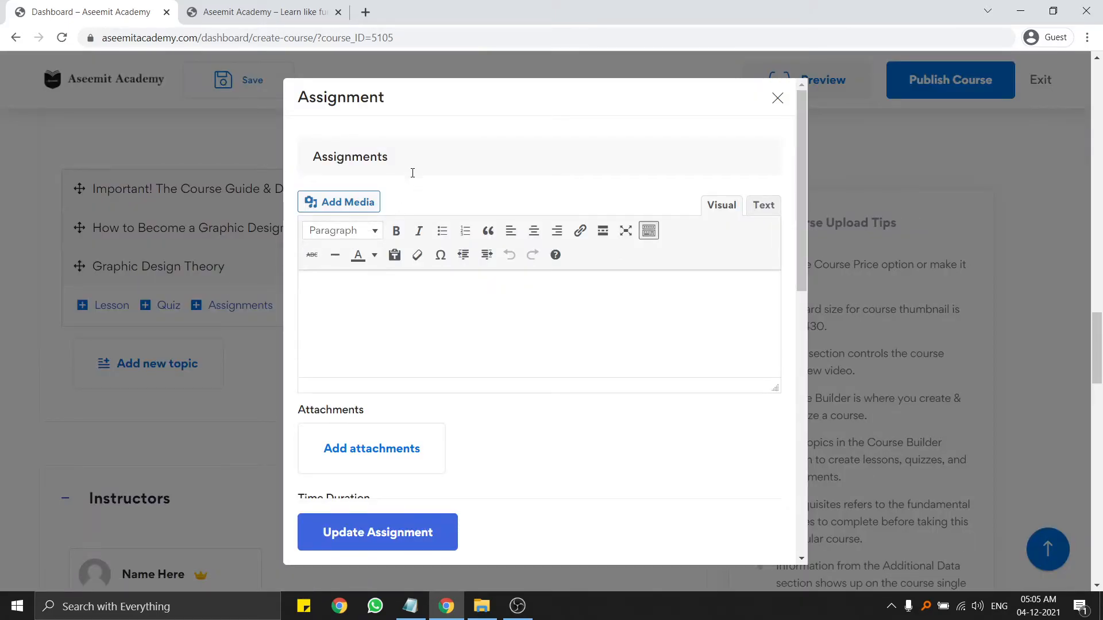
{"action": "left_click", "coordinate": [415, 170]}
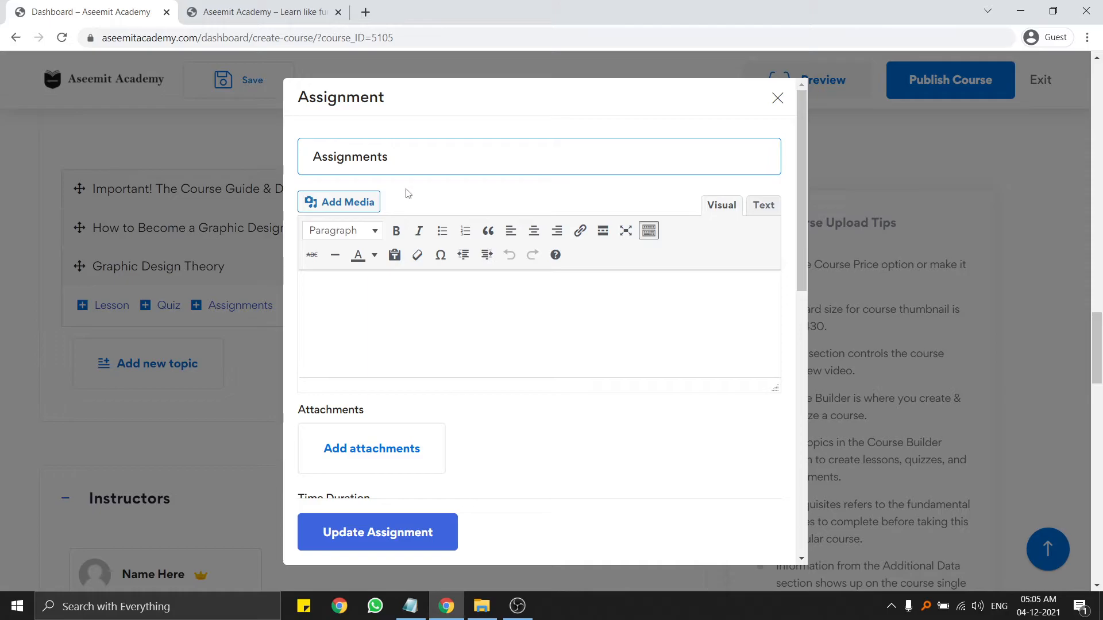
{"action": "scroll", "coordinate": [425, 234], "scroll_direction": "down", "scroll_amount": 2}
{"action": "scroll", "coordinate": [426, 234], "scroll_direction": "up", "scroll_amount": 2}
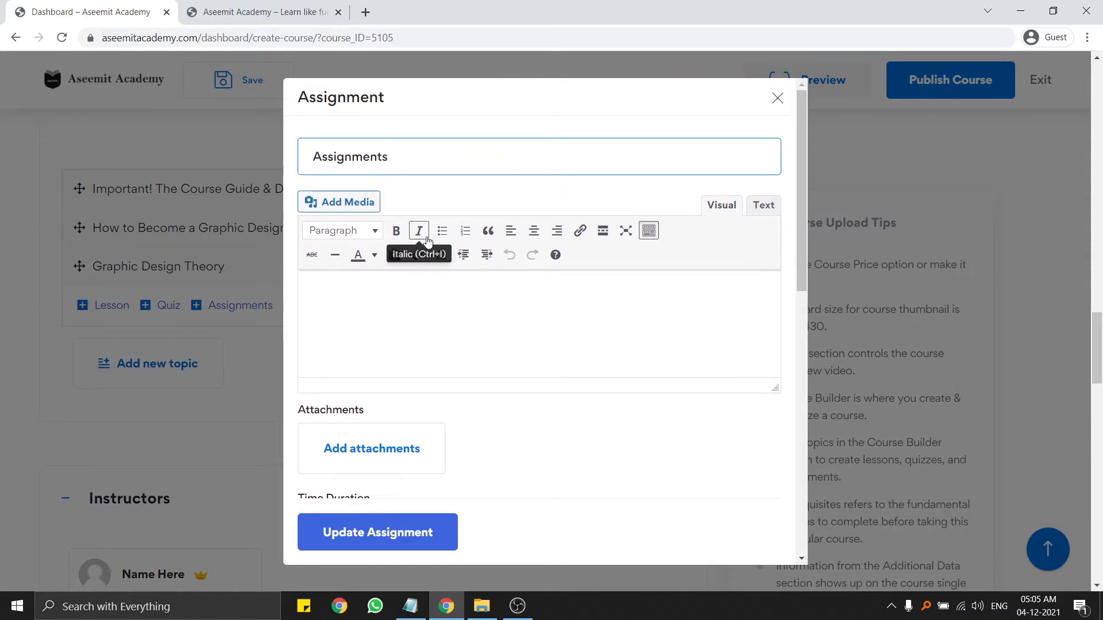
{"action": "left_click", "coordinate": [425, 286]}
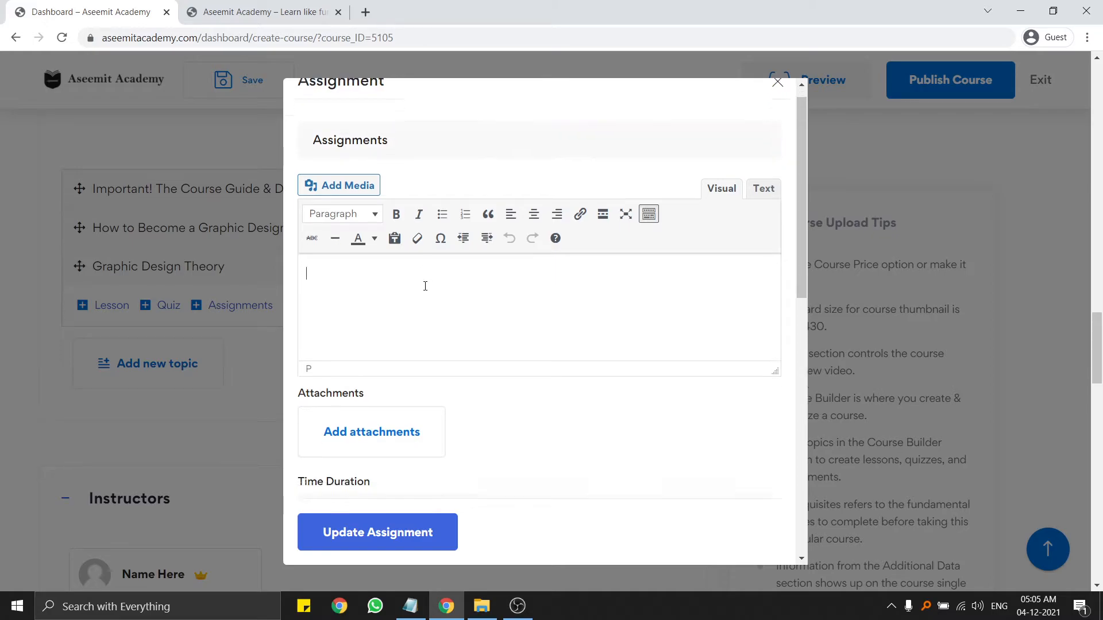
{"action": "scroll", "coordinate": [425, 285], "scroll_direction": "down", "scroll_amount": 4}
{"action": "scroll", "coordinate": [379, 271], "scroll_direction": "down", "scroll_amount": 1}
{"action": "scroll", "coordinate": [387, 288], "scroll_direction": "down", "scroll_amount": 2}
{"action": "scroll", "coordinate": [394, 227], "scroll_direction": "up", "scroll_amount": 2}
{"action": "left_click", "coordinate": [396, 240]}
{"action": "left_click", "coordinate": [439, 305]}
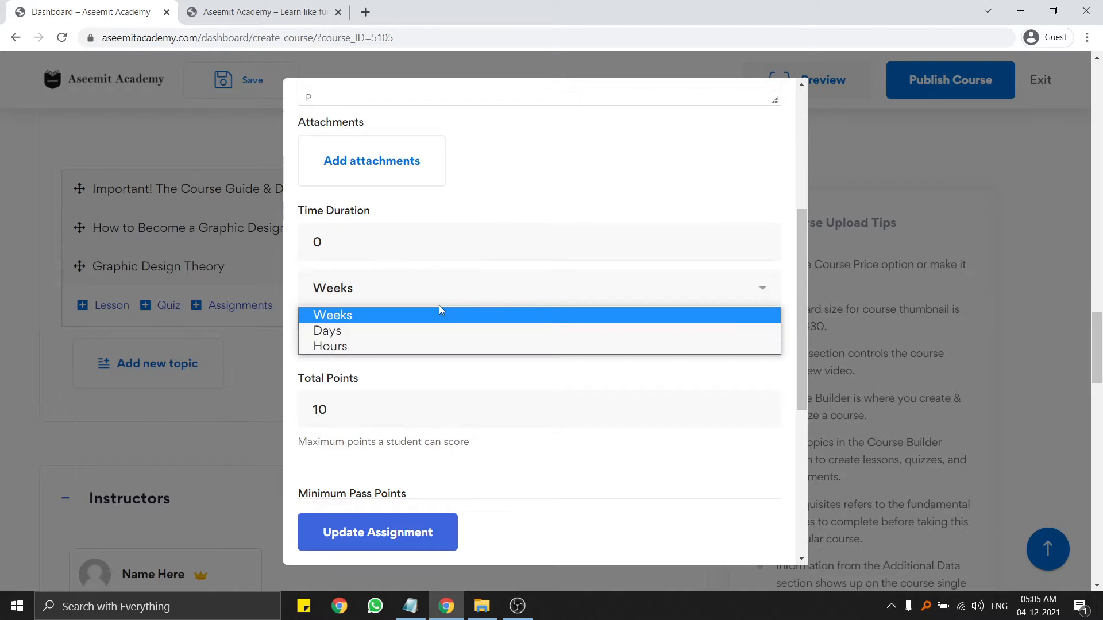
{"action": "left_click", "coordinate": [435, 297]}
{"action": "scroll", "coordinate": [491, 394], "scroll_direction": "down", "scroll_amount": 5}
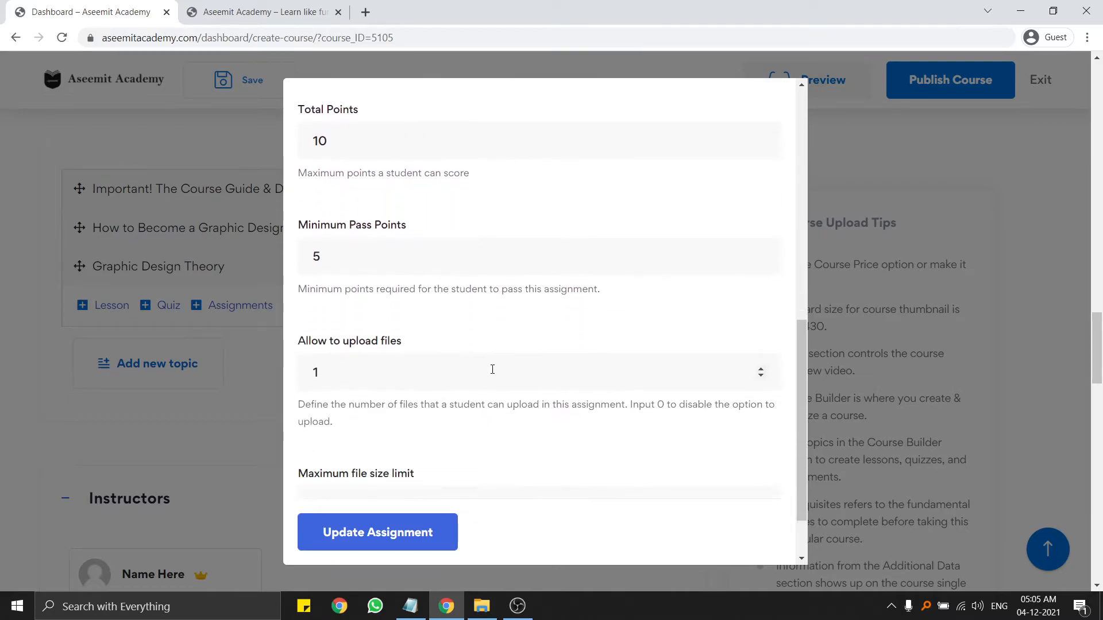
{"action": "scroll", "coordinate": [517, 357], "scroll_direction": "up", "scroll_amount": 10}
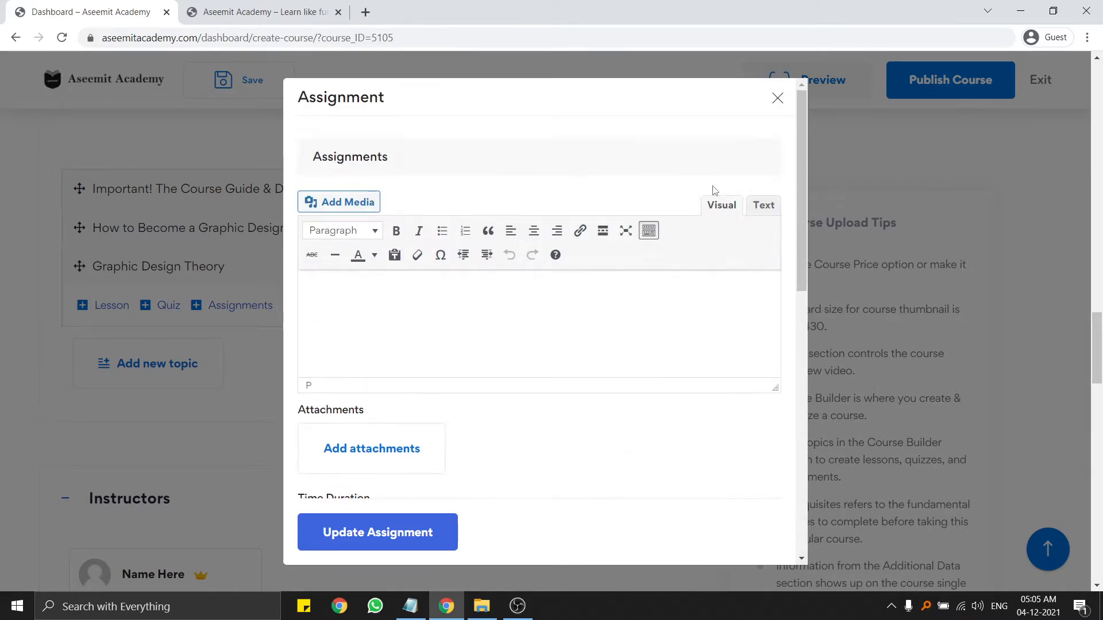
{"action": "scroll", "coordinate": [672, 214], "scroll_direction": "down", "scroll_amount": 4}
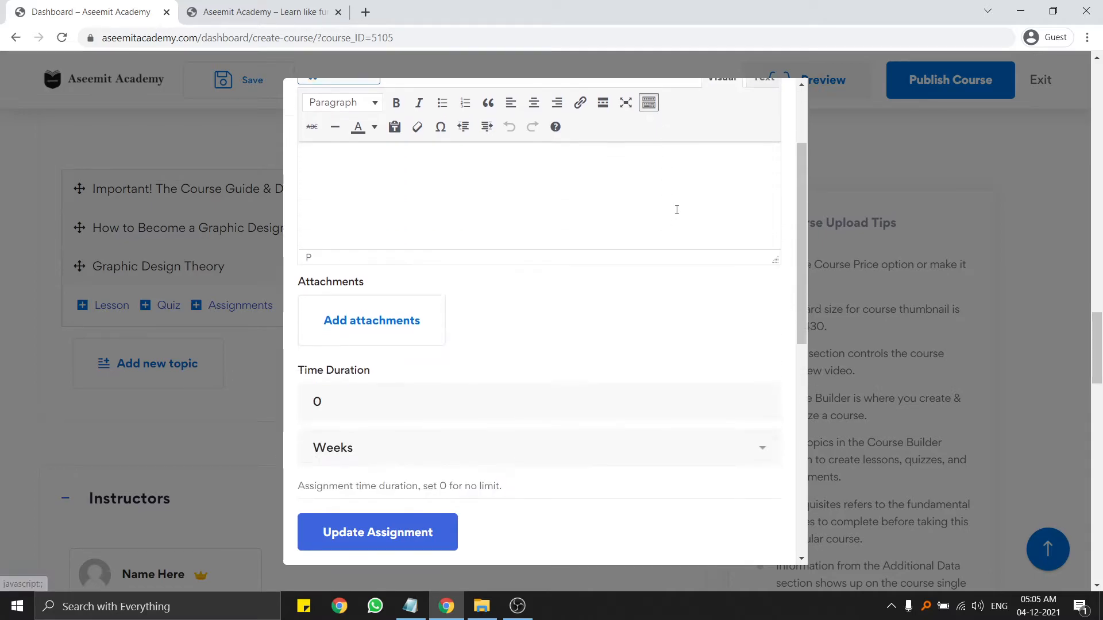
{"action": "scroll", "coordinate": [826, 197], "scroll_direction": "up", "scroll_amount": 10}
{"action": "scroll", "coordinate": [763, 96], "scroll_direction": "up", "scroll_amount": 4}
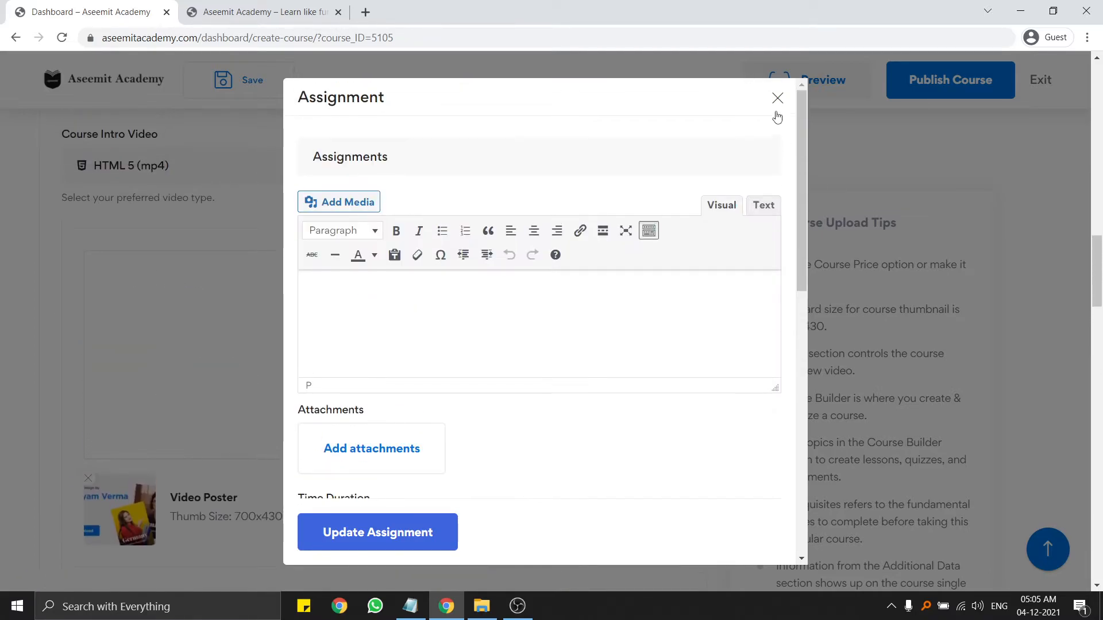
{"action": "left_click", "coordinate": [778, 100]}
{"action": "scroll", "coordinate": [268, 352], "scroll_direction": "down", "scroll_amount": 7}
{"action": "scroll", "coordinate": [276, 350], "scroll_direction": "down", "scroll_amount": 6}
{"action": "scroll", "coordinate": [271, 342], "scroll_direction": "up", "scroll_amount": 3}
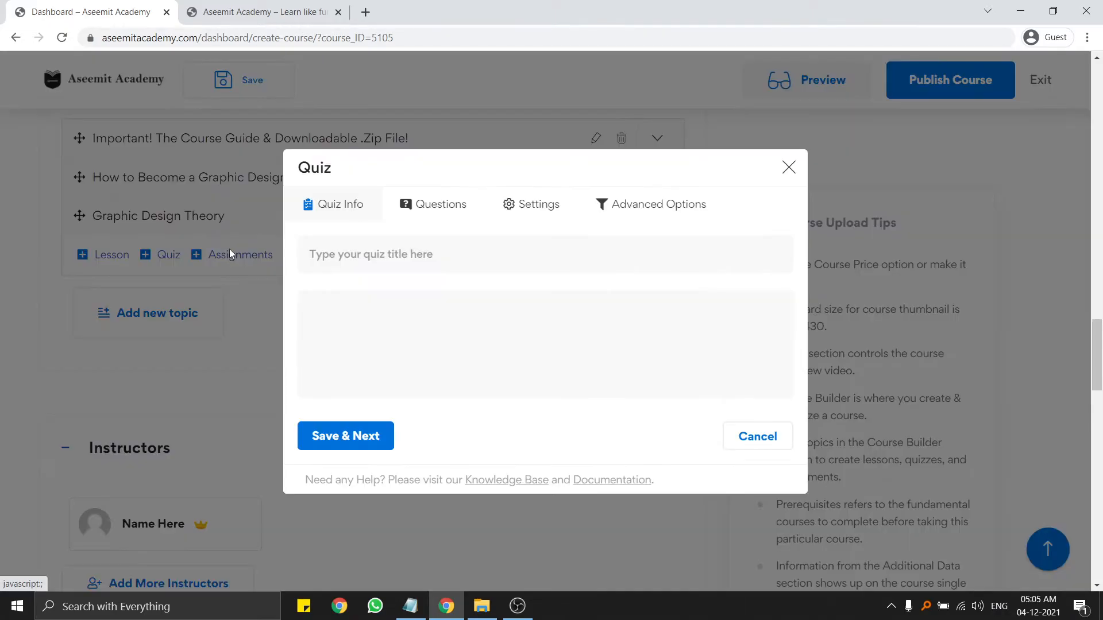
Title the quiz 'Asas' and save it.
{"action": "scroll", "coordinate": [719, 326], "scroll_direction": "down", "scroll_amount": 8}
{"action": "scroll", "coordinate": [498, 311], "scroll_direction": "up", "scroll_amount": 10}
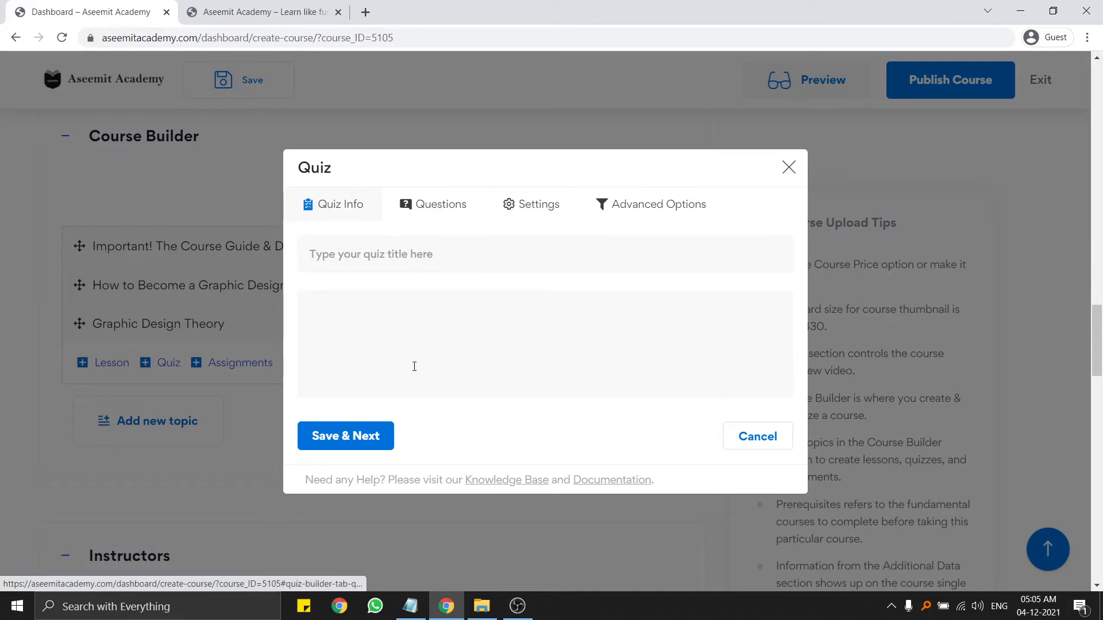
{"action": "left_click", "coordinate": [387, 261]}
{"action": "type", "text": "Asas"}
{"action": "left_click", "coordinate": [380, 441]}
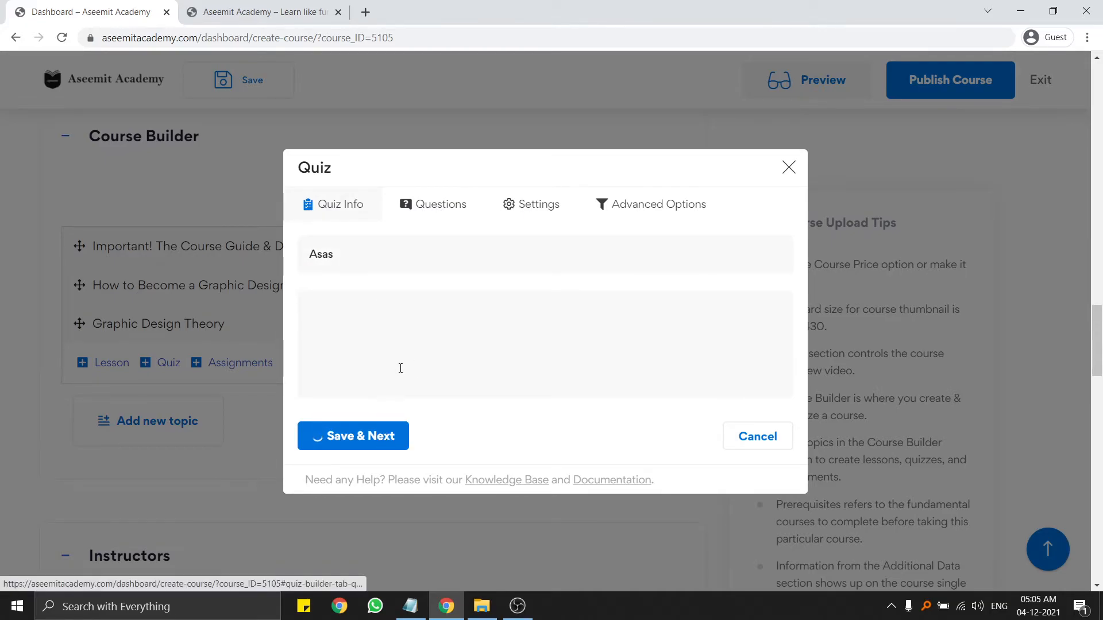
Start a new question, view the question types, then close the quiz editor.
{"action": "left_click", "coordinate": [356, 326]}
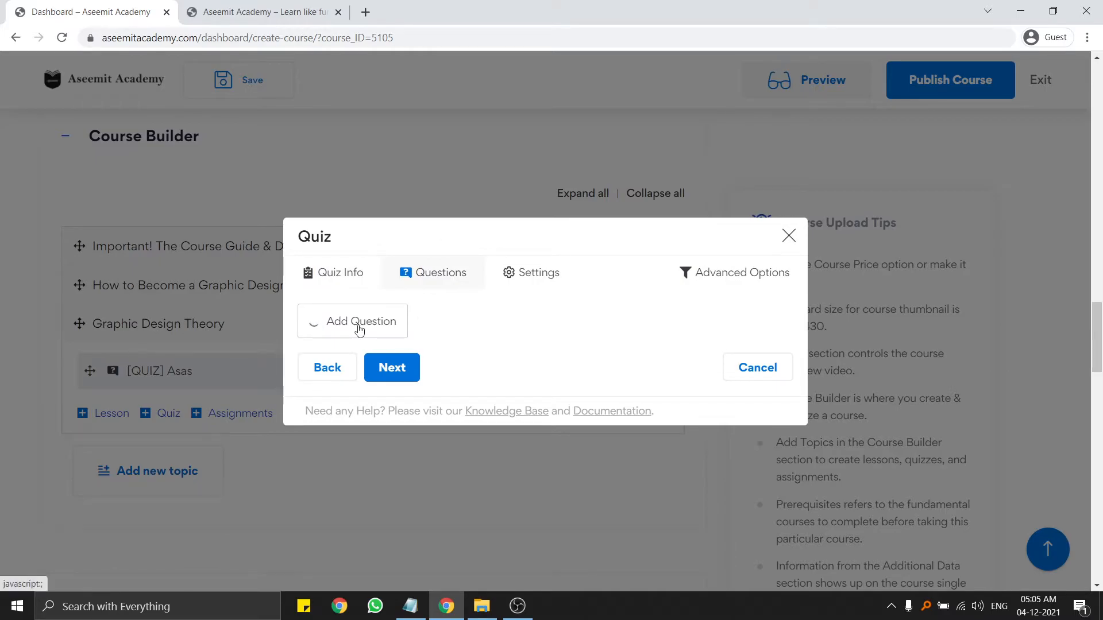
{"action": "left_click", "coordinate": [358, 278]}
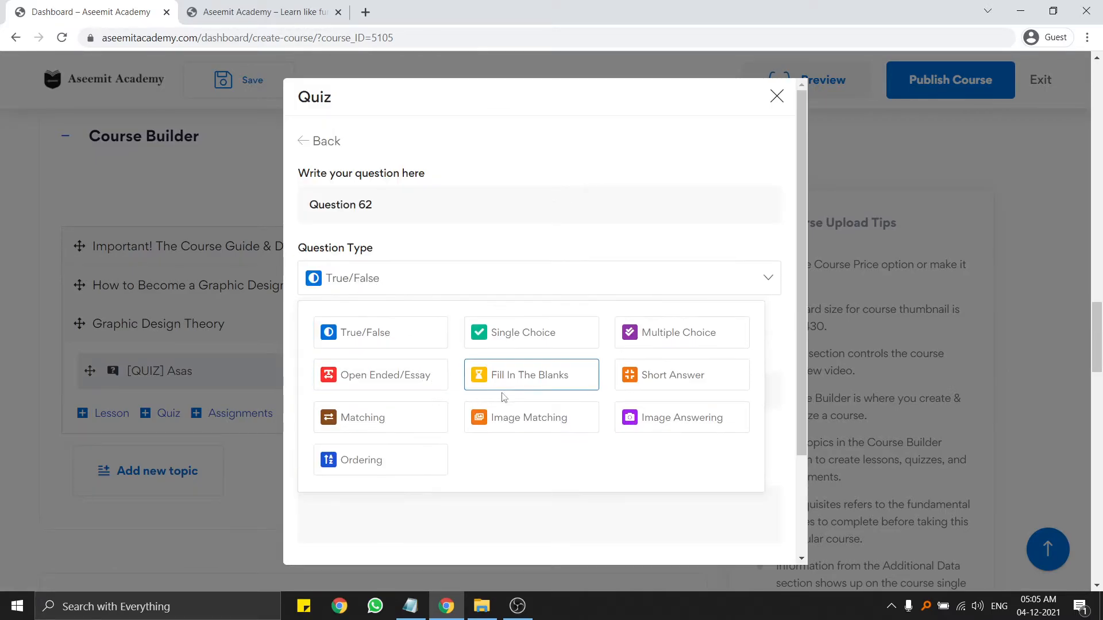
{"action": "scroll", "coordinate": [495, 395], "scroll_direction": "down", "scroll_amount": 2}
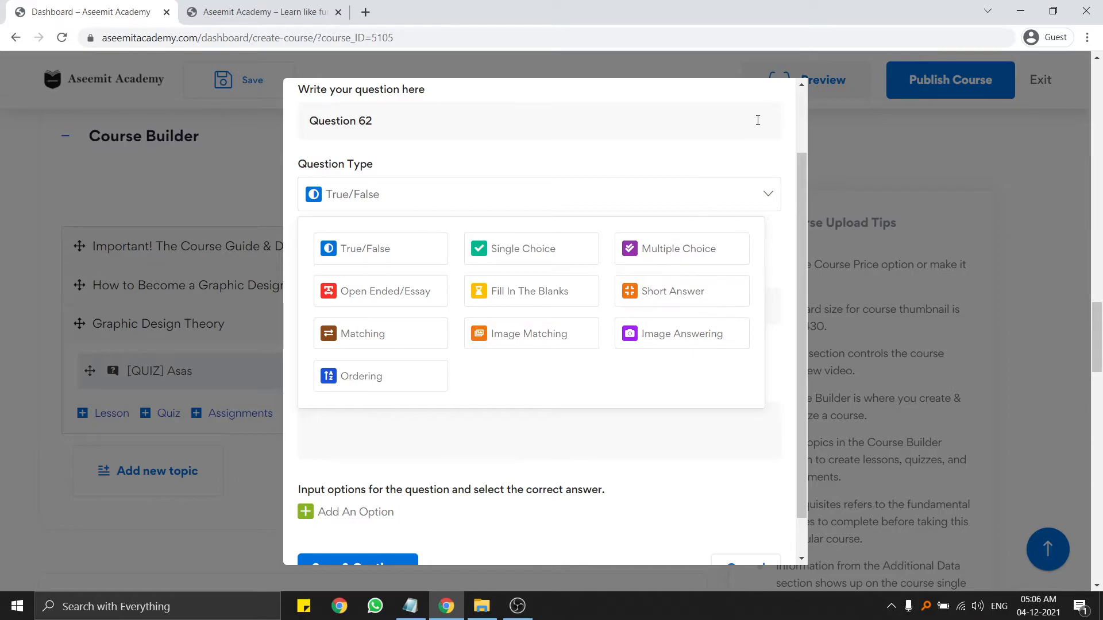
{"action": "scroll", "coordinate": [781, 172], "scroll_direction": "up", "scroll_amount": 2}
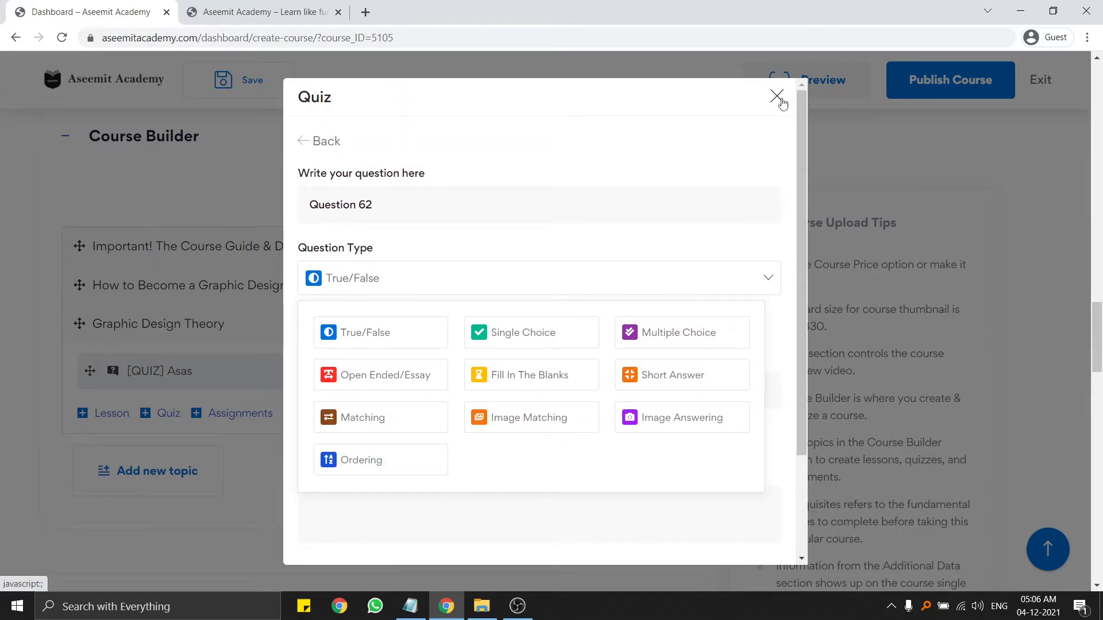
{"action": "left_click", "coordinate": [780, 99]}
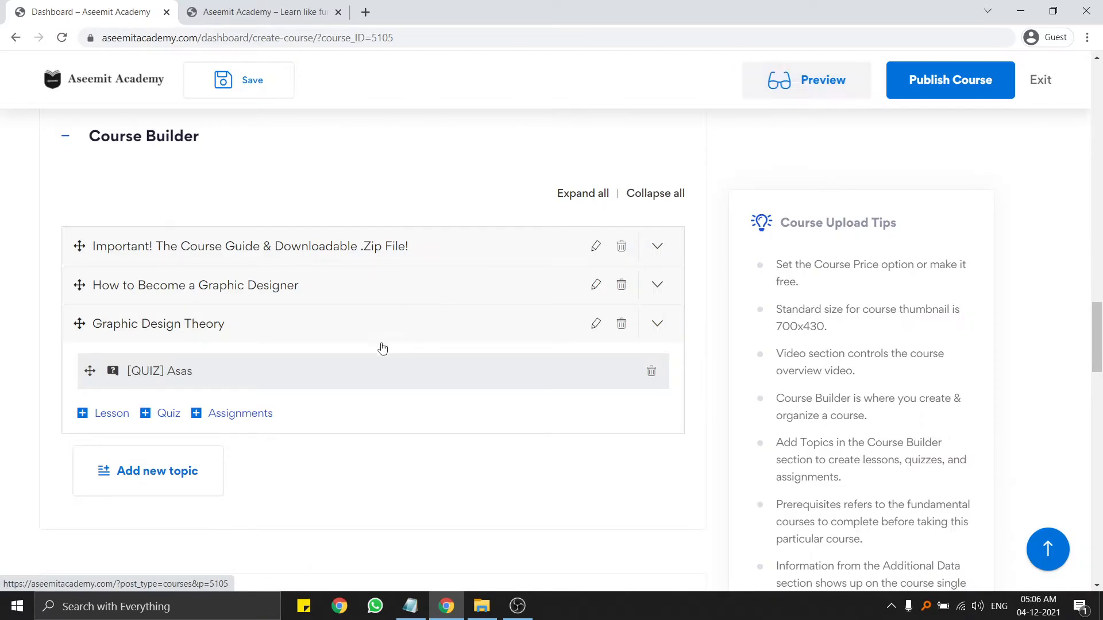
{"action": "scroll", "coordinate": [377, 397], "scroll_direction": "down", "scroll_amount": 8}
{"action": "scroll", "coordinate": [379, 394], "scroll_direction": "up", "scroll_amount": 4}
{"action": "scroll", "coordinate": [190, 343], "scroll_direction": "down", "scroll_amount": 2}
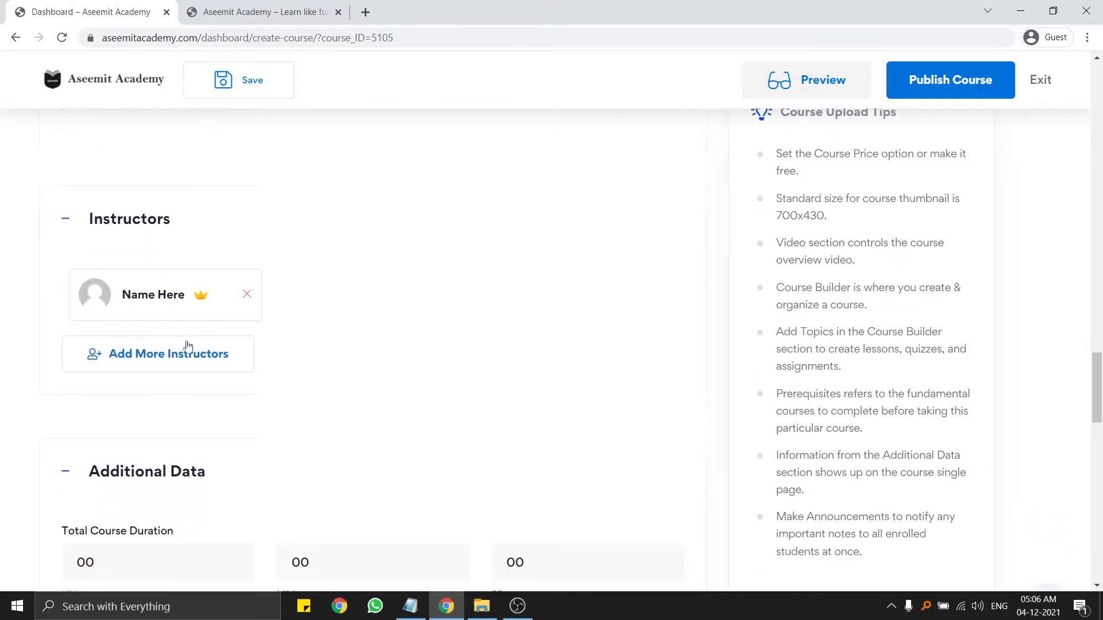
{"action": "left_click", "coordinate": [179, 355]}
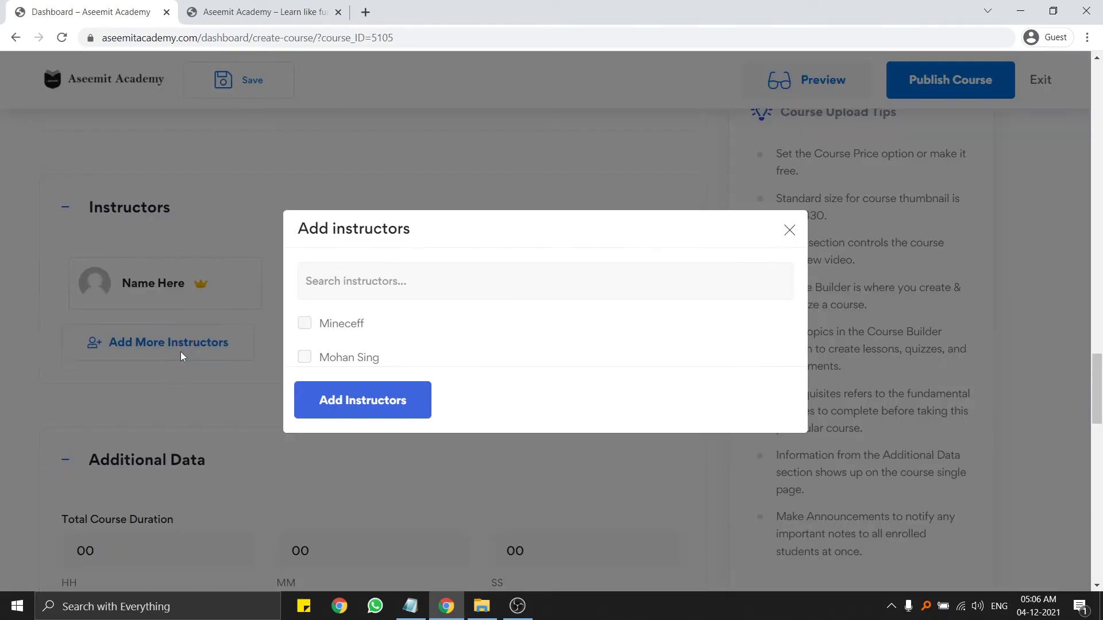
{"action": "left_click", "coordinate": [305, 356]}
{"action": "left_click", "coordinate": [305, 323]}
{"action": "left_click", "coordinate": [304, 323]}
{"action": "left_click", "coordinate": [305, 357]}
{"action": "scroll", "coordinate": [344, 342], "scroll_direction": "down", "scroll_amount": 3}
{"action": "scroll", "coordinate": [205, 358], "scroll_direction": "up", "scroll_amount": 3}
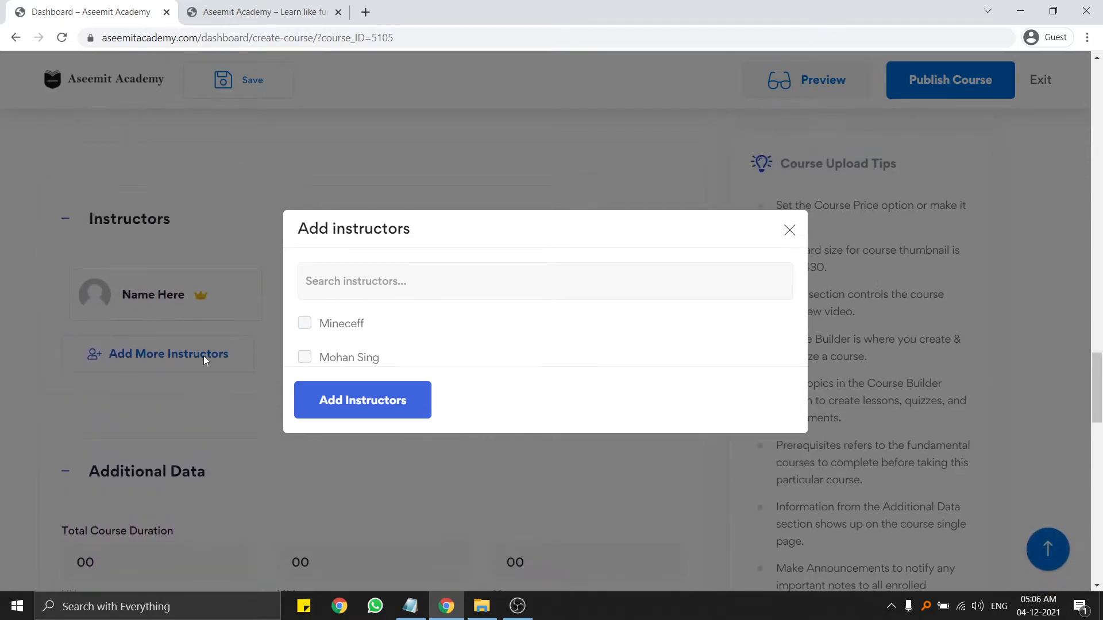
{"action": "left_click", "coordinate": [422, 287]}
{"action": "type", "text": "Mohan"}
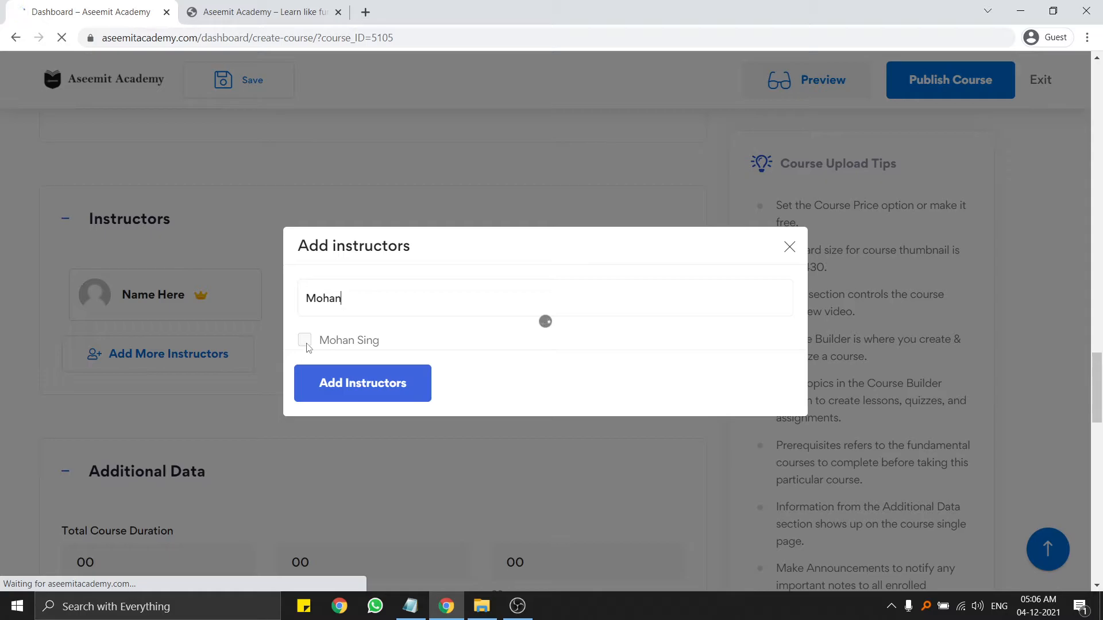
{"action": "scroll", "coordinate": [306, 370], "scroll_direction": "down", "scroll_amount": 4}
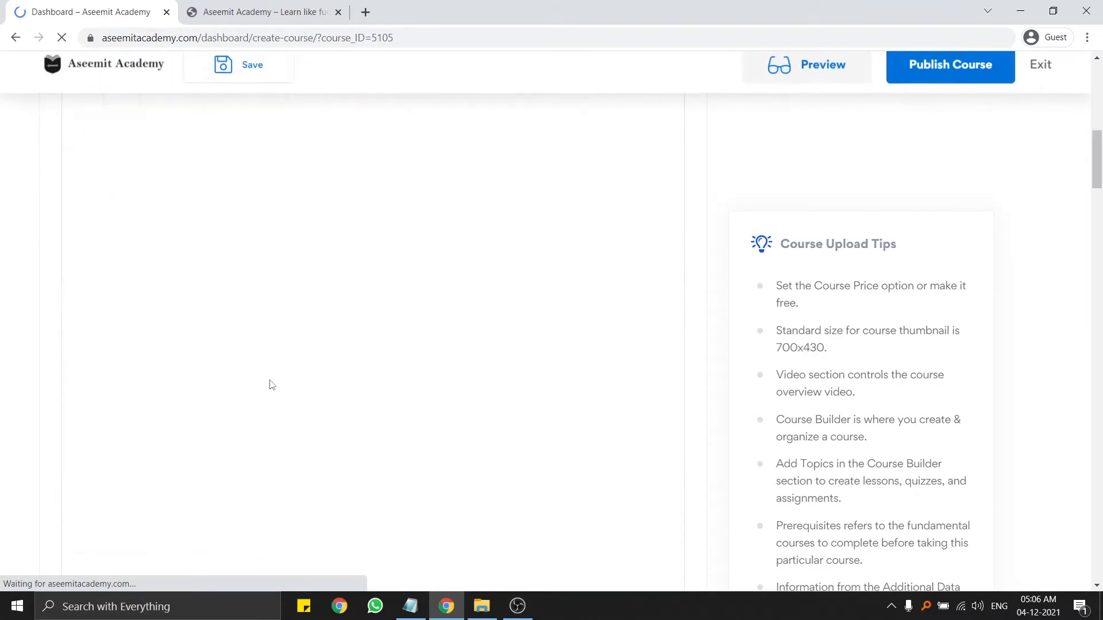
{"action": "scroll", "coordinate": [273, 385], "scroll_direction": "down", "scroll_amount": 15}
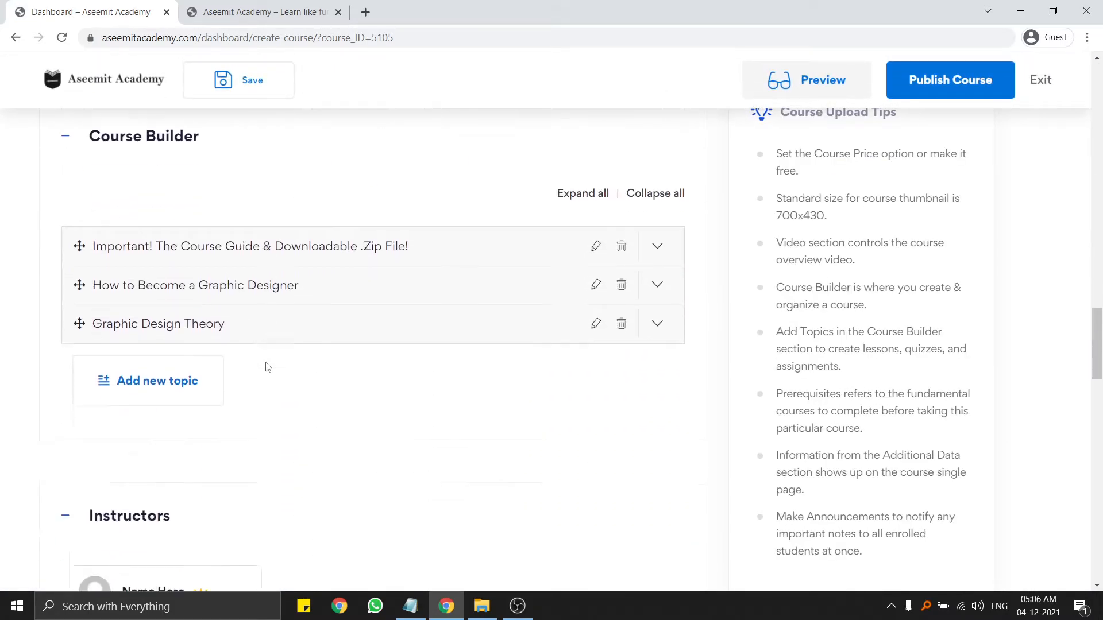
{"action": "scroll", "coordinate": [266, 366], "scroll_direction": "down", "scroll_amount": 7}
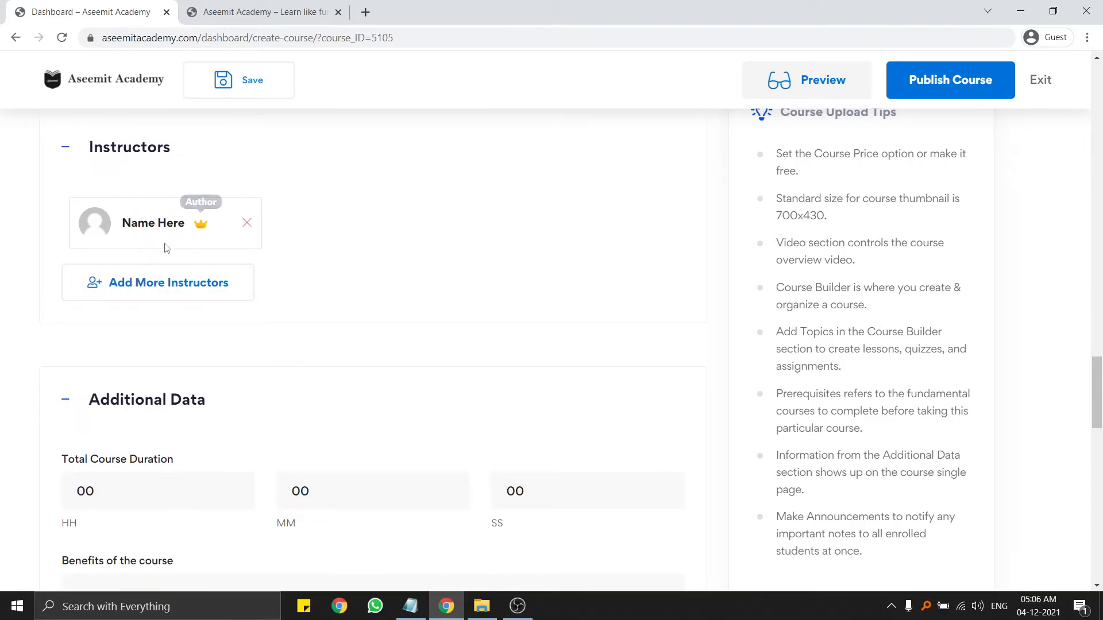
{"action": "left_click", "coordinate": [207, 296]}
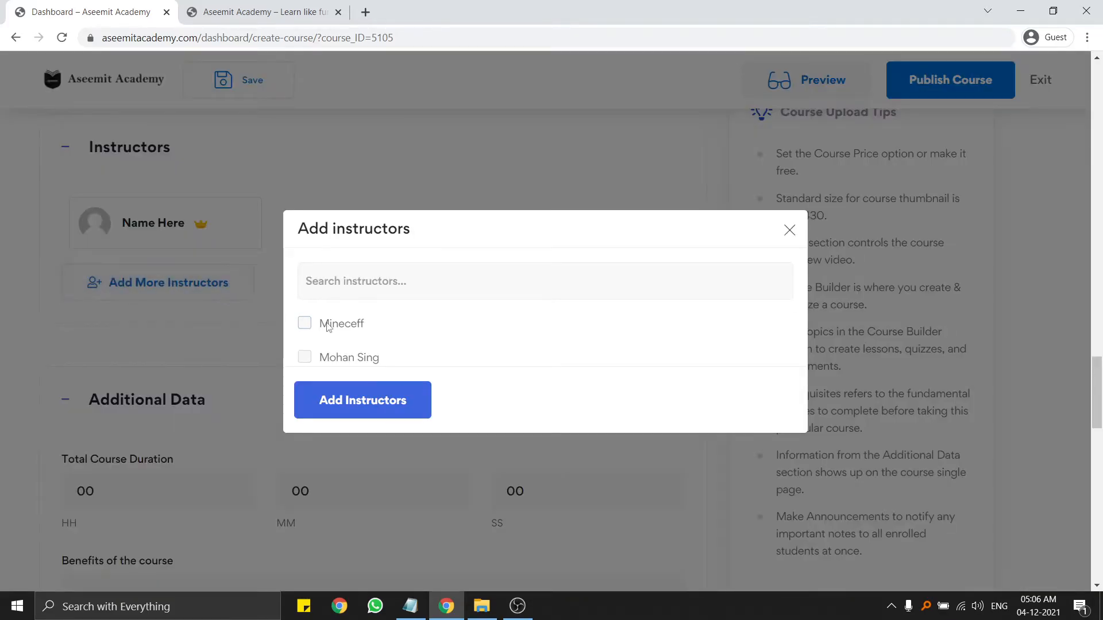
{"action": "left_click", "coordinate": [305, 357]}
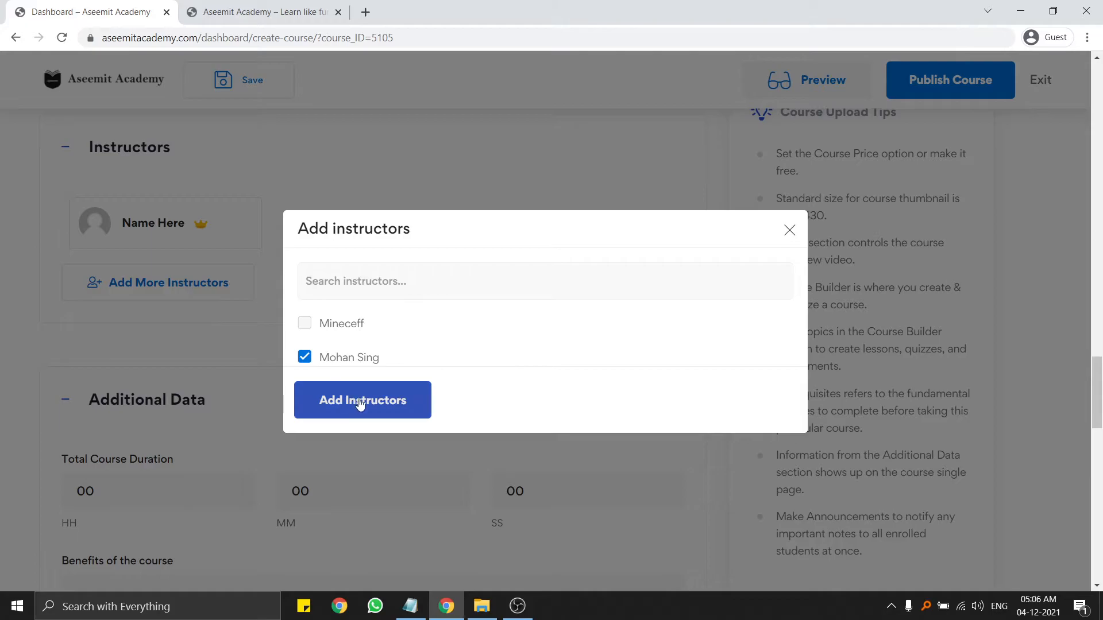
{"action": "left_click", "coordinate": [361, 402]}
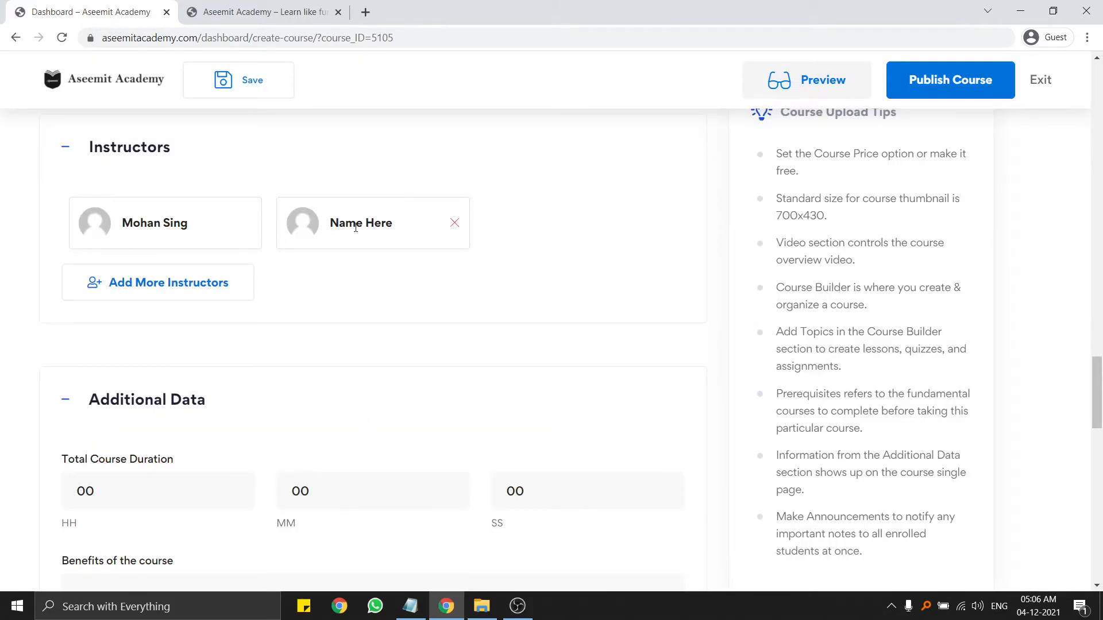
{"action": "left_click", "coordinate": [455, 224]}
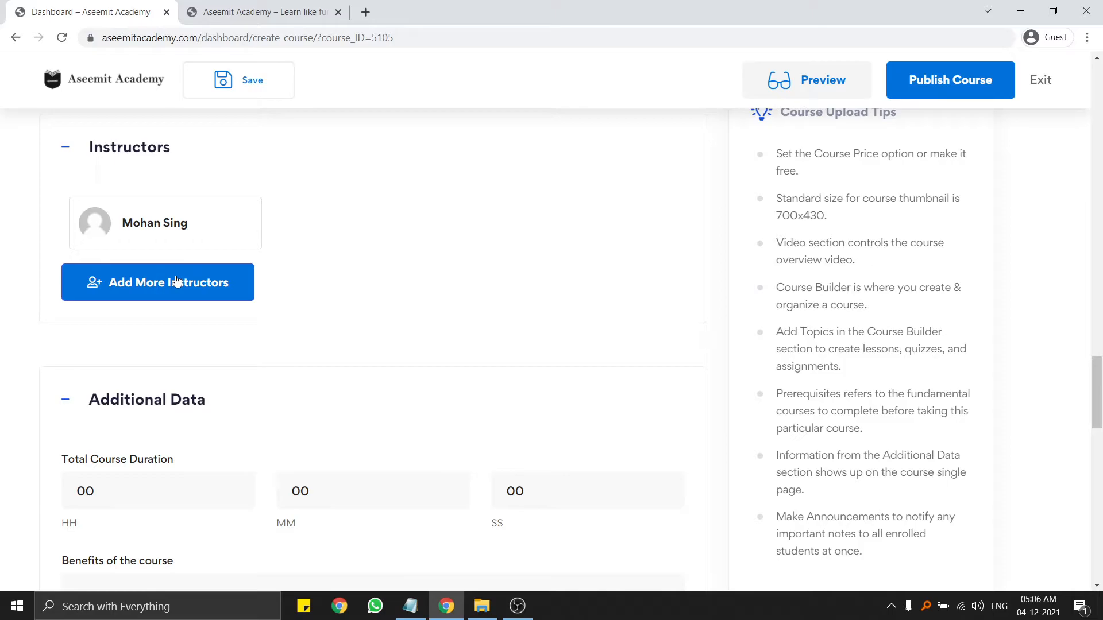
{"action": "left_click", "coordinate": [138, 285]}
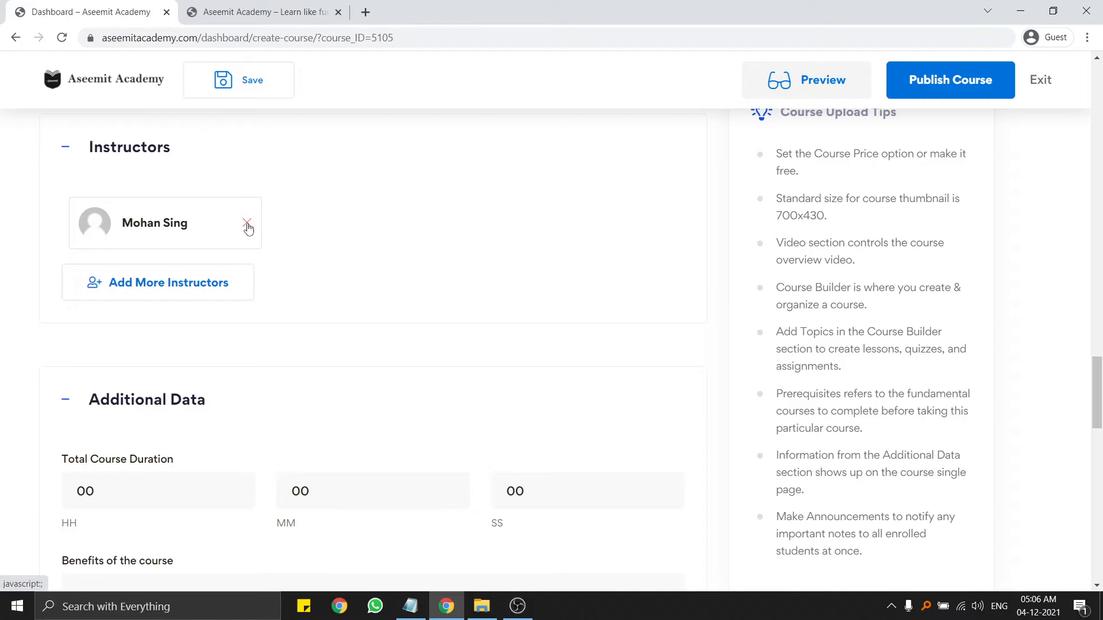
{"action": "scroll", "coordinate": [275, 240], "scroll_direction": "up", "scroll_amount": 2}
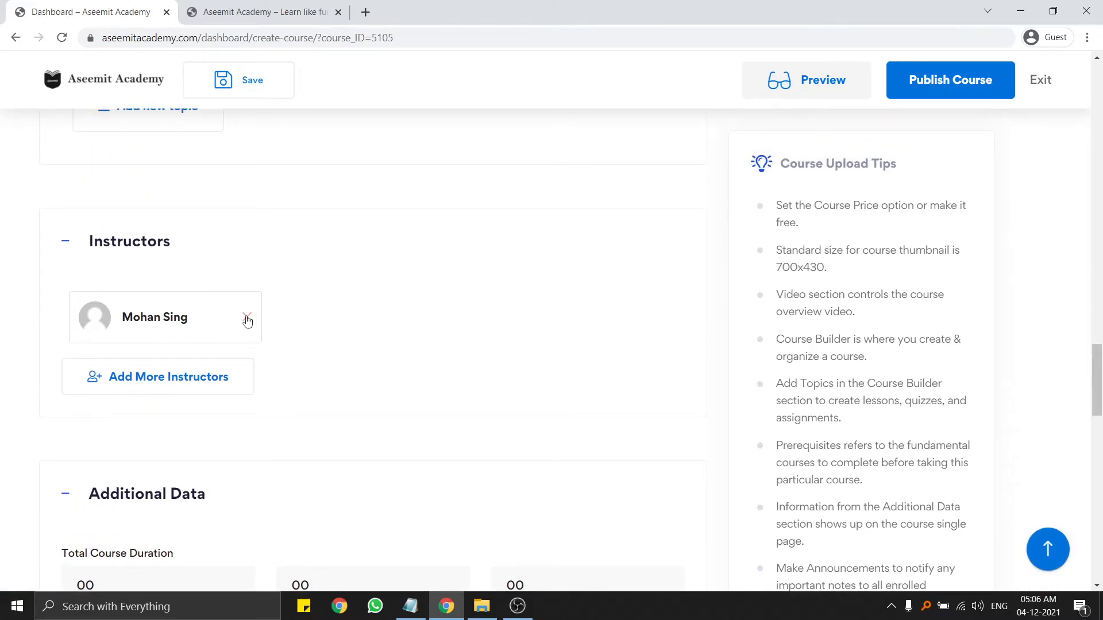
{"action": "left_click", "coordinate": [154, 379]}
Save the course, then after Access Denied return to the My Courses dashboard.
{"action": "scroll", "coordinate": [185, 332], "scroll_direction": "down", "scroll_amount": 2}
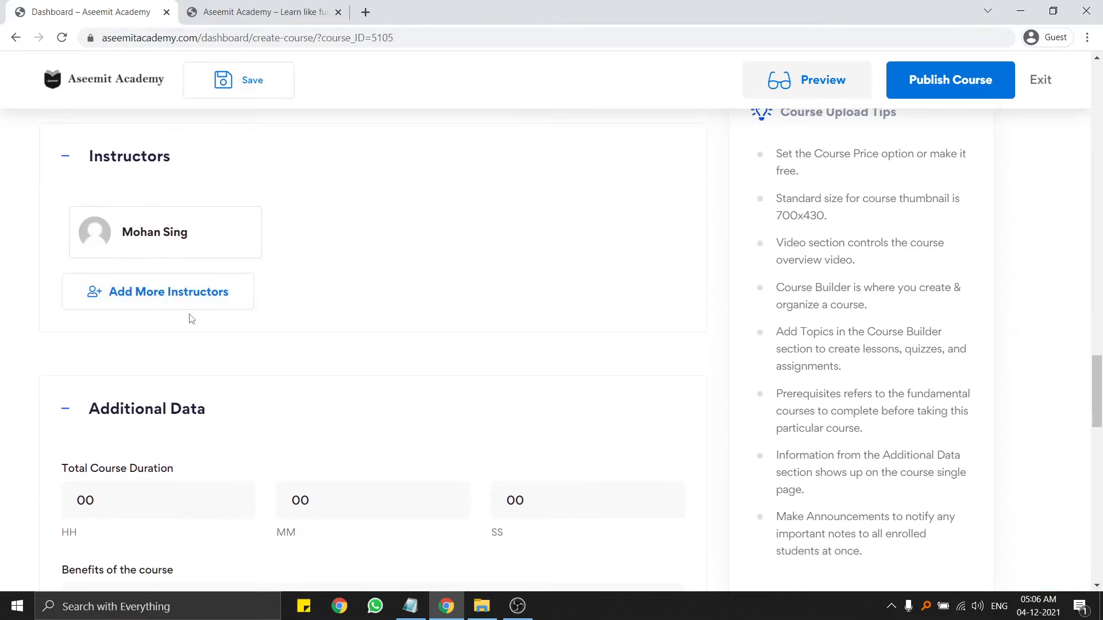
{"action": "left_click", "coordinate": [249, 93]}
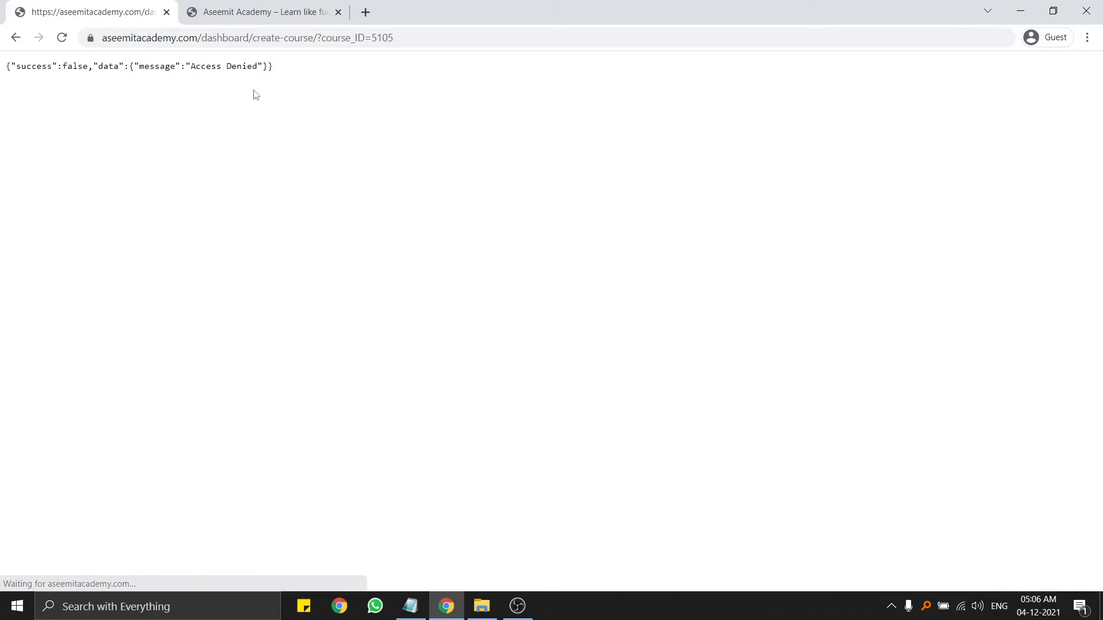
{"action": "left_click", "coordinate": [517, 606]}
{"action": "left_click", "coordinate": [993, 348]}
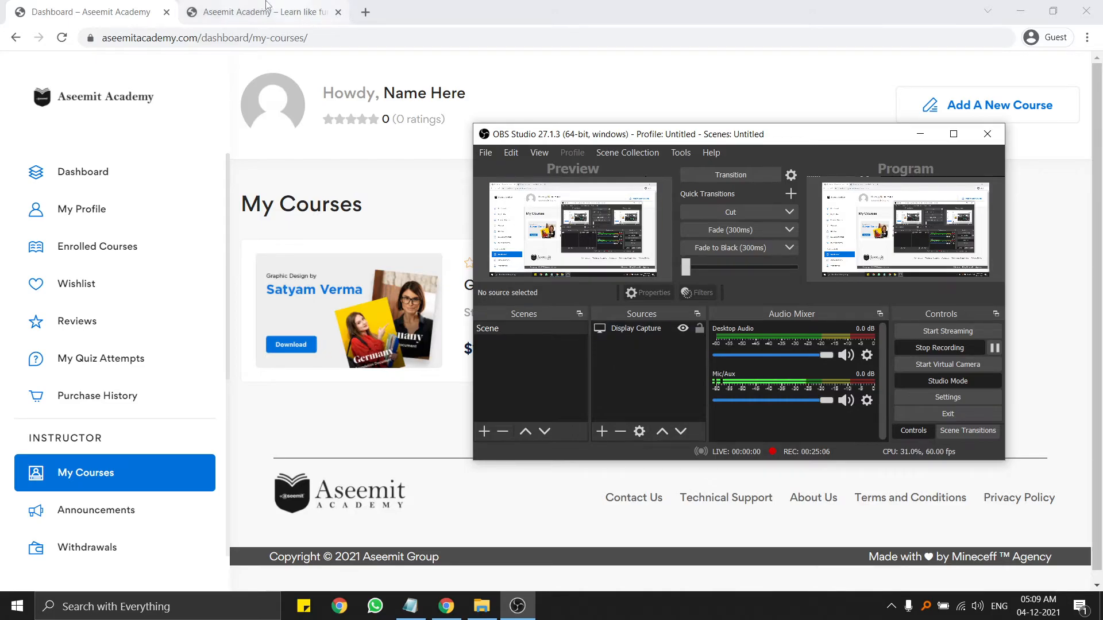
{"action": "left_click", "coordinate": [131, 8]}
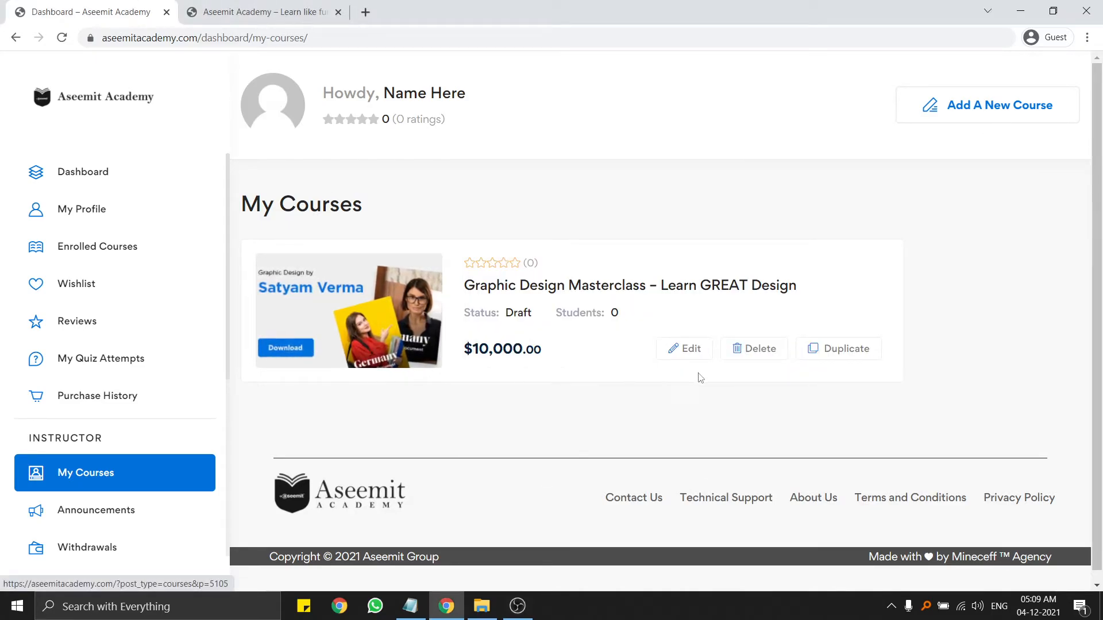
{"action": "left_click", "coordinate": [691, 351]}
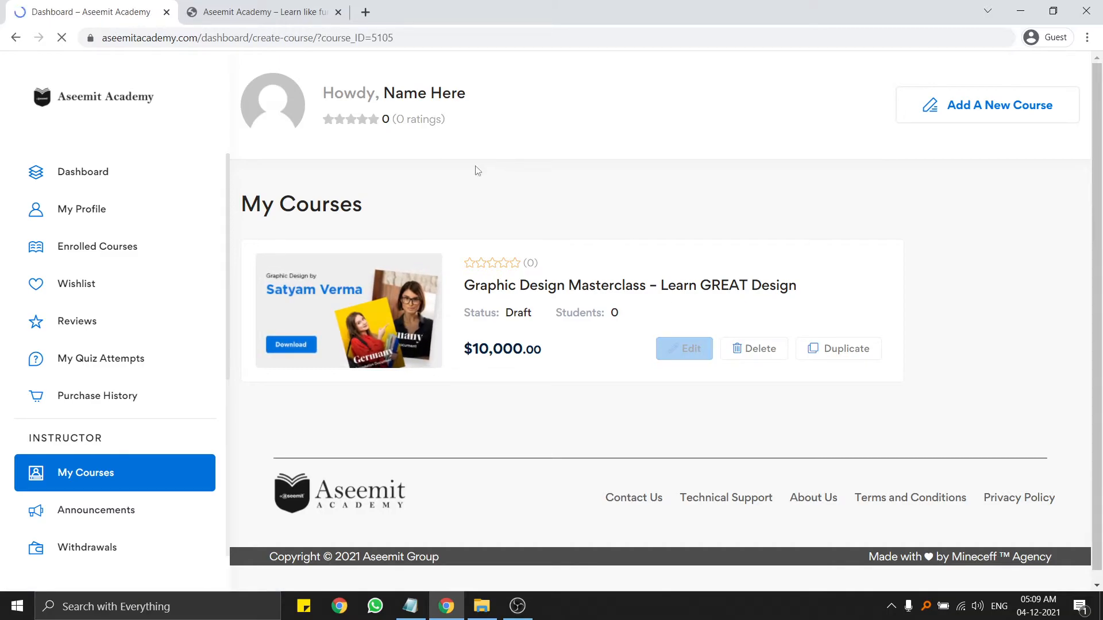
{"action": "scroll", "coordinate": [431, 205], "scroll_direction": "down", "scroll_amount": 8}
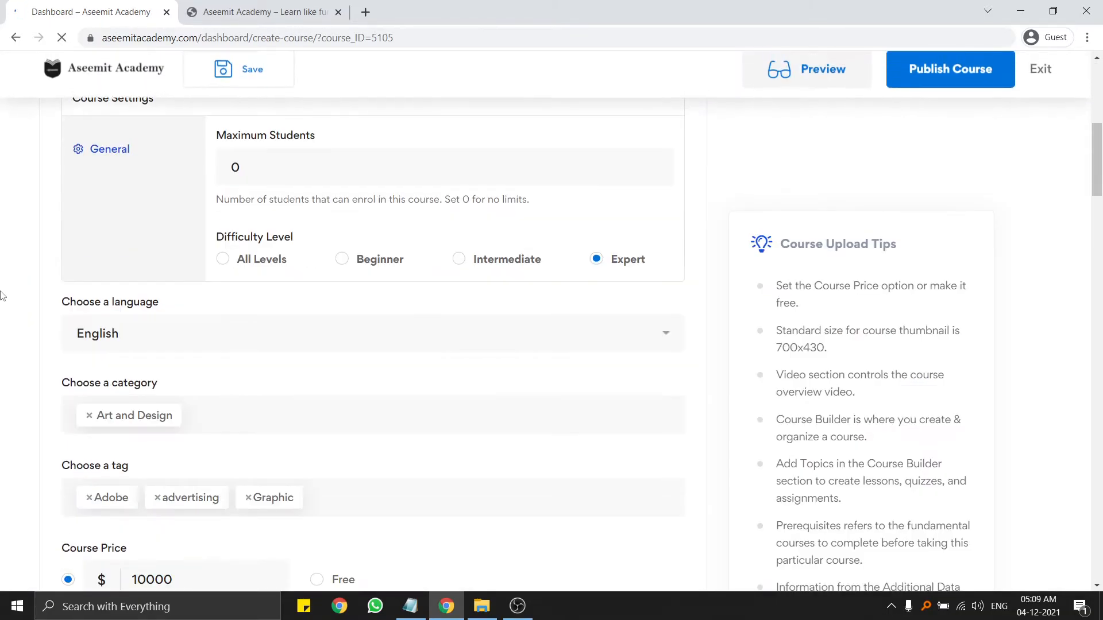
{"action": "scroll", "coordinate": [1, 297], "scroll_direction": "down", "scroll_amount": 15}
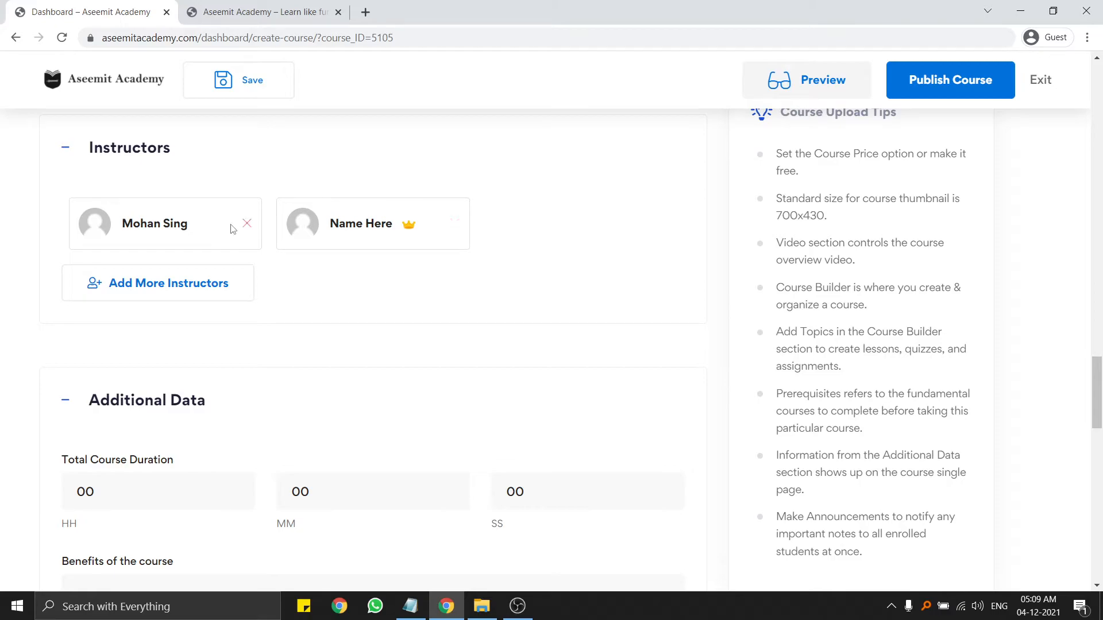
{"action": "left_click", "coordinate": [246, 225]}
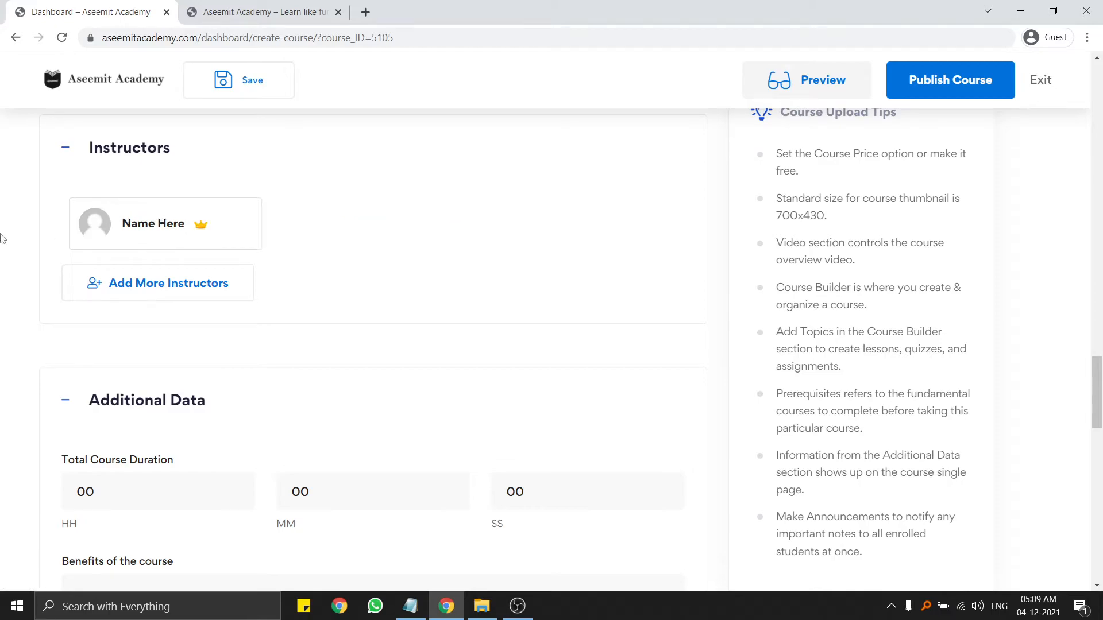
{"action": "scroll", "coordinate": [155, 238], "scroll_direction": "down", "scroll_amount": 3}
Clear the hours value in Total Course Duration.
{"action": "left_click_drag", "start_coordinate": [129, 310], "coordinate": [2, 323]}
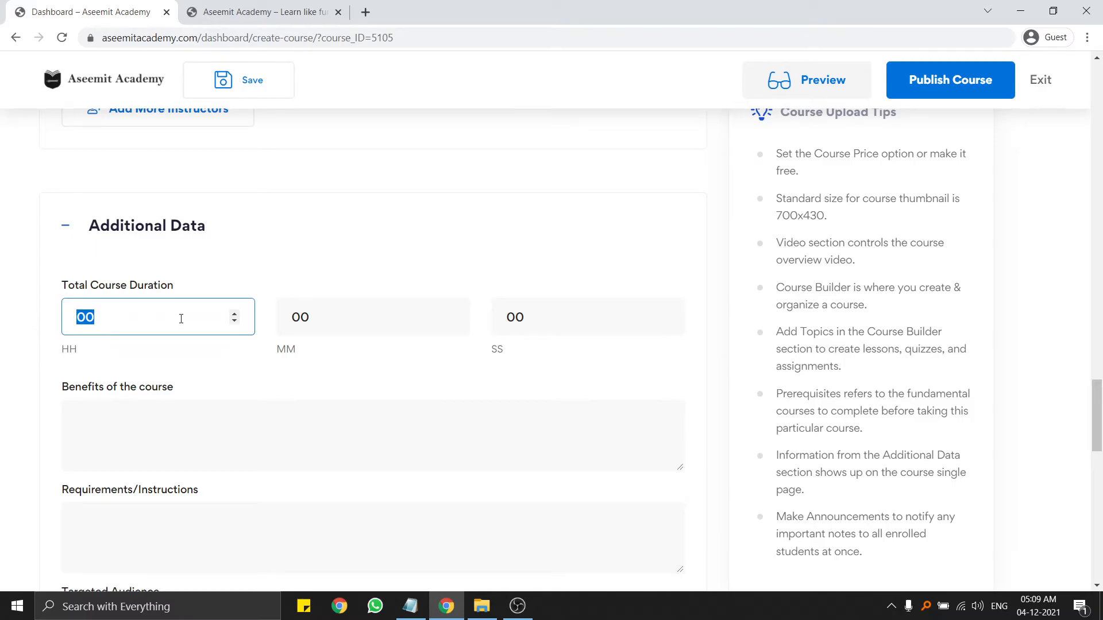
{"action": "scroll", "coordinate": [436, 337], "scroll_direction": "down", "scroll_amount": 3}
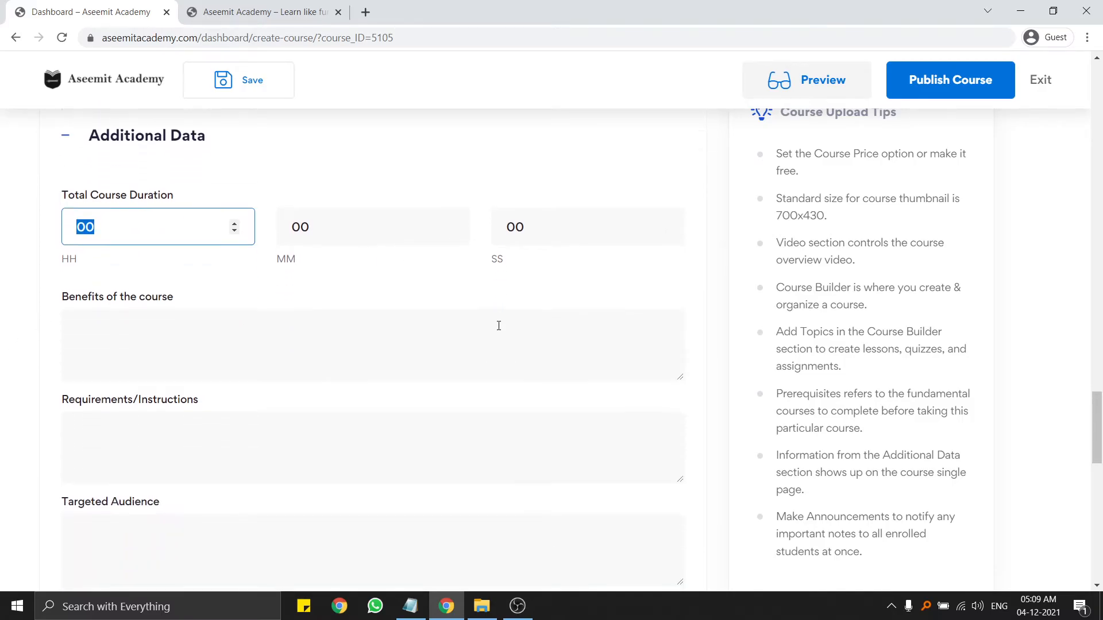
{"action": "scroll", "coordinate": [232, 339], "scroll_direction": "up", "scroll_amount": 2}
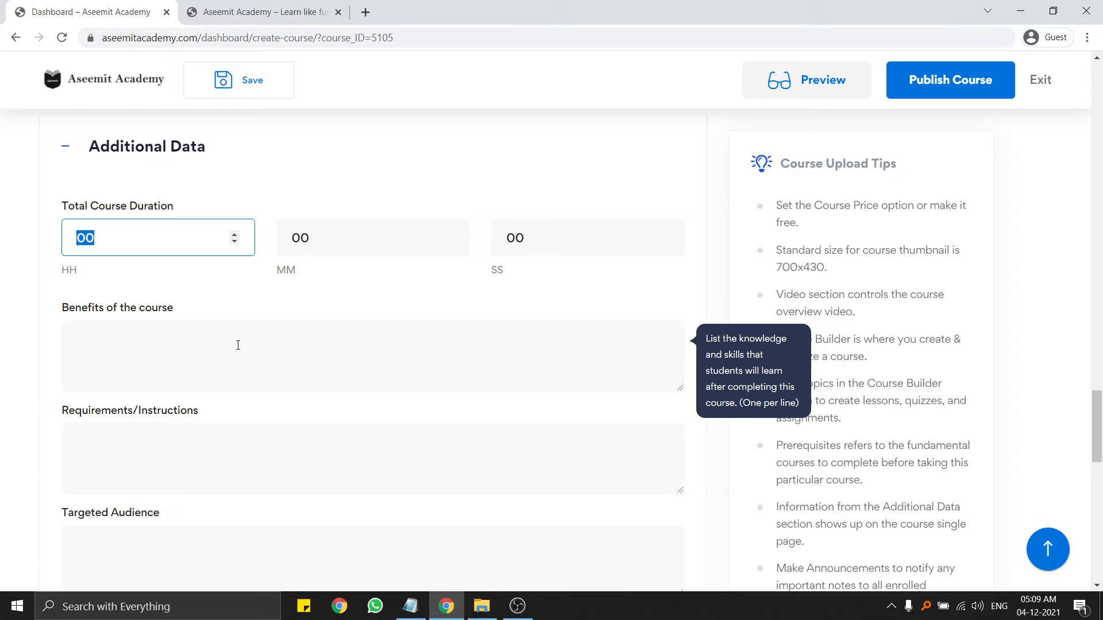
{"action": "left_click", "coordinate": [143, 244]}
{"action": "left_click", "coordinate": [3, 247]}
{"action": "left_click", "coordinate": [111, 241]}
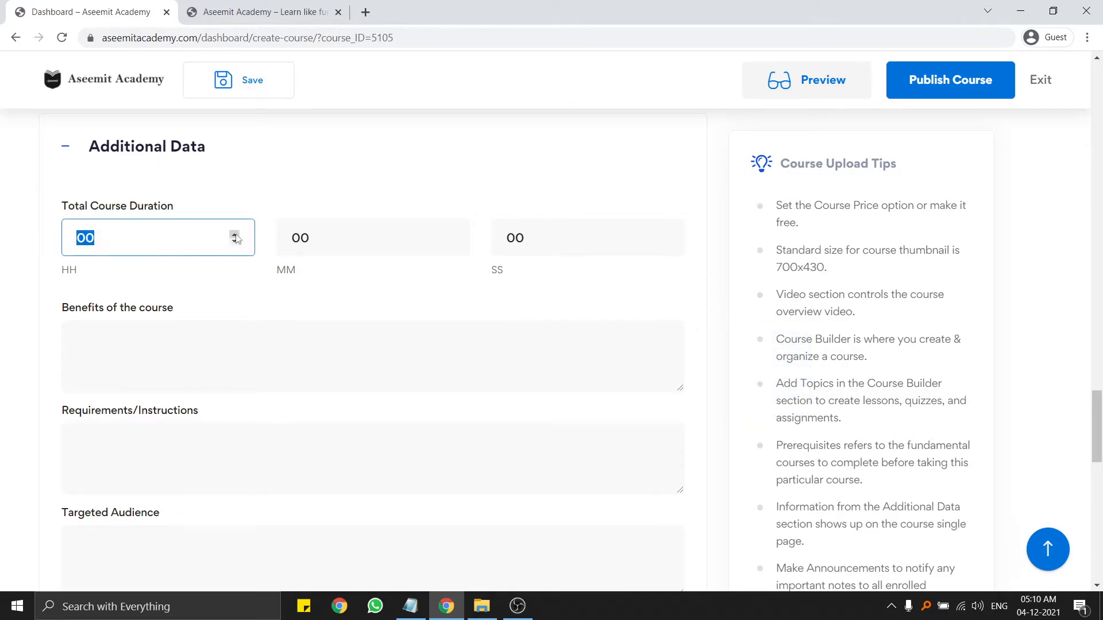
{"action": "left_click", "coordinate": [236, 233]}
{"action": "left_click", "coordinate": [236, 243]}
{"action": "left_click_drag", "start_coordinate": [158, 235], "coordinate": [1, 240]}
{"action": "scroll", "coordinate": [34, 238], "scroll_direction": "up", "scroll_amount": 5}
{"action": "scroll", "coordinate": [136, 262], "scroll_direction": "down", "scroll_amount": 4}
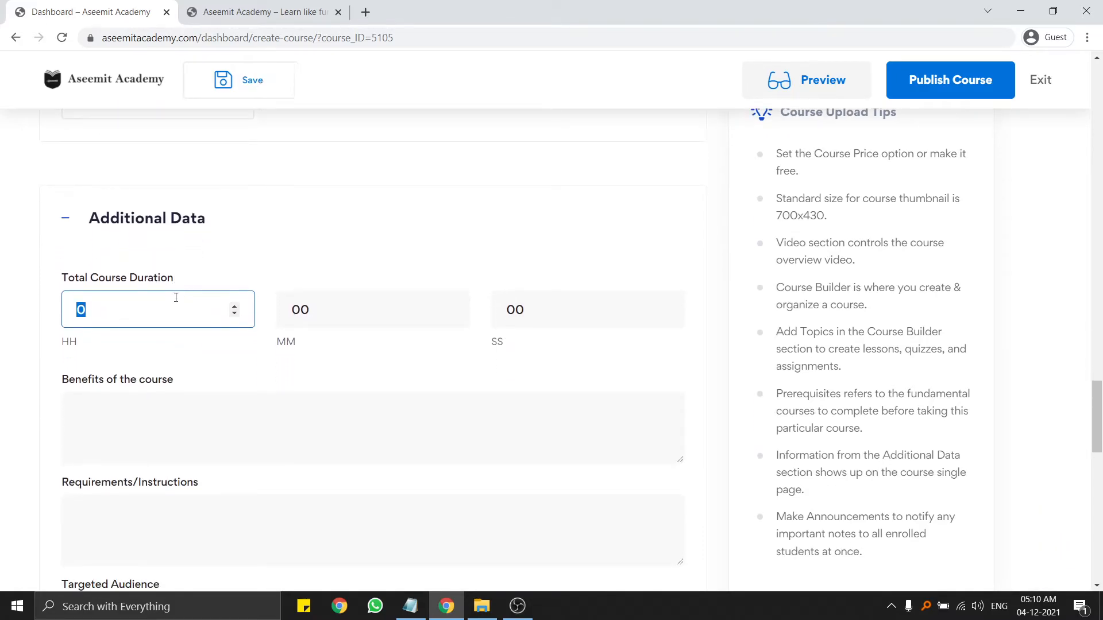
{"action": "left_click", "coordinate": [2, 319]}
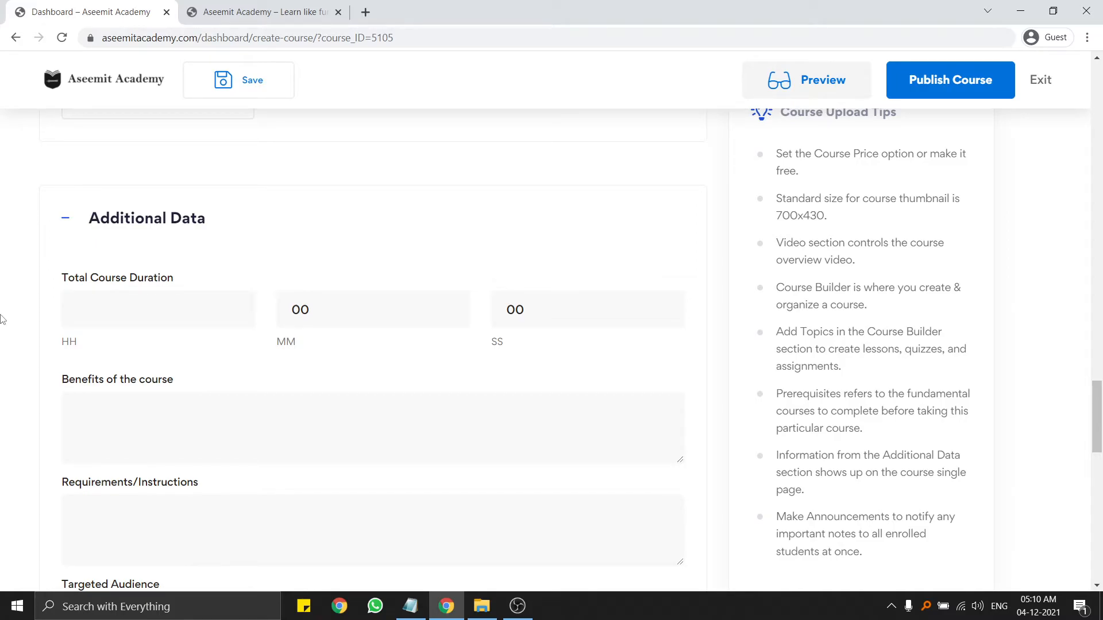
Clear the minutes and seconds values of the course duration.
{"action": "left_click", "coordinate": [372, 402]}
{"action": "left_click", "coordinate": [124, 314]}
{"action": "left_click_drag", "start_coordinate": [329, 313], "coordinate": [266, 314]}
{"action": "key", "text": "BackSpace"}
{"action": "left_click_drag", "start_coordinate": [622, 316], "coordinate": [500, 314]}
{"action": "key", "text": "BackSpace"}
{"action": "scroll", "coordinate": [363, 324], "scroll_direction": "down", "scroll_amount": 2}
Bring up the Notepad course notes and discard an initial partial text selection.
{"action": "left_click", "coordinate": [216, 368]}
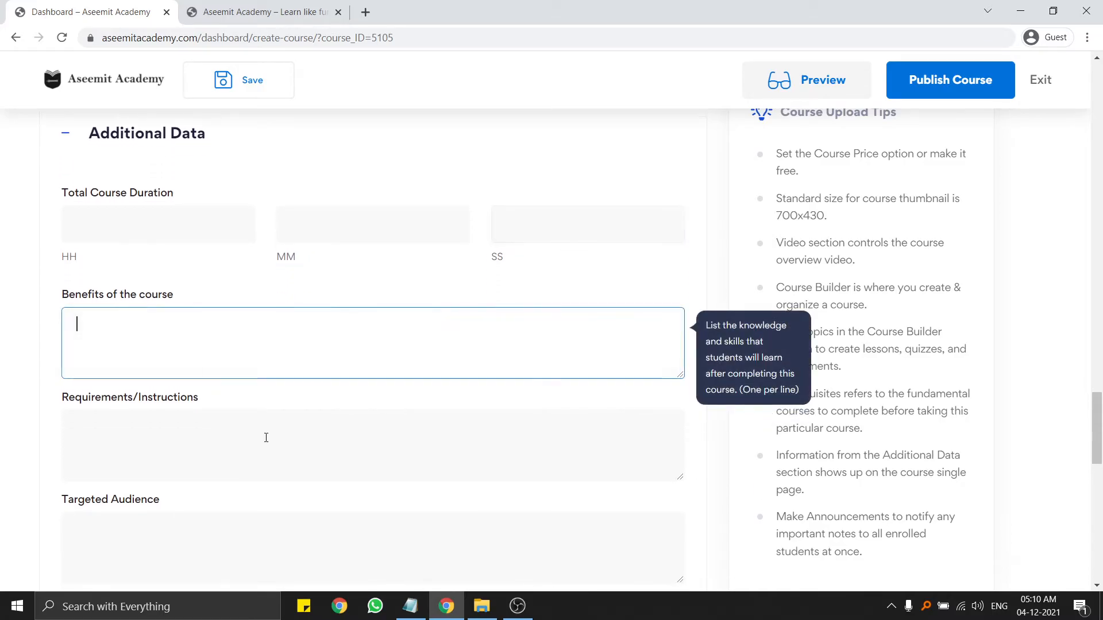
{"action": "left_click", "coordinate": [421, 610]}
{"action": "scroll", "coordinate": [274, 353], "scroll_direction": "up", "scroll_amount": 9}
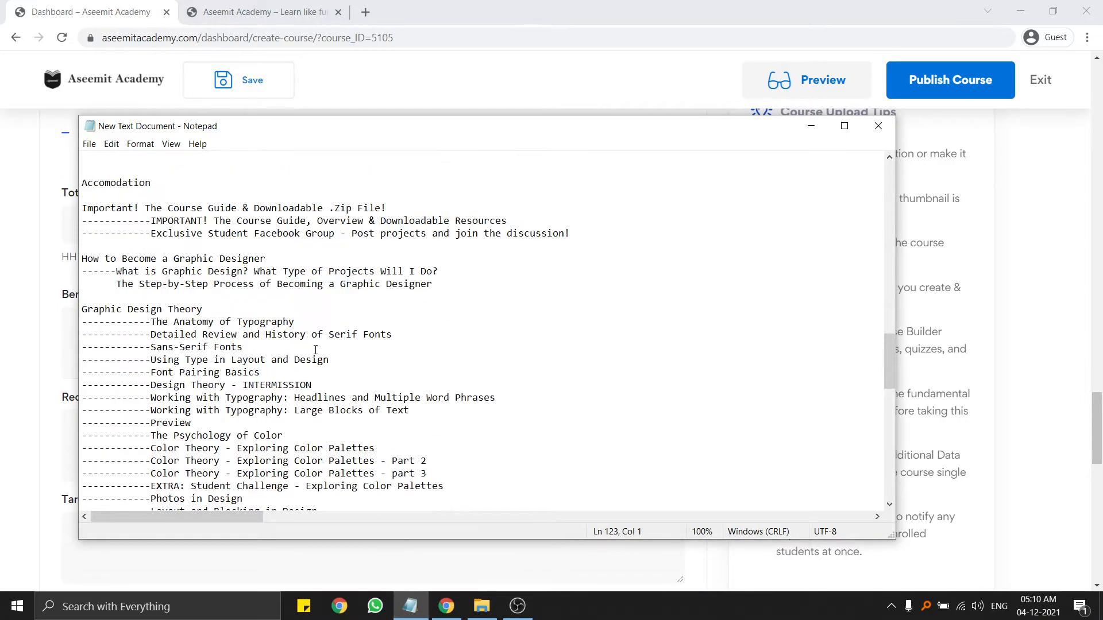
{"action": "scroll", "coordinate": [224, 340], "scroll_direction": "up", "scroll_amount": 9}
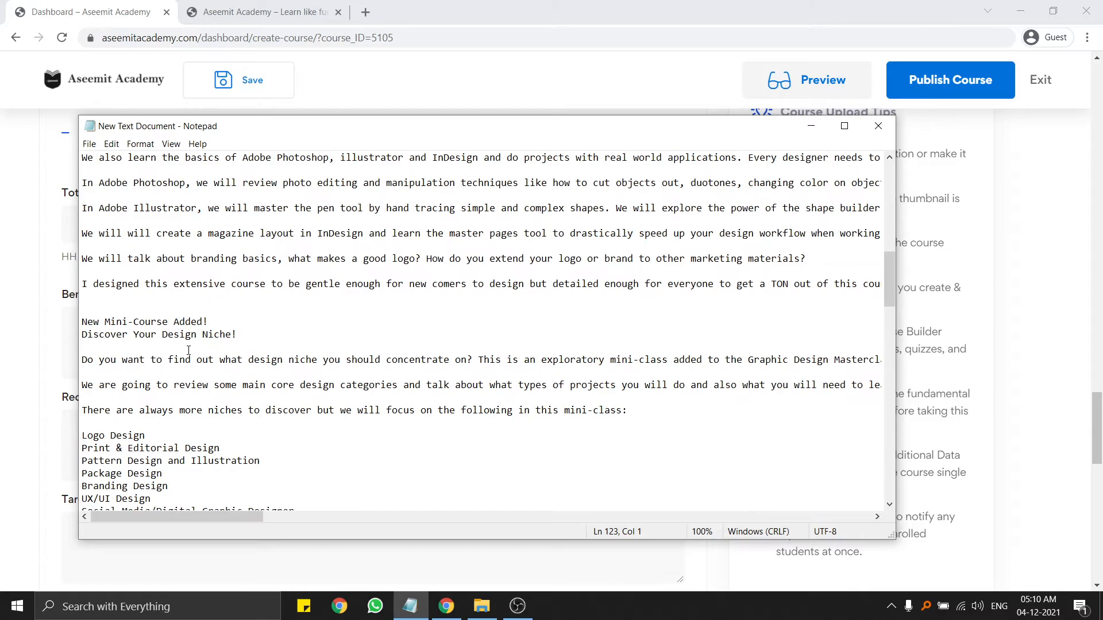
{"action": "scroll", "coordinate": [235, 348], "scroll_direction": "up", "scroll_amount": 6}
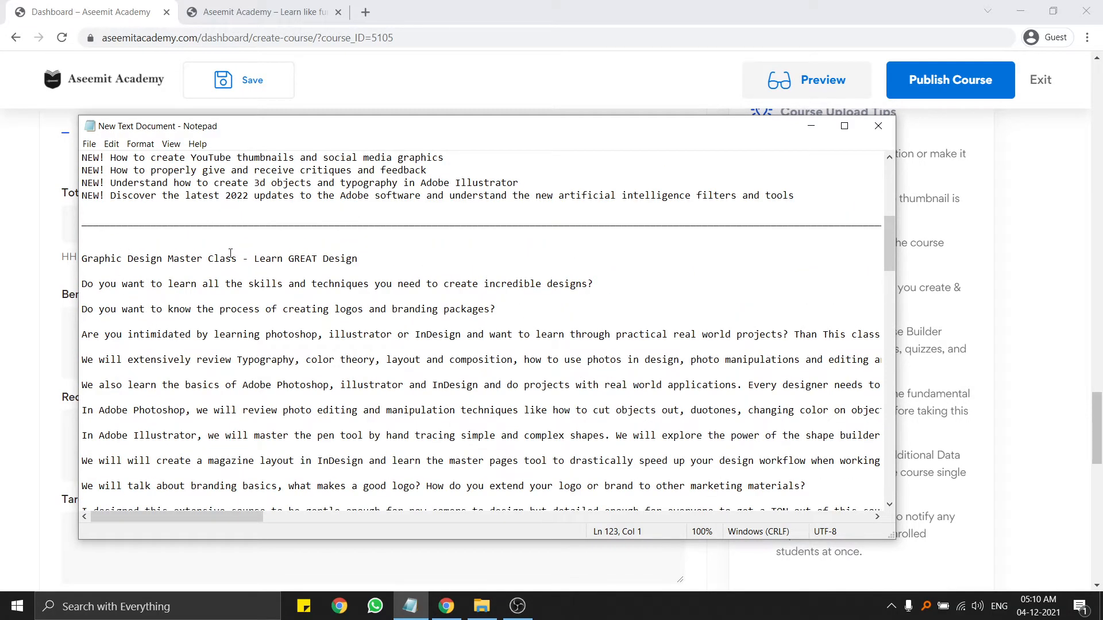
{"action": "left_click_drag", "start_coordinate": [83, 260], "coordinate": [347, 397]}
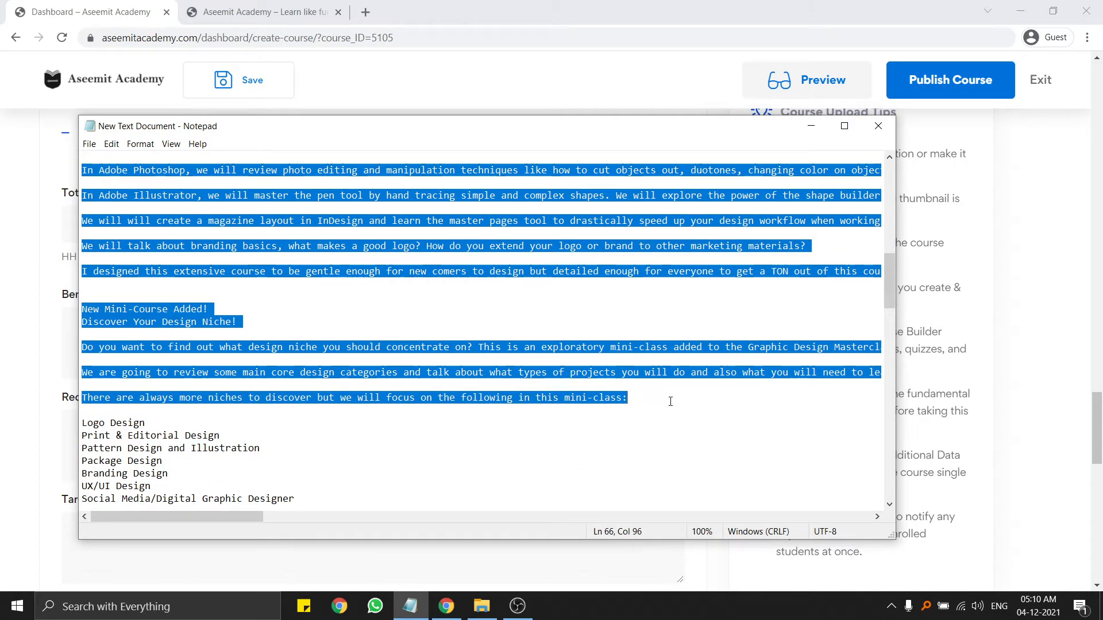
{"action": "right_click", "coordinate": [347, 396]}
{"action": "left_click", "coordinate": [619, 411]}
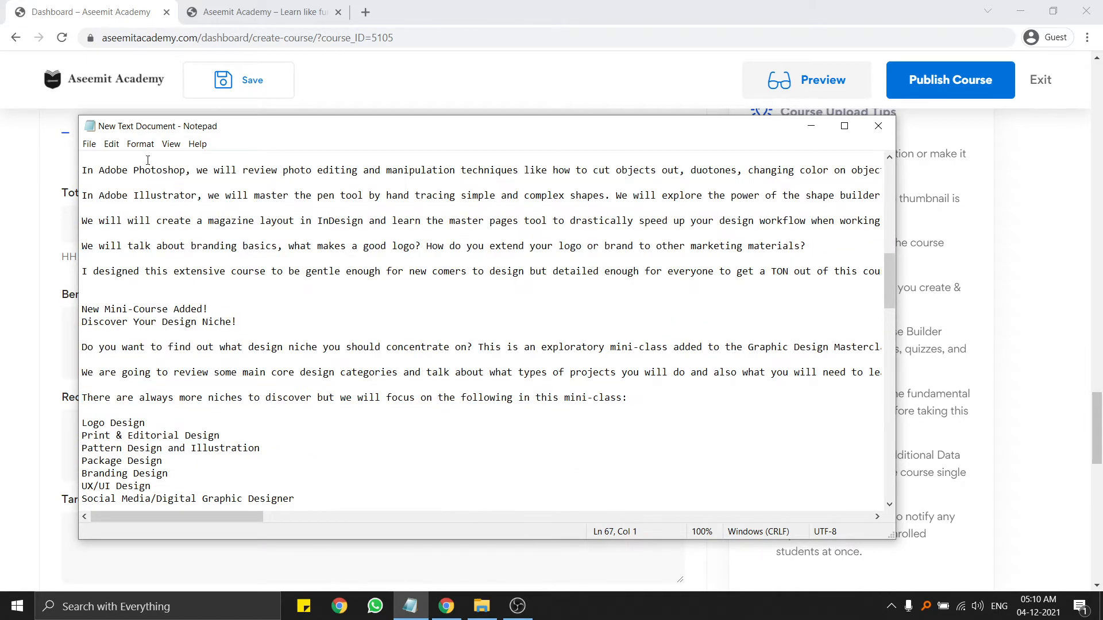
Copy the text from Graphic Design Master Class through the audience list, returning to Benefits.
{"action": "scroll", "coordinate": [151, 162], "scroll_direction": "up", "scroll_amount": 5}
{"action": "left_click_drag", "start_coordinate": [87, 211], "coordinate": [812, 389]}
{"action": "scroll", "coordinate": [357, 410], "scroll_direction": "down", "scroll_amount": 4}
{"action": "scroll", "coordinate": [297, 402], "scroll_direction": "down", "scroll_amount": 2}
{"action": "scroll", "coordinate": [299, 402], "scroll_direction": "down", "scroll_amount": 2}
{"action": "right_click", "coordinate": [572, 382]}
{"action": "left_click", "coordinate": [592, 425]}
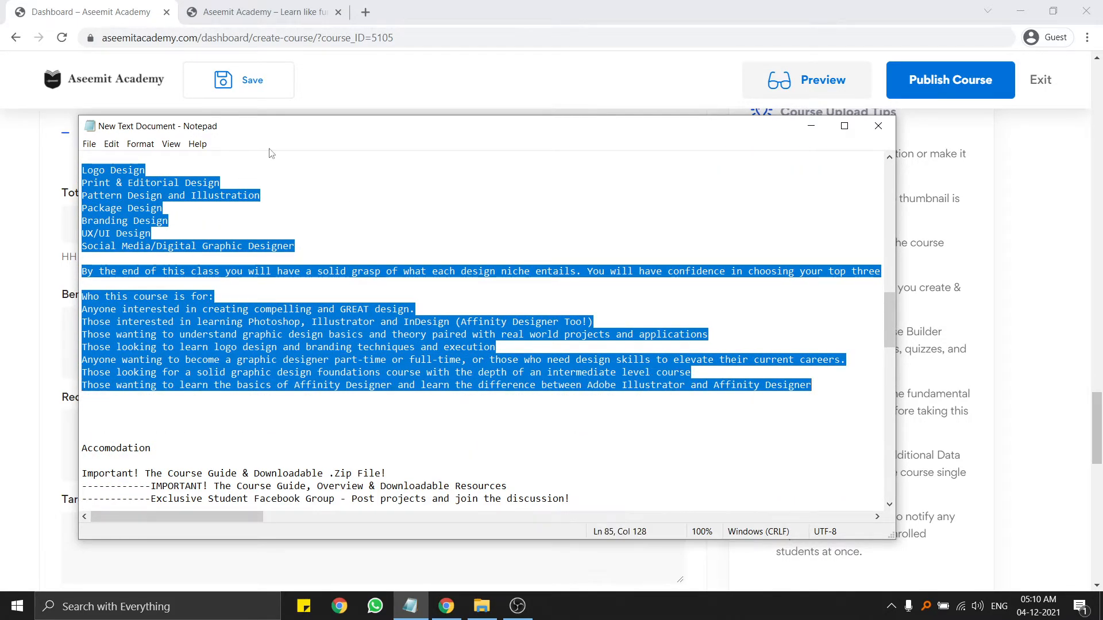
{"action": "left_click", "coordinate": [73, 323]}
{"action": "right_click", "coordinate": [79, 322]}
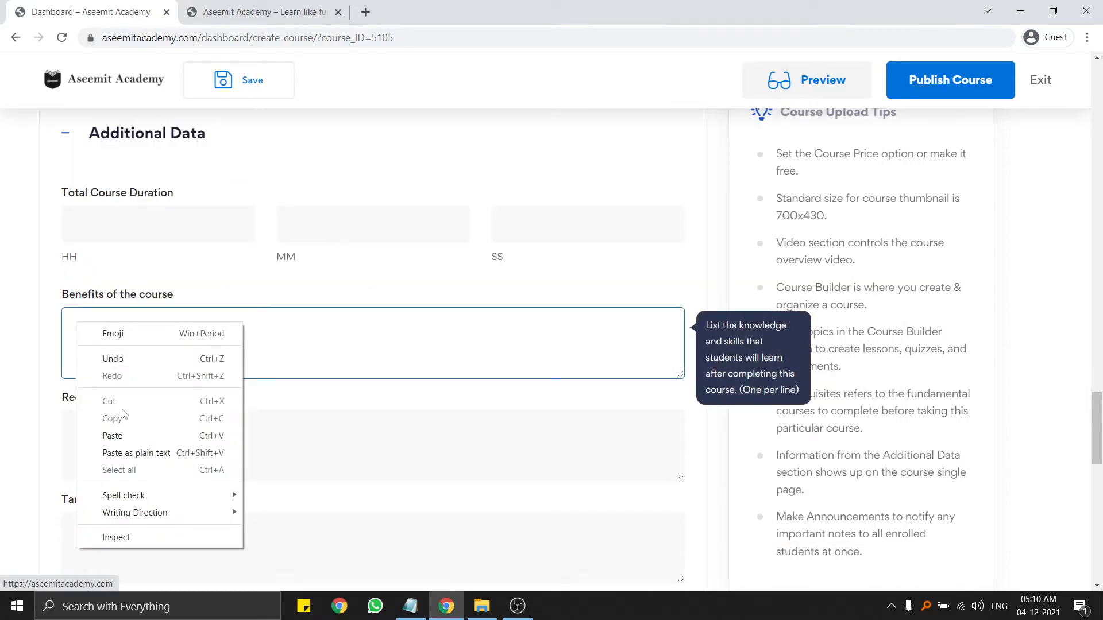
Paste the course description into Benefits of the course, enlarge the box, and move to Requirements.
{"action": "left_click", "coordinate": [123, 434]}
{"action": "scroll", "coordinate": [632, 367], "scroll_direction": "up", "scroll_amount": 10}
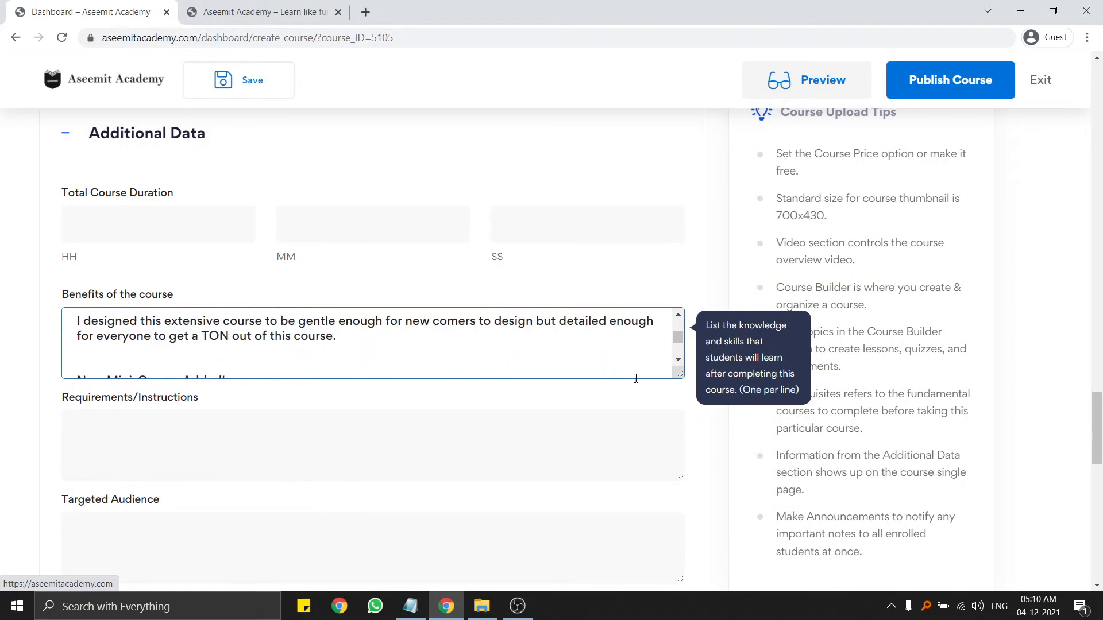
{"action": "left_click_drag", "start_coordinate": [680, 374], "coordinate": [693, 583]}
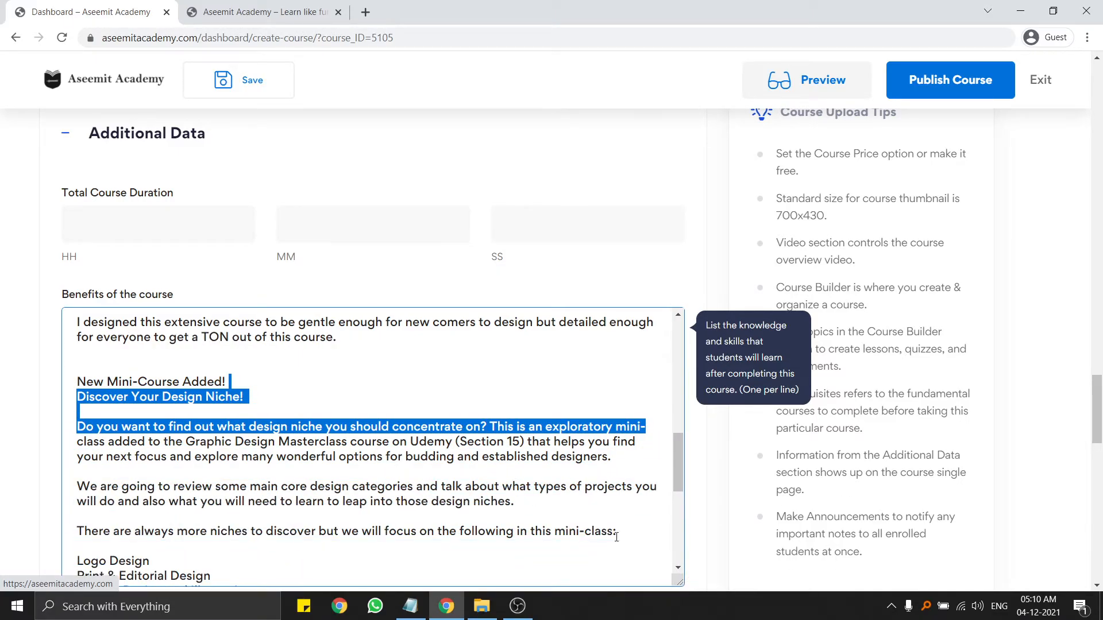
{"action": "scroll", "coordinate": [330, 363], "scroll_direction": "up", "scroll_amount": 9}
{"action": "scroll", "coordinate": [264, 370], "scroll_direction": "down", "scroll_amount": 7}
{"action": "left_click", "coordinate": [264, 369]}
{"action": "scroll", "coordinate": [269, 359], "scroll_direction": "up", "scroll_amount": 8}
{"action": "scroll", "coordinate": [273, 338], "scroll_direction": "down", "scroll_amount": 15}
{"action": "scroll", "coordinate": [17, 325], "scroll_direction": "down", "scroll_amount": 5}
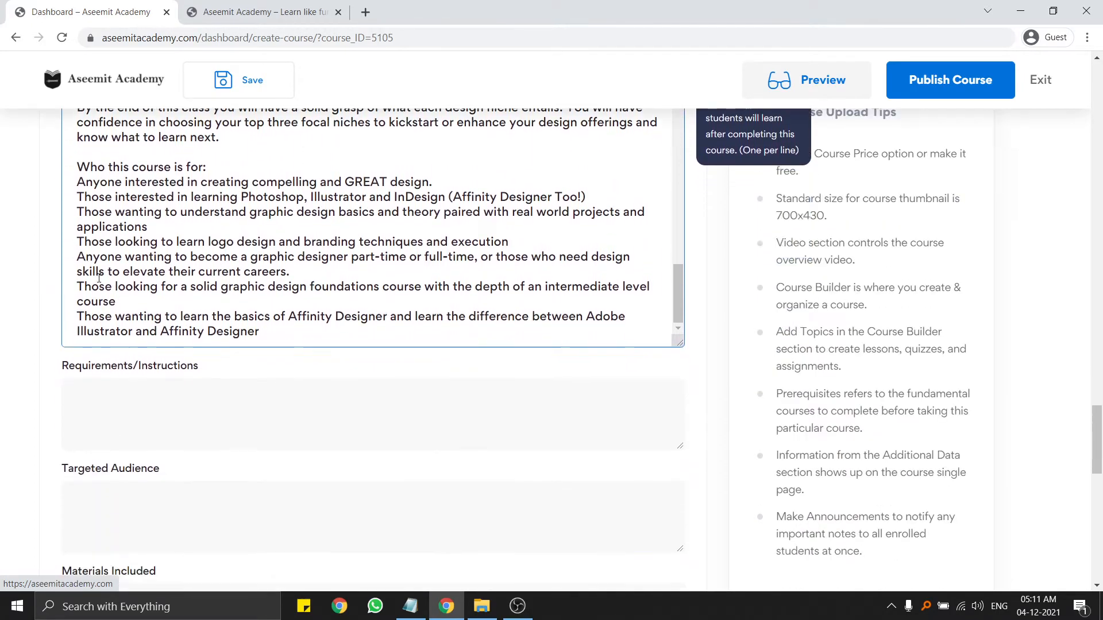
{"action": "left_click", "coordinate": [180, 396]}
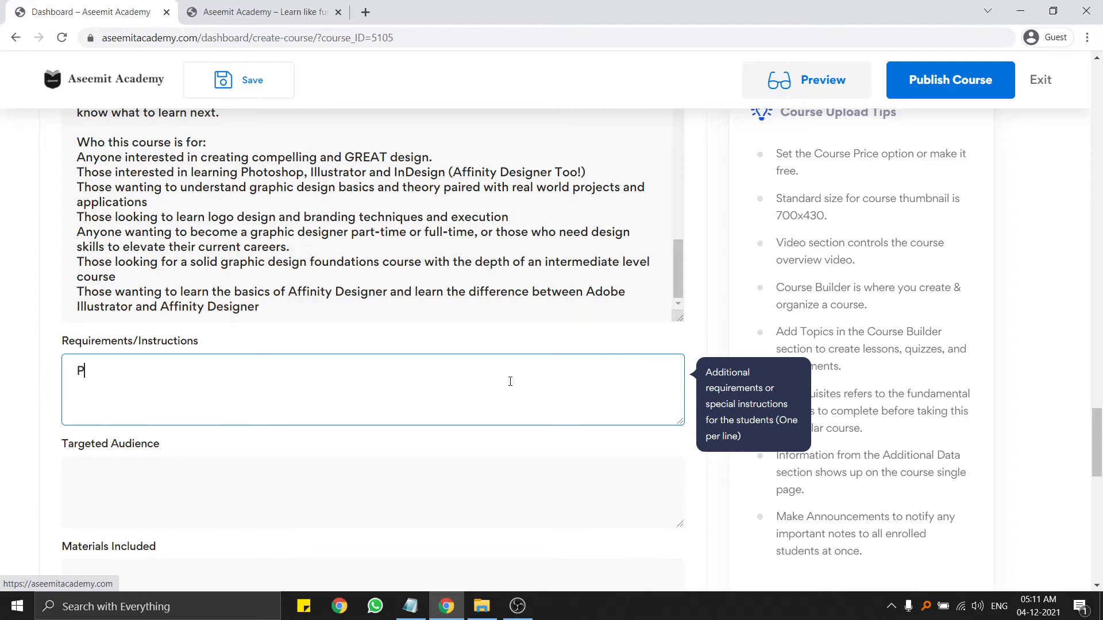
Enter Photoshop, Excel and Computer as separate lines in Requirements/Instructions.
{"action": "type", "text": "Photosho"}
{"action": "type", "text": "om"}
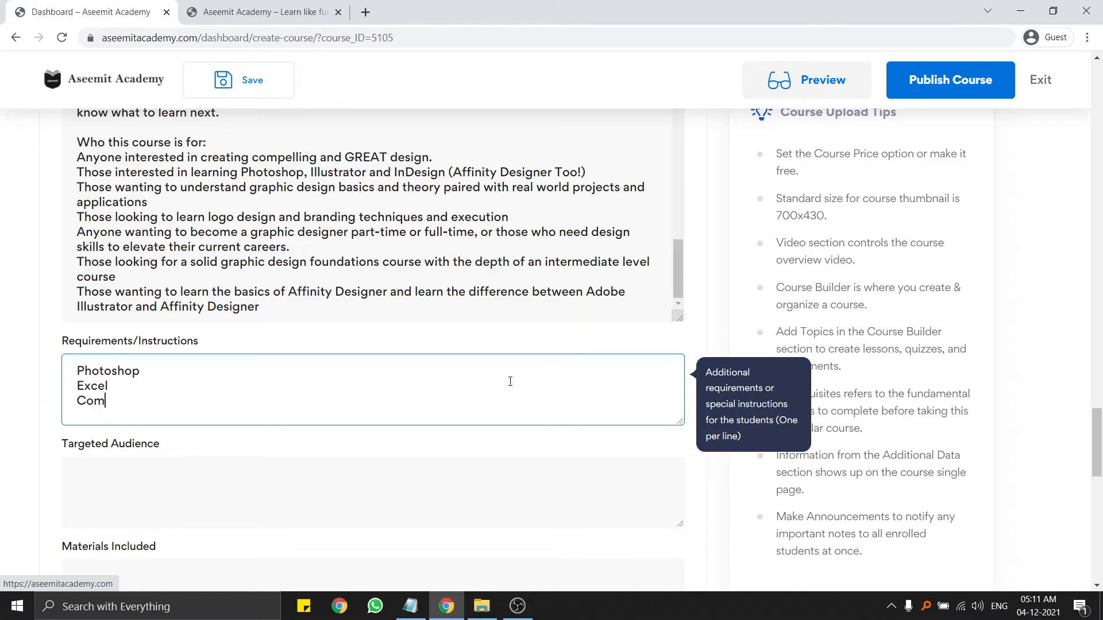
{"action": "type", "text": "puter"}
{"action": "key", "text": "Return"}
{"action": "scroll", "coordinate": [410, 408], "scroll_direction": "down", "scroll_amount": 3}
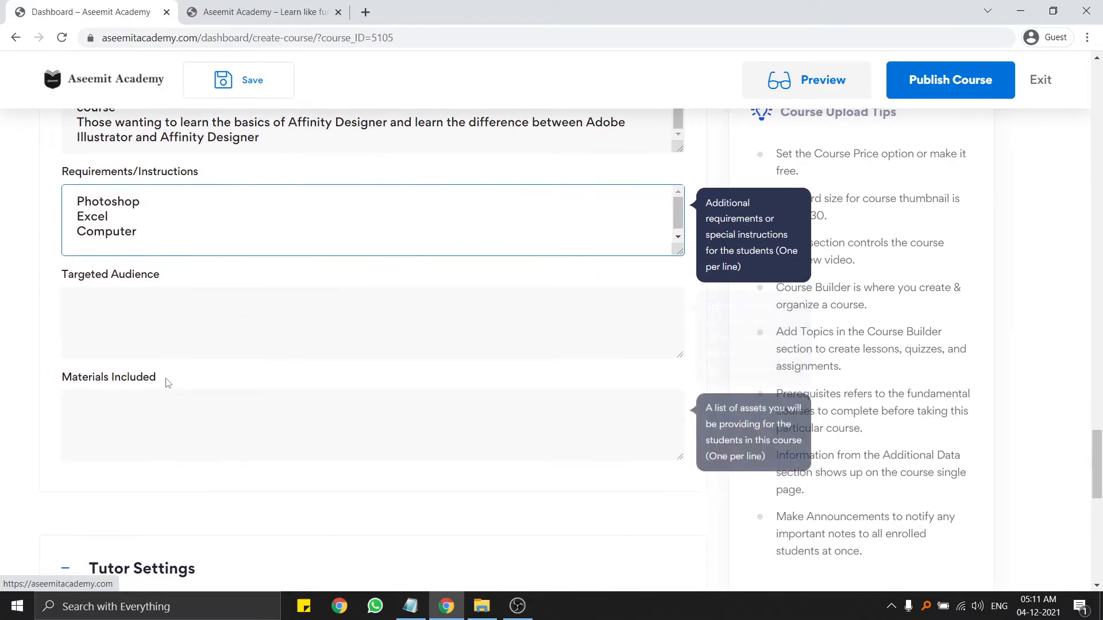
{"action": "left_click", "coordinate": [116, 301]}
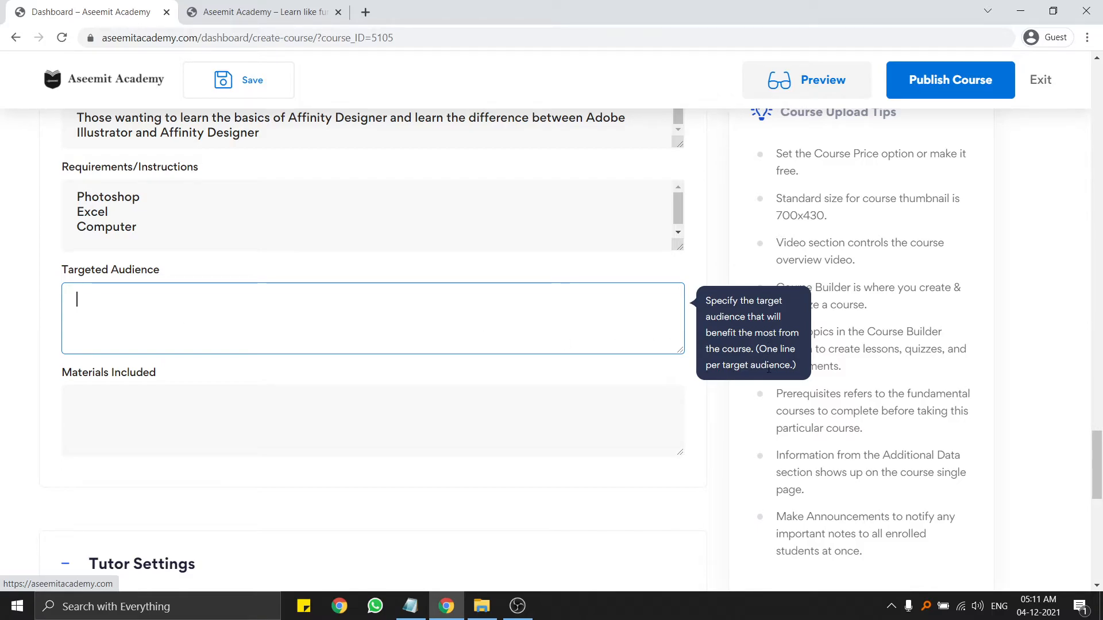
Enter 'Graphic Designer' and 'Web Developer' on separate lines in Targeted Audience.
{"action": "scroll", "coordinate": [414, 286], "scroll_direction": "up", "scroll_amount": 2}
{"action": "left_click", "coordinate": [274, 193]}
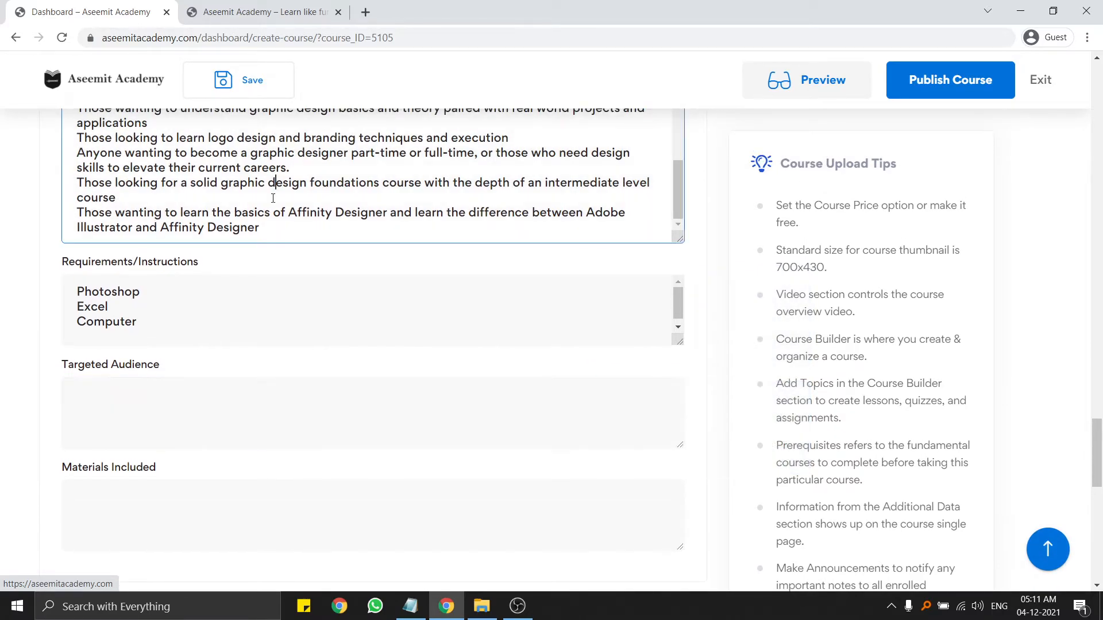
{"action": "scroll", "coordinate": [273, 194], "scroll_direction": "up", "scroll_amount": 3}
{"action": "scroll", "coordinate": [364, 195], "scroll_direction": "down", "scroll_amount": 2}
{"action": "left_click", "coordinate": [126, 299]}
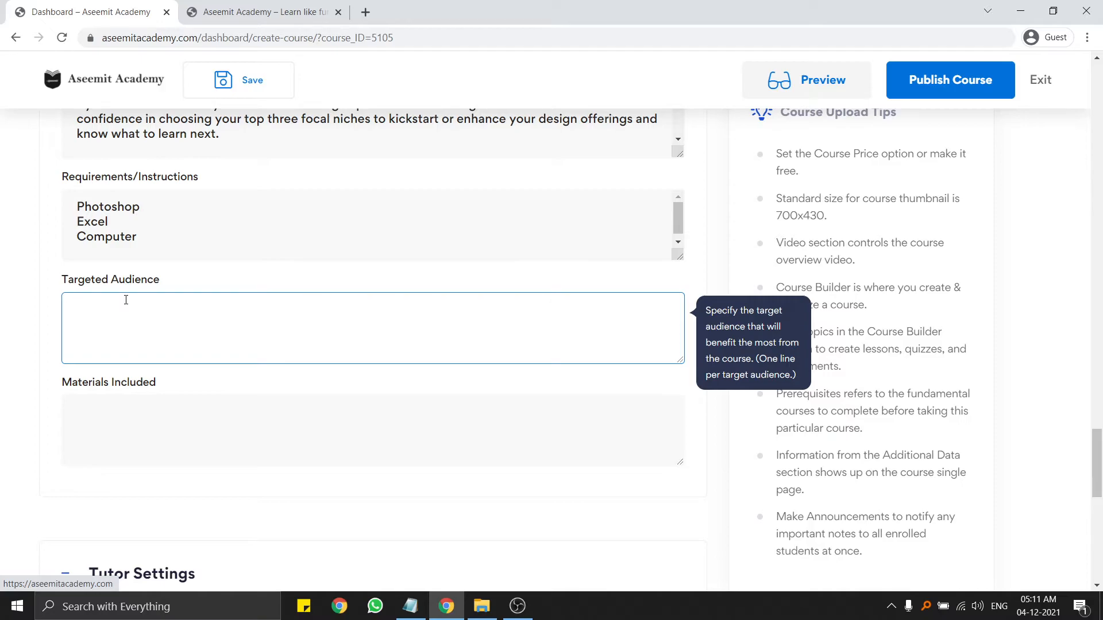
{"action": "type", "text": "Graphic DEsigne"}
{"action": "key", "text": "BackSpace"}
{"action": "key", "text": "BackSpace"}
{"action": "key", "text": "BackSpace"}
{"action": "type", "text": "gner"}
{"action": "key", "text": "Return"}
{"action": "type", "text": "Web Developer"}
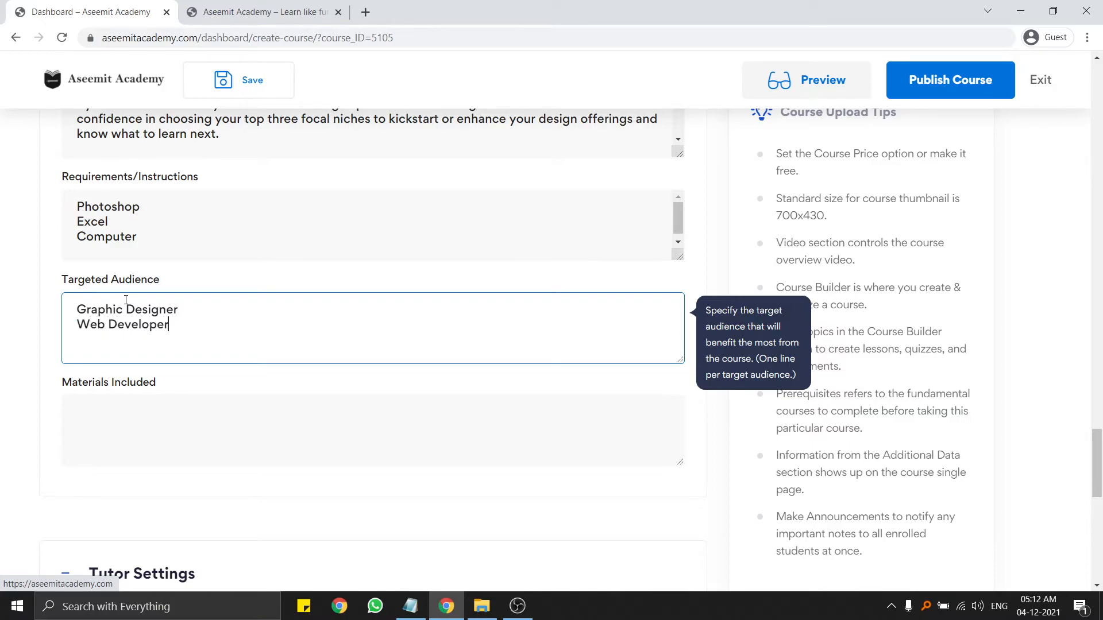
List 'Fonts', 'Brushes' and 'Templates' on separate lines in Materials Included.
{"action": "scroll", "coordinate": [127, 304], "scroll_direction": "down", "scroll_amount": 5}
{"action": "scroll", "coordinate": [121, 242], "scroll_direction": "up", "scroll_amount": 2}
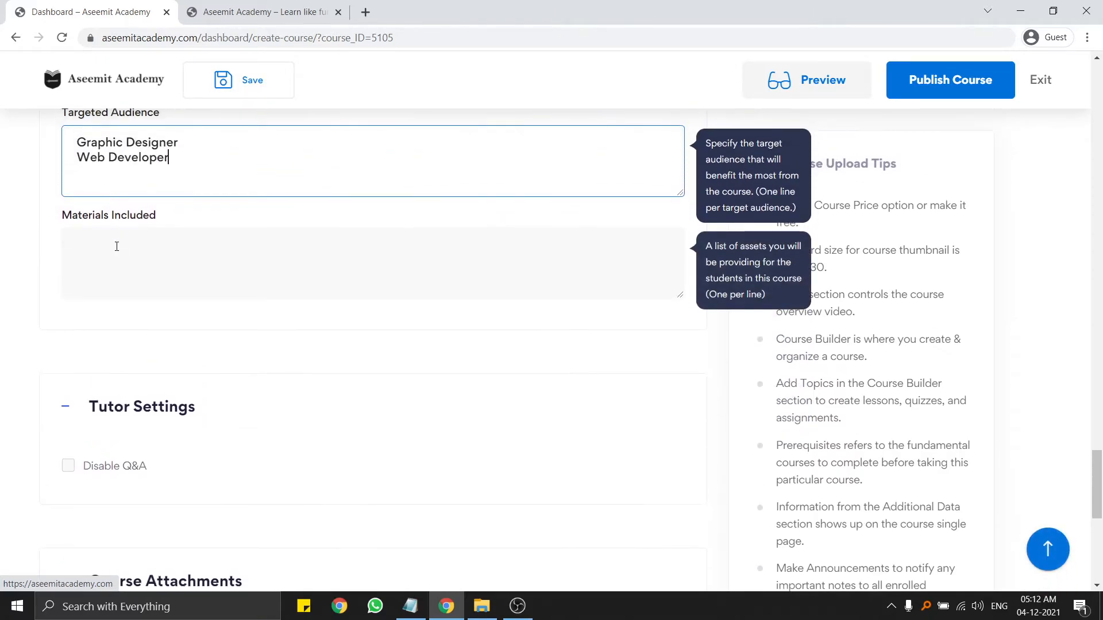
{"action": "left_click", "coordinate": [116, 247]}
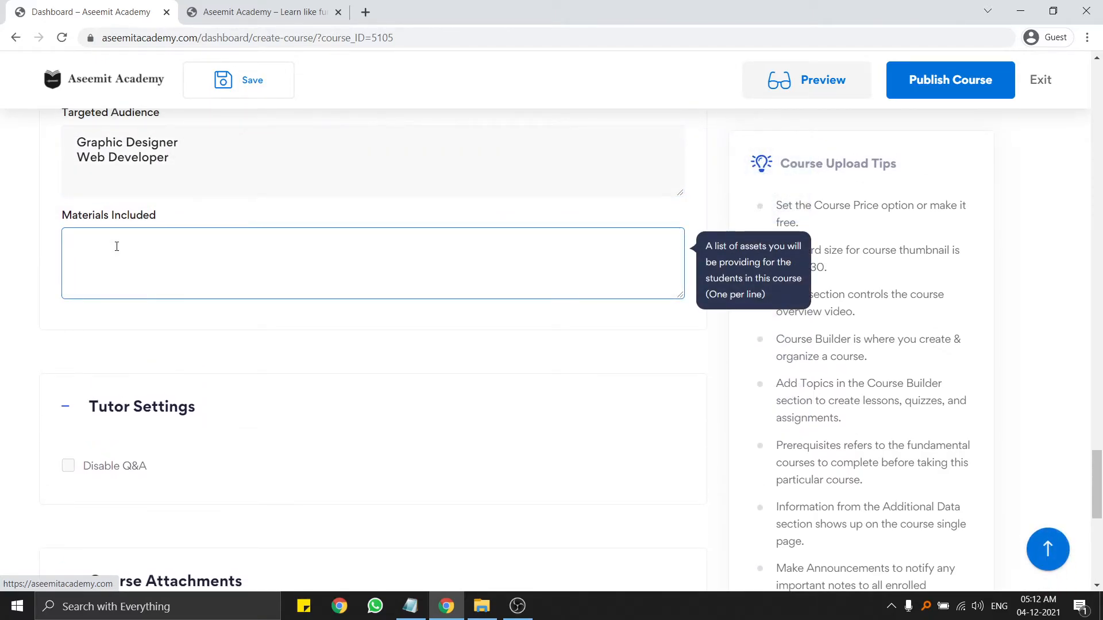
{"action": "type", "text": "Fonts"}
{"action": "key", "text": "Return"}
{"action": "type", "text": "Brus"}
{"action": "type", "text": "es"}
{"action": "key", "text": "Return"}
{"action": "key", "text": "BackSpace"}
{"action": "key", "text": "BackSpace"}
{"action": "type", "text": "hes"}
{"action": "key", "text": "Return"}
{"action": "type", "text": "Templates"}
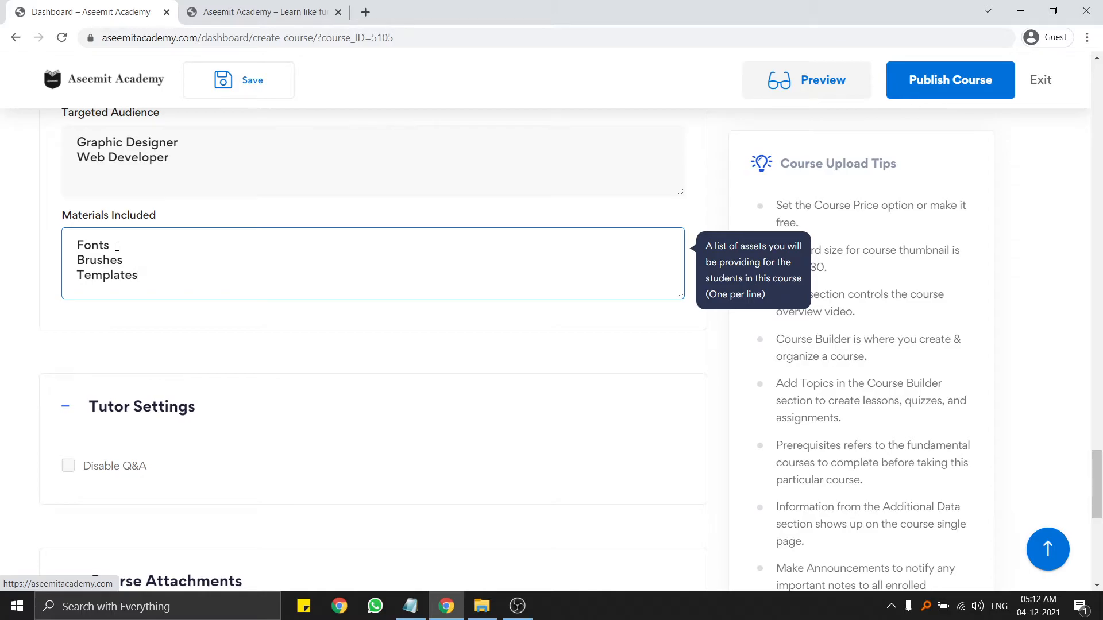
{"action": "scroll", "coordinate": [118, 253], "scroll_direction": "down", "scroll_amount": 3}
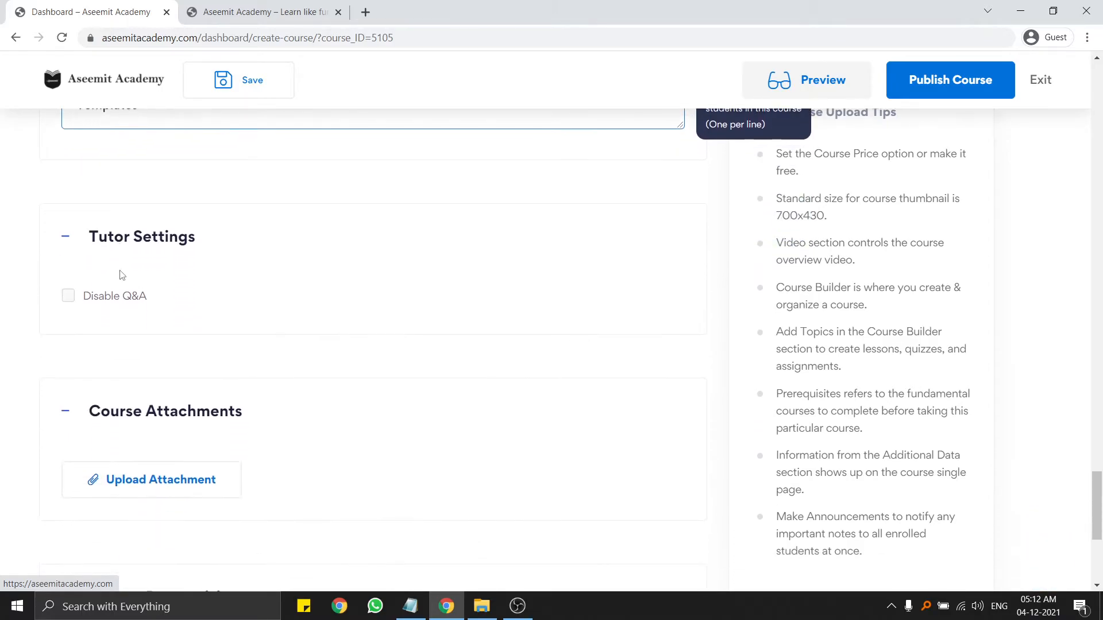
{"action": "left_click", "coordinate": [68, 295]}
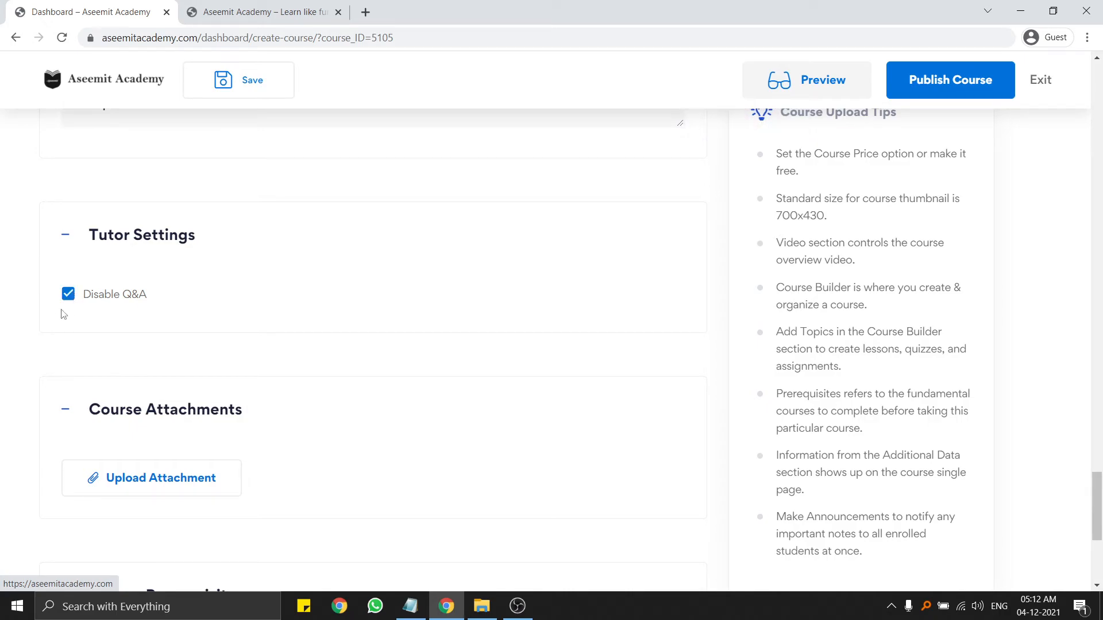
{"action": "left_click", "coordinate": [68, 296]}
{"action": "scroll", "coordinate": [373, 252], "scroll_direction": "down", "scroll_amount": 1}
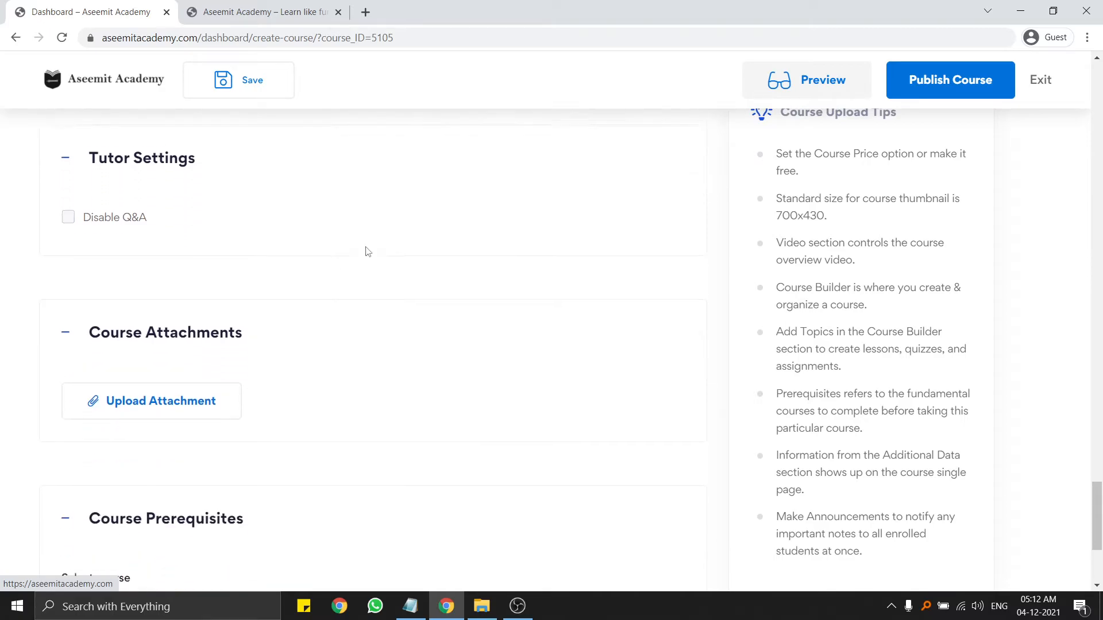
{"action": "scroll", "coordinate": [132, 333], "scroll_direction": "down", "scroll_amount": 1}
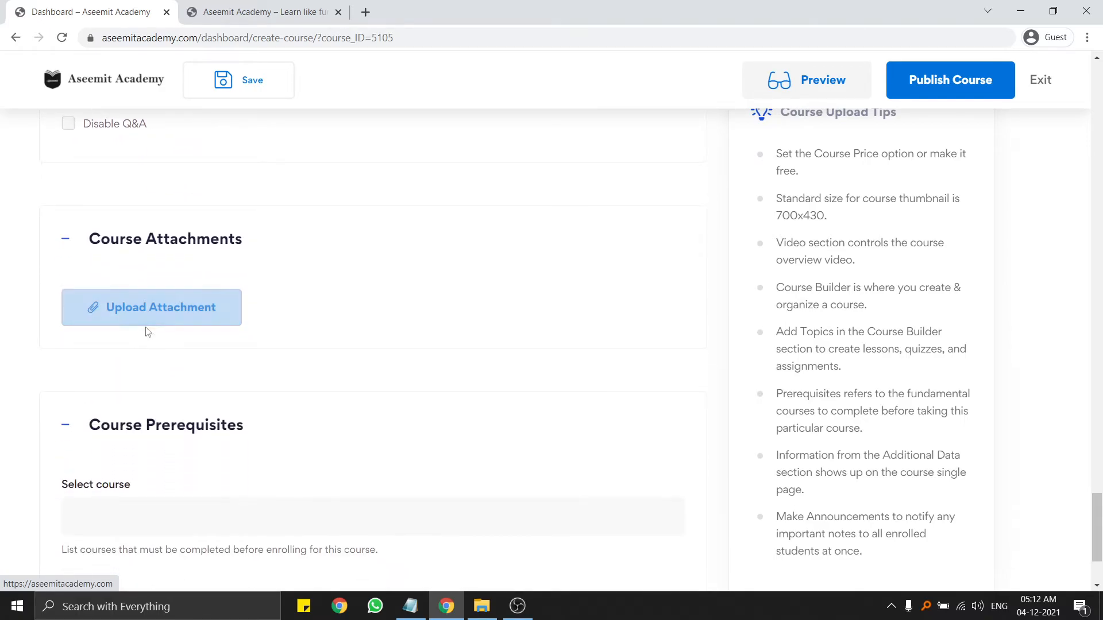
{"action": "scroll", "coordinate": [172, 313], "scroll_direction": "down", "scroll_amount": 2}
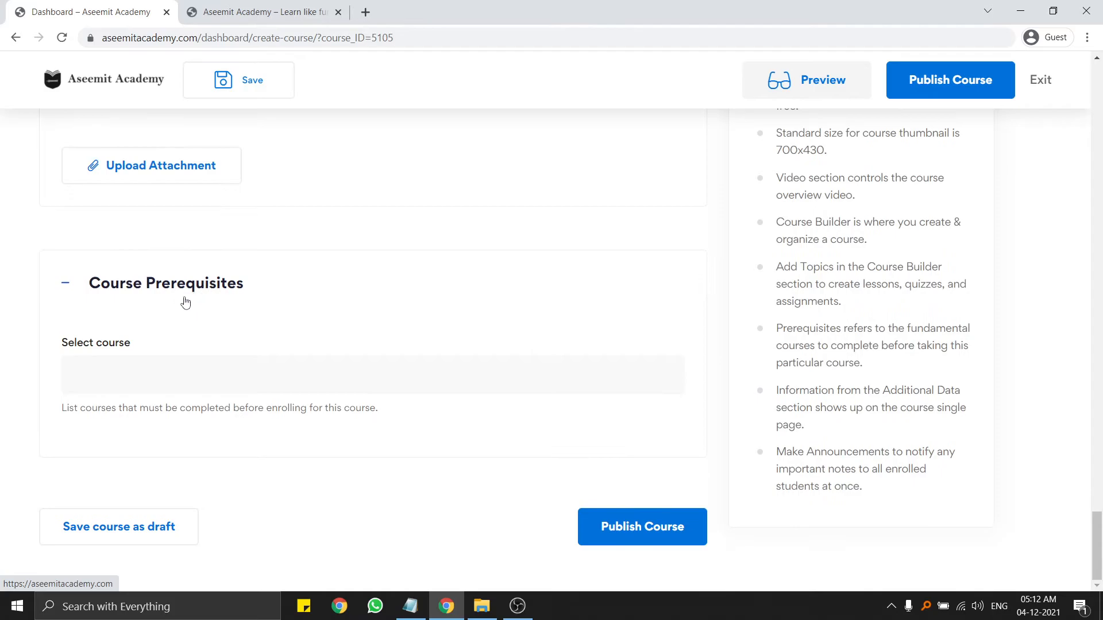
{"action": "left_click_drag", "start_coordinate": [61, 349], "coordinate": [148, 351]}
{"action": "left_click", "coordinate": [169, 347]}
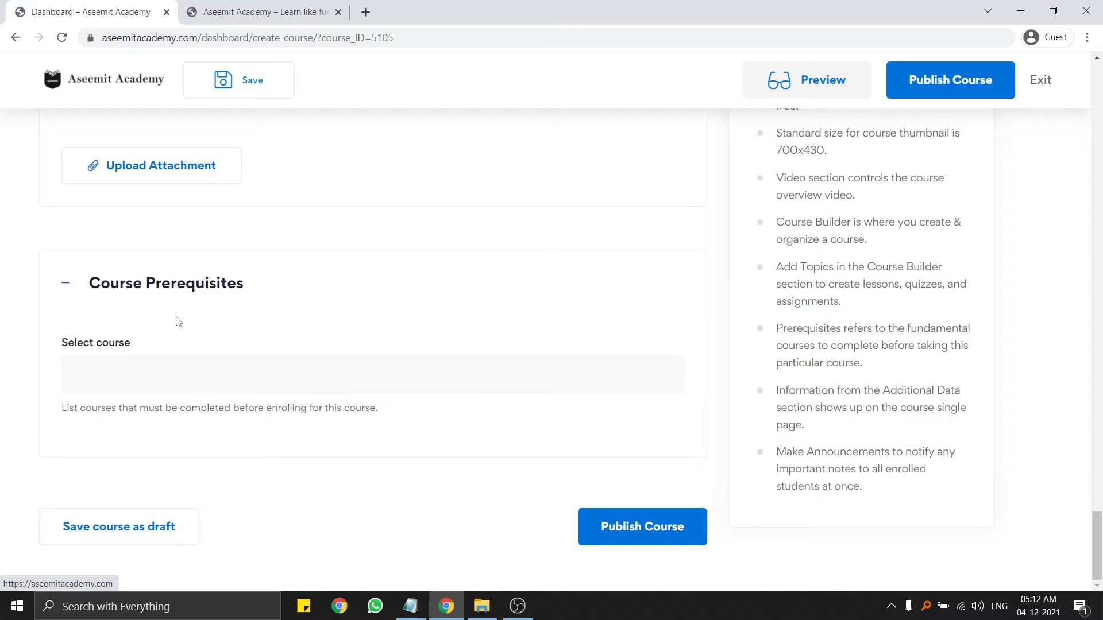
Publish the Graphic Design Masterclass – Learn GREAT Design course from the bottom button and top bar.
{"action": "left_click_drag", "start_coordinate": [99, 349], "coordinate": [241, 359]}
{"action": "left_click", "coordinate": [216, 377]}
{"action": "left_click", "coordinate": [660, 536]}
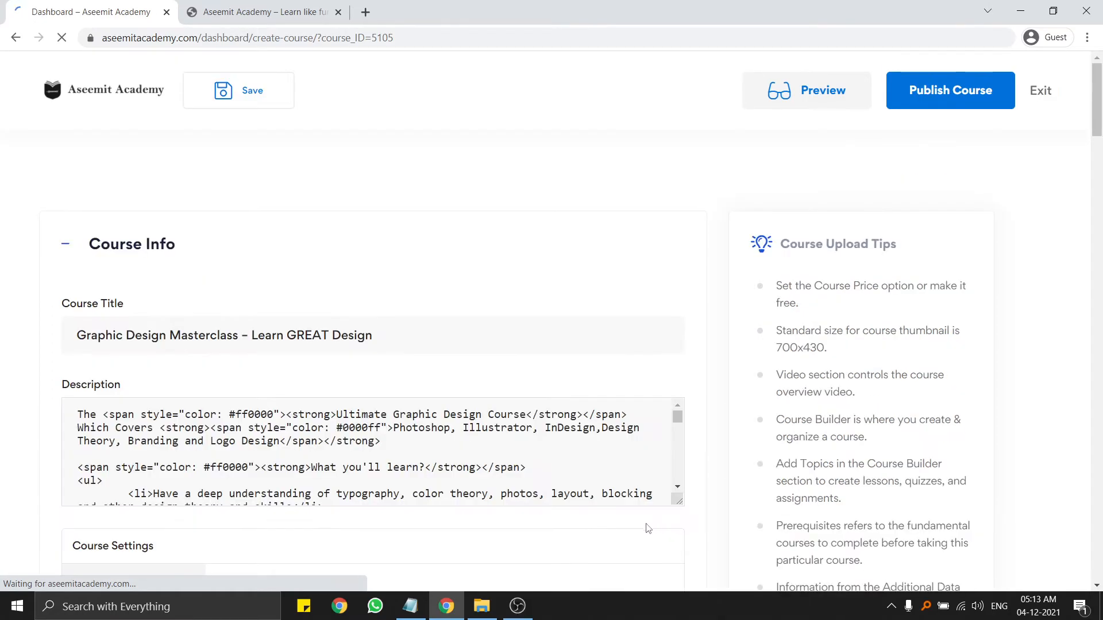
{"action": "left_click", "coordinate": [950, 93]}
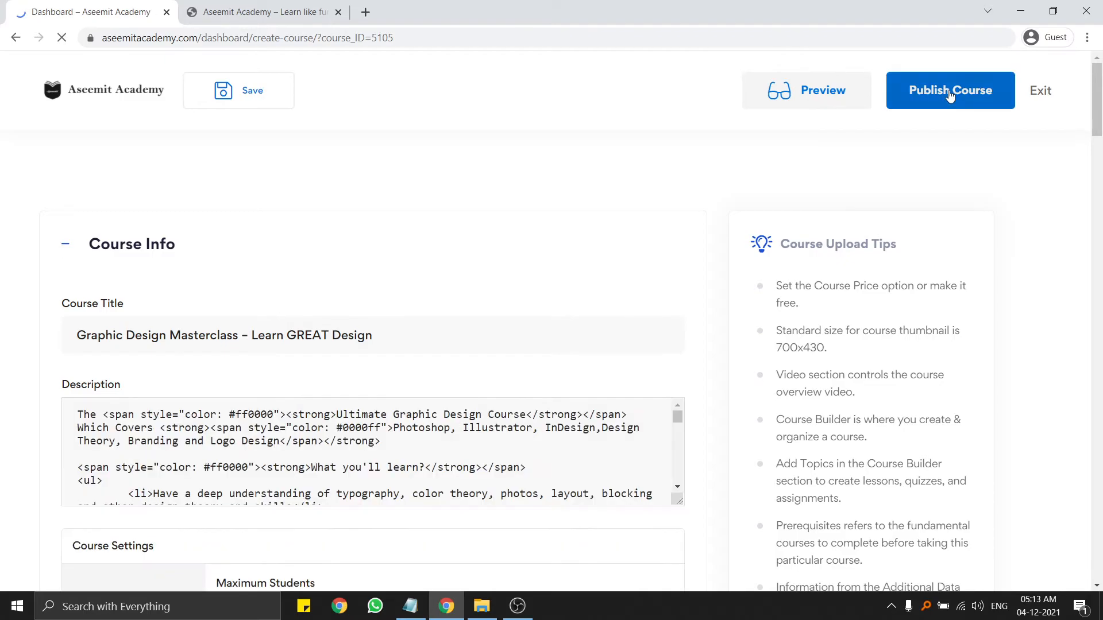
Exit the course editor, reload the homepage, filter courses to All, then open the Courses catalogue.
{"action": "left_click", "coordinate": [1039, 92]}
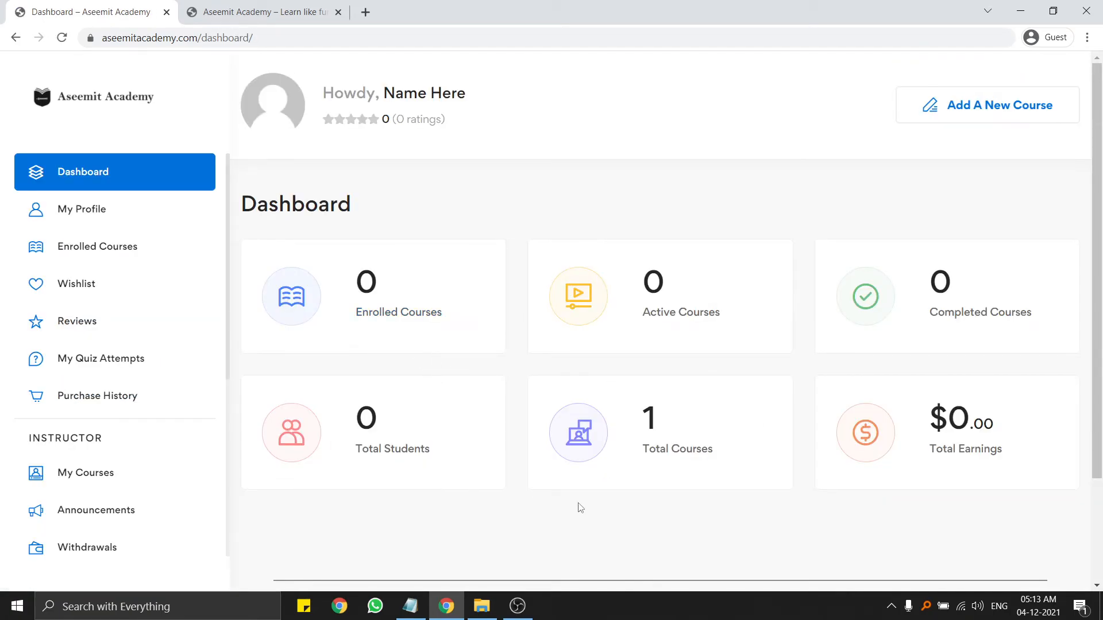
{"action": "scroll", "coordinate": [645, 448], "scroll_direction": "down", "scroll_amount": 2}
{"action": "scroll", "coordinate": [645, 447], "scroll_direction": "down", "scroll_amount": 2}
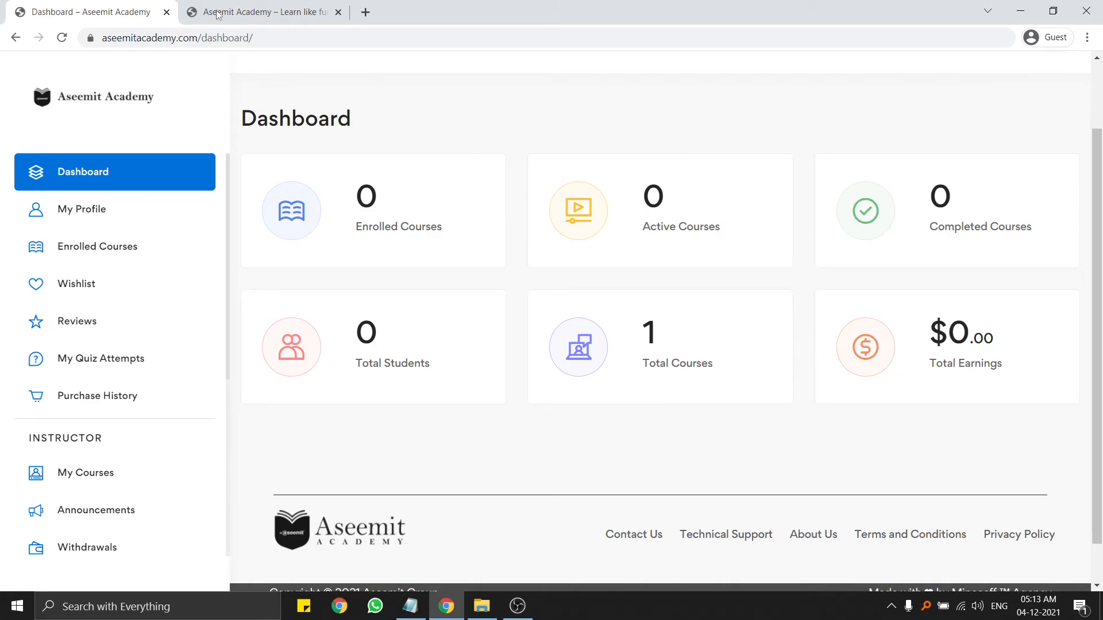
{"action": "left_click", "coordinate": [187, 14]}
{"action": "left_click", "coordinate": [60, 41]}
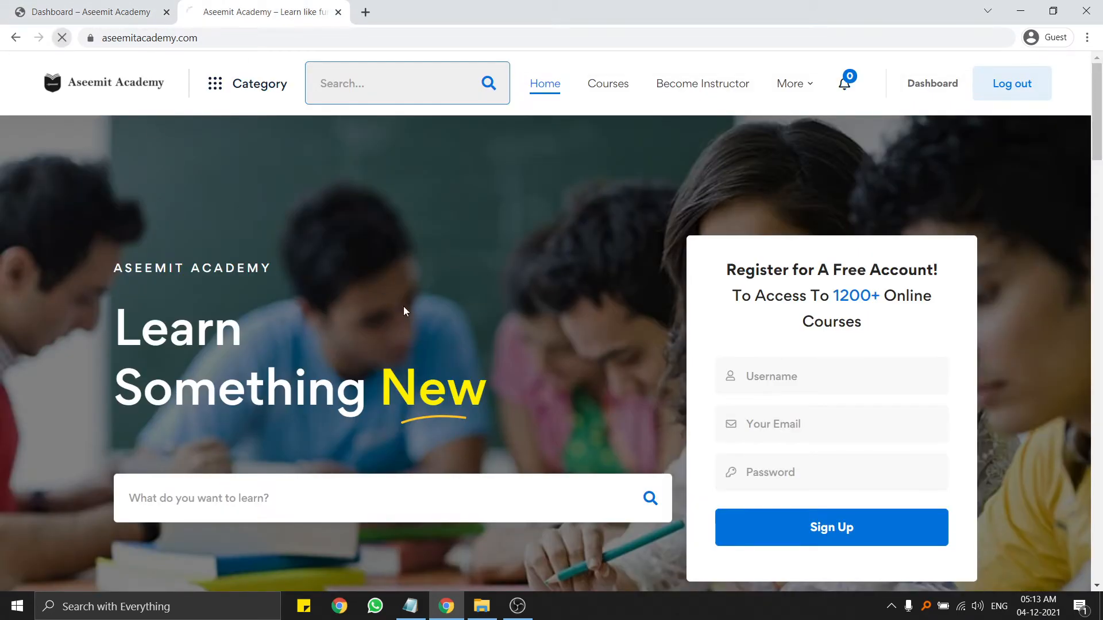
{"action": "scroll", "coordinate": [416, 310], "scroll_direction": "down", "scroll_amount": 10}
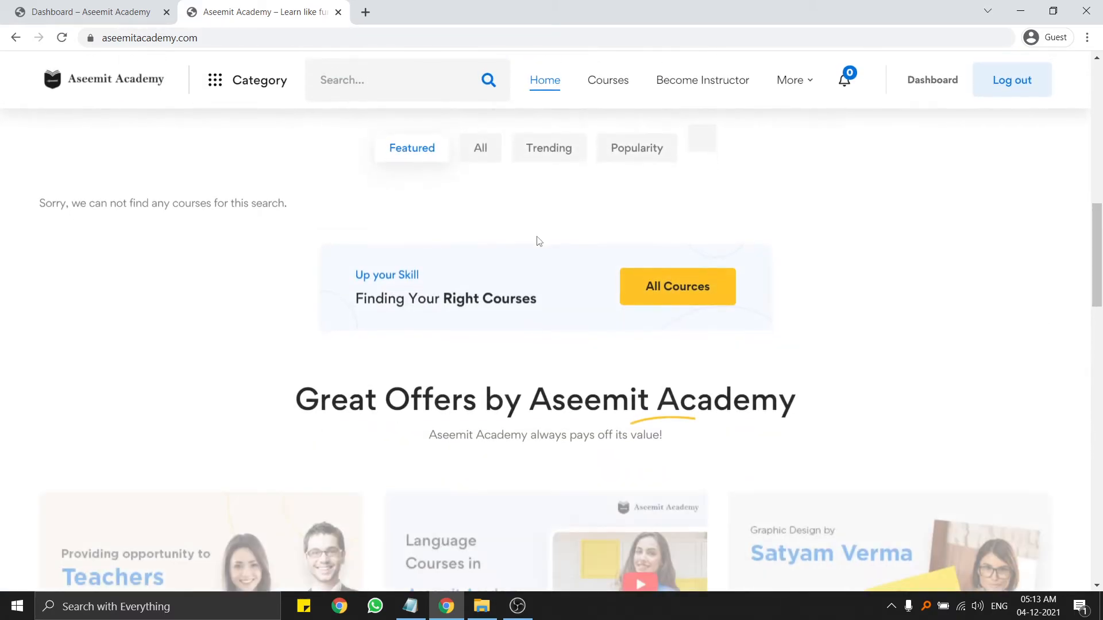
{"action": "left_click", "coordinate": [480, 160]}
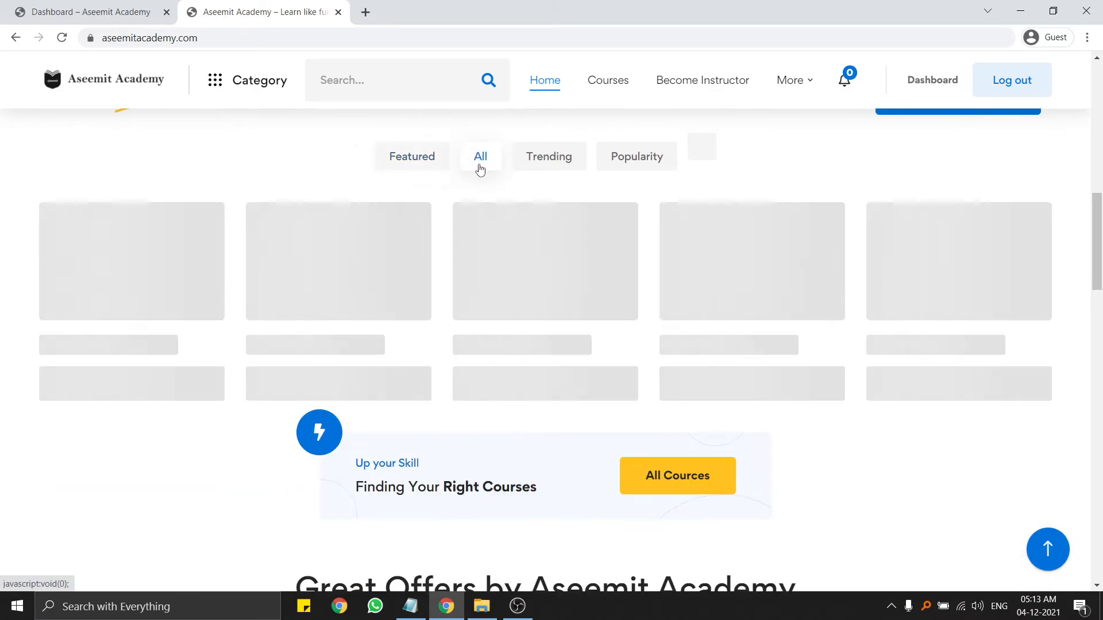
{"action": "left_click", "coordinate": [598, 86]}
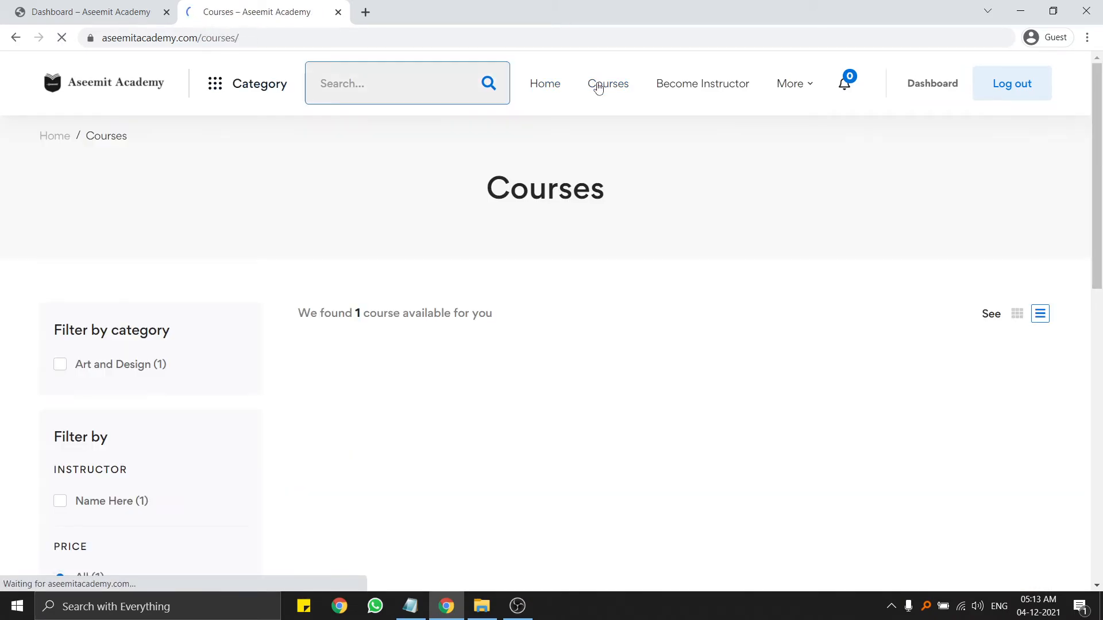
Review the course card's category, title, lesson count and Expert level on the Courses page.
{"action": "scroll", "coordinate": [526, 287], "scroll_direction": "down", "scroll_amount": 2}
{"action": "mouse_move", "coordinate": [547, 335]}
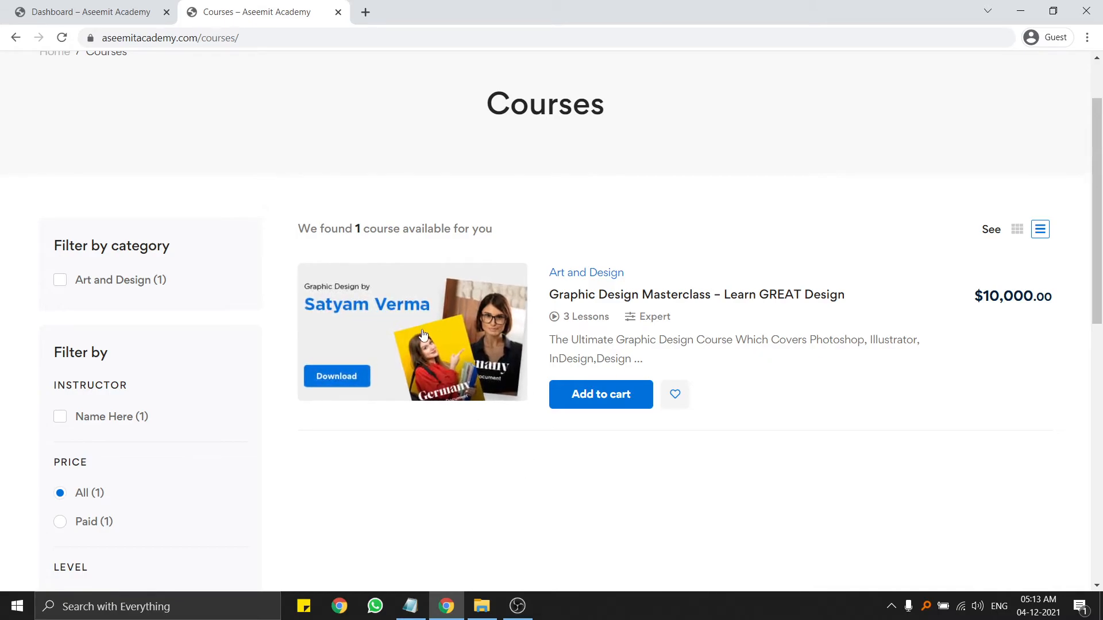
{"action": "mouse_move", "coordinate": [425, 337]}
{"action": "scroll", "coordinate": [426, 336], "scroll_direction": "down", "scroll_amount": 2}
{"action": "left_click_drag", "start_coordinate": [547, 187], "coordinate": [620, 184]}
{"action": "left_click", "coordinate": [775, 192]}
{"action": "left_click_drag", "start_coordinate": [845, 210], "coordinate": [659, 210]}
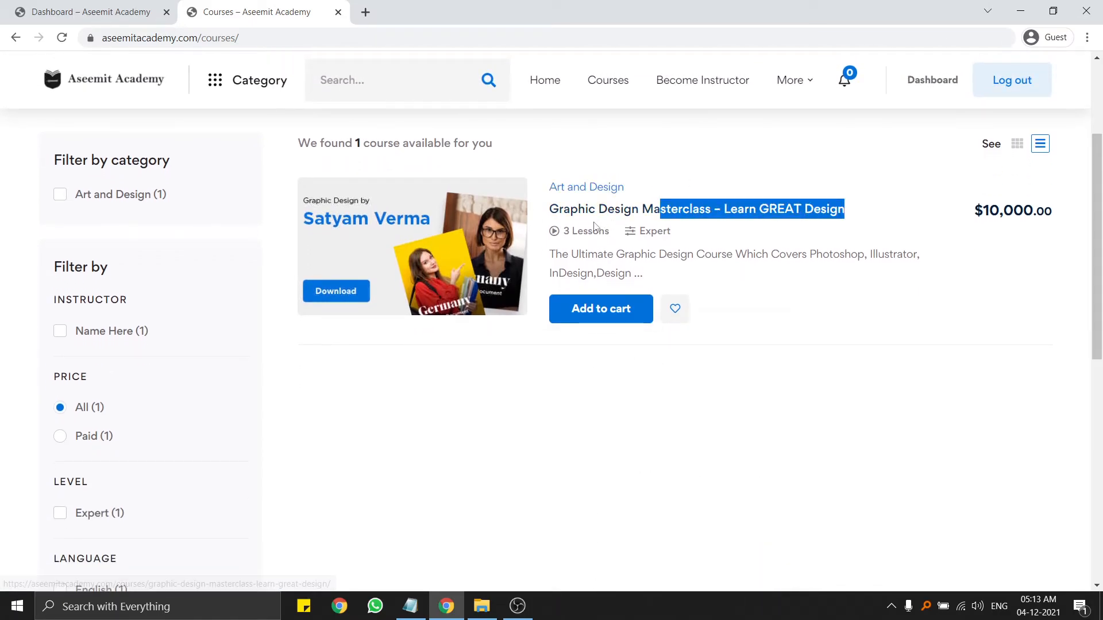
{"action": "left_click", "coordinate": [565, 235]}
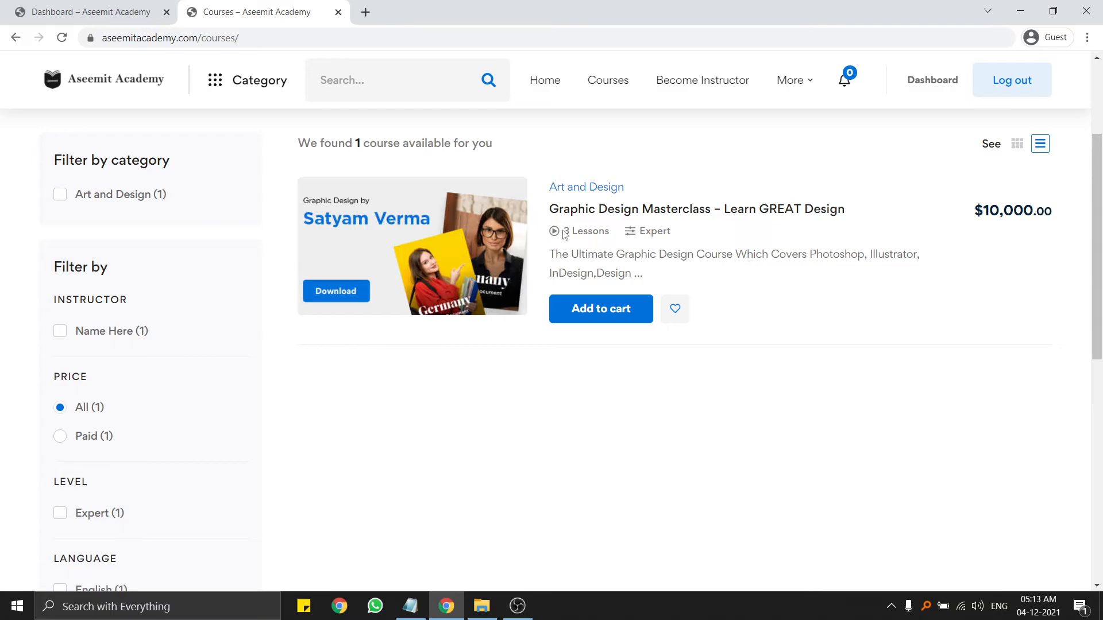
{"action": "left_click_drag", "start_coordinate": [562, 233], "coordinate": [672, 235]}
{"action": "left_click", "coordinate": [600, 230]}
{"action": "left_click", "coordinate": [678, 233]}
{"action": "left_click", "coordinate": [621, 238]}
{"action": "left_click", "coordinate": [683, 237]}
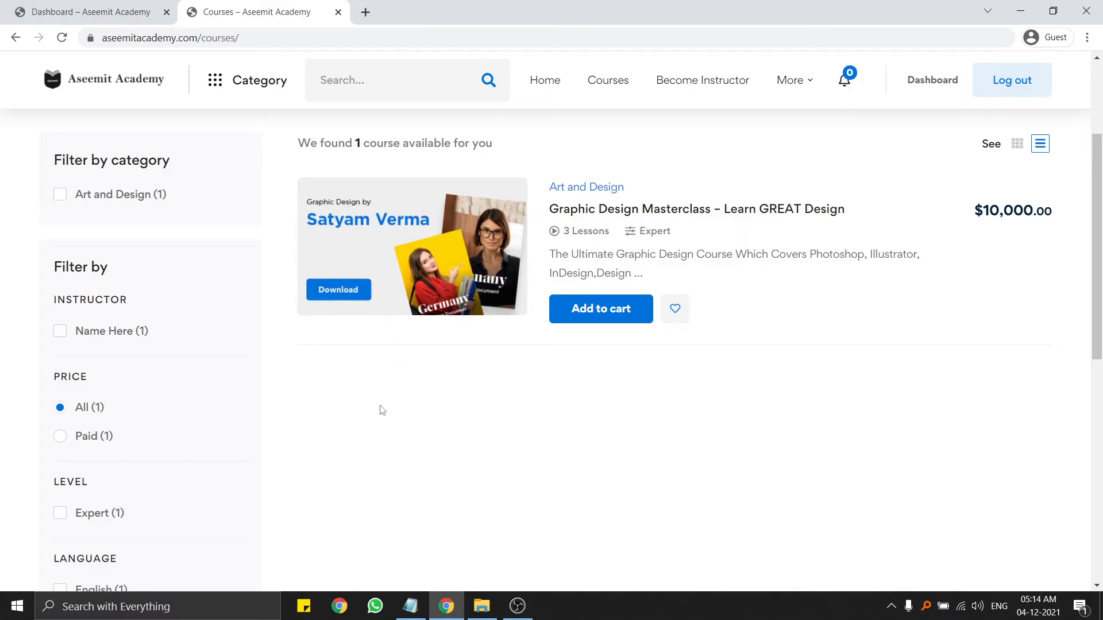
Inspect the course's preview card, then open the Graphic Design Masterclass course page.
{"action": "scroll", "coordinate": [281, 374], "scroll_direction": "up", "scroll_amount": 2}
{"action": "mouse_move", "coordinate": [574, 305]}
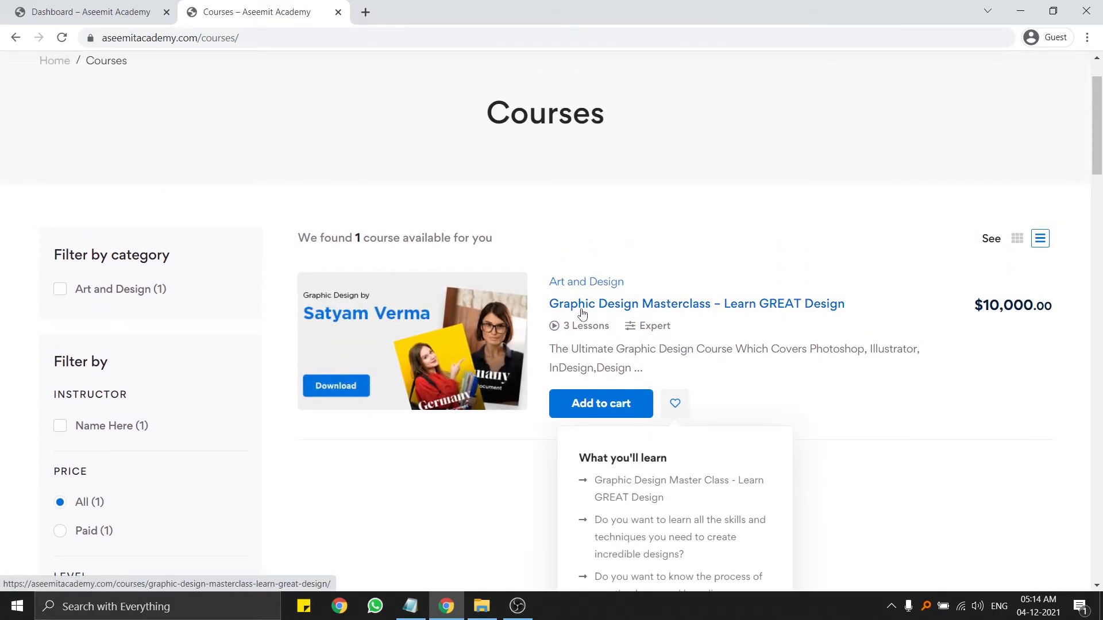
{"action": "scroll", "coordinate": [583, 311], "scroll_direction": "down", "scroll_amount": 2}
{"action": "scroll", "coordinate": [584, 311], "scroll_direction": "down", "scroll_amount": 3}
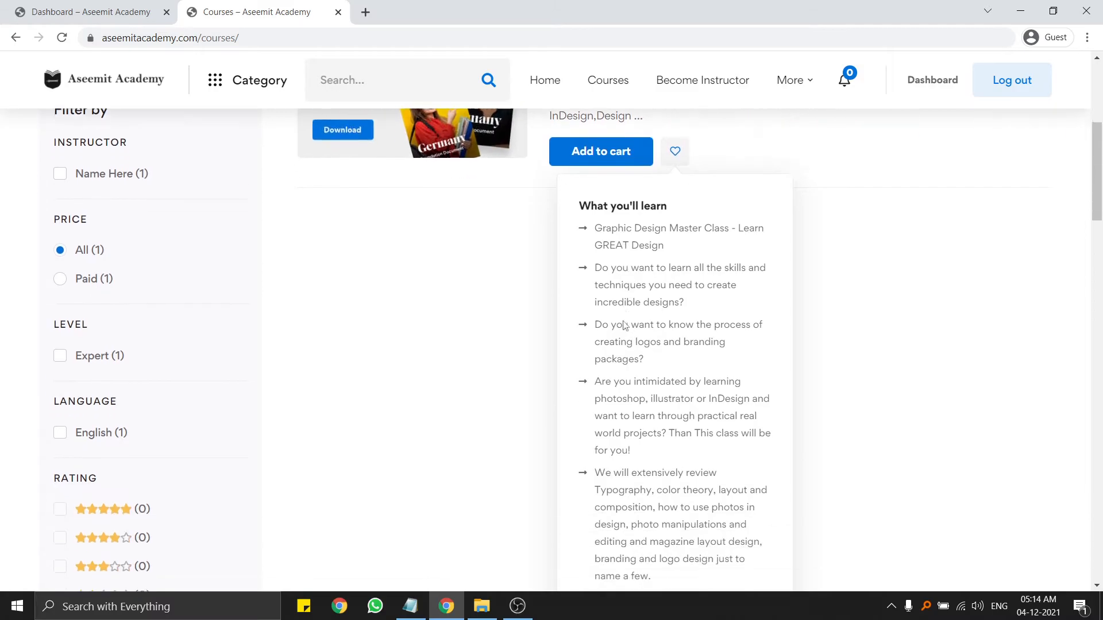
{"action": "left_click_drag", "start_coordinate": [597, 226], "coordinate": [676, 467]}
{"action": "scroll", "coordinate": [645, 338], "scroll_direction": "down", "scroll_amount": 3}
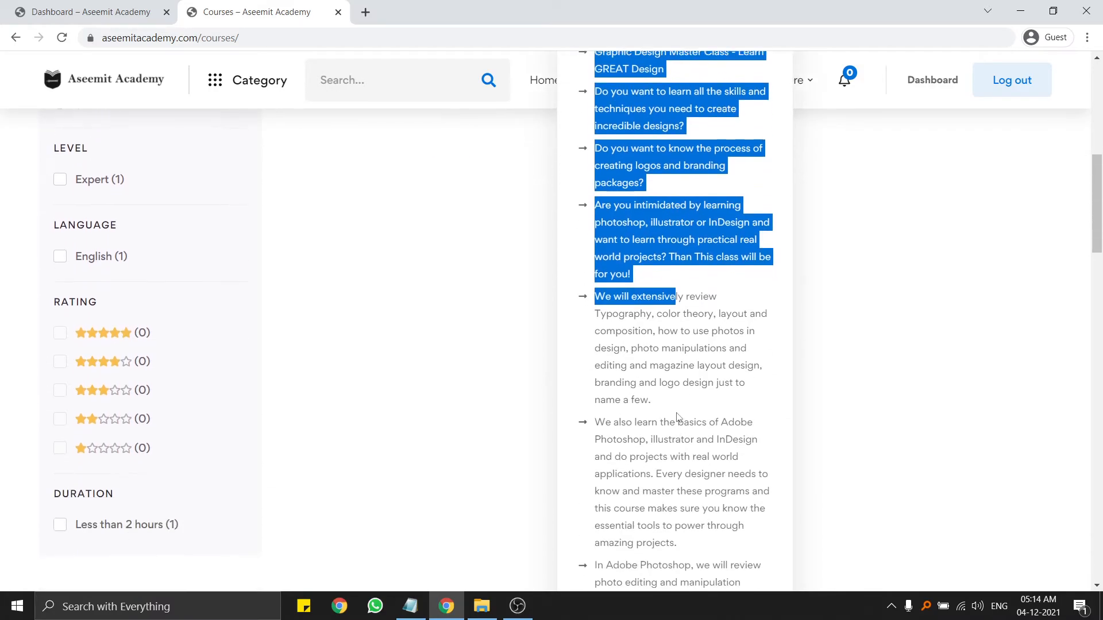
{"action": "left_click_drag", "start_coordinate": [628, 312], "coordinate": [741, 520]}
{"action": "left_click", "coordinate": [741, 520]}
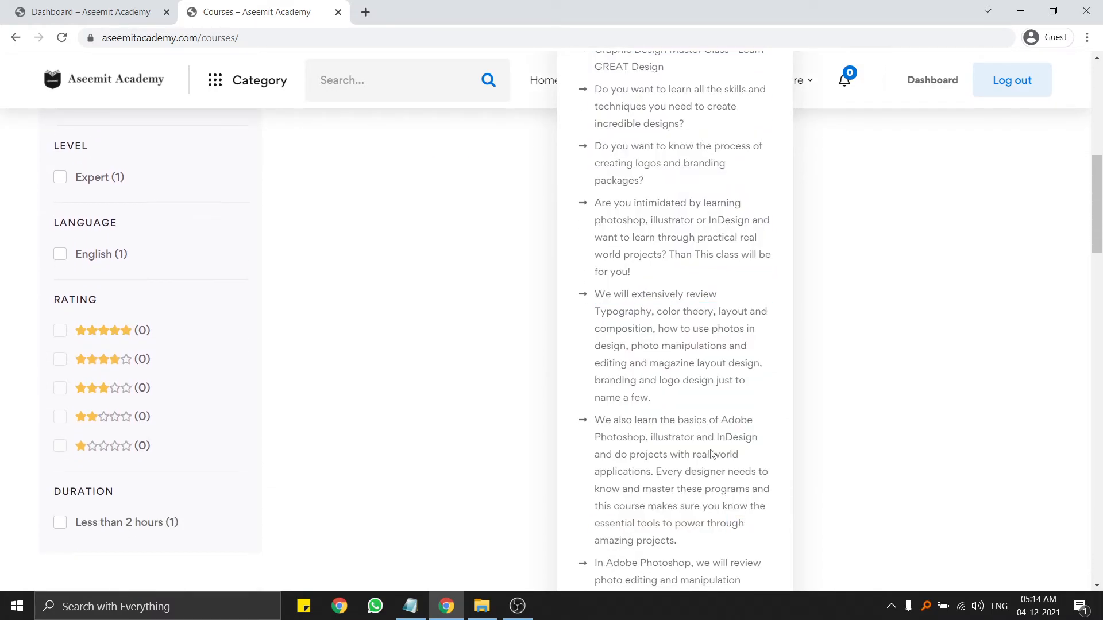
{"action": "scroll", "coordinate": [690, 418], "scroll_direction": "down", "scroll_amount": 4}
{"action": "scroll", "coordinate": [689, 417], "scroll_direction": "down", "scroll_amount": 7}
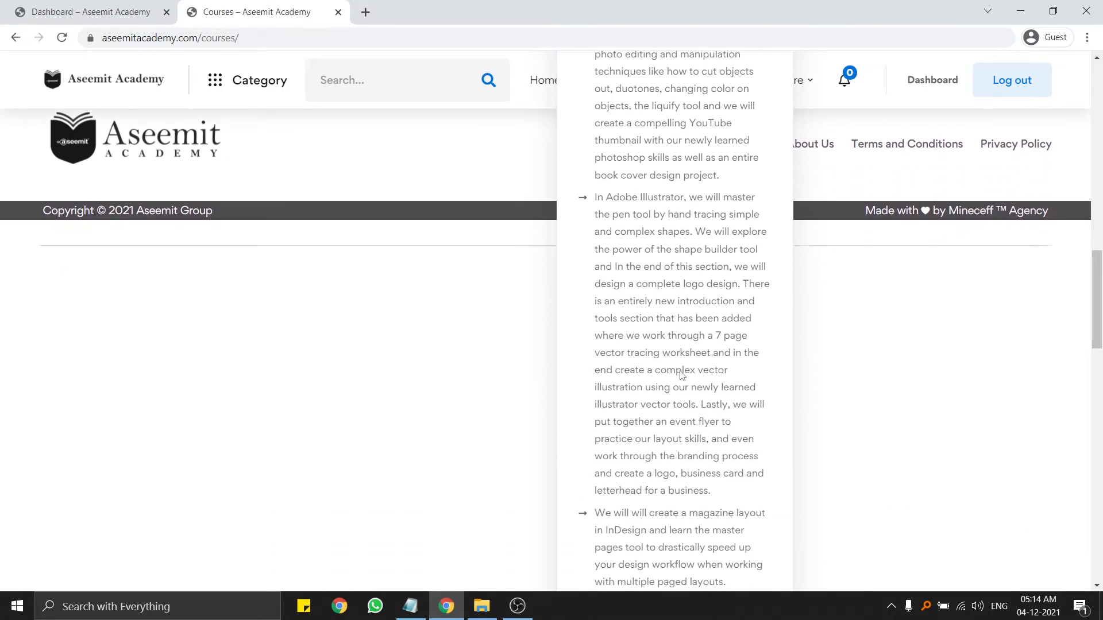
{"action": "scroll", "coordinate": [682, 374], "scroll_direction": "down", "scroll_amount": 8}
{"action": "scroll", "coordinate": [682, 374], "scroll_direction": "up", "scroll_amount": 20}
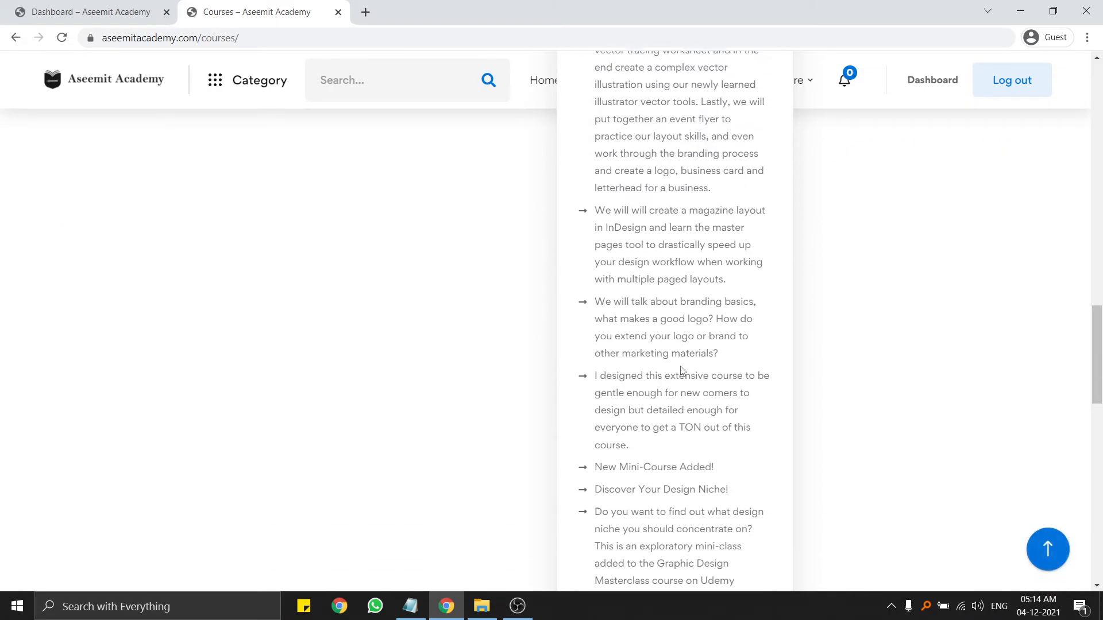
{"action": "scroll", "coordinate": [742, 371], "scroll_direction": "down", "scroll_amount": 1}
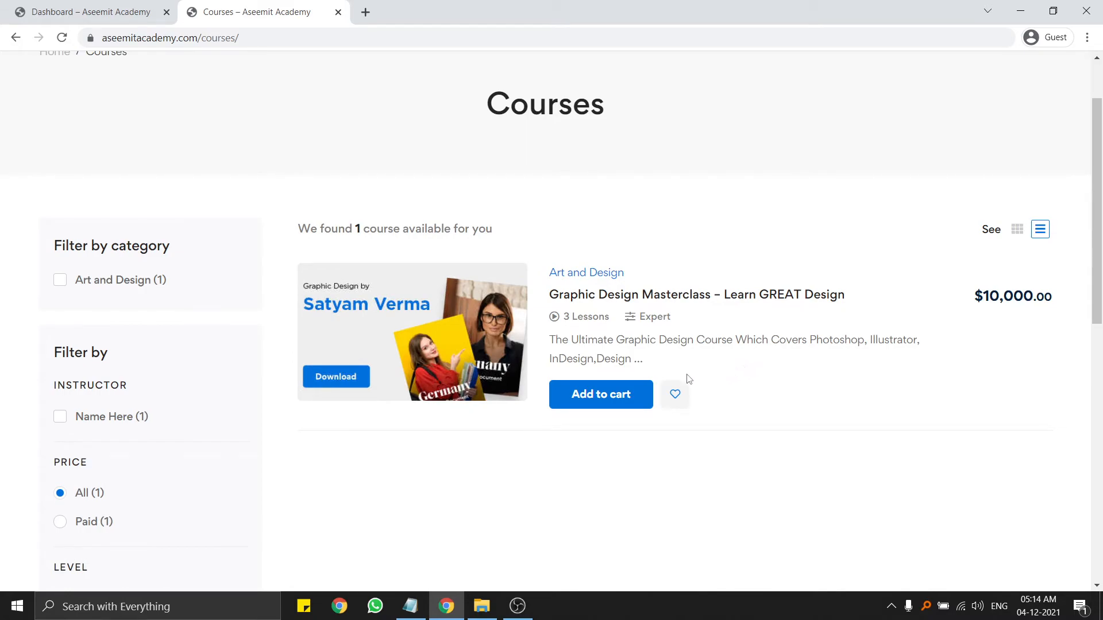
{"action": "left_click", "coordinate": [497, 336]}
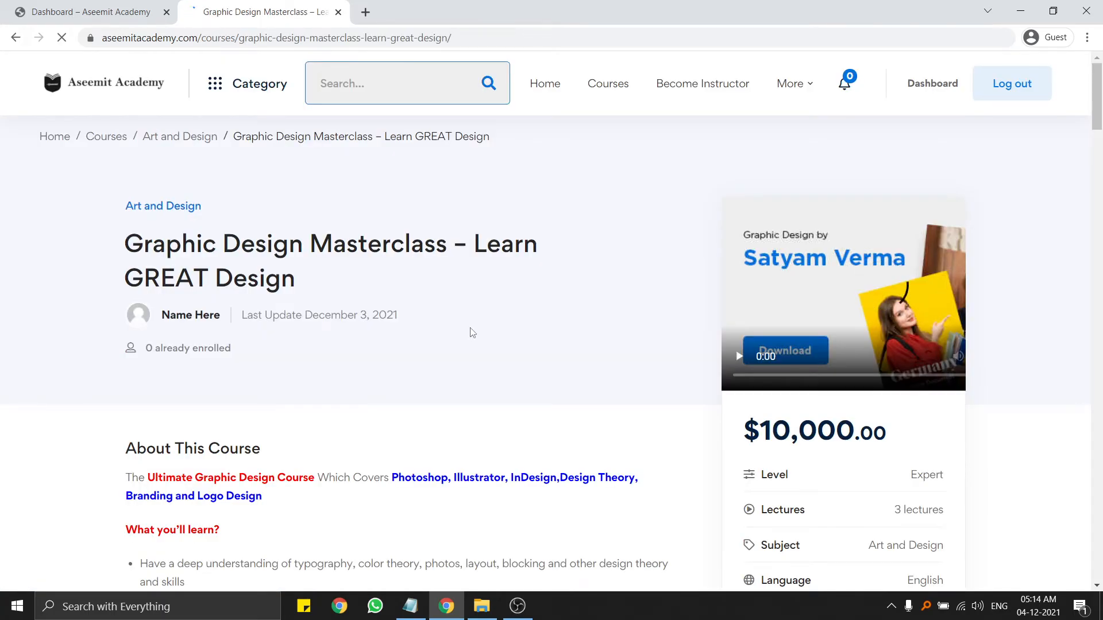
{"action": "left_click_drag", "start_coordinate": [93, 251], "coordinate": [452, 247]}
{"action": "left_click", "coordinate": [197, 320]}
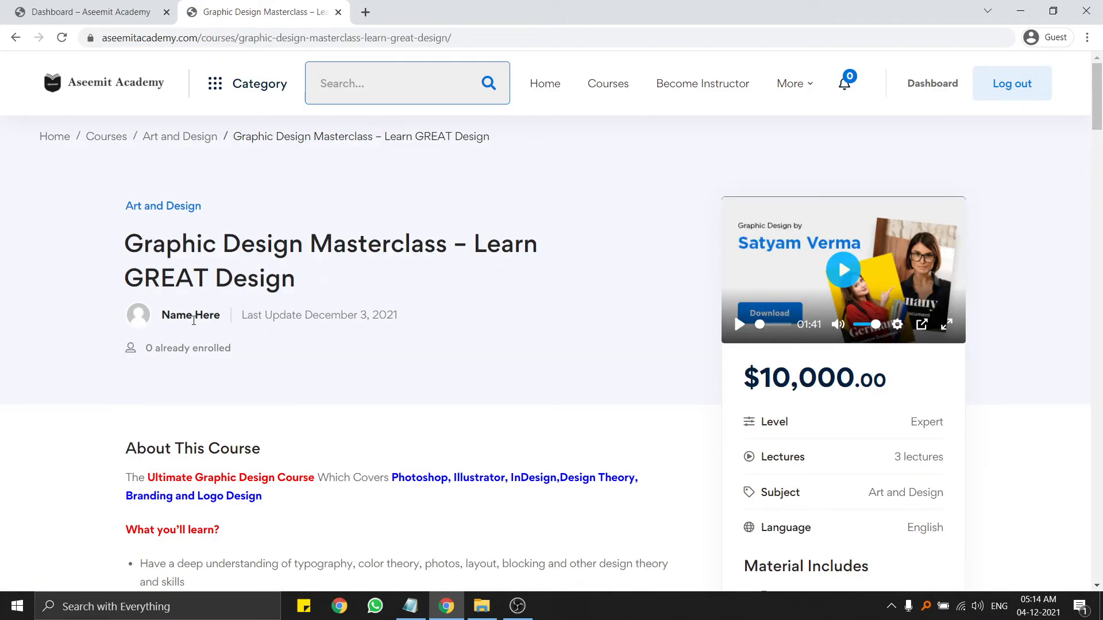
{"action": "scroll", "coordinate": [267, 315], "scroll_direction": "down", "scroll_amount": 3}
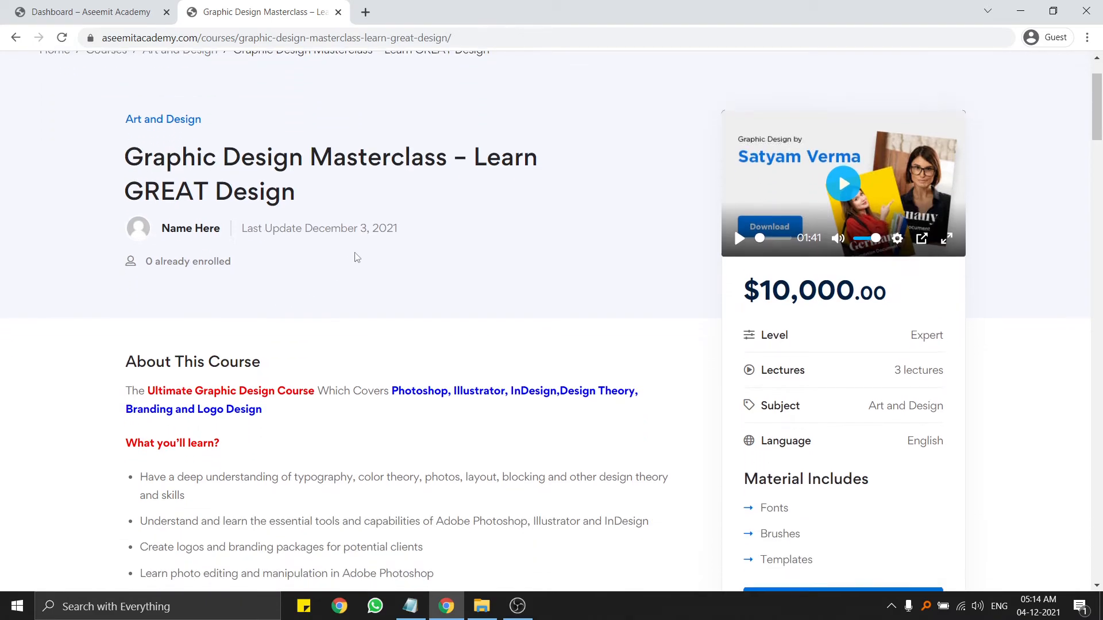
{"action": "left_click_drag", "start_coordinate": [123, 184], "coordinate": [276, 185]}
{"action": "left_click", "coordinate": [277, 186]}
{"action": "scroll", "coordinate": [262, 211], "scroll_direction": "down", "scroll_amount": 1}
{"action": "left_click_drag", "start_coordinate": [106, 209], "coordinate": [507, 345]}
{"action": "left_click", "coordinate": [507, 345]}
{"action": "left_click_drag", "start_coordinate": [157, 216], "coordinate": [248, 217]}
{"action": "left_click_drag", "start_coordinate": [354, 217], "coordinate": [484, 217]}
{"action": "left_click", "coordinate": [576, 293]}
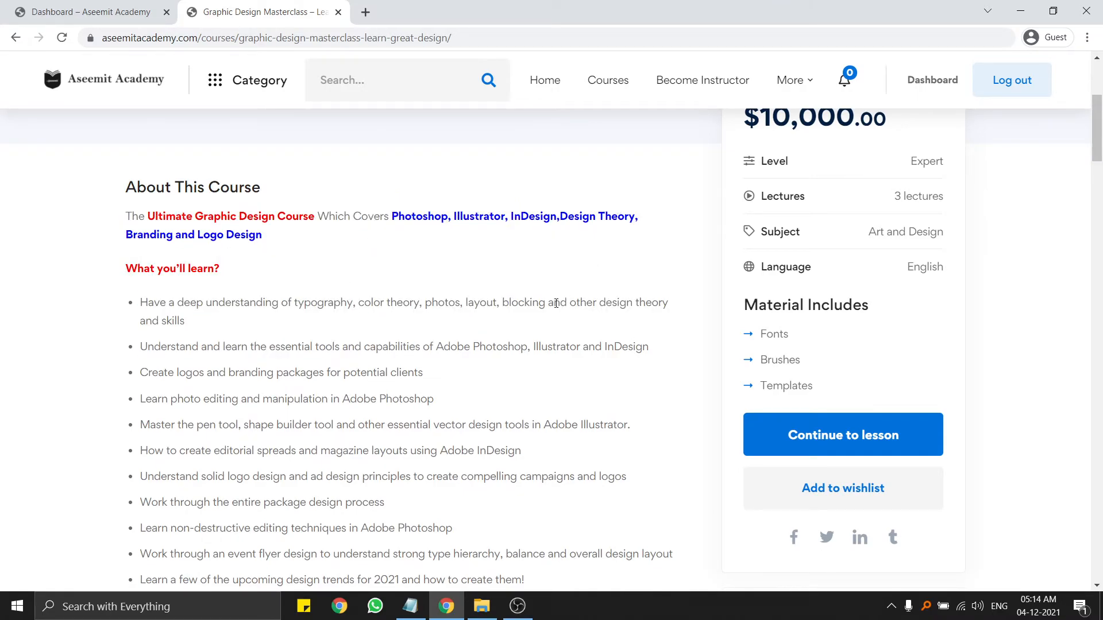
{"action": "scroll", "coordinate": [549, 312], "scroll_direction": "down", "scroll_amount": 5}
{"action": "scroll", "coordinate": [201, 198], "scroll_direction": "down", "scroll_amount": 9}
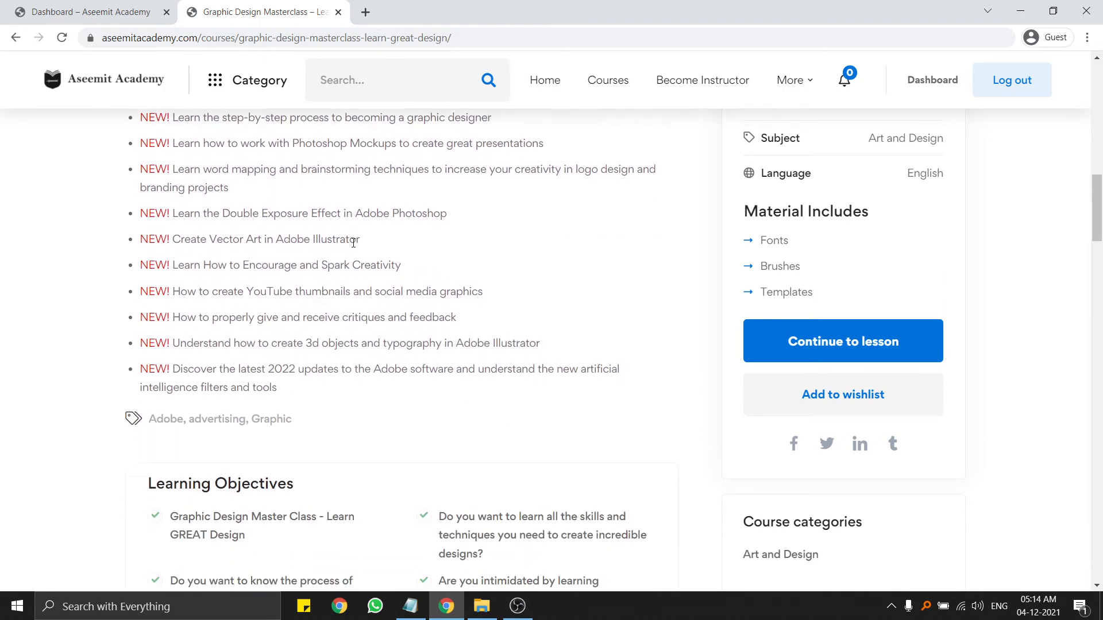
{"action": "left_click_drag", "start_coordinate": [150, 201], "coordinate": [341, 194]}
{"action": "left_click", "coordinate": [136, 196]}
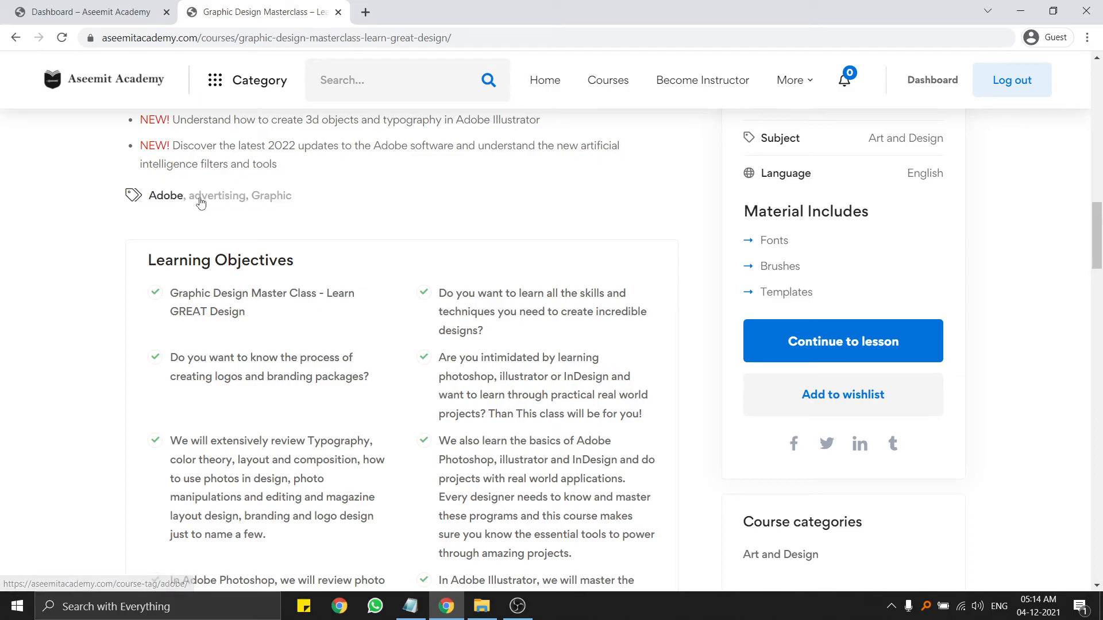
{"action": "scroll", "coordinate": [332, 205], "scroll_direction": "down", "scroll_amount": 2}
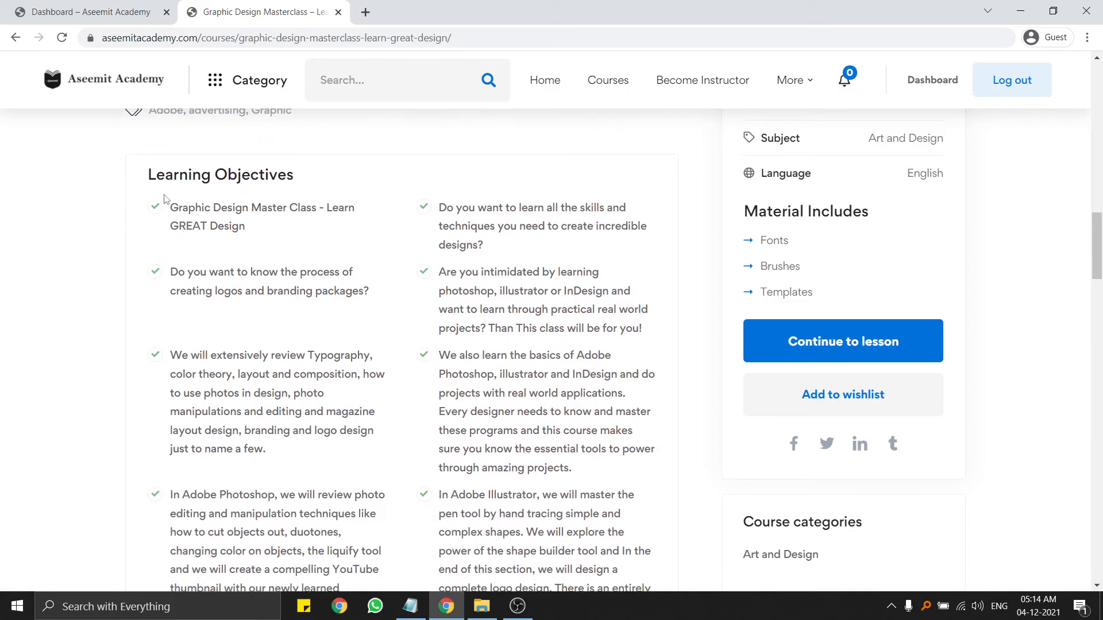
{"action": "left_click_drag", "start_coordinate": [145, 176], "coordinate": [354, 207]}
{"action": "left_click", "coordinate": [379, 209]}
{"action": "scroll", "coordinate": [384, 219], "scroll_direction": "down", "scroll_amount": 8}
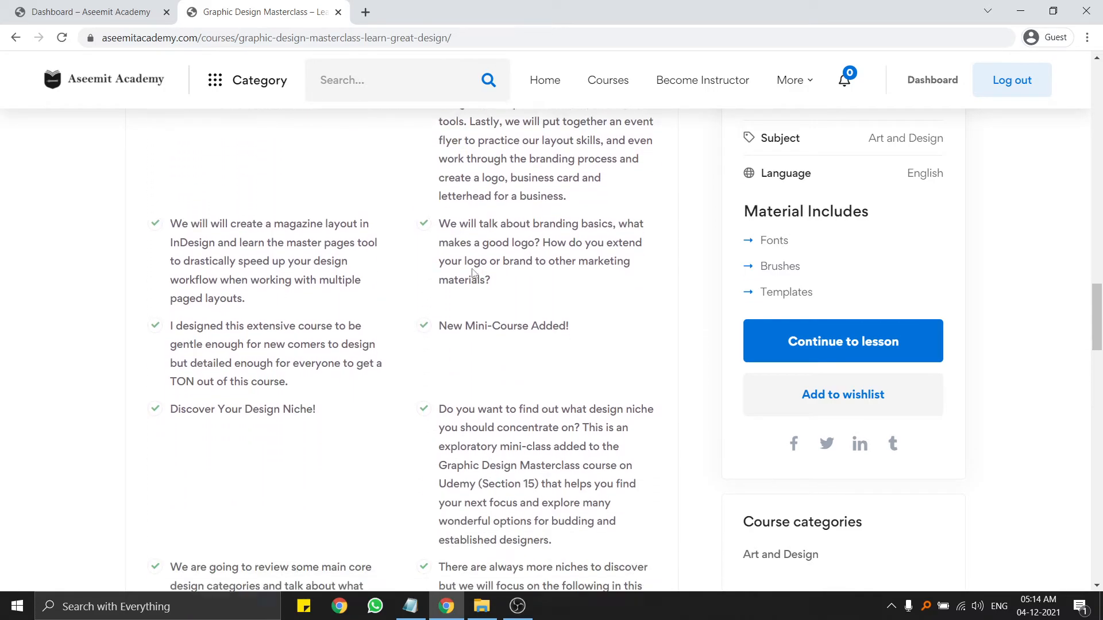
{"action": "scroll", "coordinate": [481, 272], "scroll_direction": "down", "scroll_amount": 6}
Point out the Requirements and Target Audience lists on the course page.
{"action": "scroll", "coordinate": [483, 271], "scroll_direction": "up", "scroll_amount": 2}
{"action": "scroll", "coordinate": [482, 271], "scroll_direction": "down", "scroll_amount": 12}
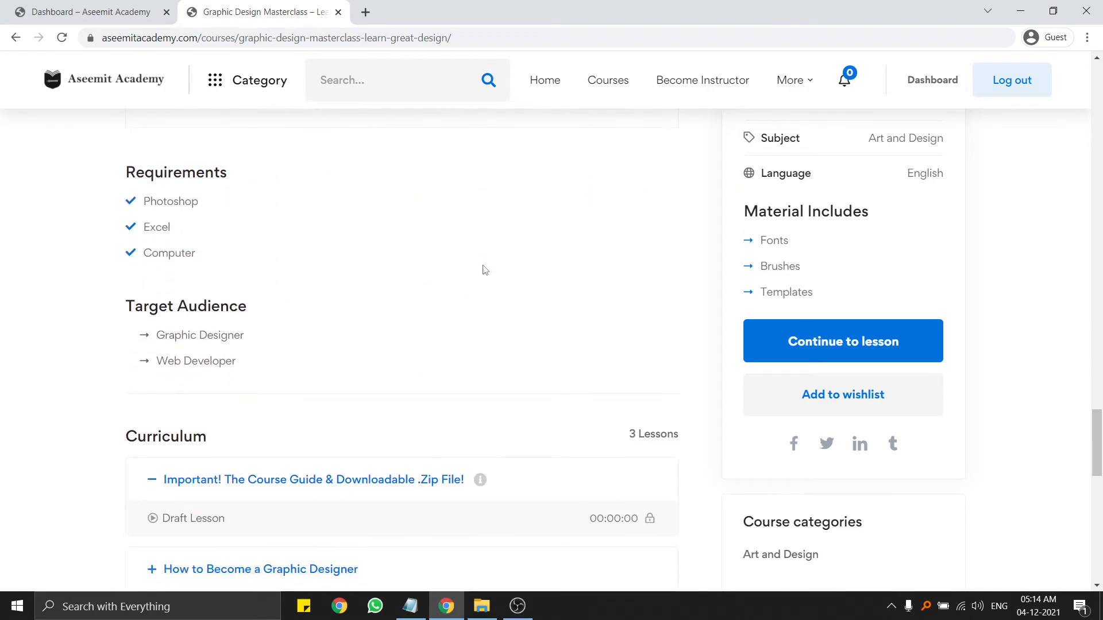
{"action": "left_click_drag", "start_coordinate": [96, 159], "coordinate": [230, 218]}
{"action": "left_click", "coordinate": [122, 286]}
{"action": "left_click_drag", "start_coordinate": [110, 286], "coordinate": [276, 345]}
{"action": "left_click", "coordinate": [318, 354]}
Expand the course guide, How to Become a Graphic Designer and Graphic Design Theory curriculum sections.
{"action": "scroll", "coordinate": [305, 339], "scroll_direction": "down", "scroll_amount": 3}
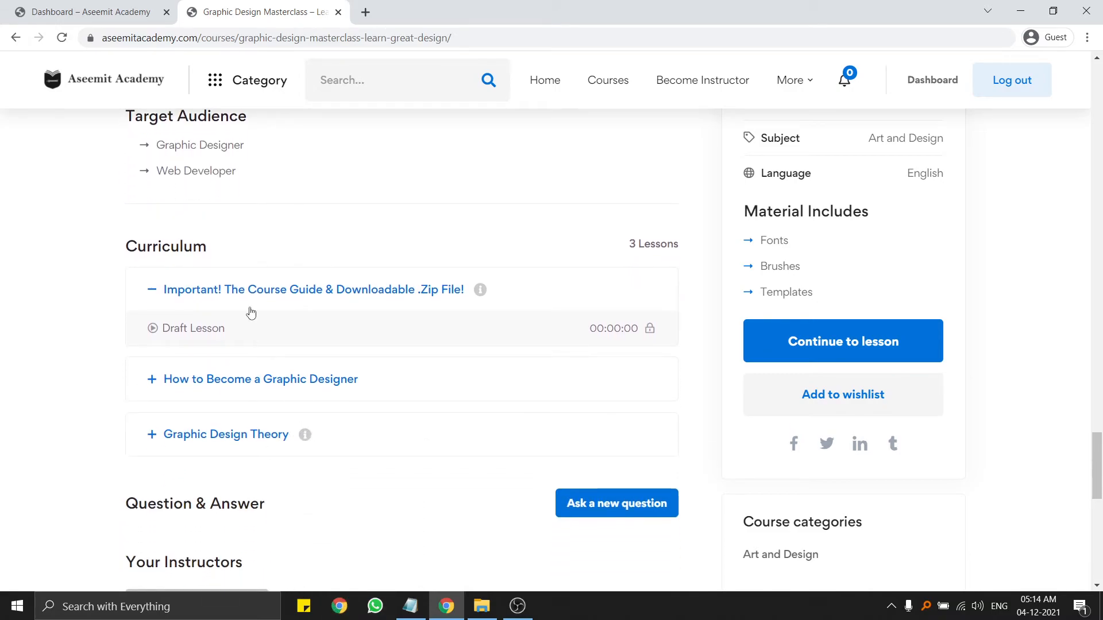
{"action": "left_click", "coordinate": [242, 290]}
{"action": "scroll", "coordinate": [256, 320], "scroll_direction": "down", "scroll_amount": 1}
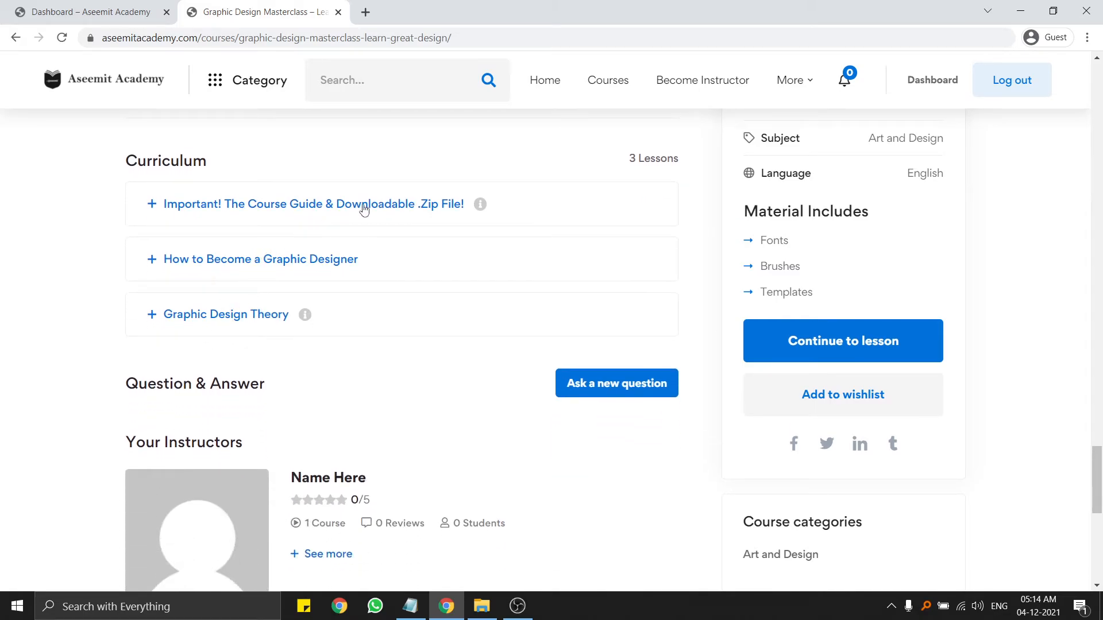
{"action": "left_click_drag", "start_coordinate": [647, 154], "coordinate": [725, 166]}
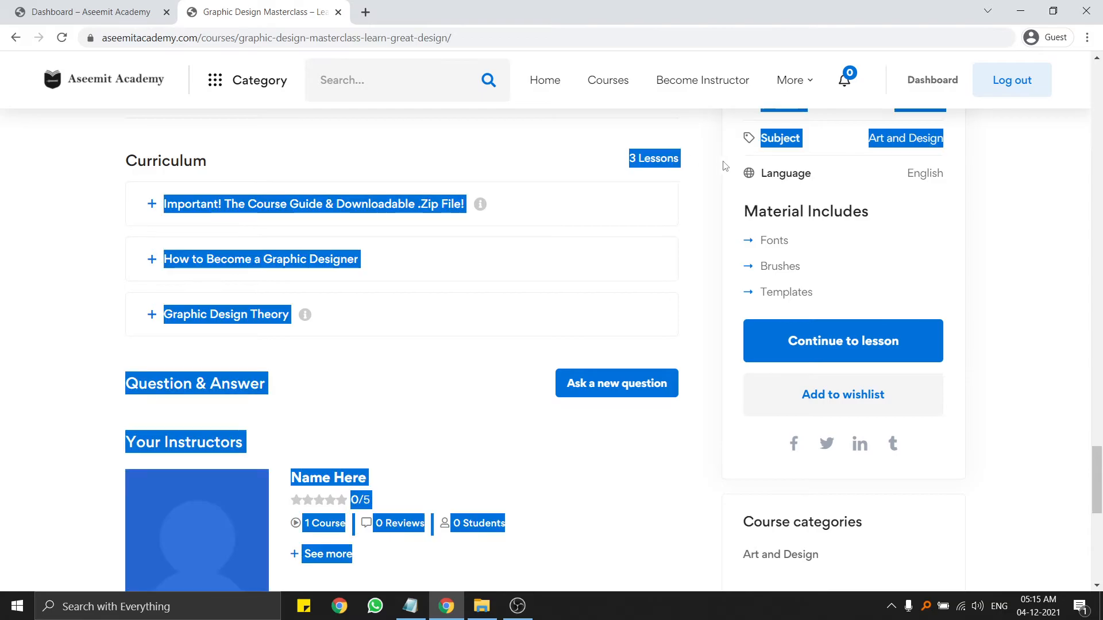
{"action": "left_click", "coordinate": [696, 166]}
{"action": "left_click", "coordinate": [229, 201]}
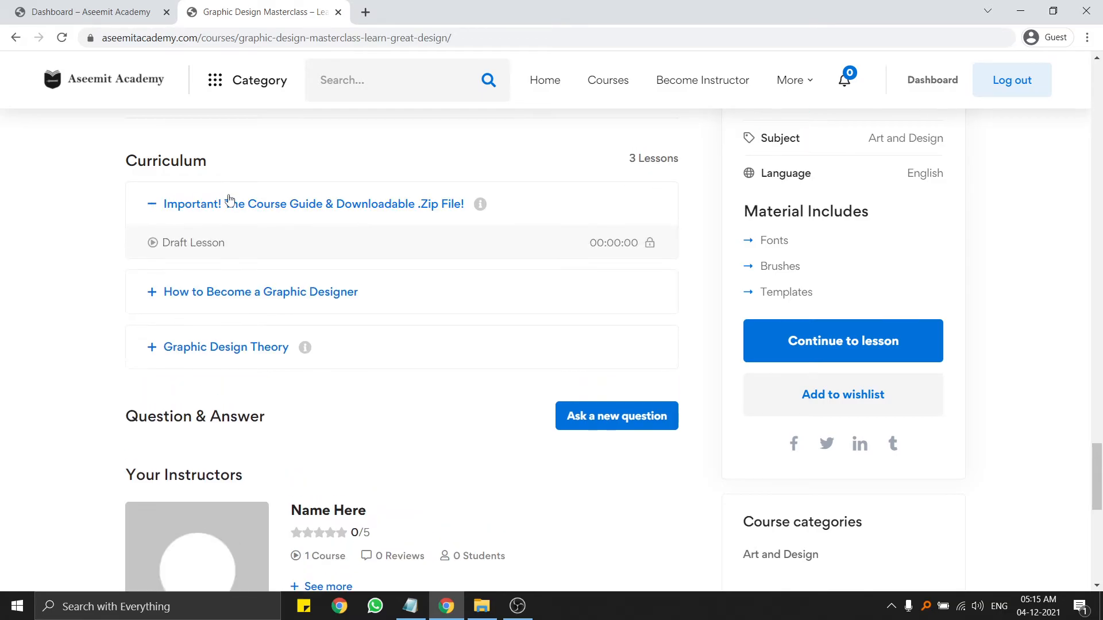
{"action": "left_click", "coordinate": [209, 301]}
{"action": "scroll", "coordinate": [214, 295], "scroll_direction": "down", "scroll_amount": 2}
{"action": "scroll", "coordinate": [274, 223], "scroll_direction": "down", "scroll_amount": 2}
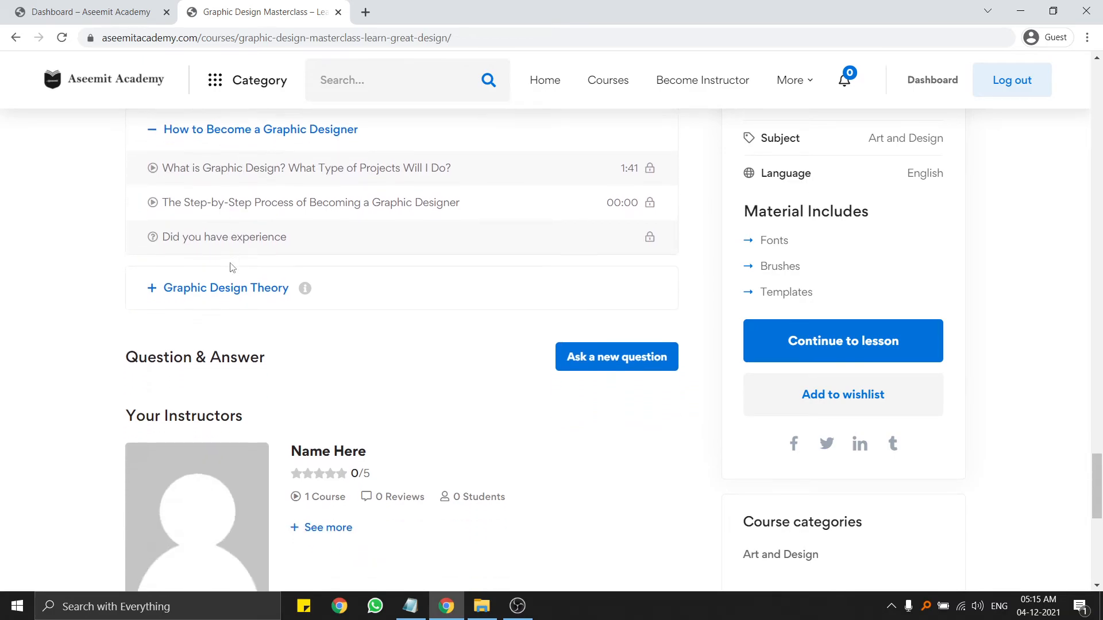
{"action": "scroll", "coordinate": [258, 236], "scroll_direction": "down", "scroll_amount": 2}
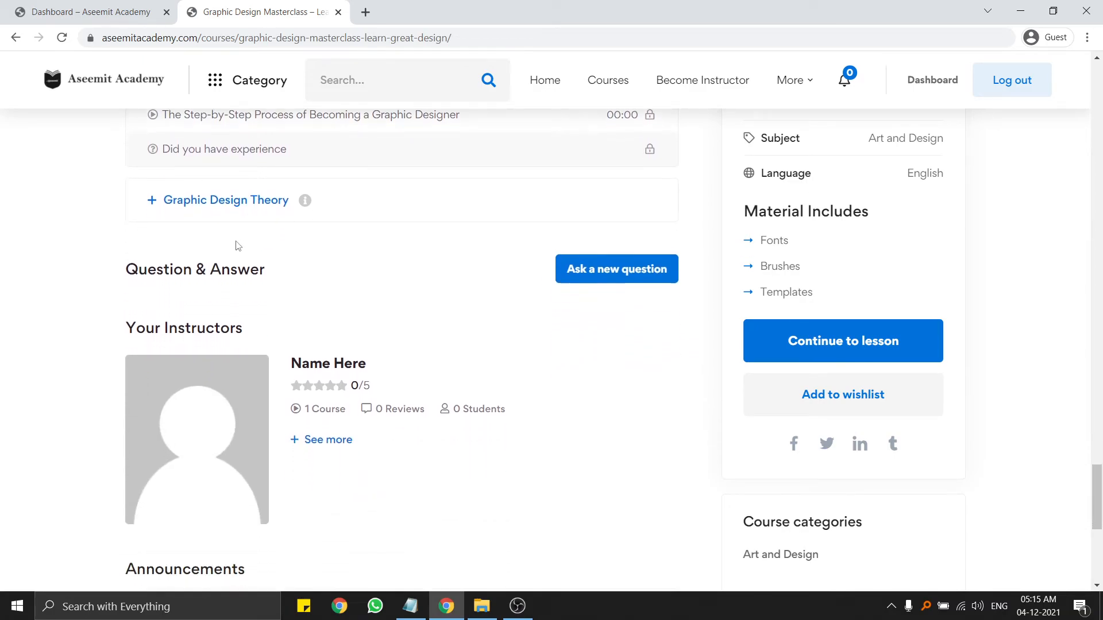
{"action": "left_click", "coordinate": [225, 200]}
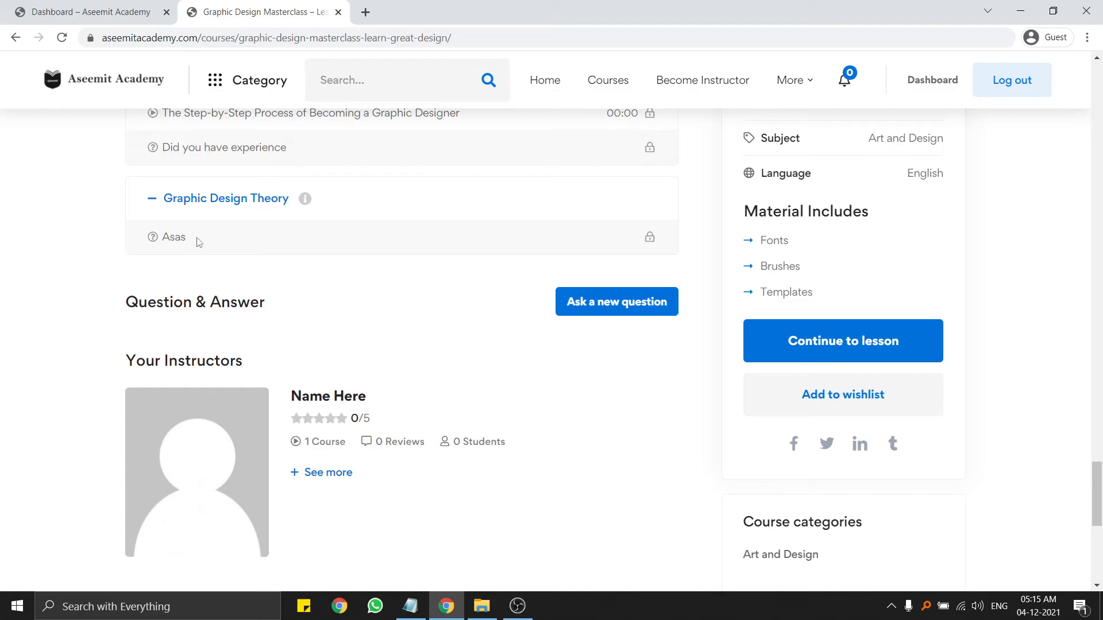
Review the instructor details, then open and cancel the Ask a new question form.
{"action": "scroll", "coordinate": [219, 243], "scroll_direction": "up", "scroll_amount": 6}
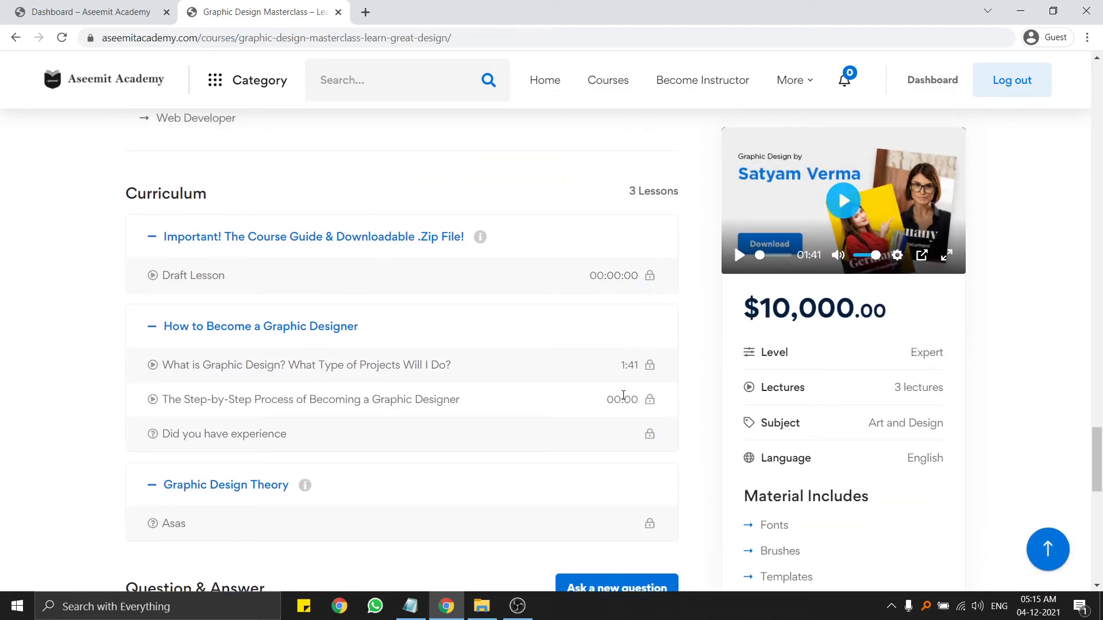
{"action": "scroll", "coordinate": [409, 344], "scroll_direction": "down", "scroll_amount": 6}
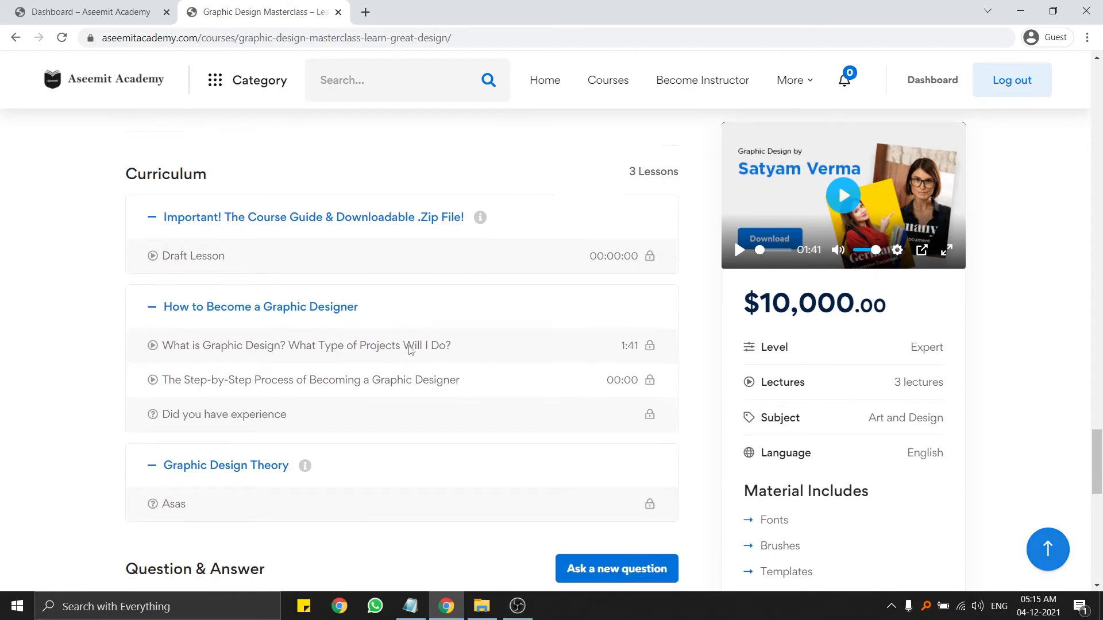
{"action": "left_click_drag", "start_coordinate": [270, 305], "coordinate": [561, 504]}
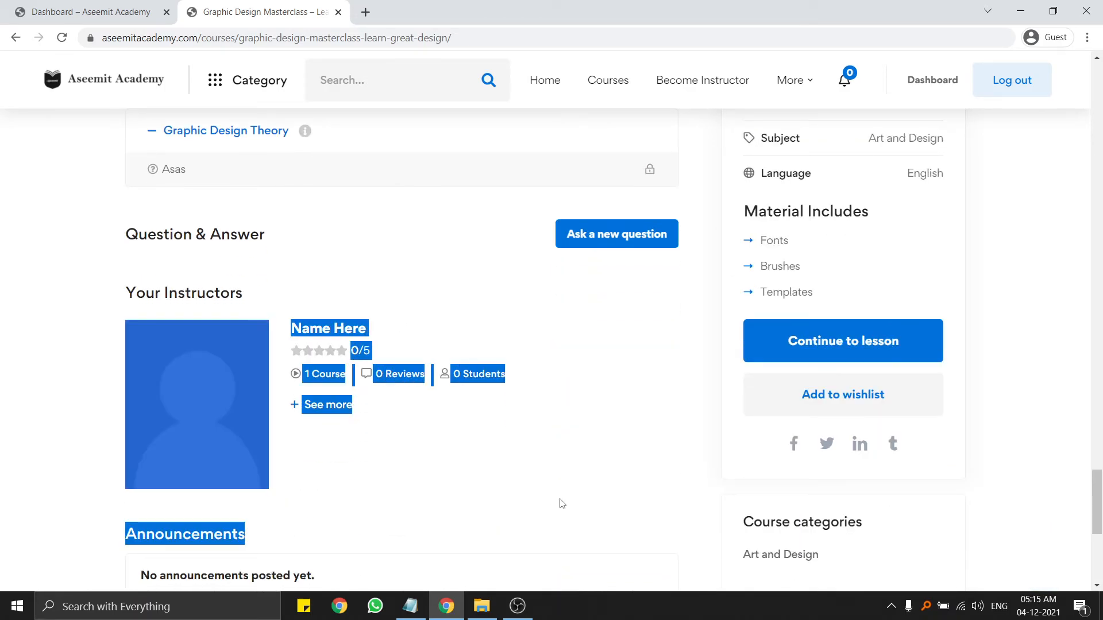
{"action": "left_click", "coordinate": [596, 494]}
{"action": "scroll", "coordinate": [552, 259], "scroll_direction": "down", "scroll_amount": 2}
{"action": "left_click", "coordinate": [628, 150]}
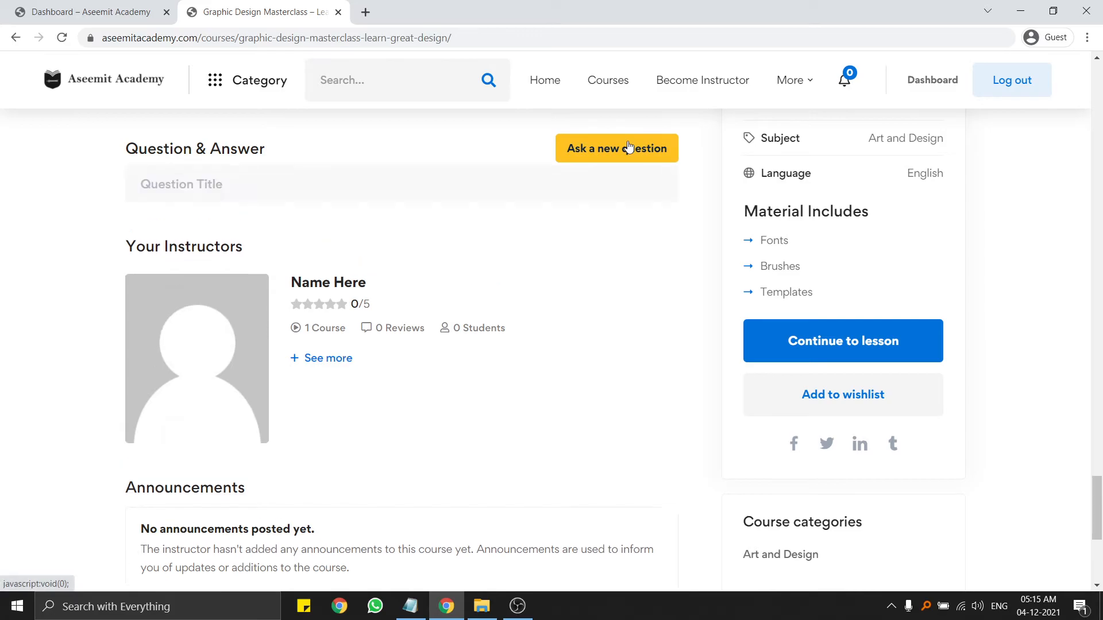
{"action": "left_click", "coordinate": [176, 377]}
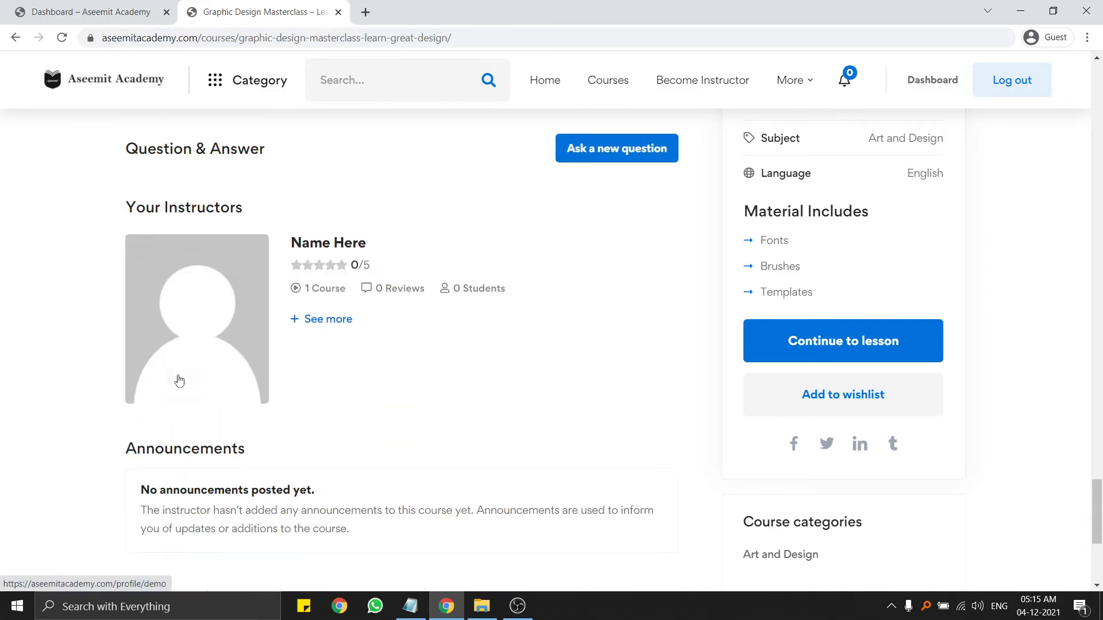
Review the announcement text and open the Write a review form.
{"action": "scroll", "coordinate": [190, 386], "scroll_direction": "down", "scroll_amount": 5}
{"action": "scroll", "coordinate": [210, 339], "scroll_direction": "up", "scroll_amount": 2}
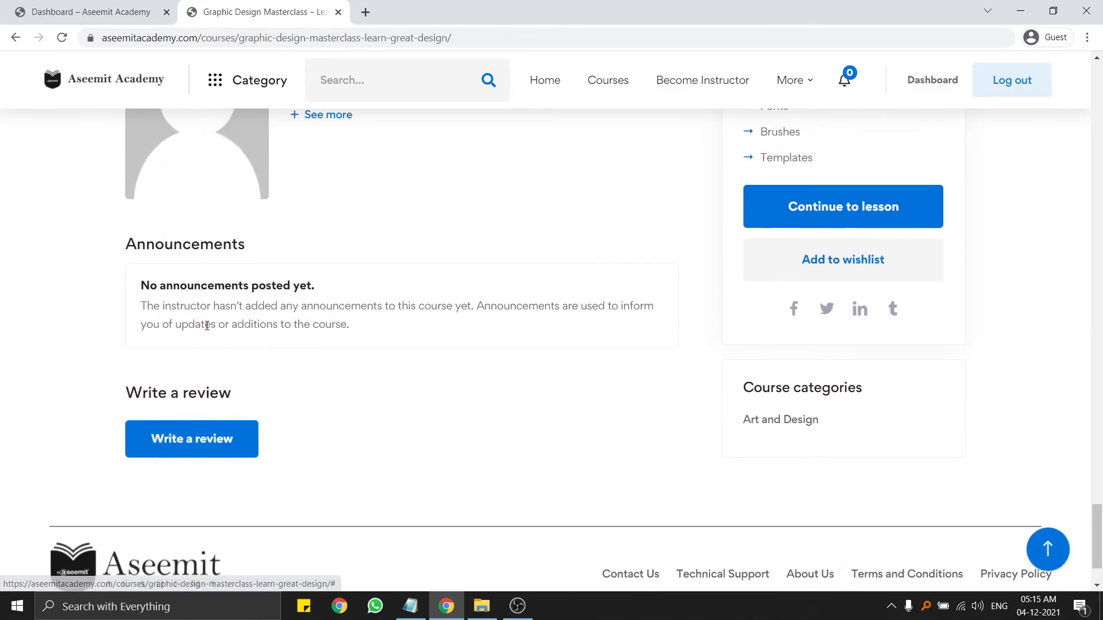
{"action": "left_click_drag", "start_coordinate": [140, 282], "coordinate": [356, 333]}
{"action": "left_click", "coordinate": [397, 335]}
{"action": "left_click_drag", "start_coordinate": [123, 276], "coordinate": [438, 323]}
{"action": "left_click", "coordinate": [438, 323]}
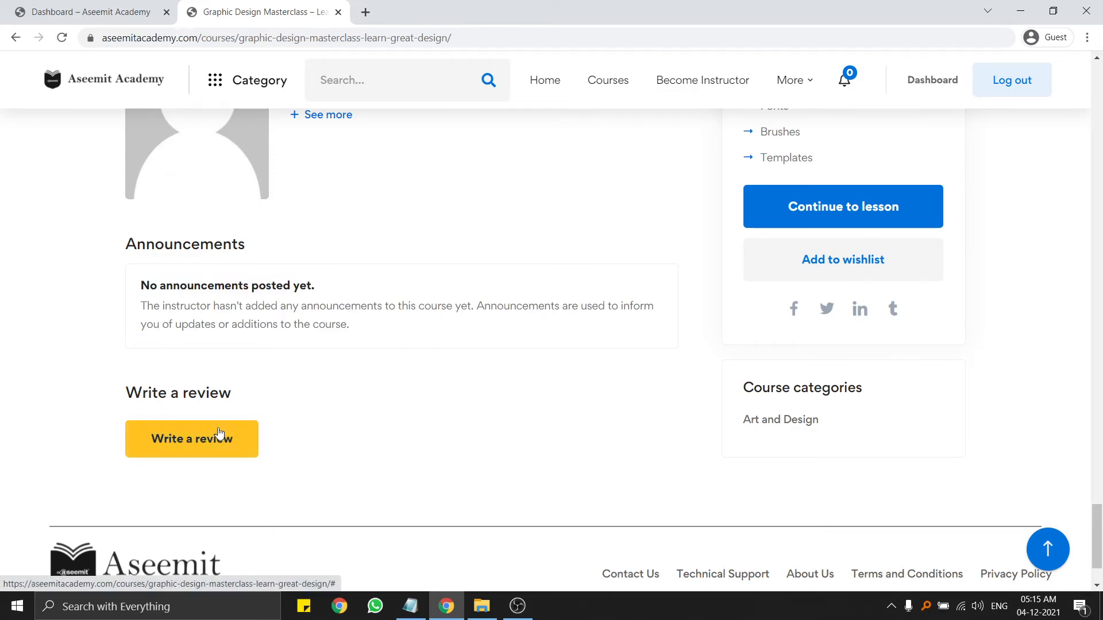
{"action": "left_click", "coordinate": [217, 432]}
Skip the sidebar intro video ahead, pause it, and highlight the Material Includes list.
{"action": "scroll", "coordinate": [646, 337], "scroll_direction": "up", "scroll_amount": 10}
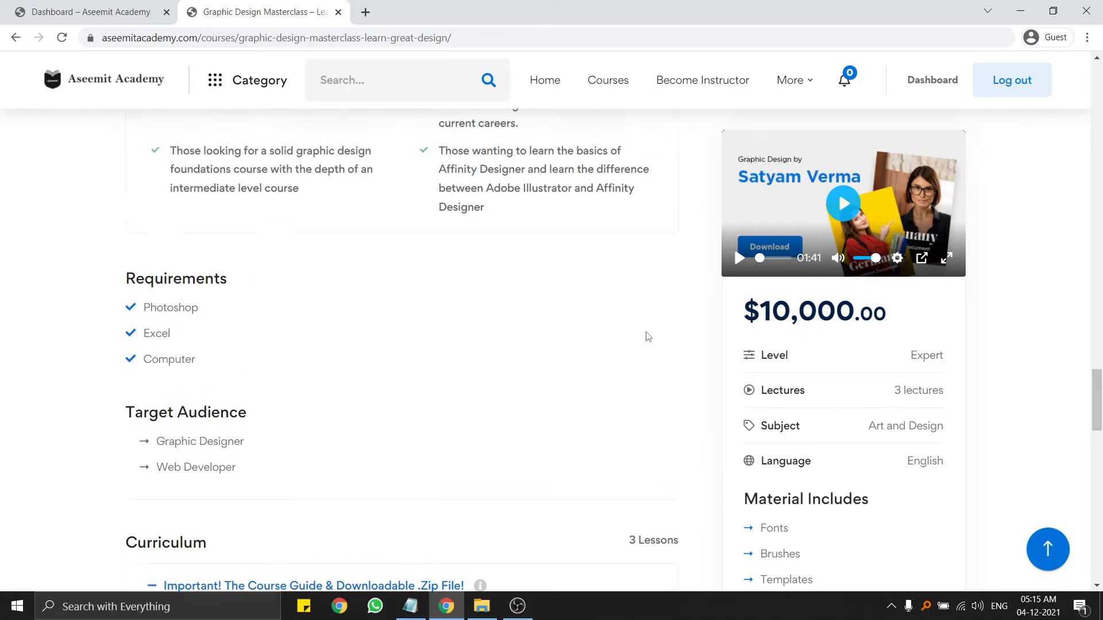
{"action": "scroll", "coordinate": [646, 338], "scroll_direction": "down", "scroll_amount": 18}
{"action": "scroll", "coordinate": [758, 355], "scroll_direction": "up", "scroll_amount": 12}
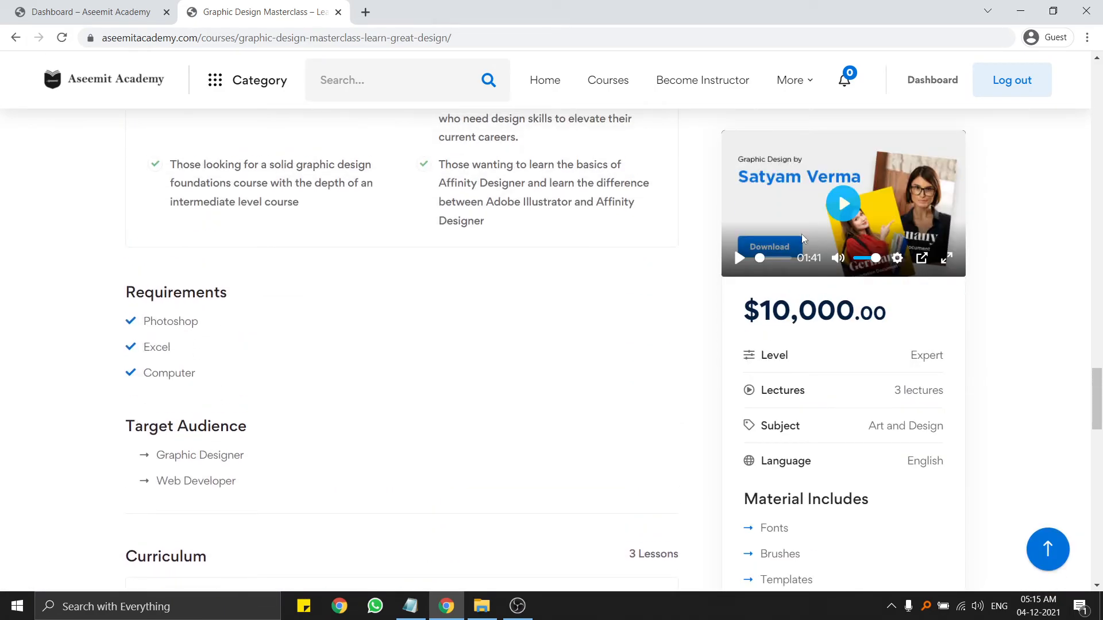
{"action": "scroll", "coordinate": [365, 304], "scroll_direction": "up", "scroll_amount": 10}
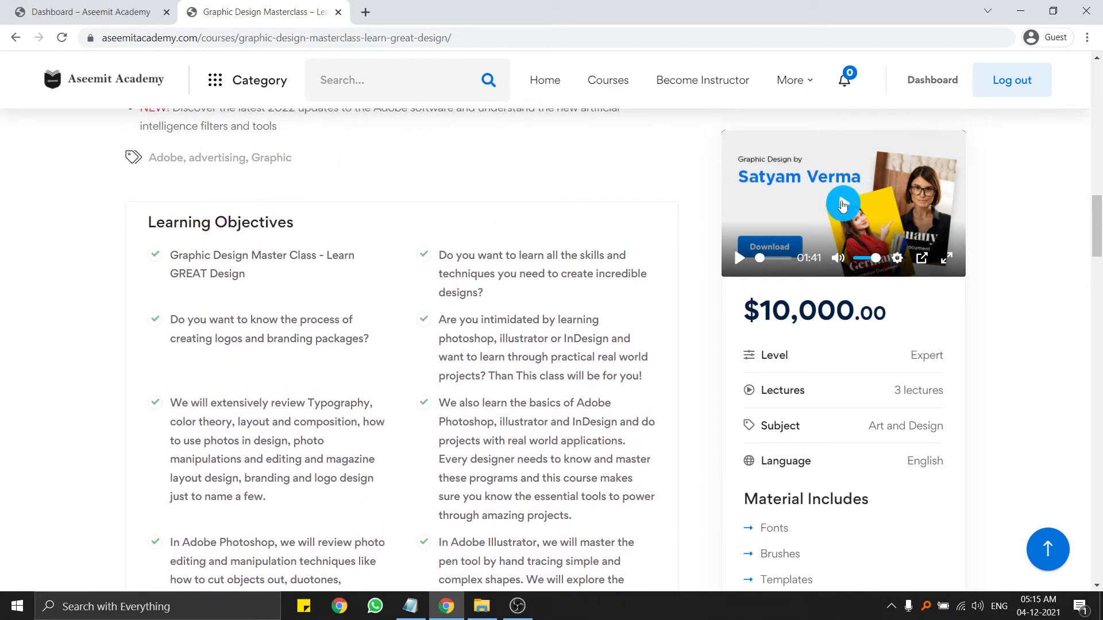
{"action": "scroll", "coordinate": [621, 296], "scroll_direction": "up", "scroll_amount": 10}
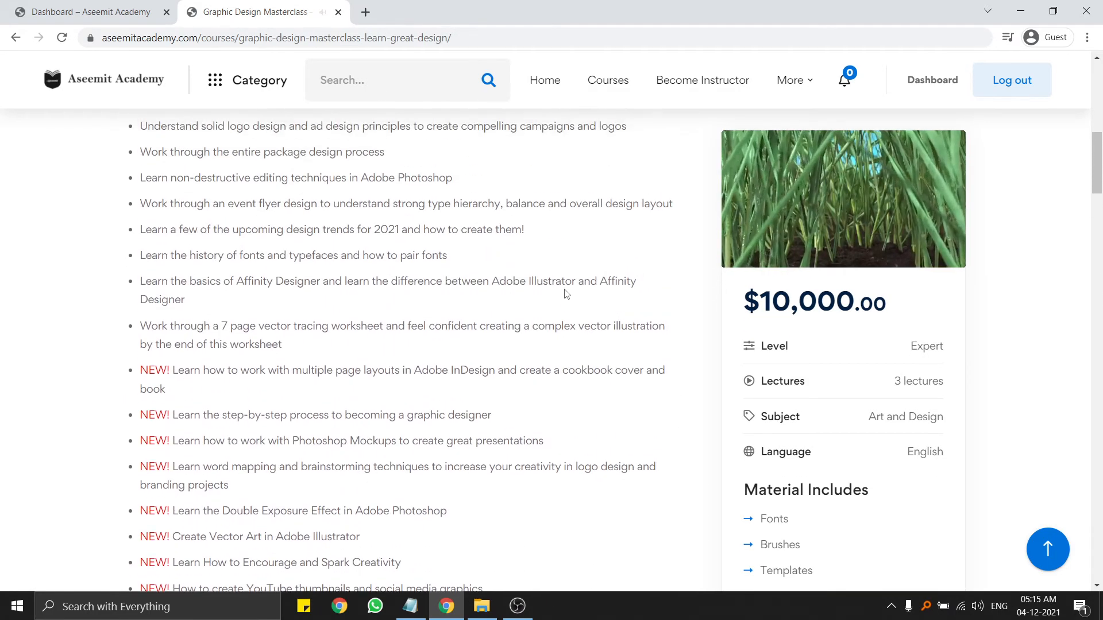
{"action": "mouse_move", "coordinate": [781, 222]}
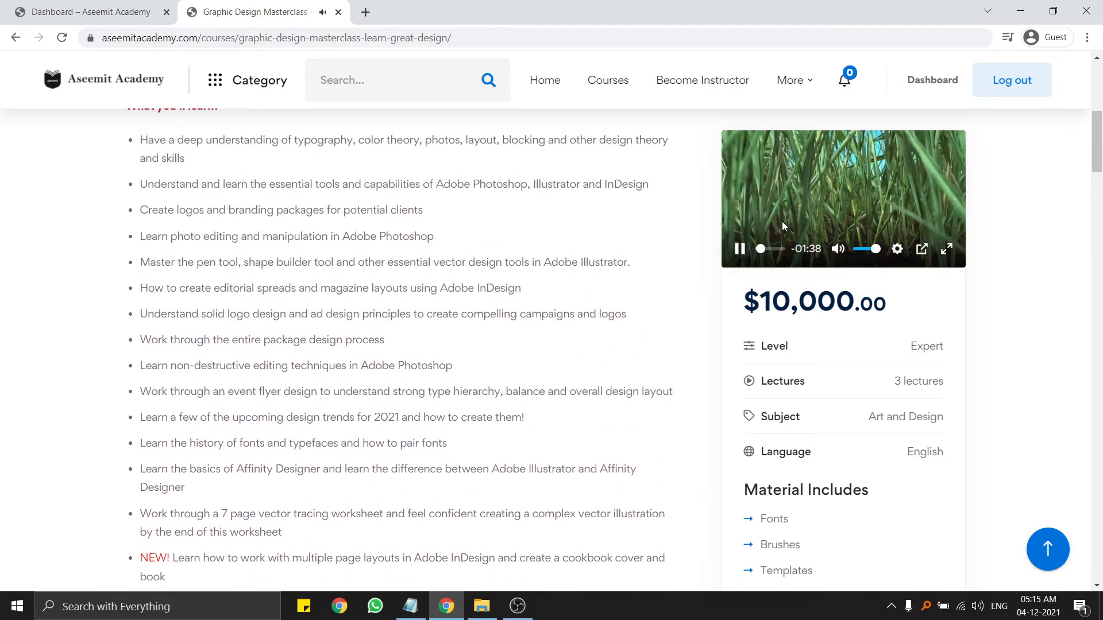
{"action": "left_click", "coordinate": [771, 250]}
{"action": "left_click", "coordinate": [741, 250]}
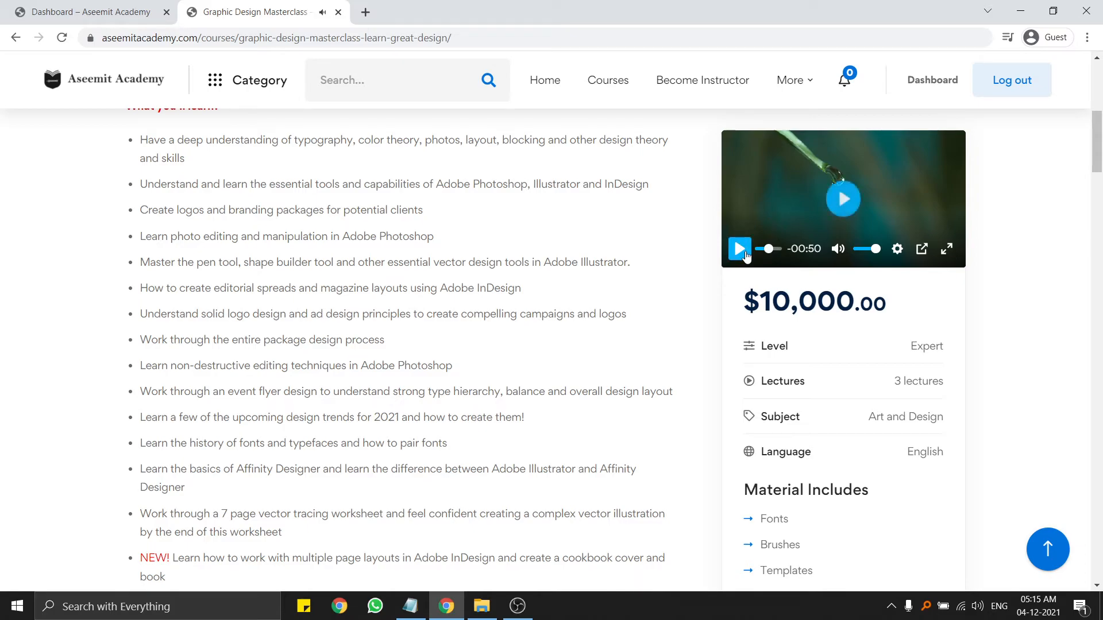
{"action": "scroll", "coordinate": [486, 256], "scroll_direction": "up", "scroll_amount": 7}
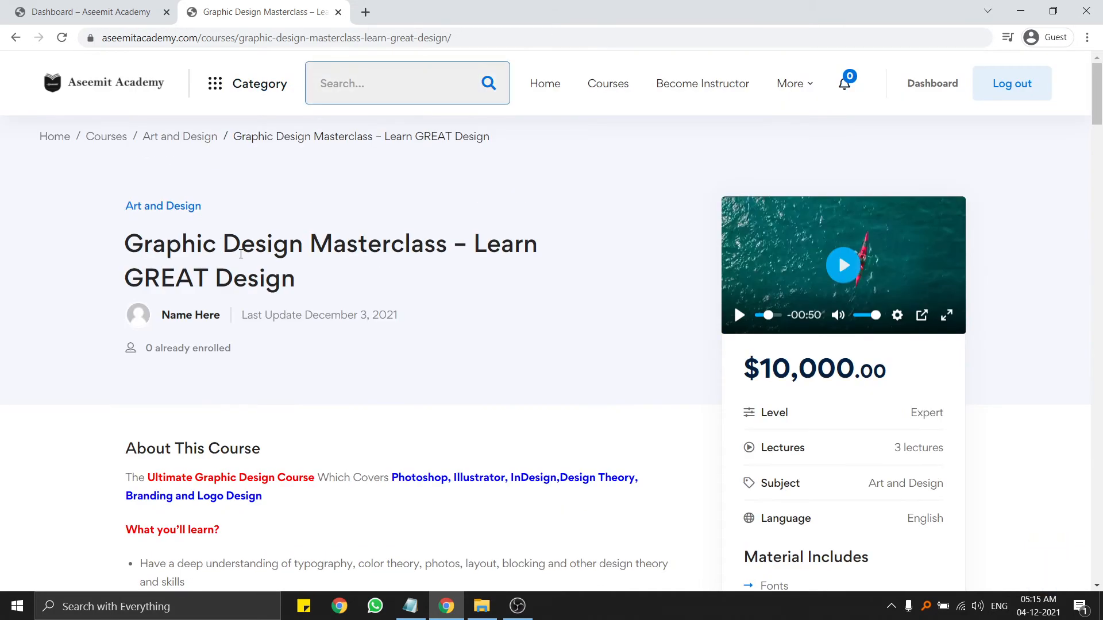
{"action": "scroll", "coordinate": [676, 288], "scroll_direction": "down", "scroll_amount": 6}
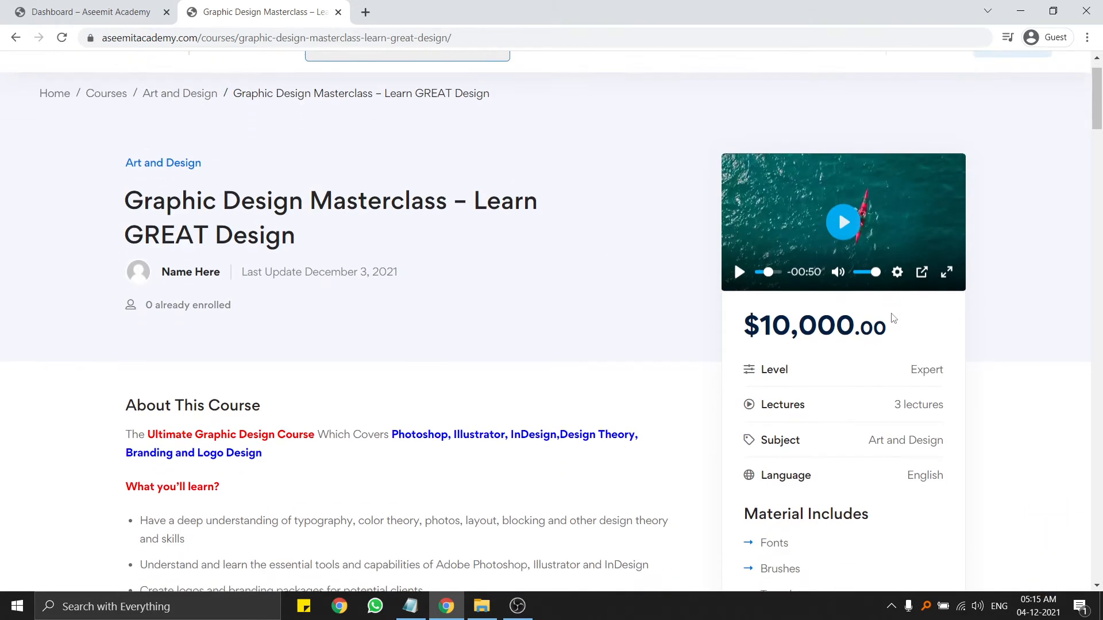
{"action": "left_click_drag", "start_coordinate": [776, 198], "coordinate": [816, 285]}
Continue to the course's Draft Lesson and play its lesson video.
{"action": "left_click", "coordinate": [862, 329]}
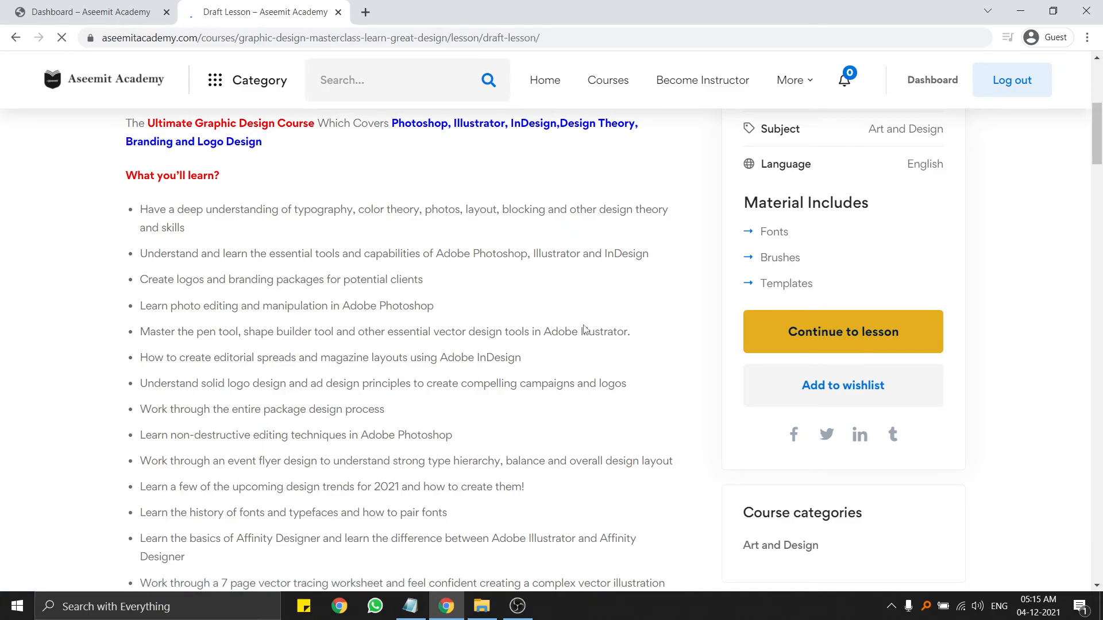
{"action": "scroll", "coordinate": [619, 331], "scroll_direction": "down", "scroll_amount": 10}
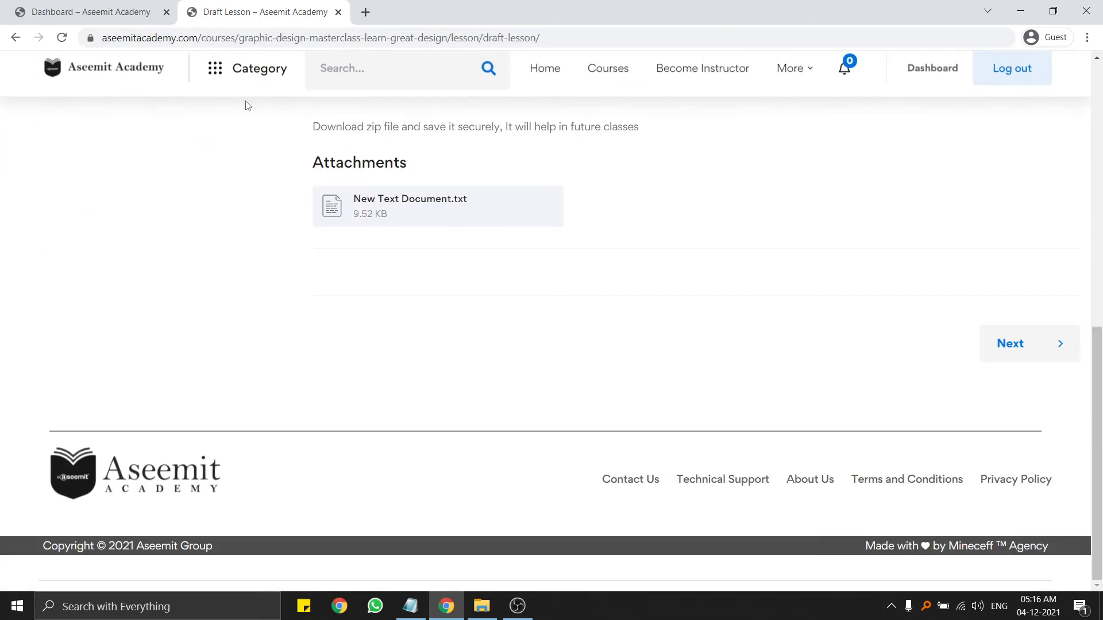
{"action": "scroll", "coordinate": [578, 291], "scroll_direction": "up", "scroll_amount": 12}
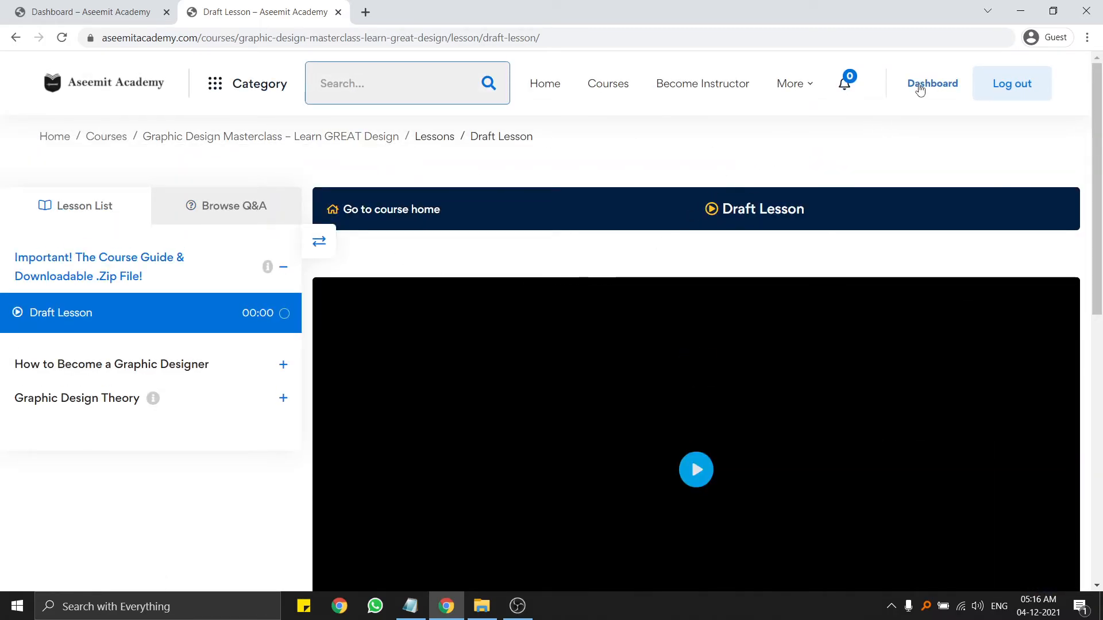
{"action": "scroll", "coordinate": [623, 278], "scroll_direction": "down", "scroll_amount": 10}
{"action": "scroll", "coordinate": [672, 288], "scroll_direction": "up", "scroll_amount": 10}
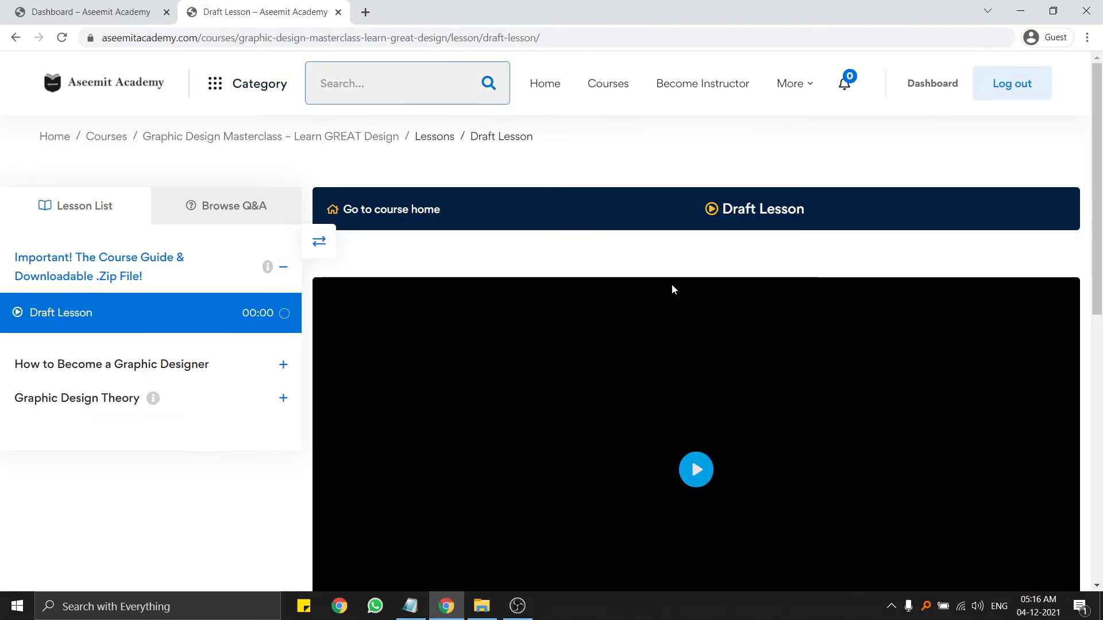
{"action": "left_click", "coordinate": [707, 473]}
View the New Text Document.txt attachment, go back, and expand the How to Become a Graphic Designer lessons.
{"action": "scroll", "coordinate": [768, 406], "scroll_direction": "down", "scroll_amount": 5}
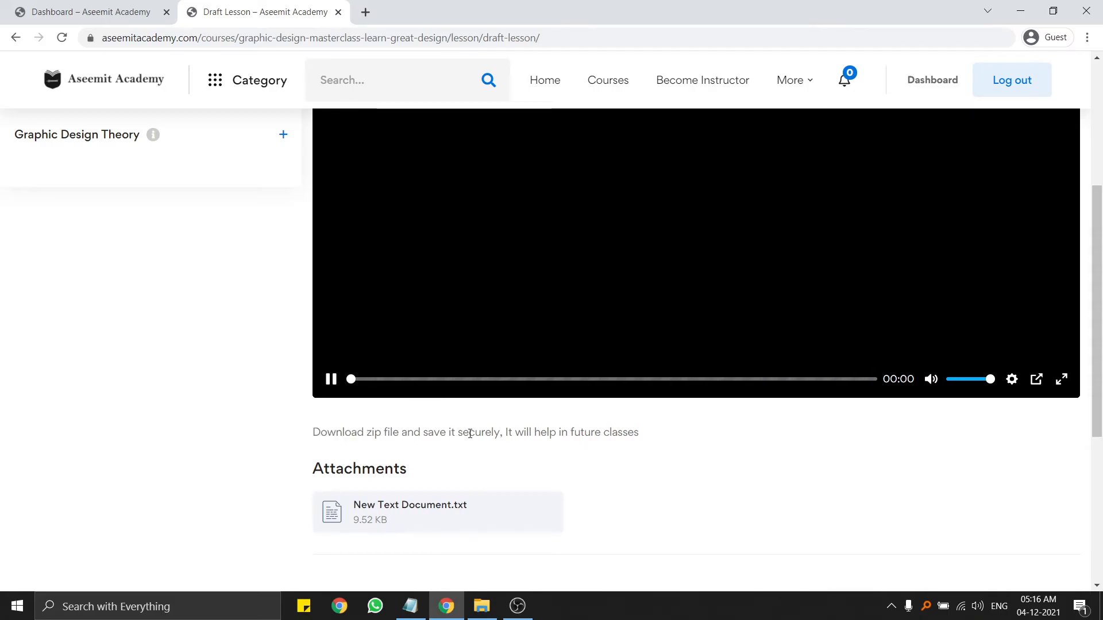
{"action": "scroll", "coordinate": [513, 317], "scroll_direction": "up", "scroll_amount": 5}
{"action": "scroll", "coordinate": [513, 319], "scroll_direction": "down", "scroll_amount": 9}
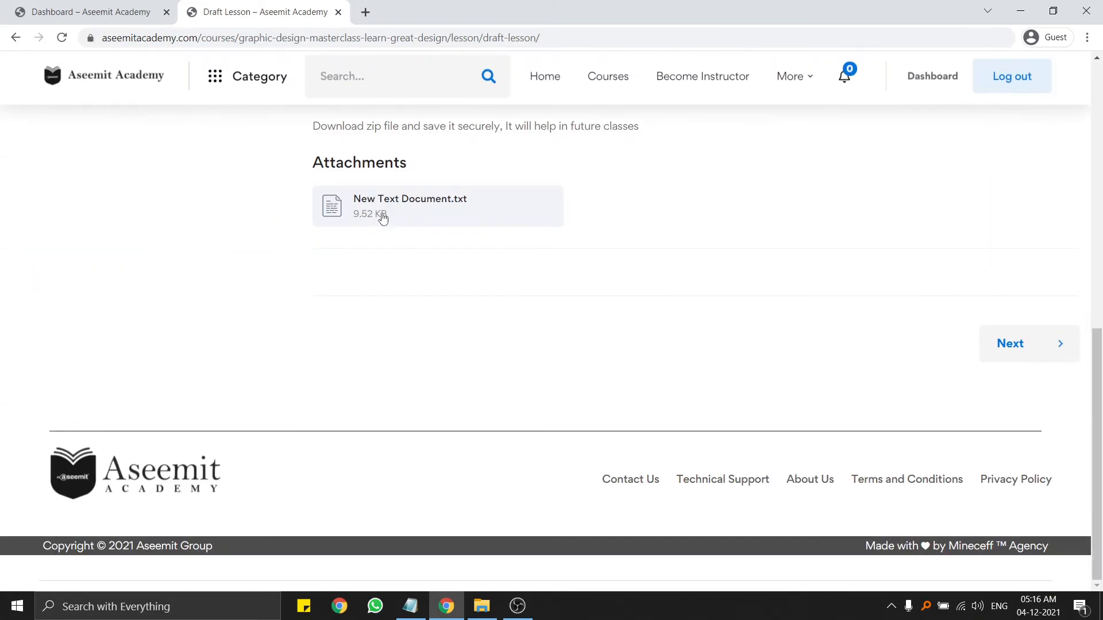
{"action": "scroll", "coordinate": [396, 205], "scroll_direction": "up", "scroll_amount": 3}
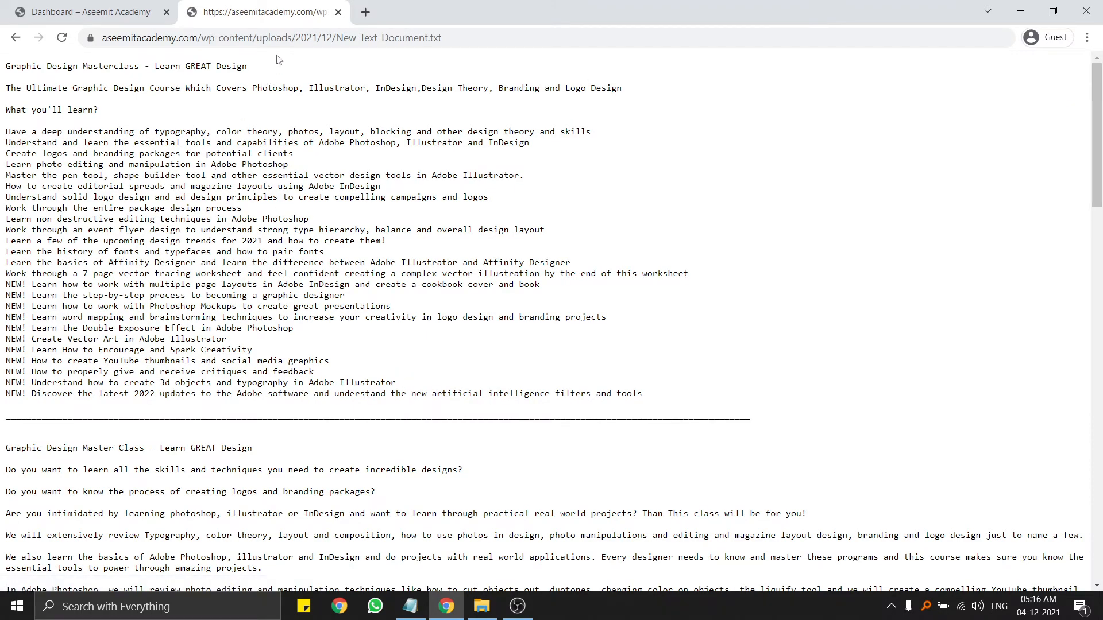
{"action": "left_click", "coordinate": [15, 38]}
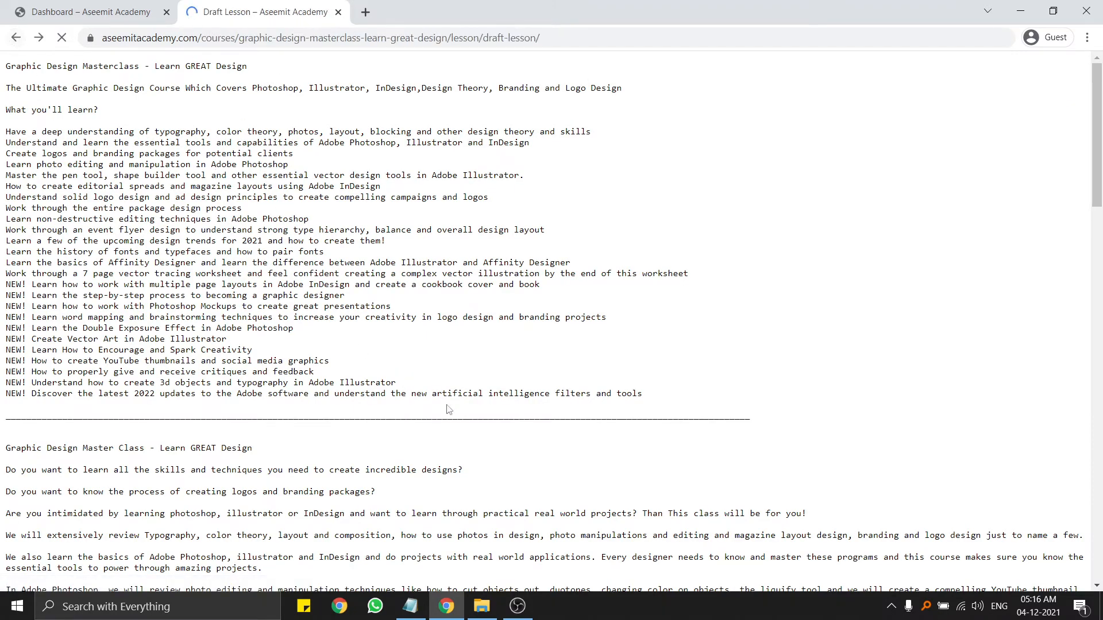
{"action": "scroll", "coordinate": [494, 366], "scroll_direction": "down", "scroll_amount": 7}
{"action": "scroll", "coordinate": [478, 368], "scroll_direction": "up", "scroll_amount": 7}
{"action": "left_click", "coordinate": [73, 371]}
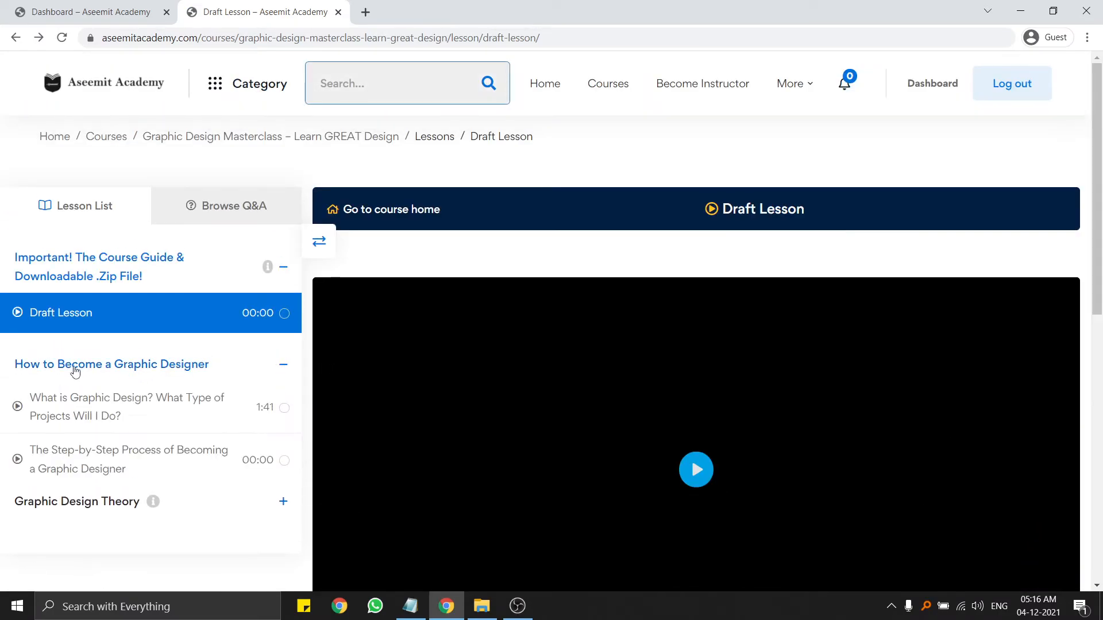
Open the What is Graphic Design? lesson, play its video, skip ahead twice, and pause.
{"action": "left_click", "coordinate": [71, 405]}
{"action": "scroll", "coordinate": [197, 377], "scroll_direction": "down", "scroll_amount": 2}
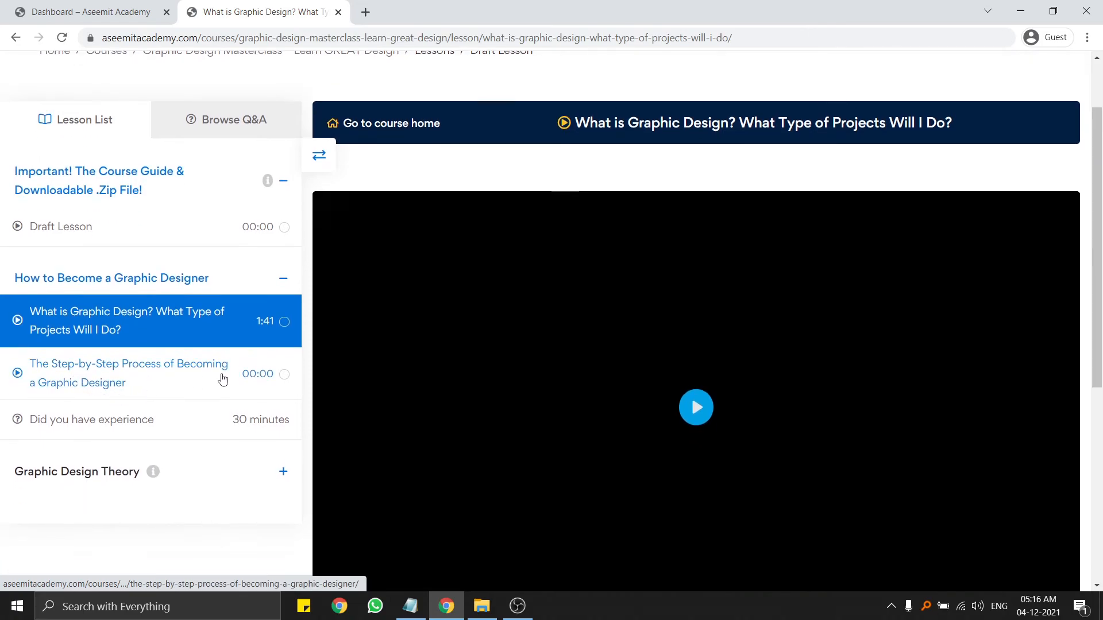
{"action": "scroll", "coordinate": [649, 399], "scroll_direction": "down", "scroll_amount": 2}
{"action": "left_click", "coordinate": [547, 374]}
{"action": "scroll", "coordinate": [534, 377], "scroll_direction": "down", "scroll_amount": 2}
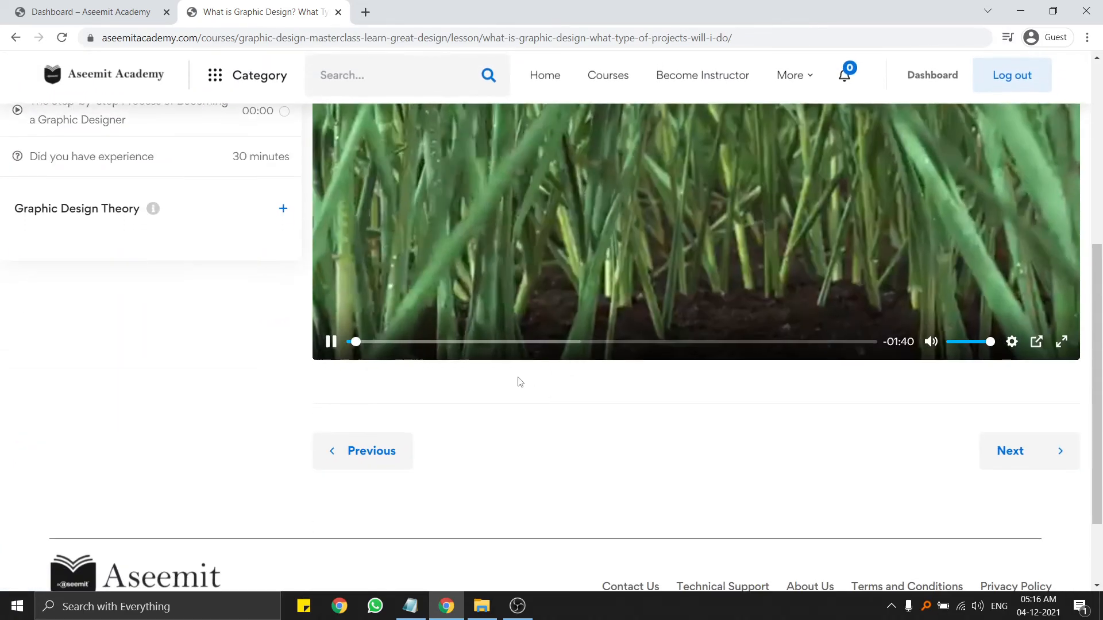
{"action": "scroll", "coordinate": [598, 374], "scroll_direction": "up", "scroll_amount": 3}
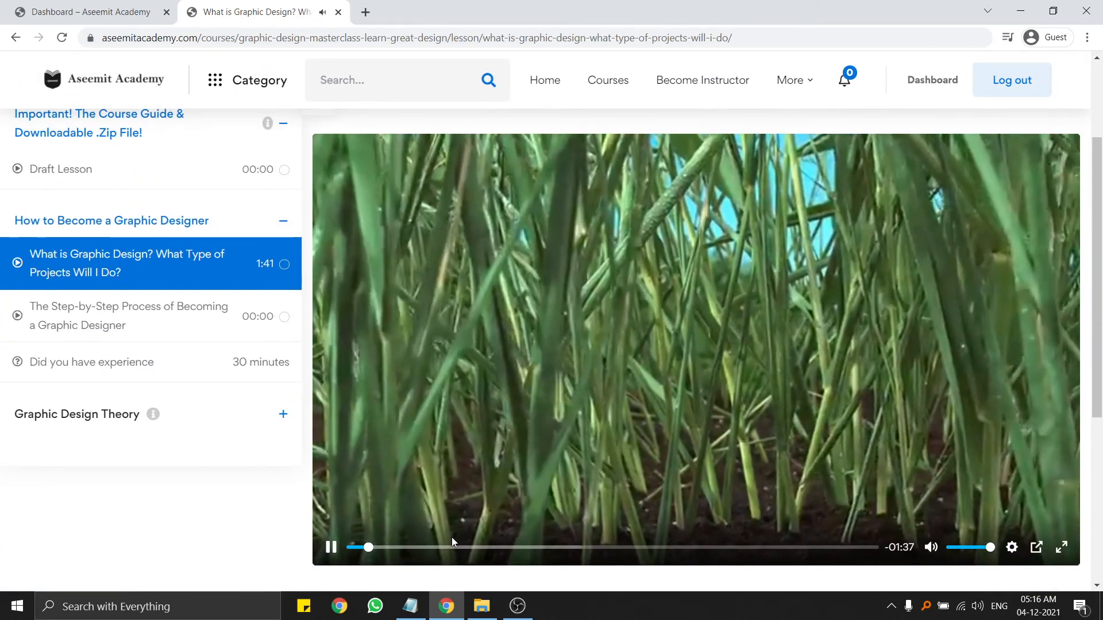
{"action": "left_click", "coordinate": [443, 549]}
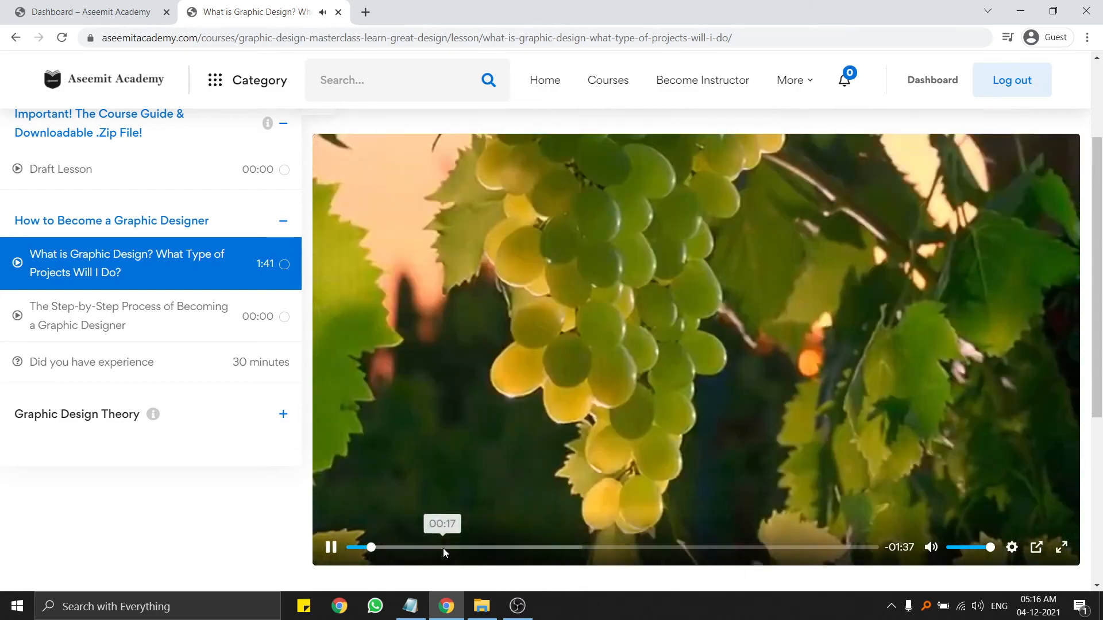
{"action": "left_click", "coordinate": [546, 549]}
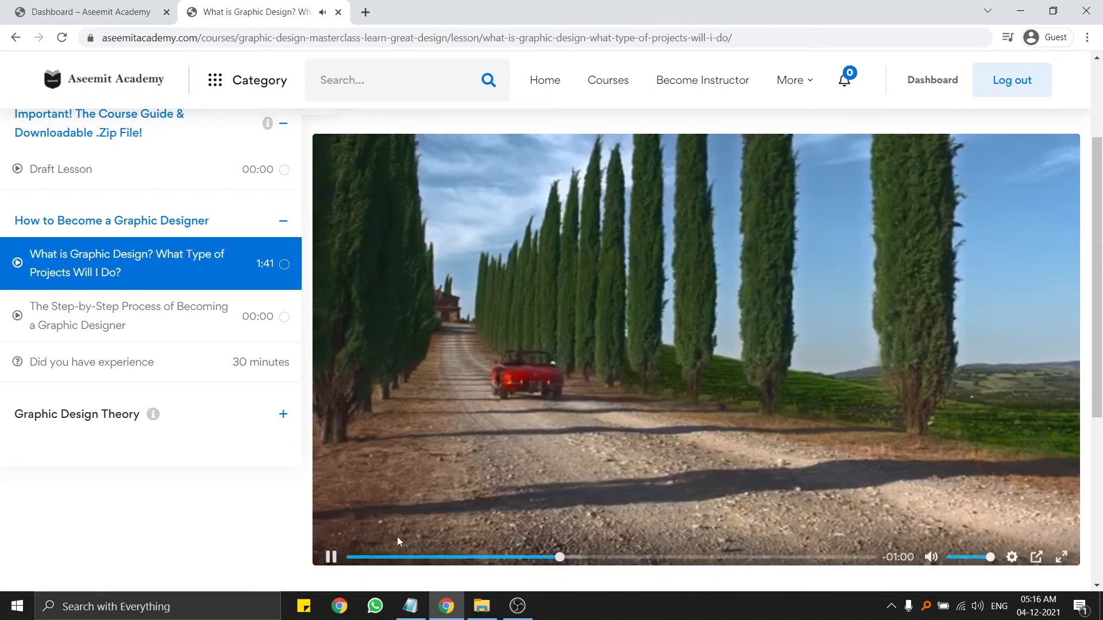
{"action": "left_click", "coordinate": [331, 547]}
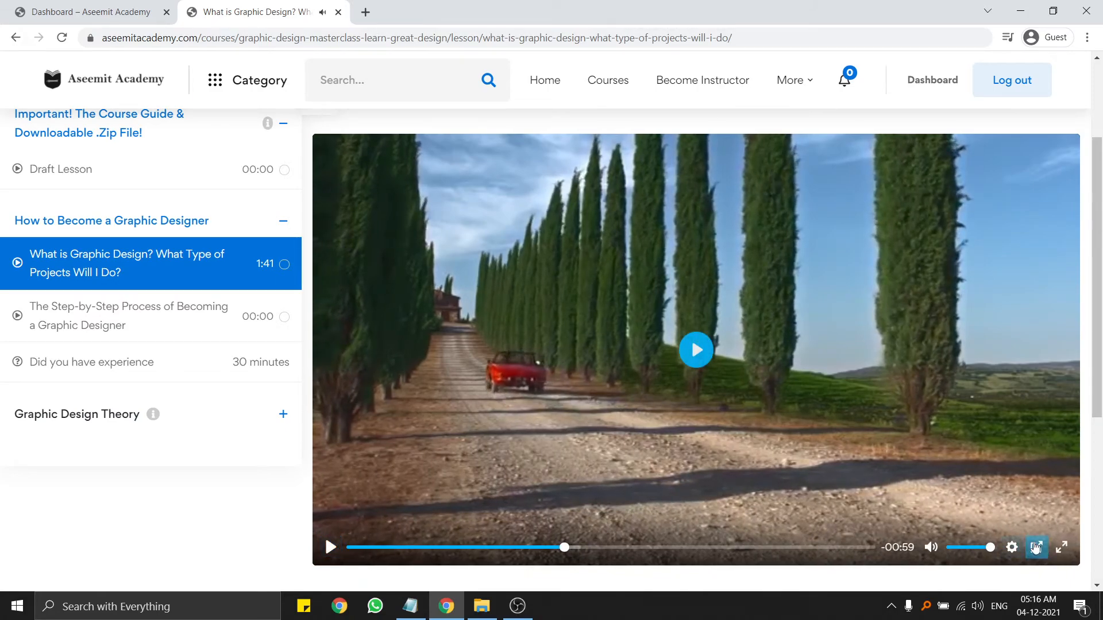
Try the lesson video in full screen, then in picture-in-picture, and close the PiP window.
{"action": "left_click", "coordinate": [1063, 547]}
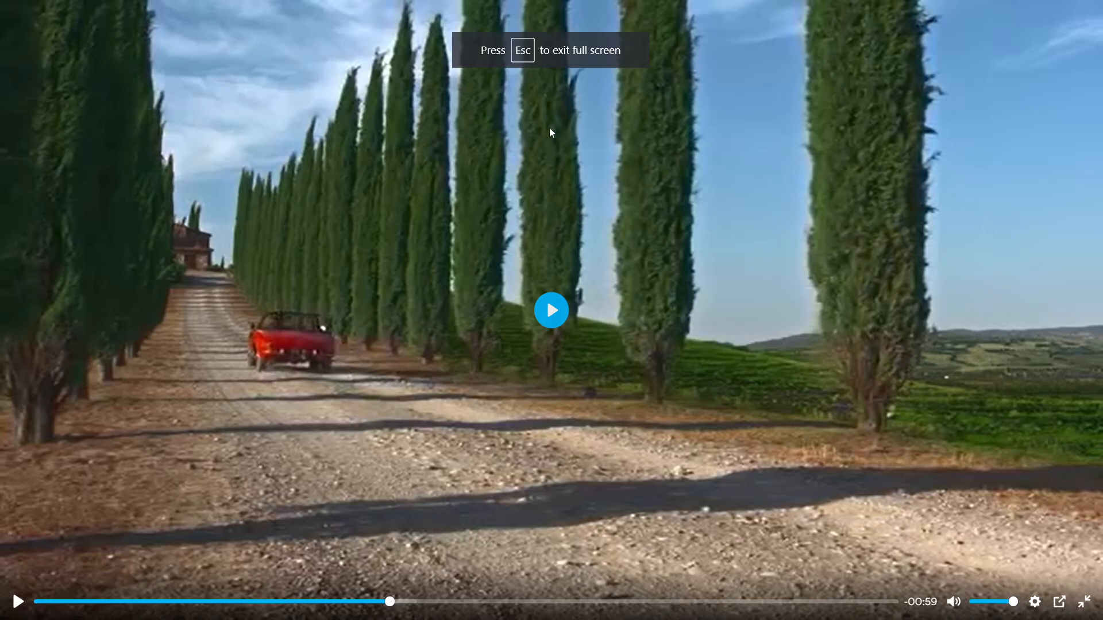
{"action": "key", "text": "Escape"}
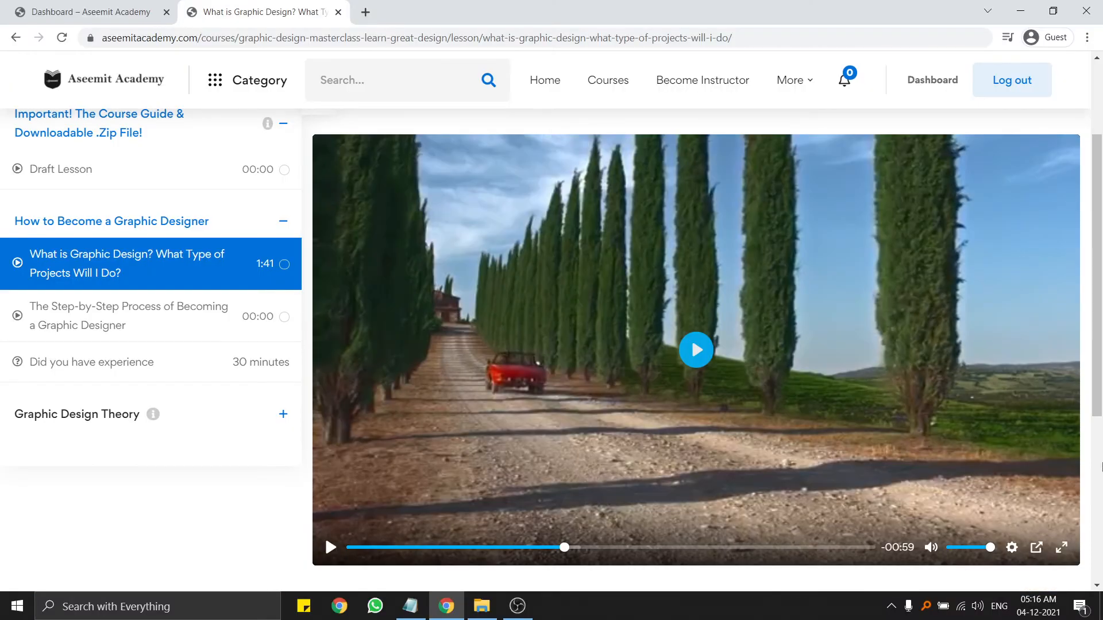
{"action": "left_click", "coordinate": [1035, 544]}
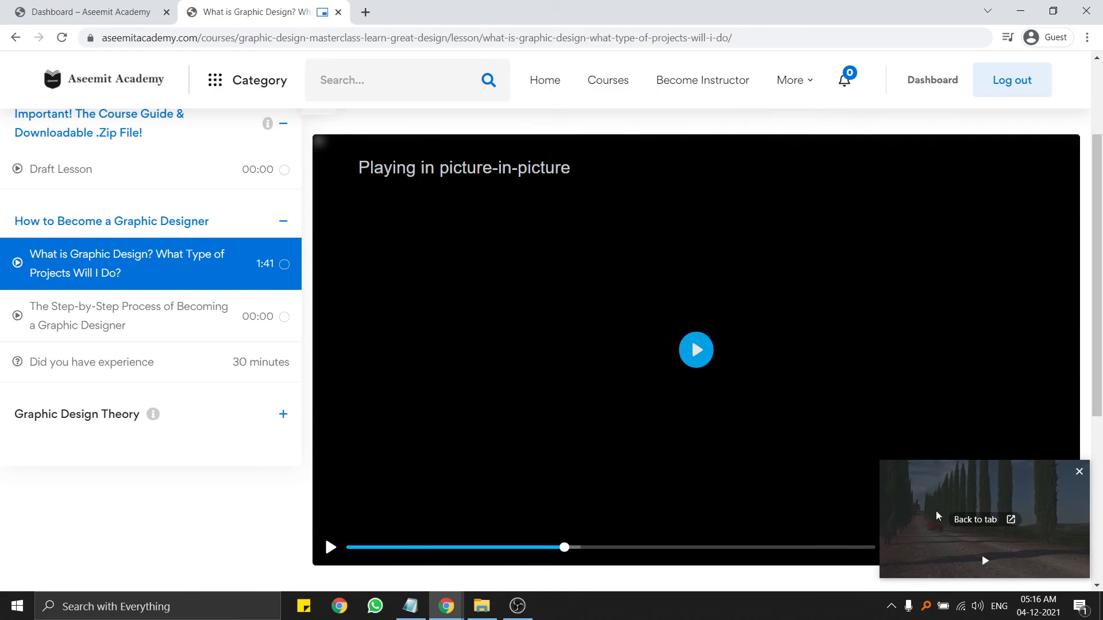
{"action": "scroll", "coordinate": [647, 439], "scroll_direction": "down", "scroll_amount": 5}
{"action": "scroll", "coordinate": [646, 440], "scroll_direction": "down", "scroll_amount": 1}
{"action": "mouse_move", "coordinate": [968, 509]}
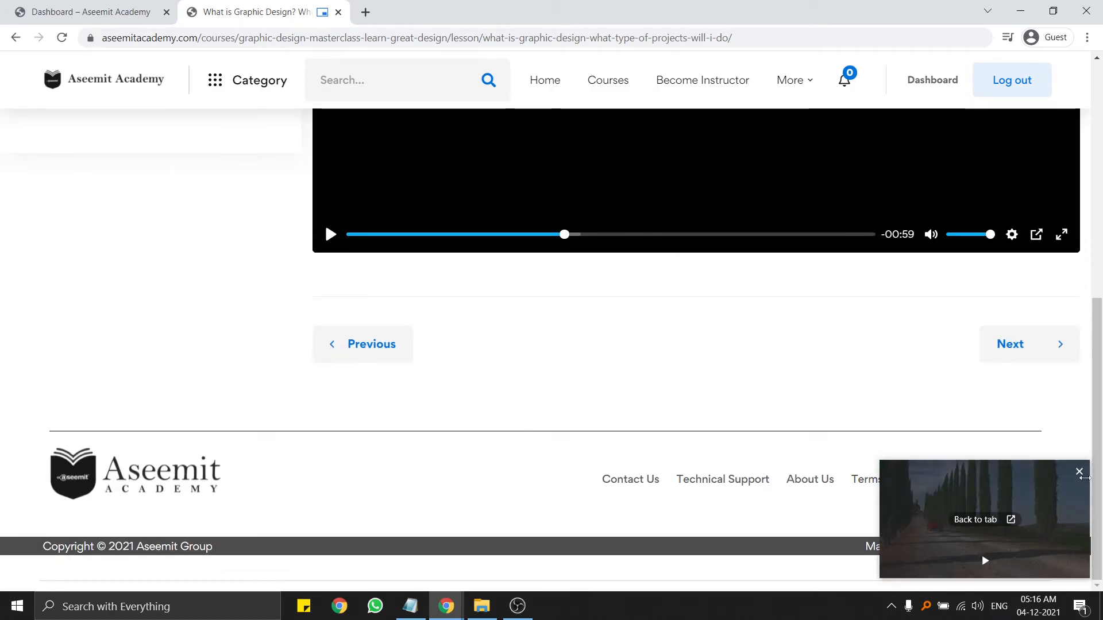
{"action": "left_click", "coordinate": [1079, 472]}
Move to the next lesson, then return to the instructor Dashboard.
{"action": "scroll", "coordinate": [664, 391], "scroll_direction": "up", "scroll_amount": 7}
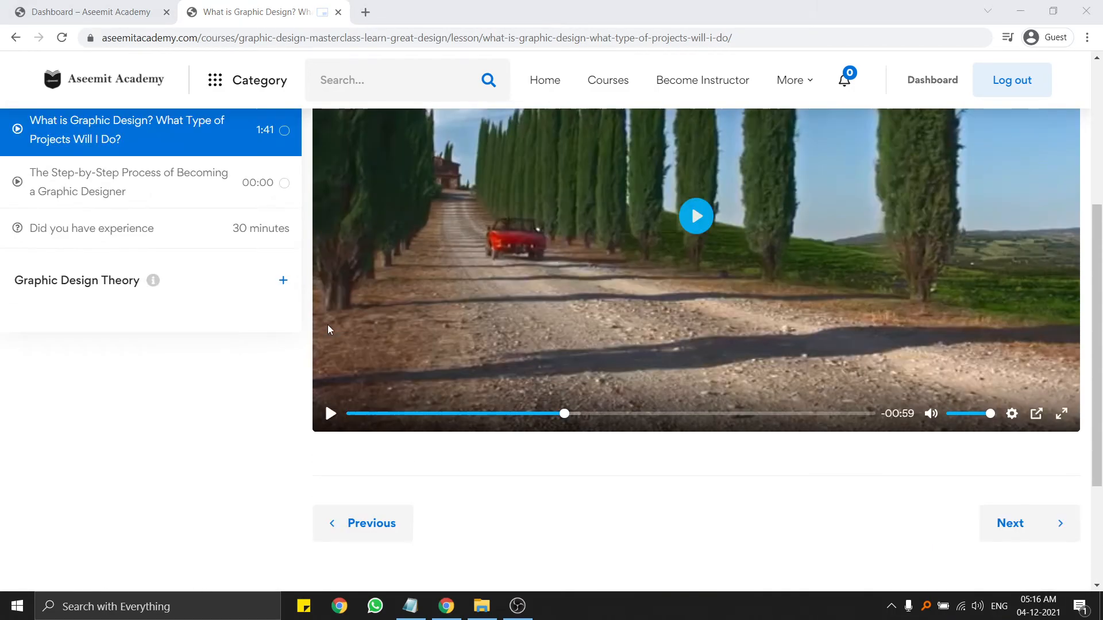
{"action": "scroll", "coordinate": [947, 491], "scroll_direction": "down", "scroll_amount": 7}
{"action": "left_click", "coordinate": [1050, 355]}
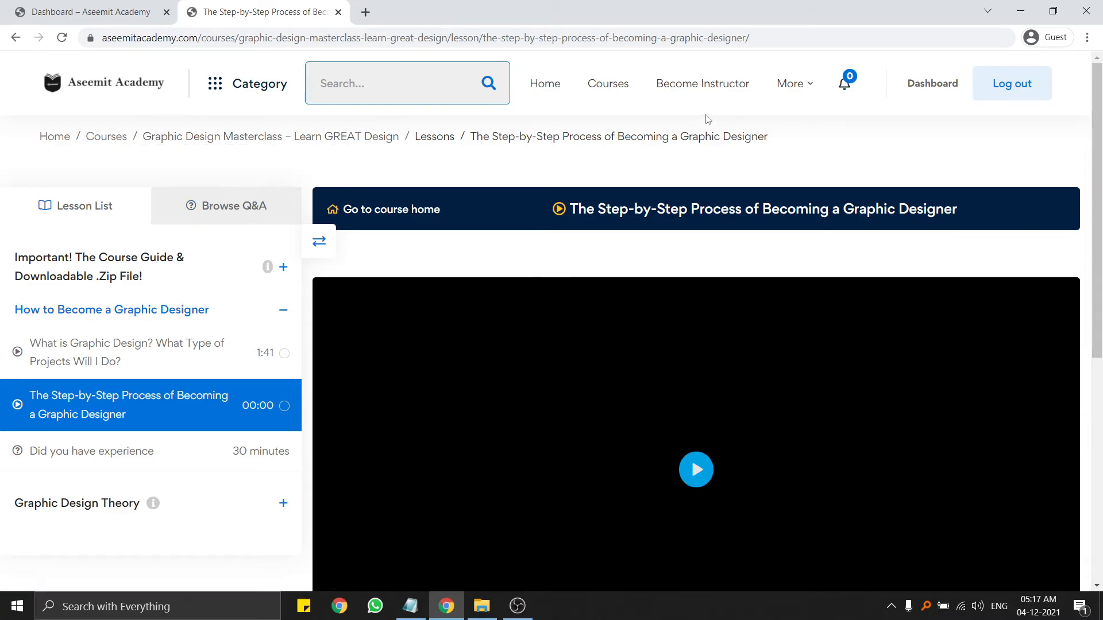
{"action": "left_click", "coordinate": [918, 87]}
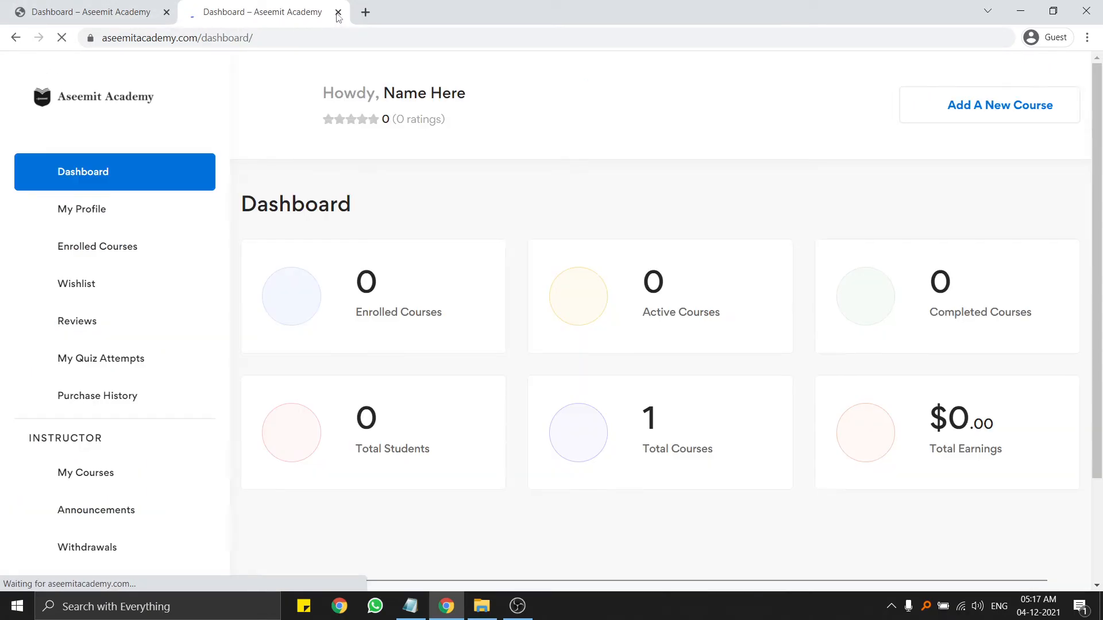
On Announcements, start a new announcement for Graphic Design Masterclass, then cancel it unpublished.
{"action": "scroll", "coordinate": [152, 247], "scroll_direction": "down", "scroll_amount": 3}
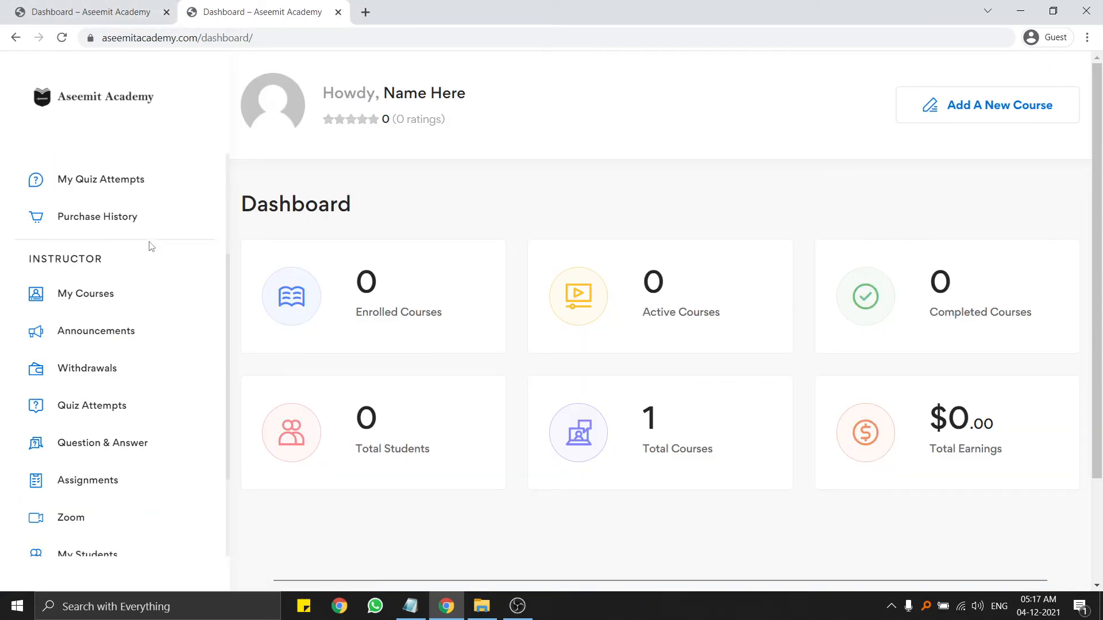
{"action": "scroll", "coordinate": [151, 247], "scroll_direction": "down", "scroll_amount": 2}
{"action": "left_click", "coordinate": [86, 247]}
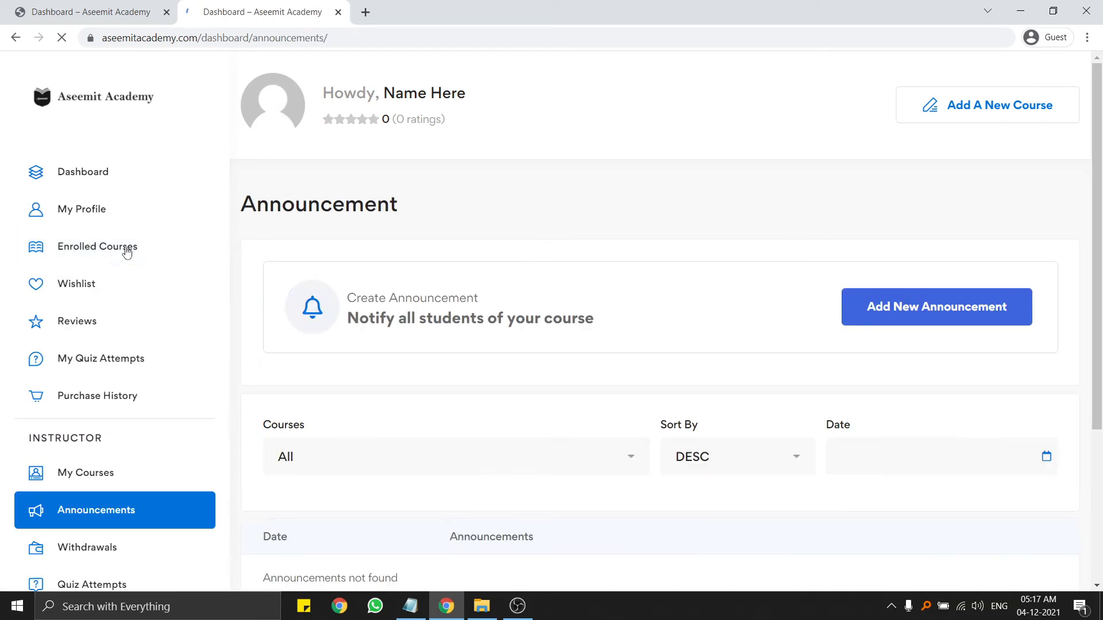
{"action": "scroll", "coordinate": [760, 248], "scroll_direction": "down", "scroll_amount": 3}
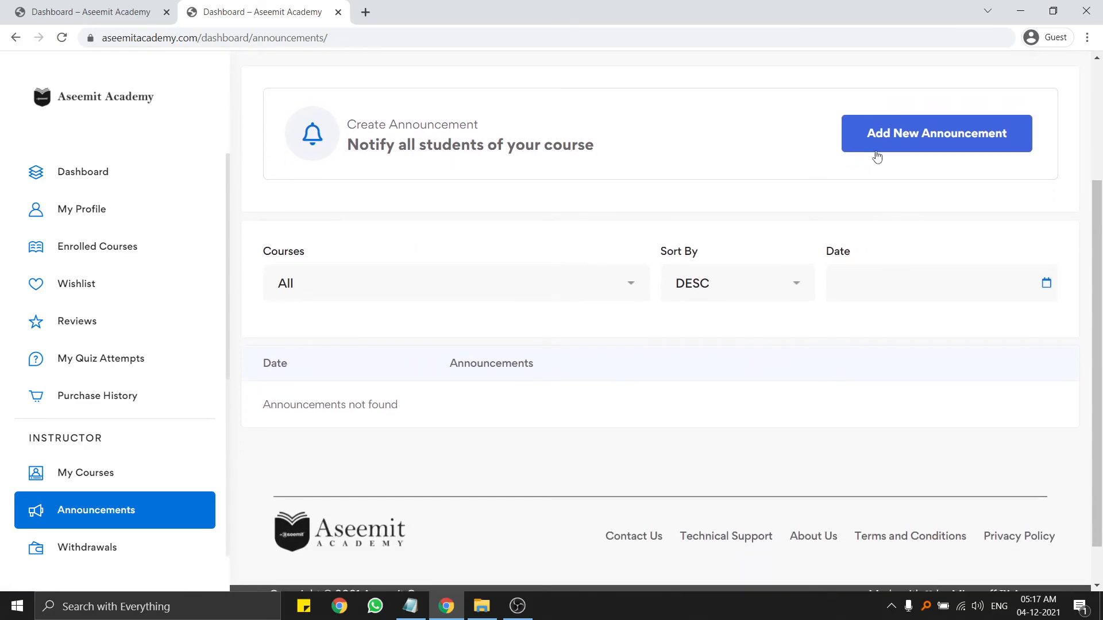
{"action": "left_click", "coordinate": [903, 143]}
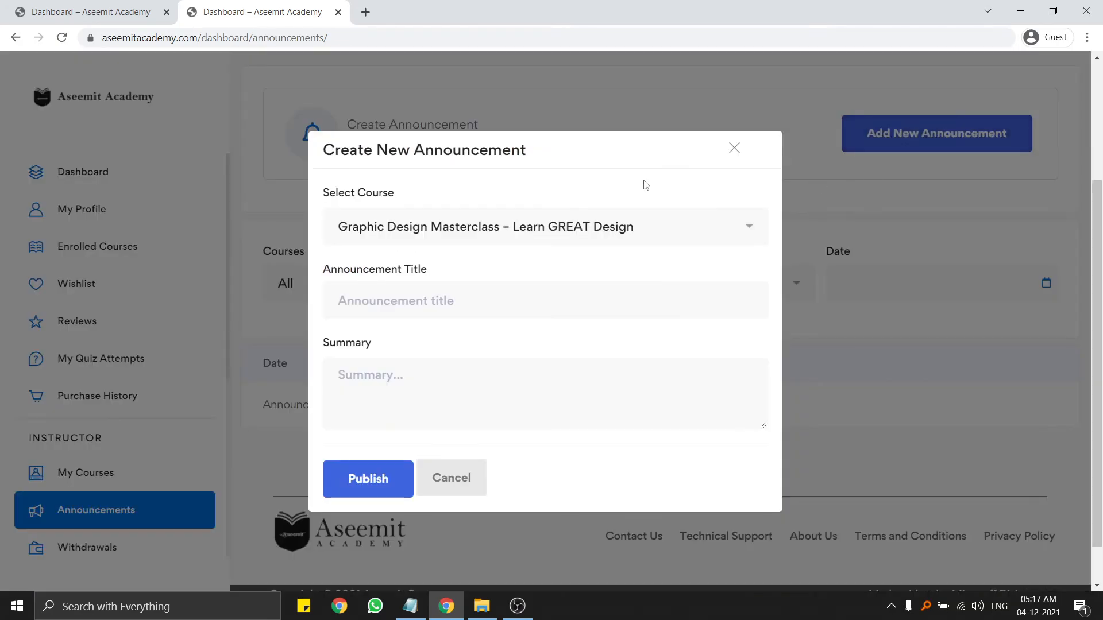
{"action": "left_click", "coordinate": [423, 235]}
{"action": "left_click", "coordinate": [489, 233]}
{"action": "left_click", "coordinate": [489, 247]}
{"action": "left_click", "coordinate": [435, 258]}
{"action": "left_click", "coordinate": [417, 373]}
{"action": "scroll", "coordinate": [397, 466], "scroll_direction": "down", "scroll_amount": 1}
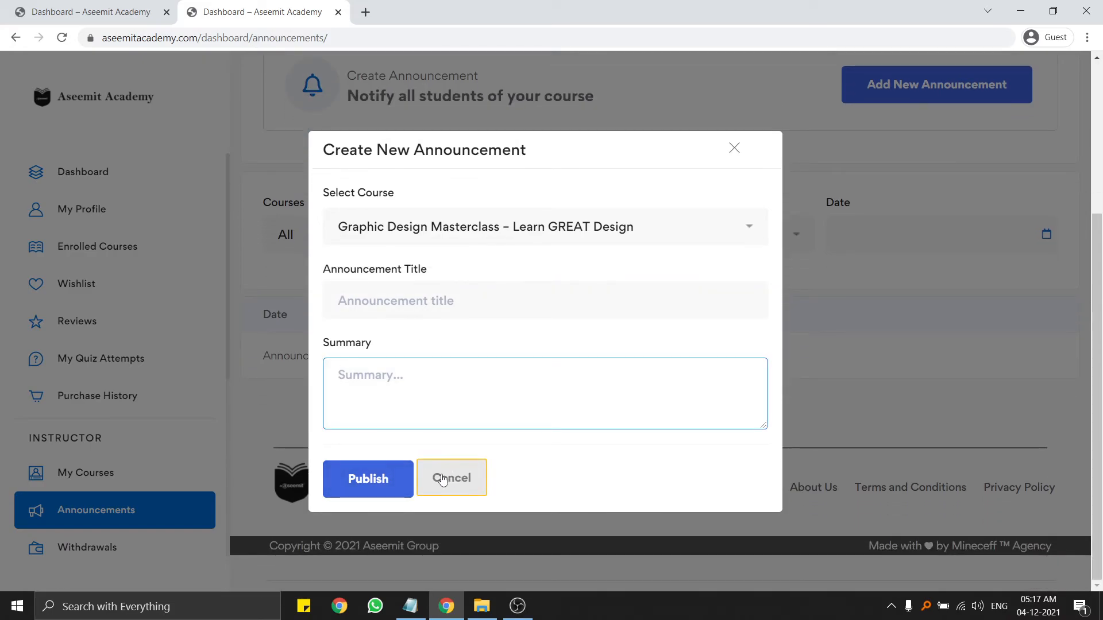
{"action": "left_click", "coordinate": [466, 477]}
{"action": "scroll", "coordinate": [432, 216], "scroll_direction": "up", "scroll_amount": 4}
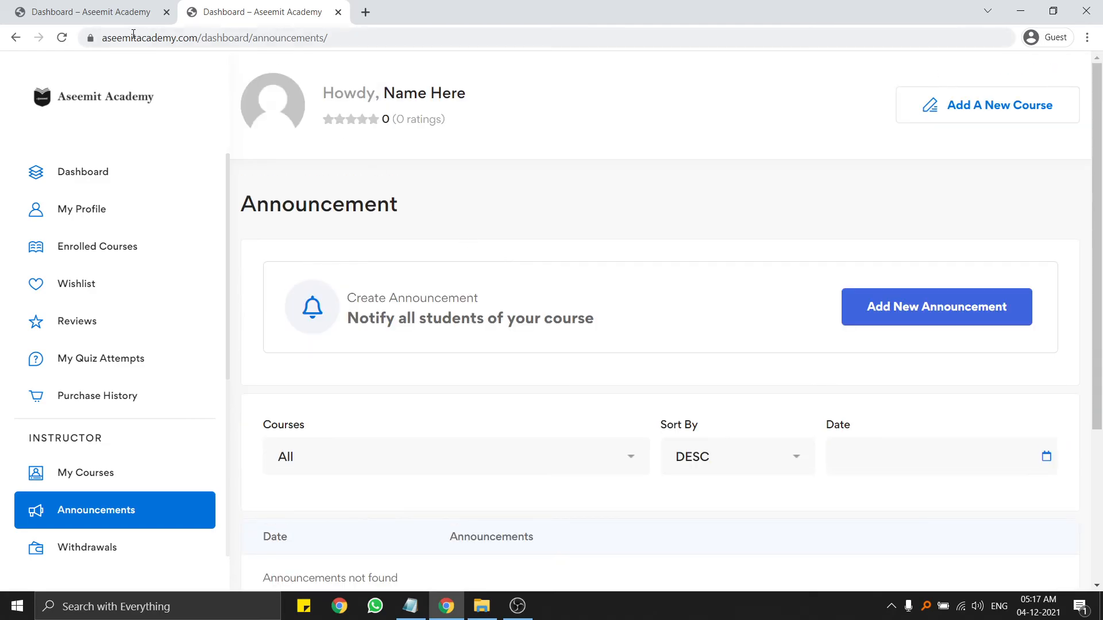
Switch to the dashboard in the first tab and open My Courses.
{"action": "left_click", "coordinate": [120, 21]}
{"action": "scroll", "coordinate": [144, 310], "scroll_direction": "down", "scroll_amount": 5}
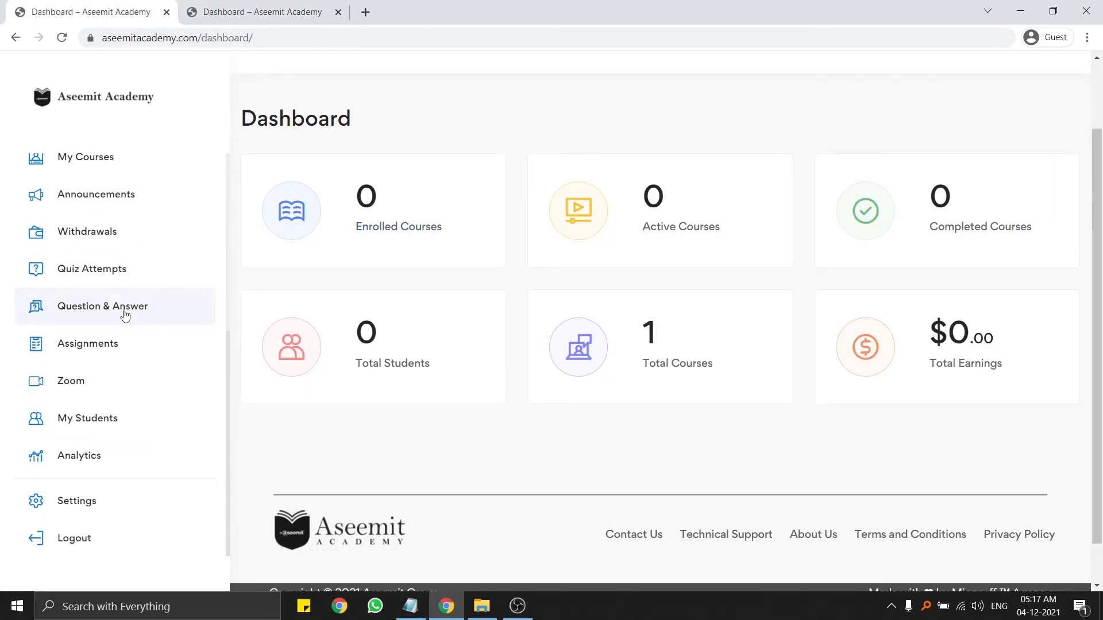
{"action": "scroll", "coordinate": [109, 290], "scroll_direction": "up", "scroll_amount": 2}
{"action": "left_click", "coordinate": [96, 244]}
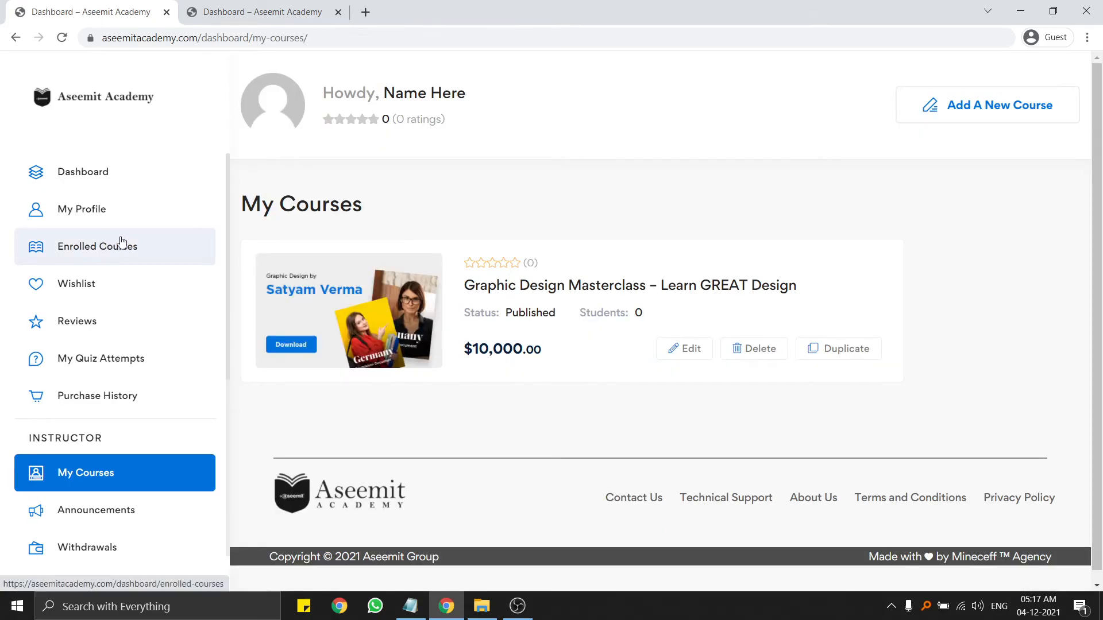
Open Graphic Design Masterclass's edit page and read through its course description.
{"action": "left_click", "coordinate": [693, 350]}
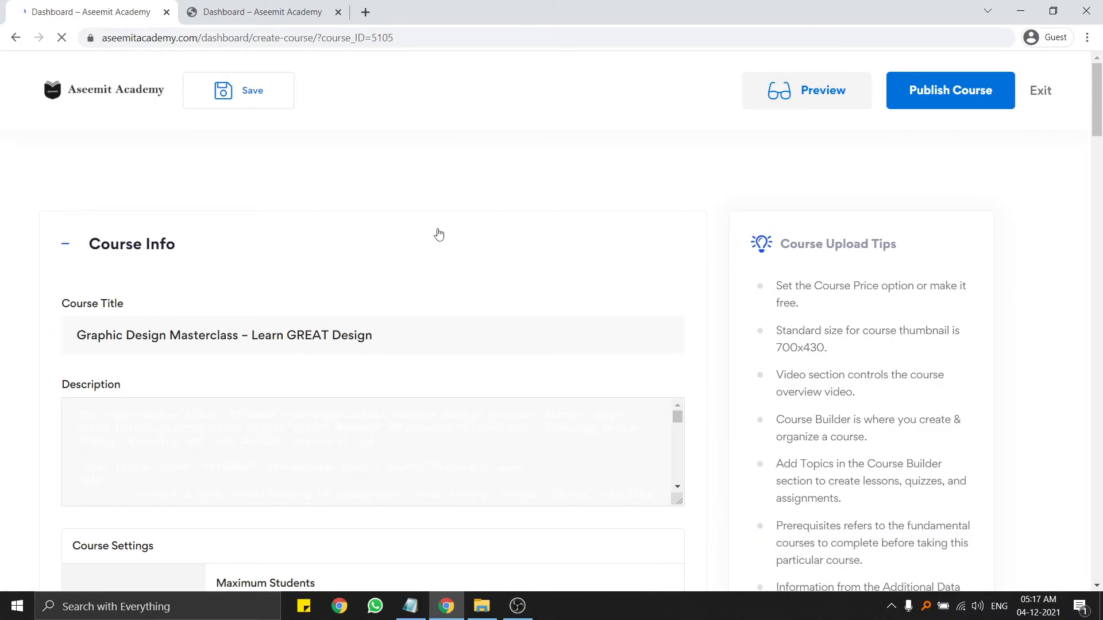
{"action": "scroll", "coordinate": [434, 229], "scroll_direction": "down", "scroll_amount": 3}
{"action": "scroll", "coordinate": [155, 269], "scroll_direction": "up", "scroll_amount": 3}
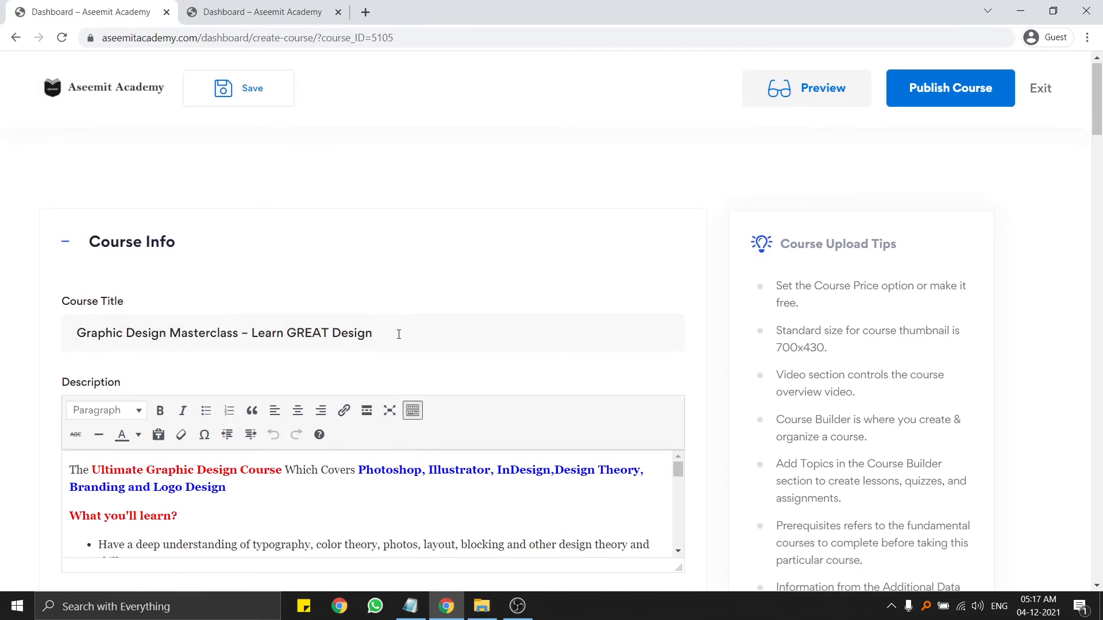
{"action": "scroll", "coordinate": [230, 344], "scroll_direction": "down", "scroll_amount": 3}
{"action": "left_click_drag", "start_coordinate": [73, 297], "coordinate": [468, 341]}
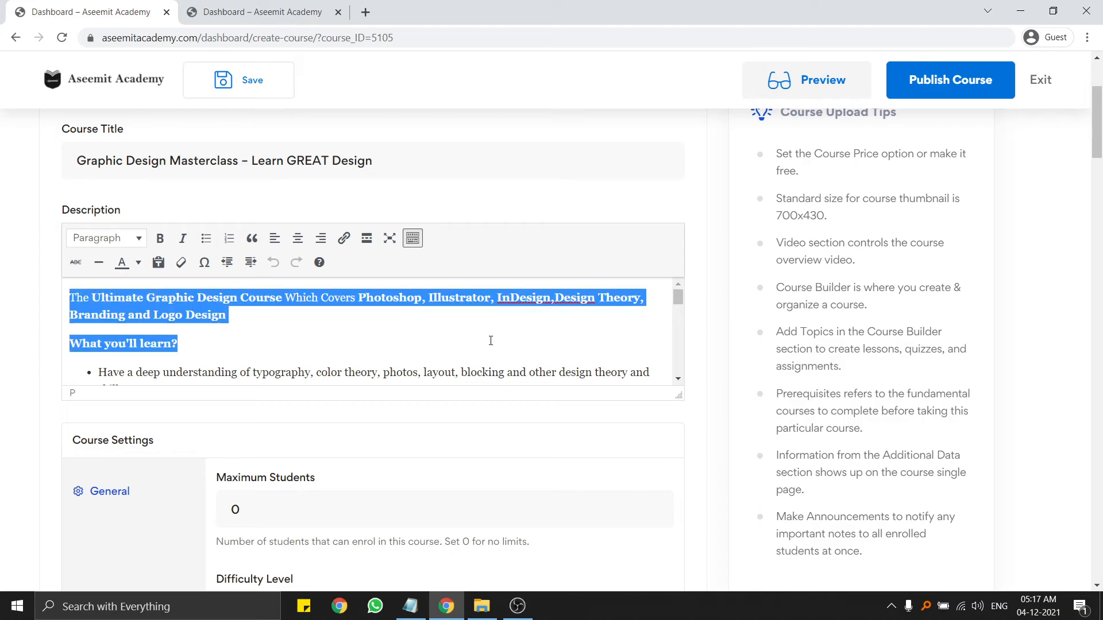
{"action": "left_click", "coordinate": [545, 349]}
Scroll down past the Video section to the Course Builder.
{"action": "scroll", "coordinate": [524, 336], "scroll_direction": "down", "scroll_amount": 5}
{"action": "scroll", "coordinate": [274, 412], "scroll_direction": "down", "scroll_amount": 4}
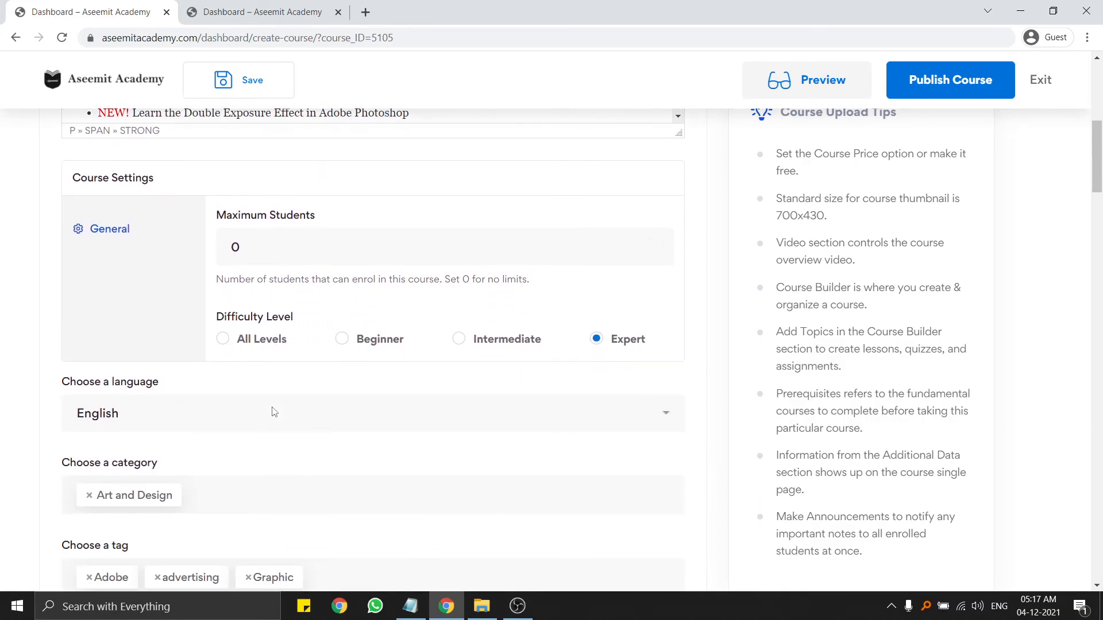
{"action": "scroll", "coordinate": [254, 378], "scroll_direction": "down", "scroll_amount": 7}
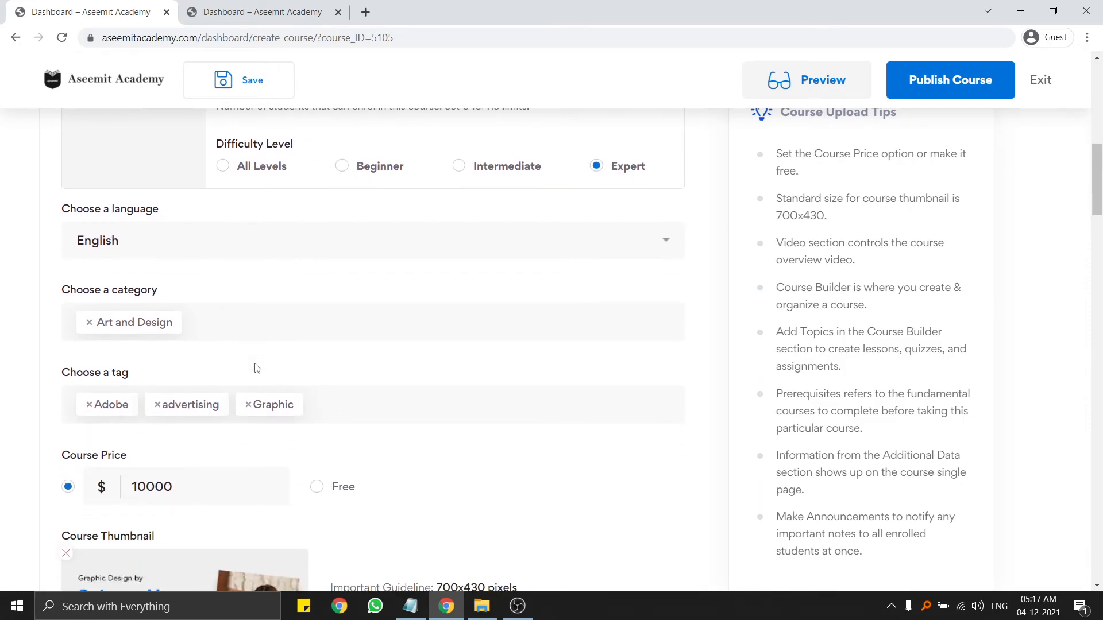
{"action": "scroll", "coordinate": [209, 419], "scroll_direction": "up", "scroll_amount": 7}
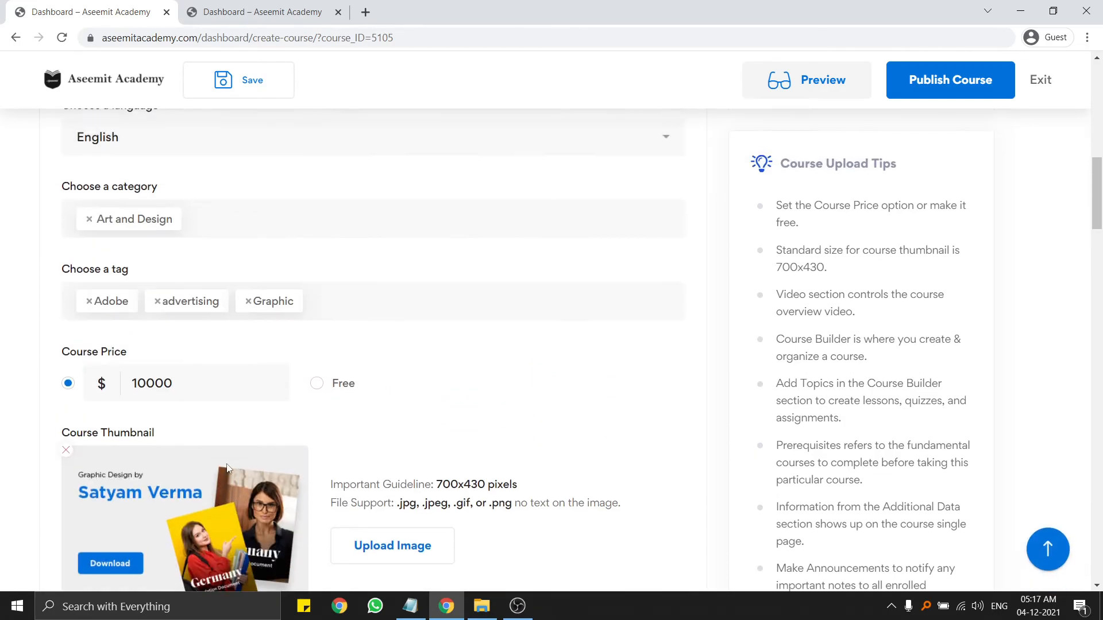
{"action": "scroll", "coordinate": [209, 420], "scroll_direction": "down", "scroll_amount": 18}
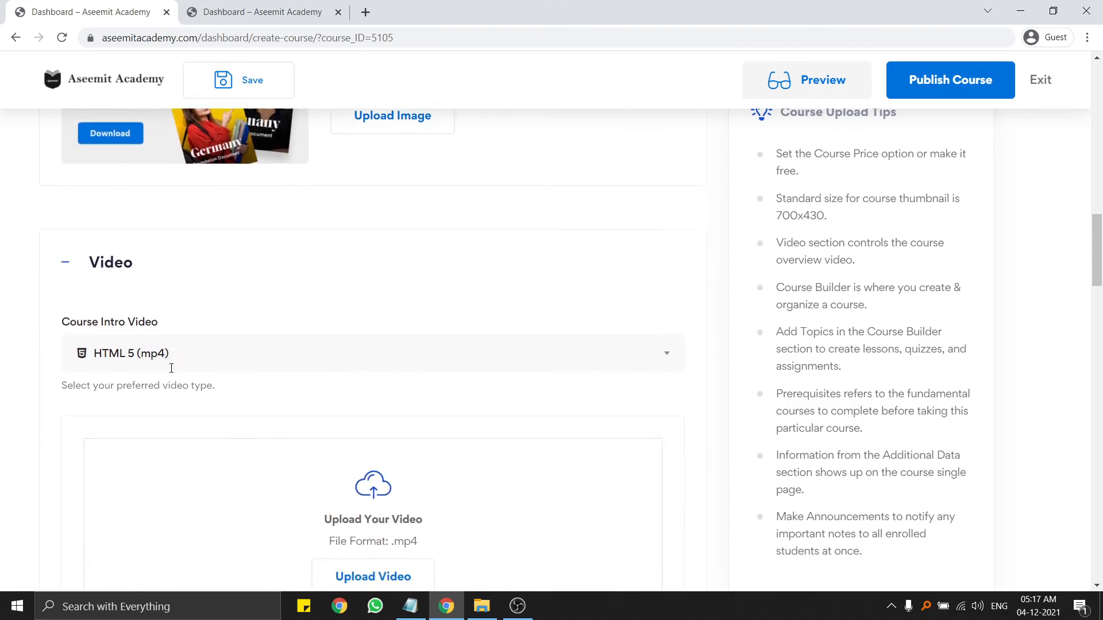
{"action": "scroll", "coordinate": [174, 358], "scroll_direction": "down", "scroll_amount": 10}
{"action": "scroll", "coordinate": [176, 353], "scroll_direction": "up", "scroll_amount": 7}
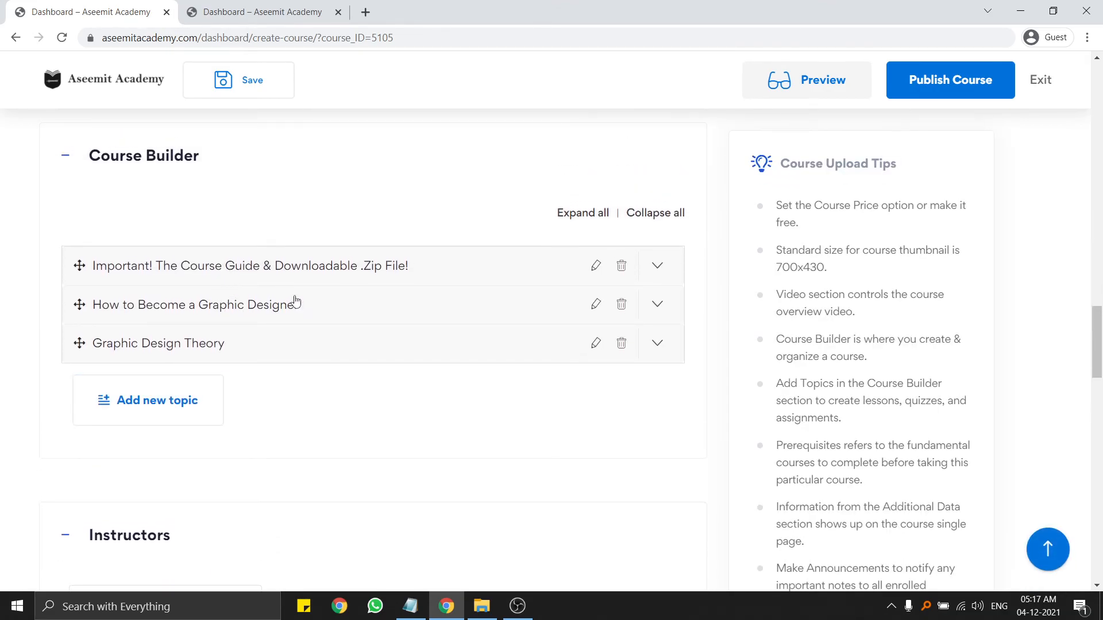
Expand and collapse the How to Become a Graphic Designer, Graphic Design Theory and Important! topics.
{"action": "left_click", "coordinate": [247, 305]}
{"action": "left_click", "coordinate": [249, 313]}
{"action": "left_click", "coordinate": [204, 347]}
{"action": "left_click", "coordinate": [216, 343]}
{"action": "left_click", "coordinate": [231, 306]}
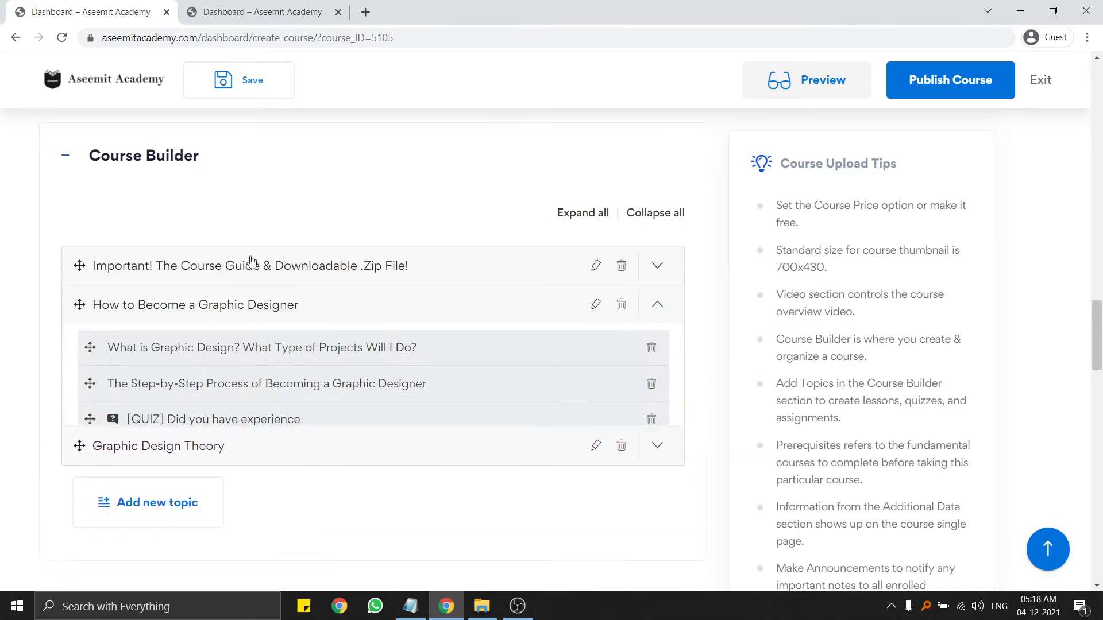
{"action": "left_click", "coordinate": [241, 266]}
{"action": "left_click", "coordinate": [229, 278]}
{"action": "left_click", "coordinate": [221, 308]}
Go back to the My Courses list and open another dashboard page.
{"action": "scroll", "coordinate": [722, 313], "scroll_direction": "up", "scroll_amount": 12}
{"action": "scroll", "coordinate": [722, 313], "scroll_direction": "up", "scroll_amount": 10}
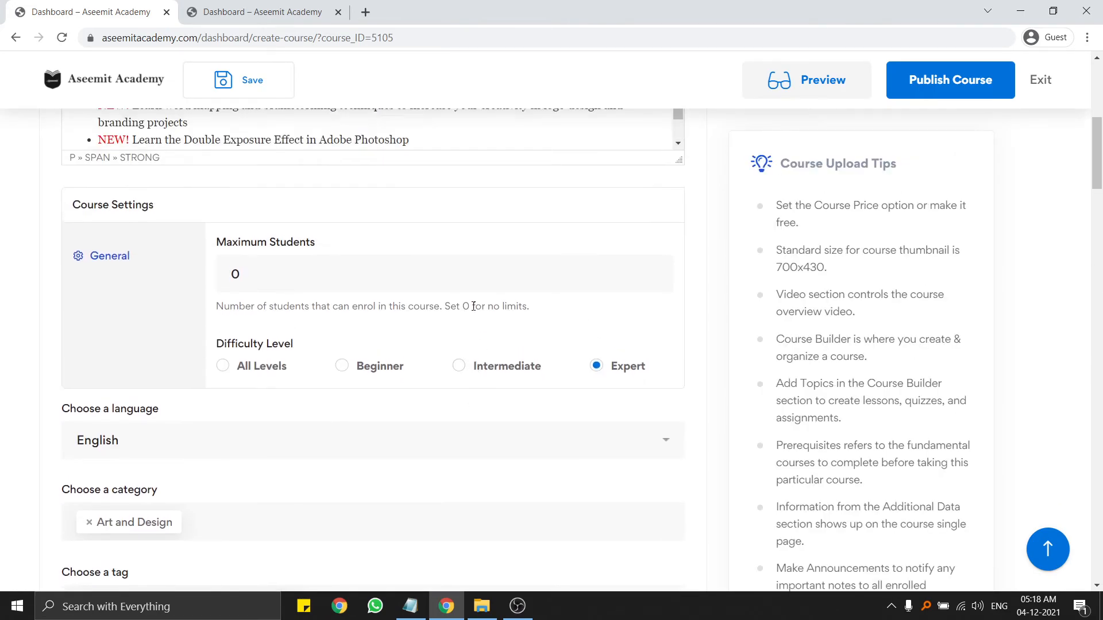
{"action": "left_click", "coordinate": [16, 38]}
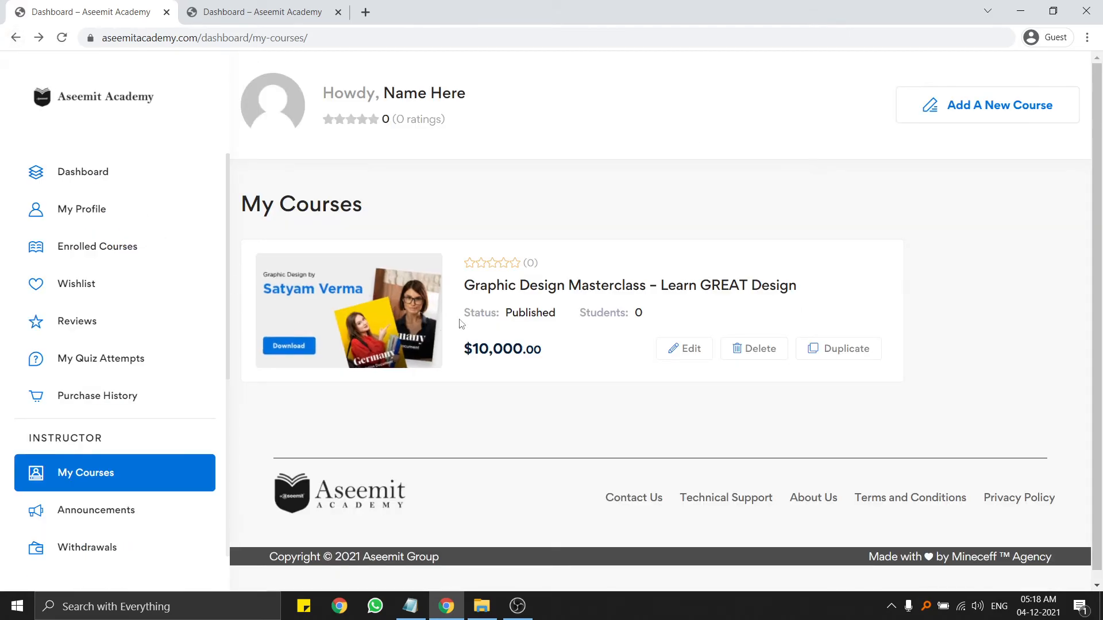
{"action": "scroll", "coordinate": [115, 395], "scroll_direction": "down", "scroll_amount": 3}
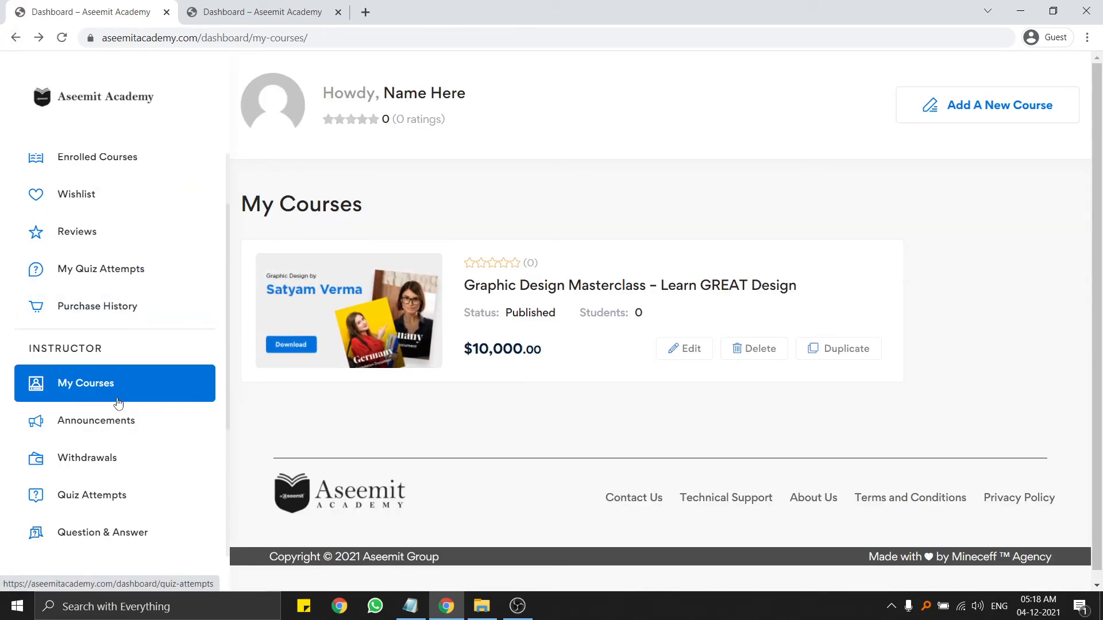
{"action": "left_click", "coordinate": [99, 327]}
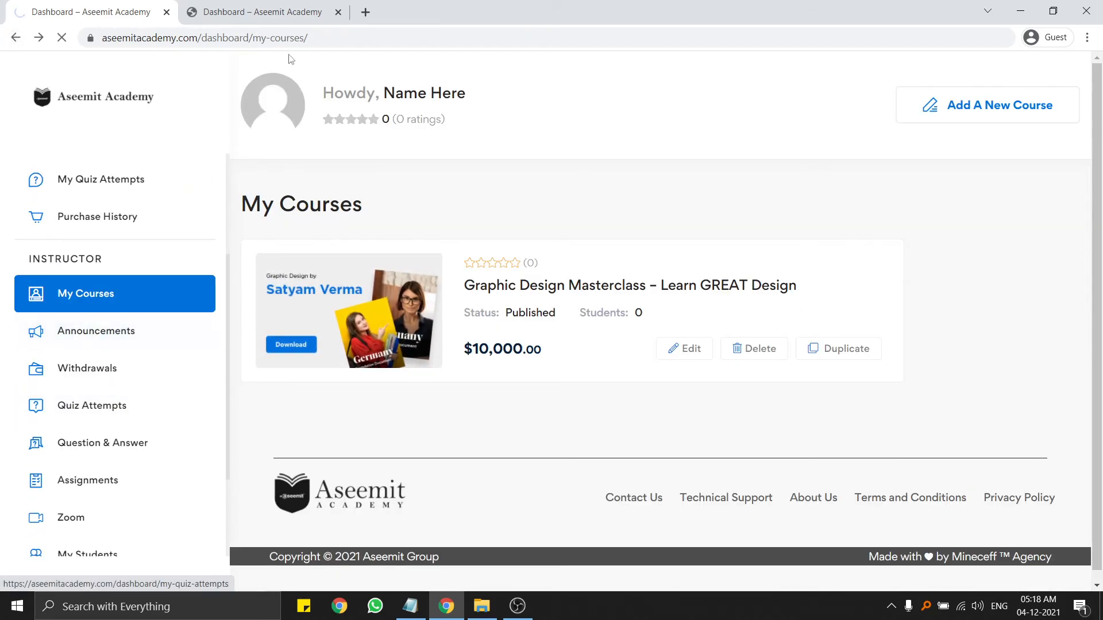
Load meet.google.com in a new tab and choose to start a new meeting.
{"action": "left_click", "coordinate": [365, 22]}
{"action": "type", "text": "mee"}
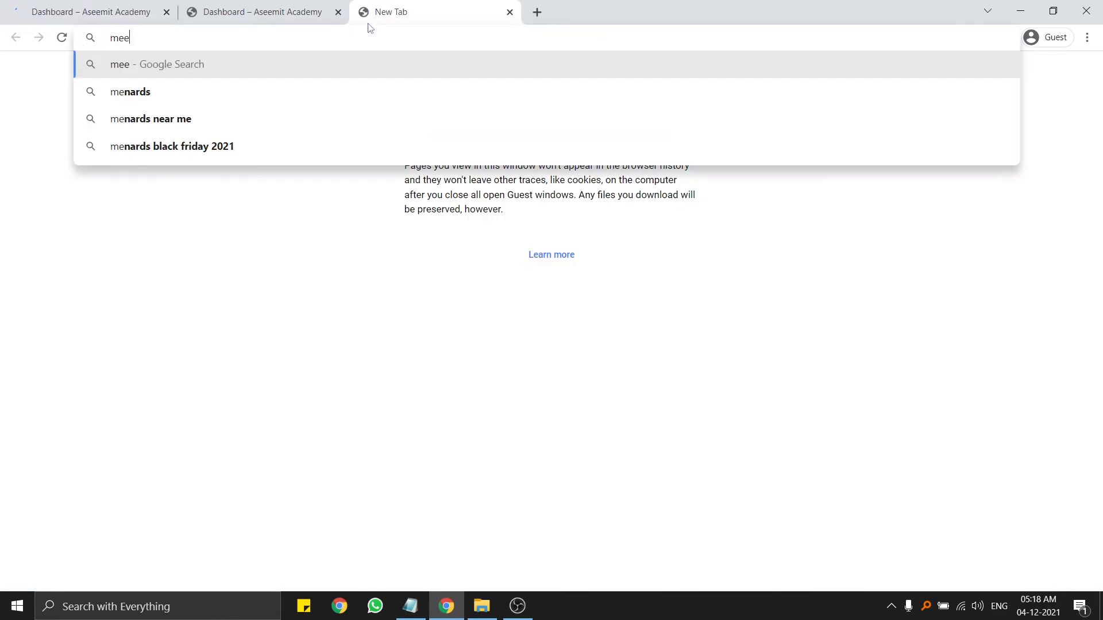
{"action": "type", "text": "t.goog"}
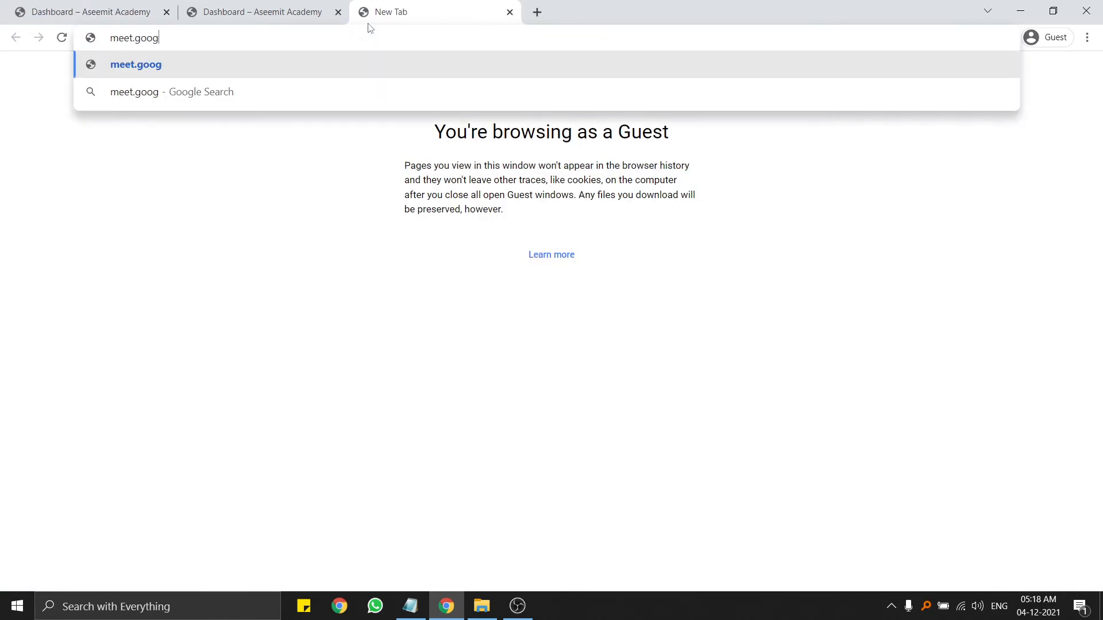
{"action": "type", "text": "le.com"}
{"action": "key", "text": "Return"}
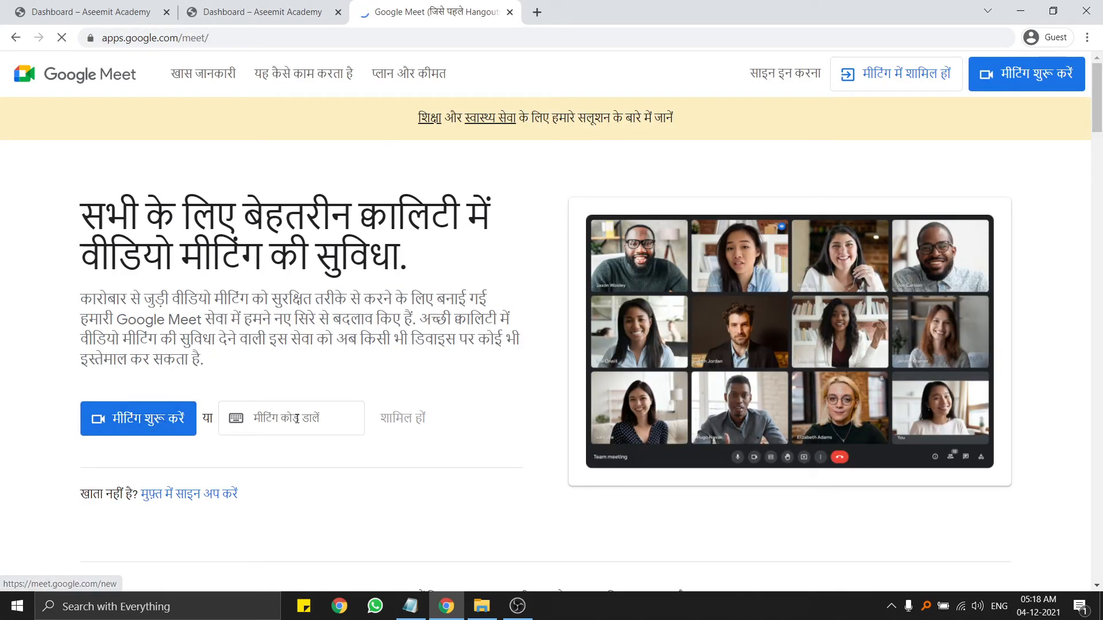
{"action": "left_click", "coordinate": [157, 426]}
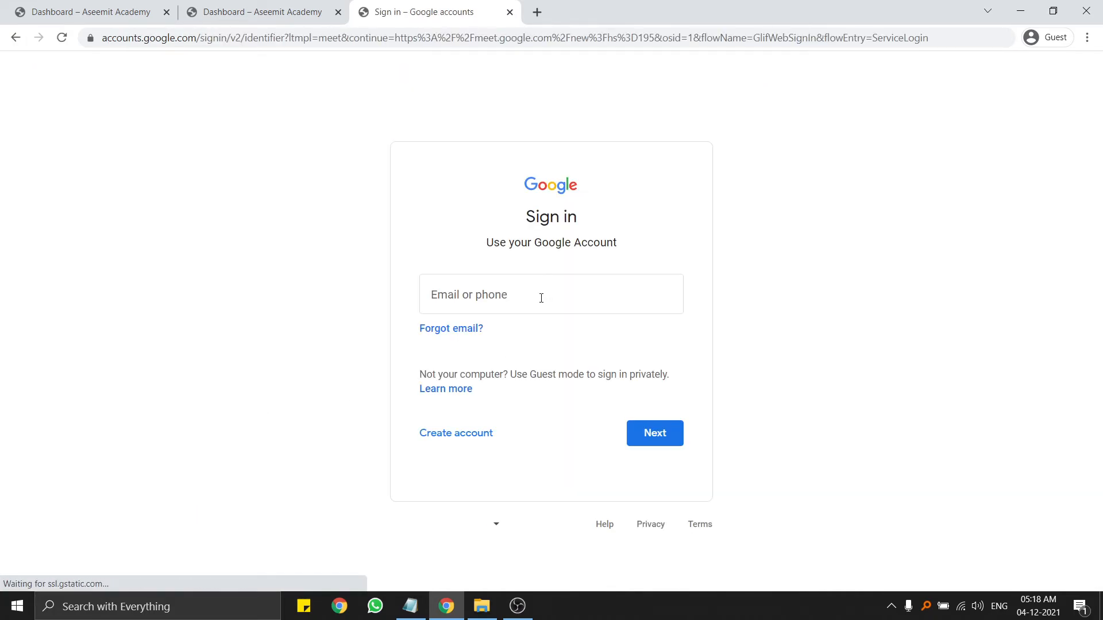
Copy the Google sign-in page's address from the address bar.
{"action": "left_click_drag", "start_coordinate": [232, 41], "coordinate": [86, 49]}
{"action": "key", "text": "ctrl+c"}
{"action": "right_click", "coordinate": [144, 46]}
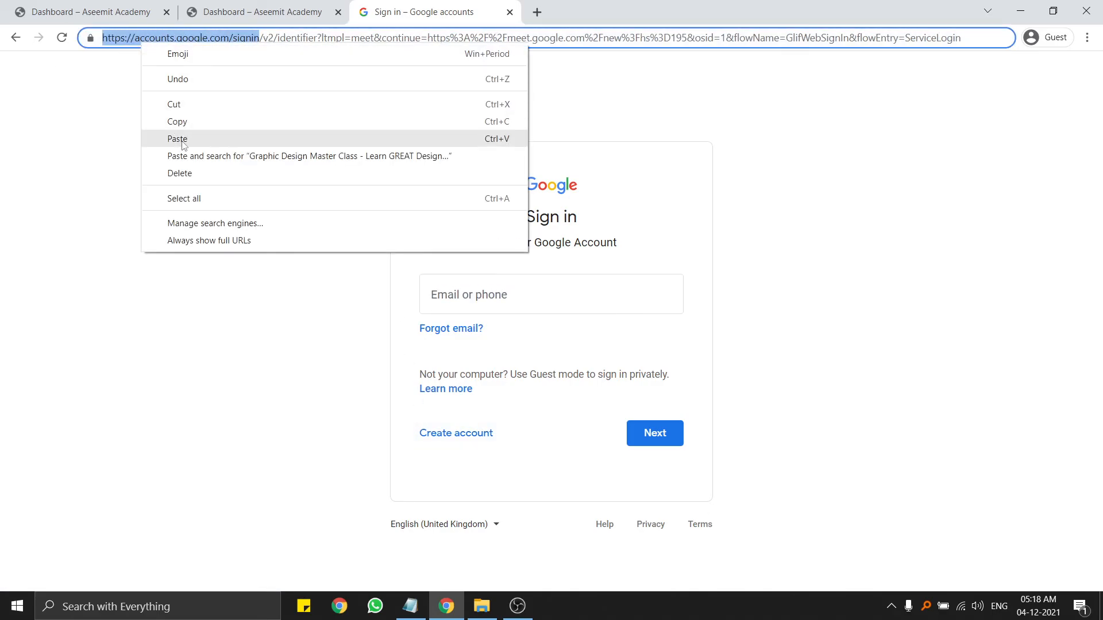
{"action": "key", "text": "Escape"}
Start a Graphic Design Masterclass announcement titled 'Live Class Link | Chapter How to start Design'.
{"action": "left_click", "coordinate": [509, 12]}
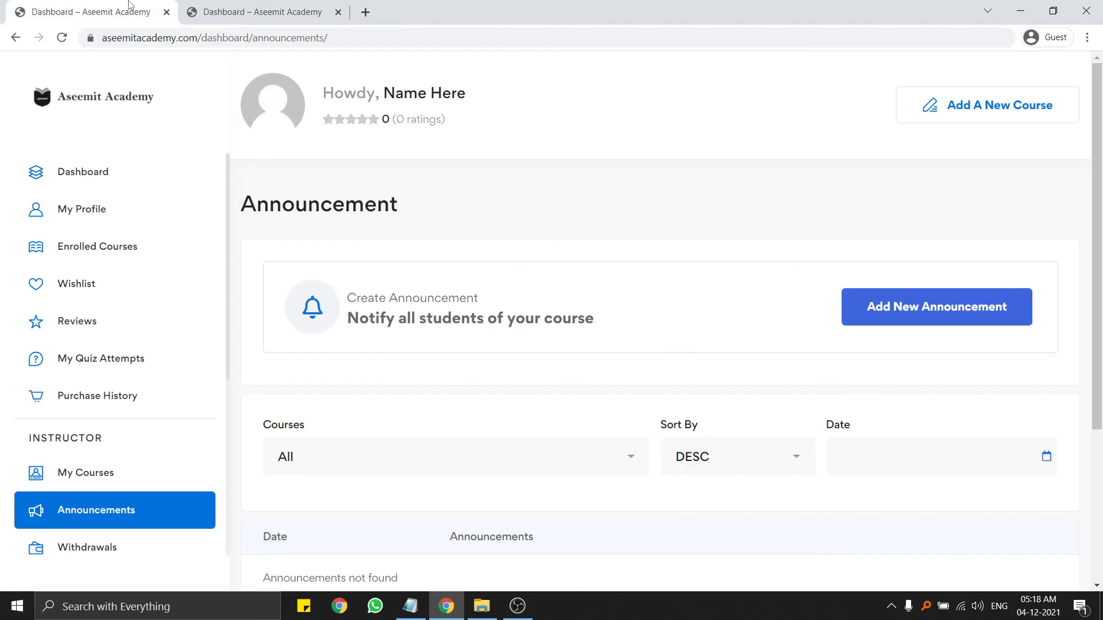
{"action": "scroll", "coordinate": [884, 248], "scroll_direction": "down", "scroll_amount": 3}
{"action": "left_click", "coordinate": [946, 126]}
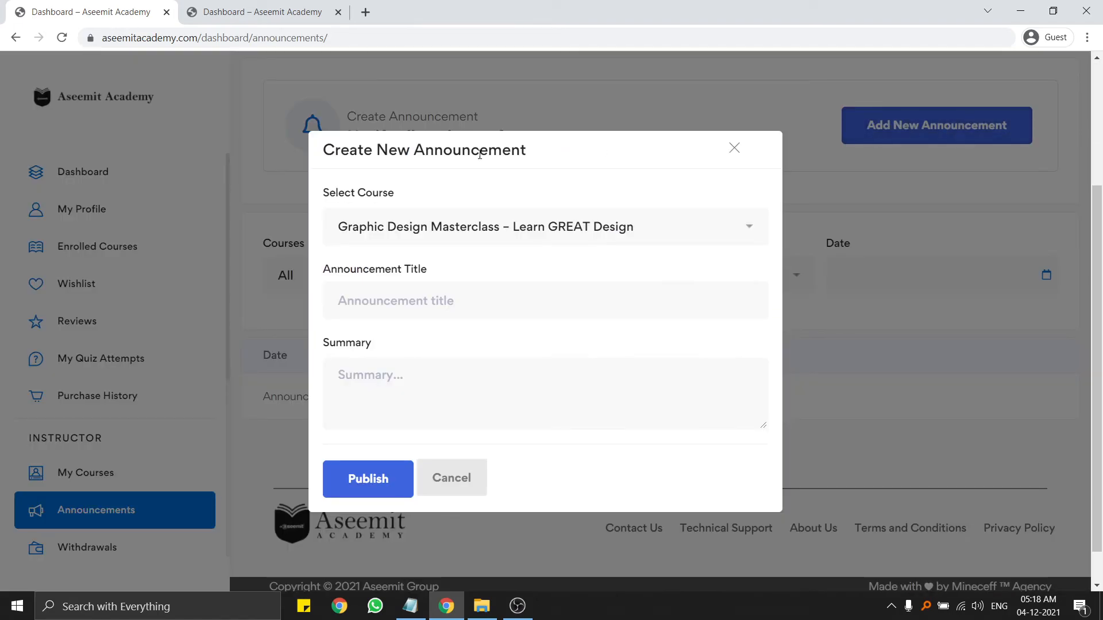
{"action": "left_click", "coordinate": [562, 224]}
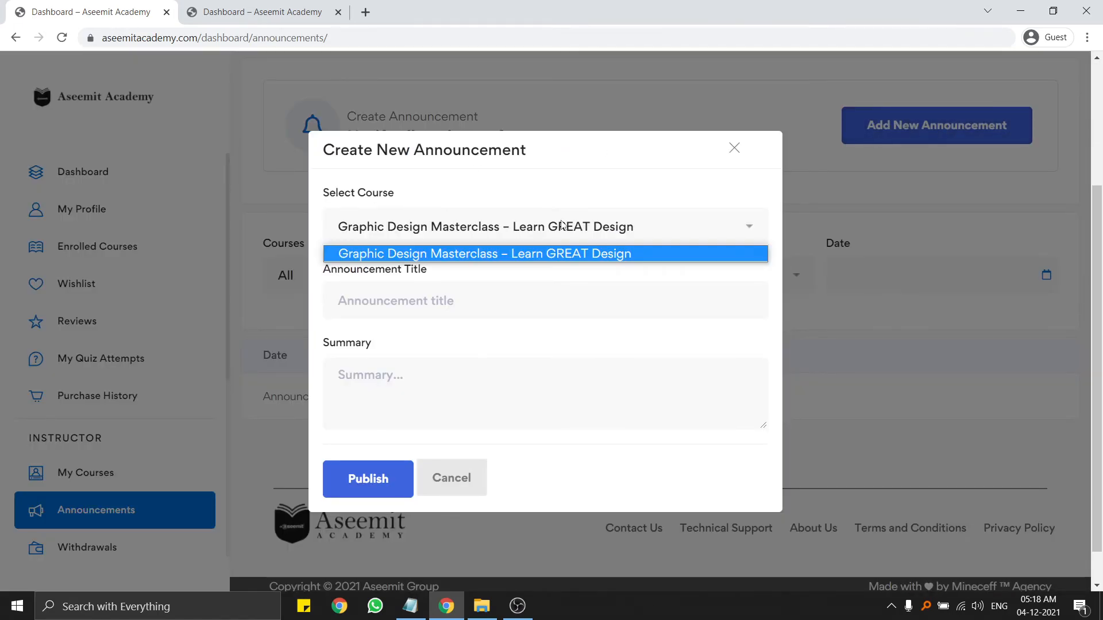
{"action": "left_click", "coordinate": [505, 253]}
{"action": "left_click", "coordinate": [478, 295]}
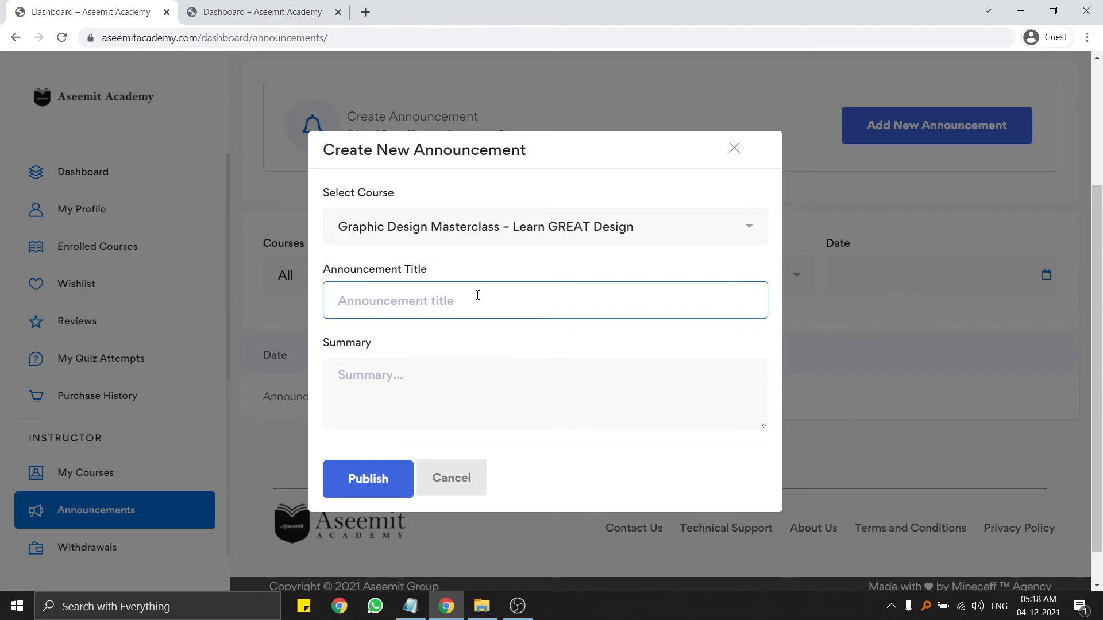
{"action": "type", "text": "Live Class Link"}
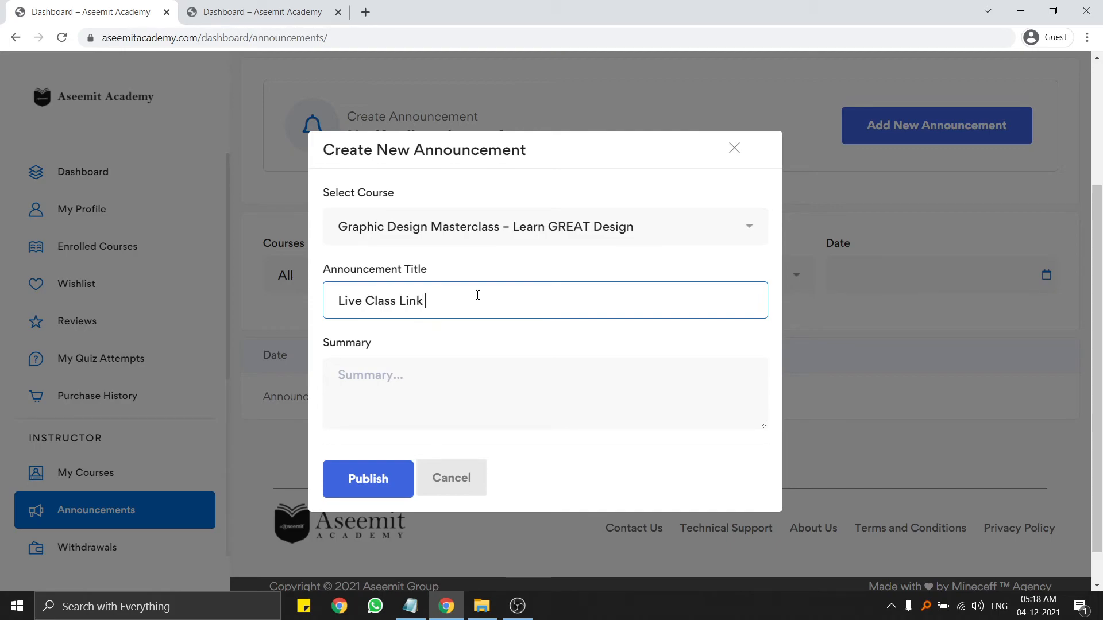
{"action": "type", "text": " | Chapter How to start Design"}
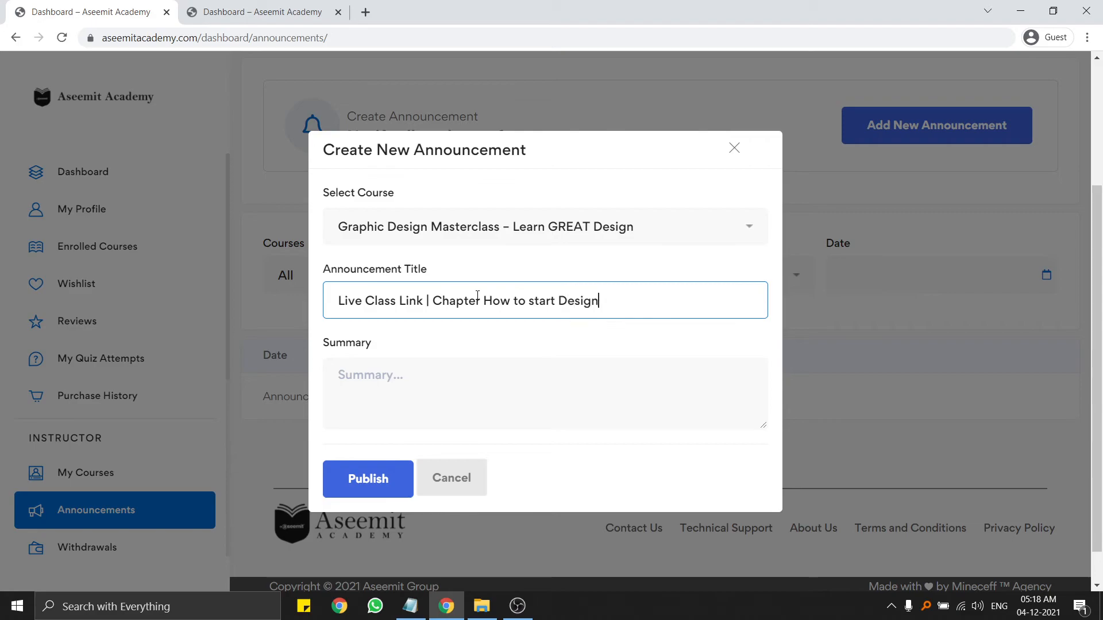
Write a summary with the class time, pasted link and class password, then publish it.
{"action": "left_click", "coordinate": [457, 388]}
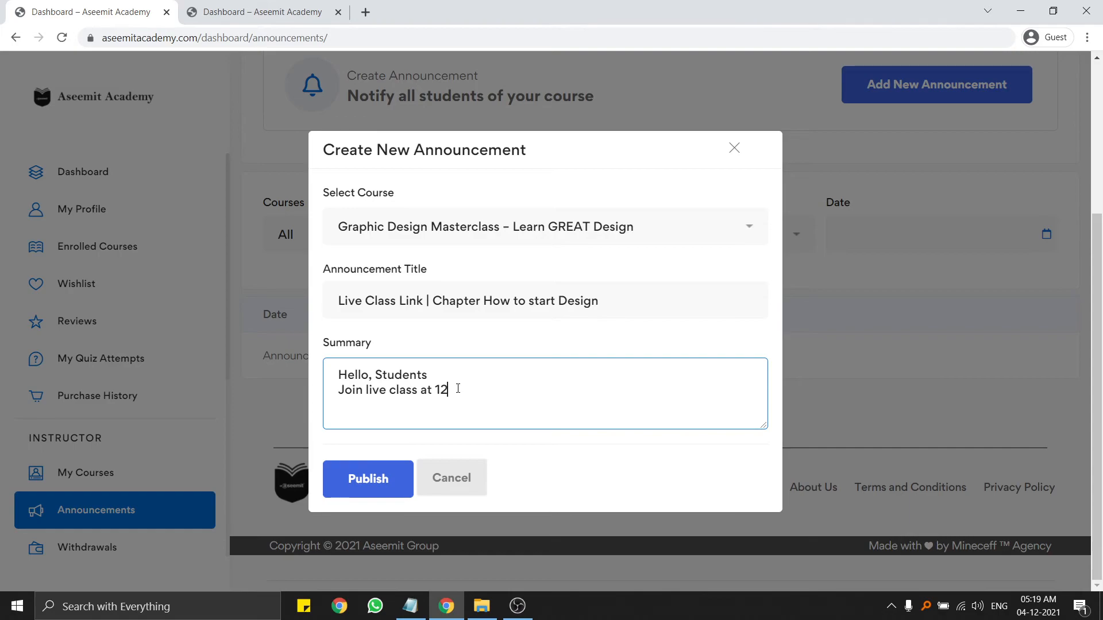
{"action": "key", "text": "ctrl+v"}
{"action": "key", "text": "Return"}
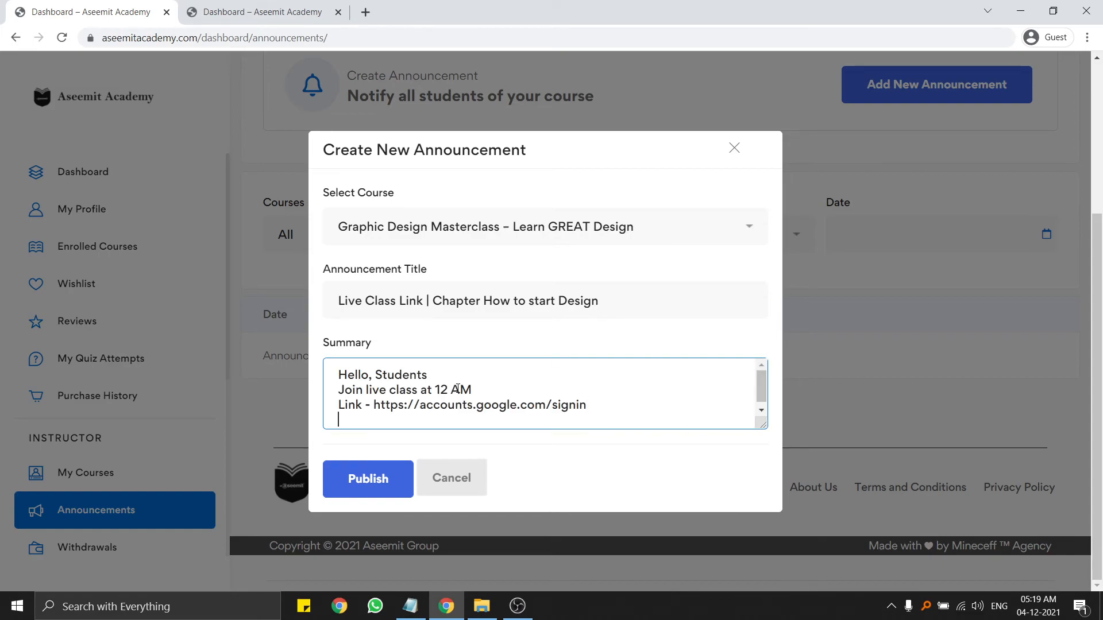
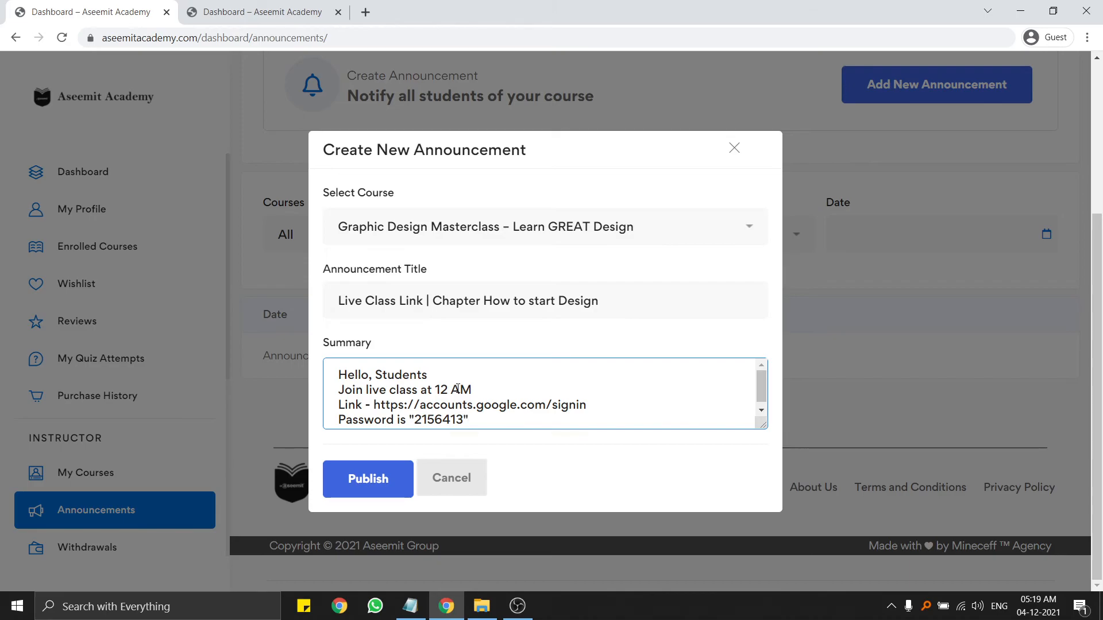
{"action": "left_click", "coordinate": [386, 480]}
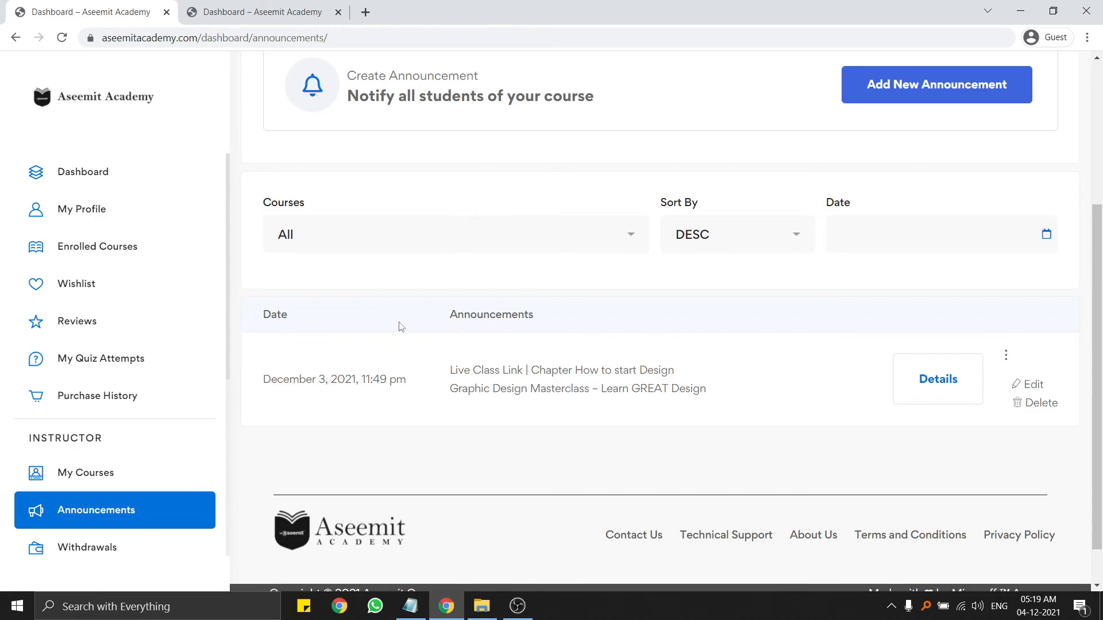
{"action": "left_click", "coordinate": [749, 244]}
{"action": "left_click", "coordinate": [751, 244]}
{"action": "scroll", "coordinate": [524, 369], "scroll_direction": "down", "scroll_amount": 1}
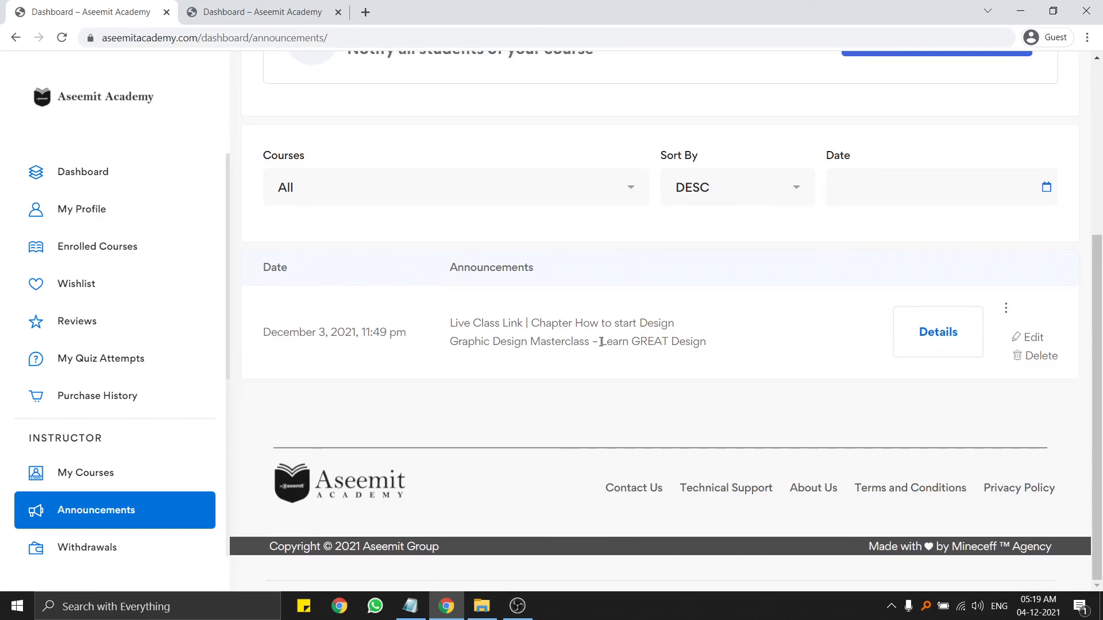
{"action": "left_click_drag", "start_coordinate": [727, 346], "coordinate": [484, 343]}
{"action": "left_click", "coordinate": [471, 404]}
{"action": "left_click_drag", "start_coordinate": [267, 316], "coordinate": [296, 333]}
{"action": "left_click", "coordinate": [378, 335]}
{"action": "left_click", "coordinate": [553, 326]}
{"action": "left_click", "coordinate": [955, 334]}
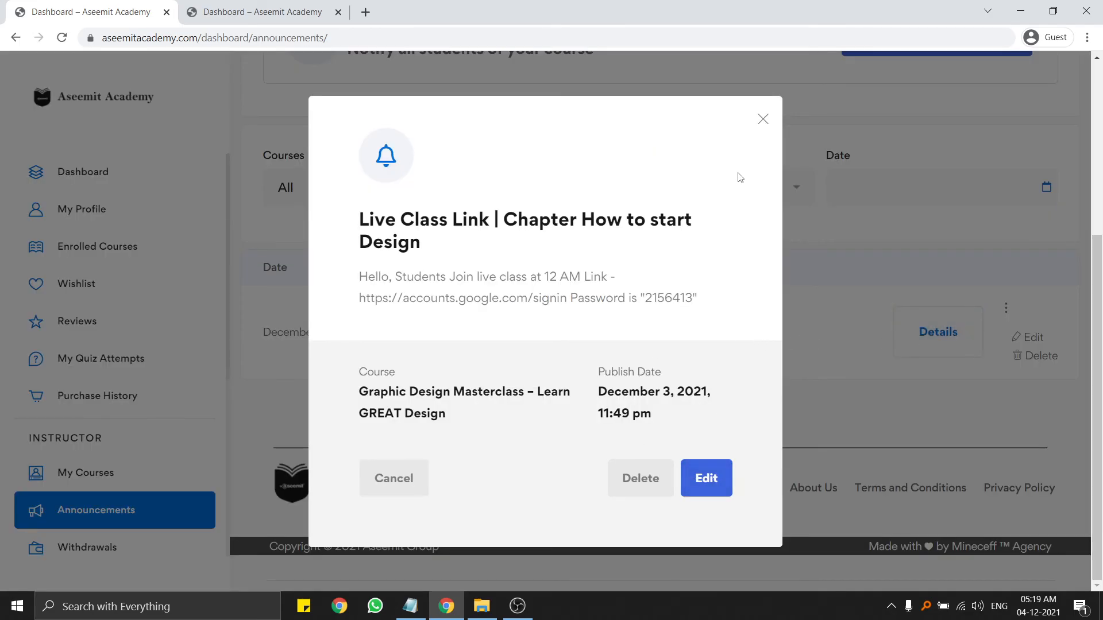
{"action": "left_click", "coordinate": [767, 117]}
{"action": "scroll", "coordinate": [919, 402], "scroll_direction": "down", "scroll_amount": 3}
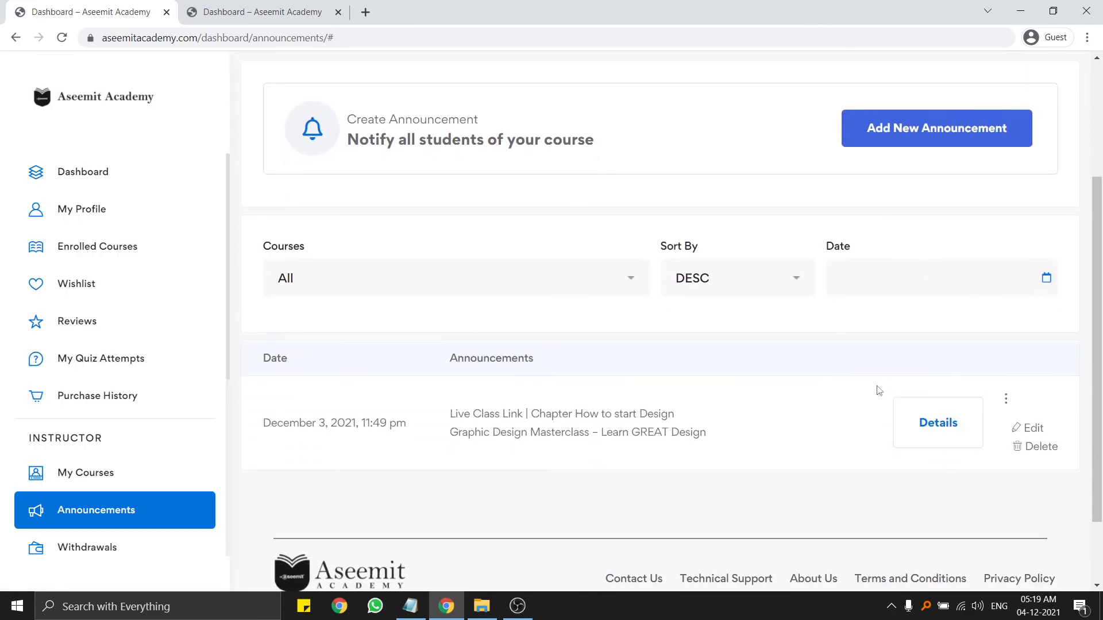
{"action": "scroll", "coordinate": [501, 348], "scroll_direction": "down", "scroll_amount": 2}
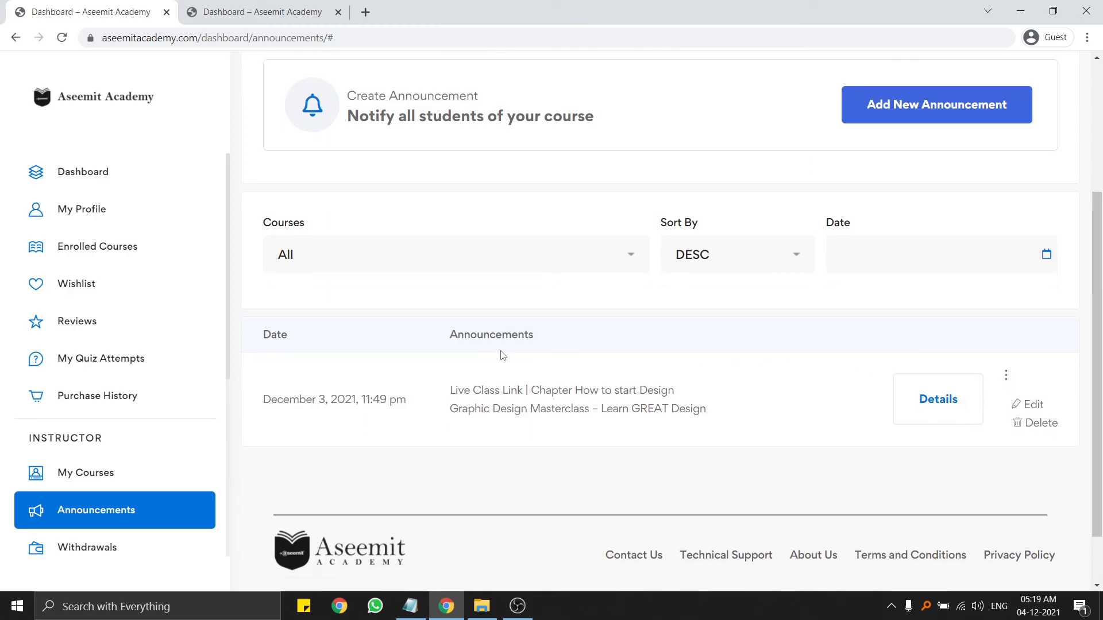
{"action": "scroll", "coordinate": [106, 446], "scroll_direction": "down", "scroll_amount": 5}
{"action": "scroll", "coordinate": [115, 431], "scroll_direction": "up", "scroll_amount": 5}
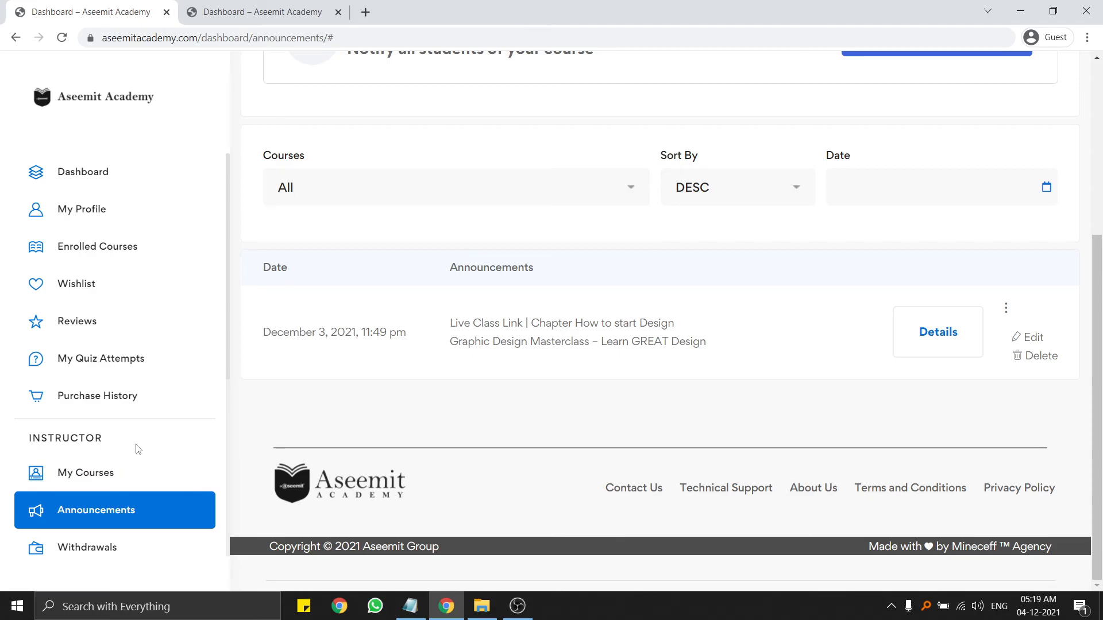
{"action": "scroll", "coordinate": [69, 368], "scroll_direction": "down", "scroll_amount": 5}
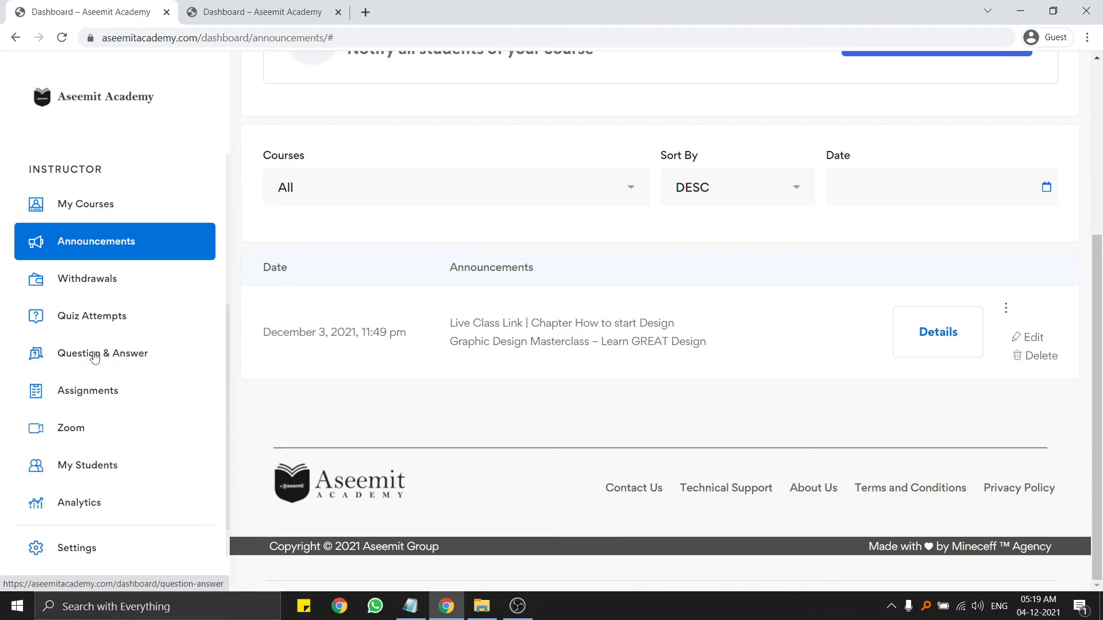
Open the Withdrawals page and check the current $0.00 balance.
{"action": "left_click", "coordinate": [89, 238]}
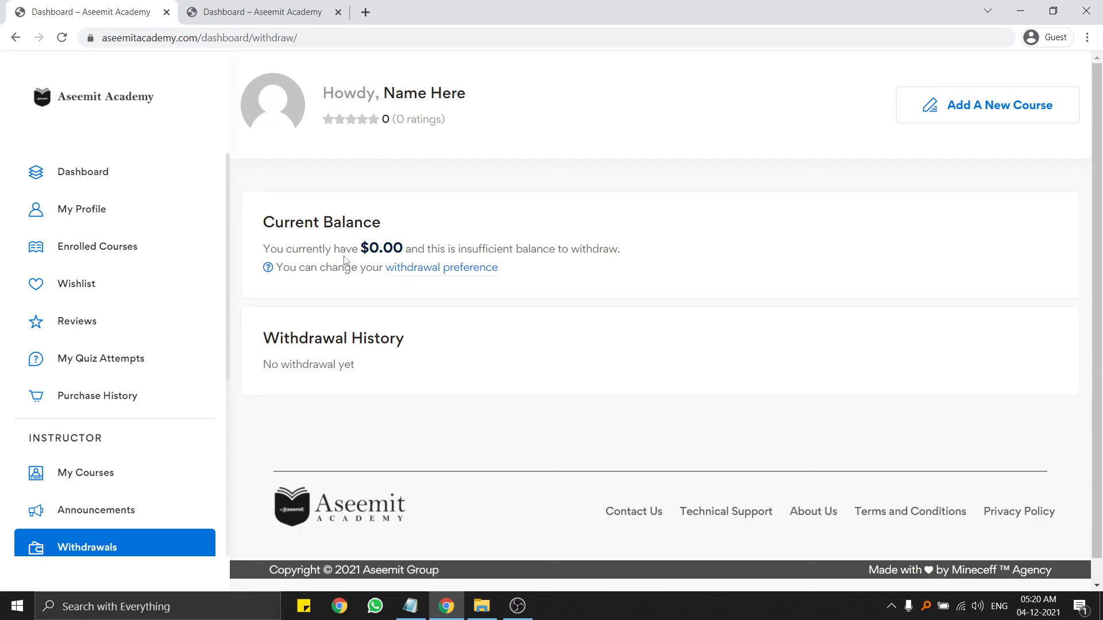
{"action": "left_click_drag", "start_coordinate": [360, 249], "coordinate": [420, 241]}
{"action": "left_click", "coordinate": [441, 240]}
{"action": "scroll", "coordinate": [417, 270], "scroll_direction": "down", "scroll_amount": 1}
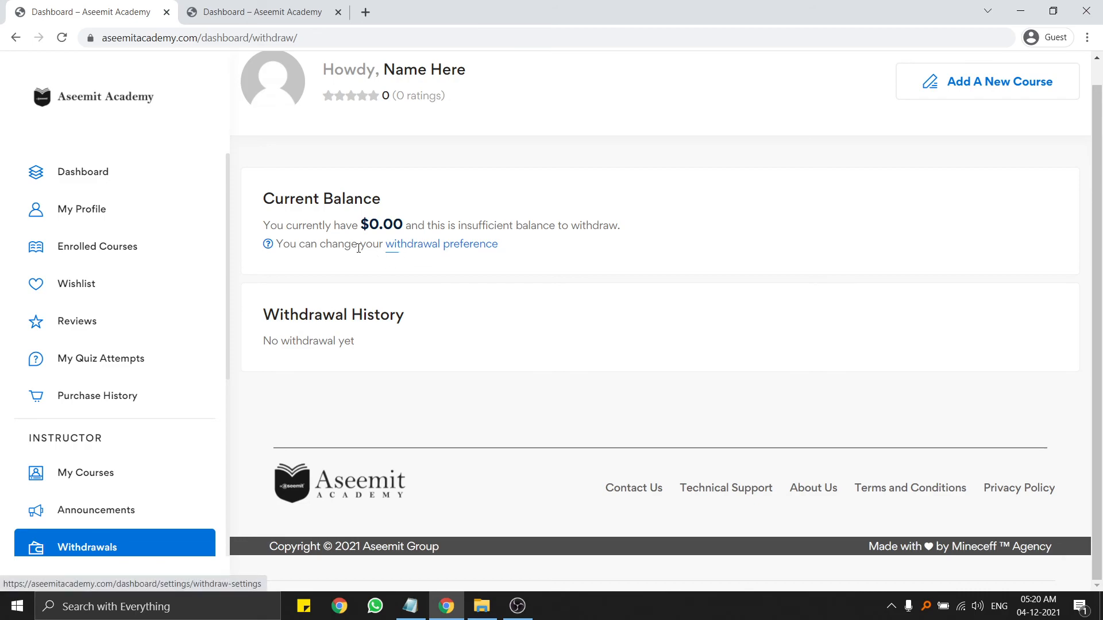
In the withdrawal preferences, try Bank Transfer with its account details form, then E-Check.
{"action": "left_click", "coordinate": [425, 242]}
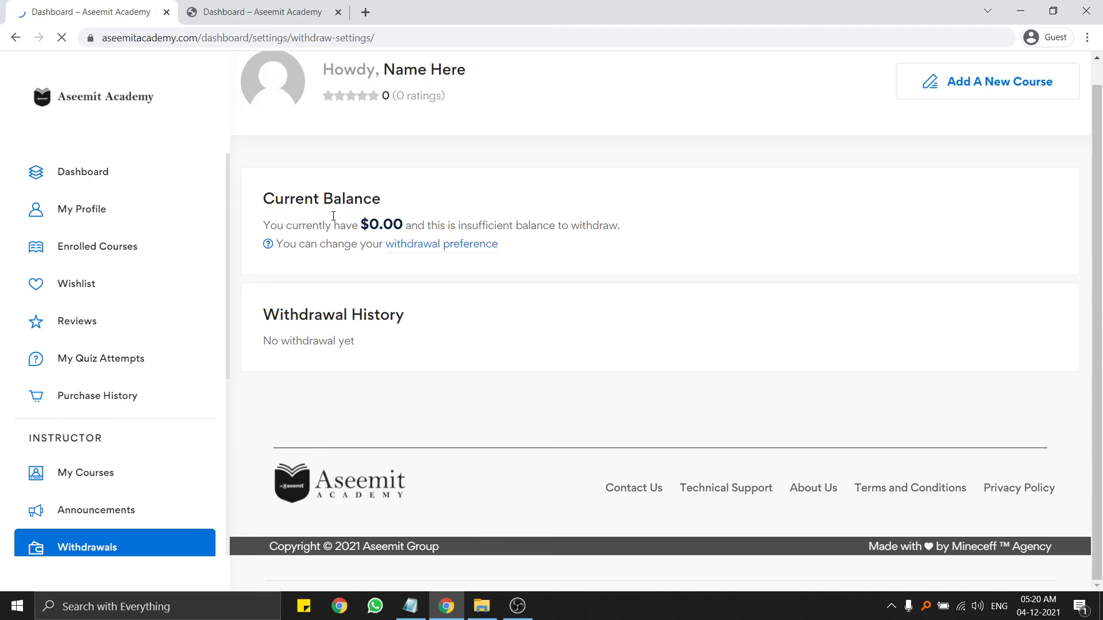
{"action": "scroll", "coordinate": [379, 317], "scroll_direction": "down", "scroll_amount": 2}
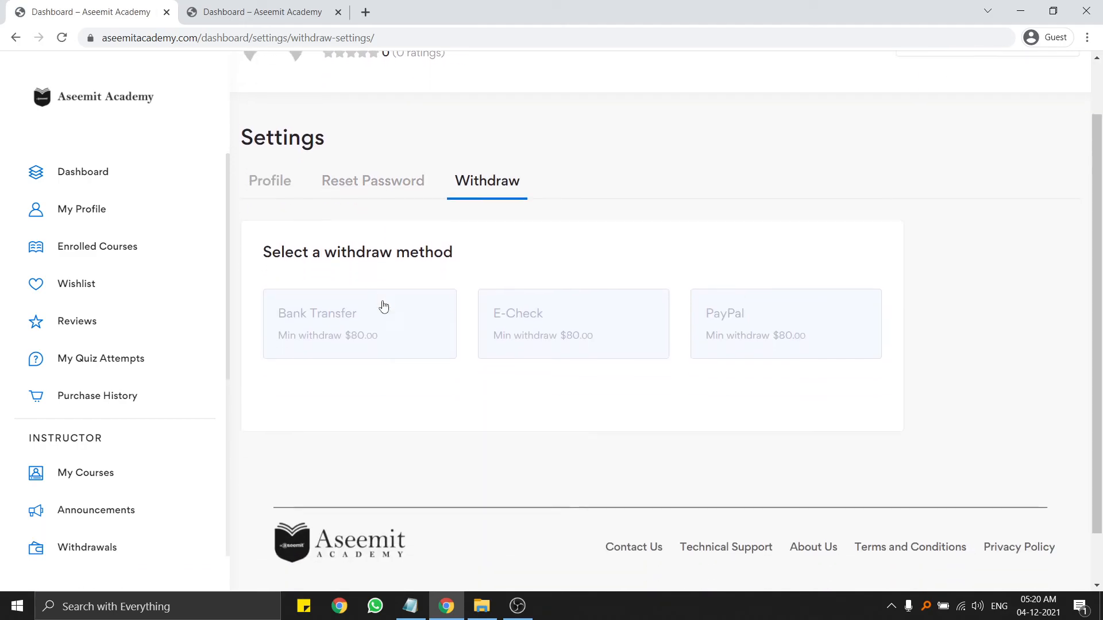
{"action": "left_click", "coordinate": [362, 314]}
{"action": "left_click", "coordinate": [611, 312]}
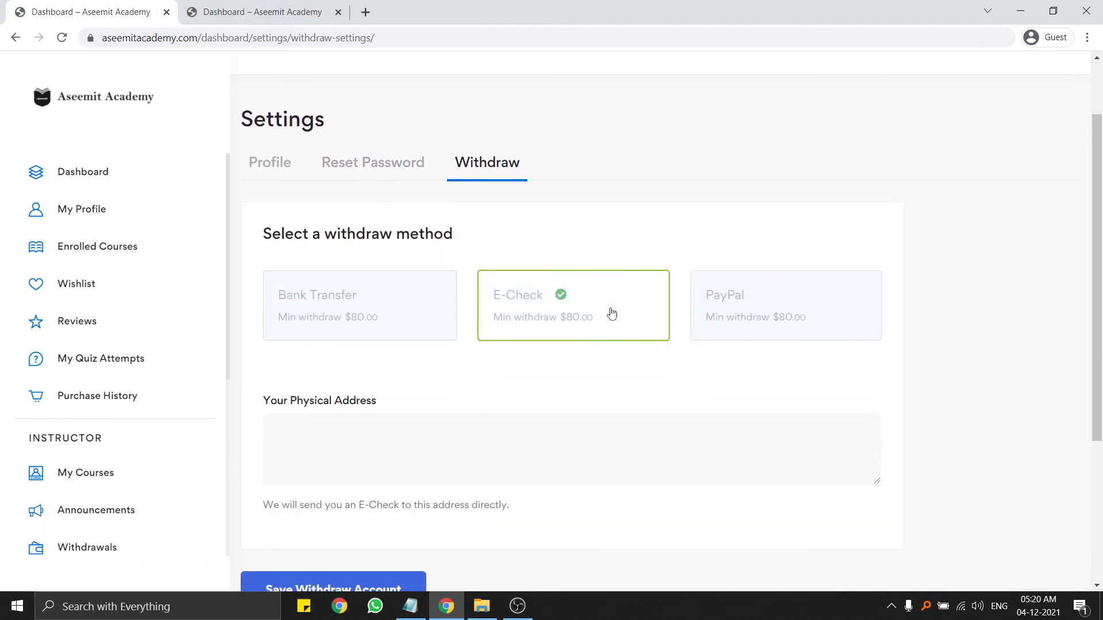
{"action": "left_click", "coordinate": [396, 310]}
{"action": "scroll", "coordinate": [394, 310], "scroll_direction": "down", "scroll_amount": 3}
{"action": "left_click", "coordinate": [356, 266]}
{"action": "key", "text": "Tab"}
{"action": "key", "text": "Tab"}
{"action": "scroll", "coordinate": [383, 361], "scroll_direction": "up", "scroll_amount": 2}
{"action": "left_click", "coordinate": [574, 244]}
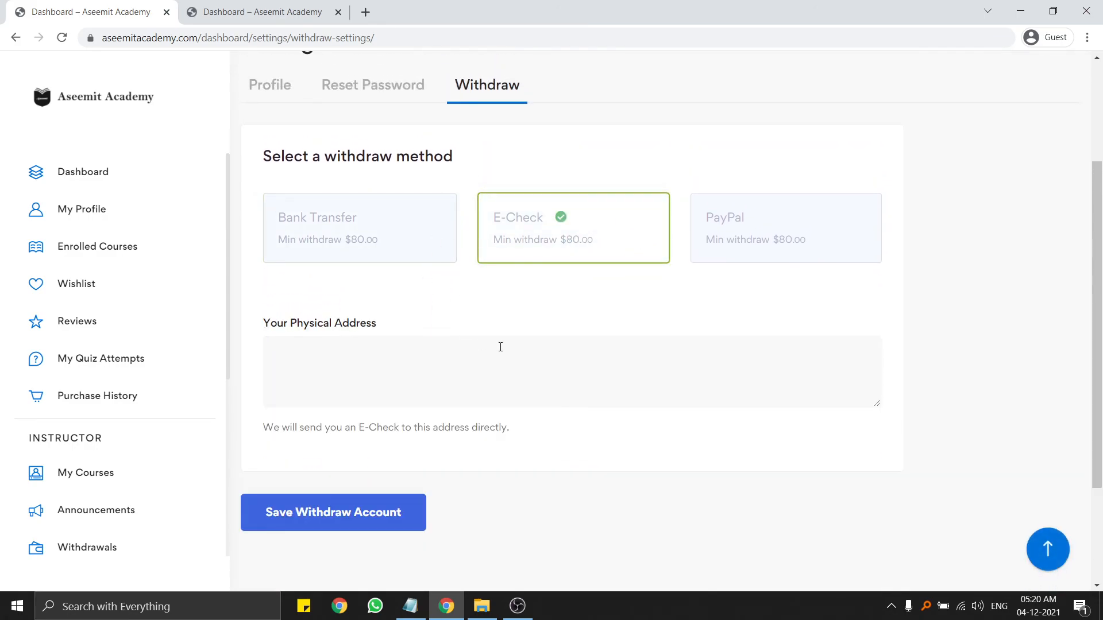
Select PayPal as the withdraw method, inspect its e-mail field, then go to Quiz Attempts.
{"action": "left_click", "coordinate": [788, 229]}
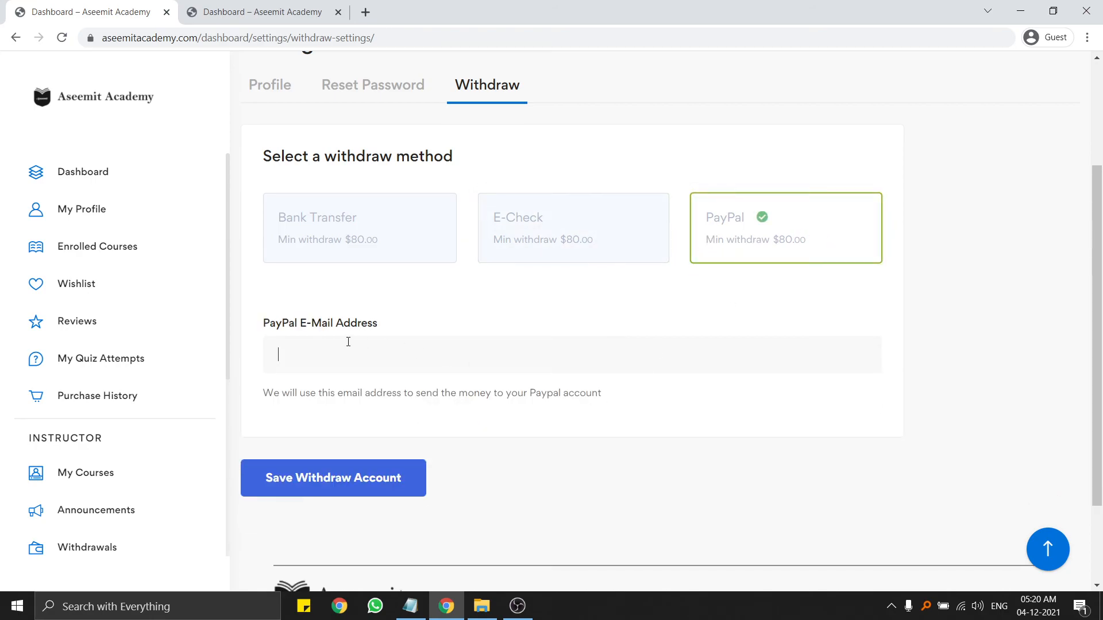
{"action": "left_click_drag", "start_coordinate": [266, 327], "coordinate": [422, 320]}
{"action": "left_click", "coordinate": [408, 333]}
{"action": "left_click", "coordinate": [355, 358]}
{"action": "left_click", "coordinate": [353, 300]}
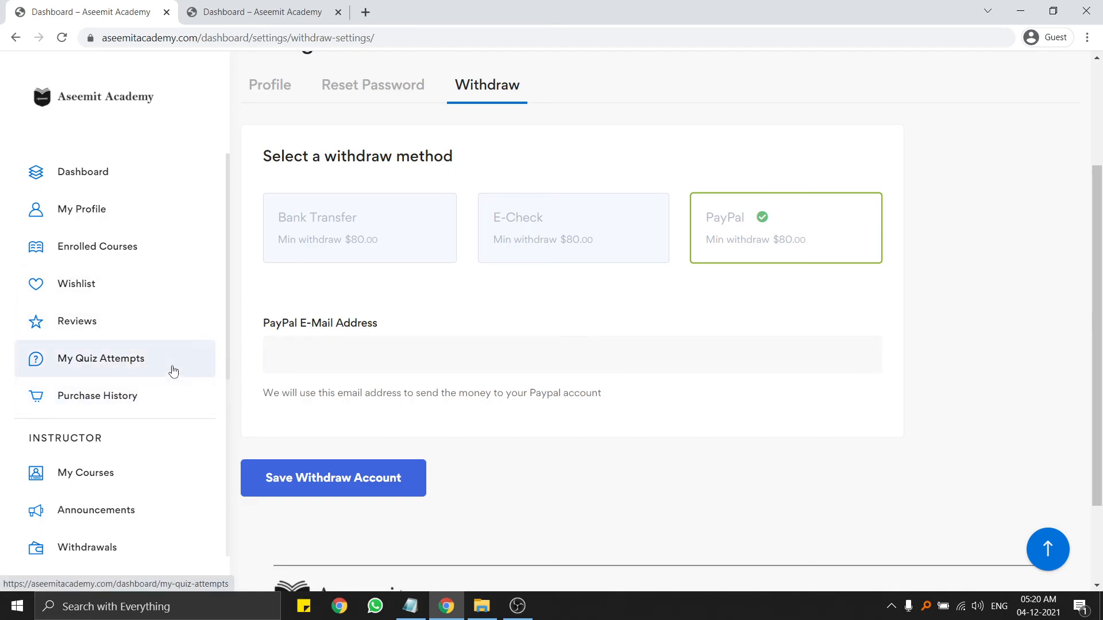
{"action": "scroll", "coordinate": [99, 376], "scroll_direction": "down", "scroll_amount": 3}
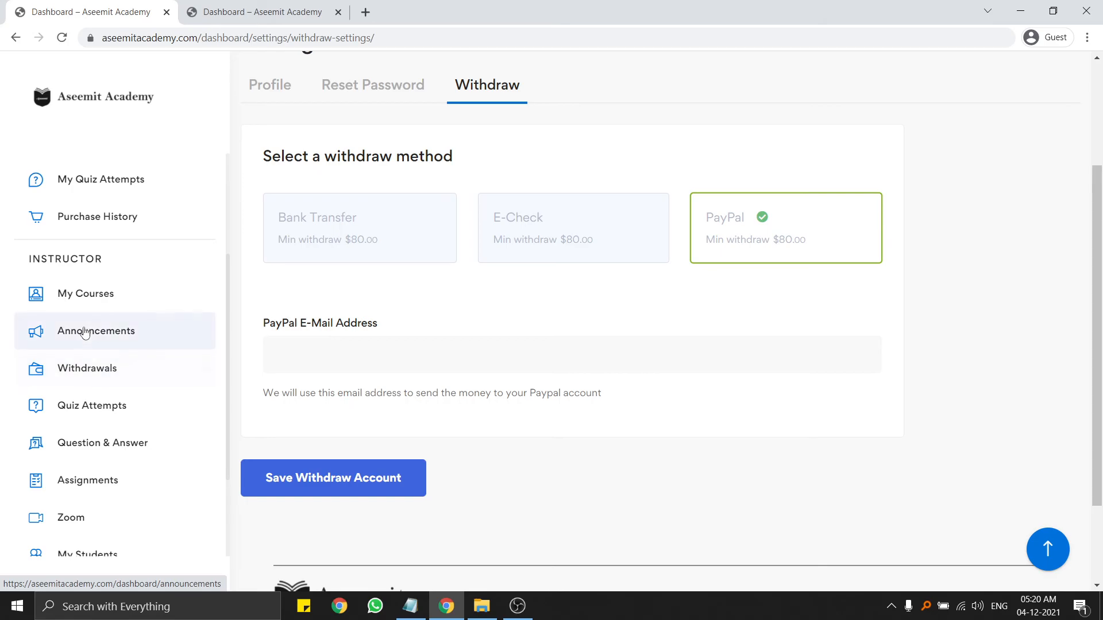
{"action": "left_click", "coordinate": [109, 407]}
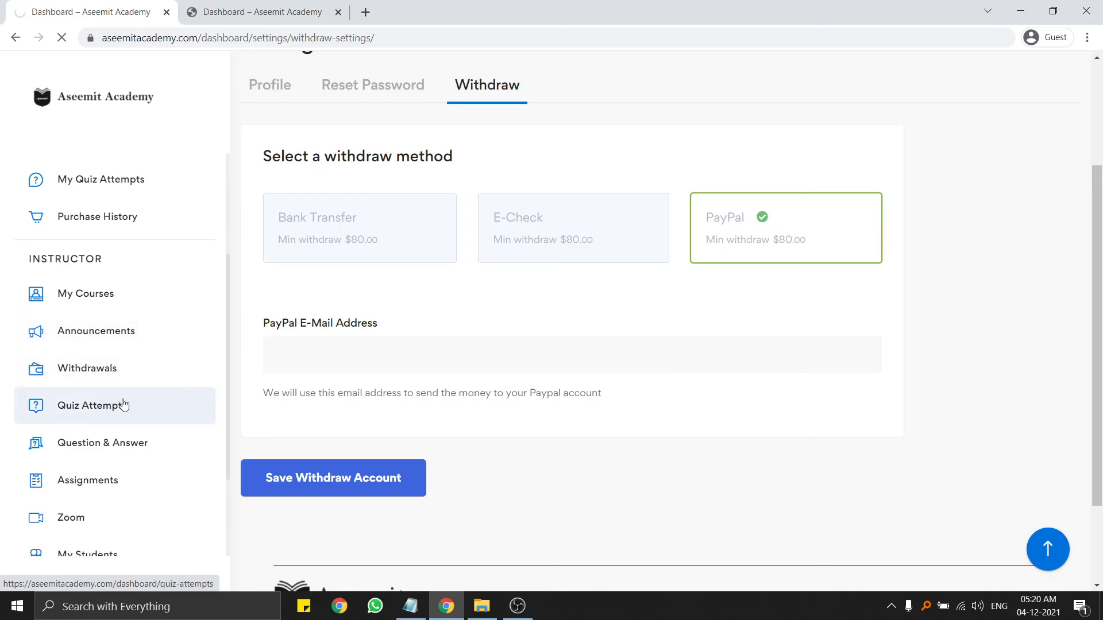
{"action": "scroll", "coordinate": [122, 405], "scroll_direction": "down", "scroll_amount": 2}
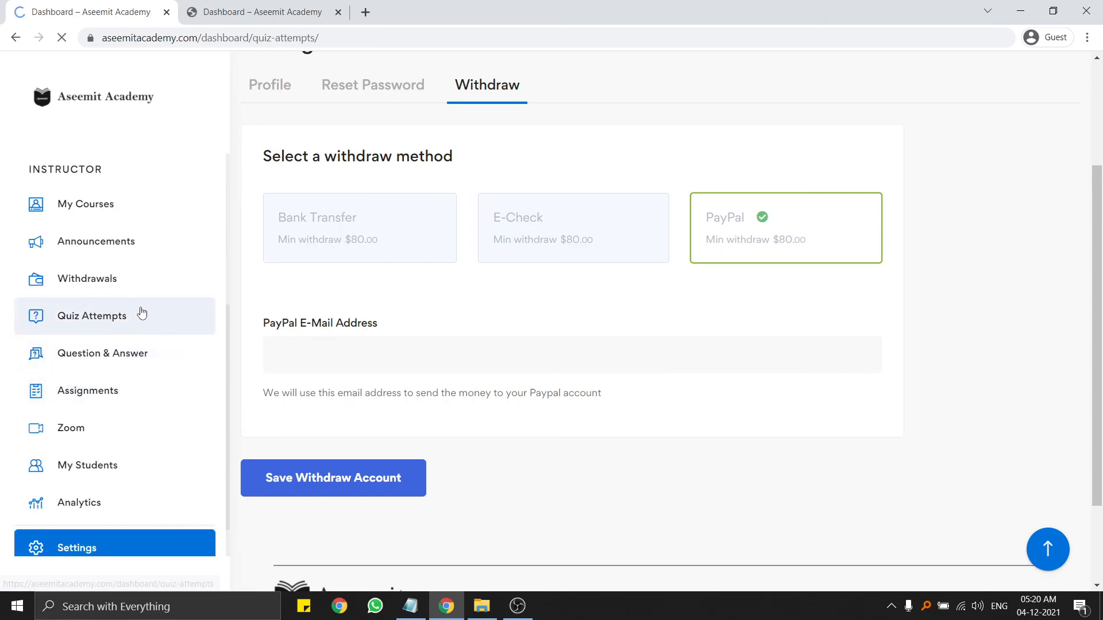
Pass through the Question & Answer and Assignments pages on the way to Zoom.
{"action": "scroll", "coordinate": [113, 316], "scroll_direction": "down", "scroll_amount": 3}
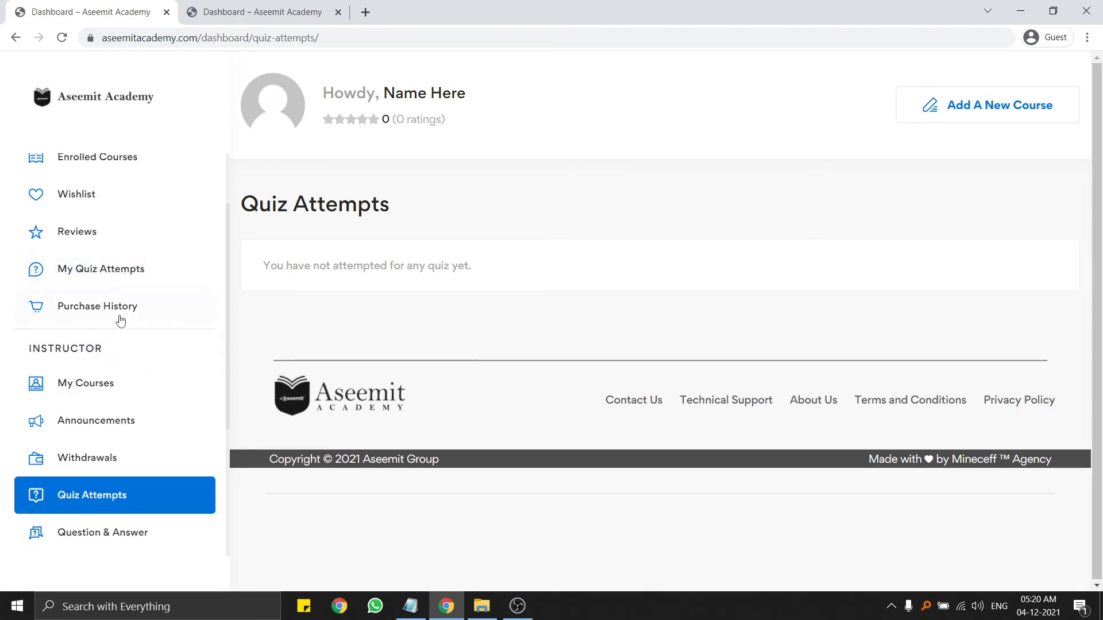
{"action": "scroll", "coordinate": [120, 321], "scroll_direction": "down", "scroll_amount": 3}
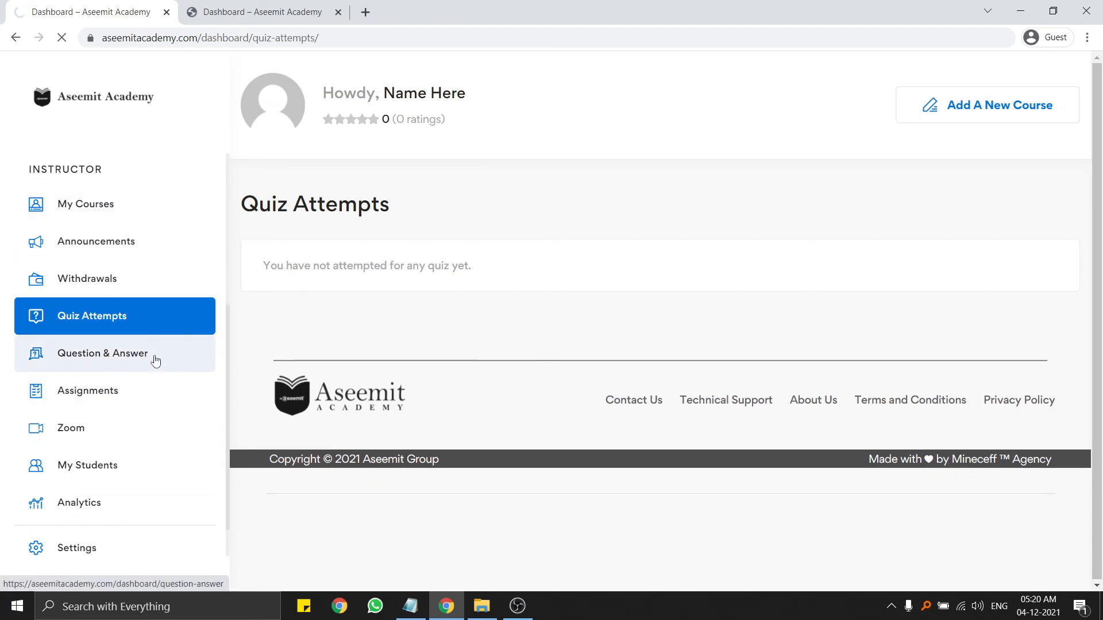
{"action": "left_click", "coordinate": [156, 358]}
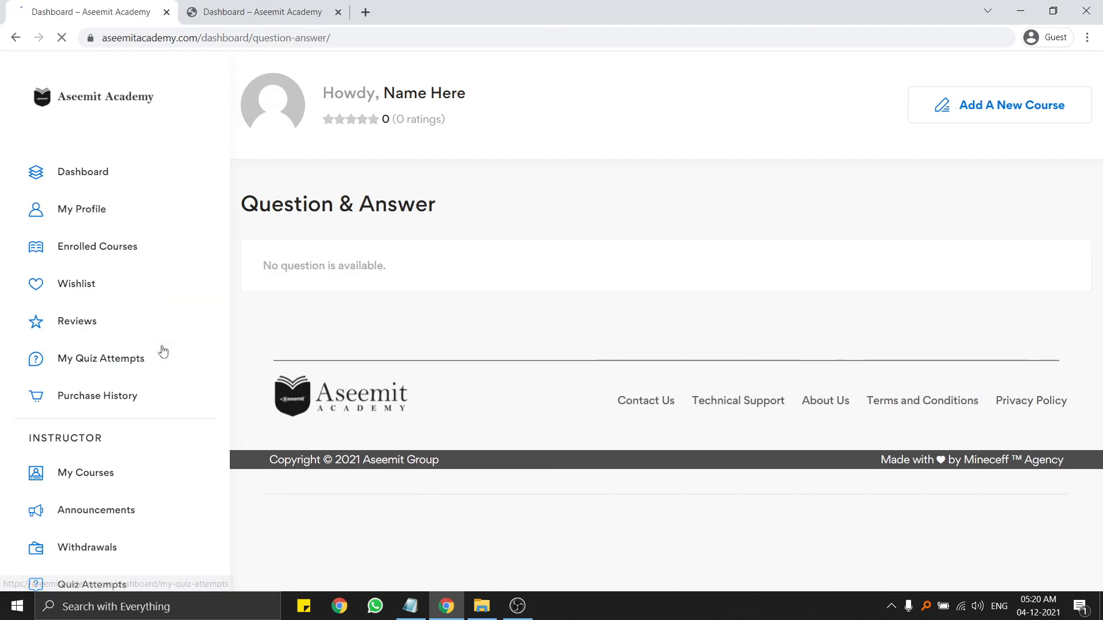
{"action": "left_click", "coordinate": [112, 401]}
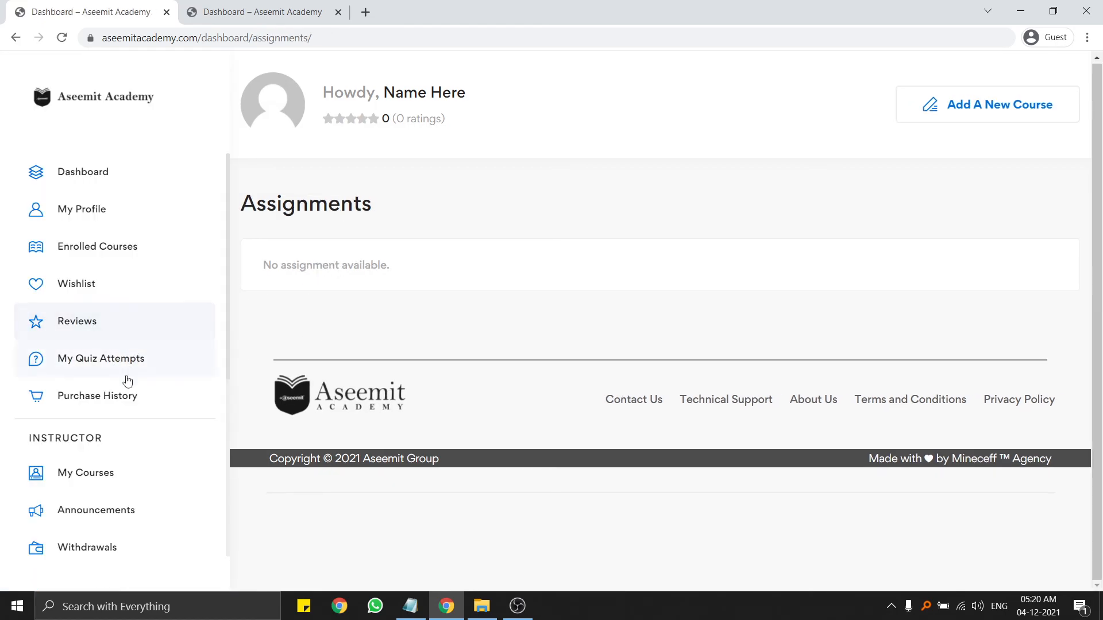
{"action": "left_click", "coordinate": [108, 389]}
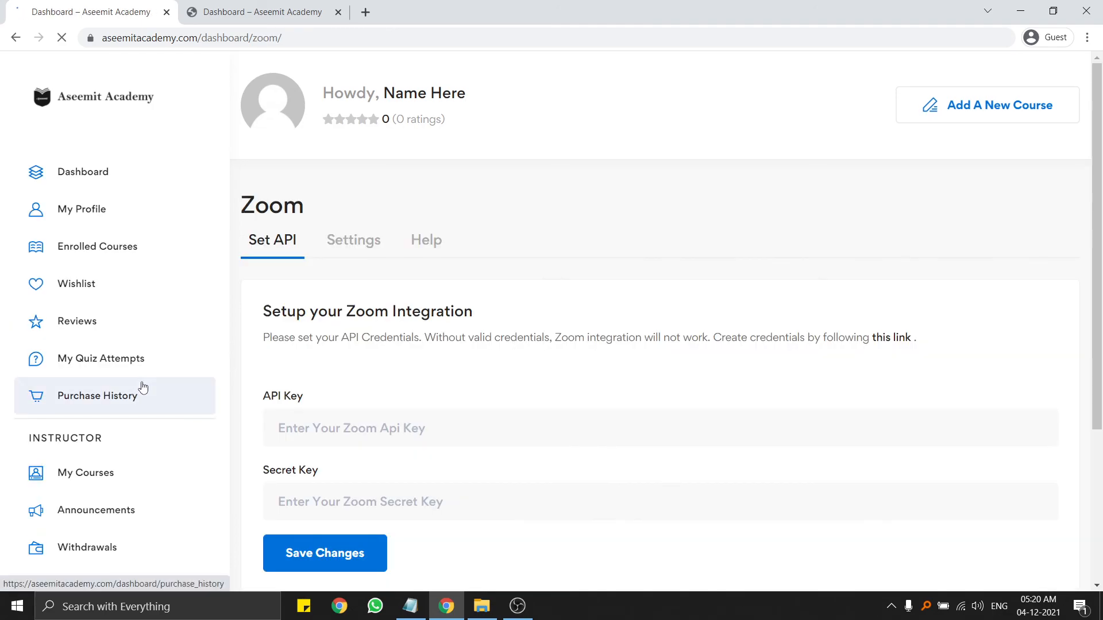
Look over the Zoom API Key and Secret Key fields and the setup instructions.
{"action": "scroll", "coordinate": [463, 345], "scroll_direction": "down", "scroll_amount": 7}
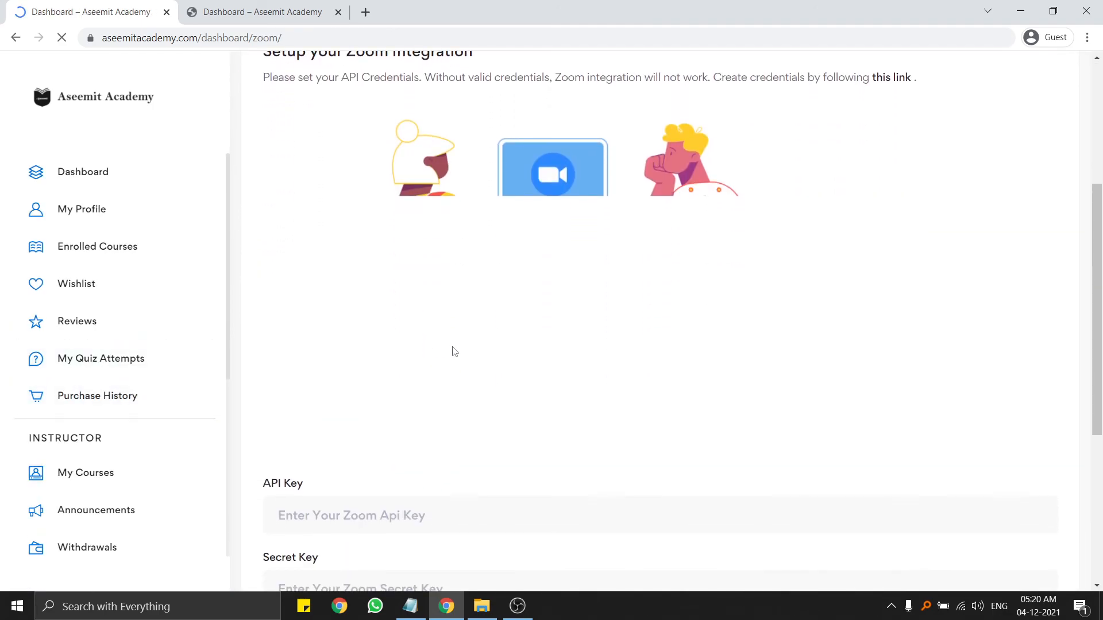
{"action": "left_click", "coordinate": [393, 353]}
{"action": "left_click", "coordinate": [405, 421]}
{"action": "left_click", "coordinate": [479, 475]}
{"action": "scroll", "coordinate": [480, 477], "scroll_direction": "up", "scroll_amount": 7}
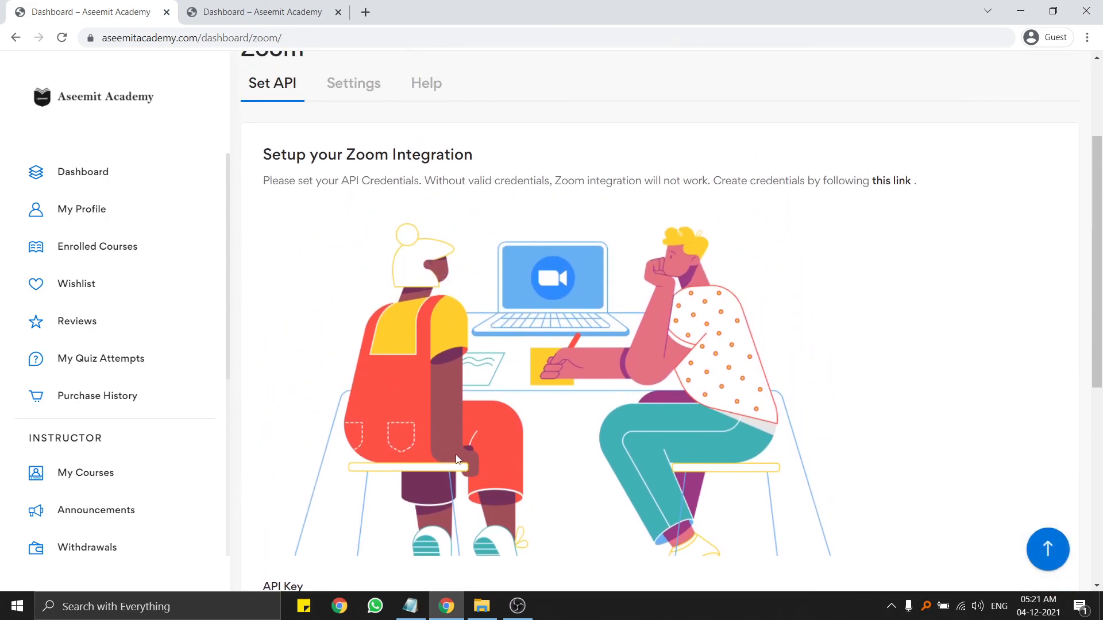
{"action": "left_click_drag", "start_coordinate": [263, 320], "coordinate": [692, 343]}
{"action": "left_click", "coordinate": [955, 343]}
{"action": "left_click", "coordinate": [587, 343]}
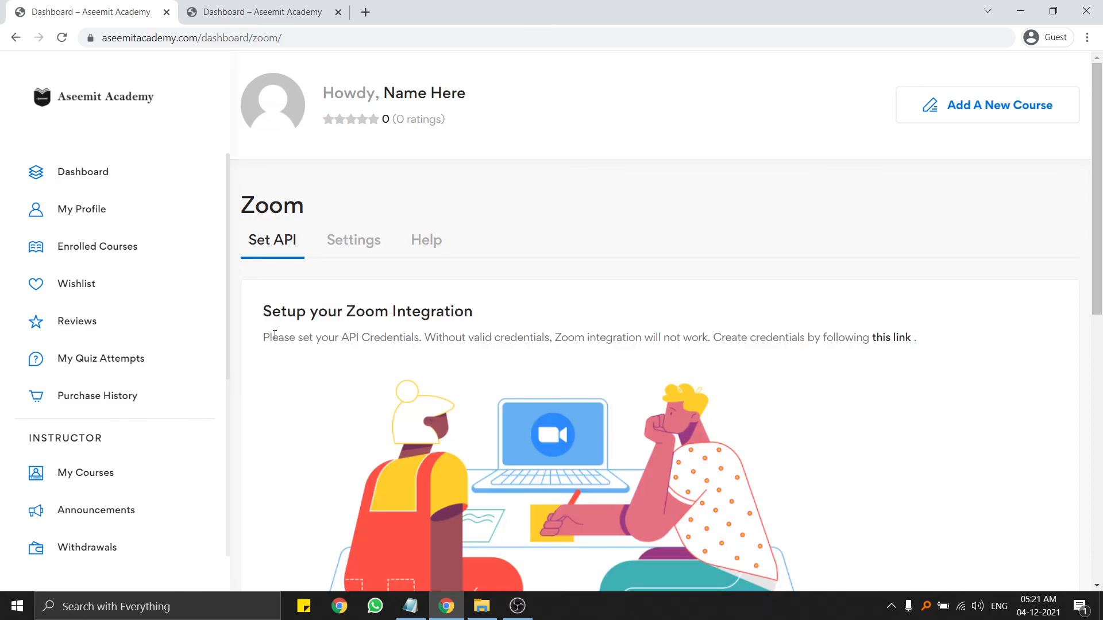
Check the Zoom Settings tab, then return to the Set API view.
{"action": "left_click", "coordinate": [361, 239]}
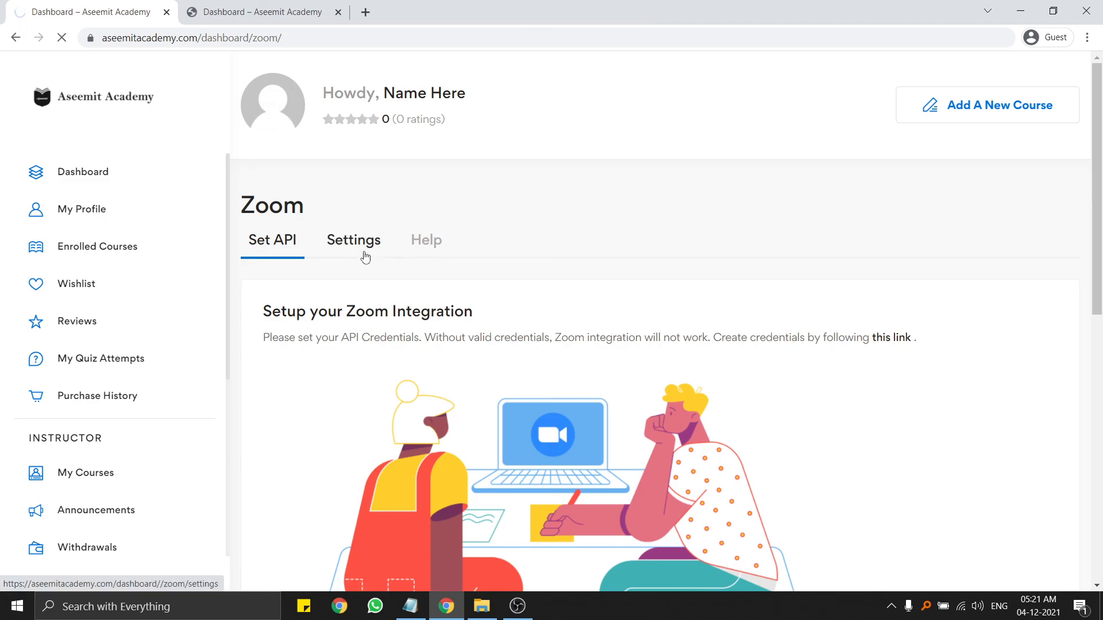
{"action": "scroll", "coordinate": [367, 251], "scroll_direction": "down", "scroll_amount": 2}
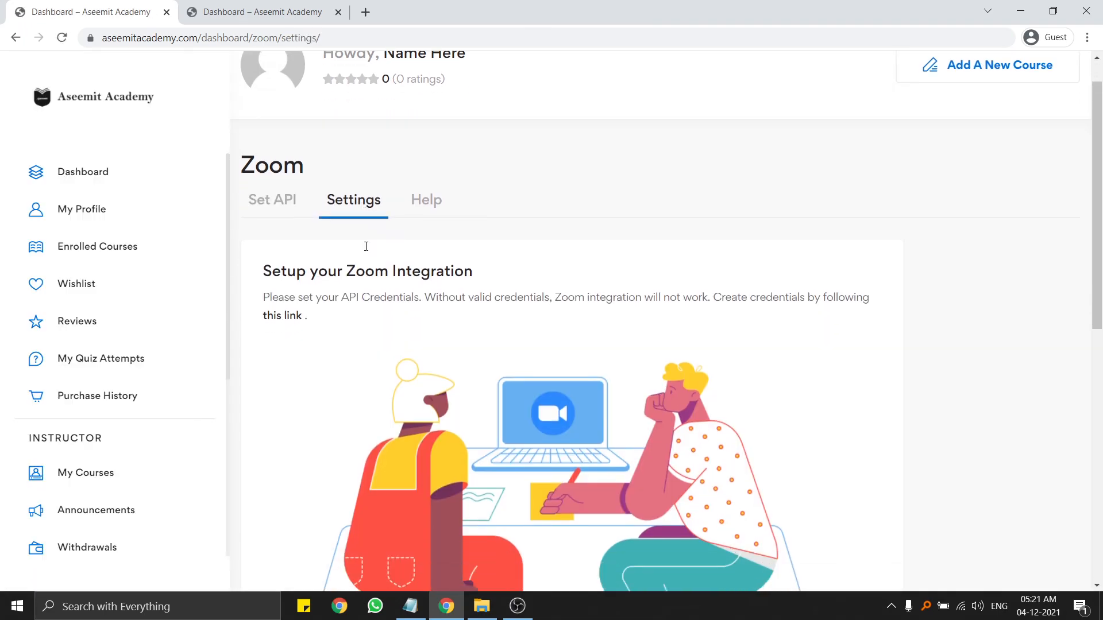
{"action": "scroll", "coordinate": [368, 251], "scroll_direction": "down", "scroll_amount": 9}
{"action": "left_click", "coordinate": [375, 290]}
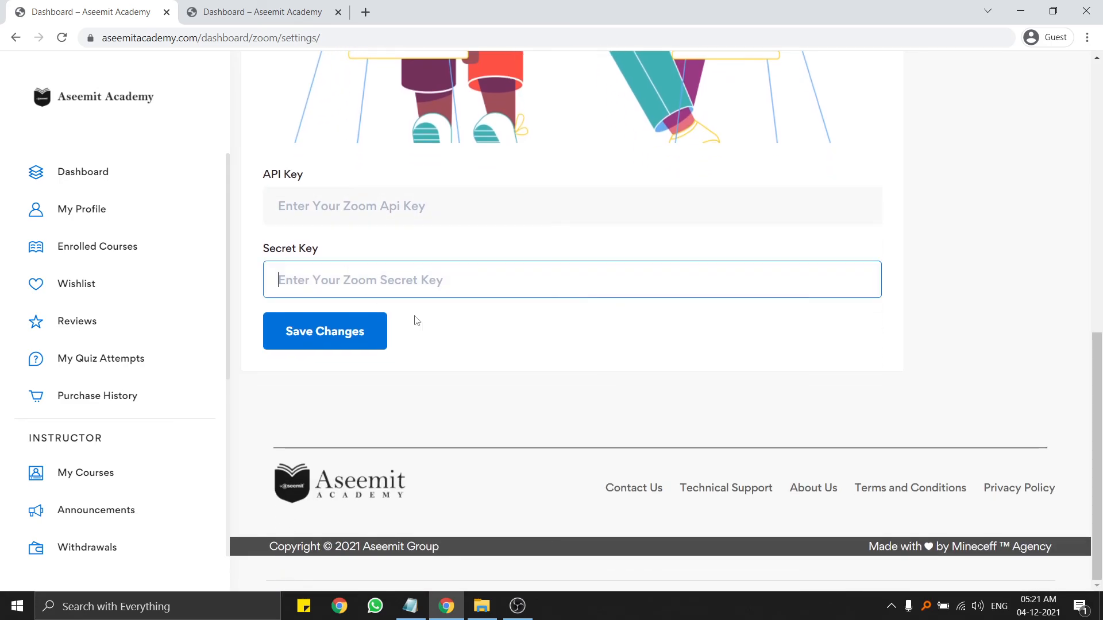
{"action": "scroll", "coordinate": [481, 345], "scroll_direction": "up", "scroll_amount": 10}
{"action": "left_click", "coordinate": [276, 249]}
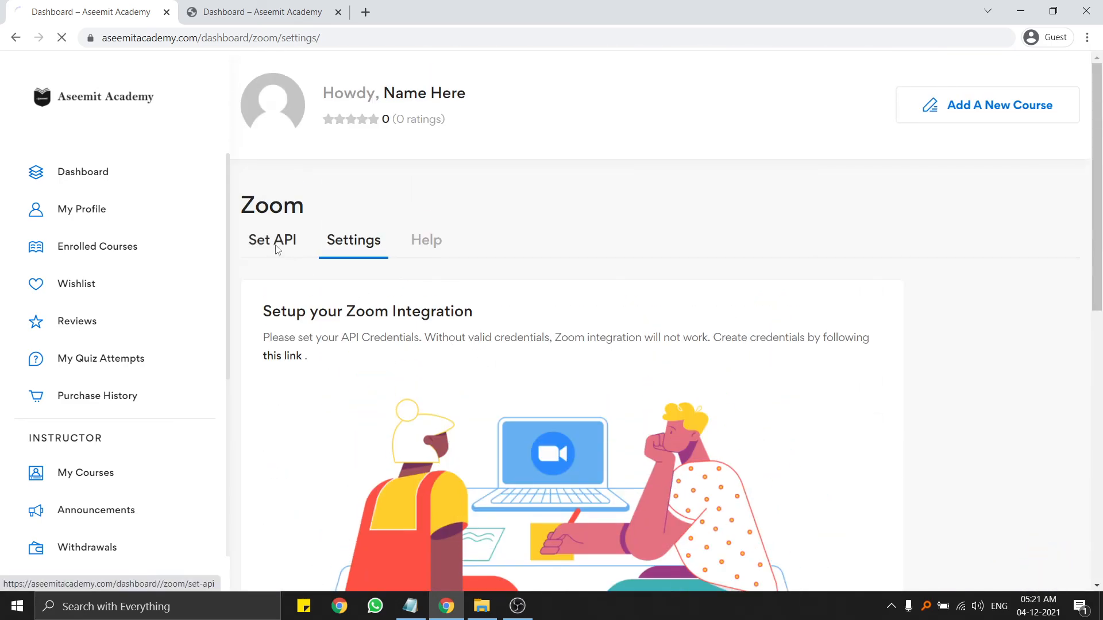
{"action": "scroll", "coordinate": [172, 304], "scroll_direction": "down", "scroll_amount": 5}
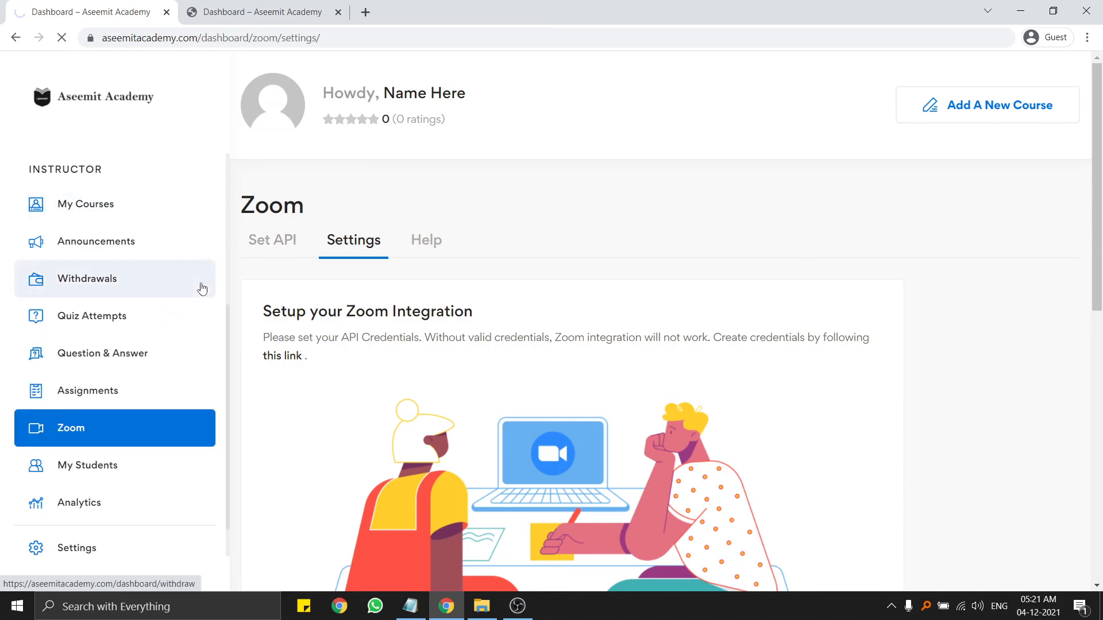
{"action": "scroll", "coordinate": [101, 298], "scroll_direction": "down", "scroll_amount": 8}
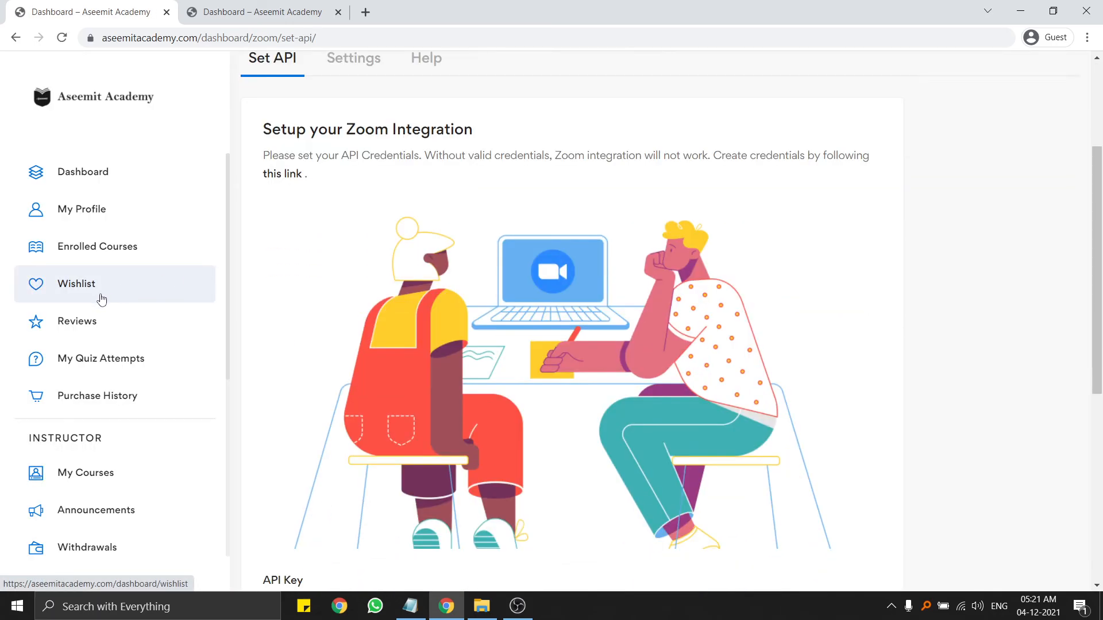
{"action": "scroll", "coordinate": [98, 465], "scroll_direction": "down", "scroll_amount": 1}
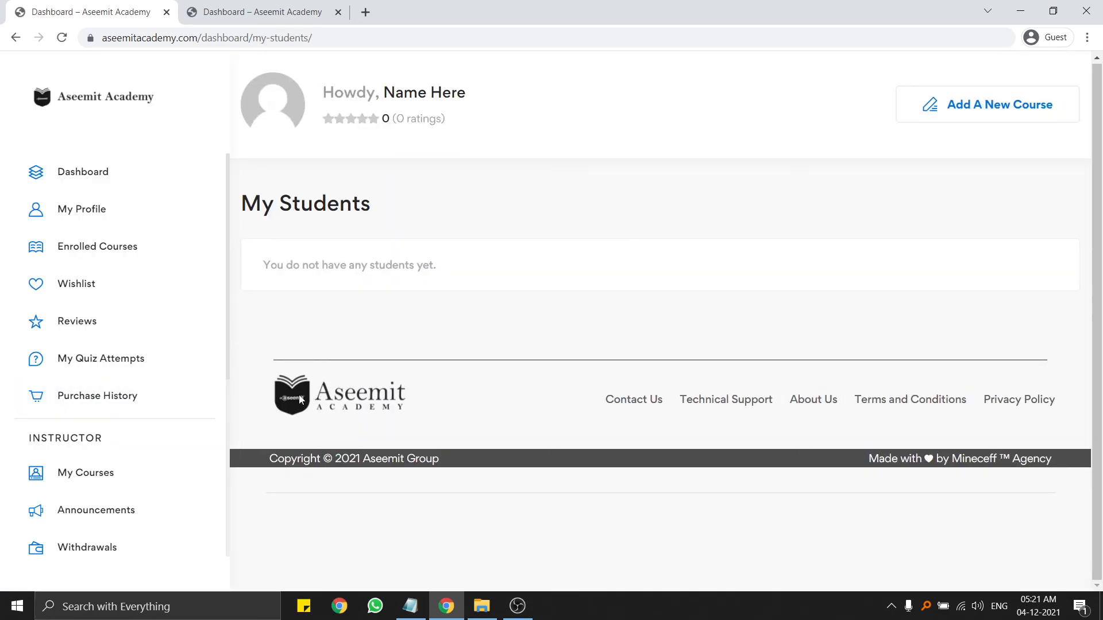
View the Analytics Course Enrolled, Total Refund, Total Discount and Total Earning charts, then open Settings.
{"action": "scroll", "coordinate": [123, 395], "scroll_direction": "down", "scroll_amount": 5}
{"action": "left_click", "coordinate": [84, 448]}
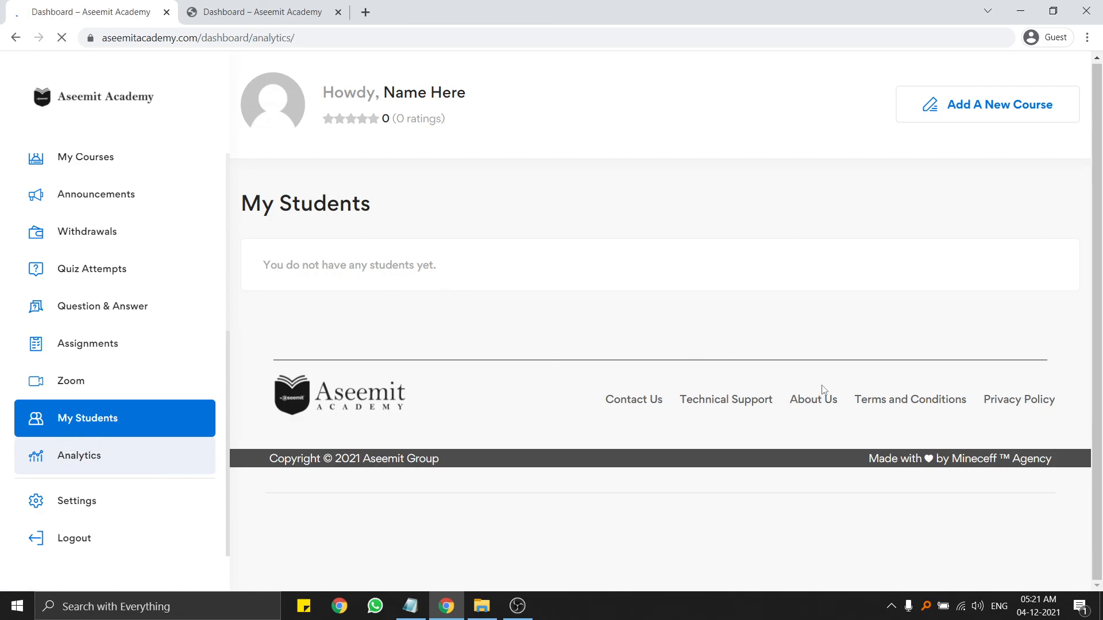
{"action": "scroll", "coordinate": [626, 313], "scroll_direction": "down", "scroll_amount": 3}
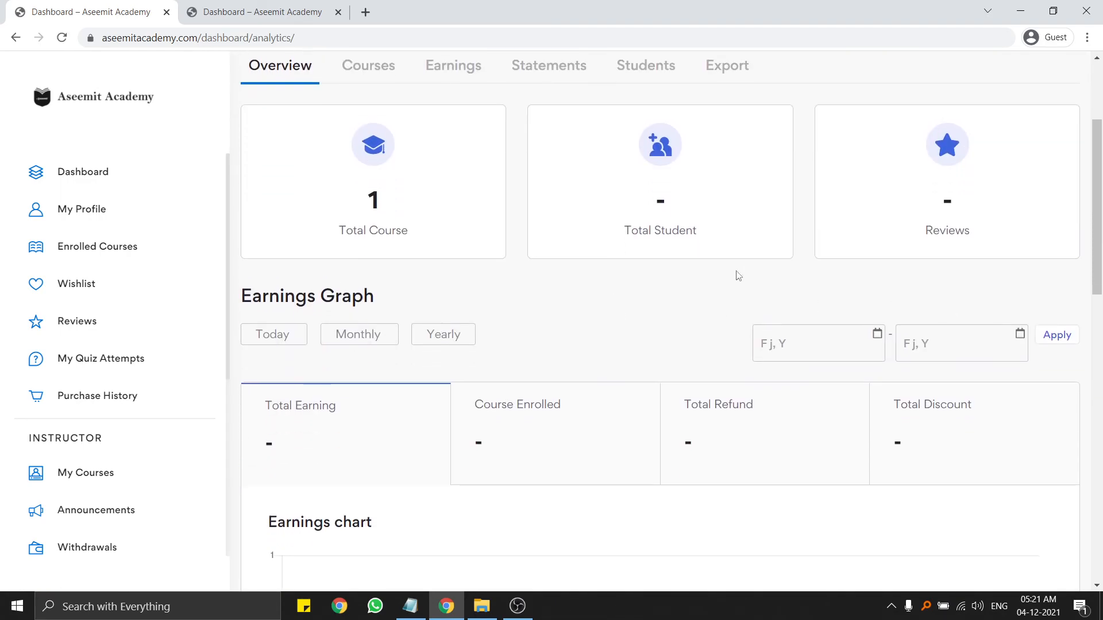
{"action": "scroll", "coordinate": [402, 236], "scroll_direction": "down", "scroll_amount": 3}
{"action": "left_click", "coordinate": [614, 260]}
{"action": "left_click", "coordinate": [795, 256]}
{"action": "left_click", "coordinate": [912, 257]}
{"action": "left_click", "coordinate": [361, 284]}
{"action": "scroll", "coordinate": [357, 288], "scroll_direction": "down", "scroll_amount": 6}
{"action": "scroll", "coordinate": [115, 443], "scroll_direction": "down", "scroll_amount": 5}
{"action": "left_click", "coordinate": [98, 501]}
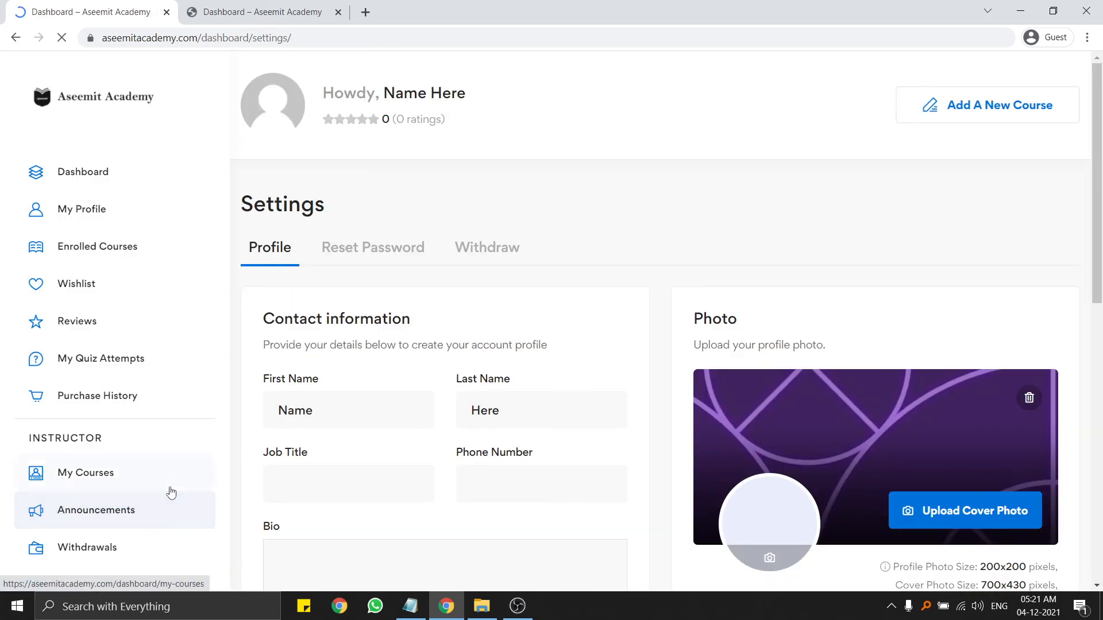
Check the First Name, Last Name, Job Title and Phone Number profile fields.
{"action": "scroll", "coordinate": [322, 391], "scroll_direction": "down", "scroll_amount": 1}
{"action": "left_click", "coordinate": [336, 322]}
{"action": "left_click", "coordinate": [524, 326]}
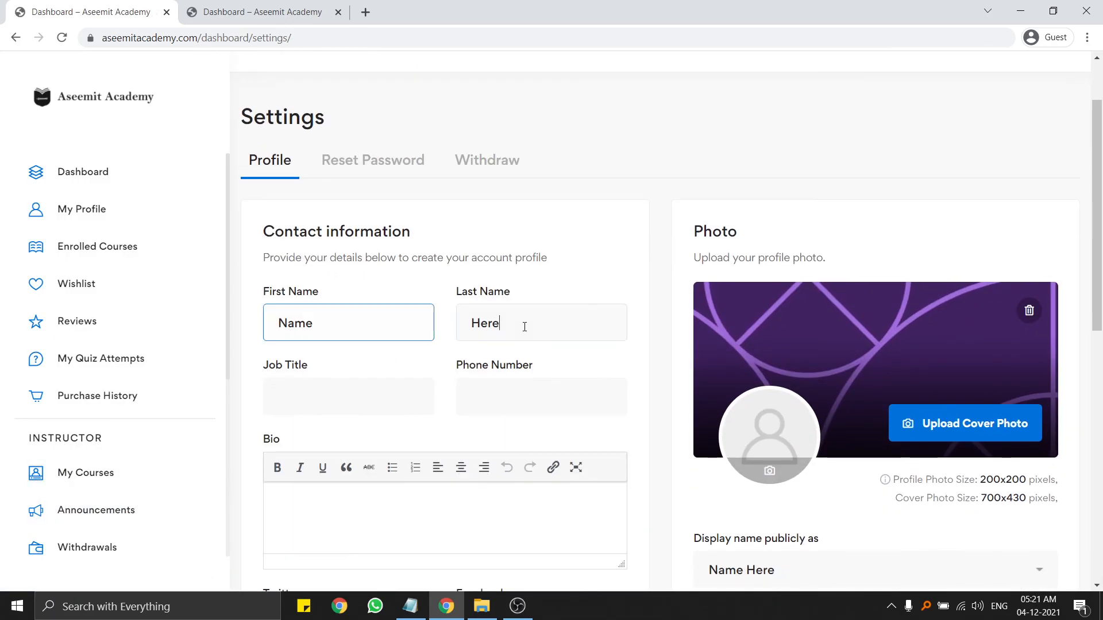
{"action": "left_click", "coordinate": [386, 381]}
{"action": "left_click", "coordinate": [565, 384]}
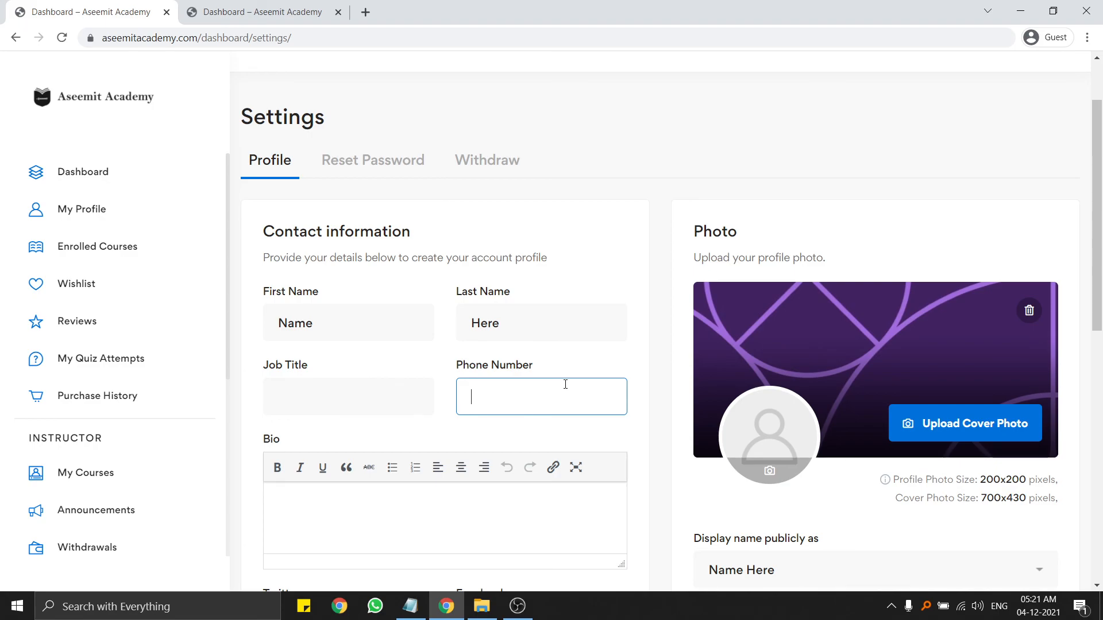
{"action": "scroll", "coordinate": [567, 396], "scroll_direction": "down", "scroll_amount": 2}
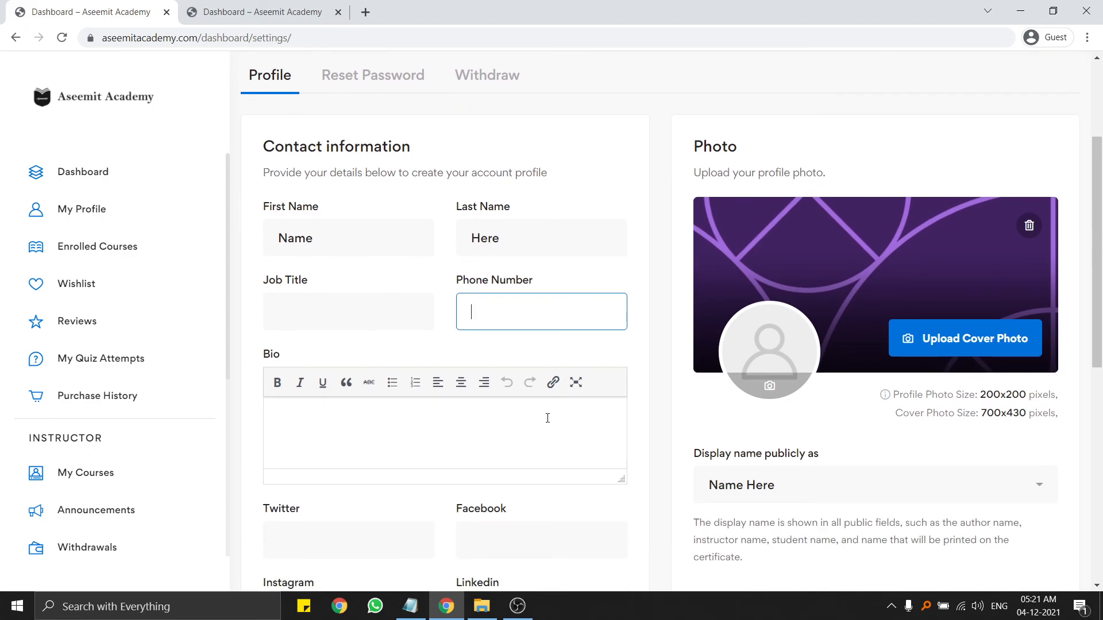
{"action": "scroll", "coordinate": [420, 424], "scroll_direction": "down", "scroll_amount": 7}
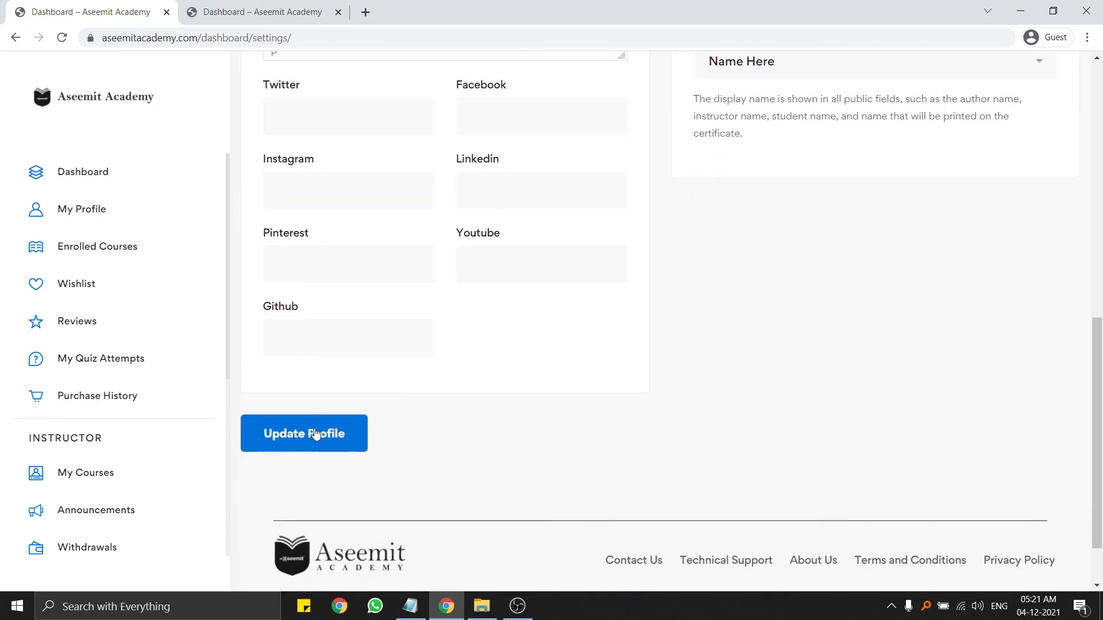
{"action": "scroll", "coordinate": [345, 428], "scroll_direction": "up", "scroll_amount": 7}
{"action": "scroll", "coordinate": [921, 474], "scroll_direction": "up", "scroll_amount": 3}
{"action": "scroll", "coordinate": [931, 414], "scroll_direction": "down", "scroll_amount": 2}
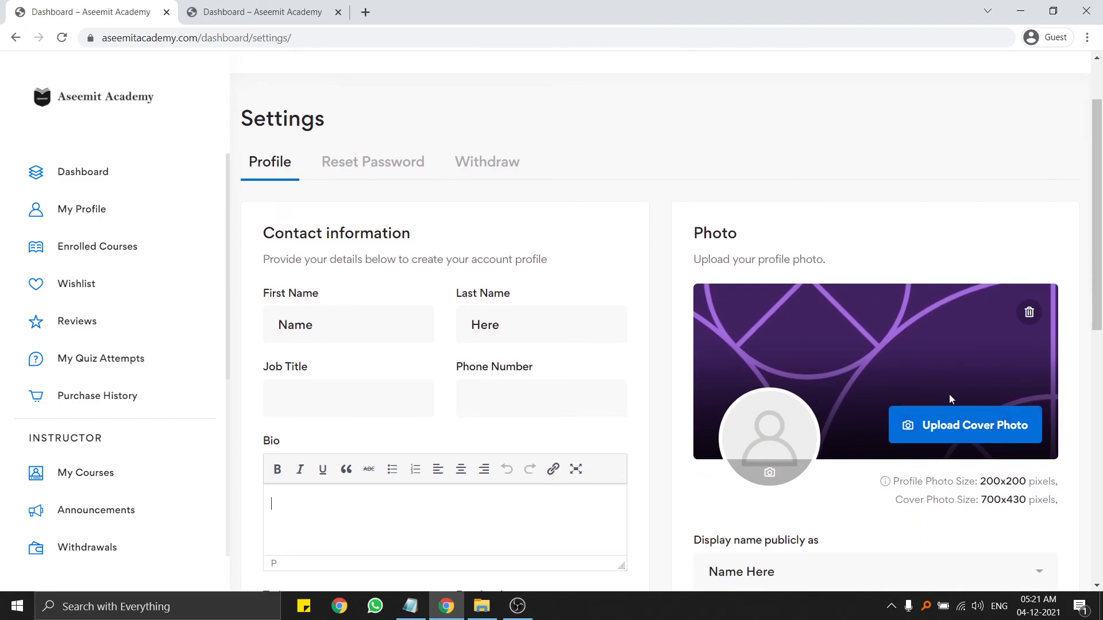
{"action": "scroll", "coordinate": [920, 393], "scroll_direction": "down", "scroll_amount": 8}
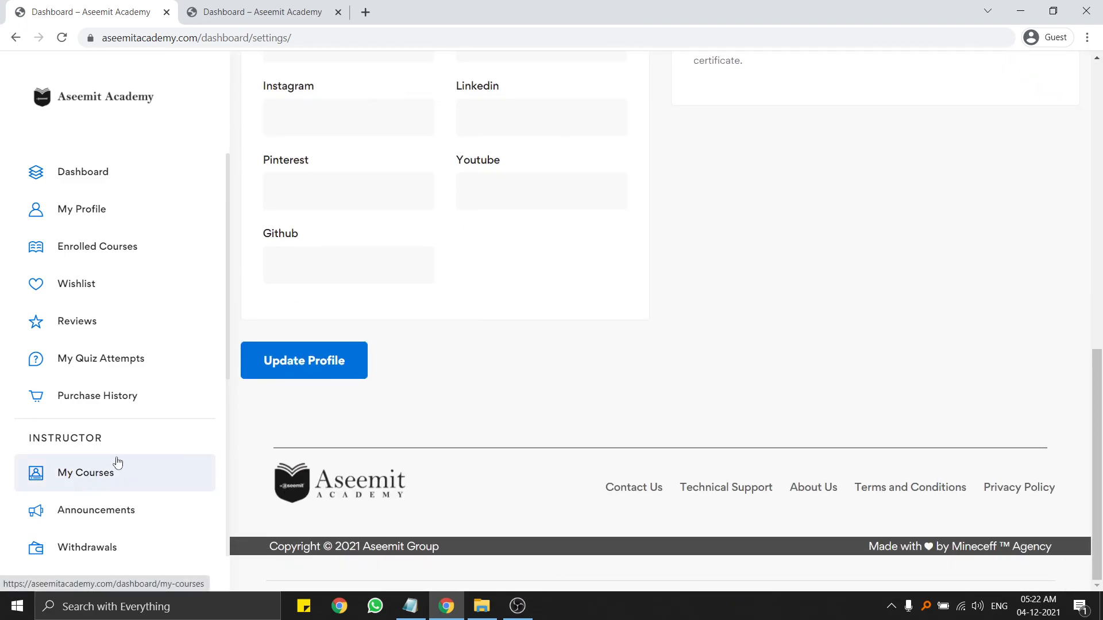
{"action": "scroll", "coordinate": [330, 401], "scroll_direction": "up", "scroll_amount": 10}
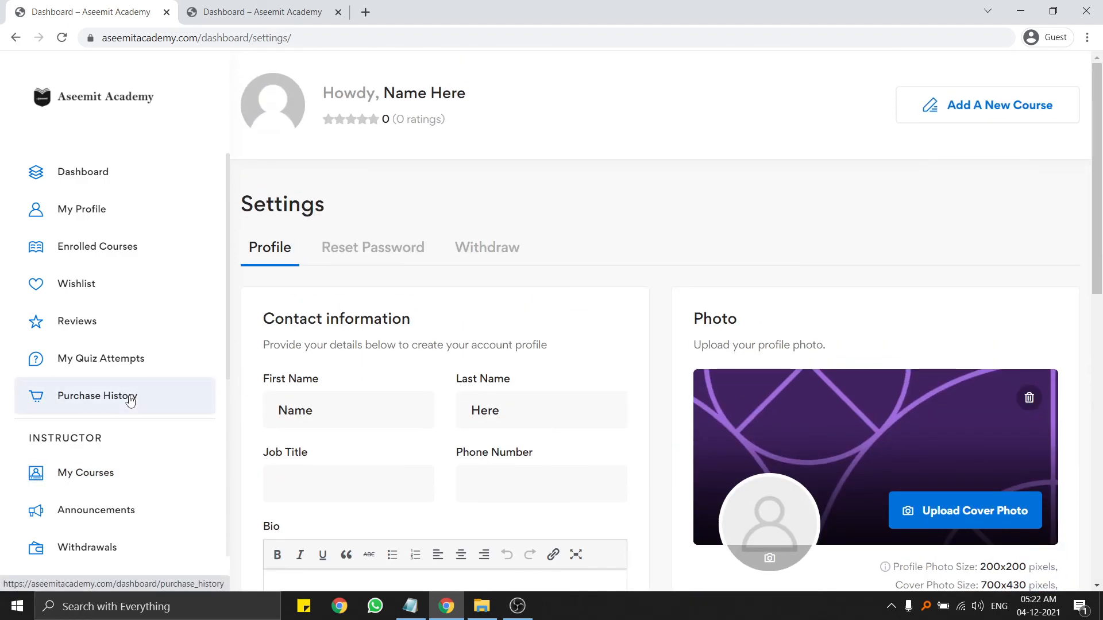
Compare Bank Transfer and E-Check on the Withdraw tab, then return to the Dashboard.
{"action": "left_click", "coordinate": [484, 248]}
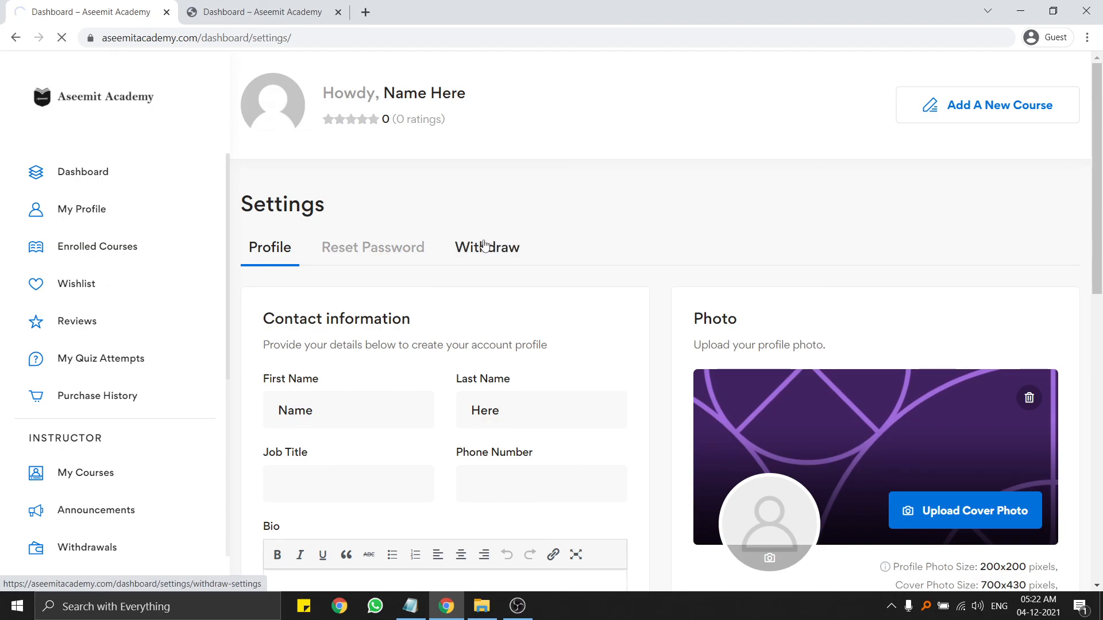
{"action": "scroll", "coordinate": [485, 240], "scroll_direction": "down", "scroll_amount": 3}
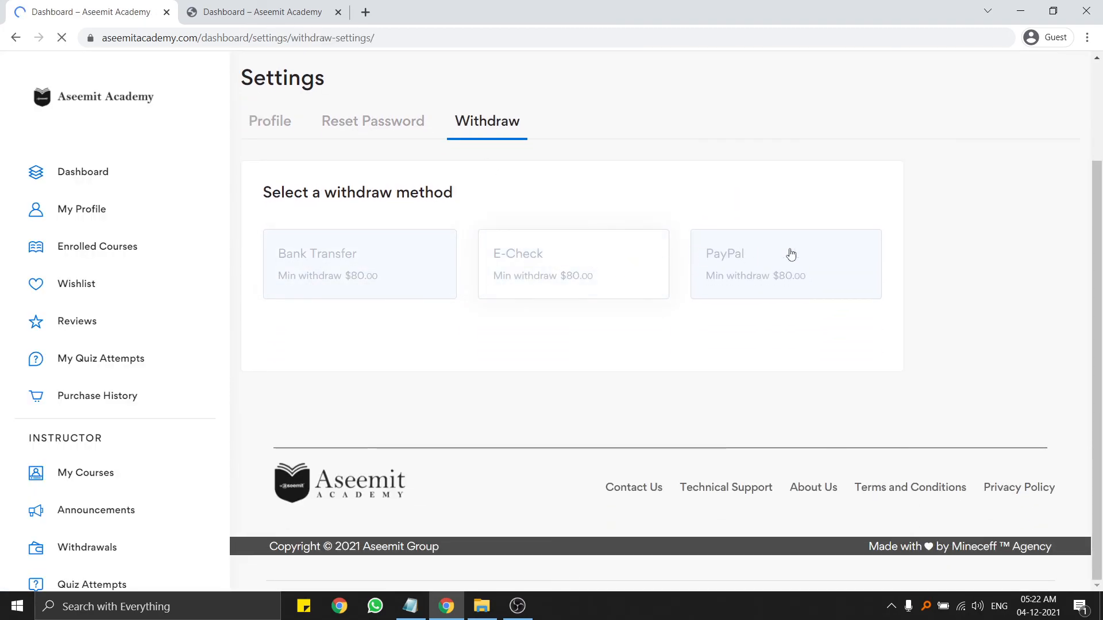
{"action": "left_click", "coordinate": [345, 286]}
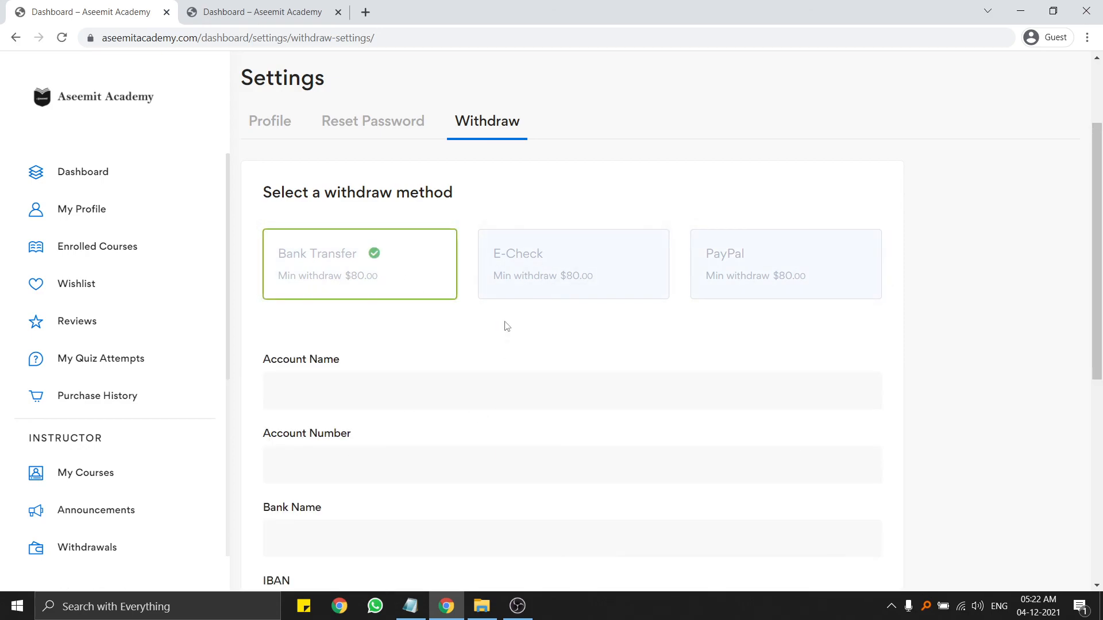
{"action": "left_click", "coordinate": [556, 266]}
{"action": "left_click", "coordinate": [99, 175]}
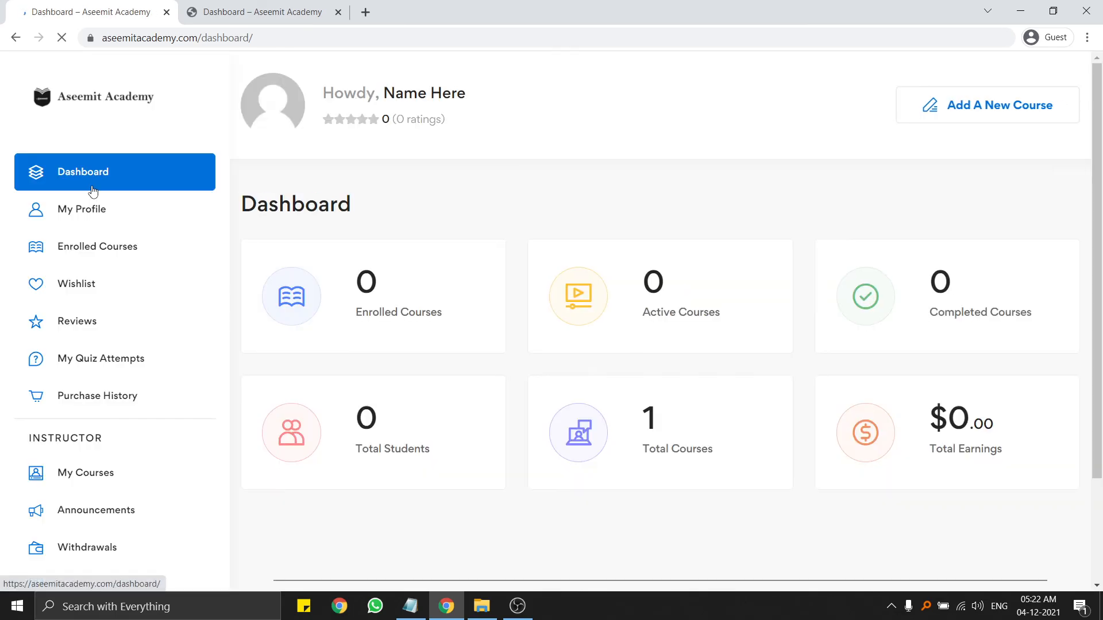
{"action": "scroll", "coordinate": [347, 264], "scroll_direction": "down", "scroll_amount": 3}
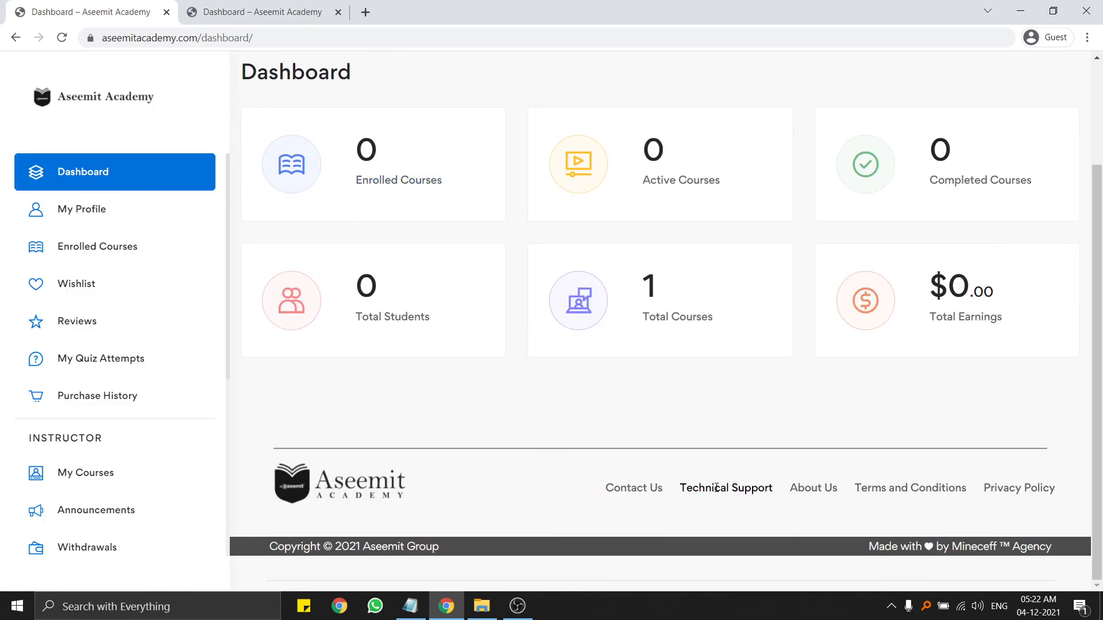
{"action": "left_click_drag", "start_coordinate": [716, 488], "coordinate": [525, 497]}
{"action": "left_click", "coordinate": [504, 502]}
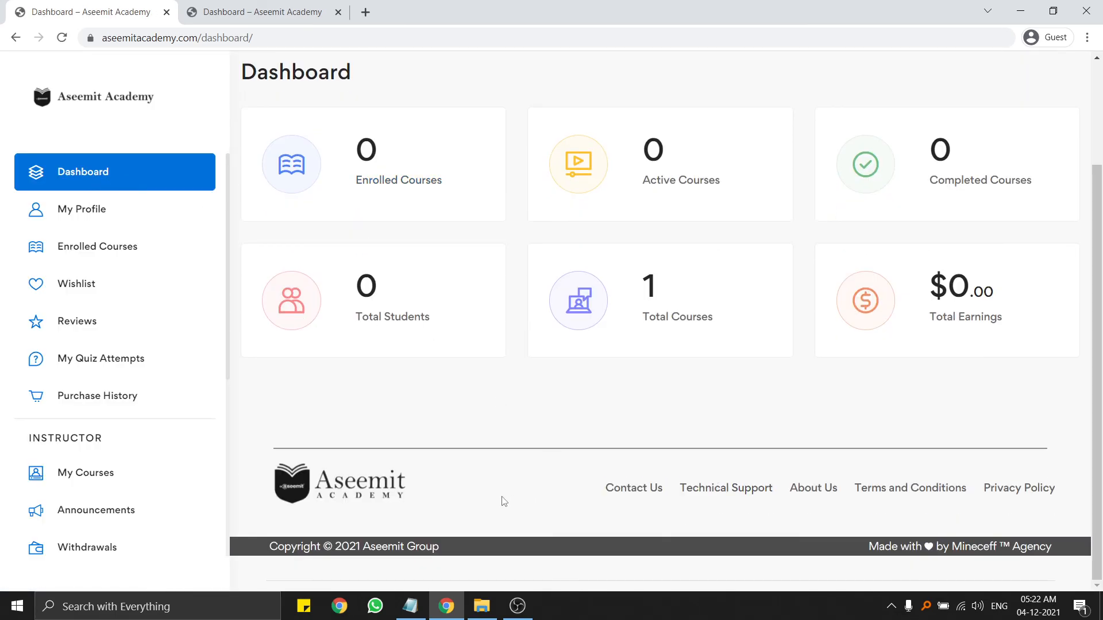